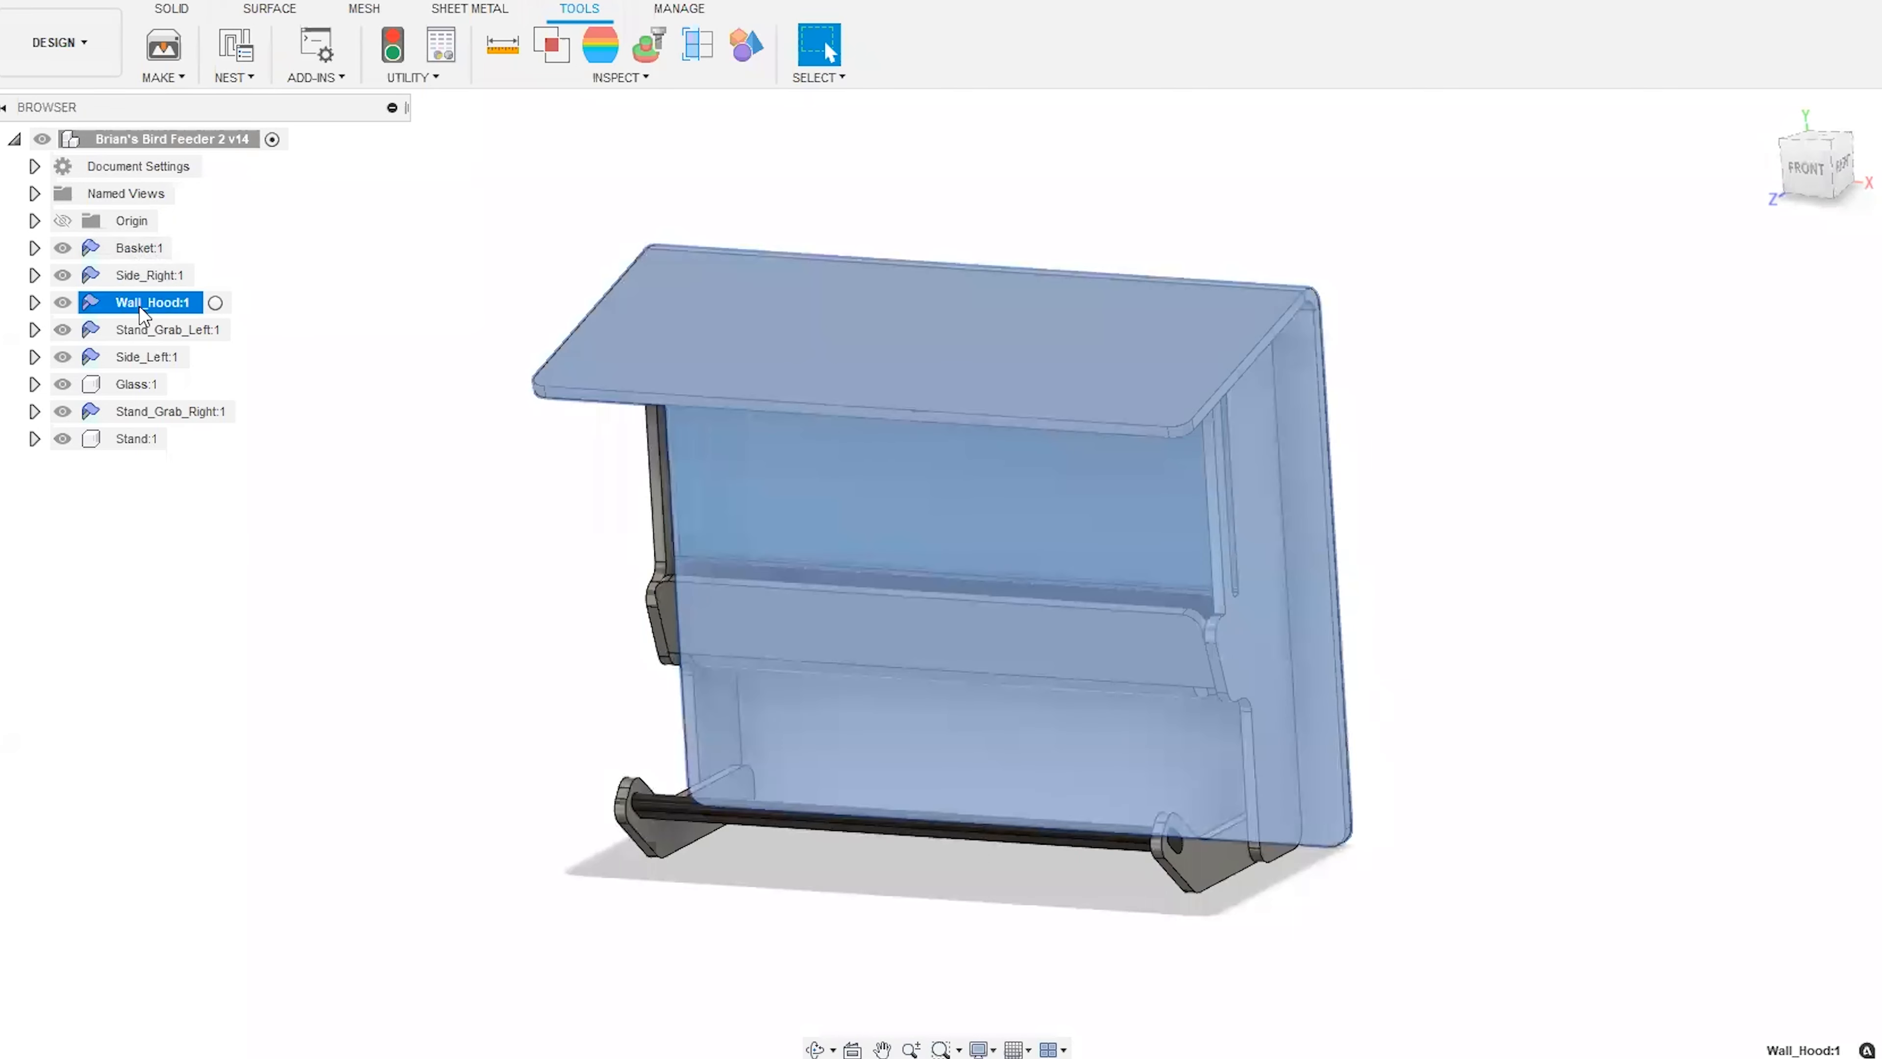
Delete the flat pattern of the Basket component.
left_click(148, 329)
left_click(360, 288)
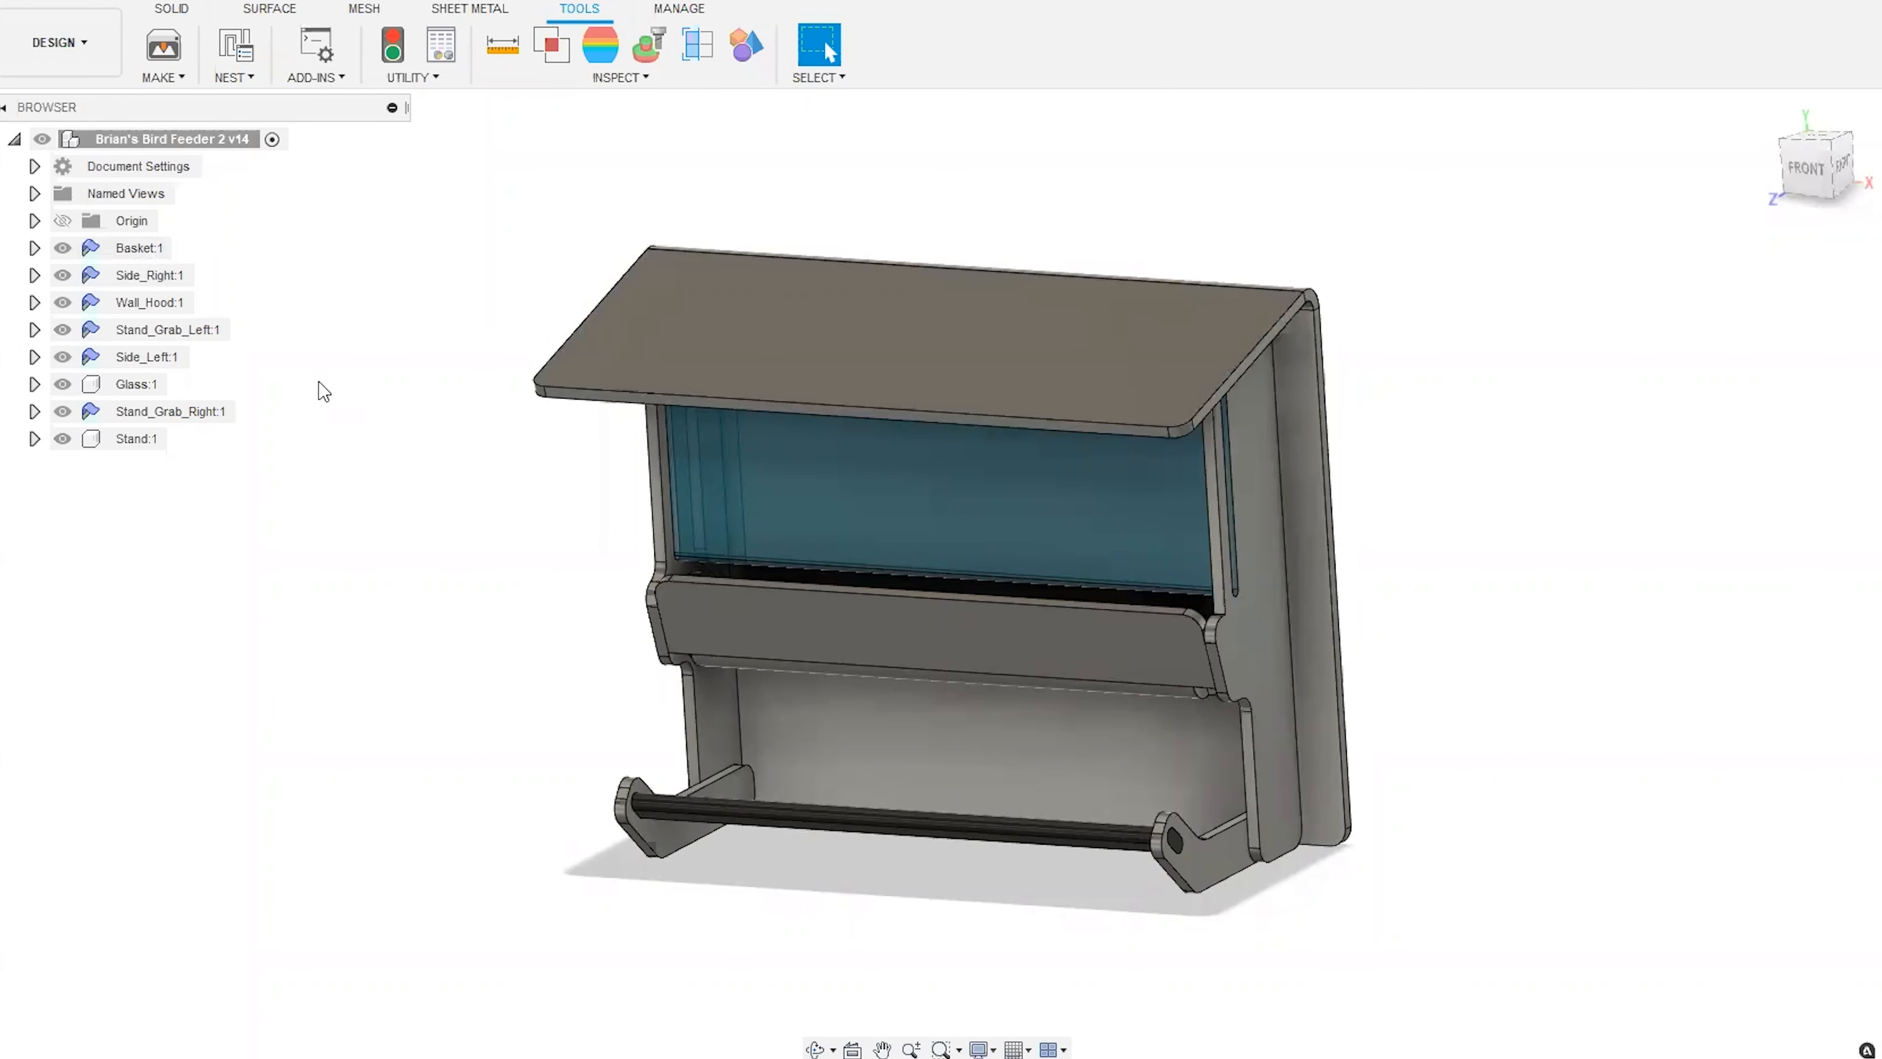
left_click(34, 248)
left_click(128, 313)
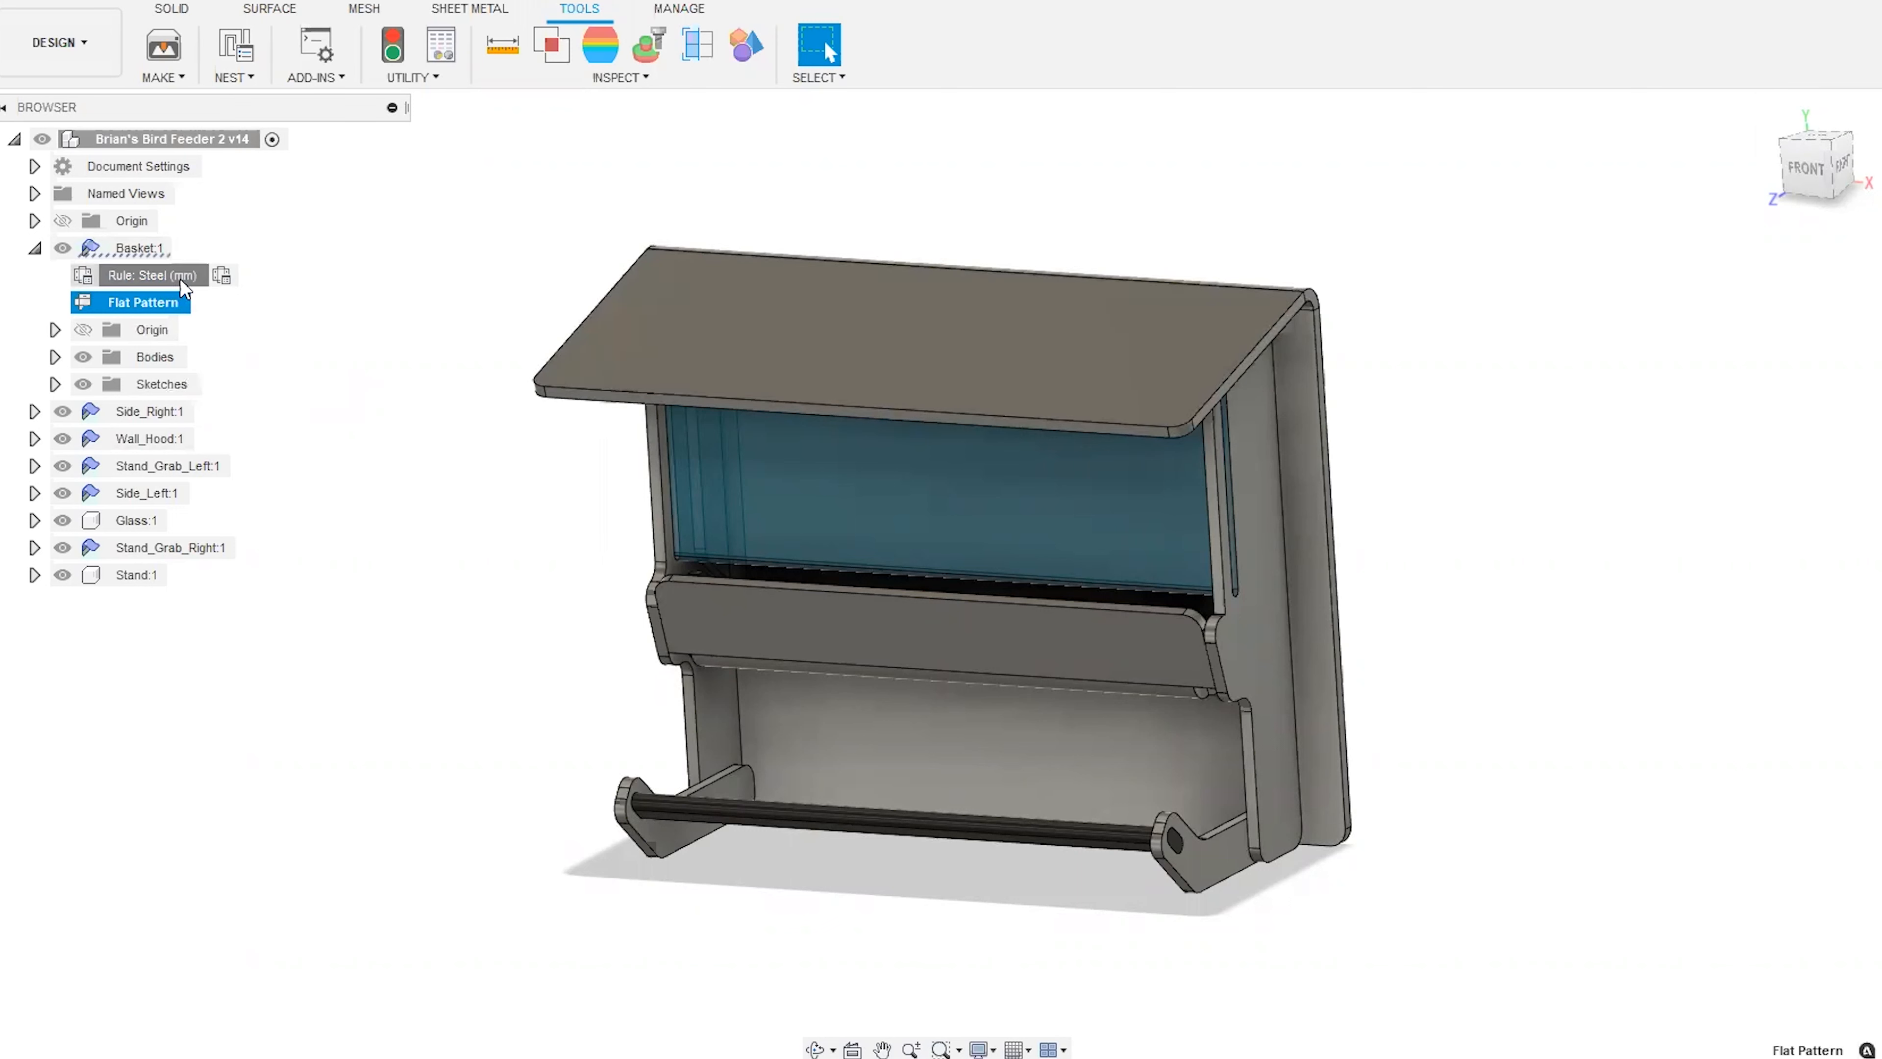
key("Delete")
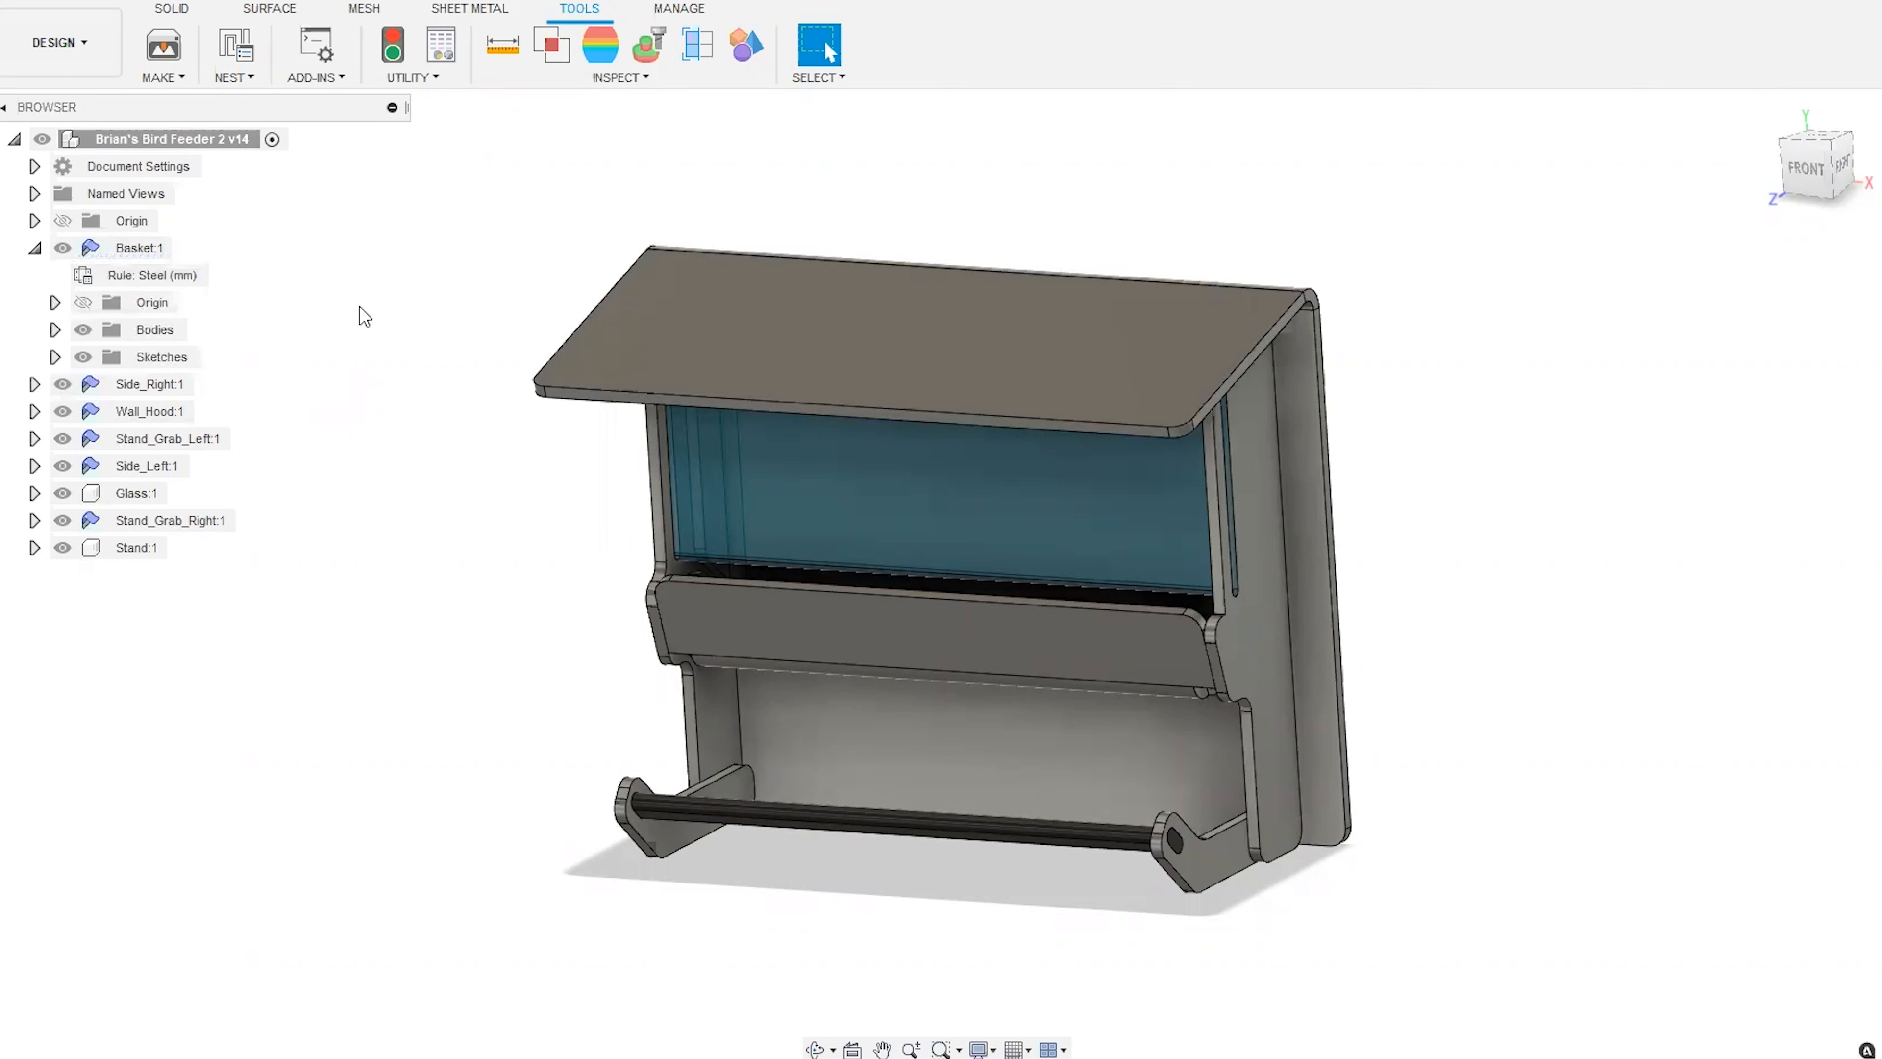
left_click(150, 253)
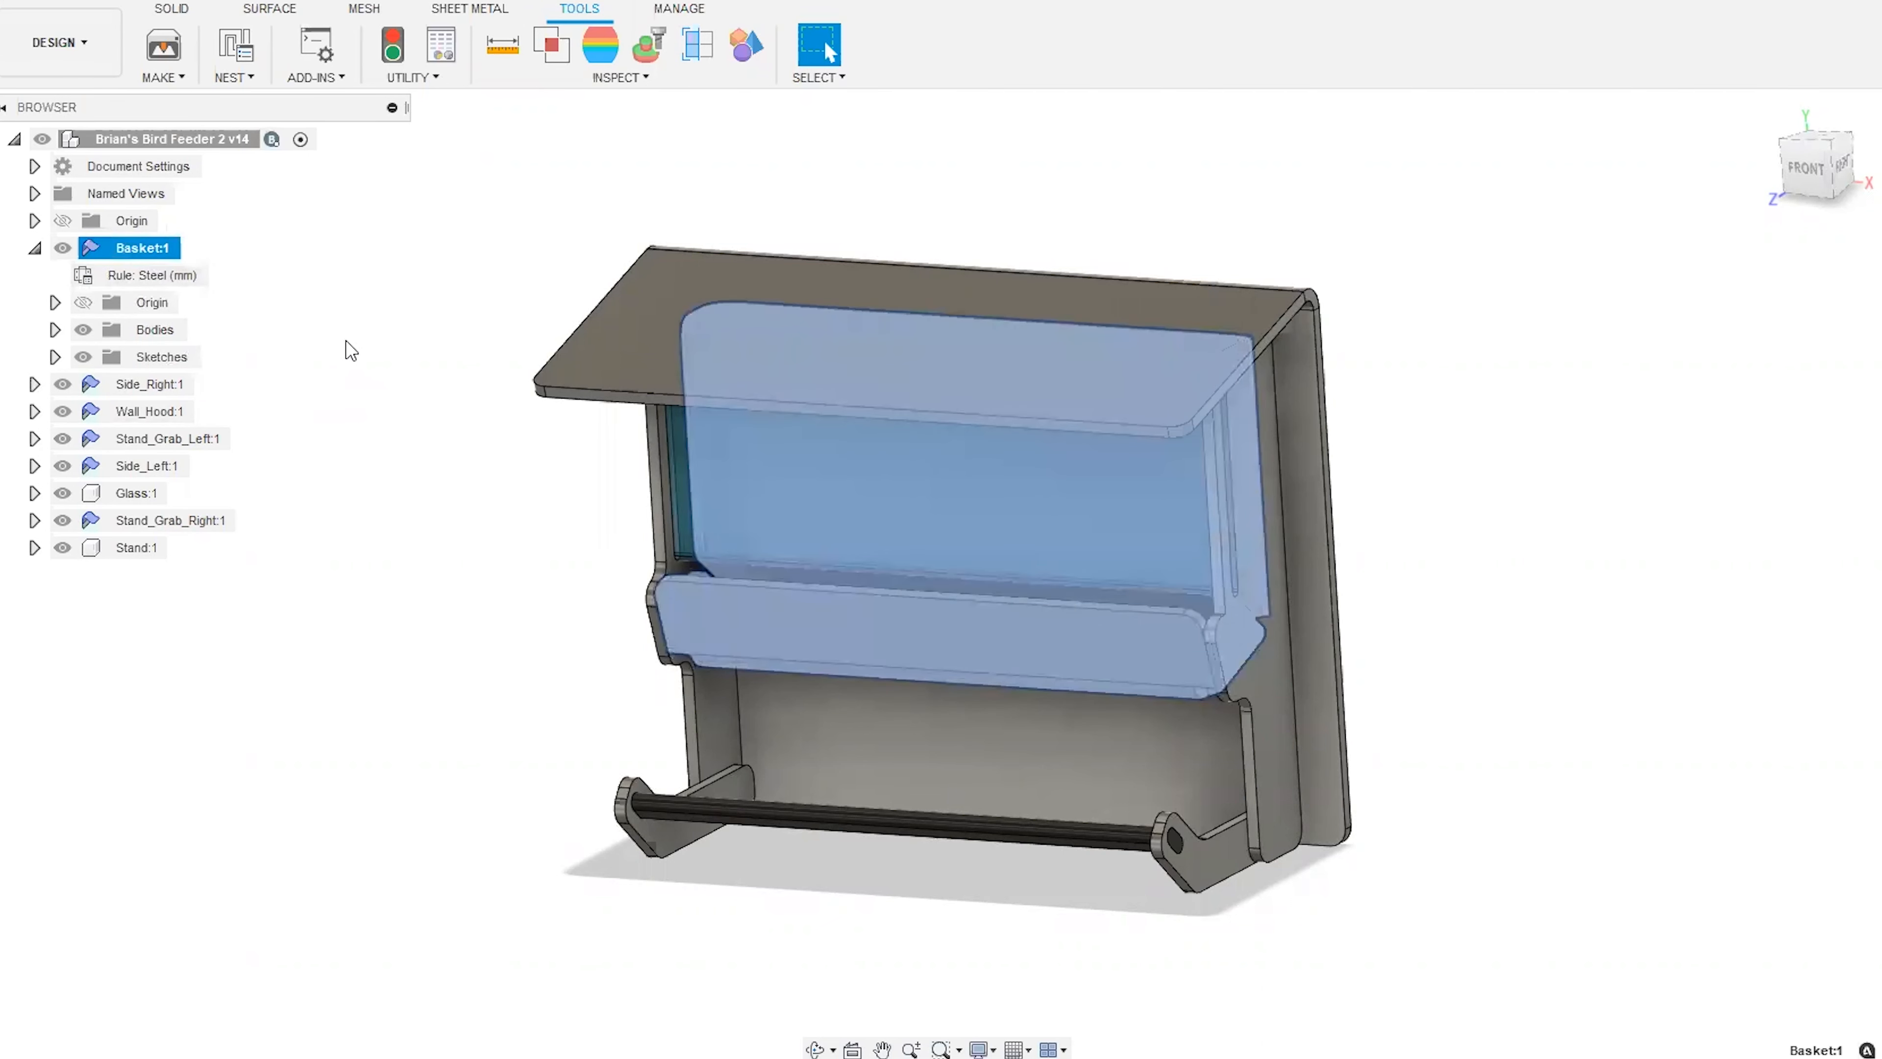
key("Escape")
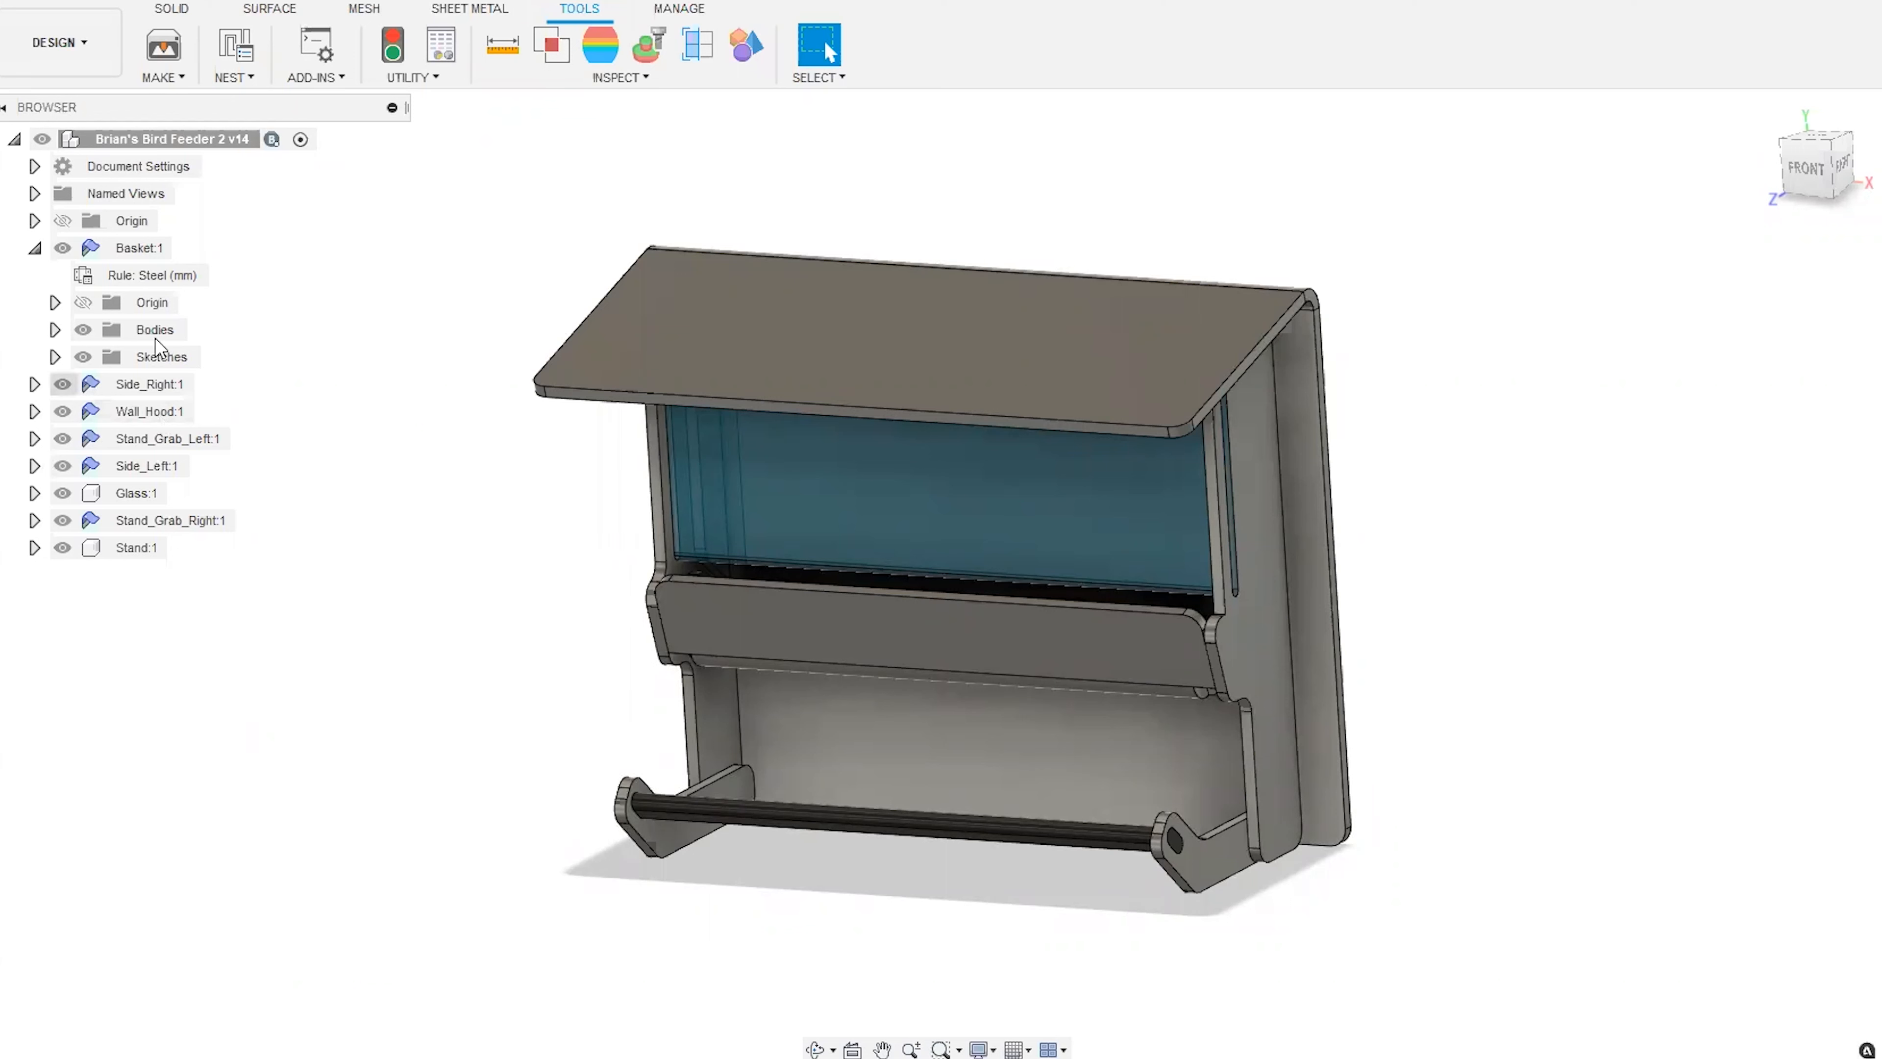
Start Nest Preparation for the design and enlarge its dialog so the full component types can be read.
left_click(236, 46)
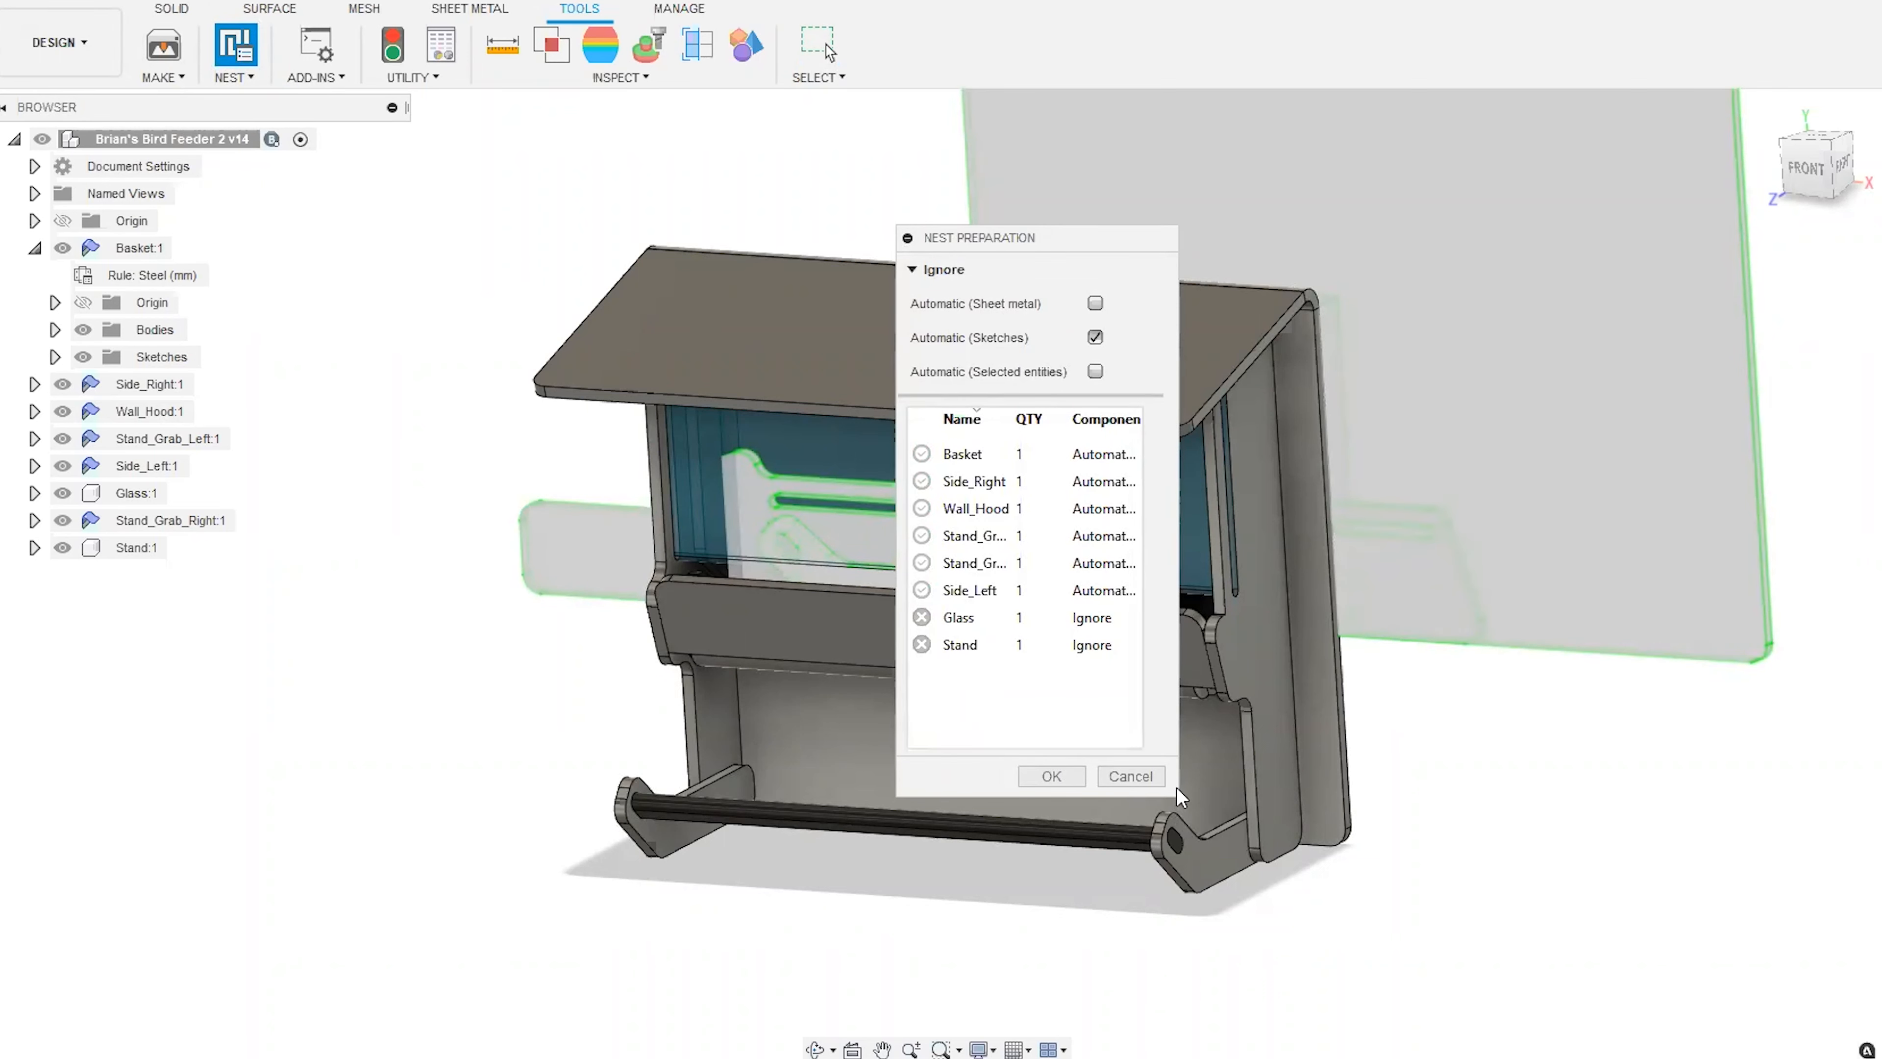
left_click_drag(1053, 238, 615, 242)
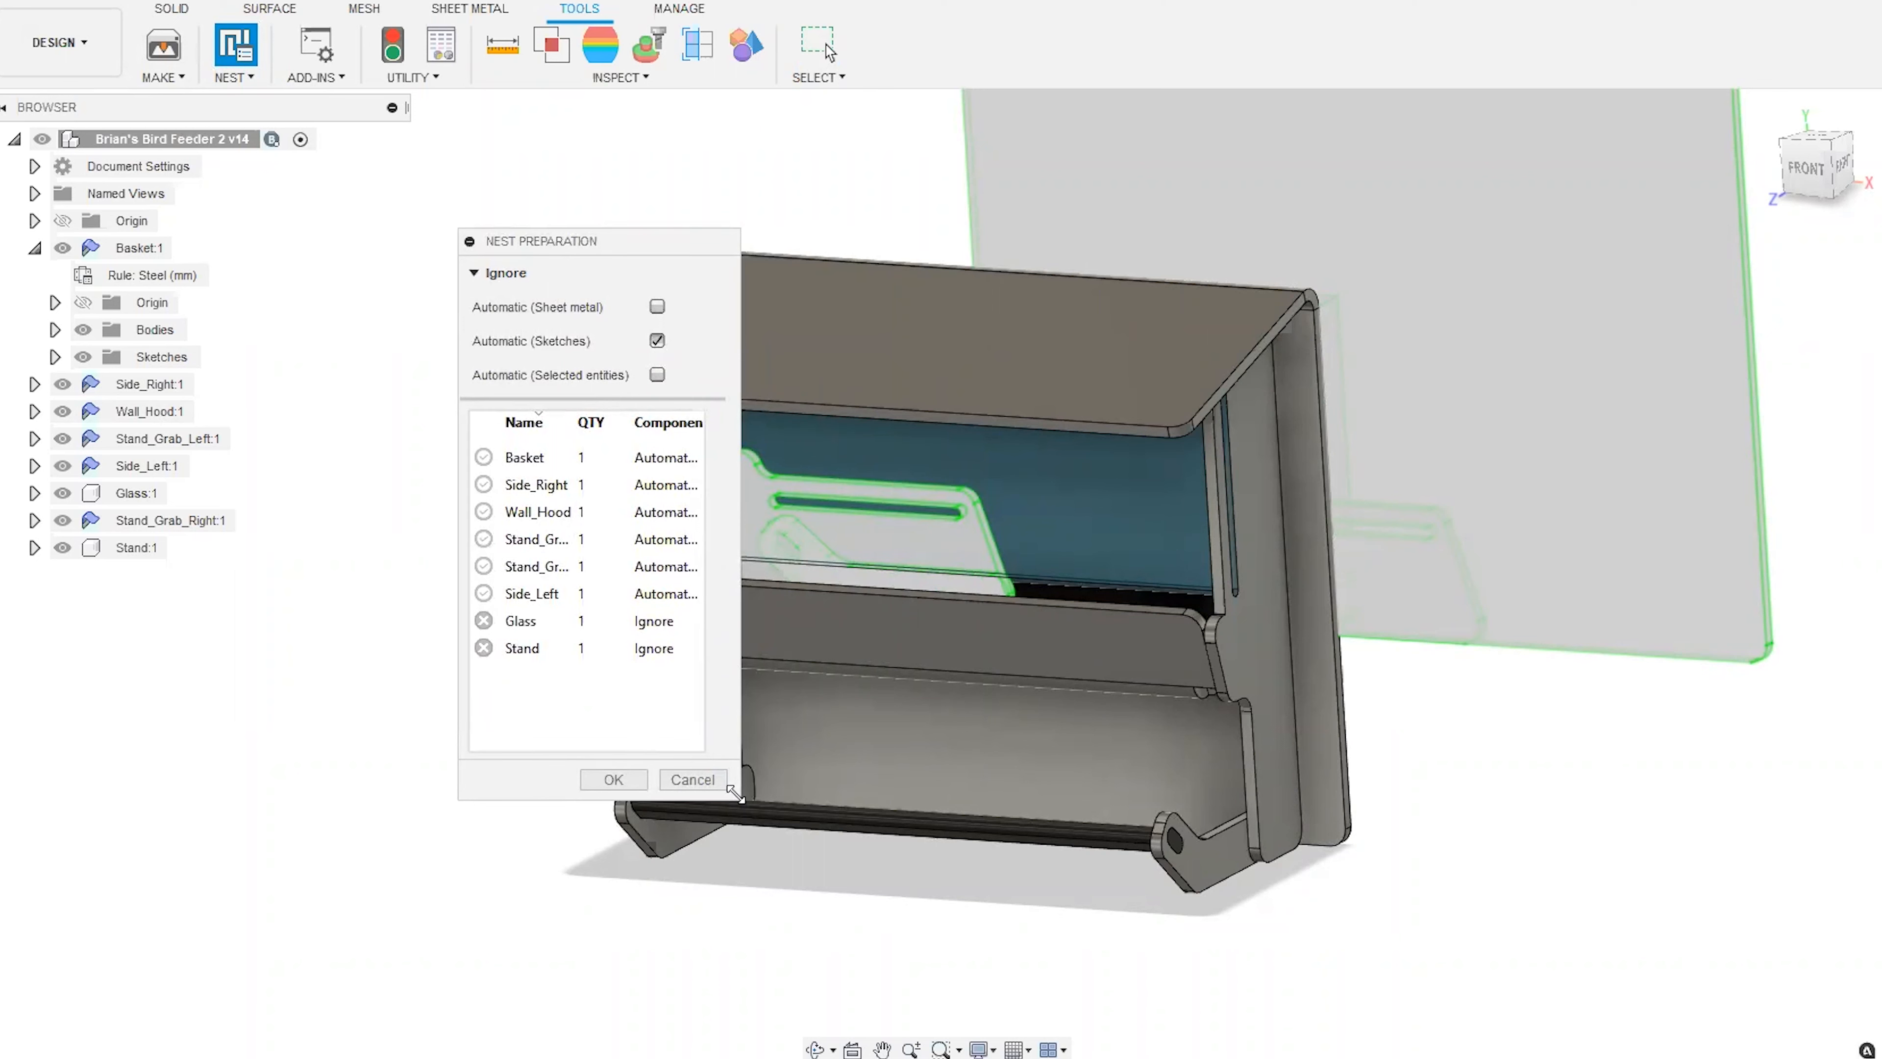
left_click_drag(739, 799, 1387, 883)
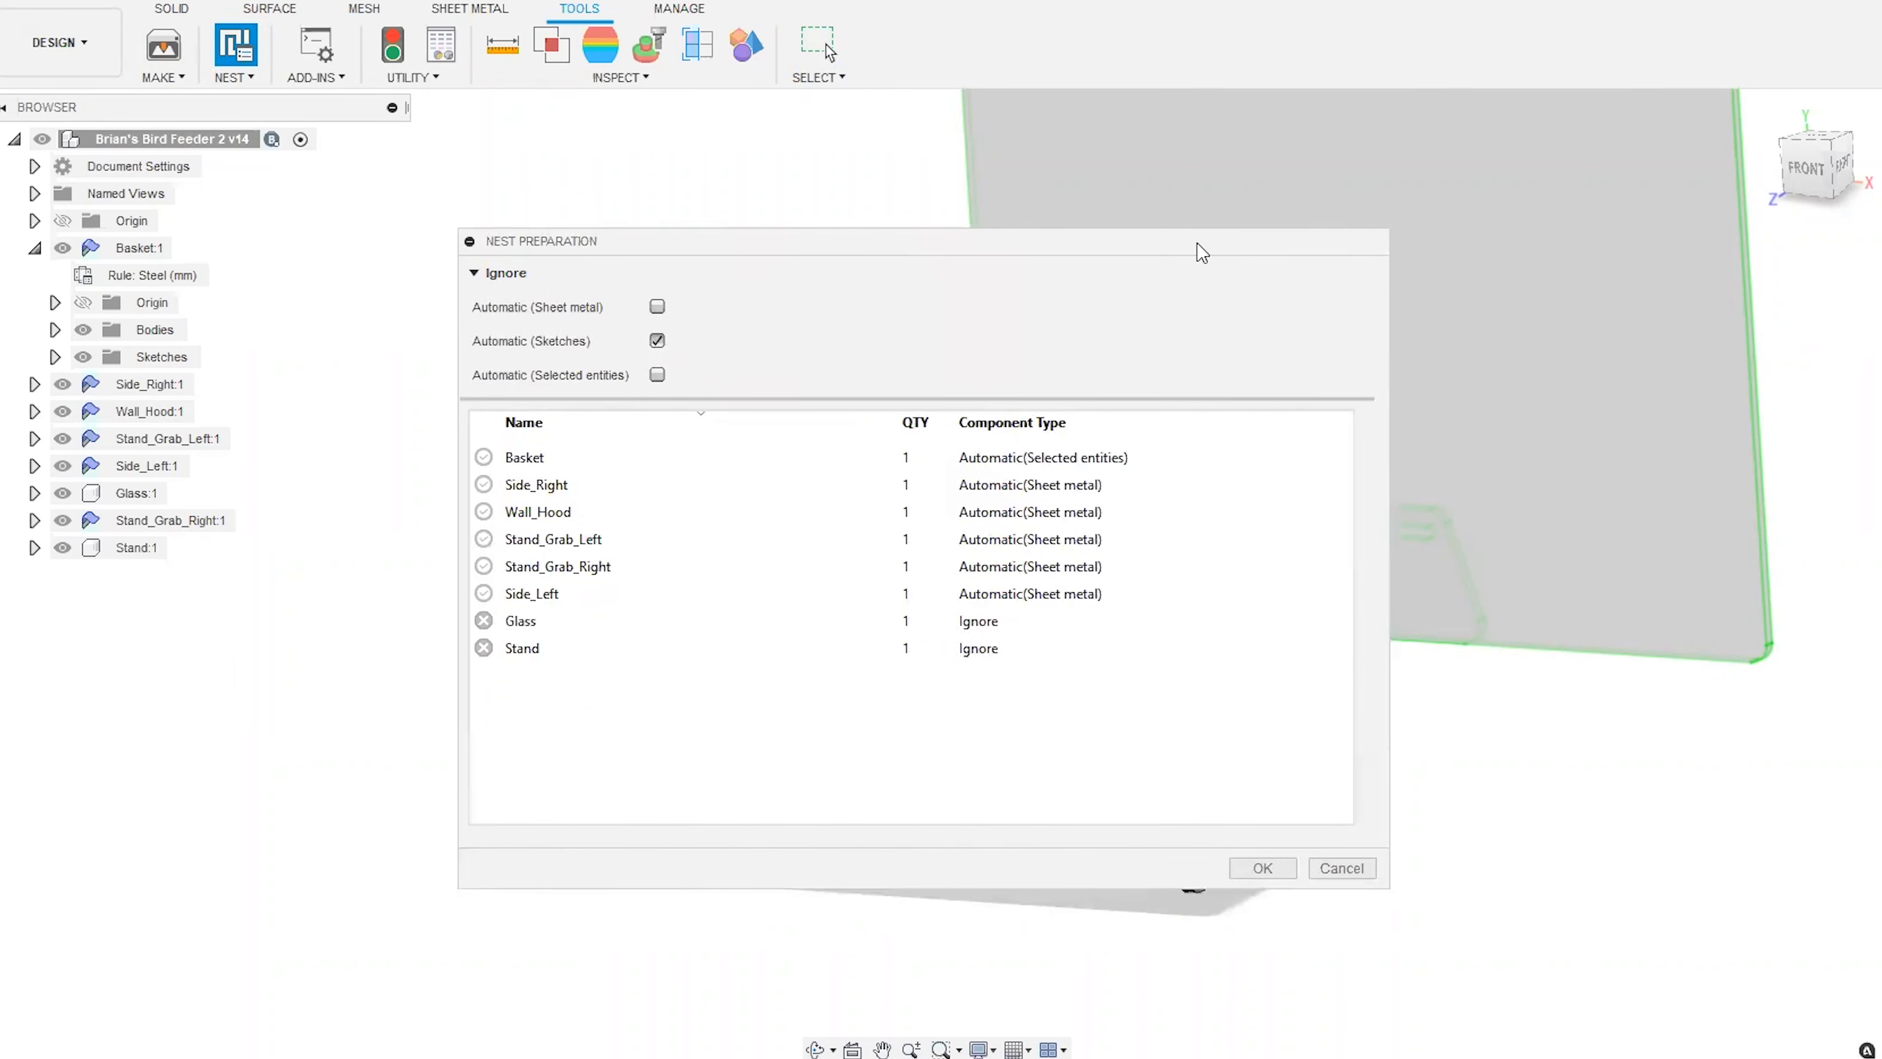
left_click_drag(1198, 247, 1270, 301)
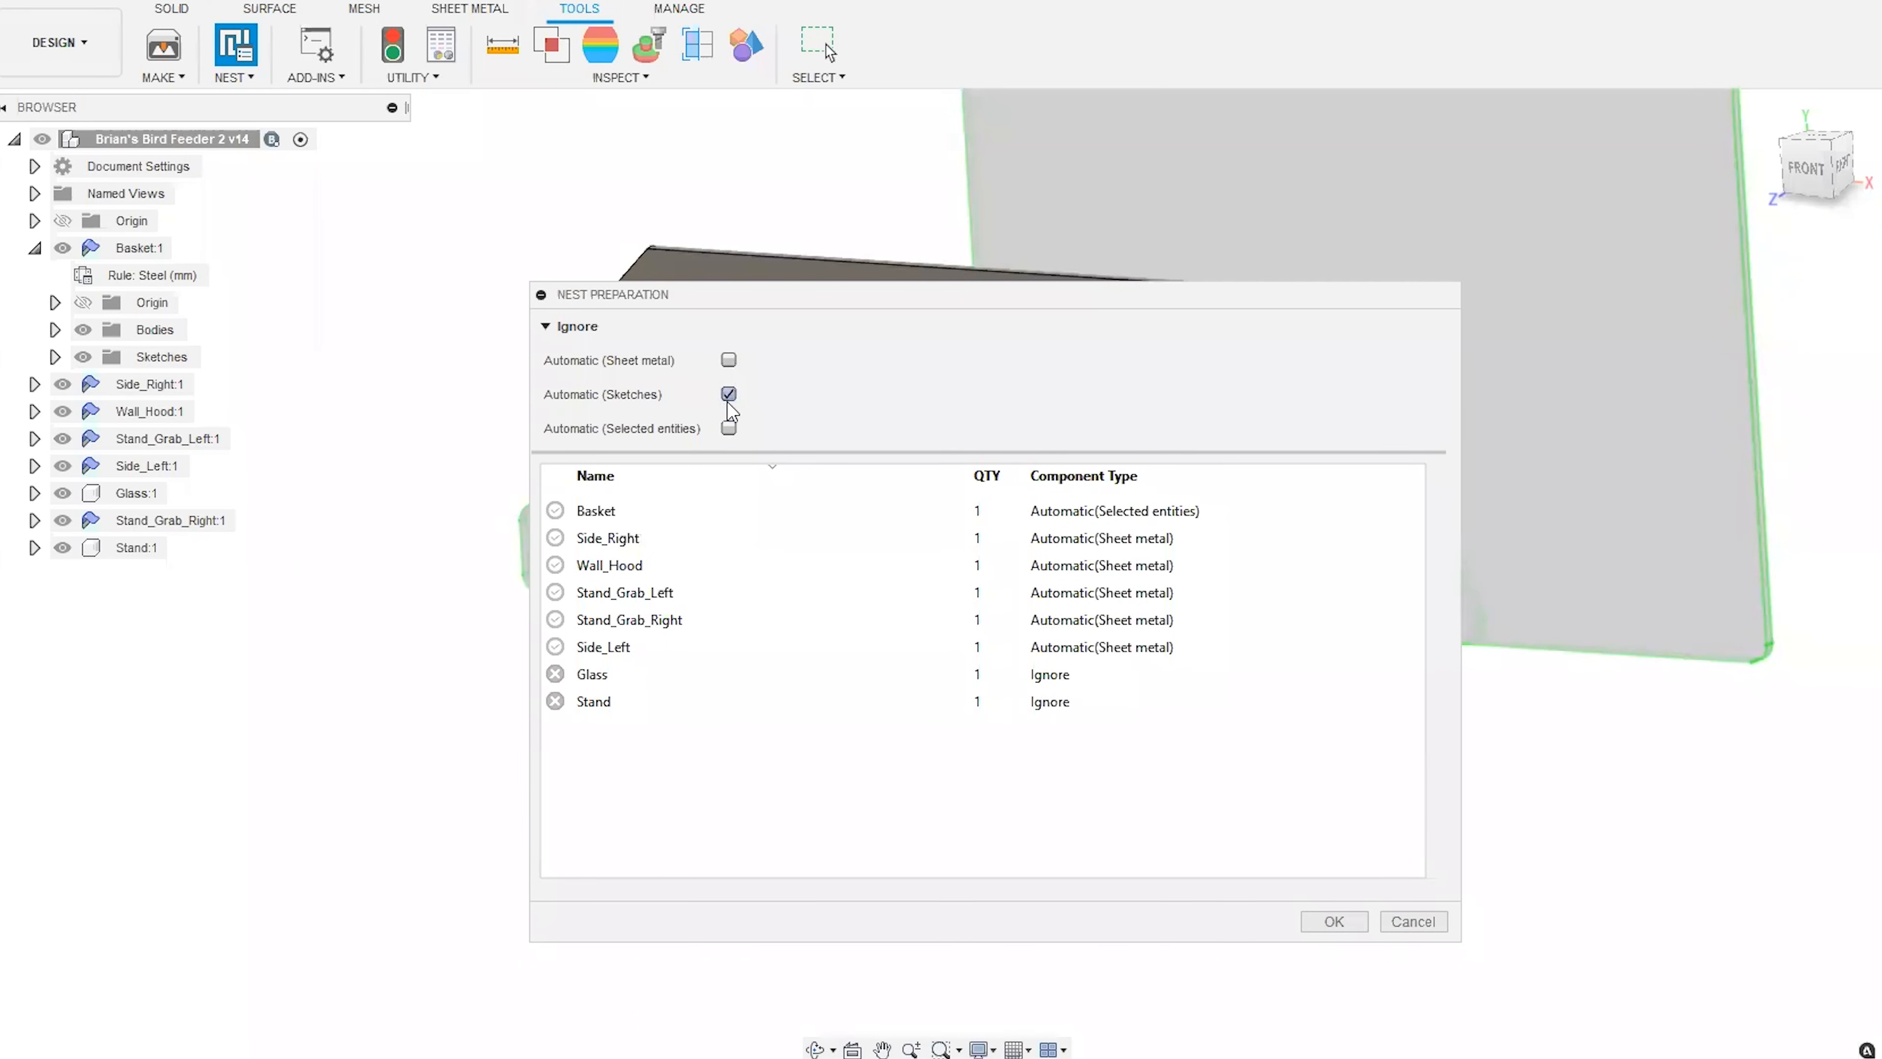
Examine the flattened part previews around the bird feeder from several angles alongside the nest component list.
scroll(366, 639, "down", 5)
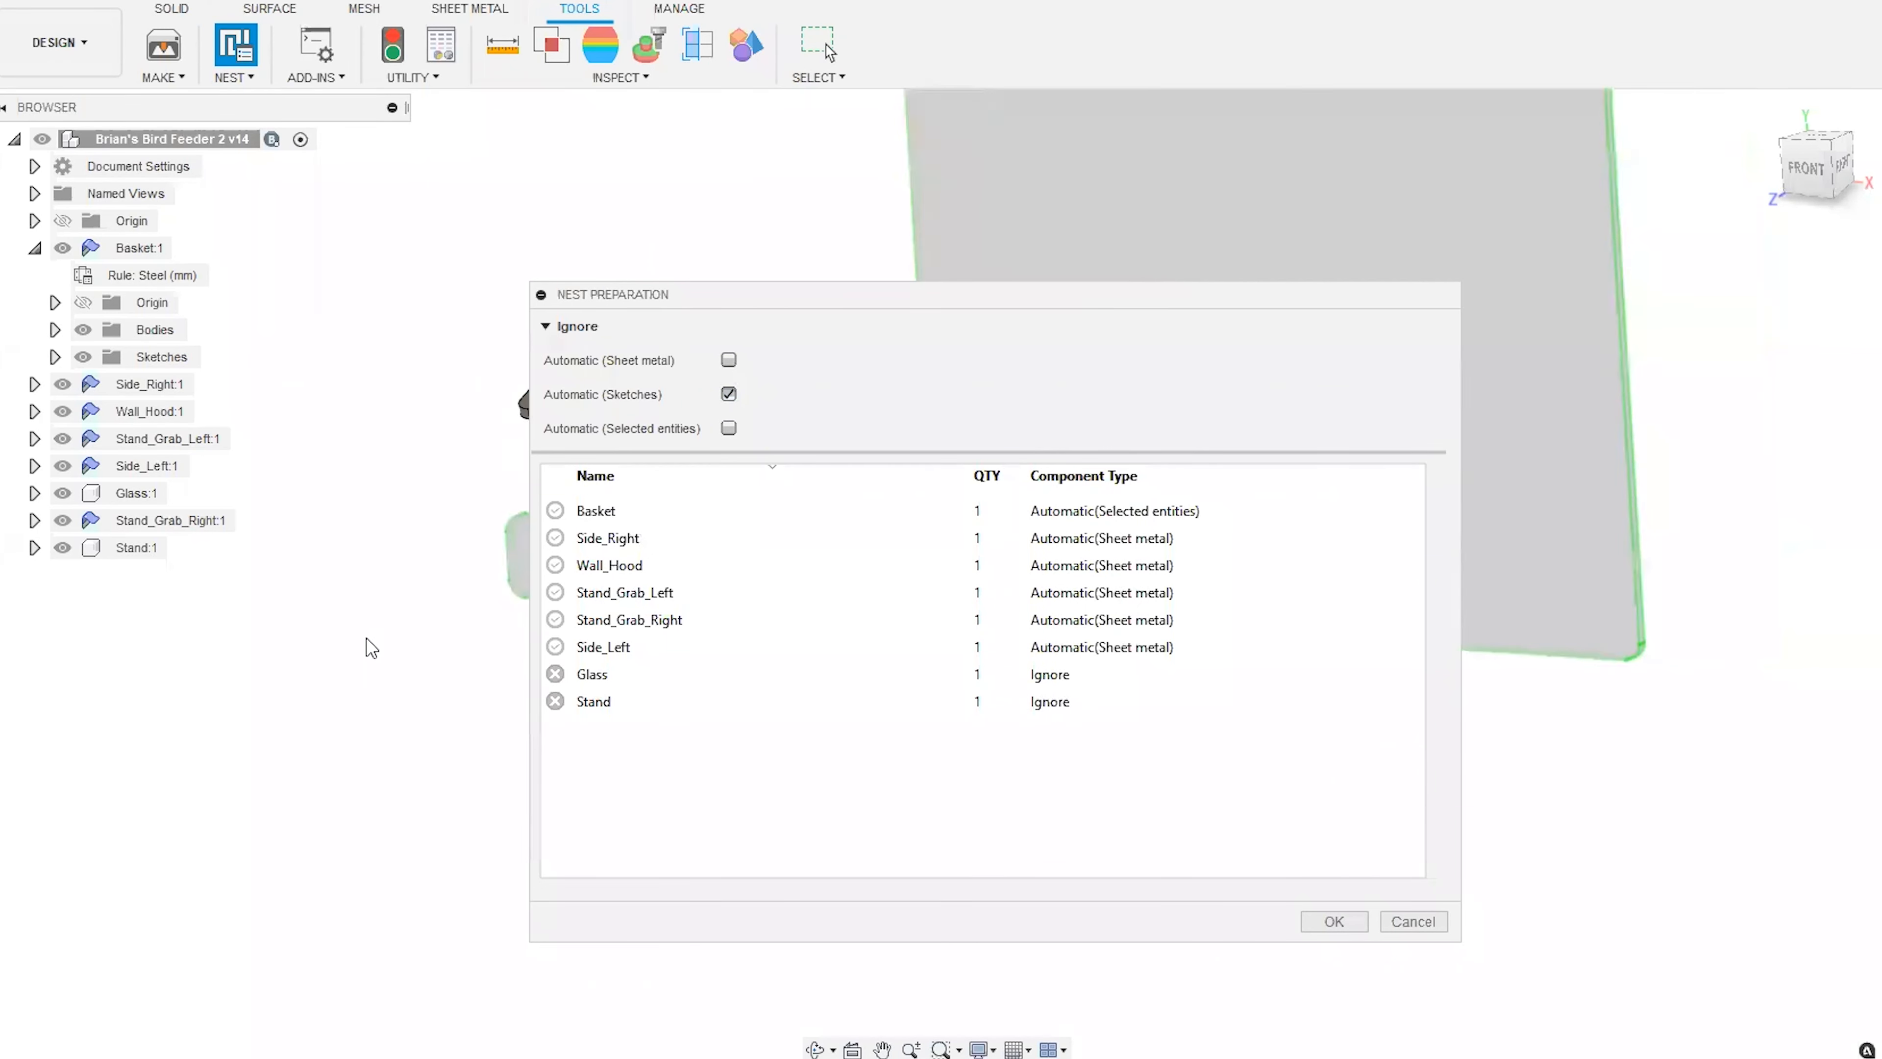
scroll(428, 545, "up", 2)
scroll(427, 545, "up", 1)
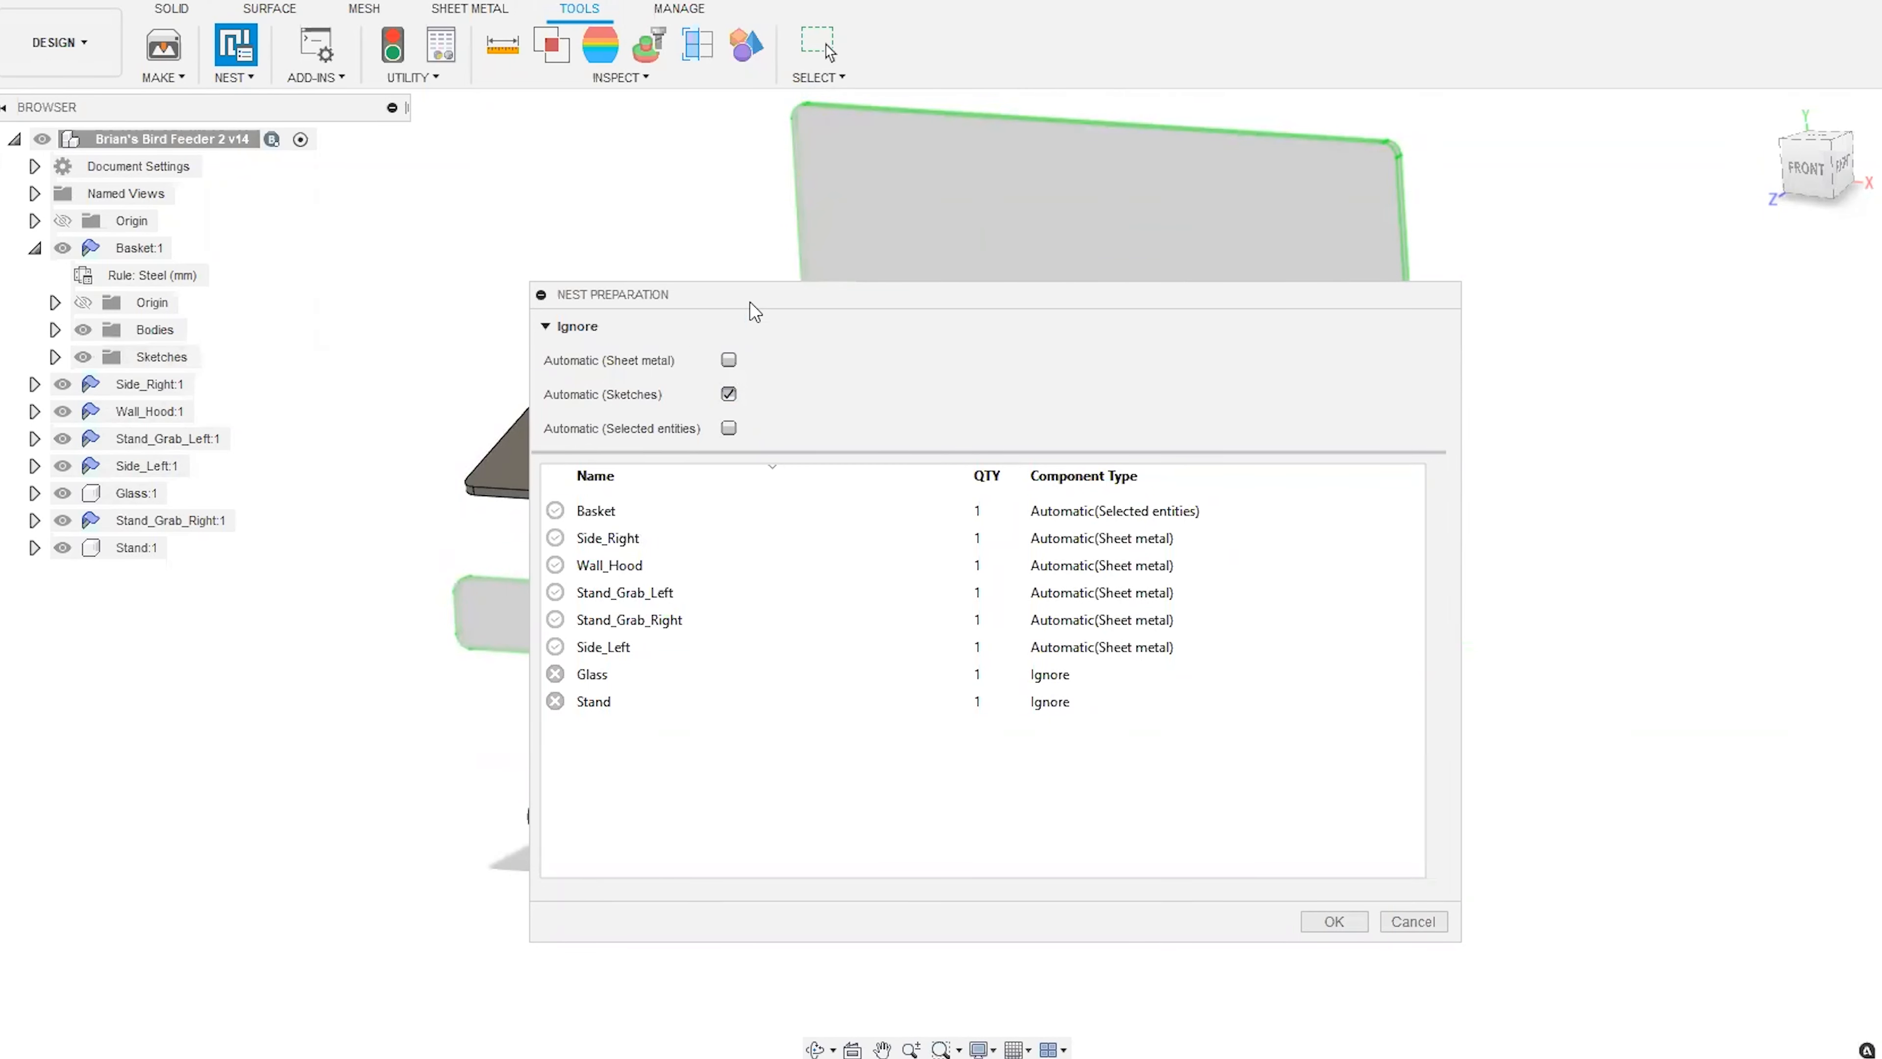
left_click_drag(750, 302, 1091, 319)
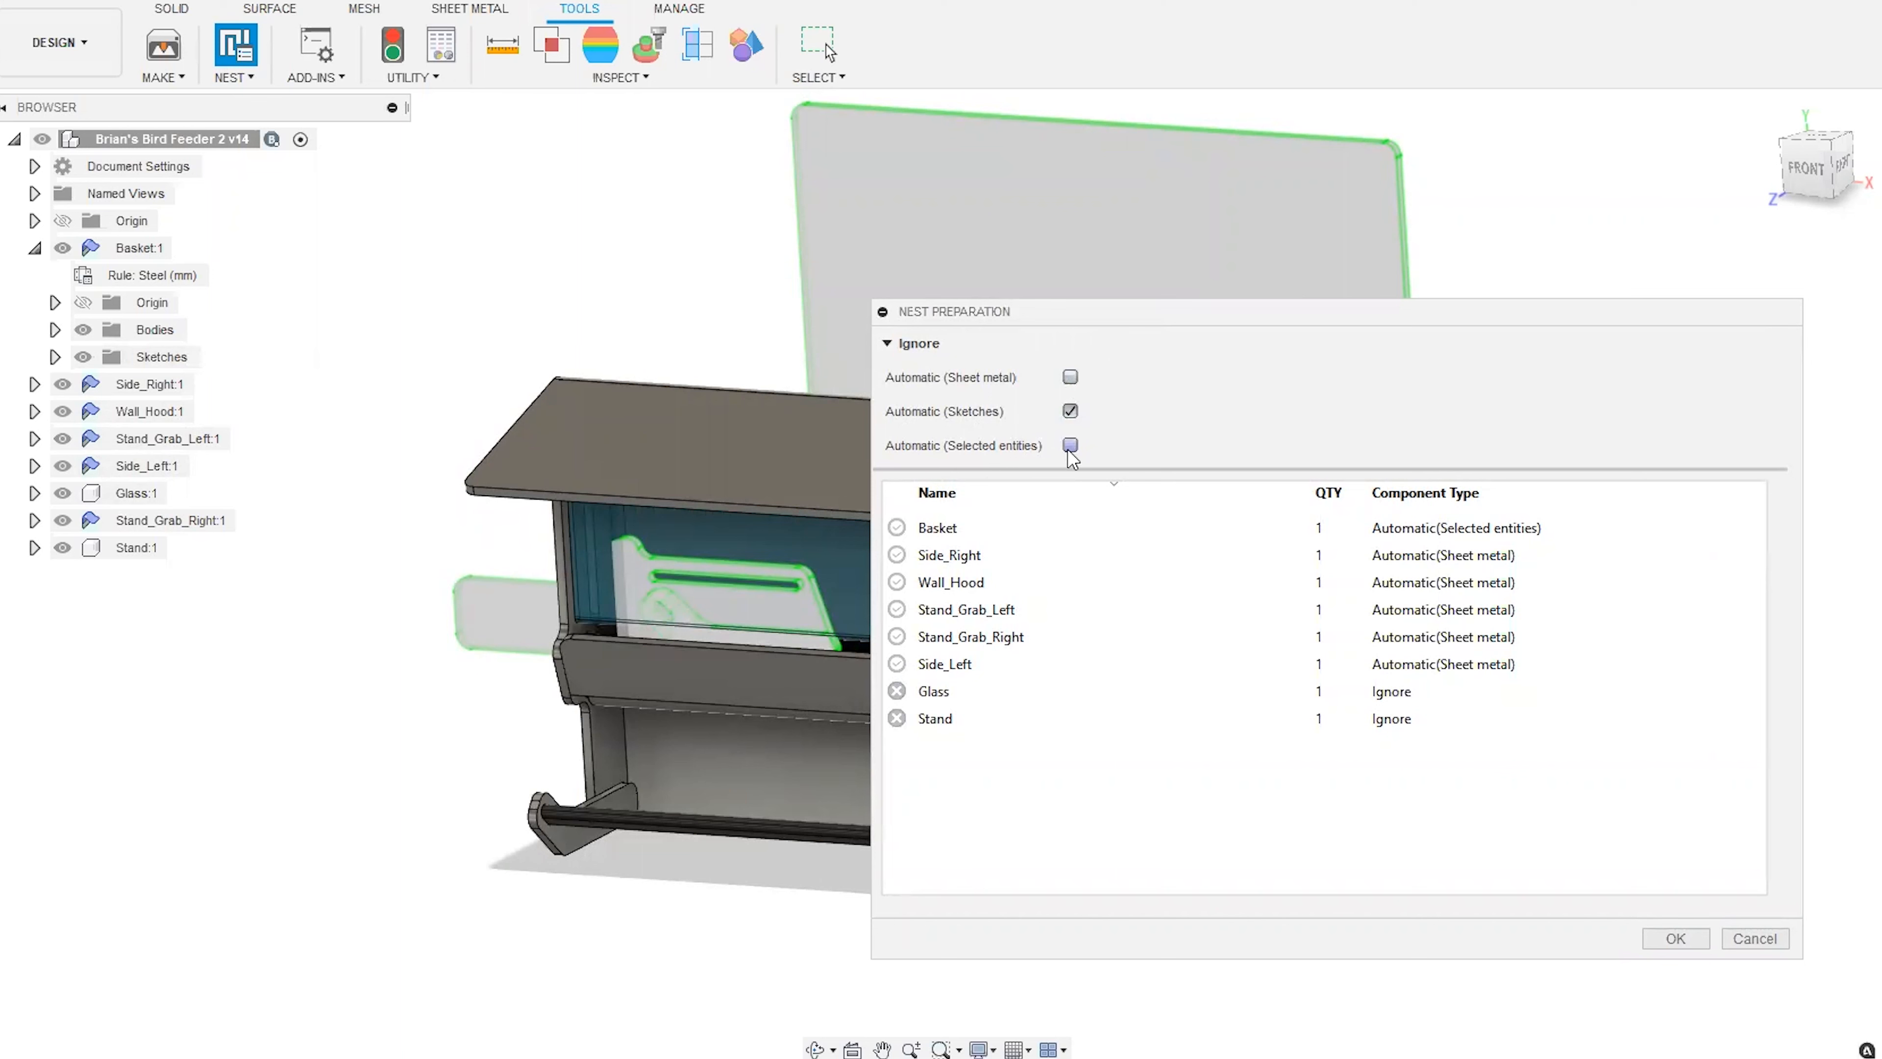
left_click_drag(1135, 316, 1126, 263)
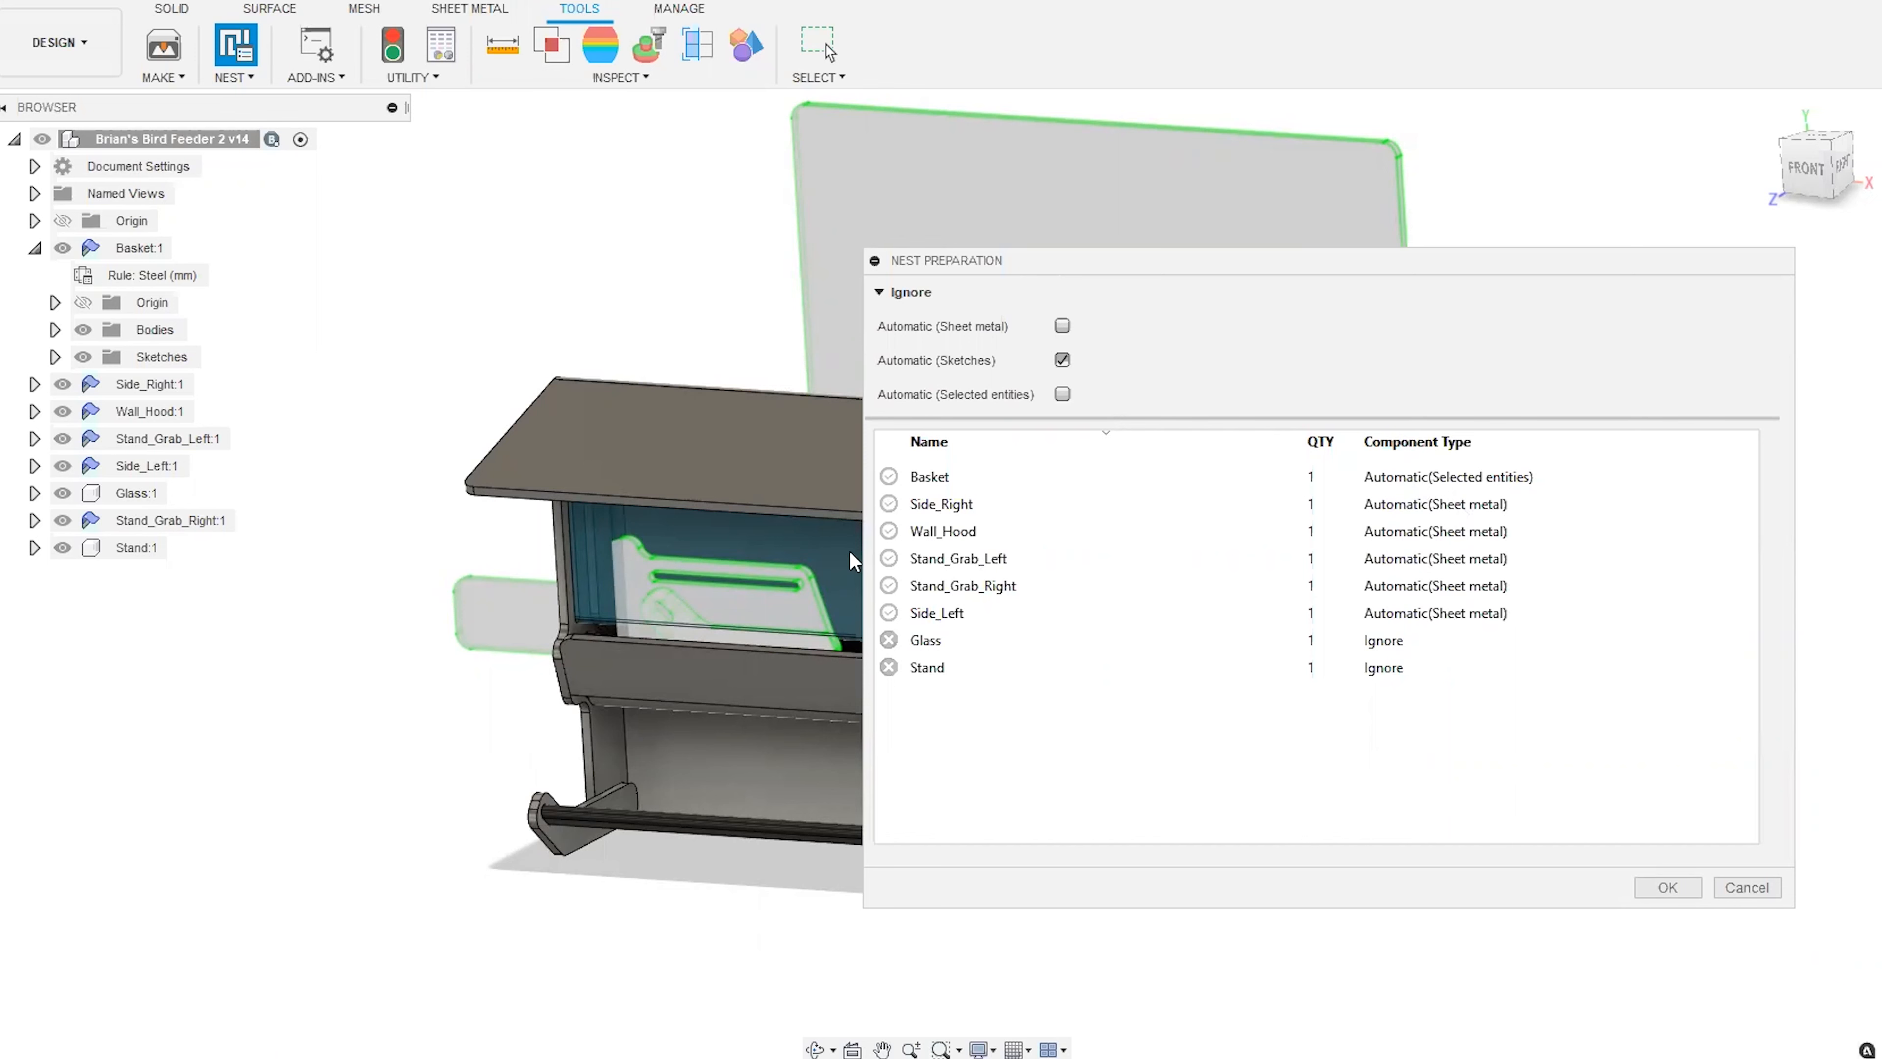
left_click_drag(1464, 268, 862, 296)
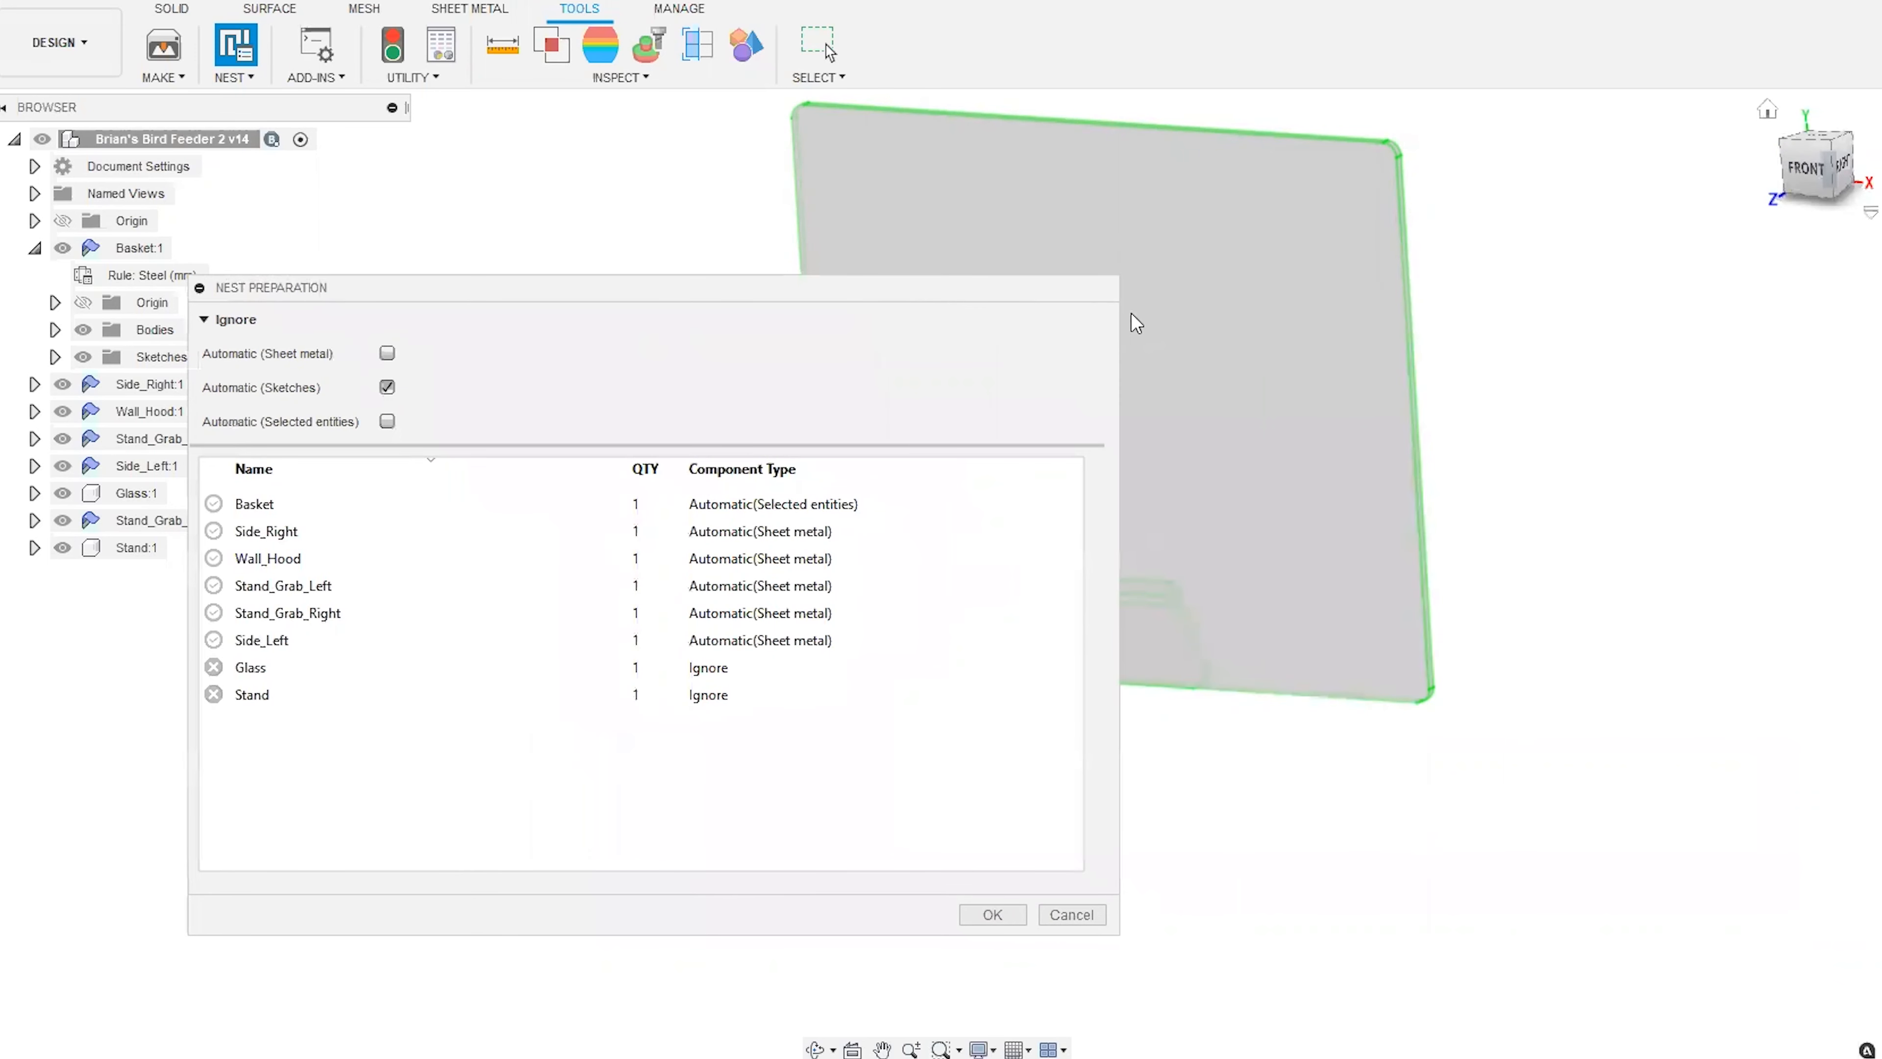
left_click_drag(1035, 286, 822, 303)
left_click_drag(1790, 185, 1660, 200)
middle_click_drag(1291, 526, 1514, 515)
mouse_move(1813, 169)
left_mouse_down()
mouse_move(1878, 174)
mouse_move(1864, 170)
left_mouse_up()
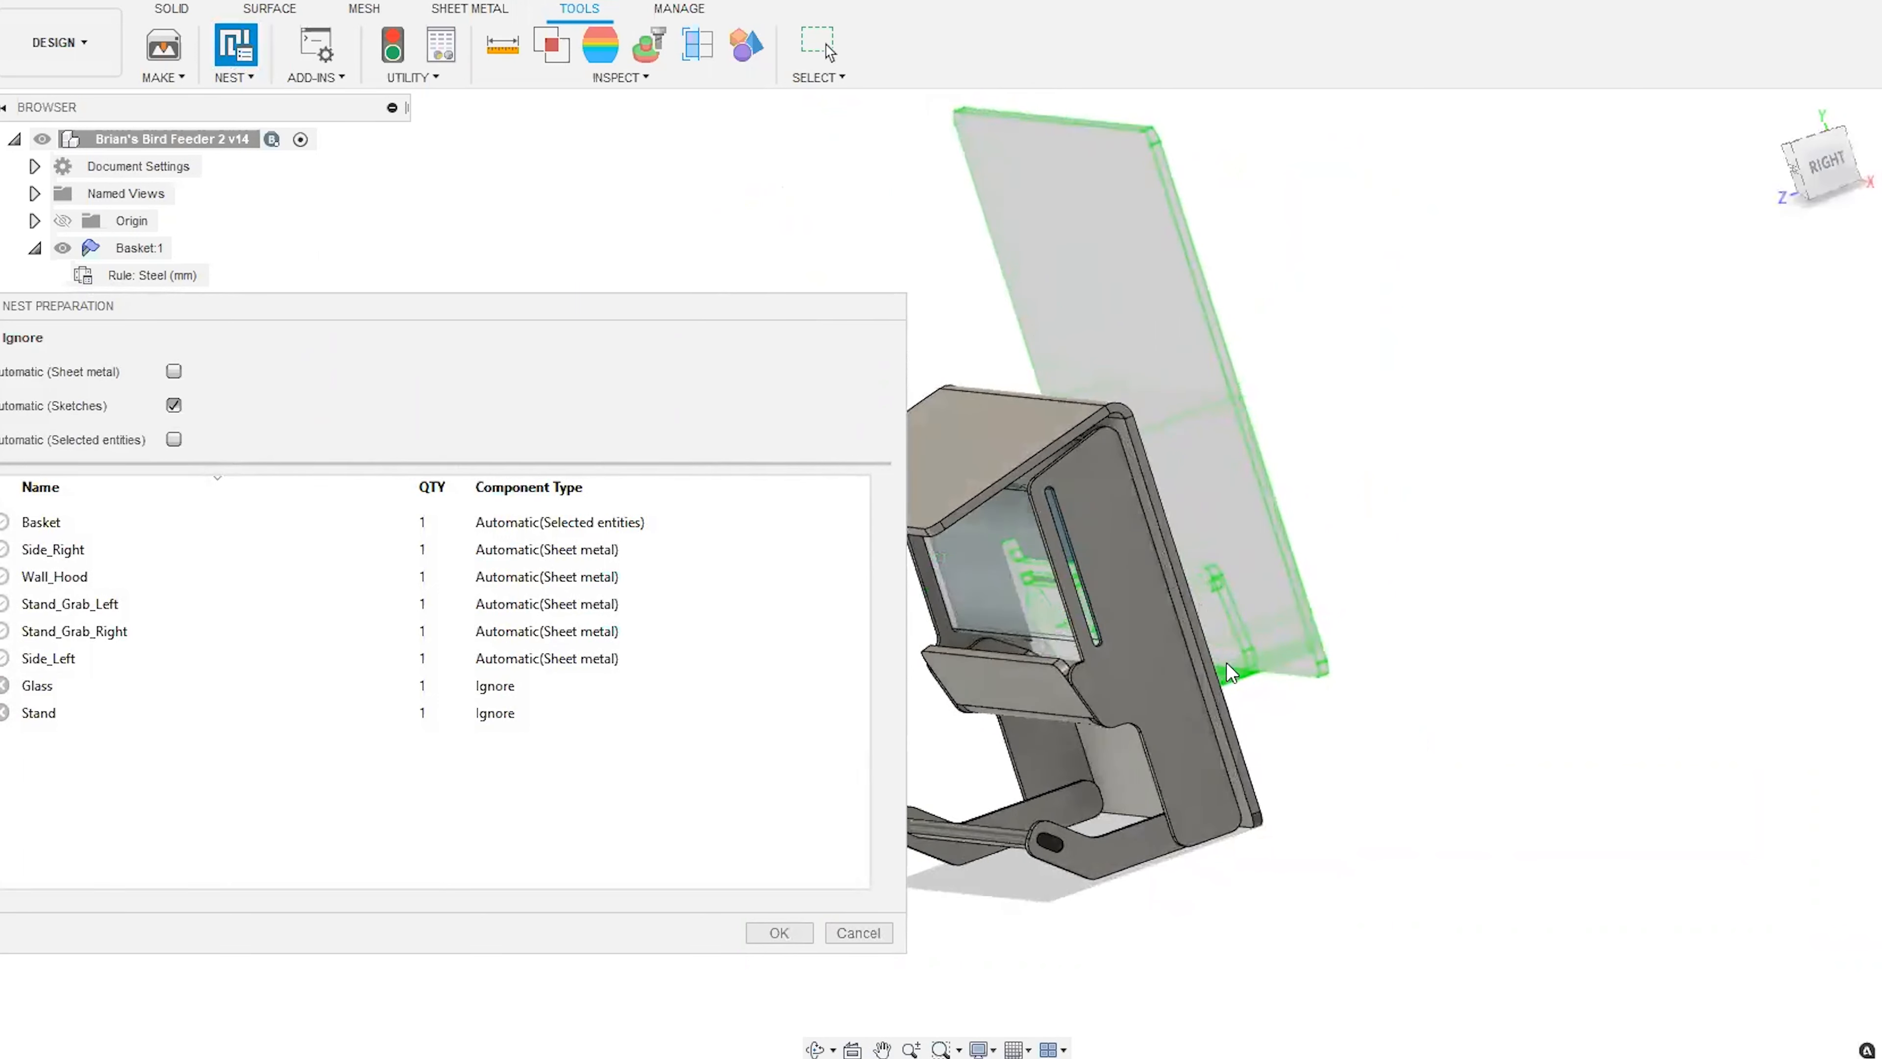
left_click_drag(1811, 169, 1760, 172)
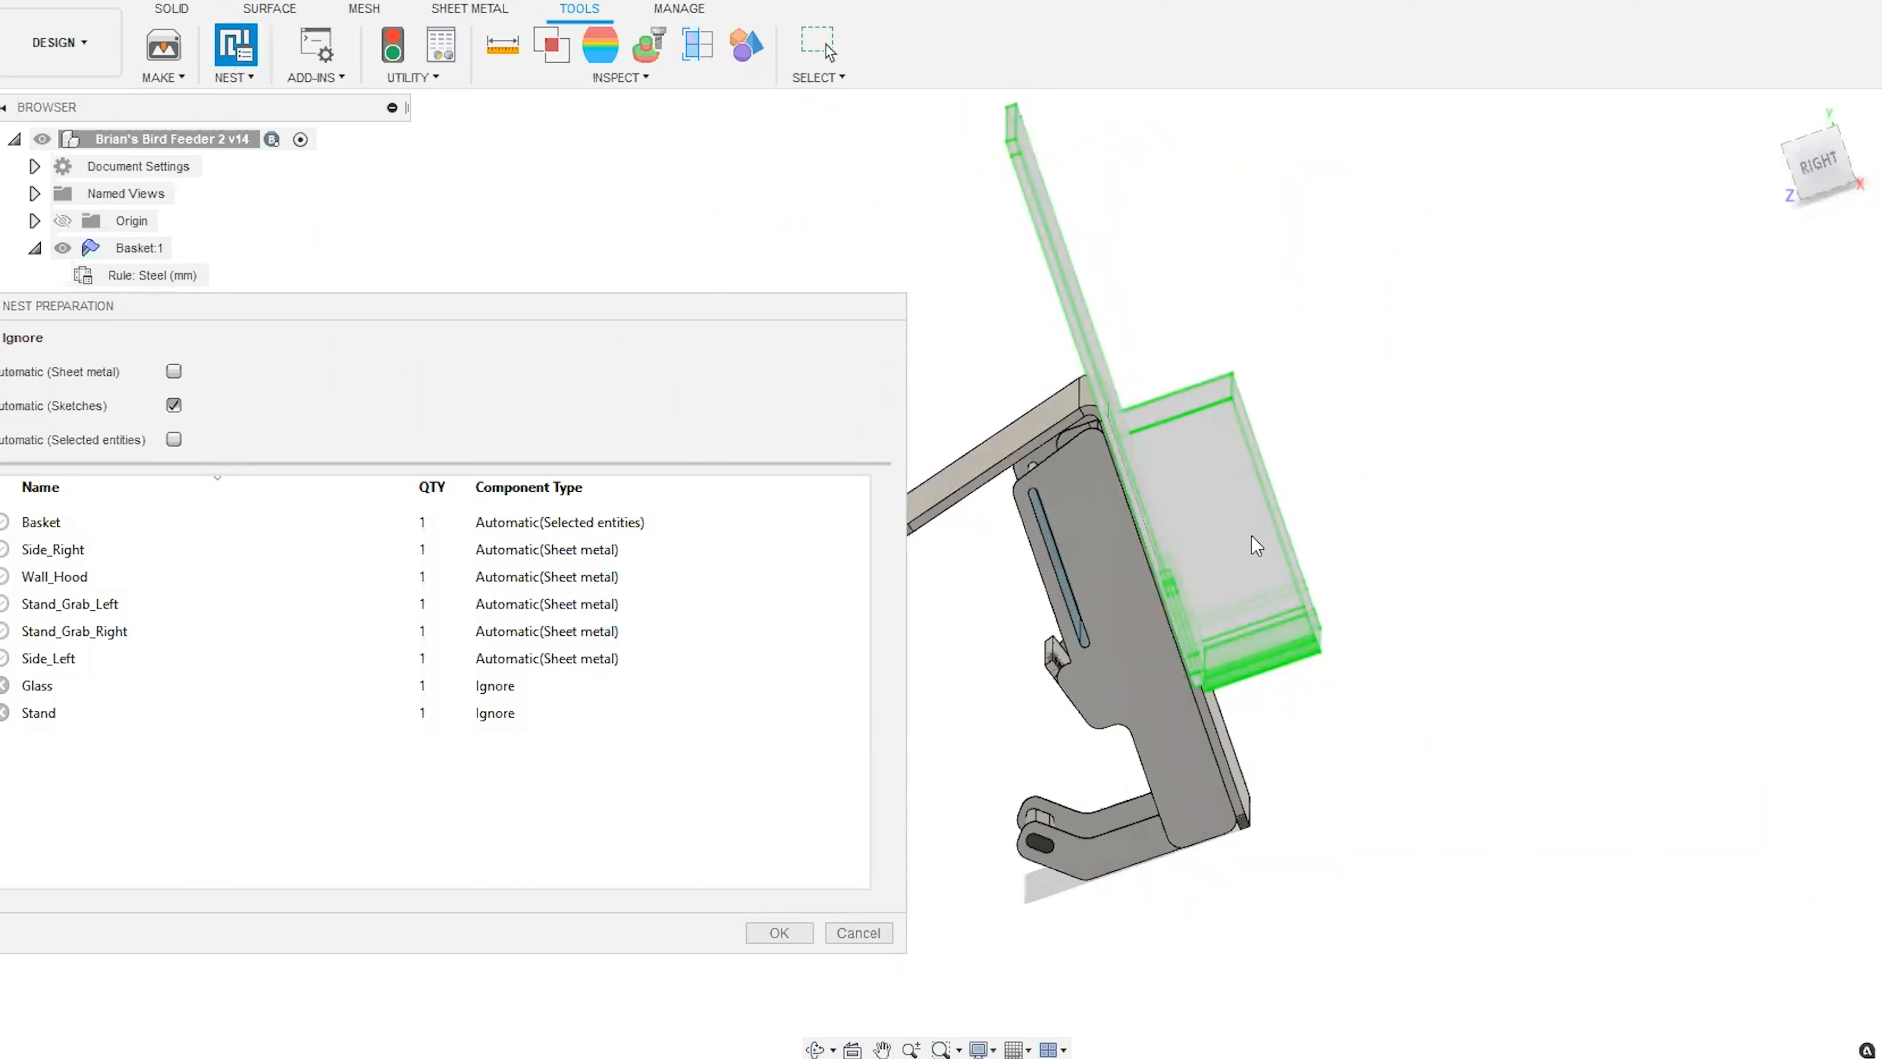
left_click_drag(1819, 159, 1879, 153)
mouse_move(6, 151)
left_mouse_down()
mouse_move(55, 152)
mouse_move(18, 171)
left_mouse_up()
left_click_drag(428, 297, 1155, 228)
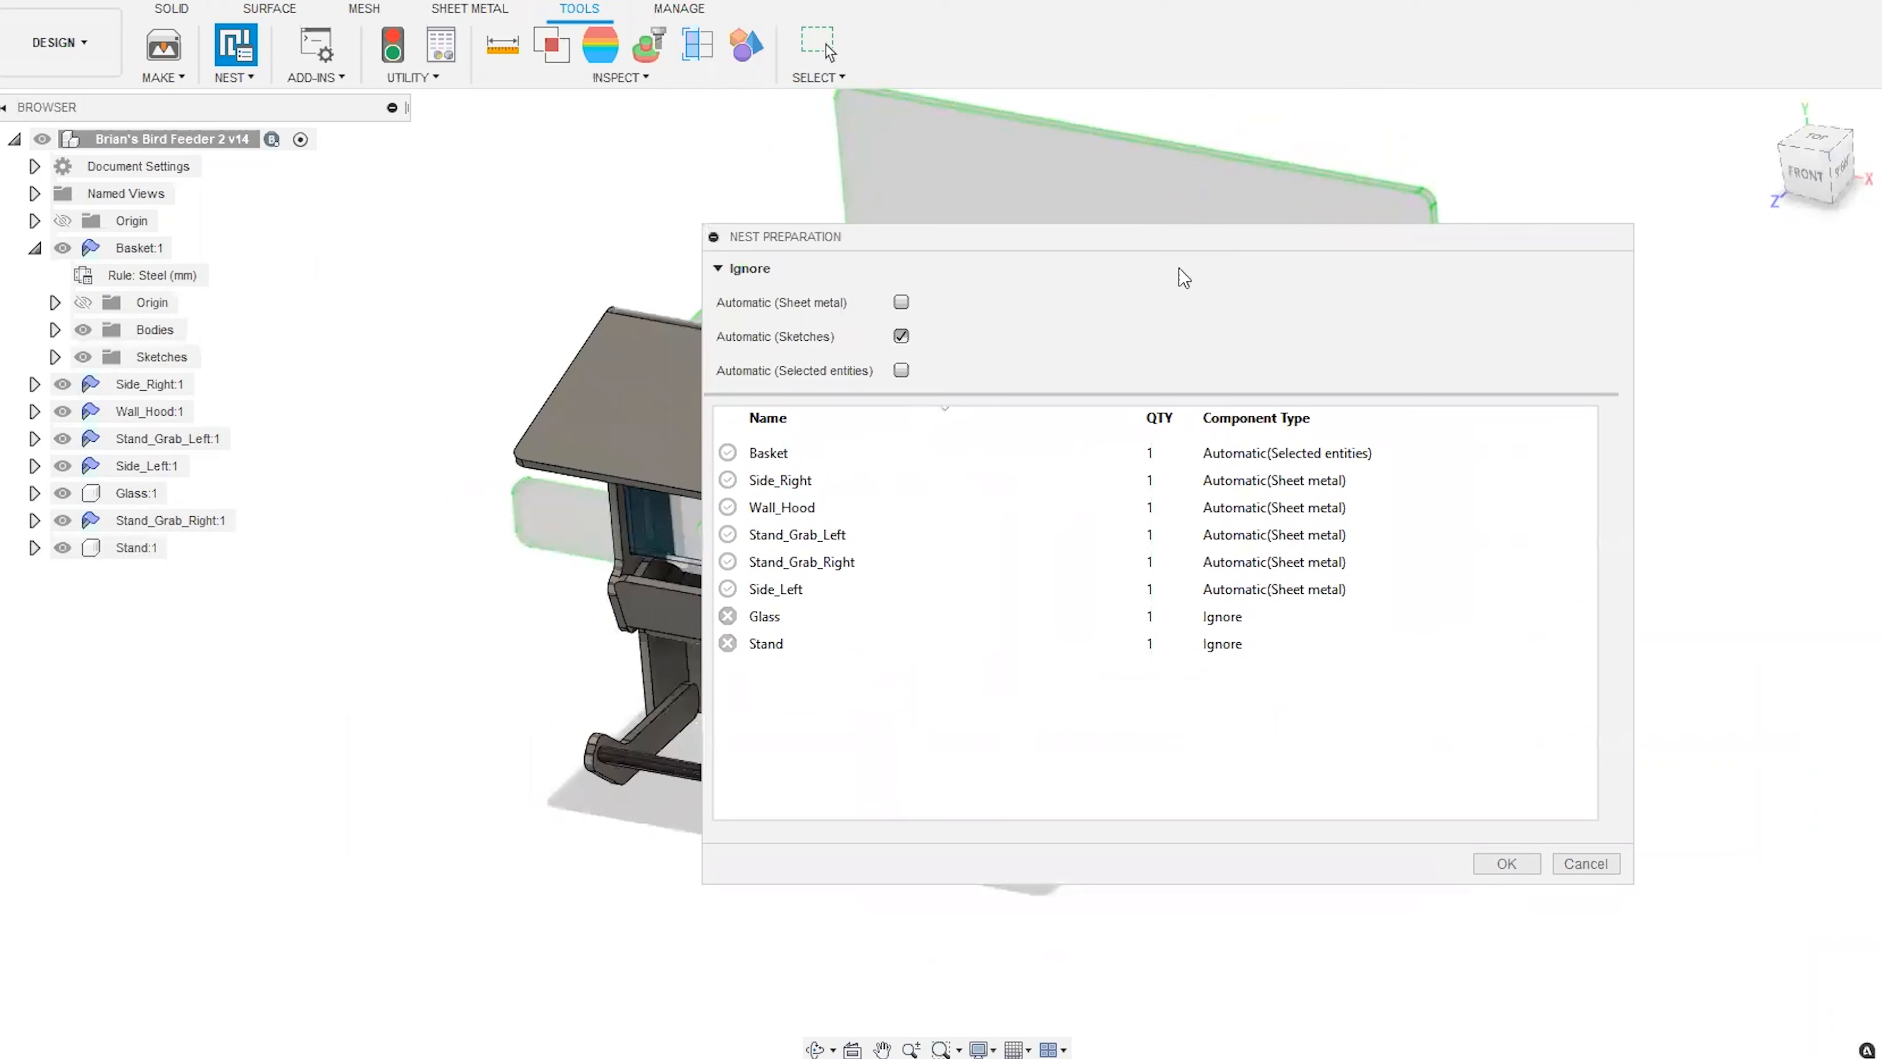
Try the Sheet metal component type for the Basket and cancel the nest preparation.
left_click(1281, 453)
left_click(1284, 453)
left_click(1288, 493)
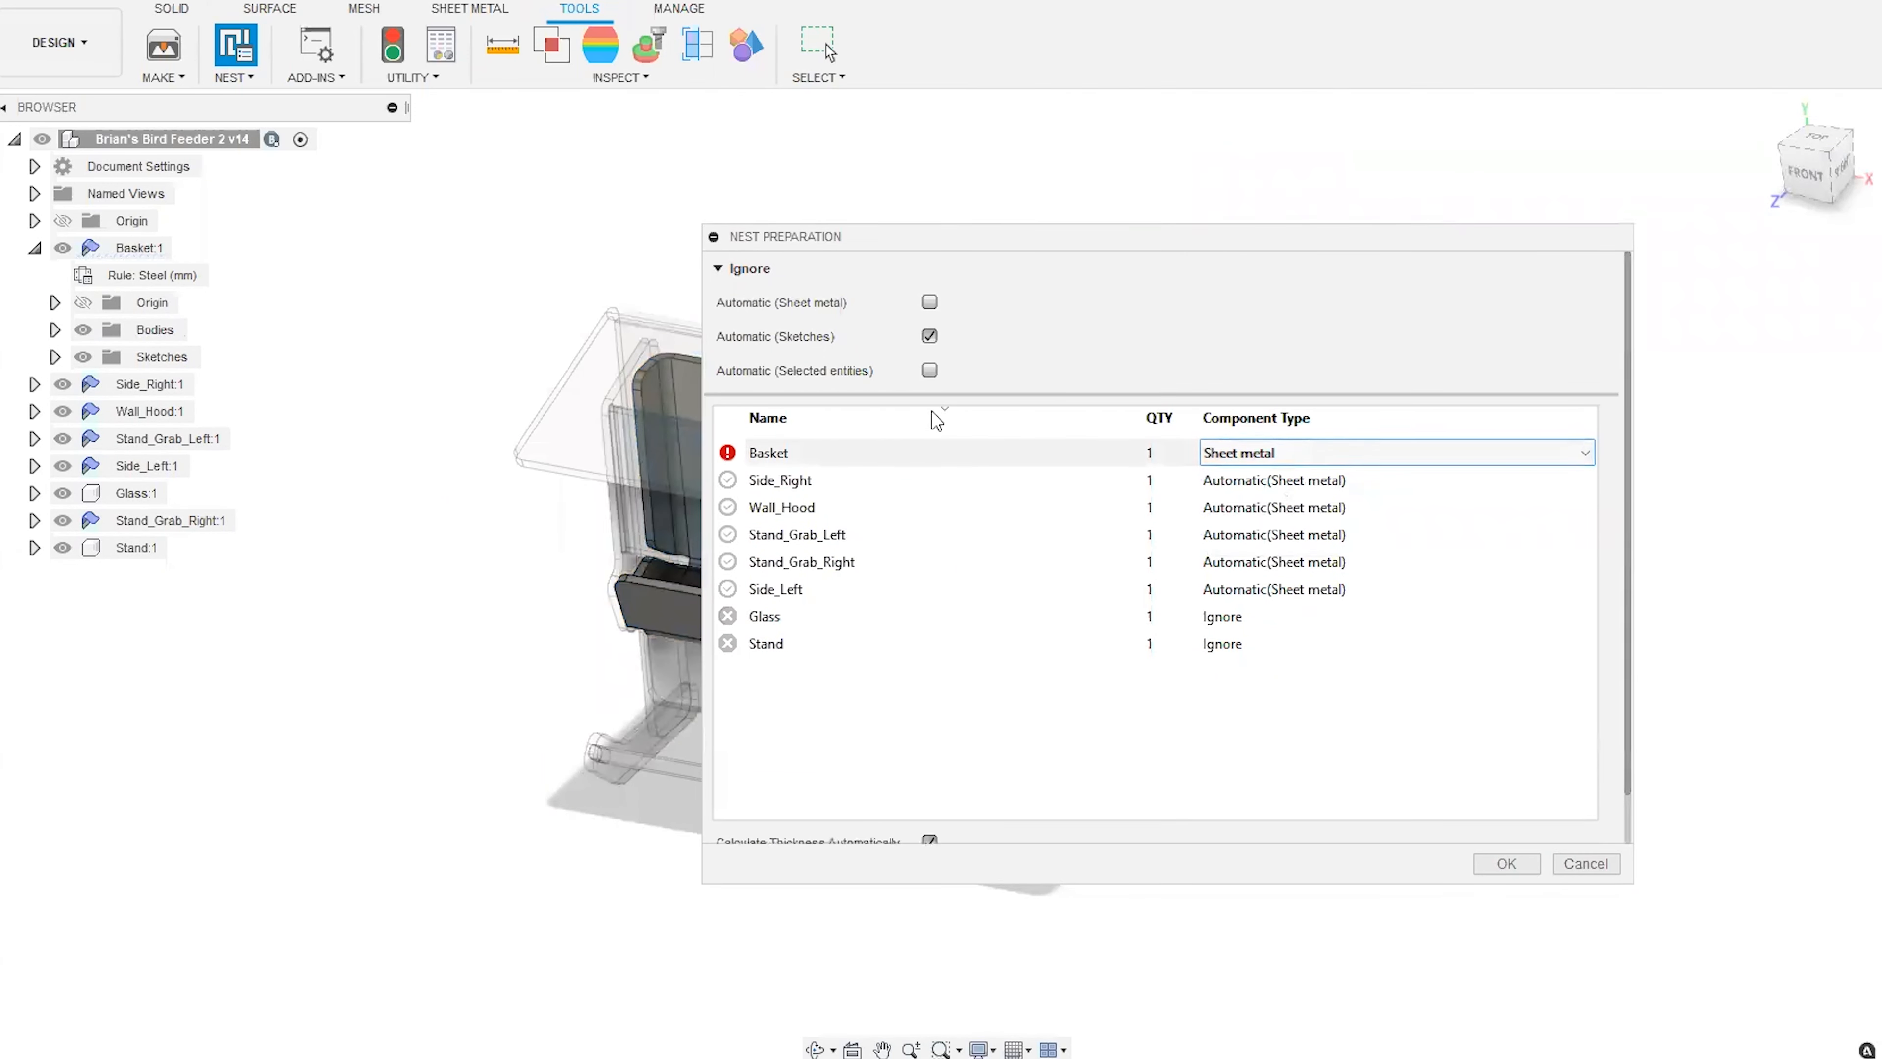
mouse_move(730, 460)
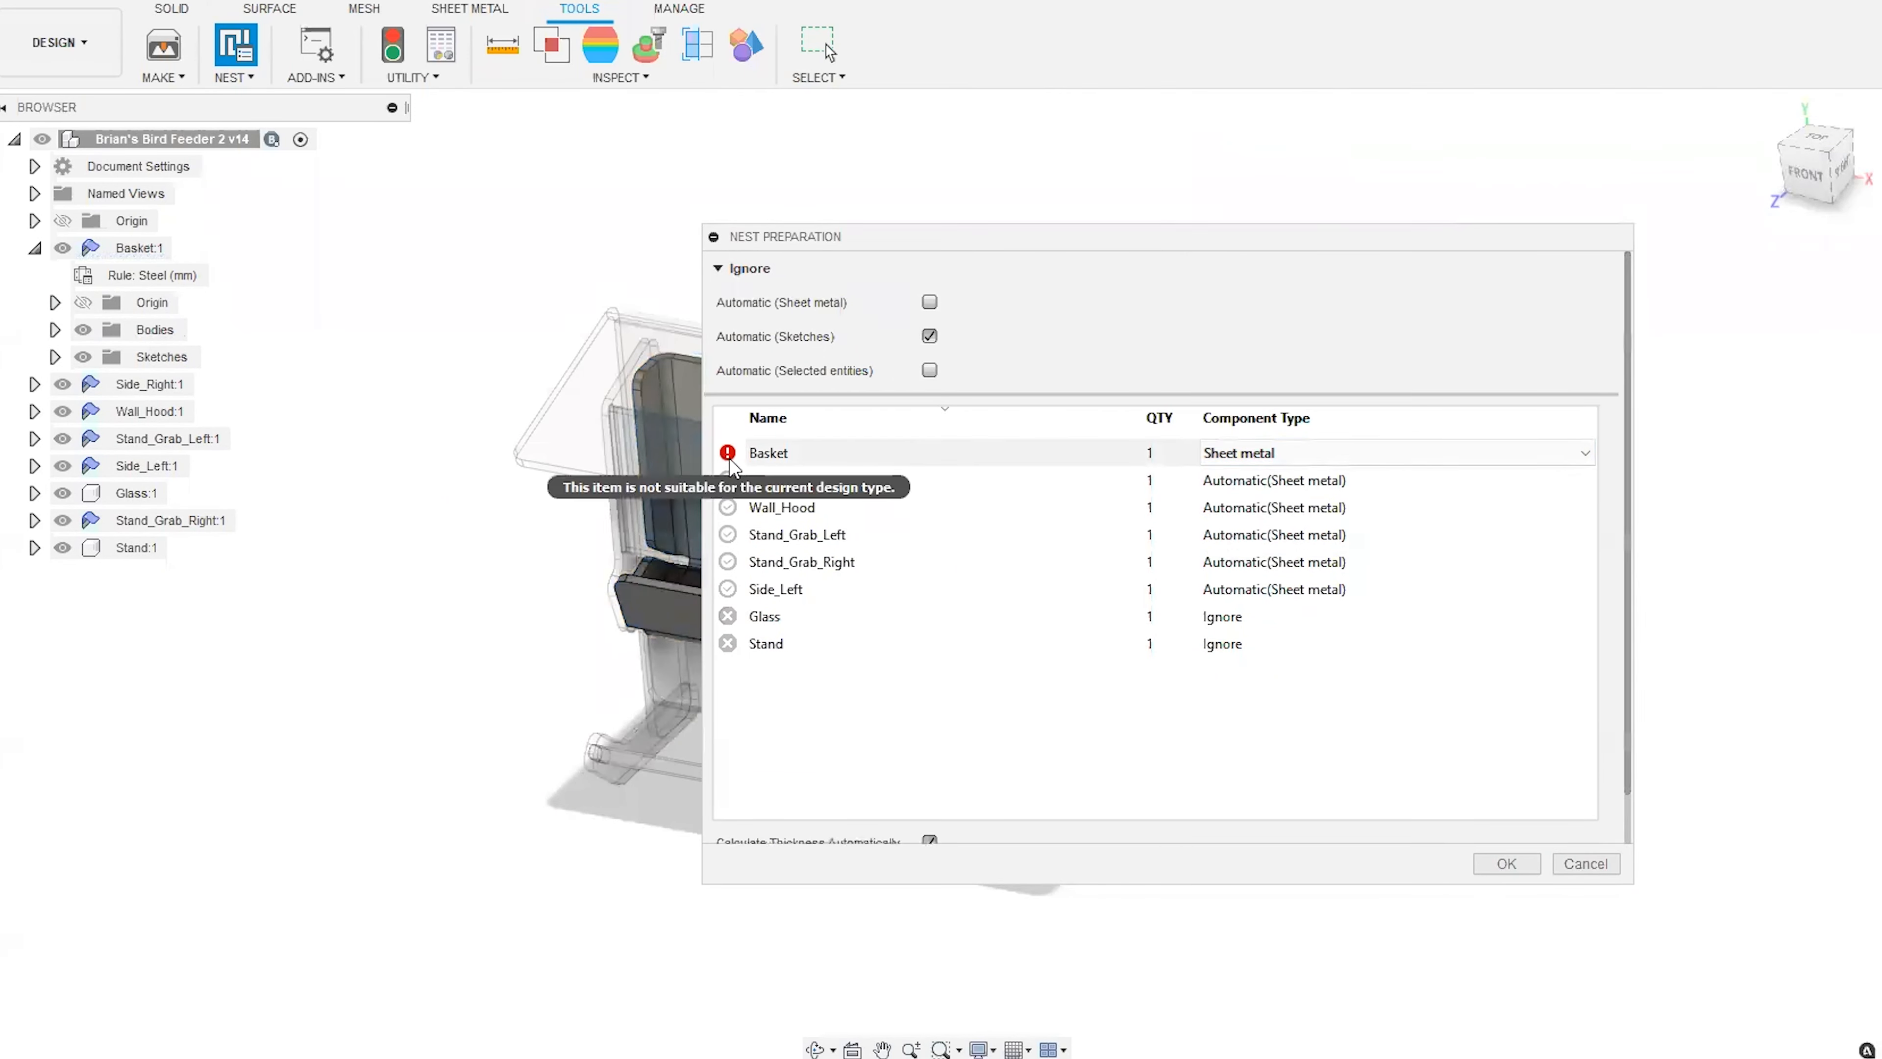
left_click(1584, 863)
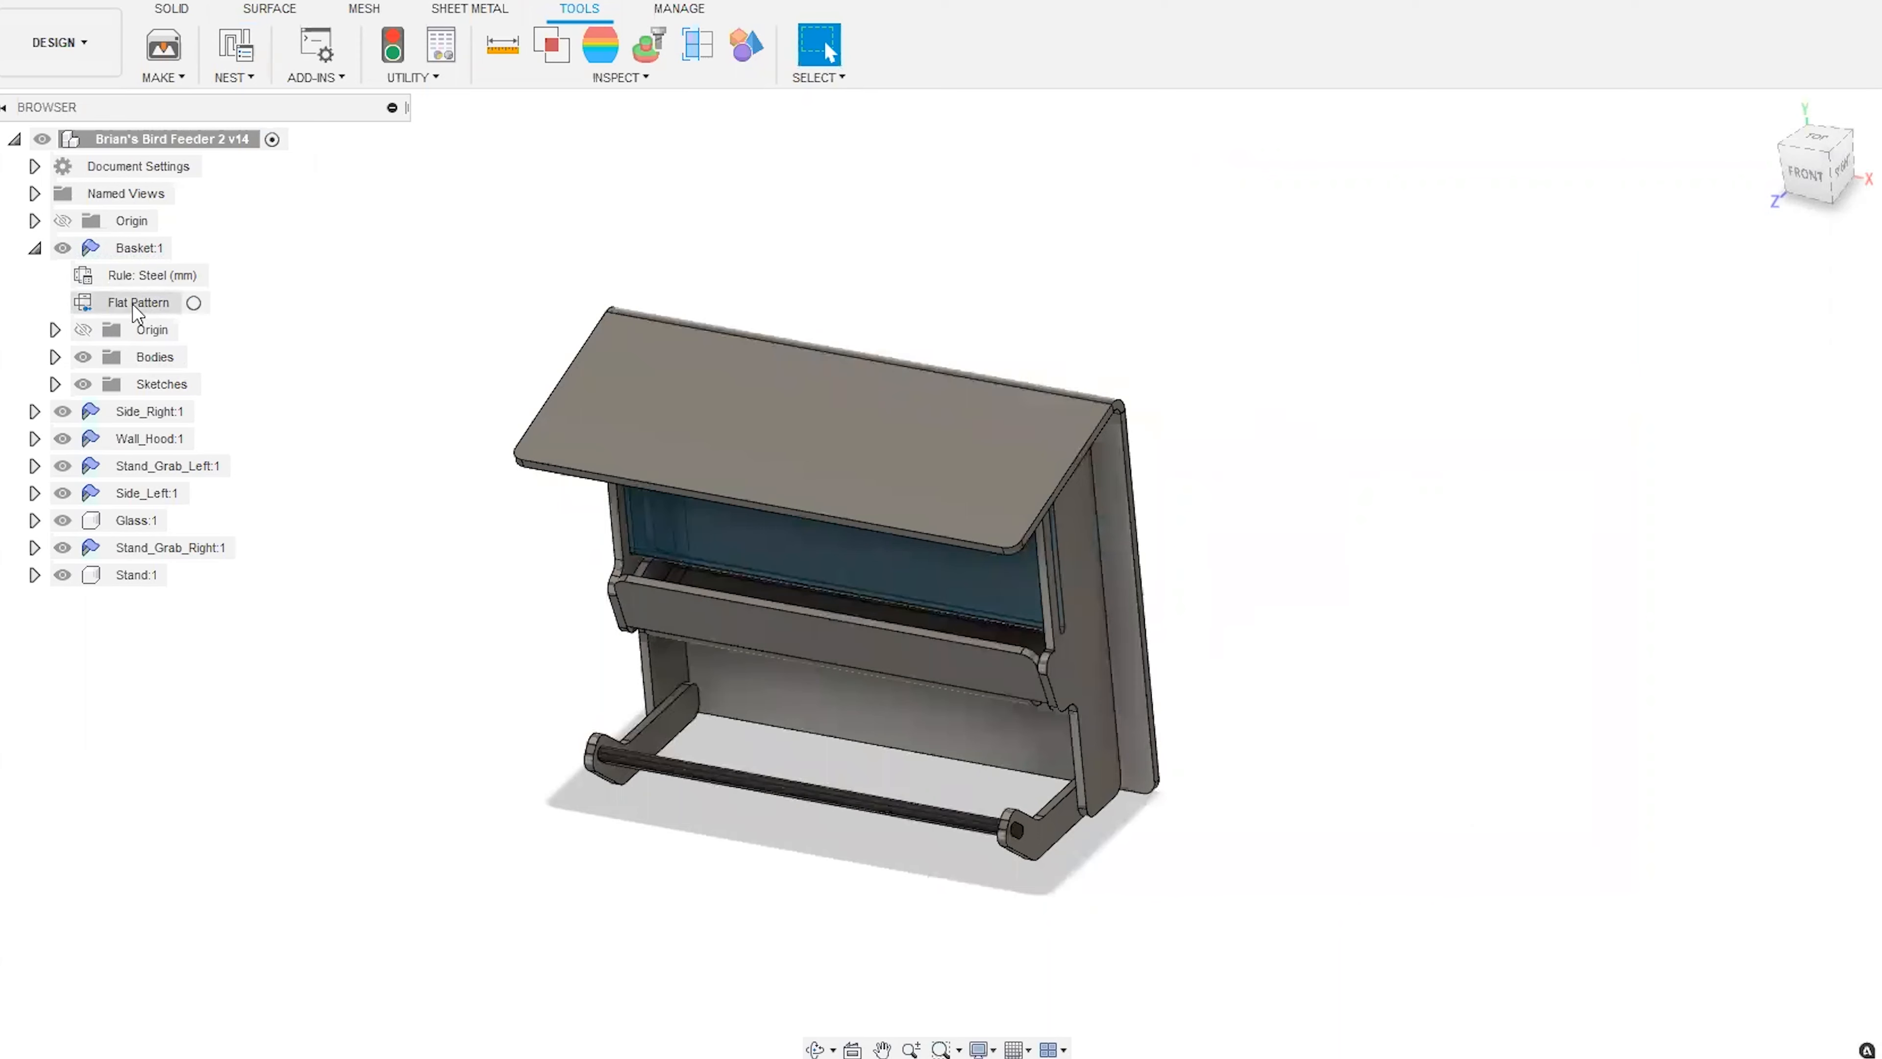
Collapse the Basket component and start Nest Preparation again for the whole design.
left_click(34, 248)
left_click(237, 51)
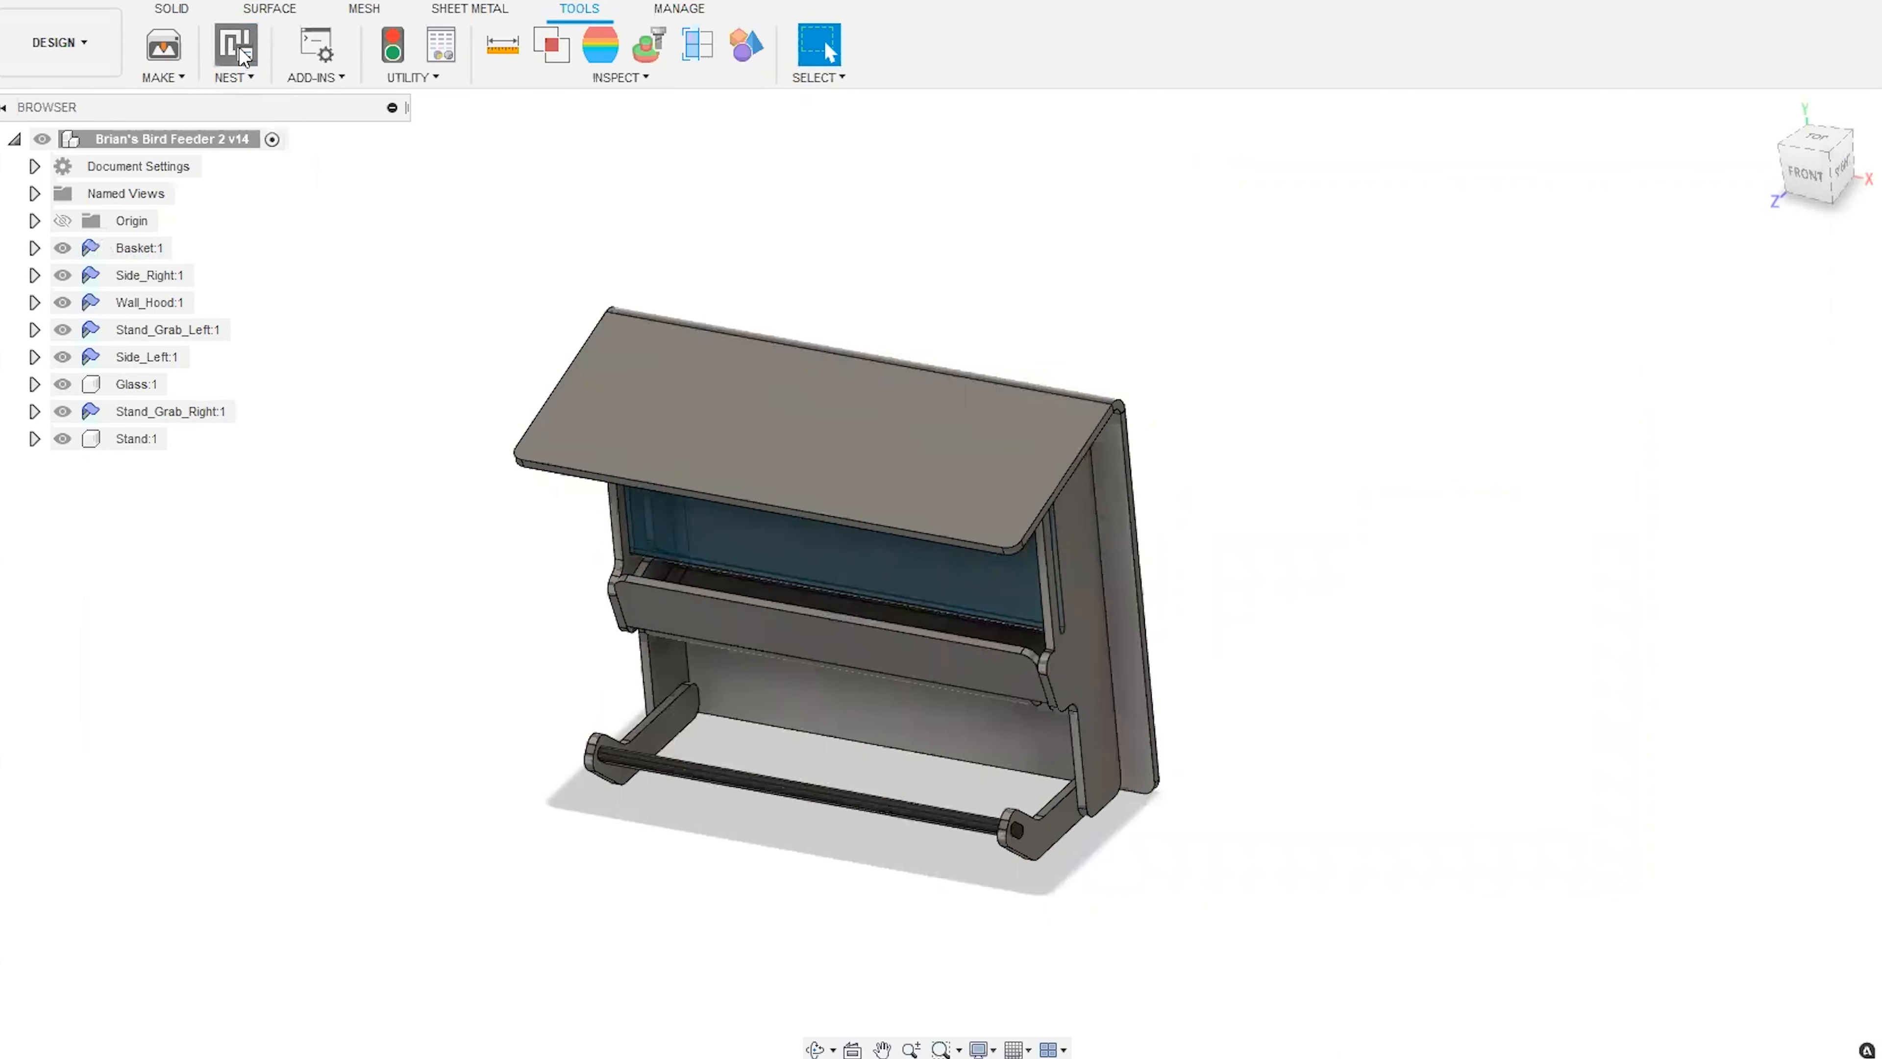
left_click_drag(1306, 249, 1156, 395)
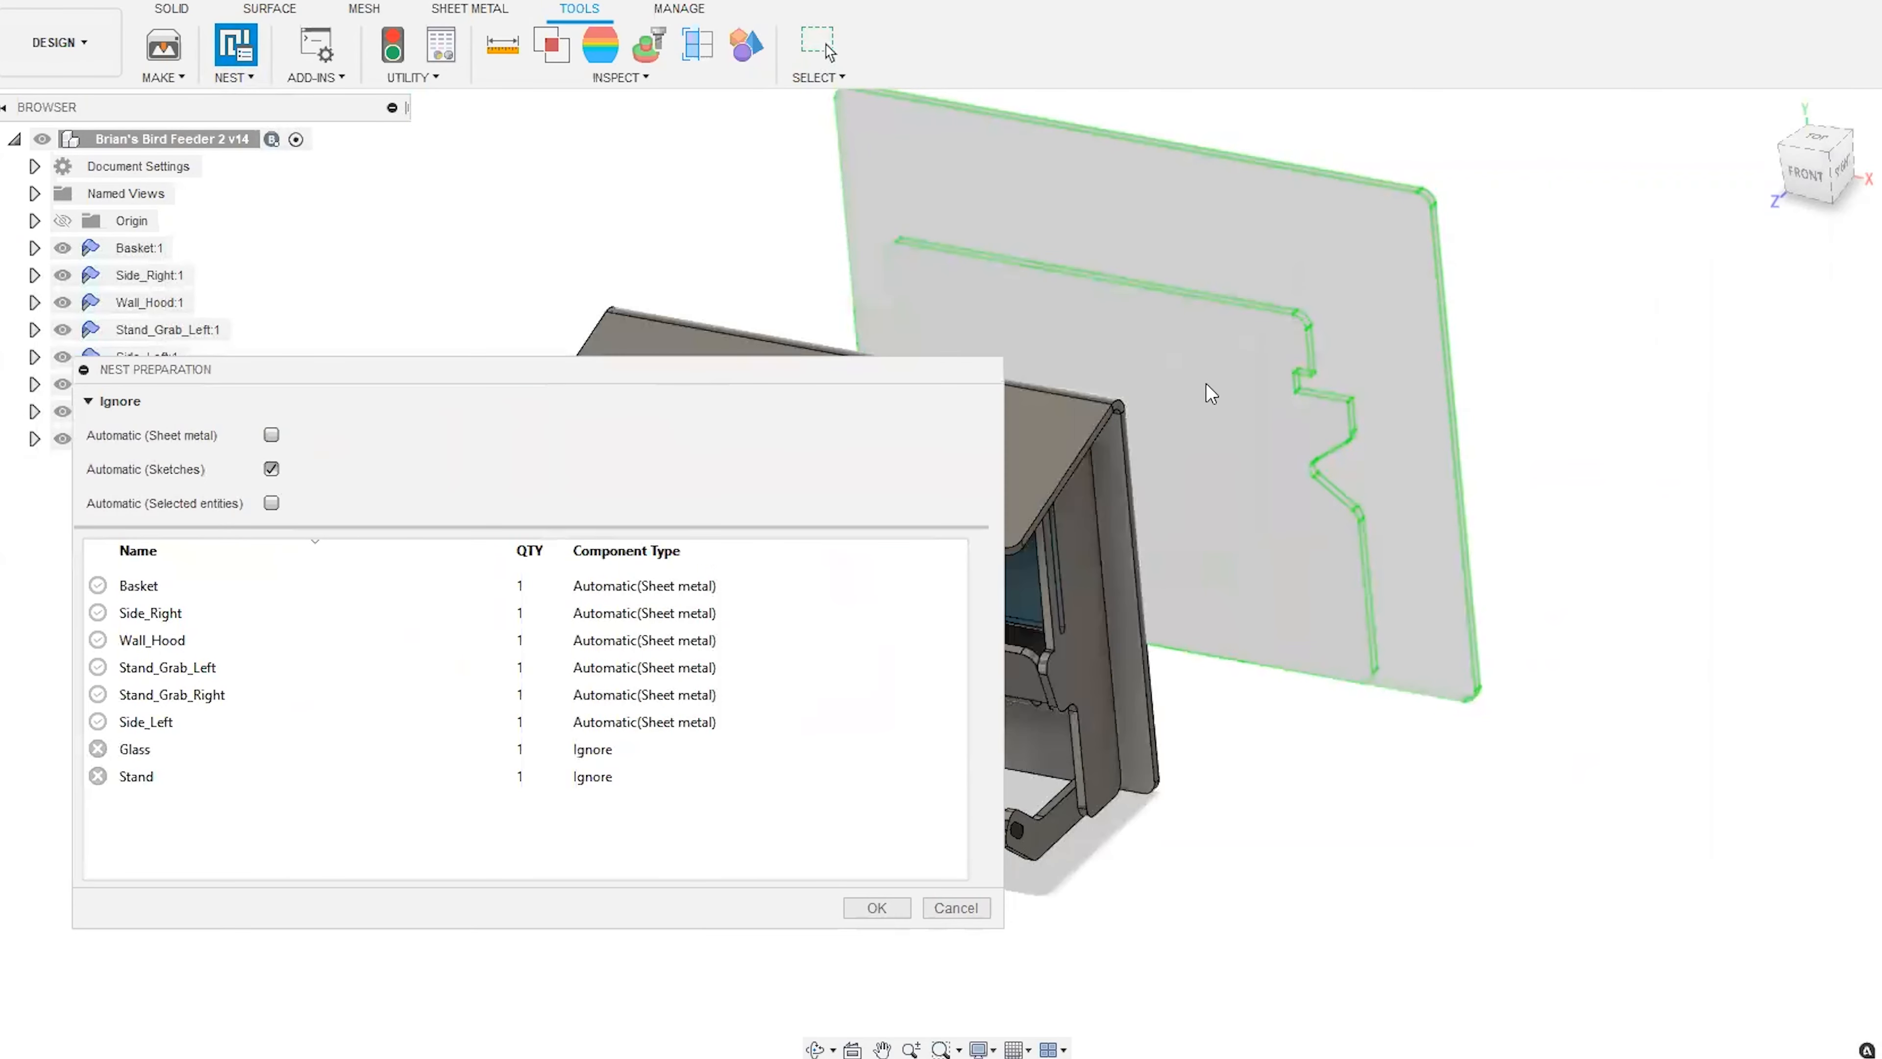
left_click_drag(864, 366, 1259, 263)
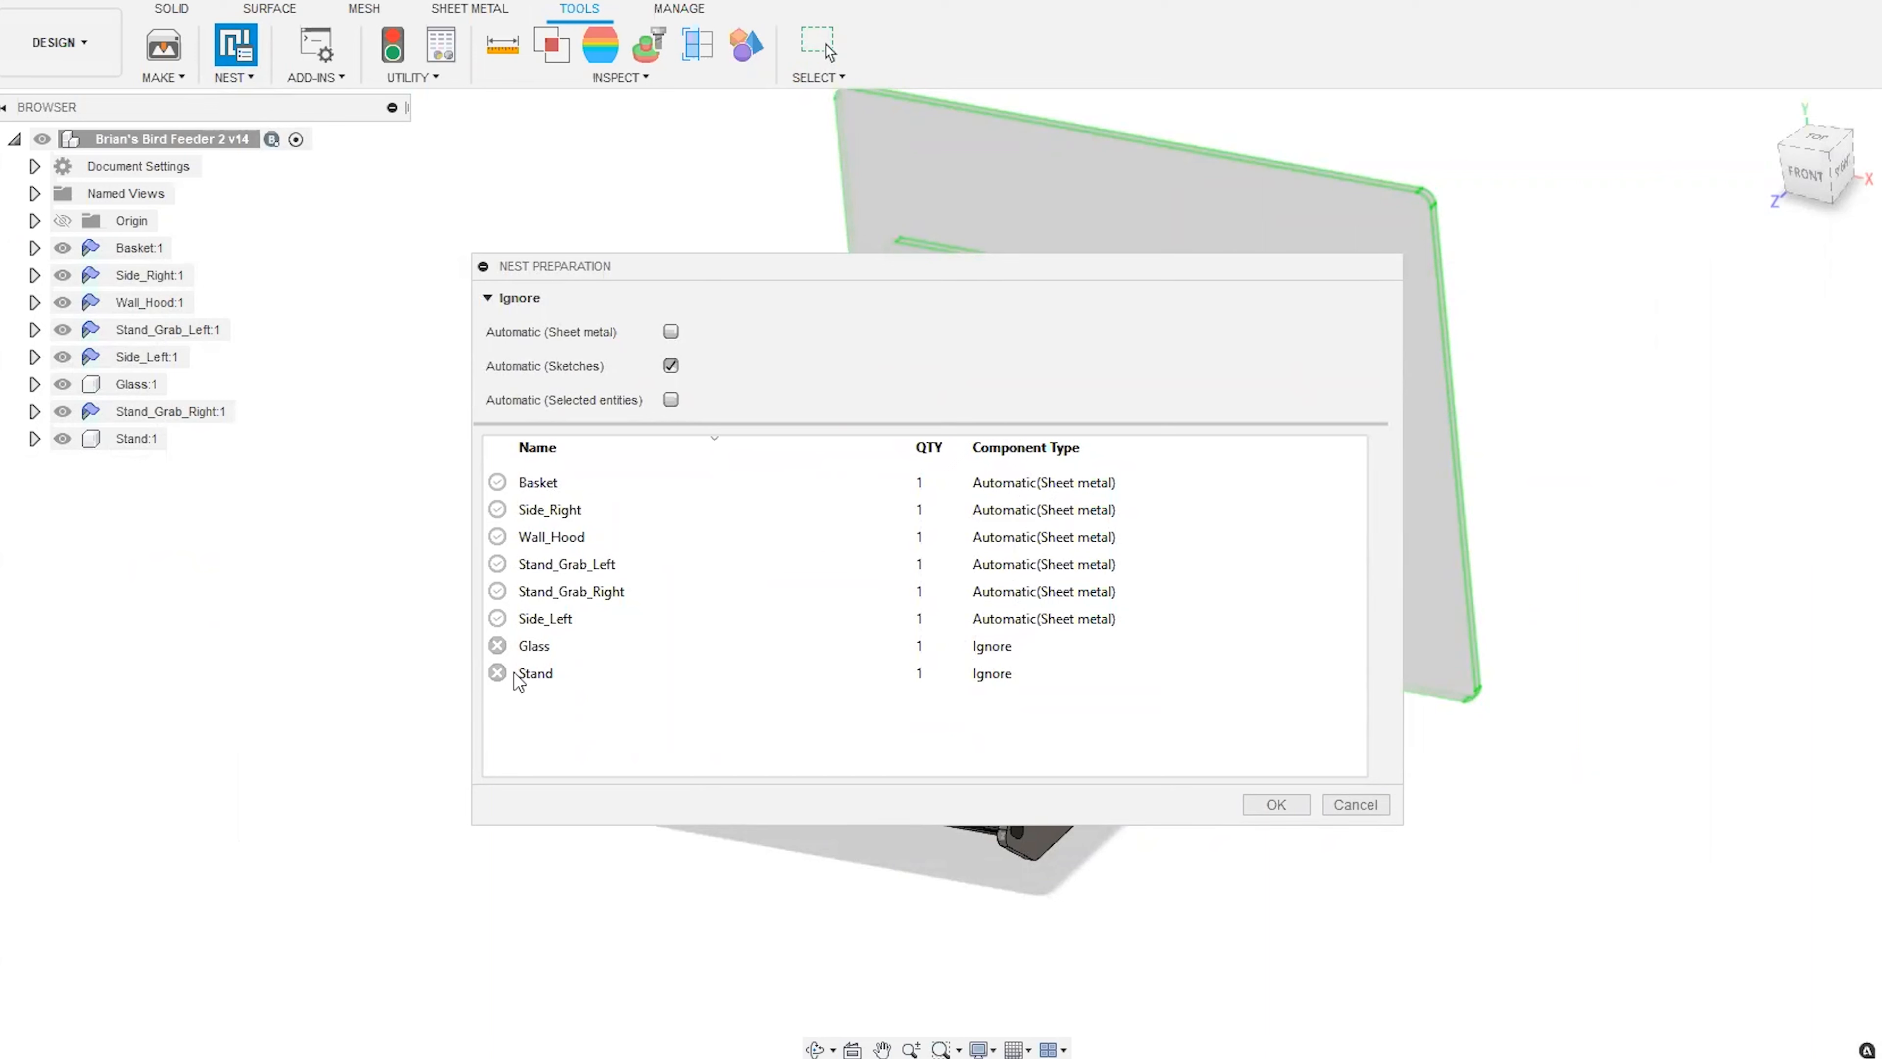
Highlight the ignored Glass and Stand components from the nest list and examine them in the model.
left_click(541, 646)
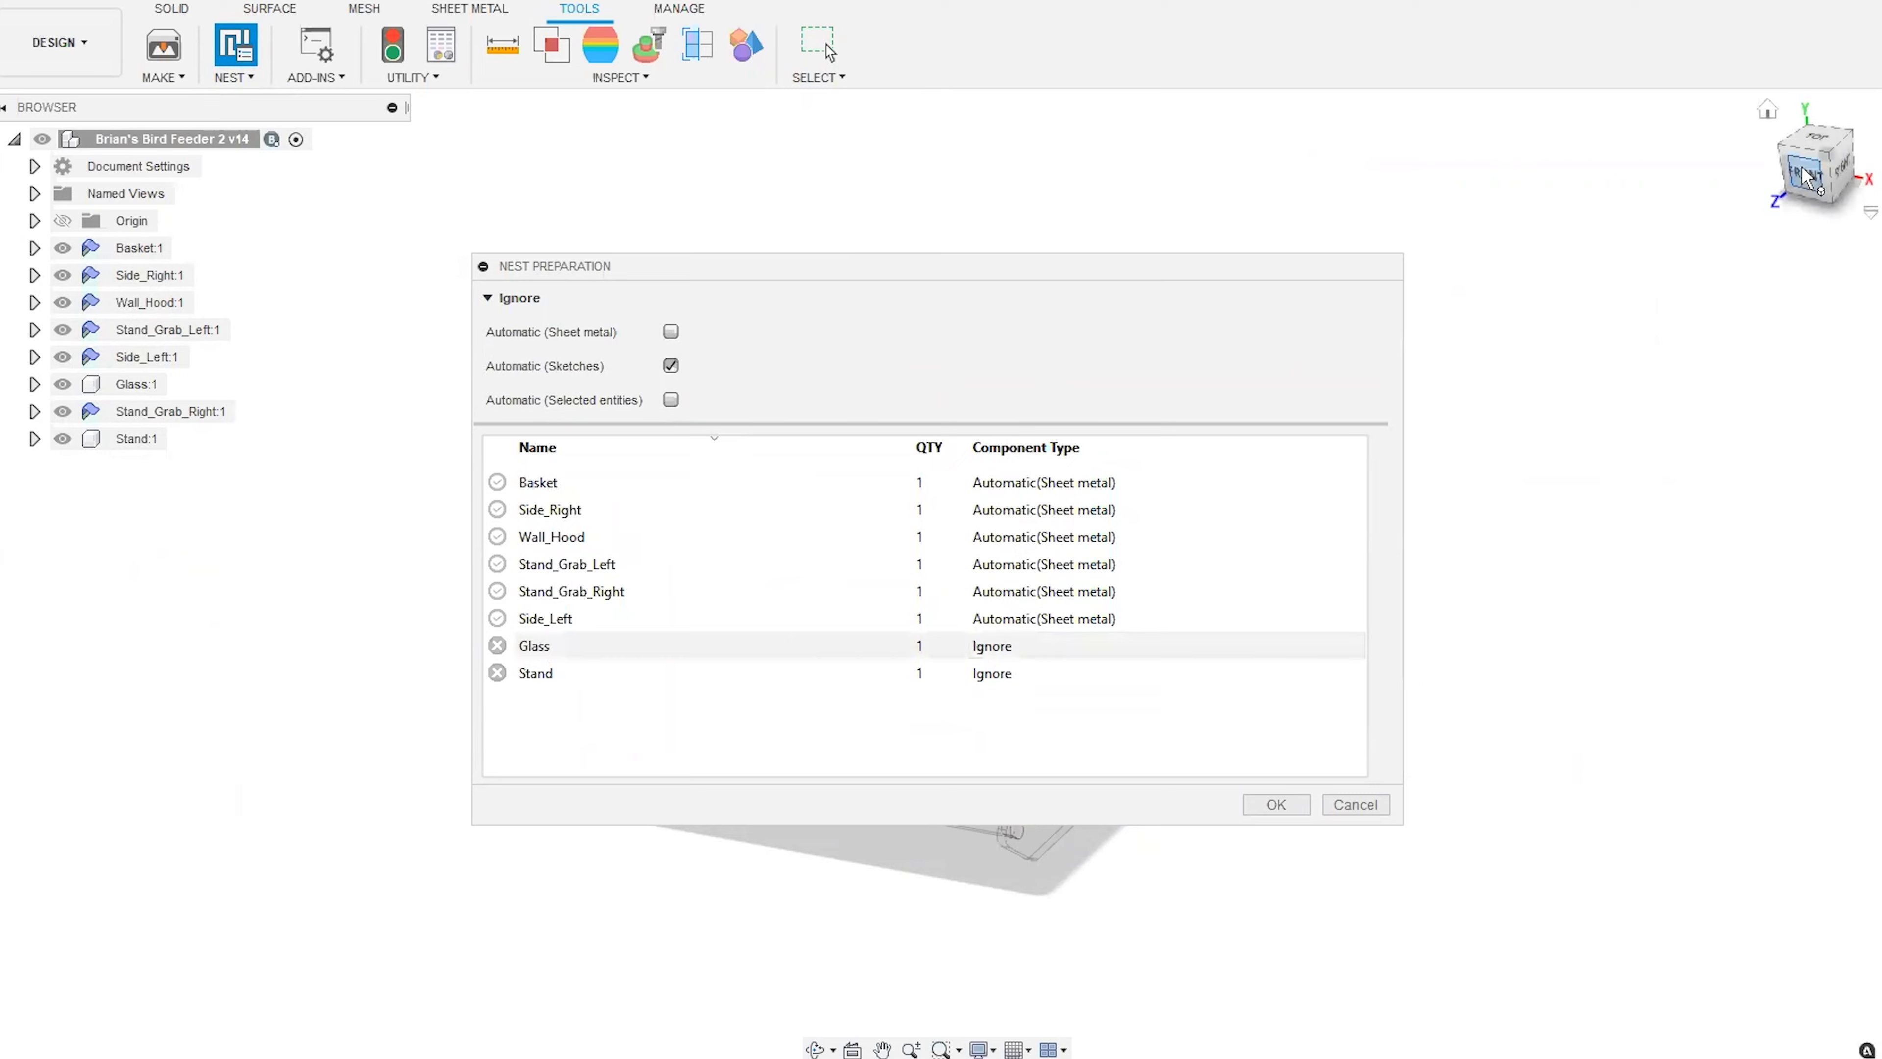
left_click_drag(1265, 276, 1844, 253)
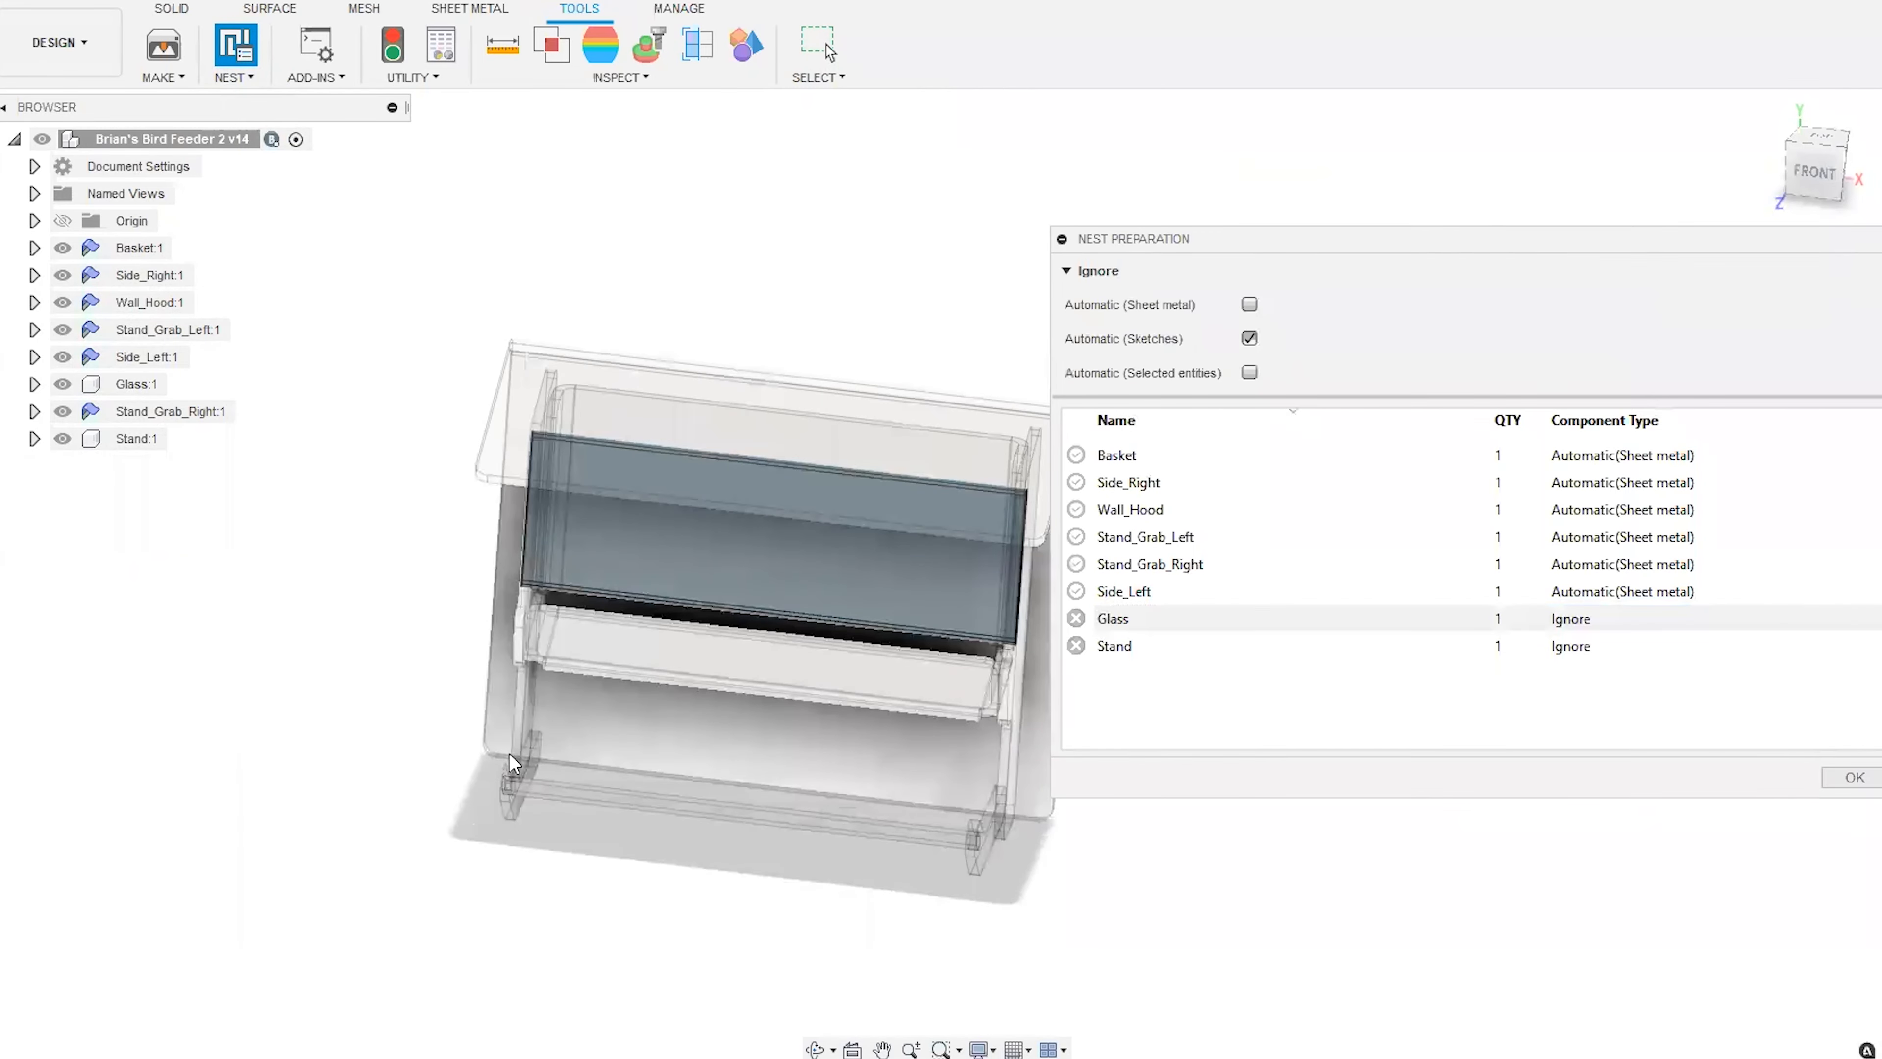
middle_click_drag(509, 728, 514, 652, "shift")
scroll(676, 596, "up", 5)
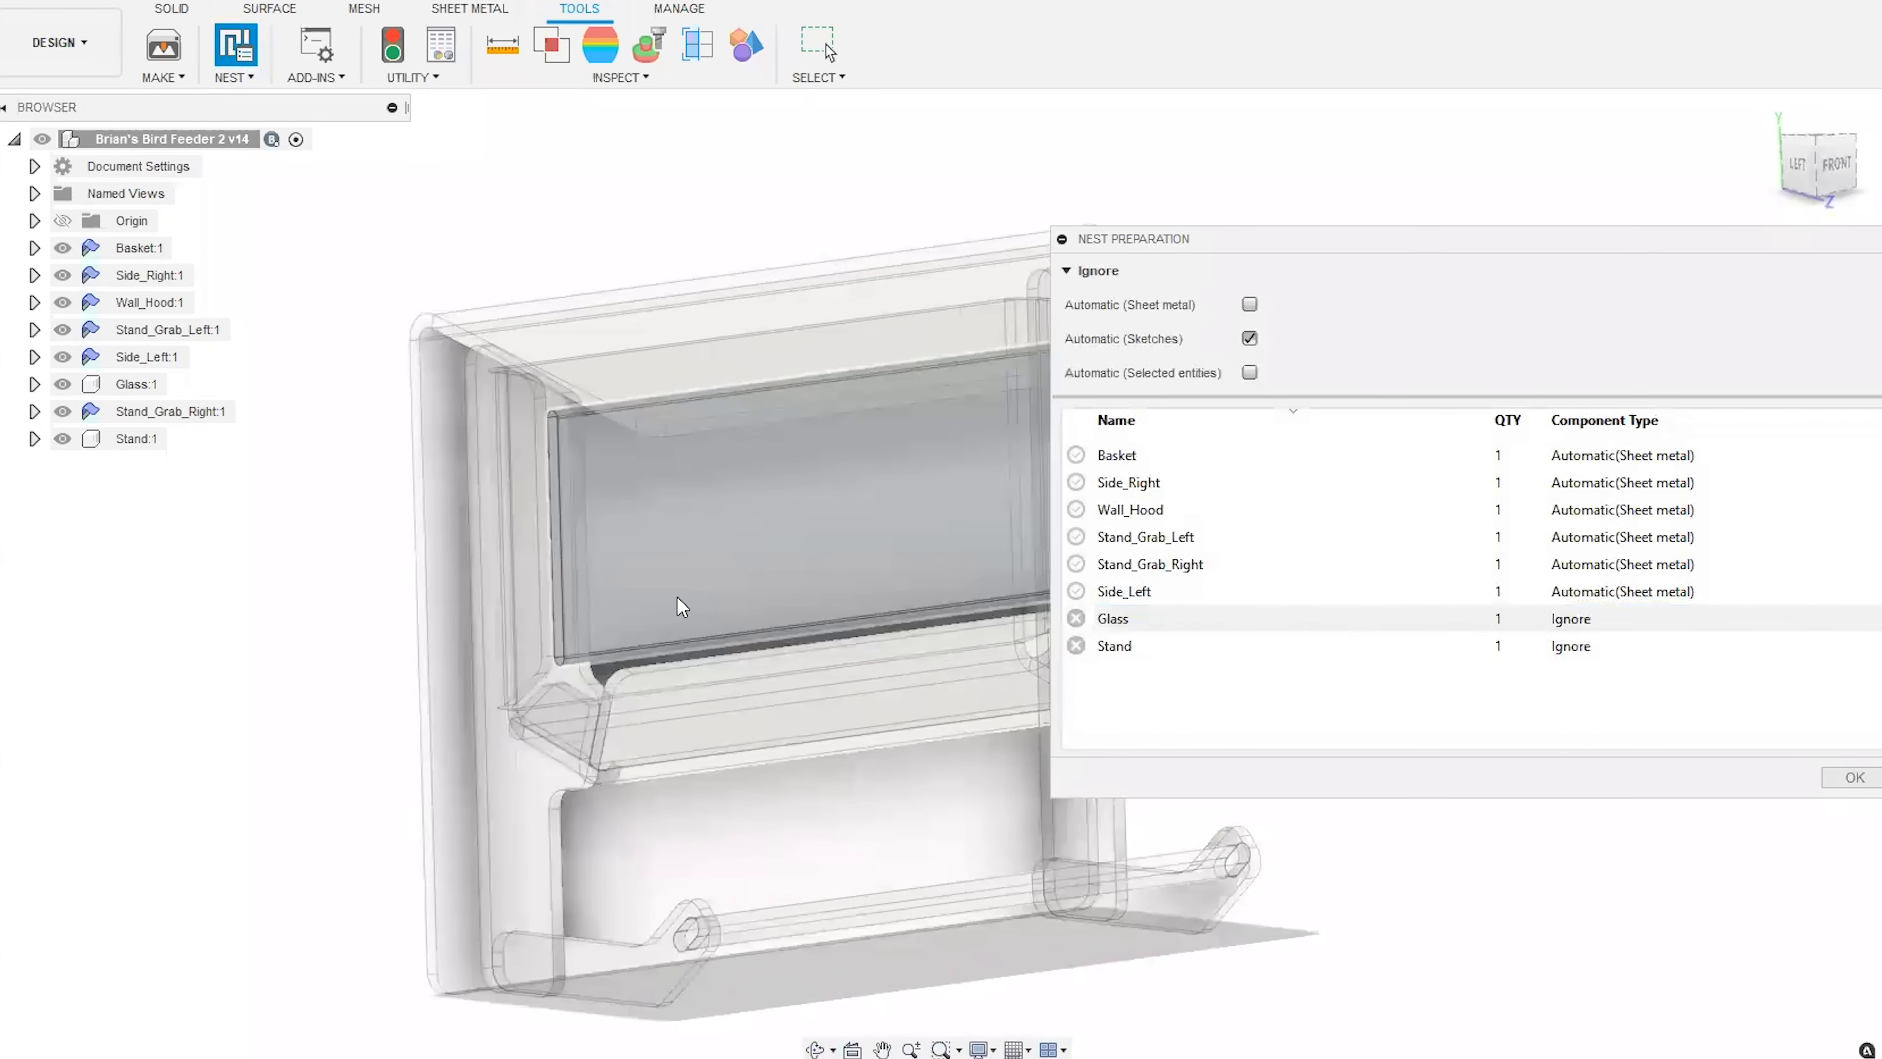
scroll(288, 771, "down", 3)
middle_click_drag(713, 717, 685, 707)
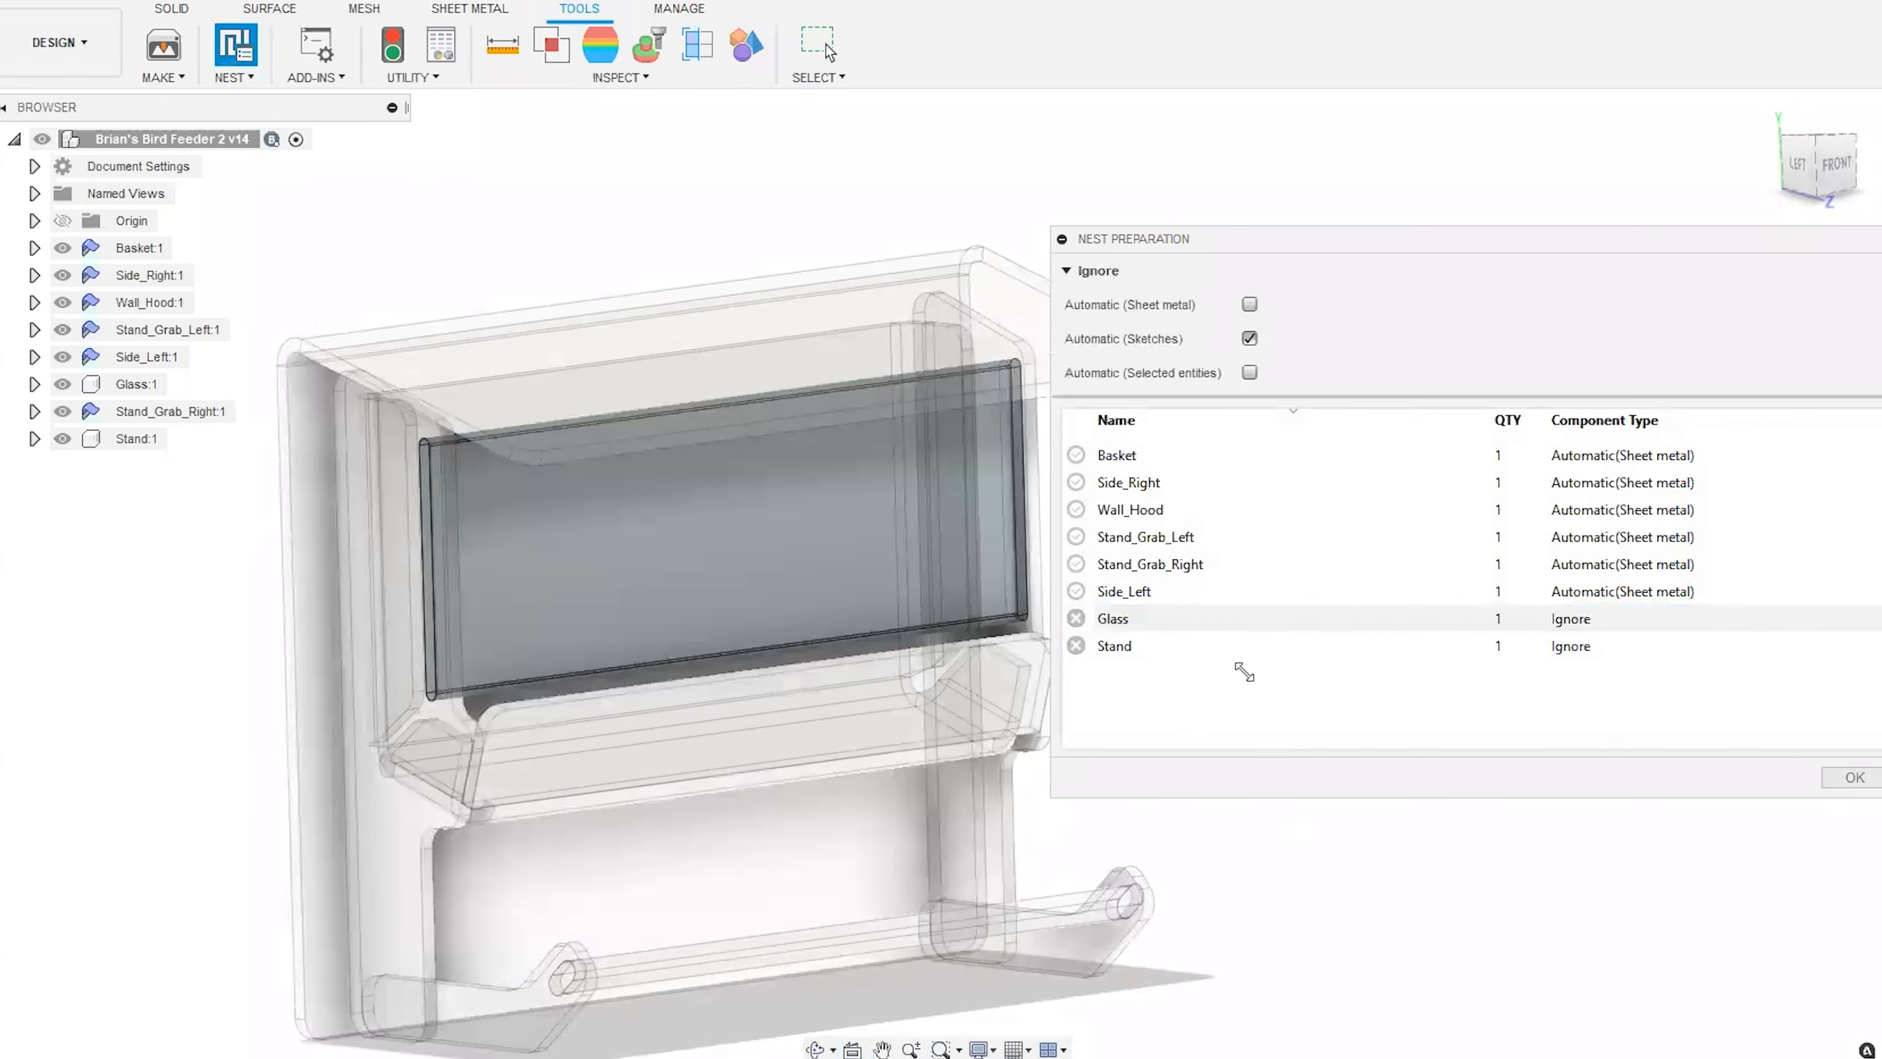
scroll(730, 933, "up", 4)
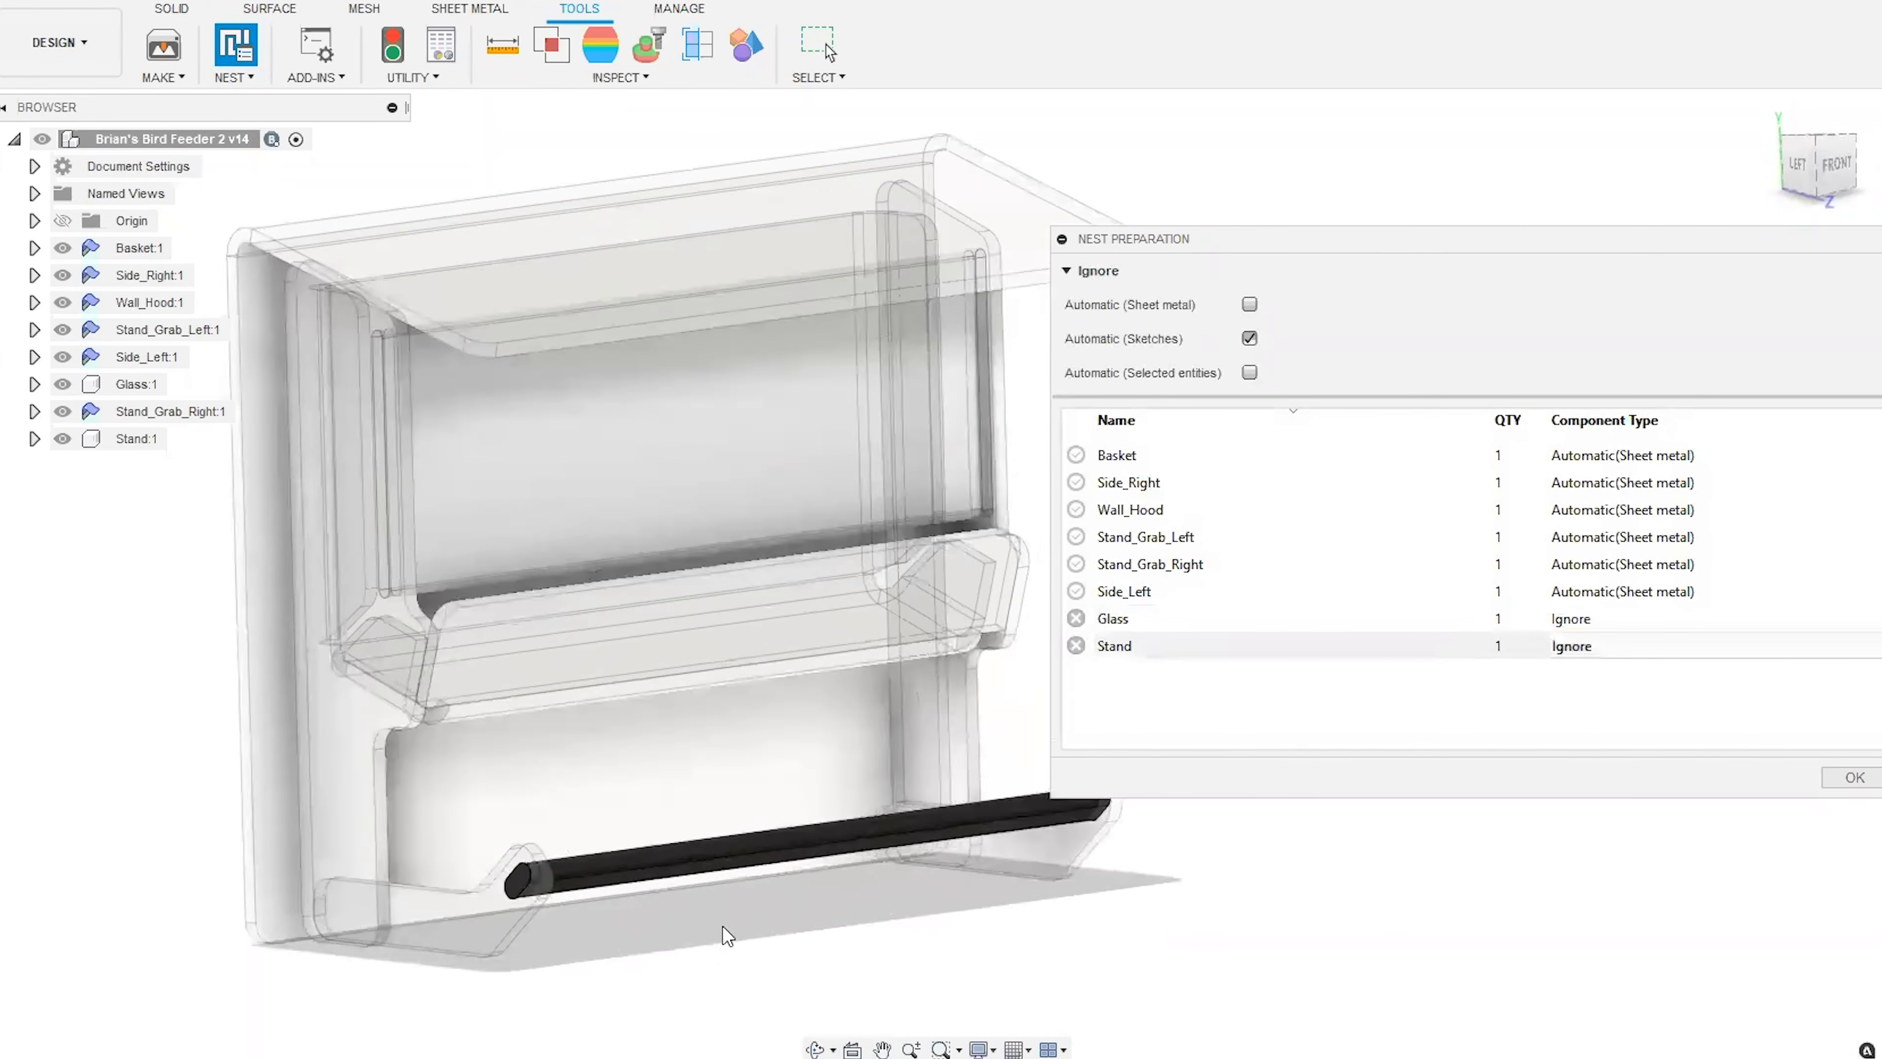
middle_click_drag(816, 919, 746, 808, "shift")
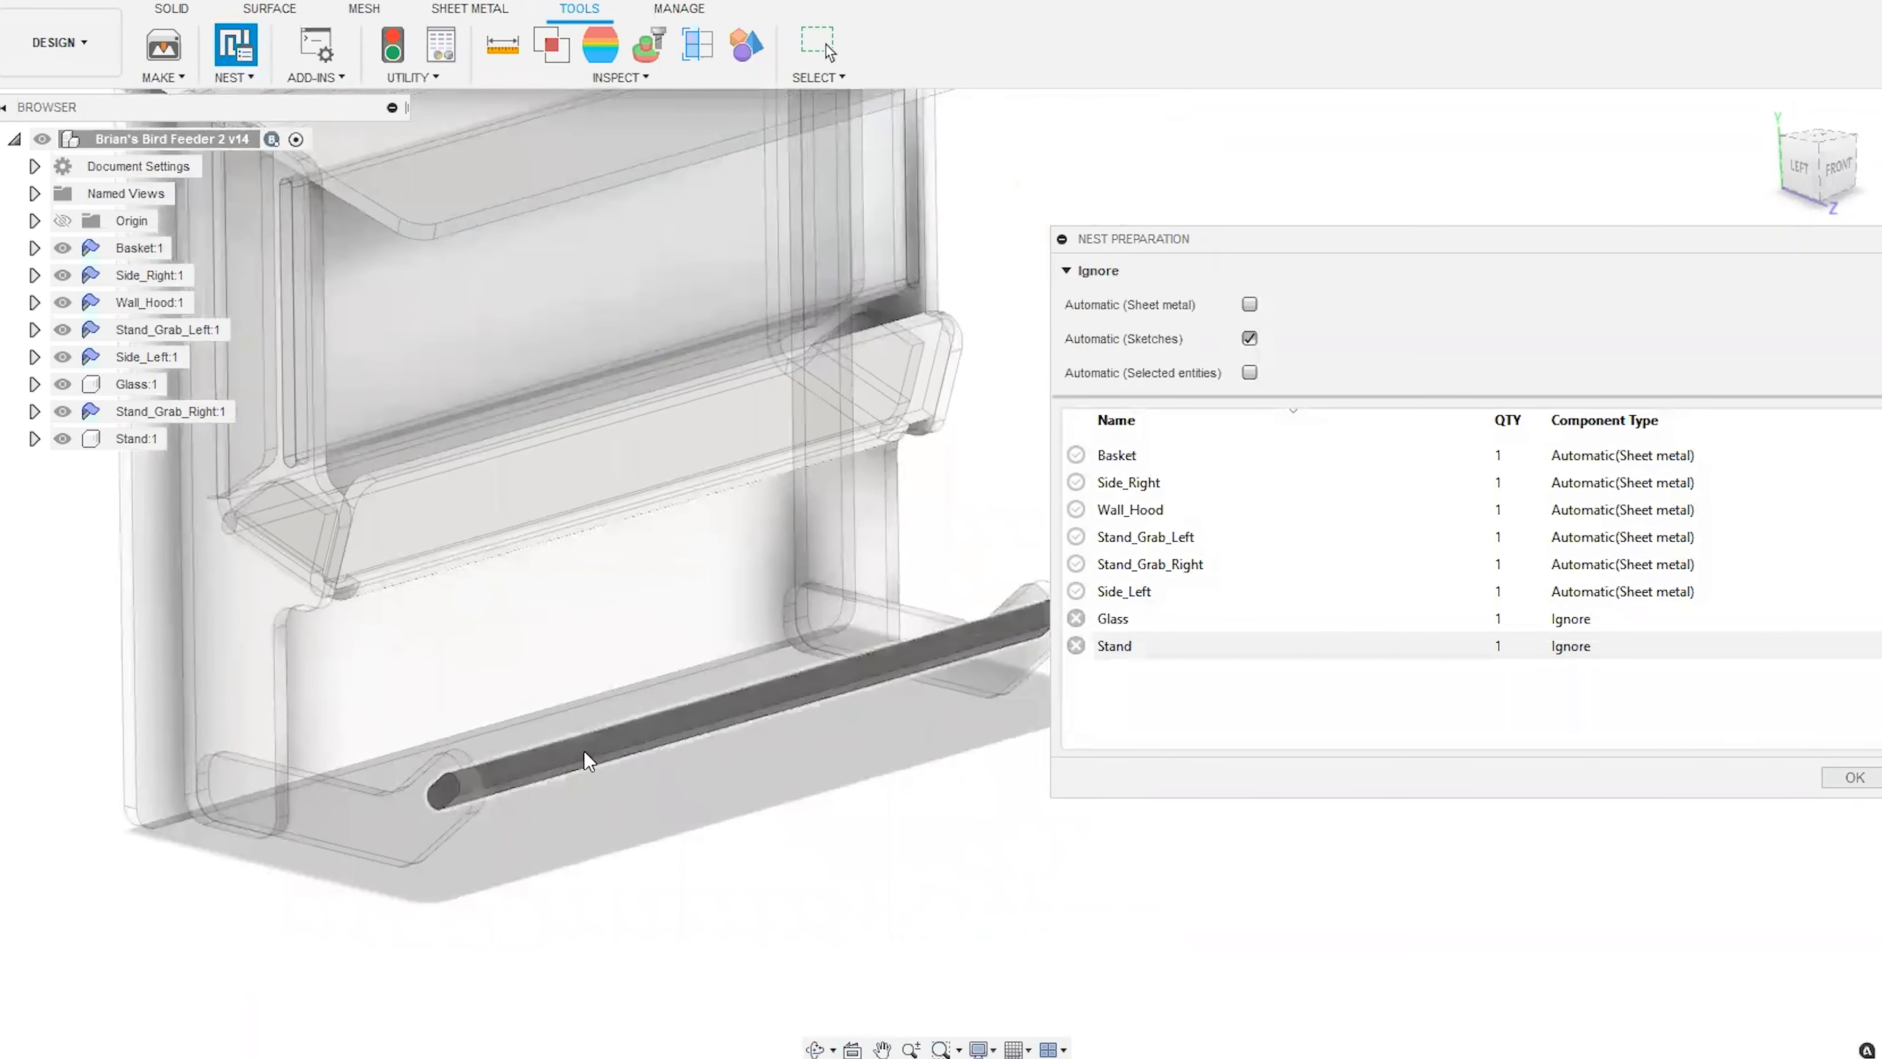
Check the component type choices offered for Glass, keeping it on Ignore.
left_click(1575, 620)
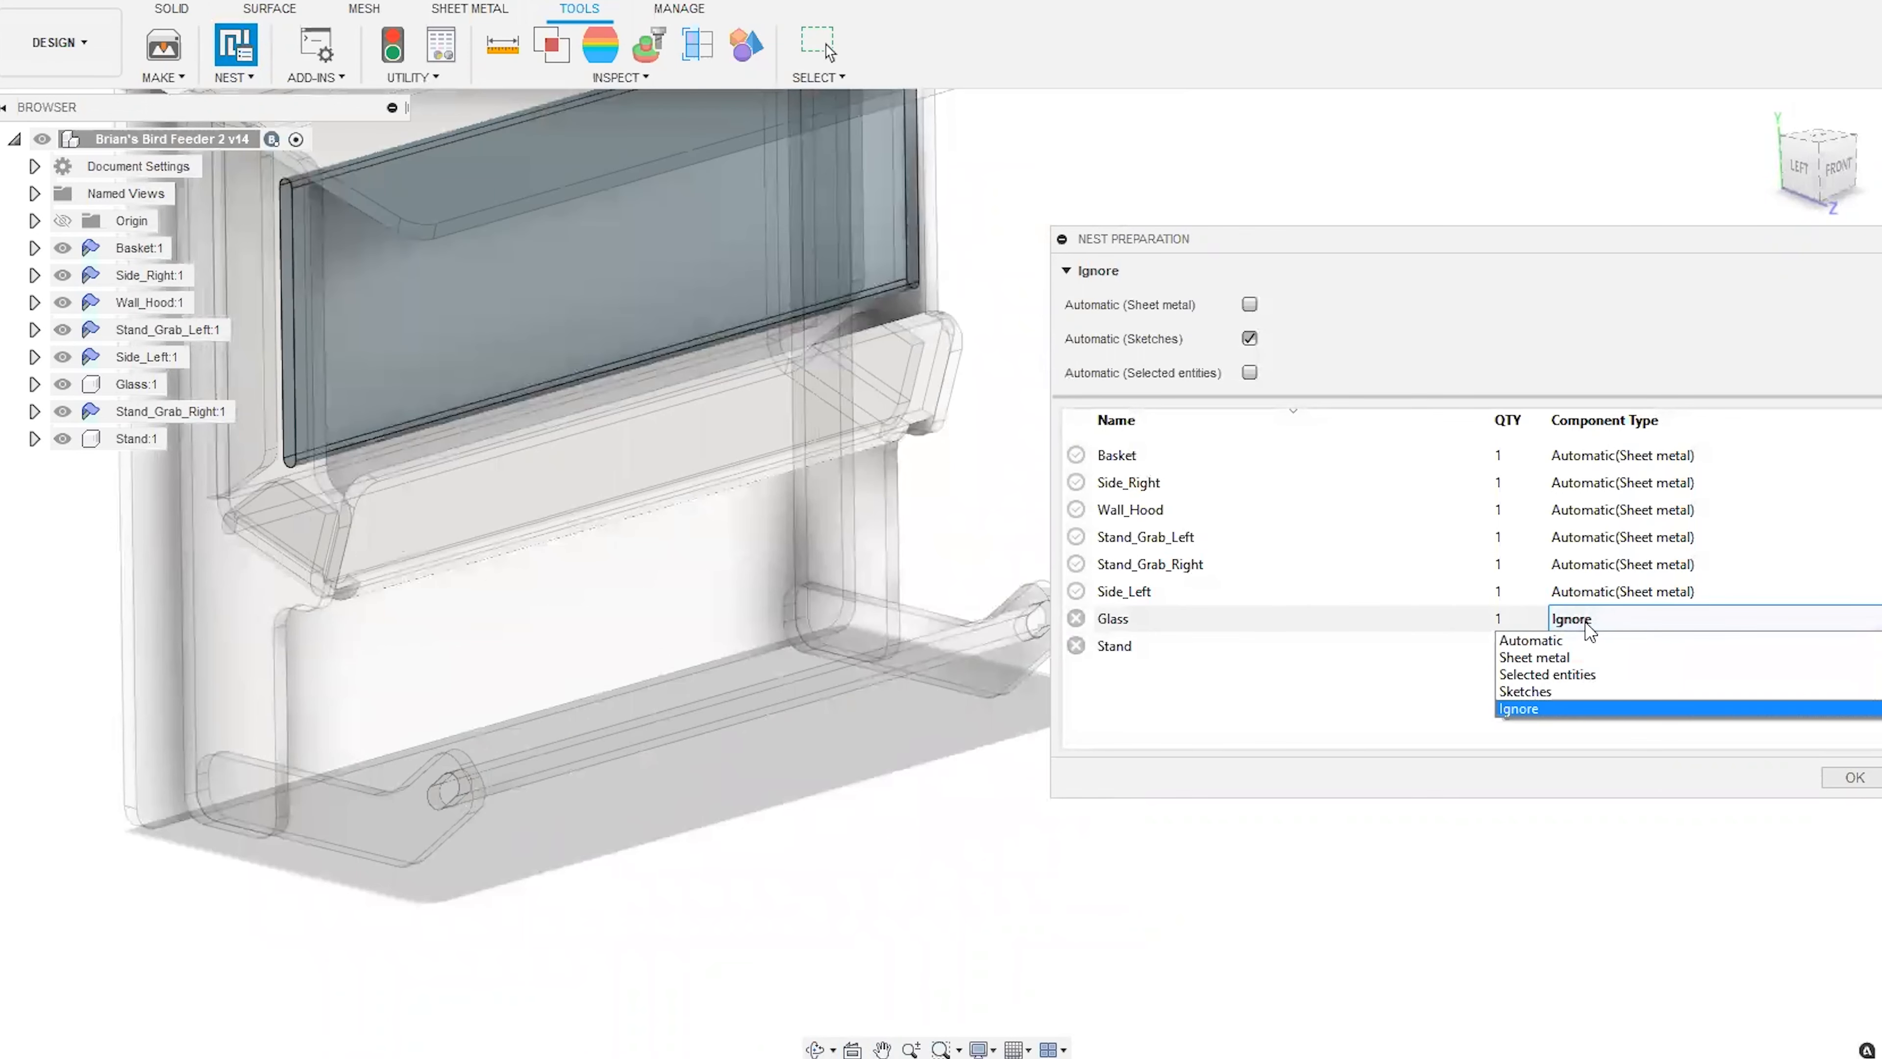
left_click(1348, 692)
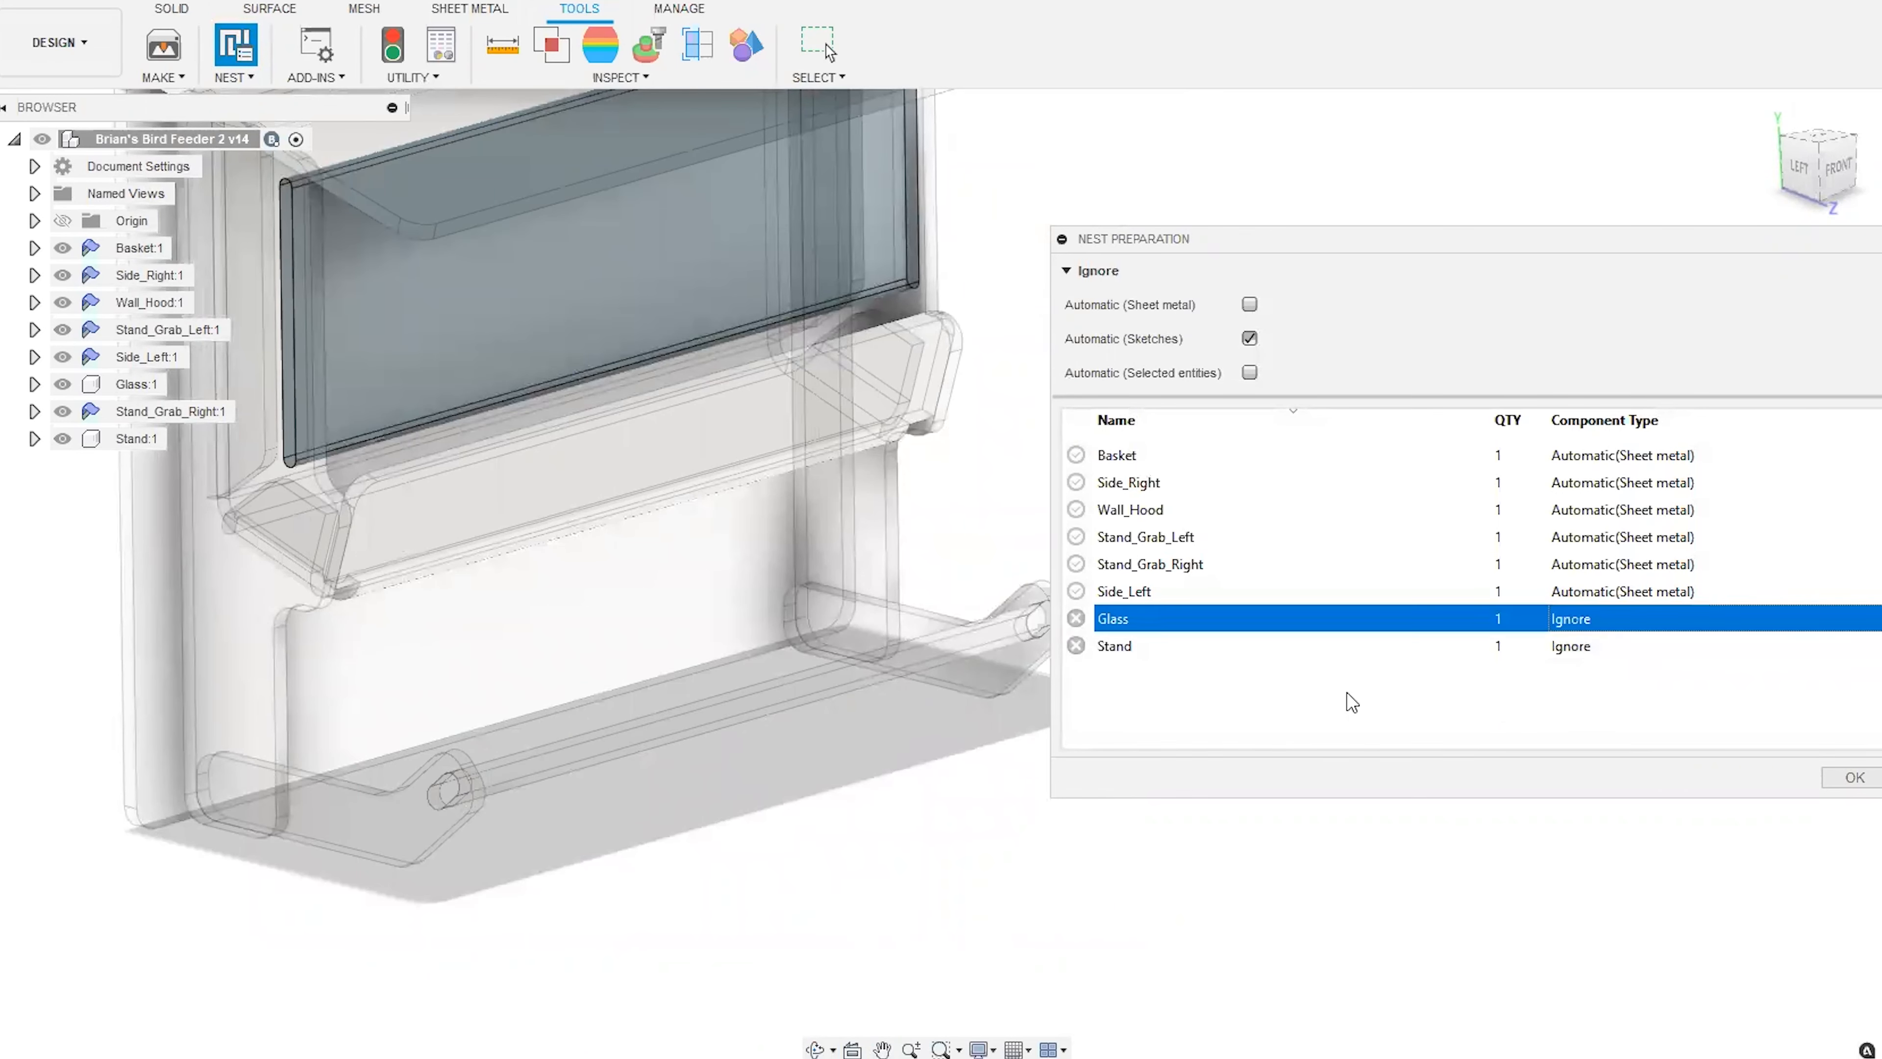
left_click(1347, 692)
Accept the nest preparation with Glass and Stand ignored and switch to the Manufacture workspace.
left_click_drag(1302, 241, 1031, 237)
scroll(1147, 929, "down", 4)
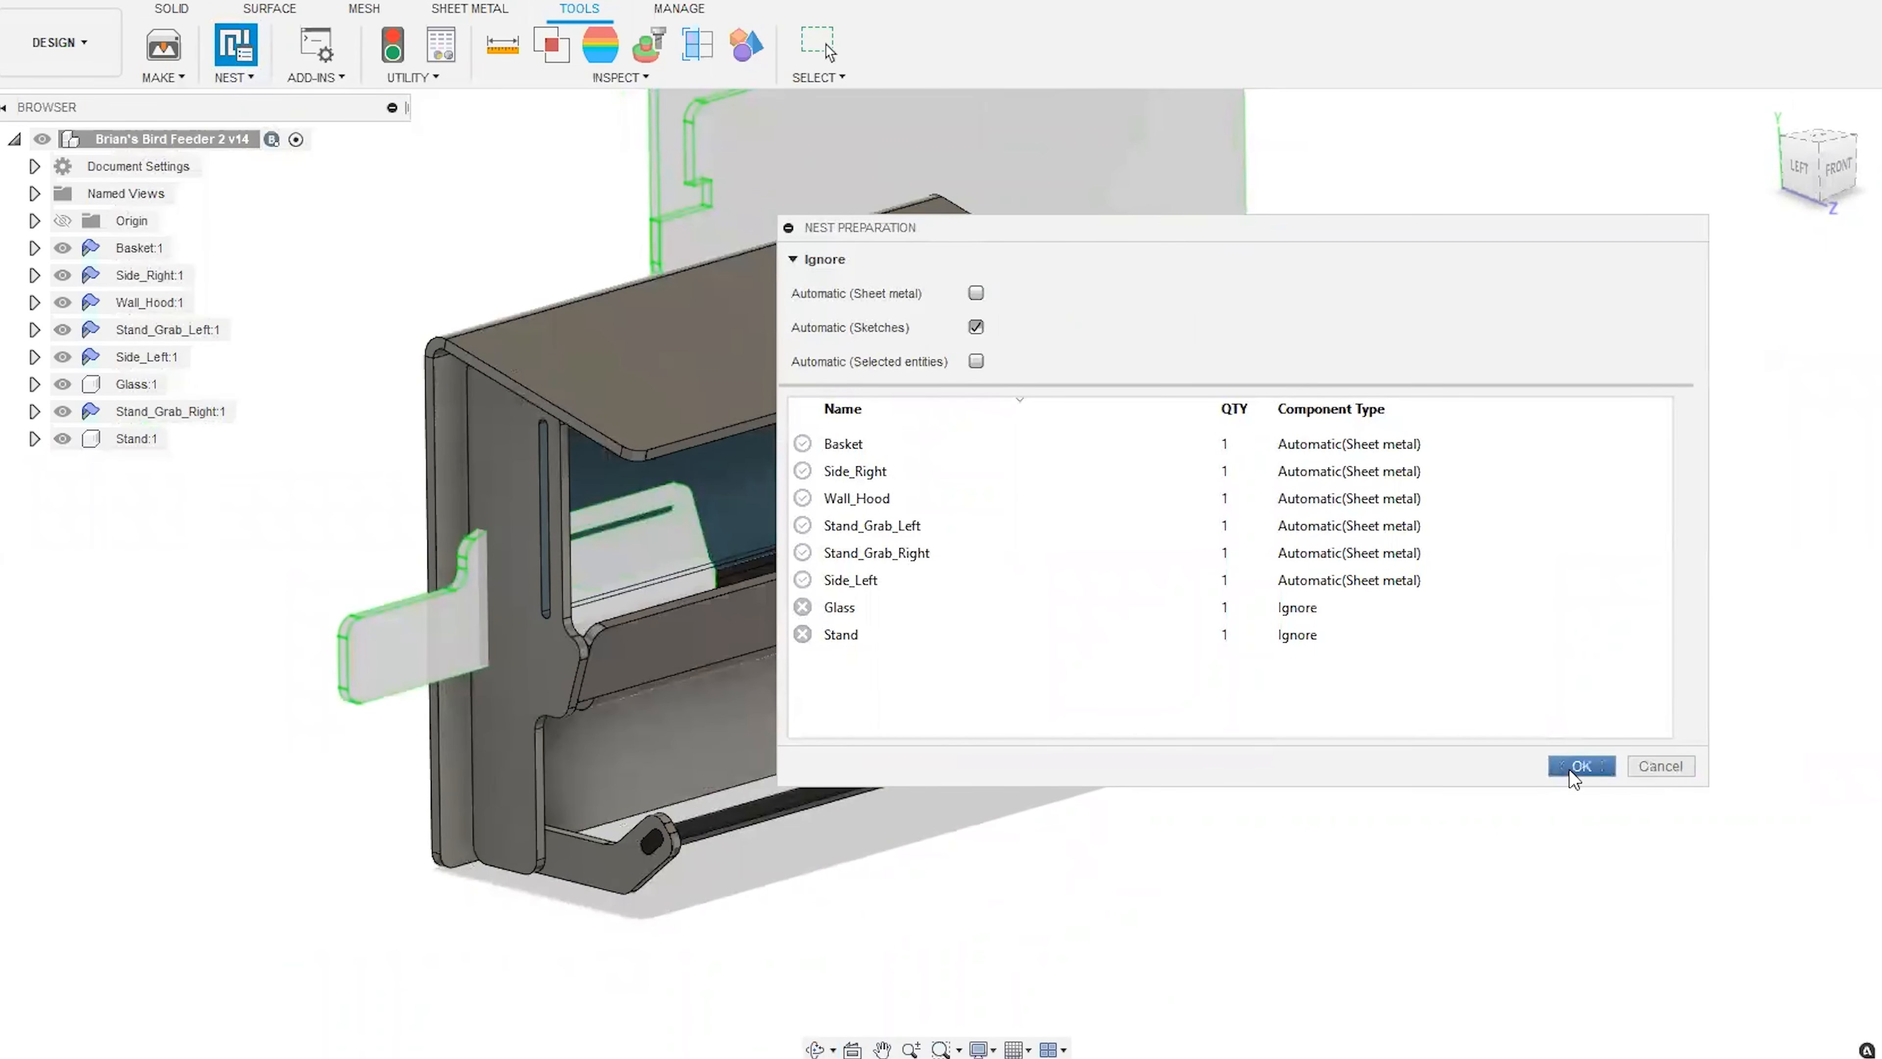
left_click(1579, 766)
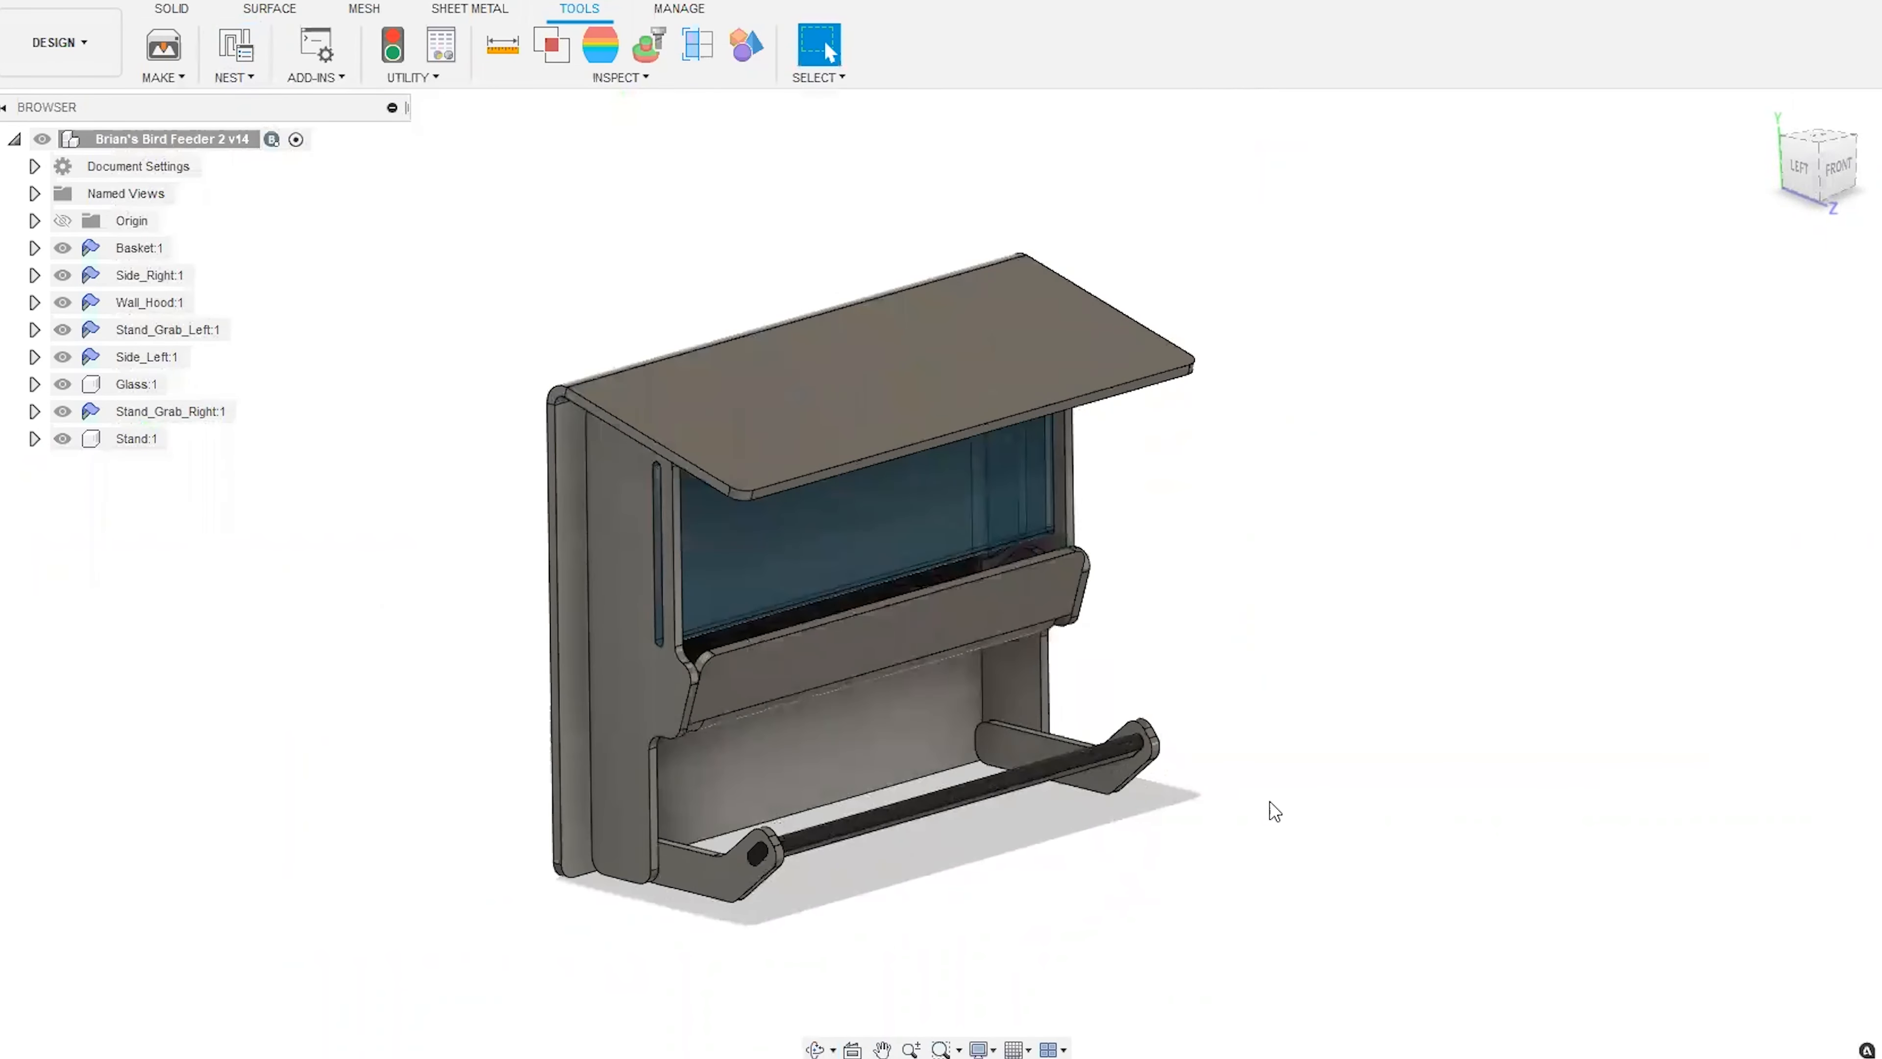
left_click(84, 45)
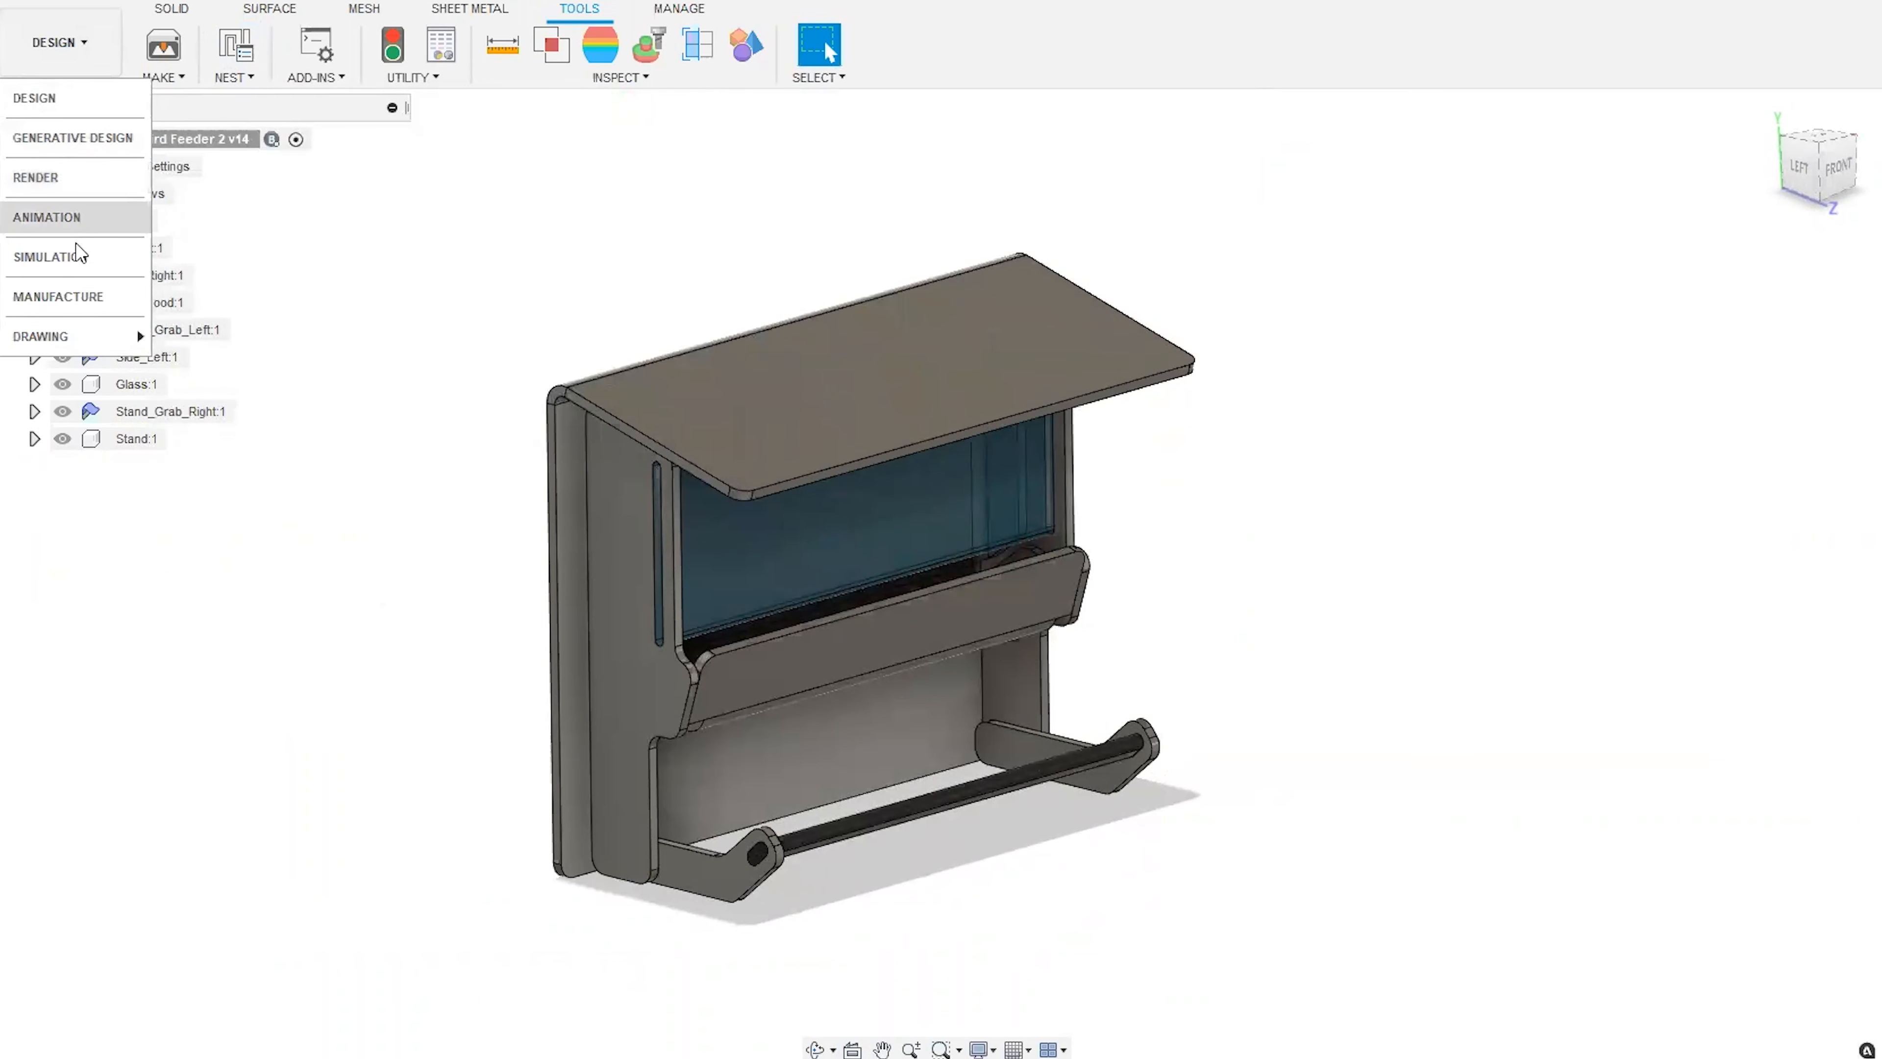
left_click(69, 297)
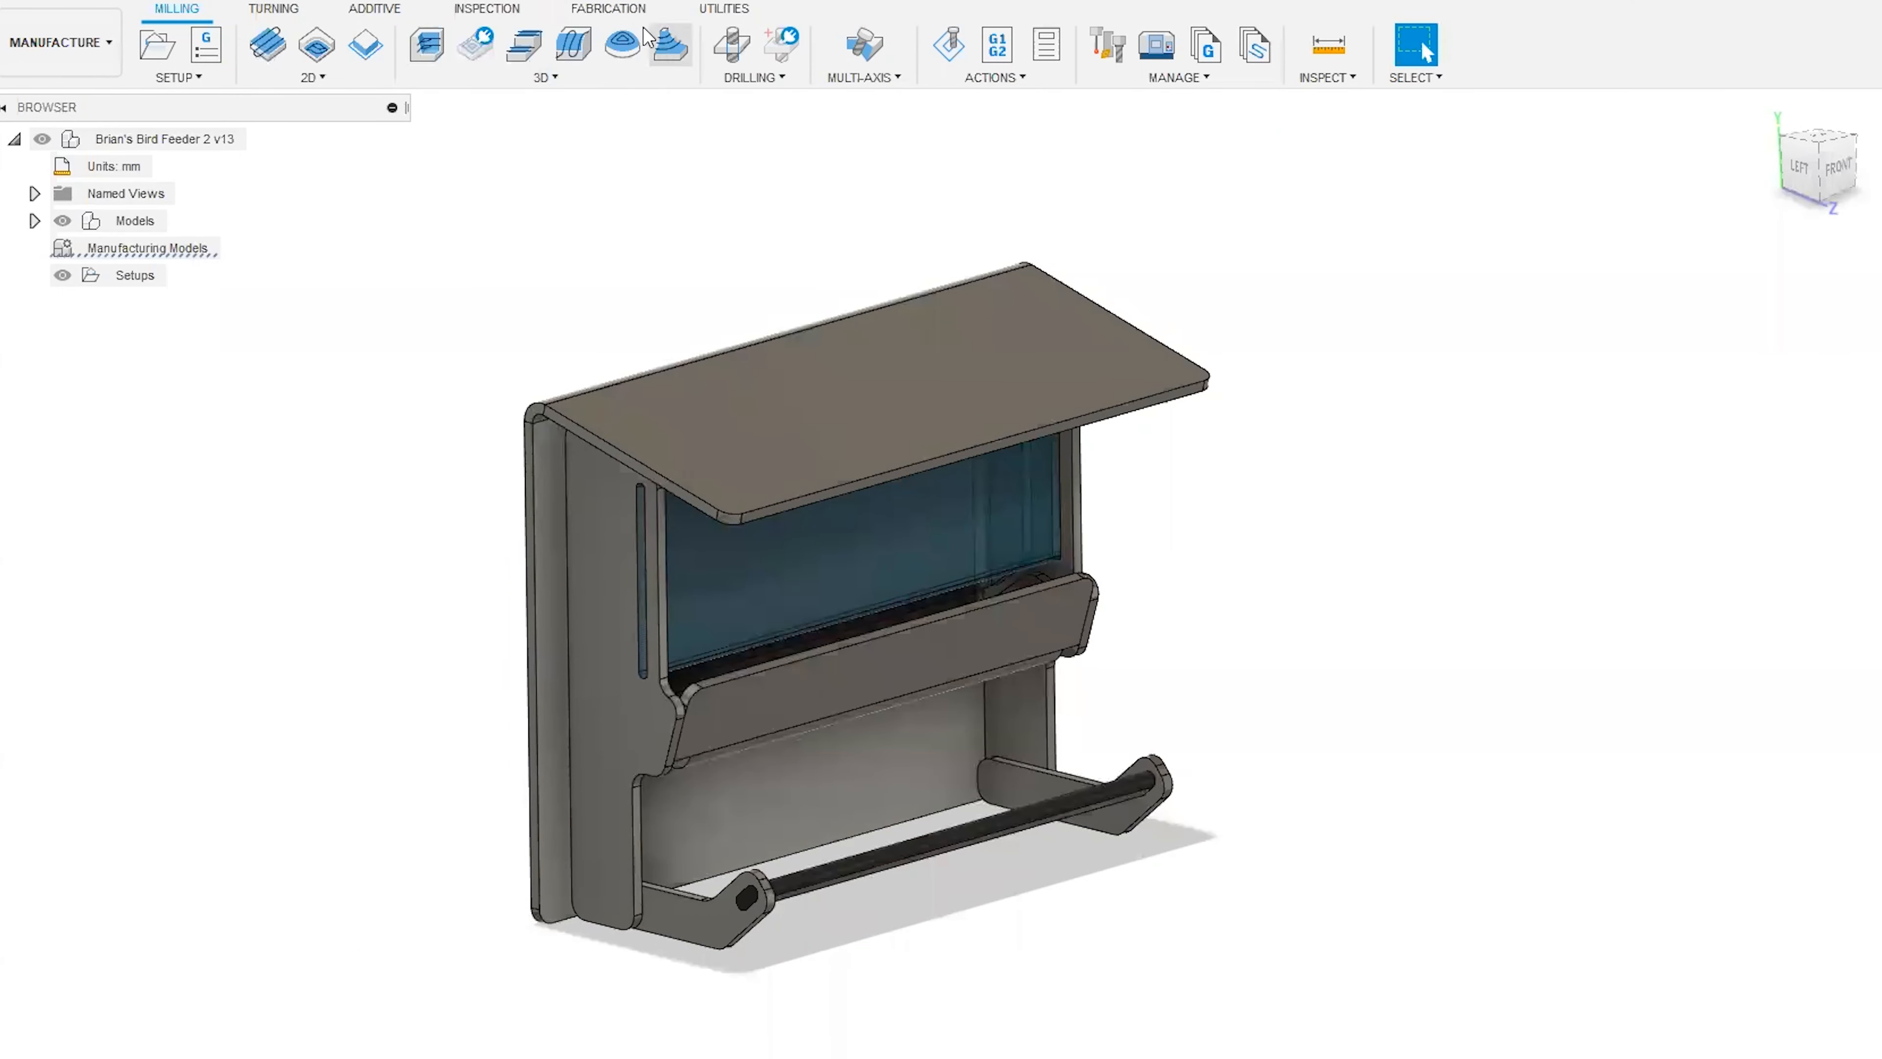
Switch to the Fabrication tools and check access to the Nesting and Fabrication extension in the Extension Manager.
left_click(627, 9)
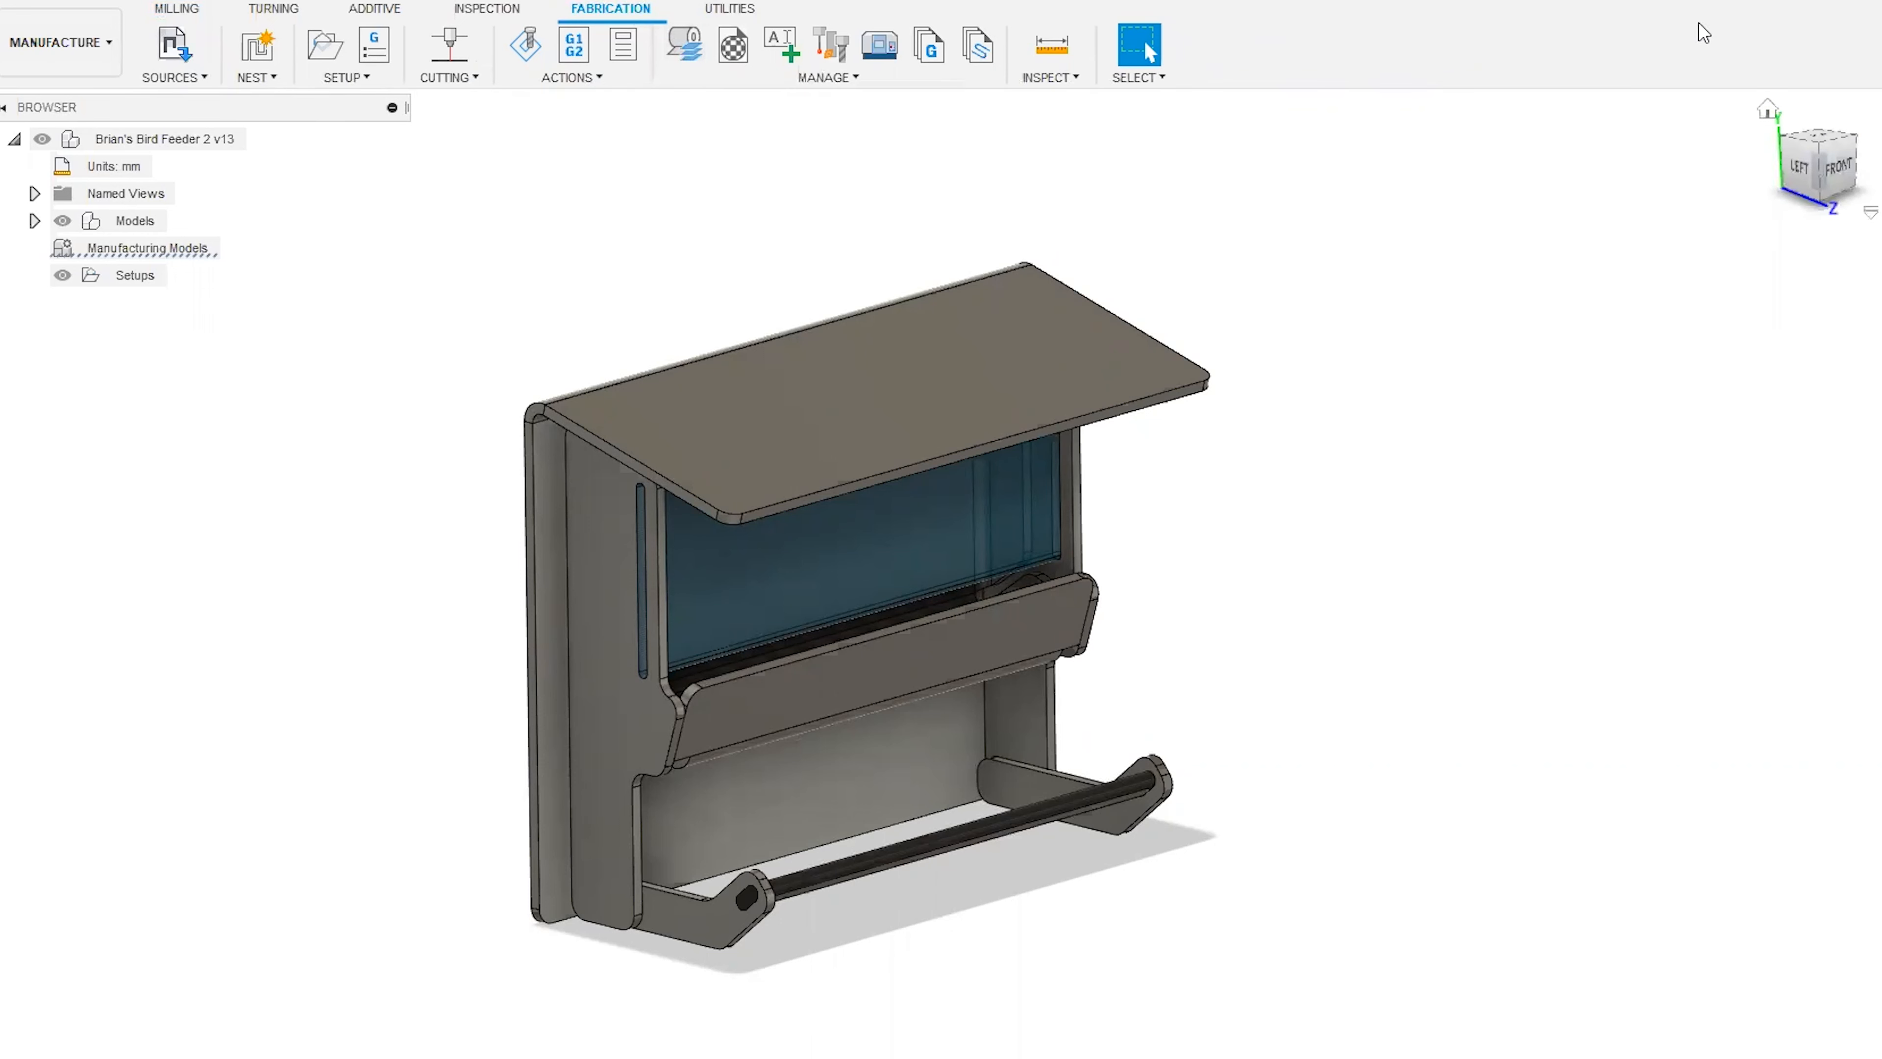
left_click(1703, 1)
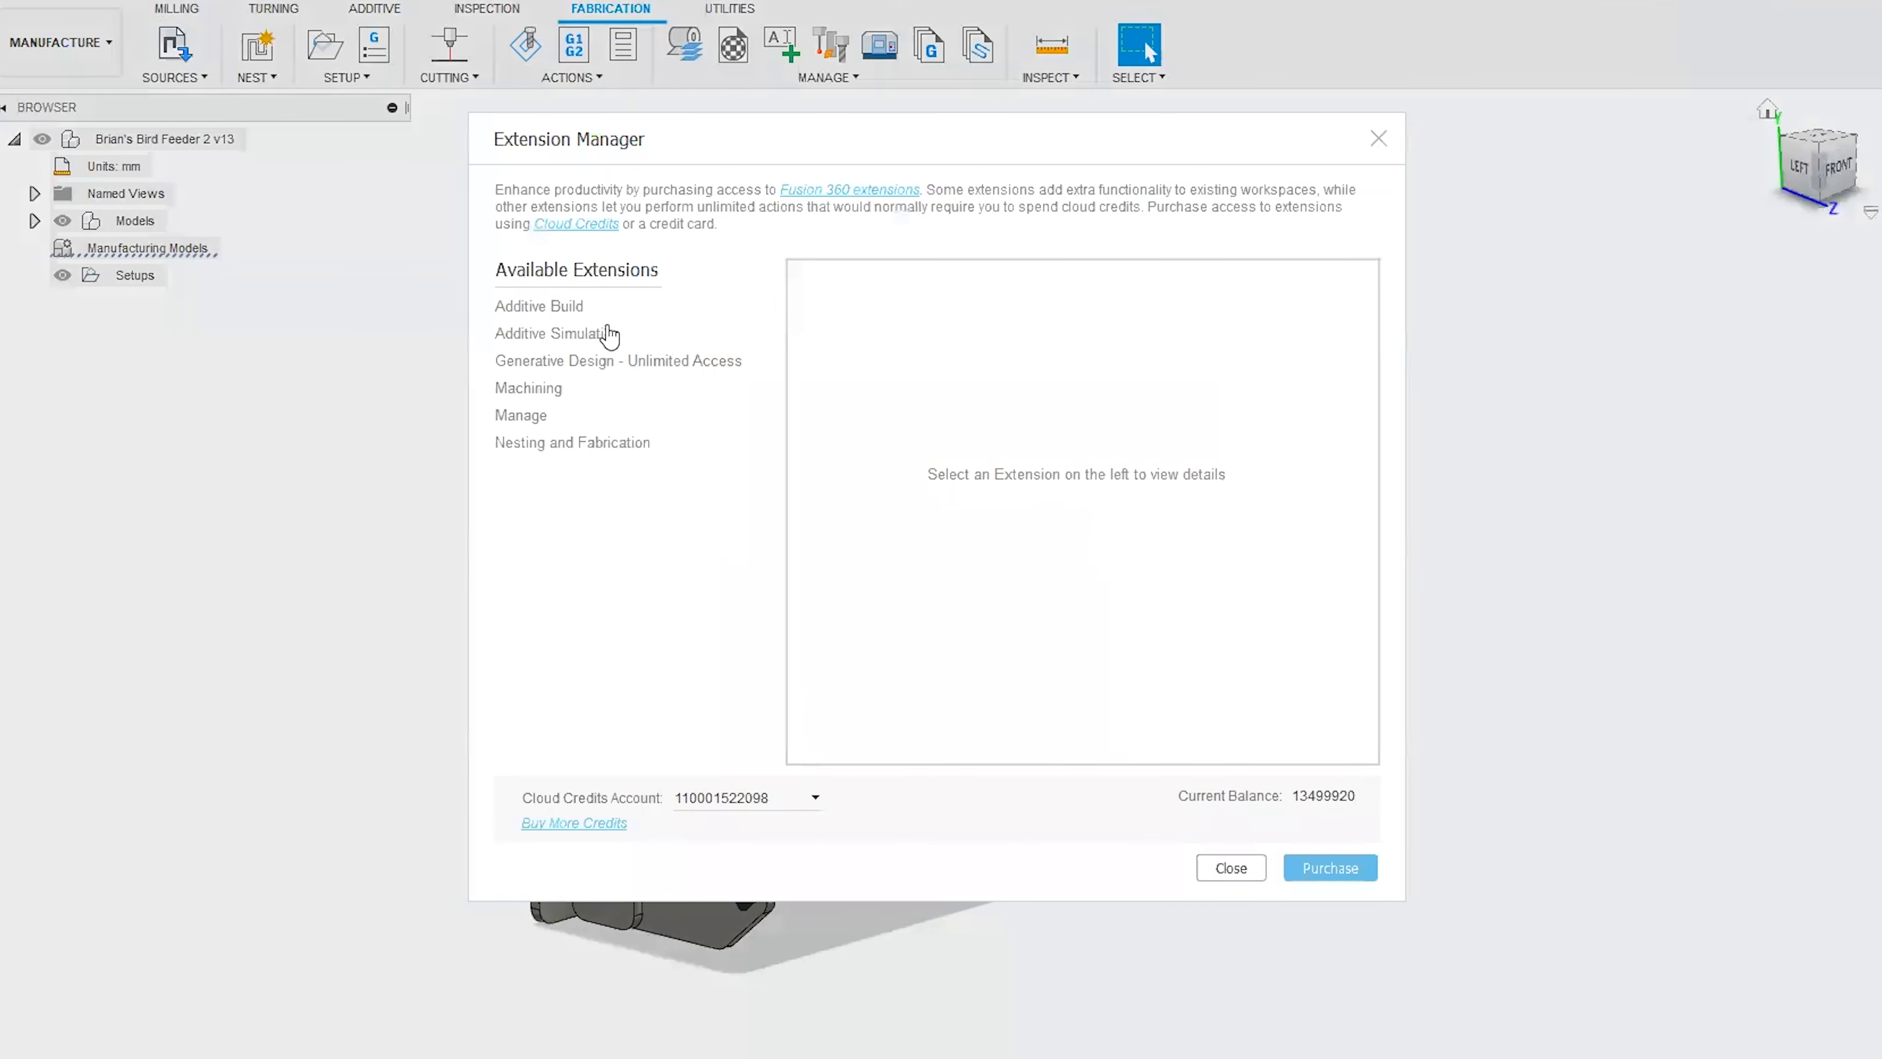
left_click(589, 445)
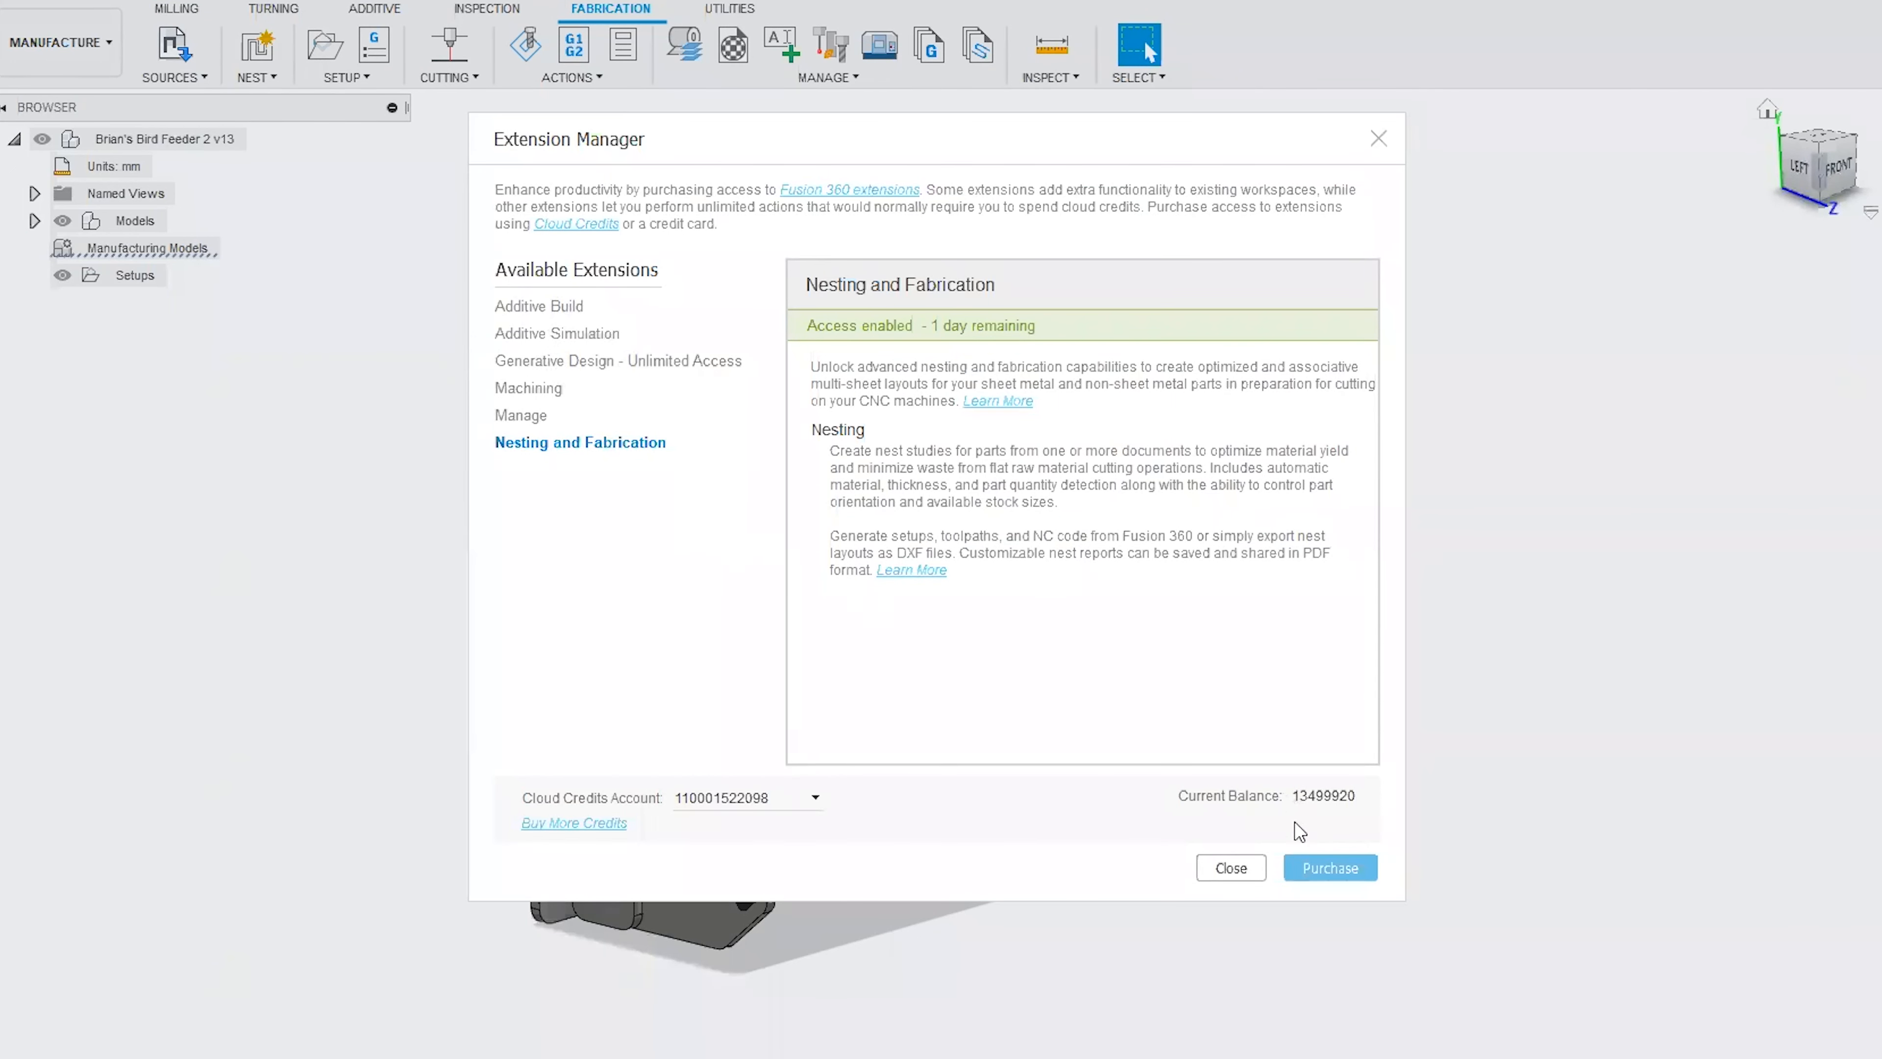
left_click(1232, 868)
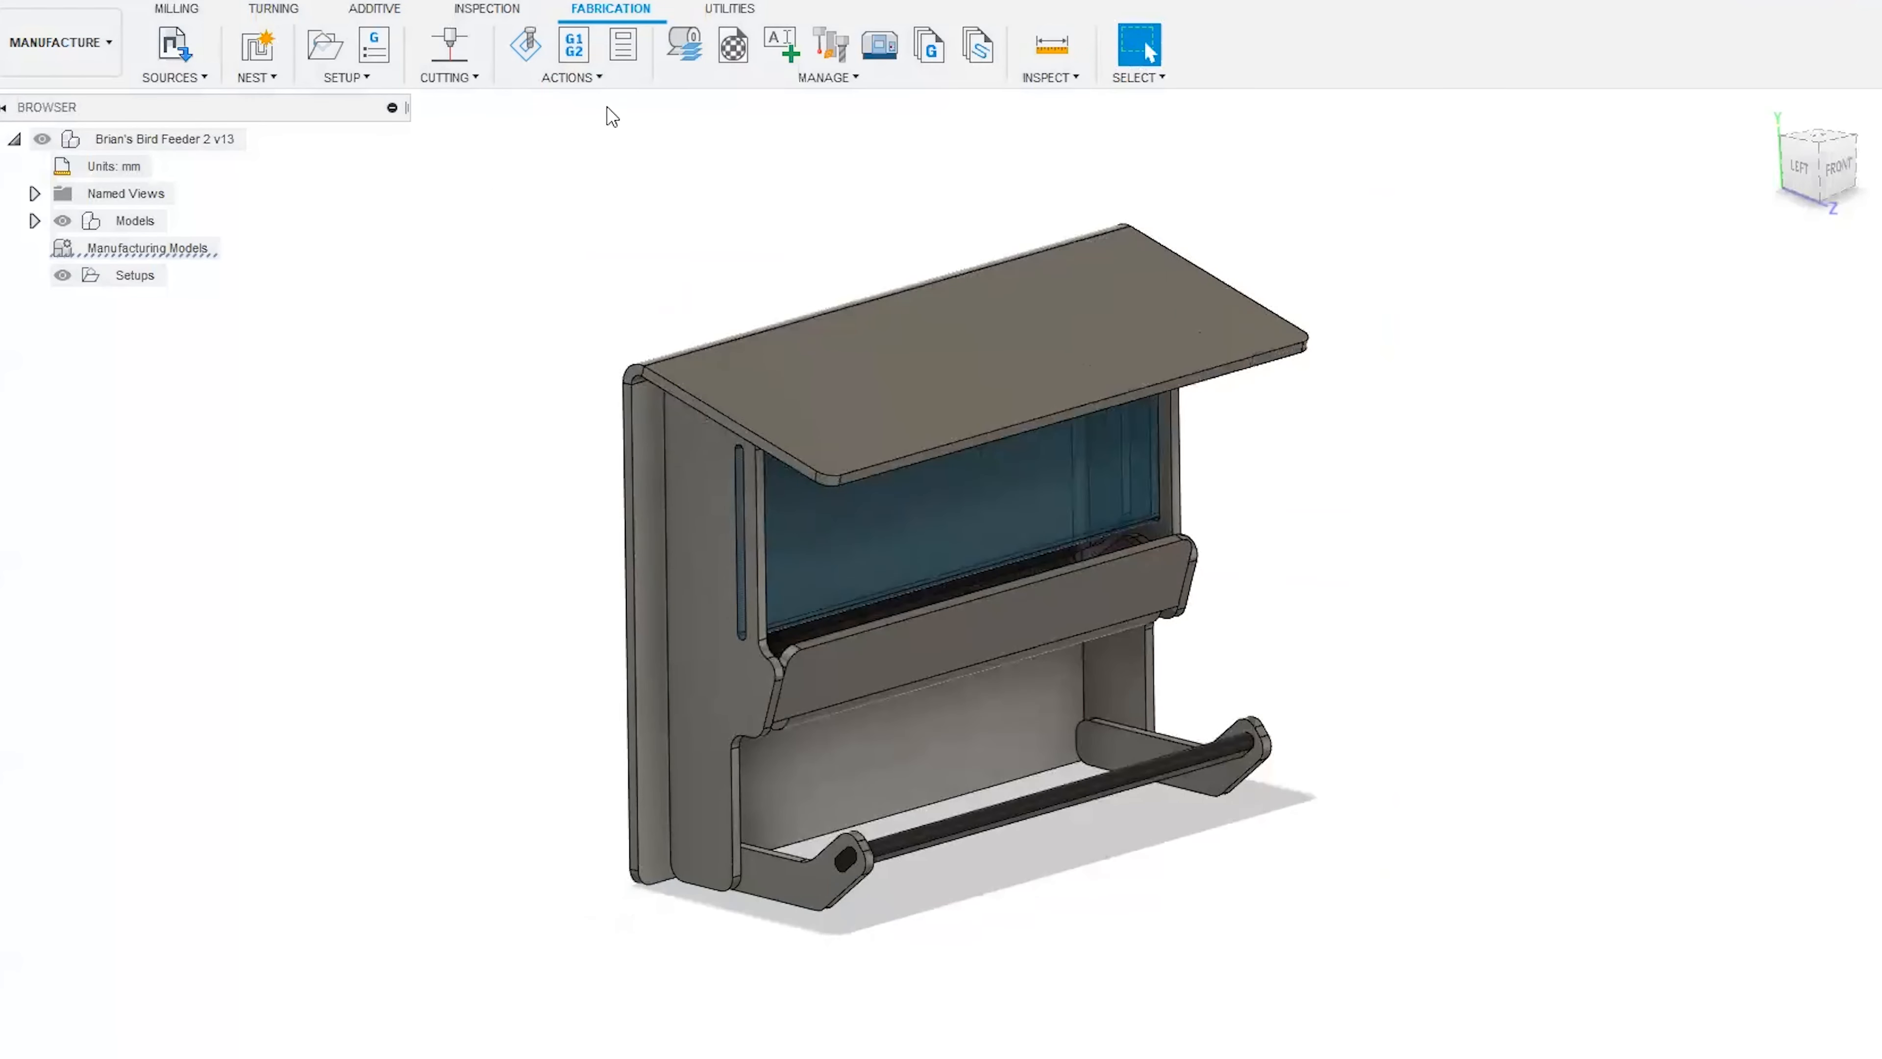
Open the Process Material Library and examine the general properties and colour choices of the 2.032 mm steel.
left_click(688, 52)
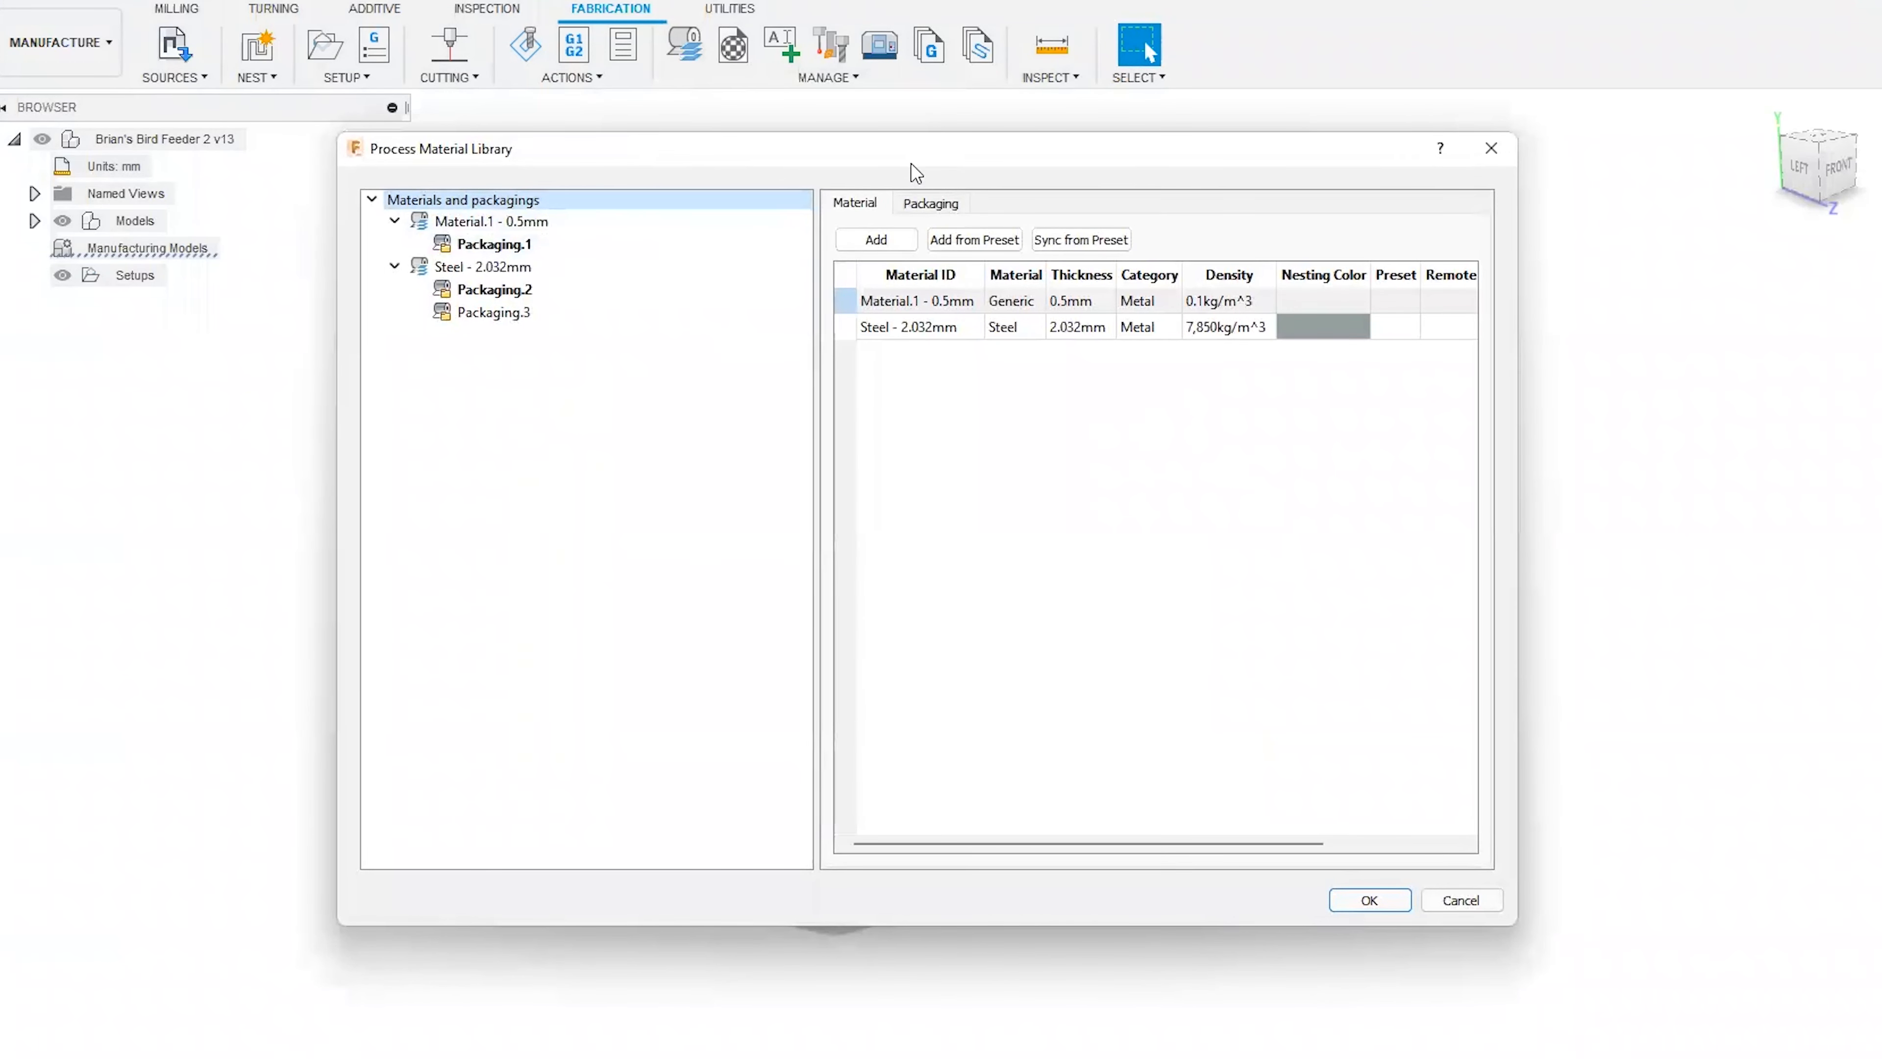
left_click(510, 214)
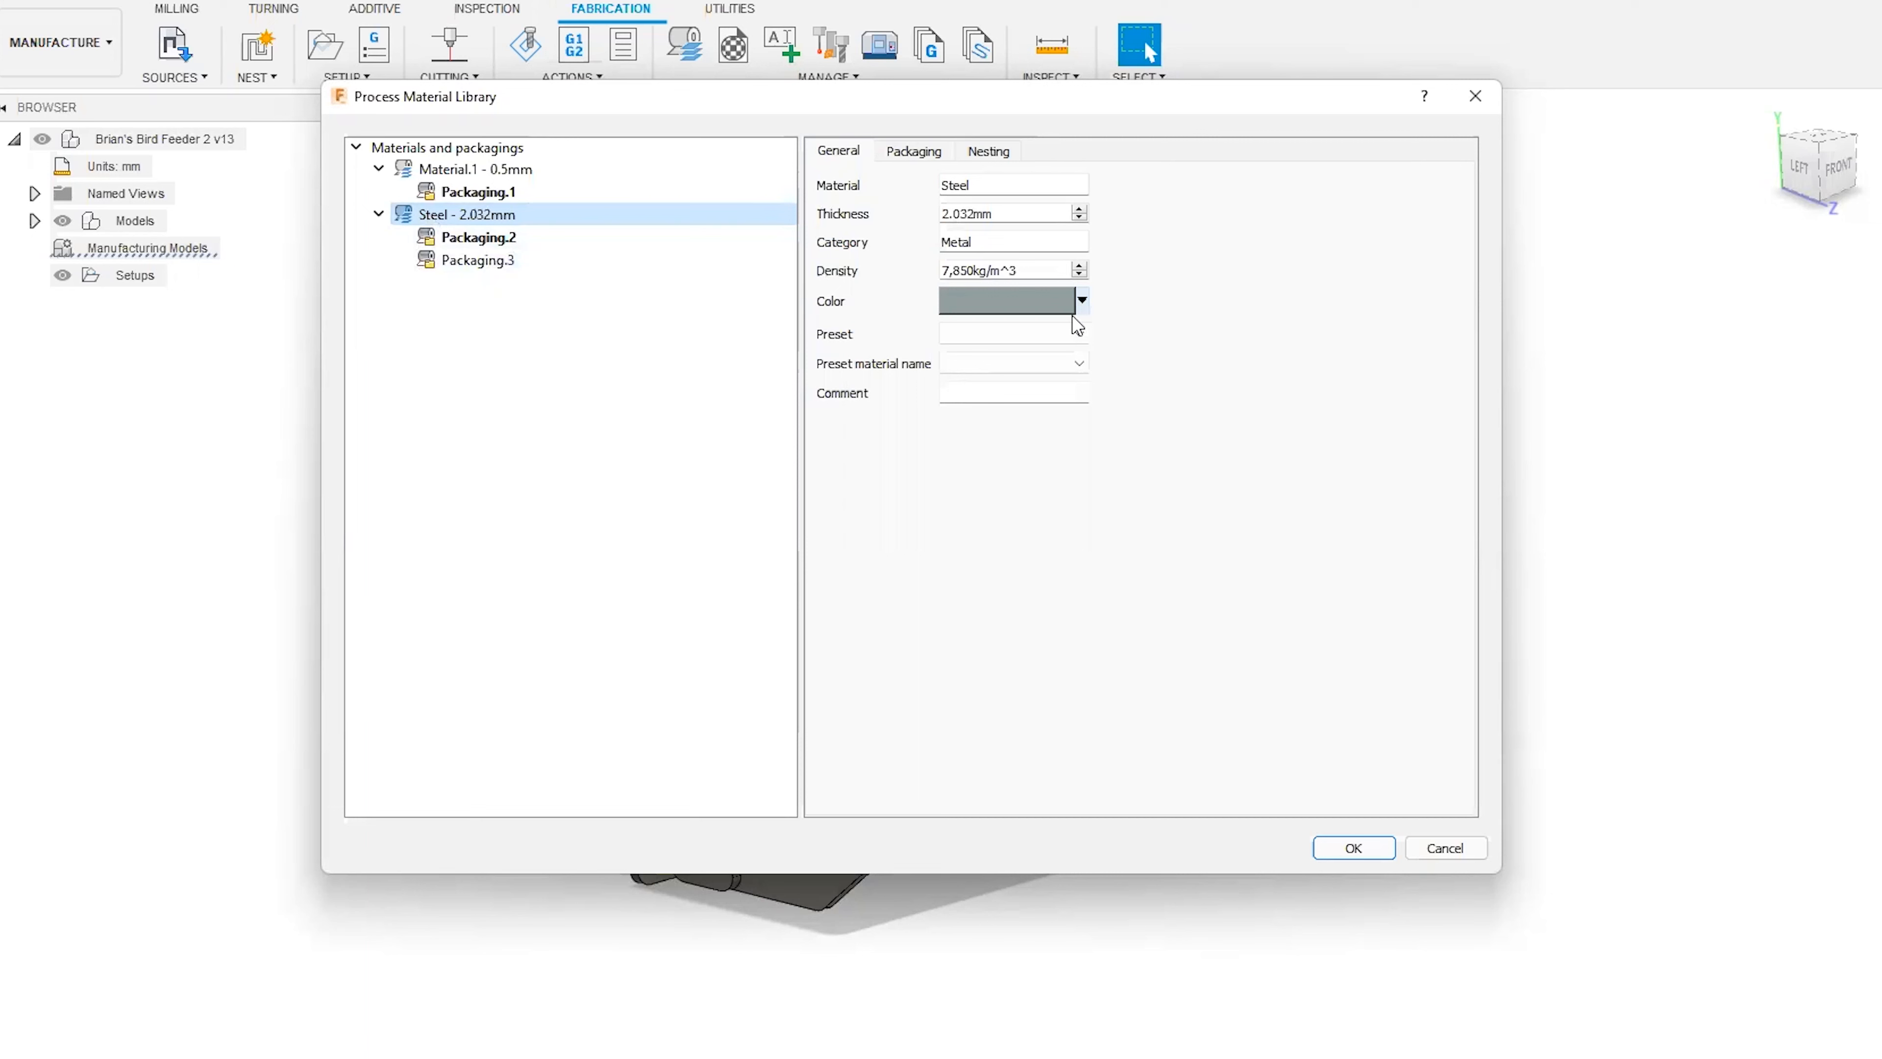
left_click(1082, 302)
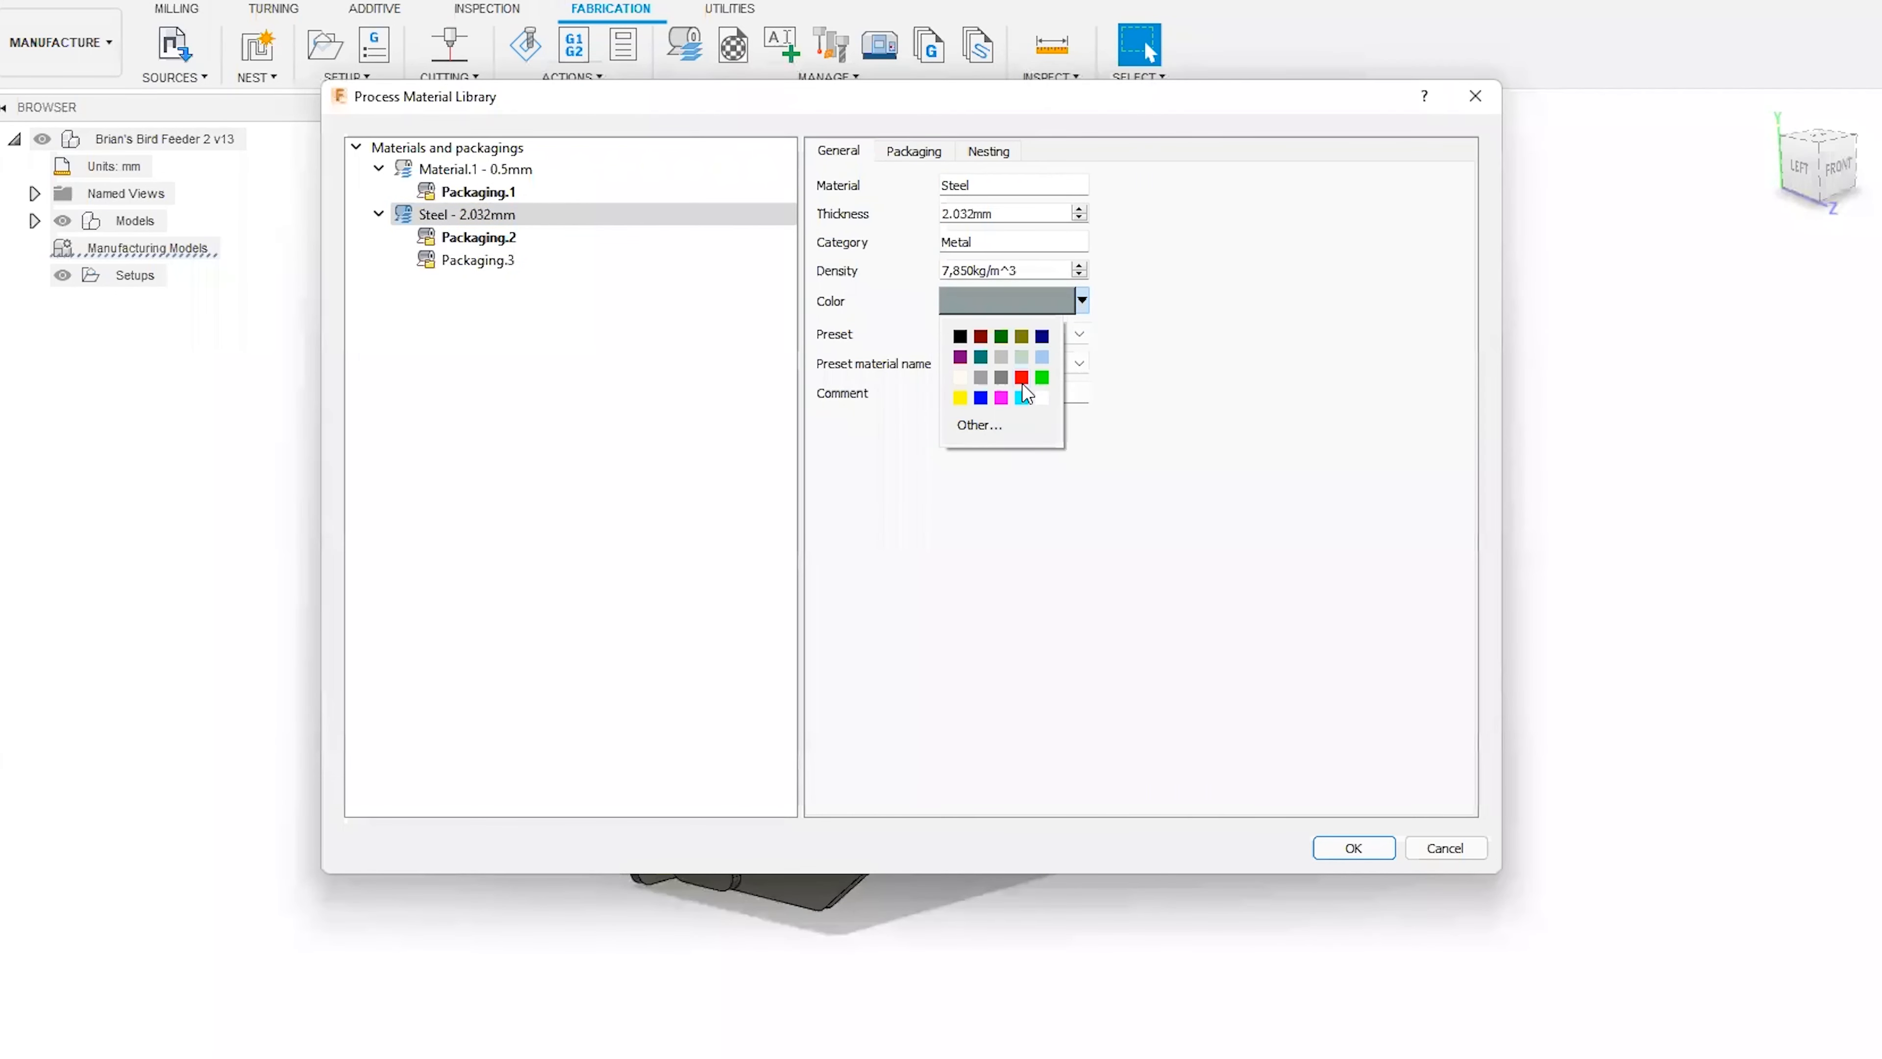
left_click(1149, 282)
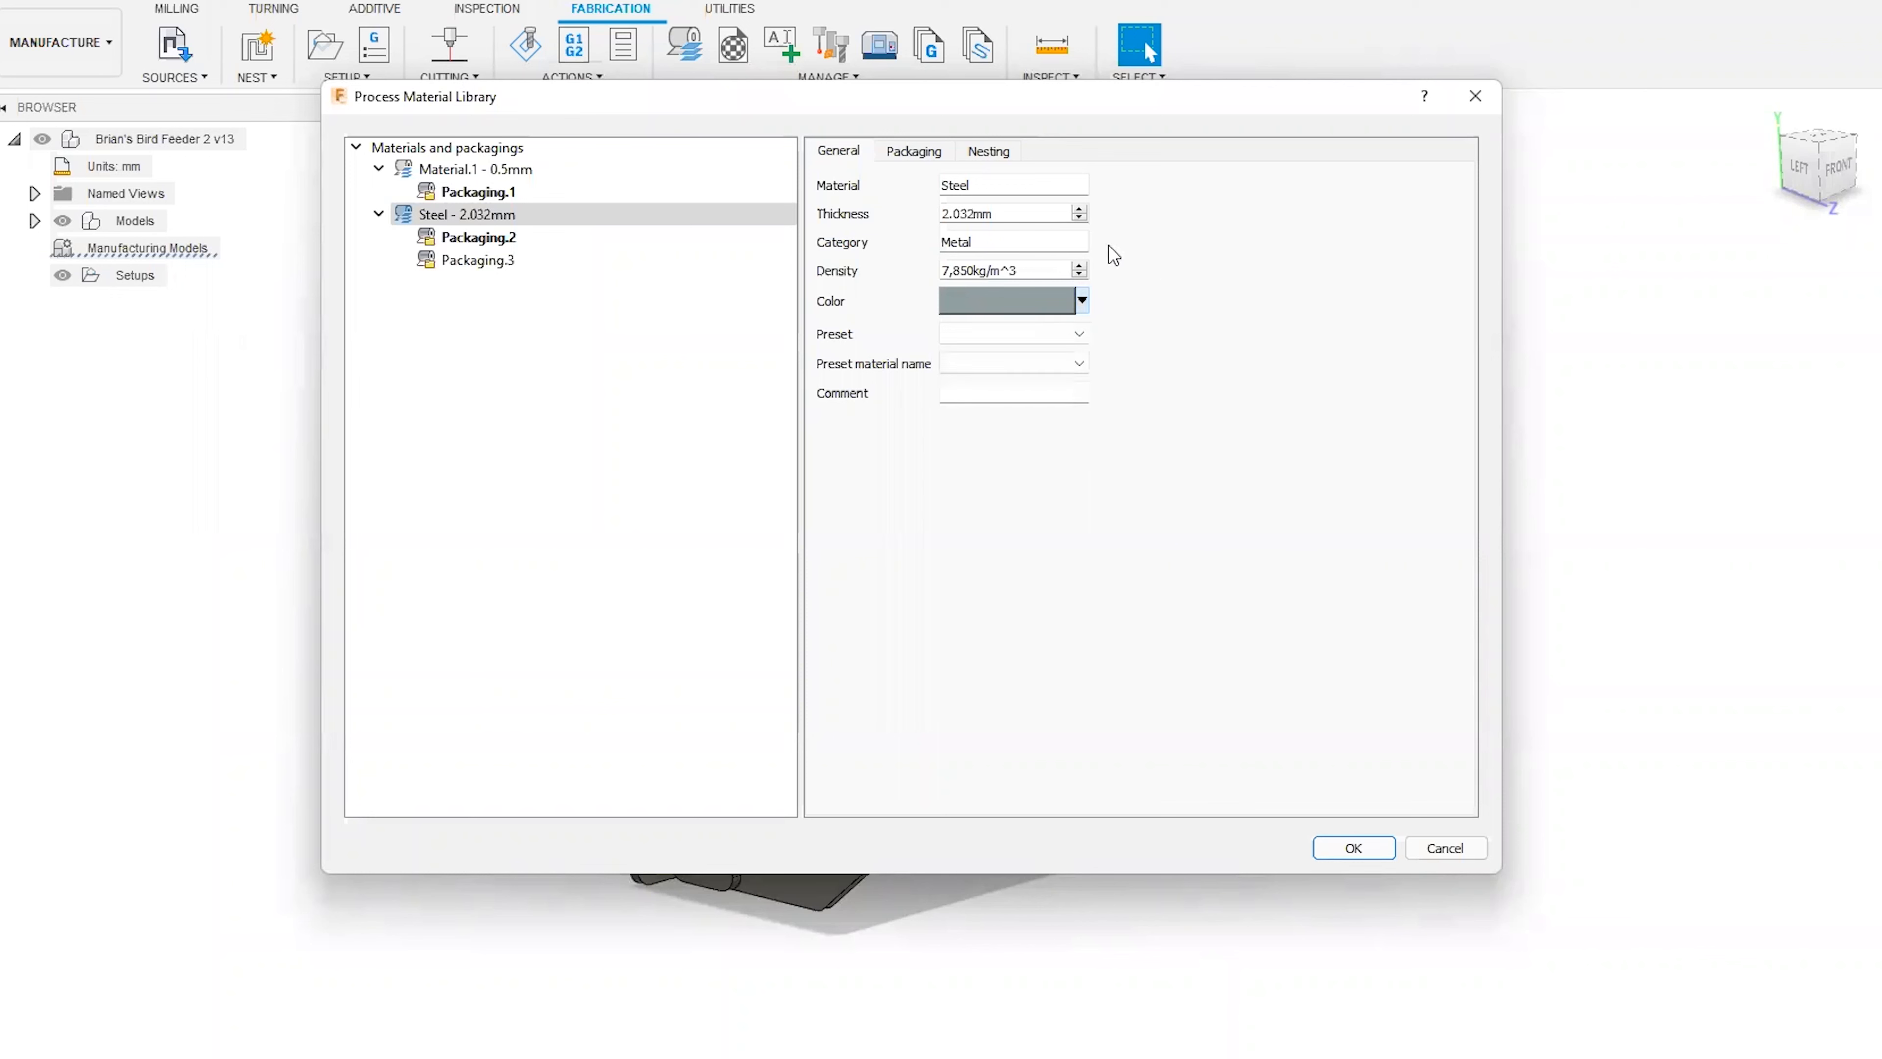
Examine the cost, length and width of Packaging.2 among the steel's packagings.
left_click(917, 159)
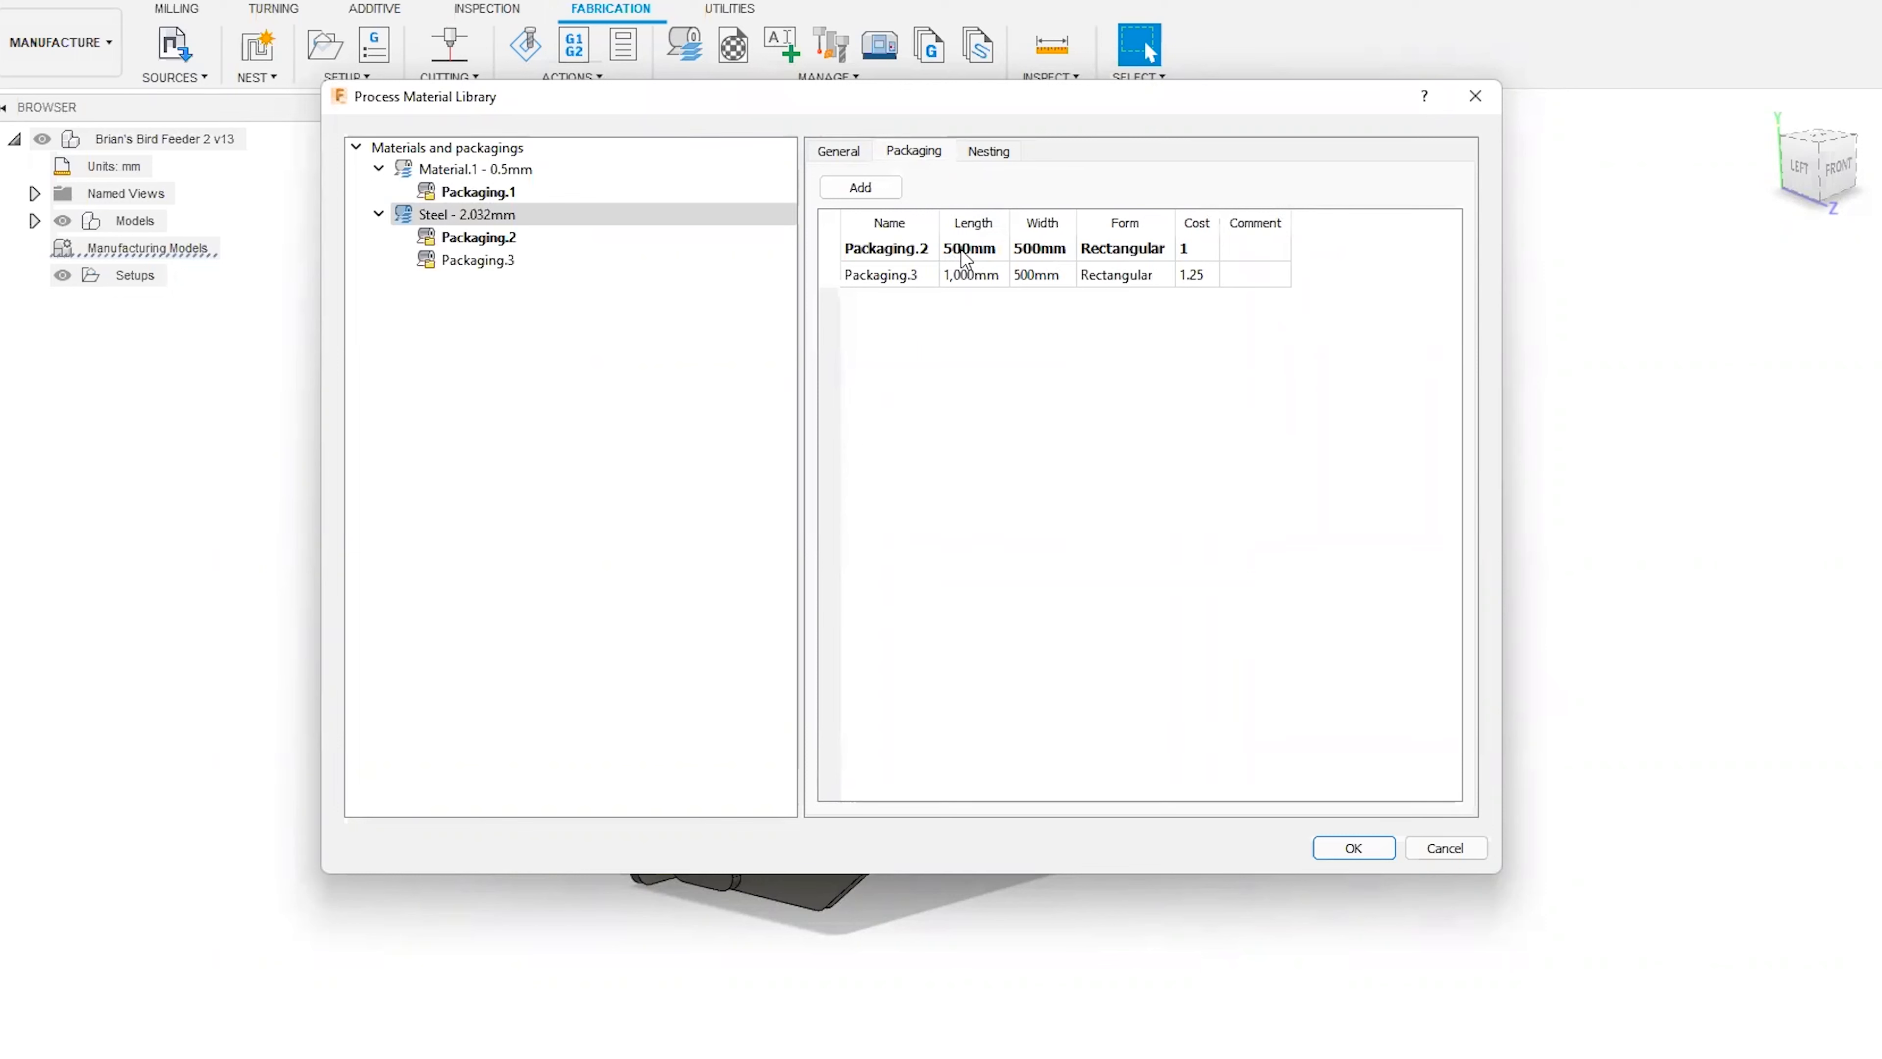
double_click(1205, 253)
left_click(1206, 342)
double_click(963, 252)
double_click(1061, 253)
left_click(1059, 371)
Try a nesting deviation of 30 deg and an increment of 1 deg for the 2.032 mm steel.
left_click(991, 165)
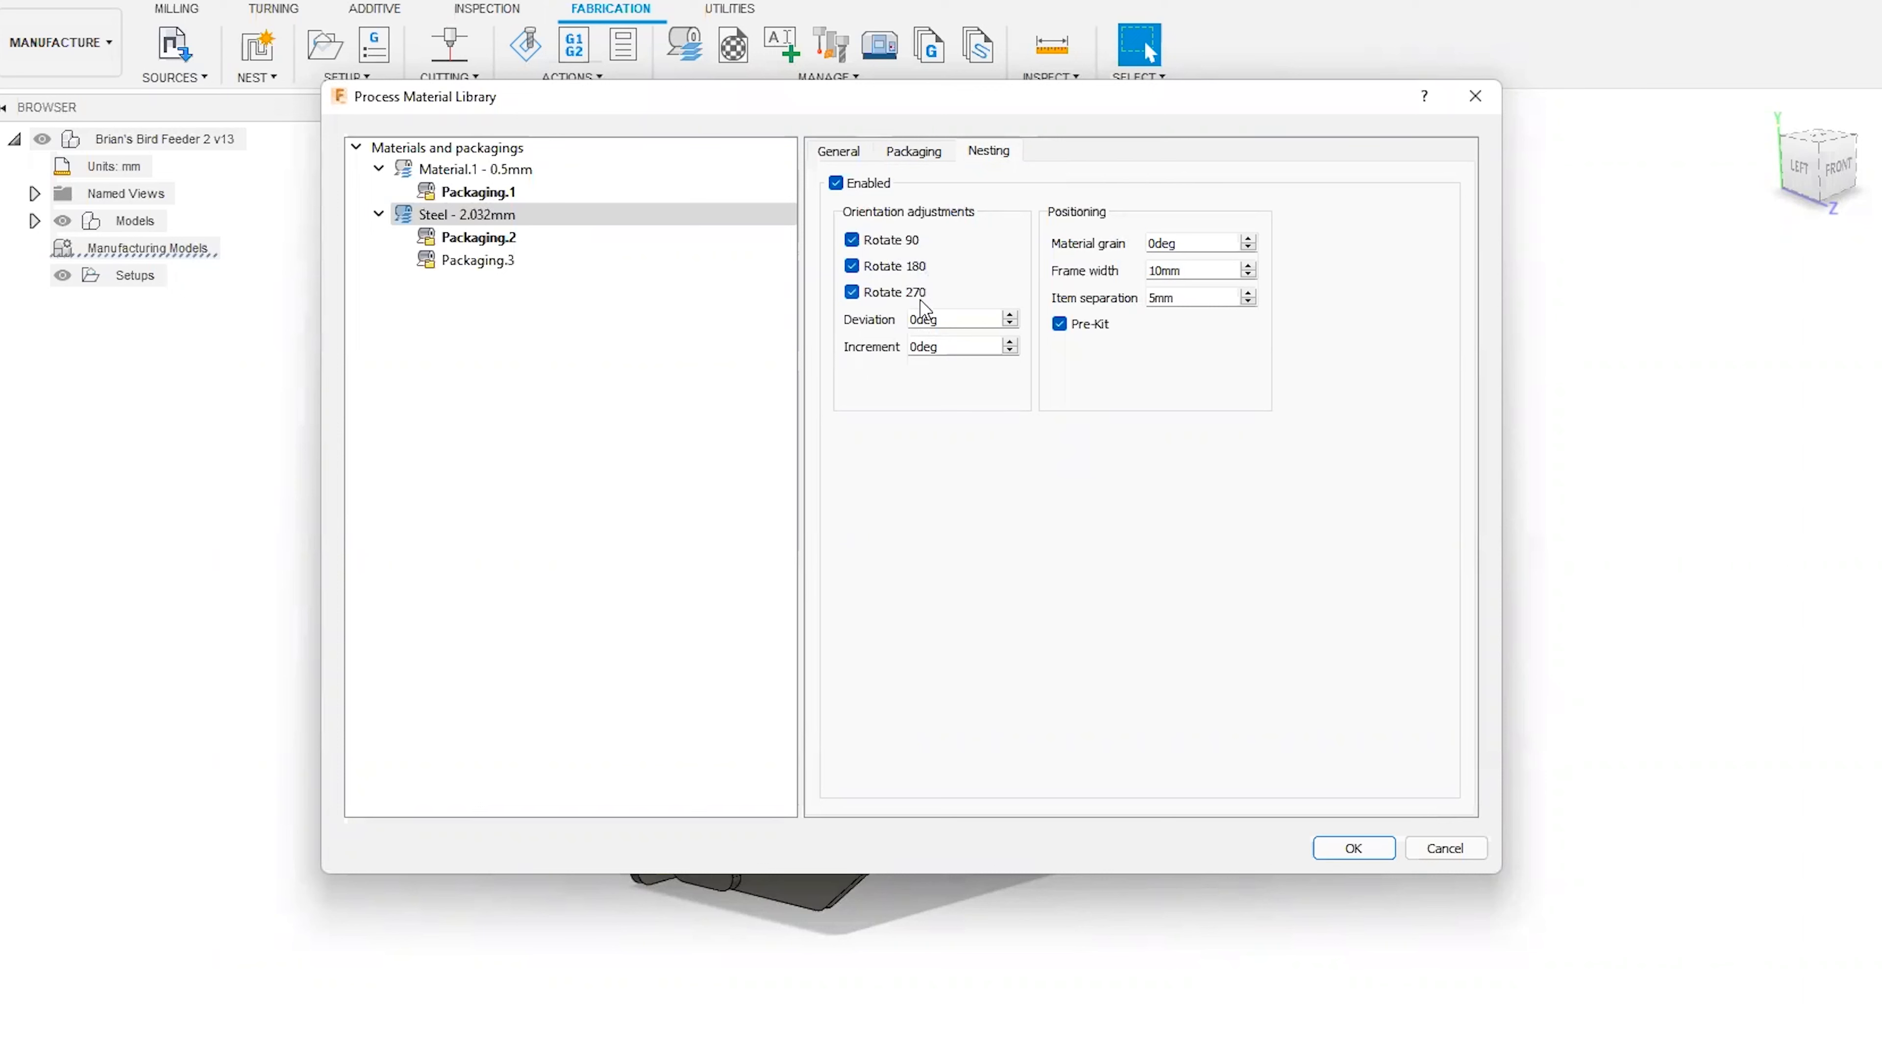
left_click_drag(920, 319, 914, 324)
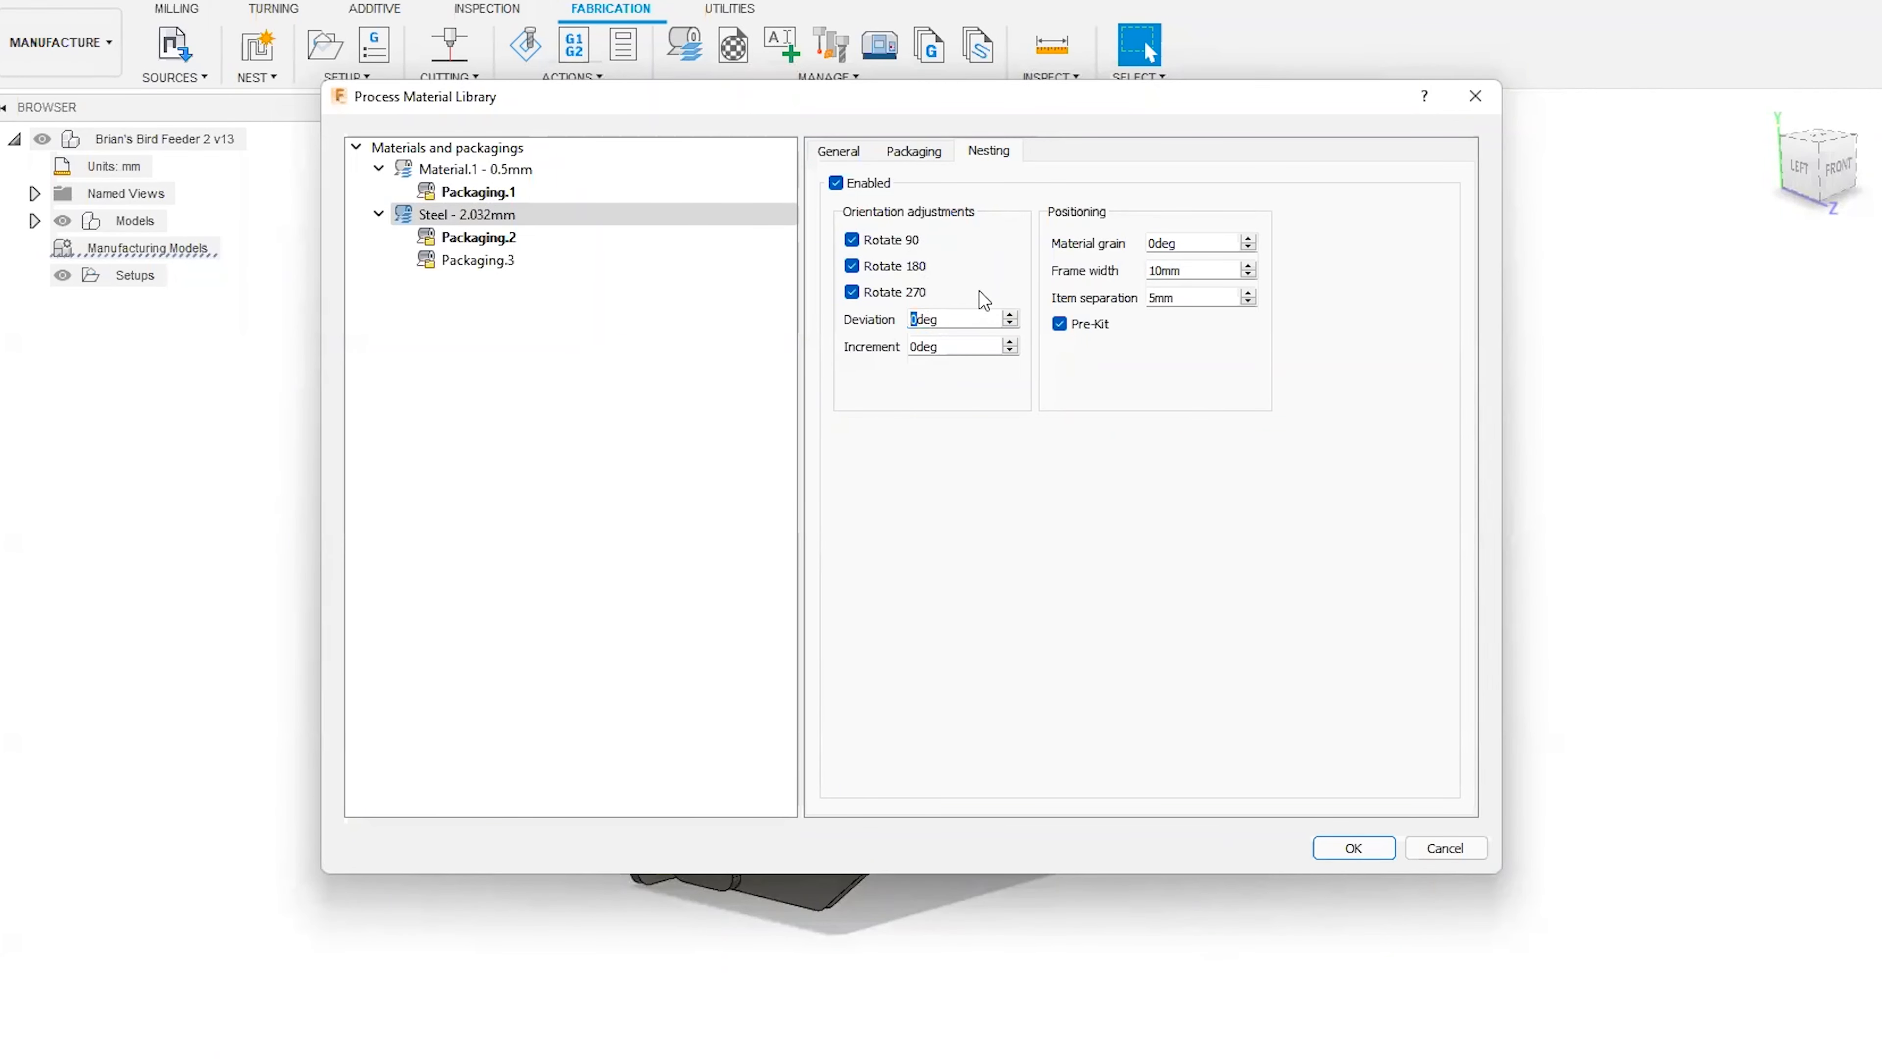
type("30")
left_click_drag(923, 346, 913, 346)
type("1")
left_click(977, 319)
Check the steel's material grain angle and orientation settings, and discard the library changes.
left_click(1195, 239)
double_click(1186, 243)
left_click(1186, 243)
key("Home")
key("shift+Right")
left_click(1201, 242)
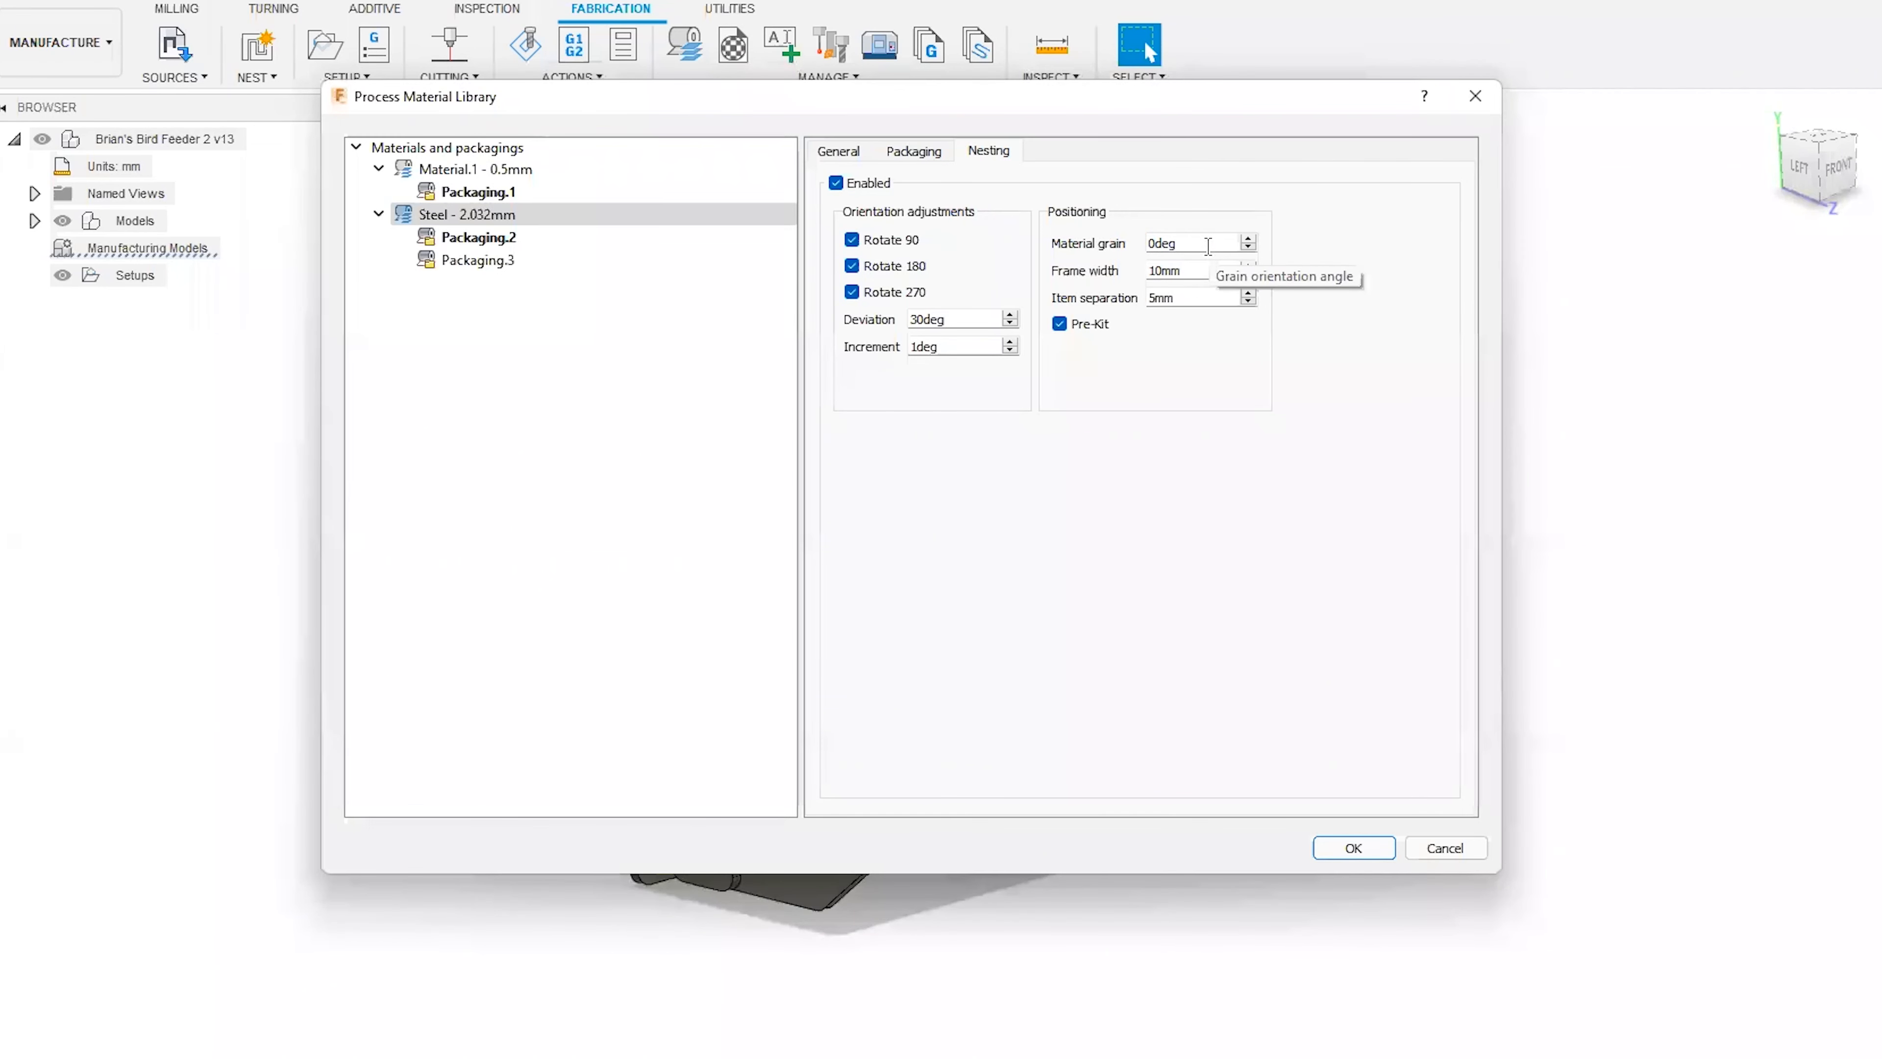
left_click_drag(951, 319, 880, 321)
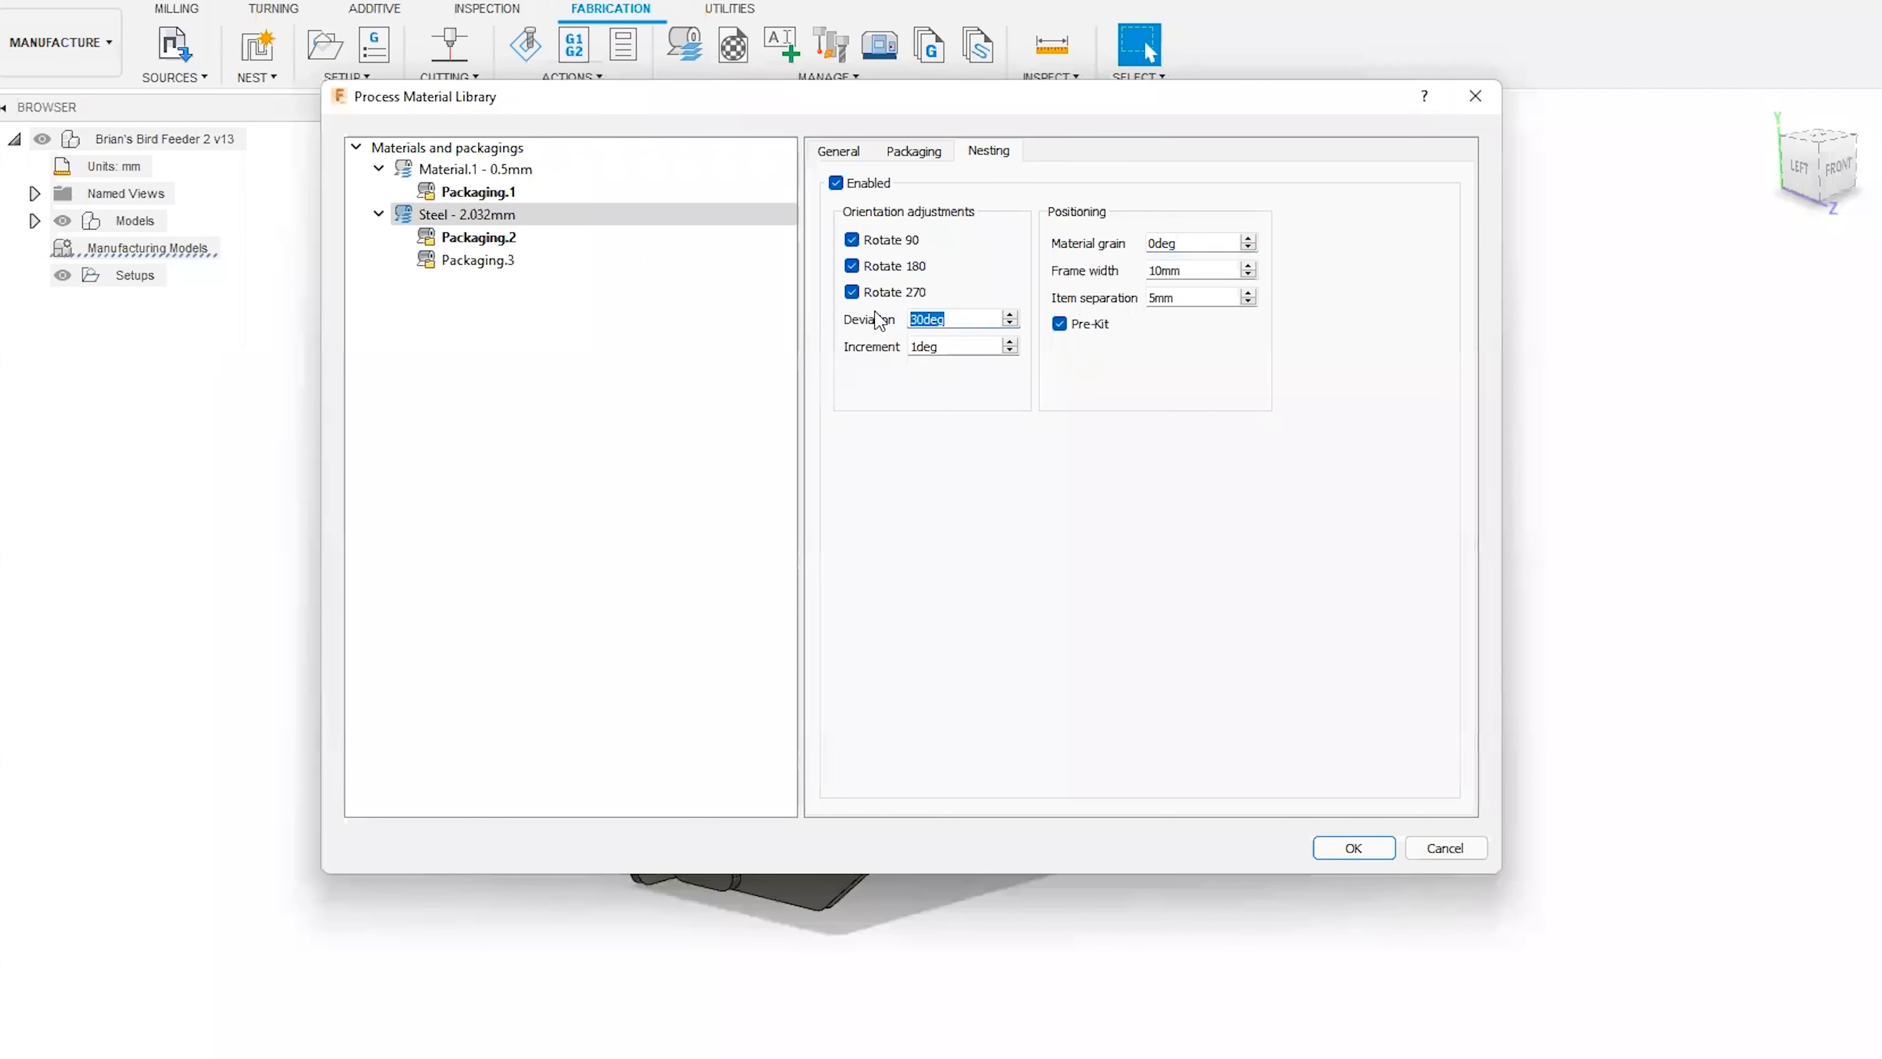
left_click(967, 345)
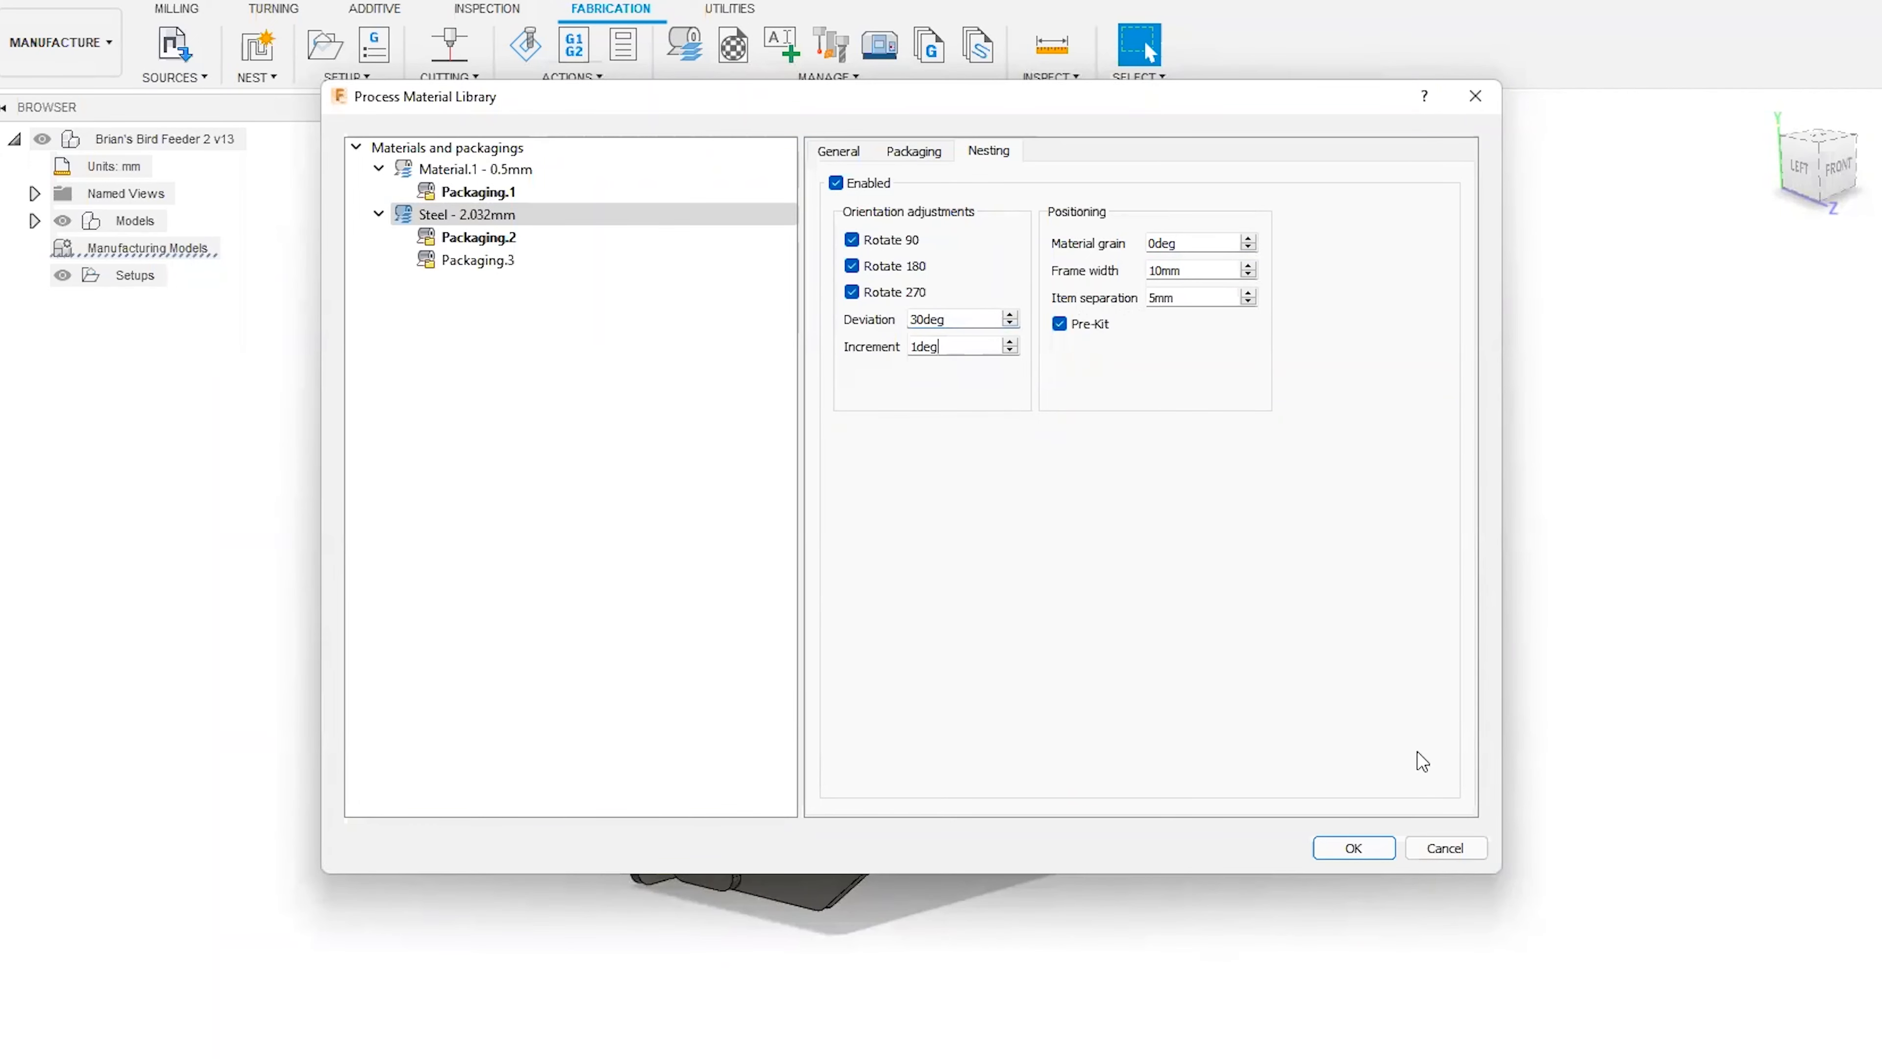
left_click(1454, 849)
Reopen the Process Material Library and examine the steel's frame width, item separation and Pre-Kit nesting settings.
left_click(684, 45)
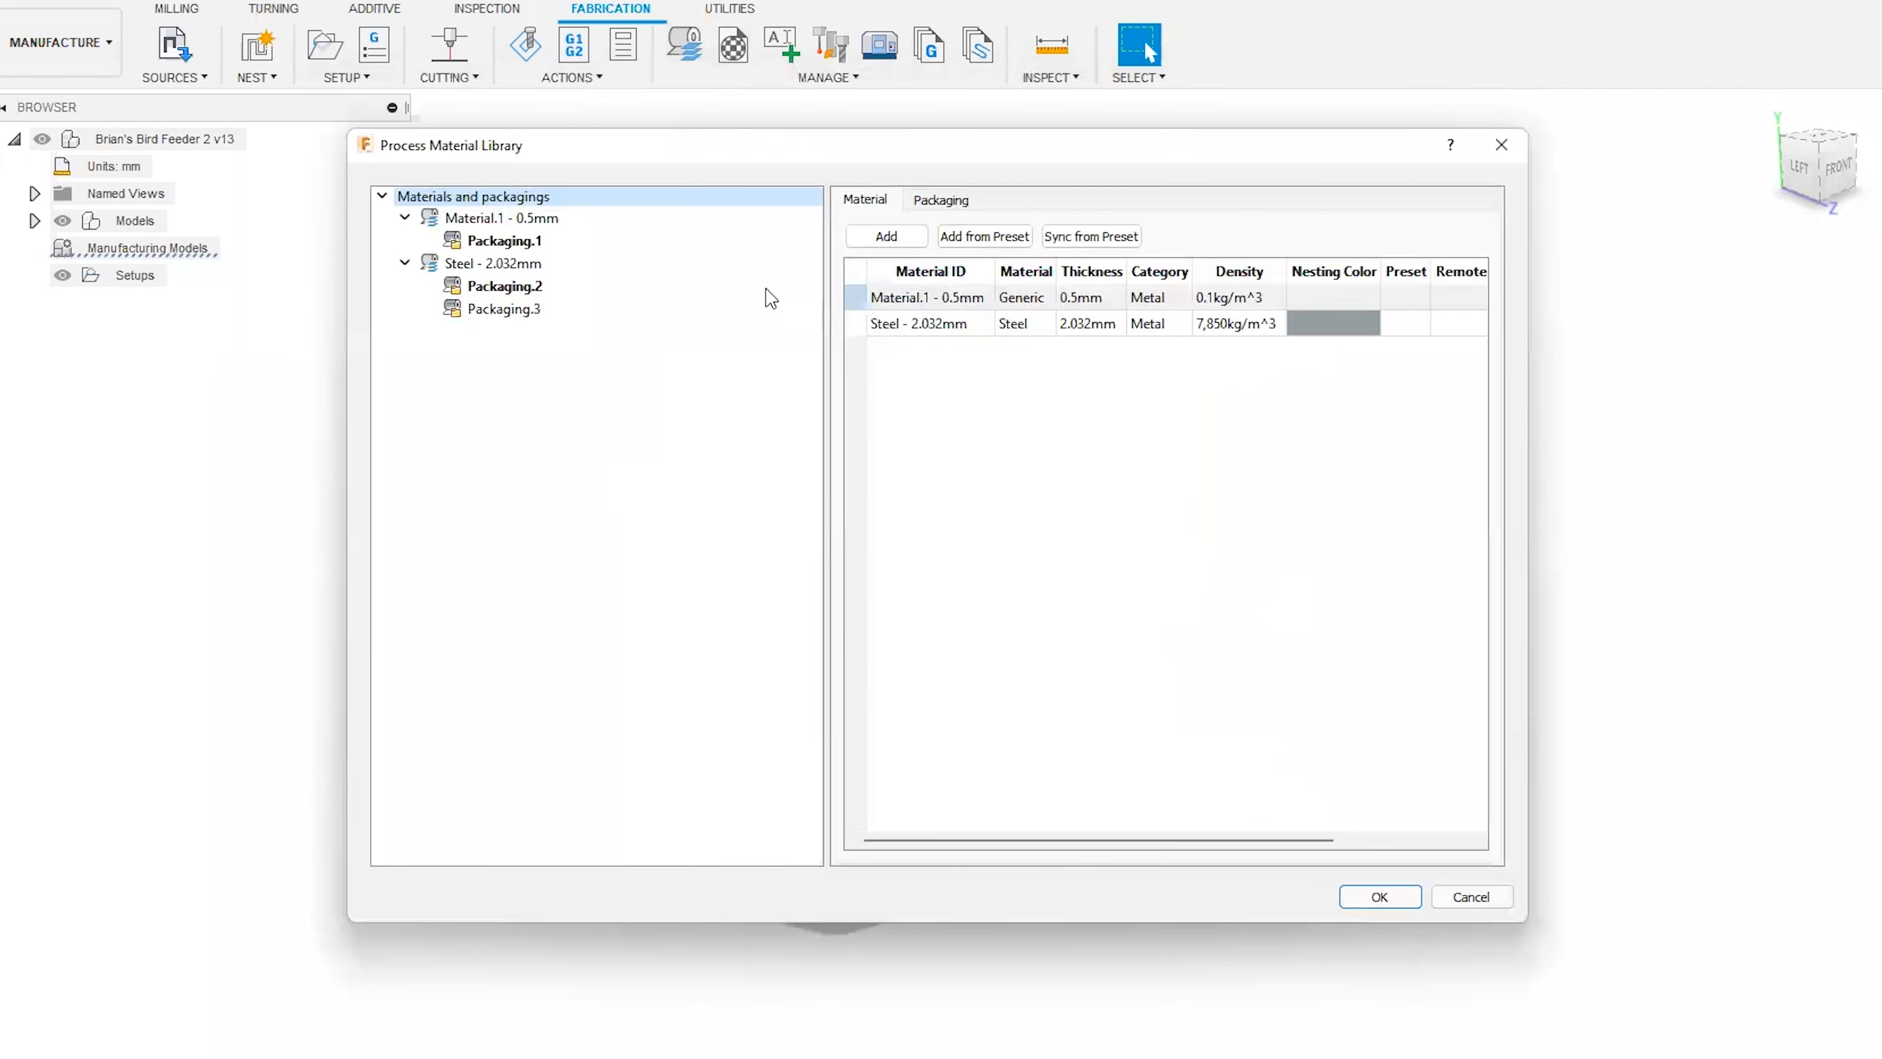
left_click(520, 263)
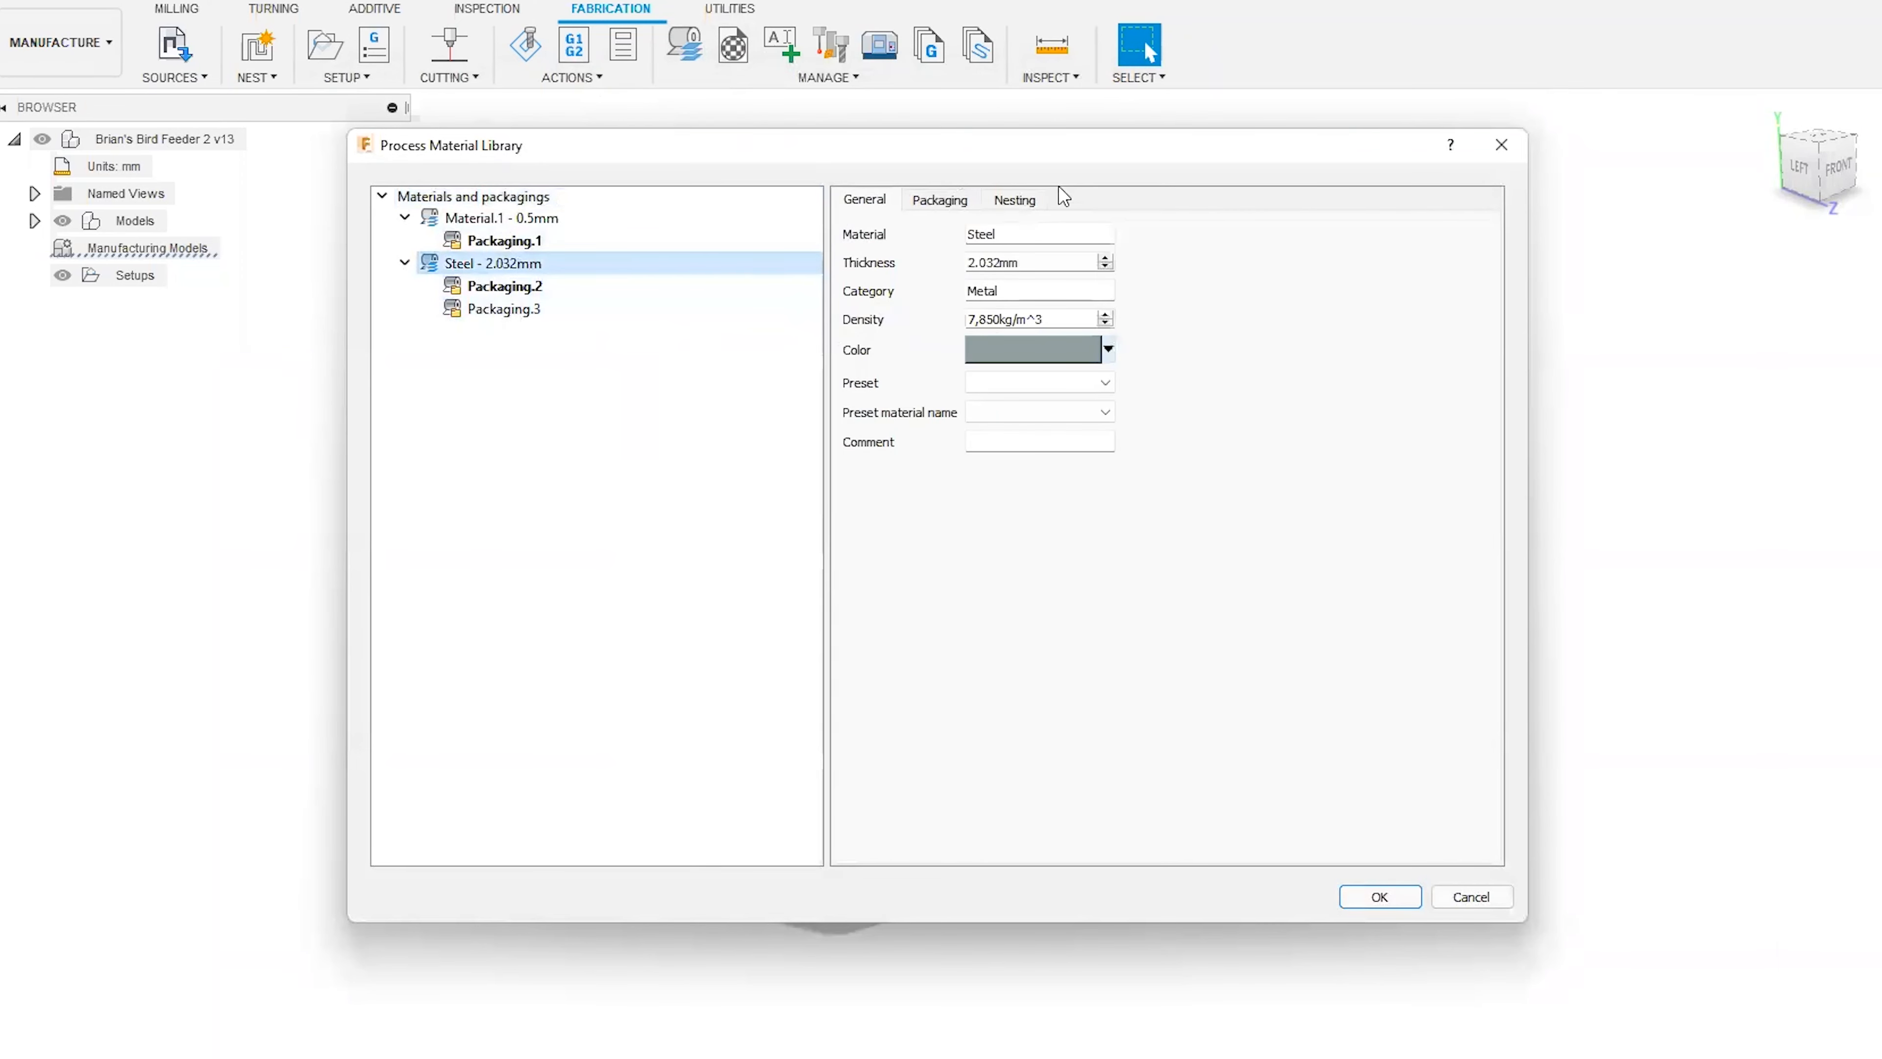
left_click(1026, 200)
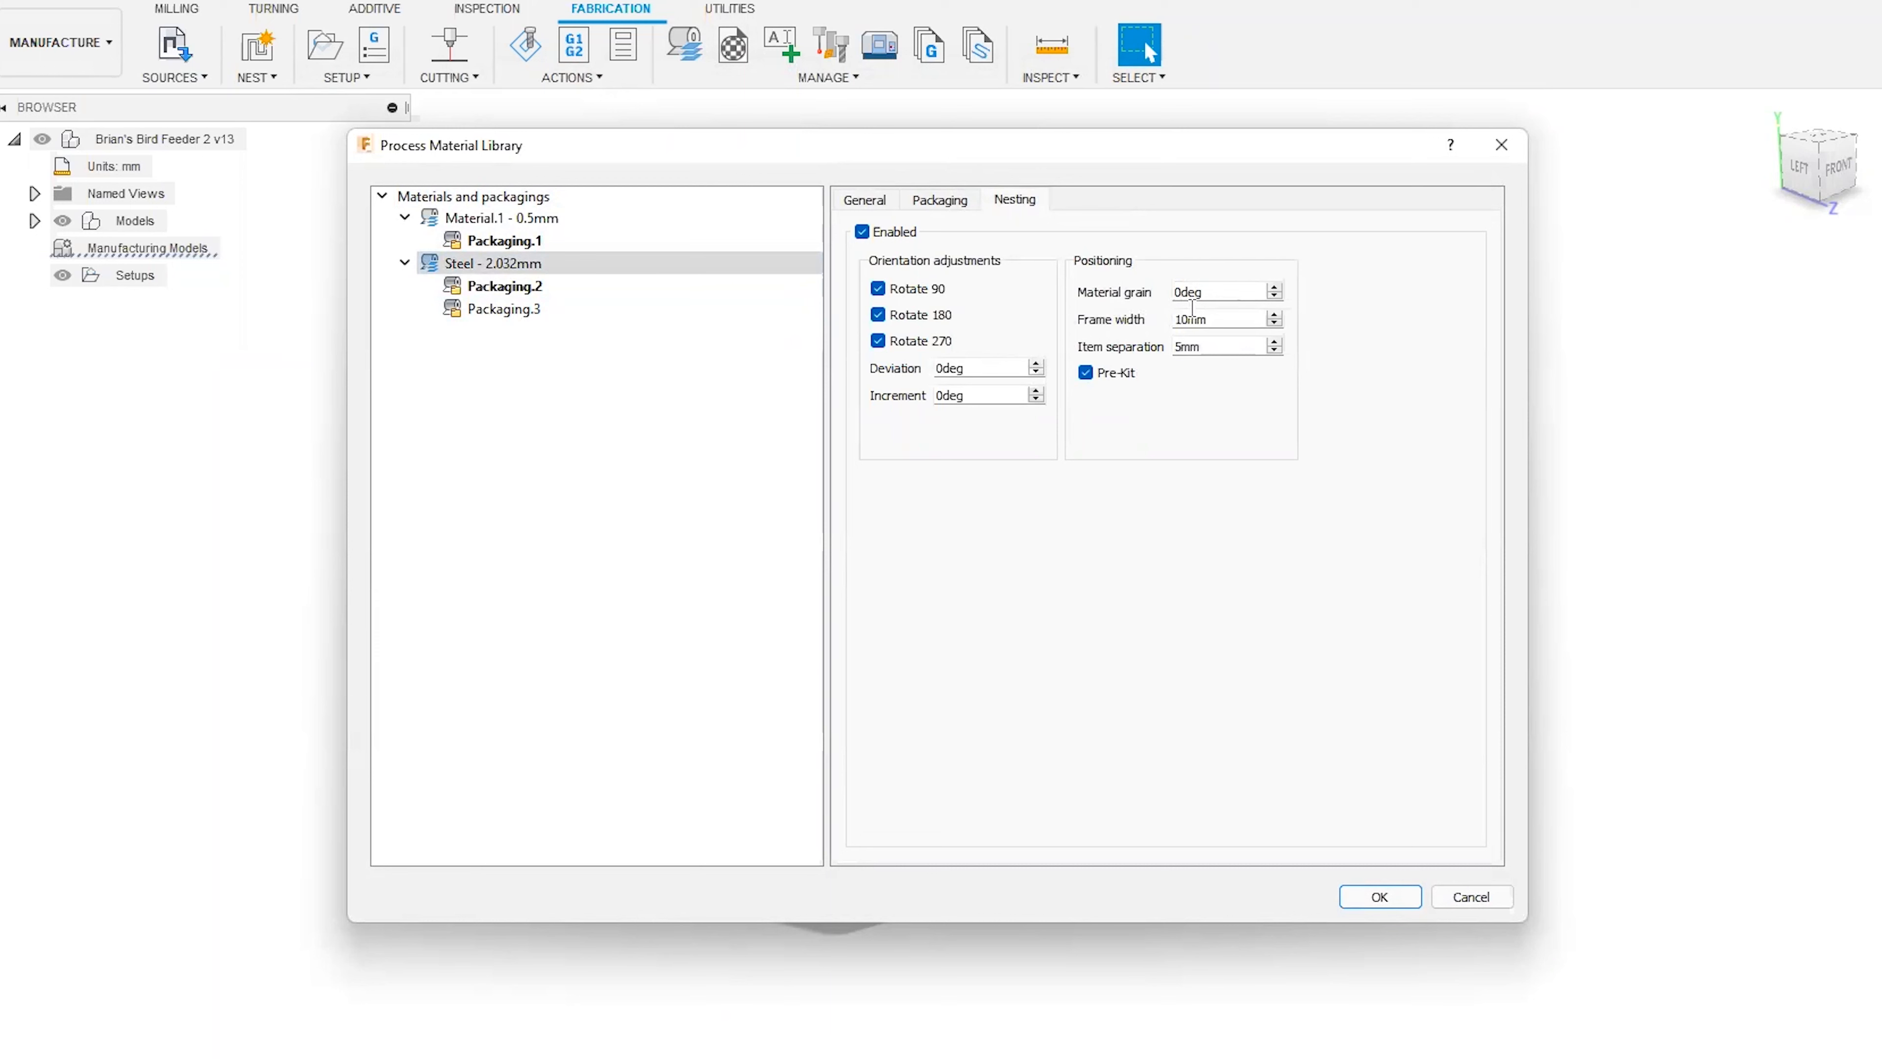
left_click_drag(1215, 318, 1156, 324)
left_click(1213, 319)
left_click_drag(1213, 319, 1132, 317)
left_click(1224, 345)
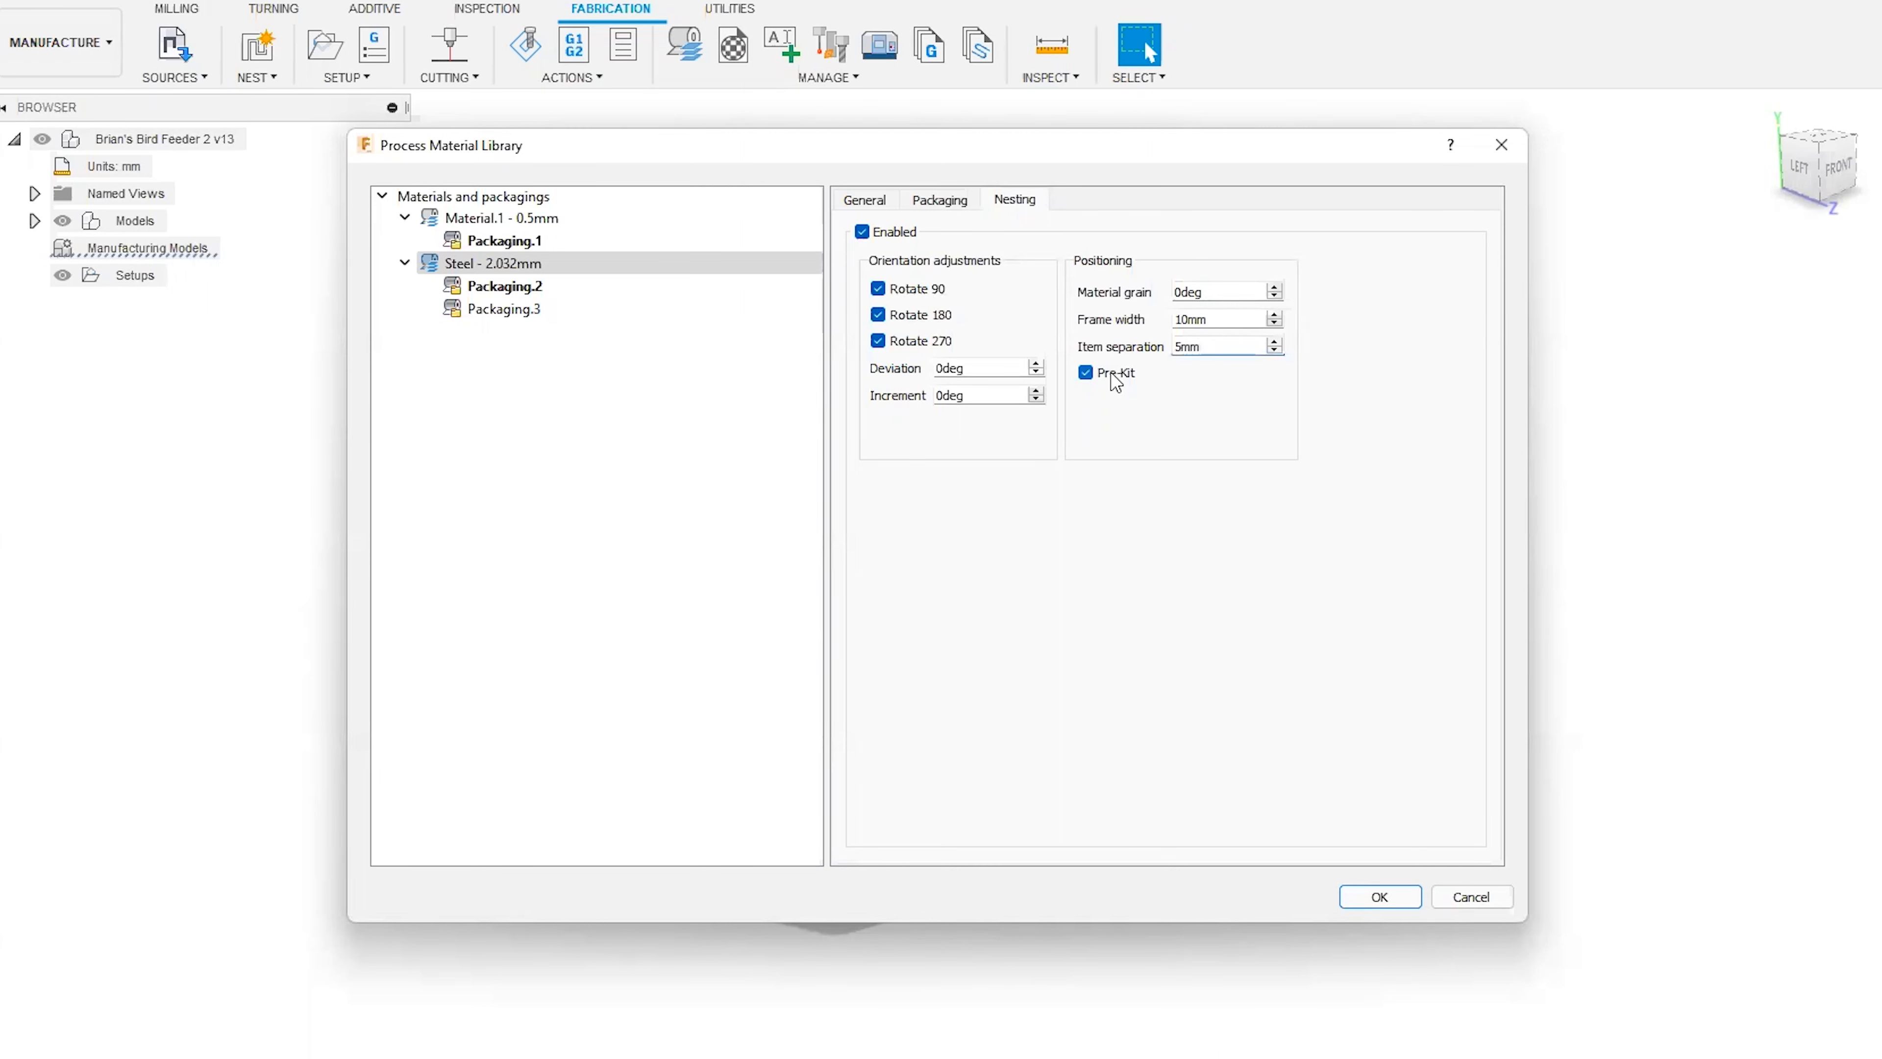
mouse_move(1110, 372)
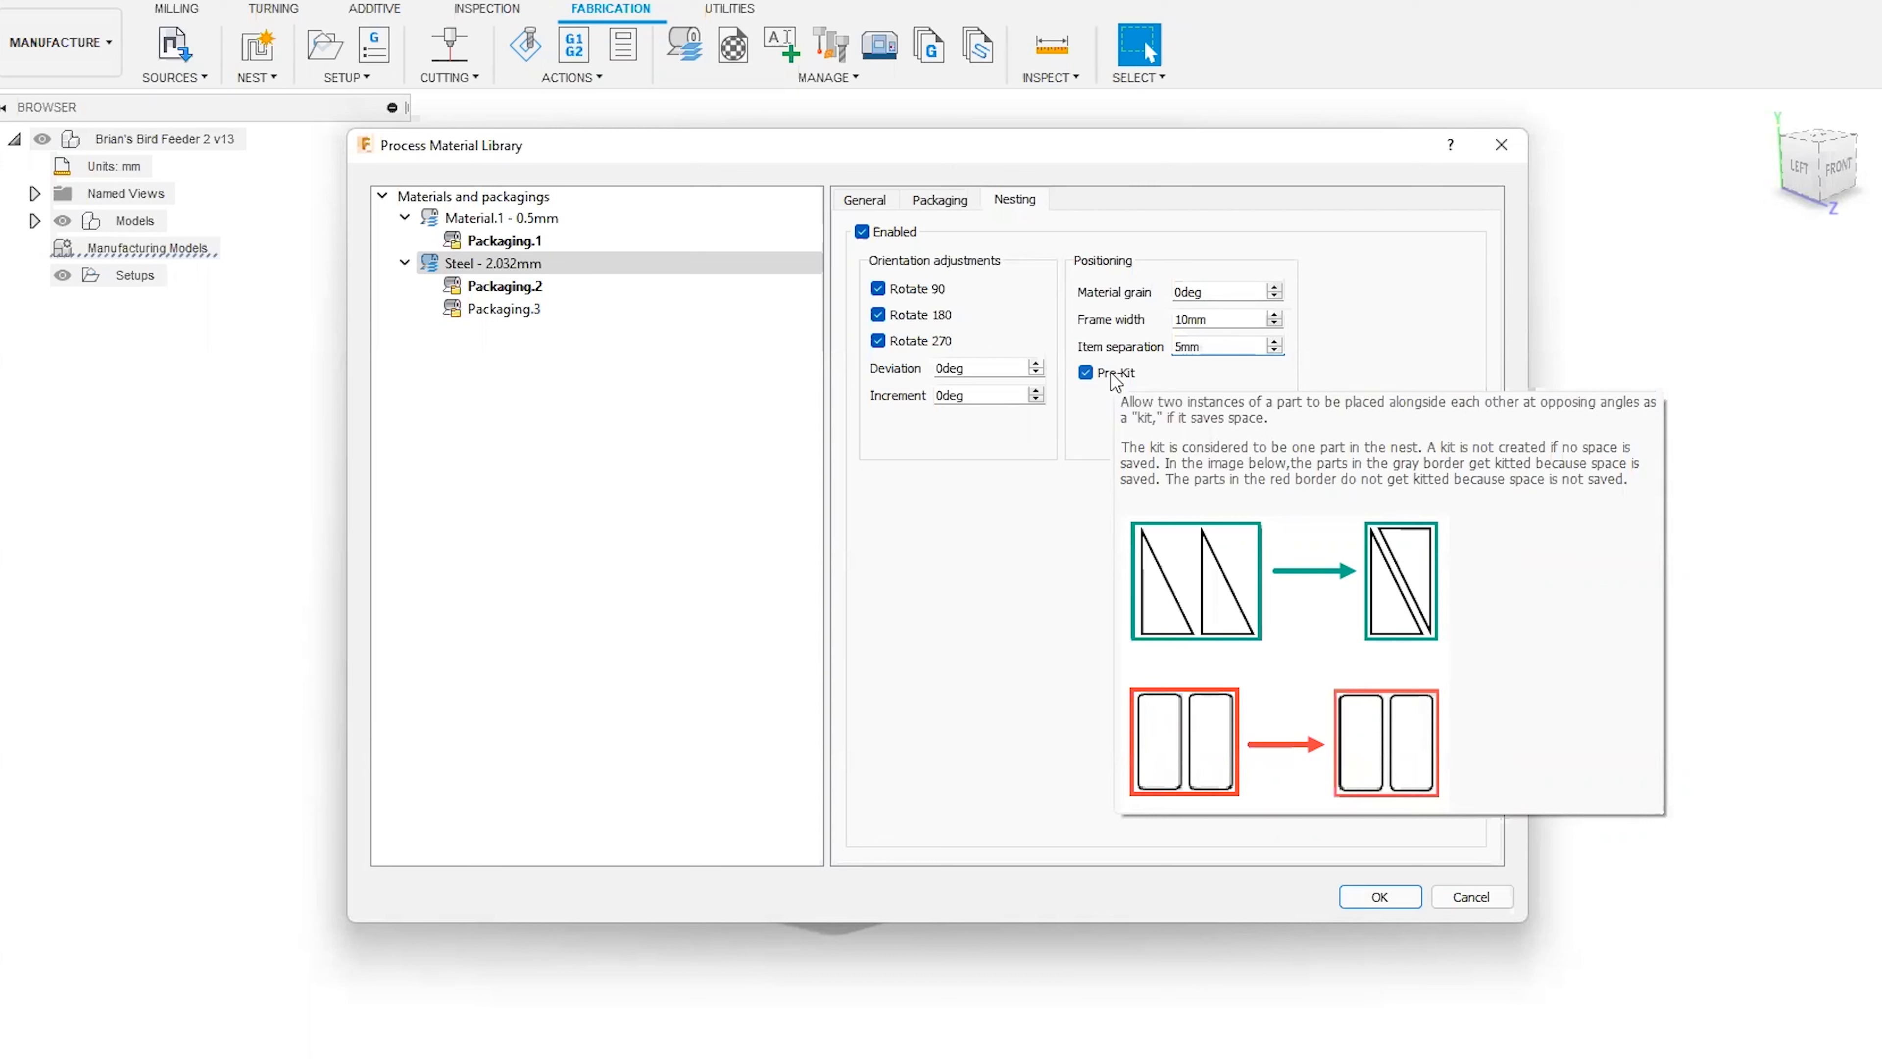
Review the material list and Packaging.2 of the steel, and close the Process Material Library.
left_click(491, 197)
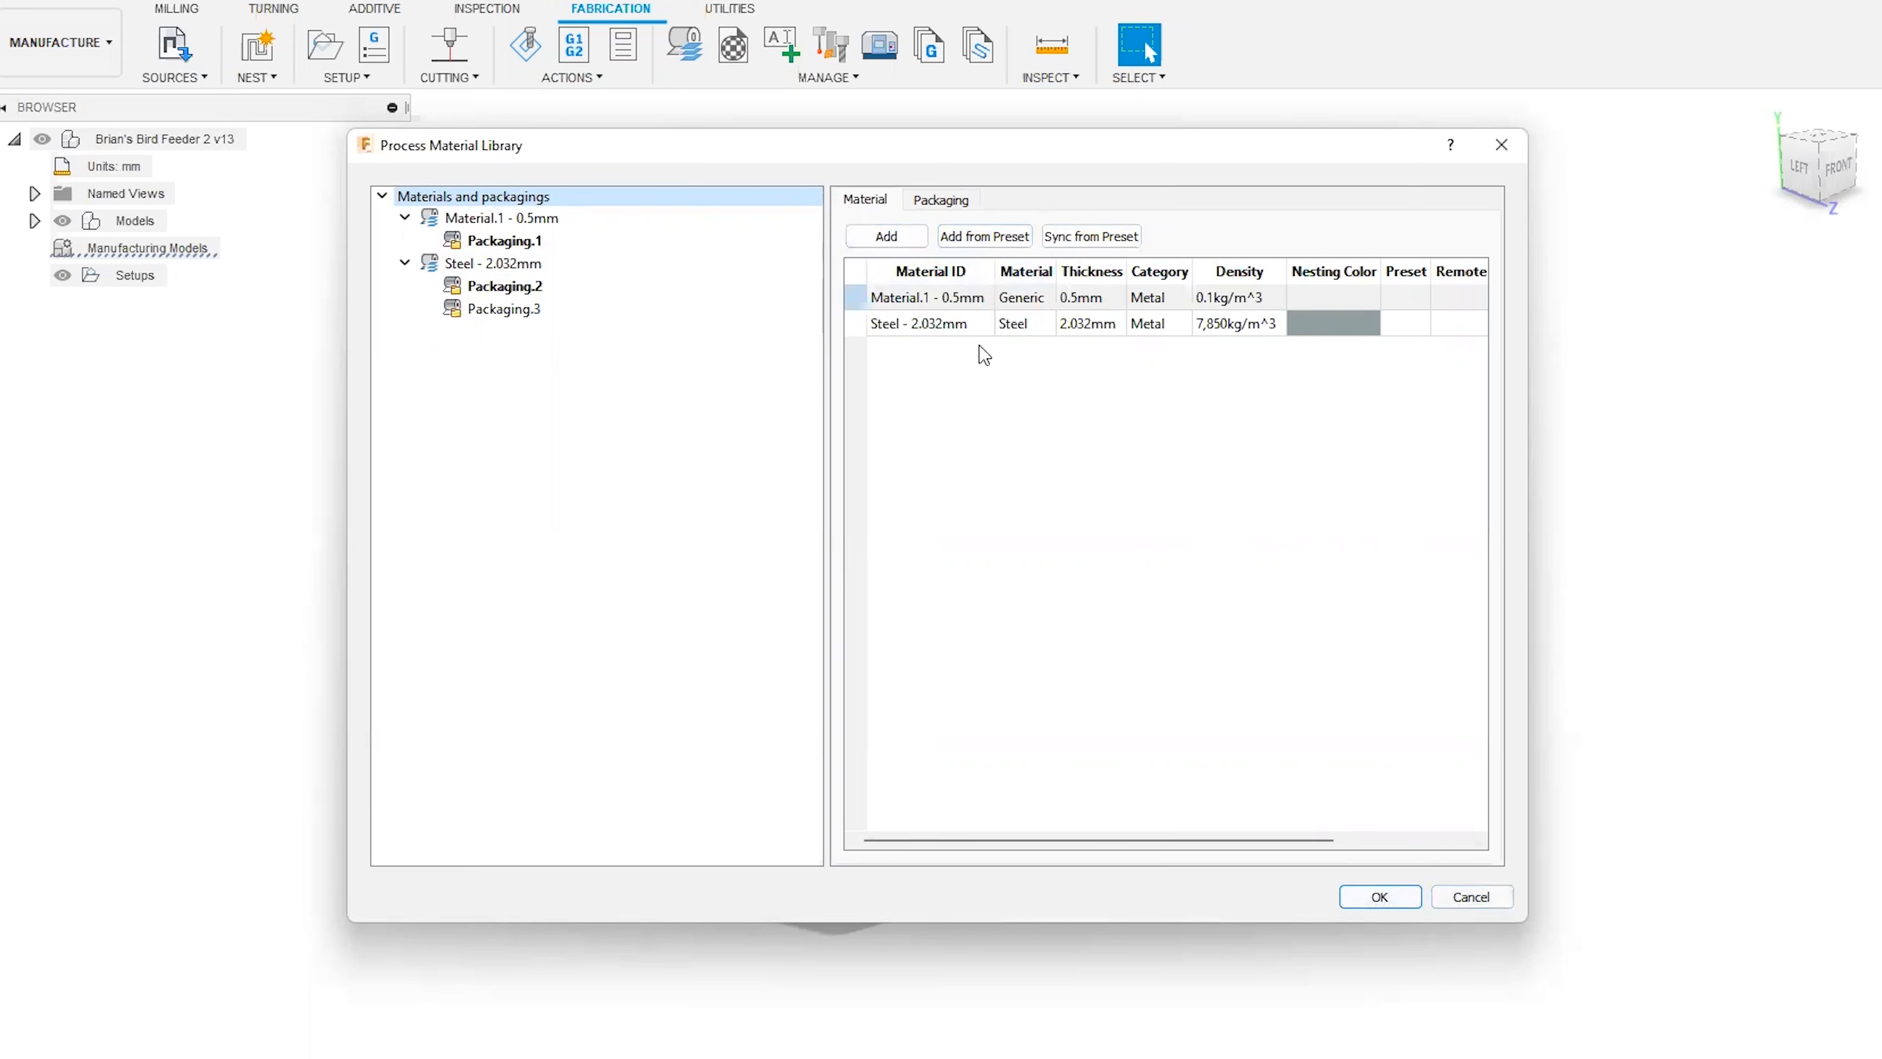
left_click(1348, 896)
left_click(541, 289)
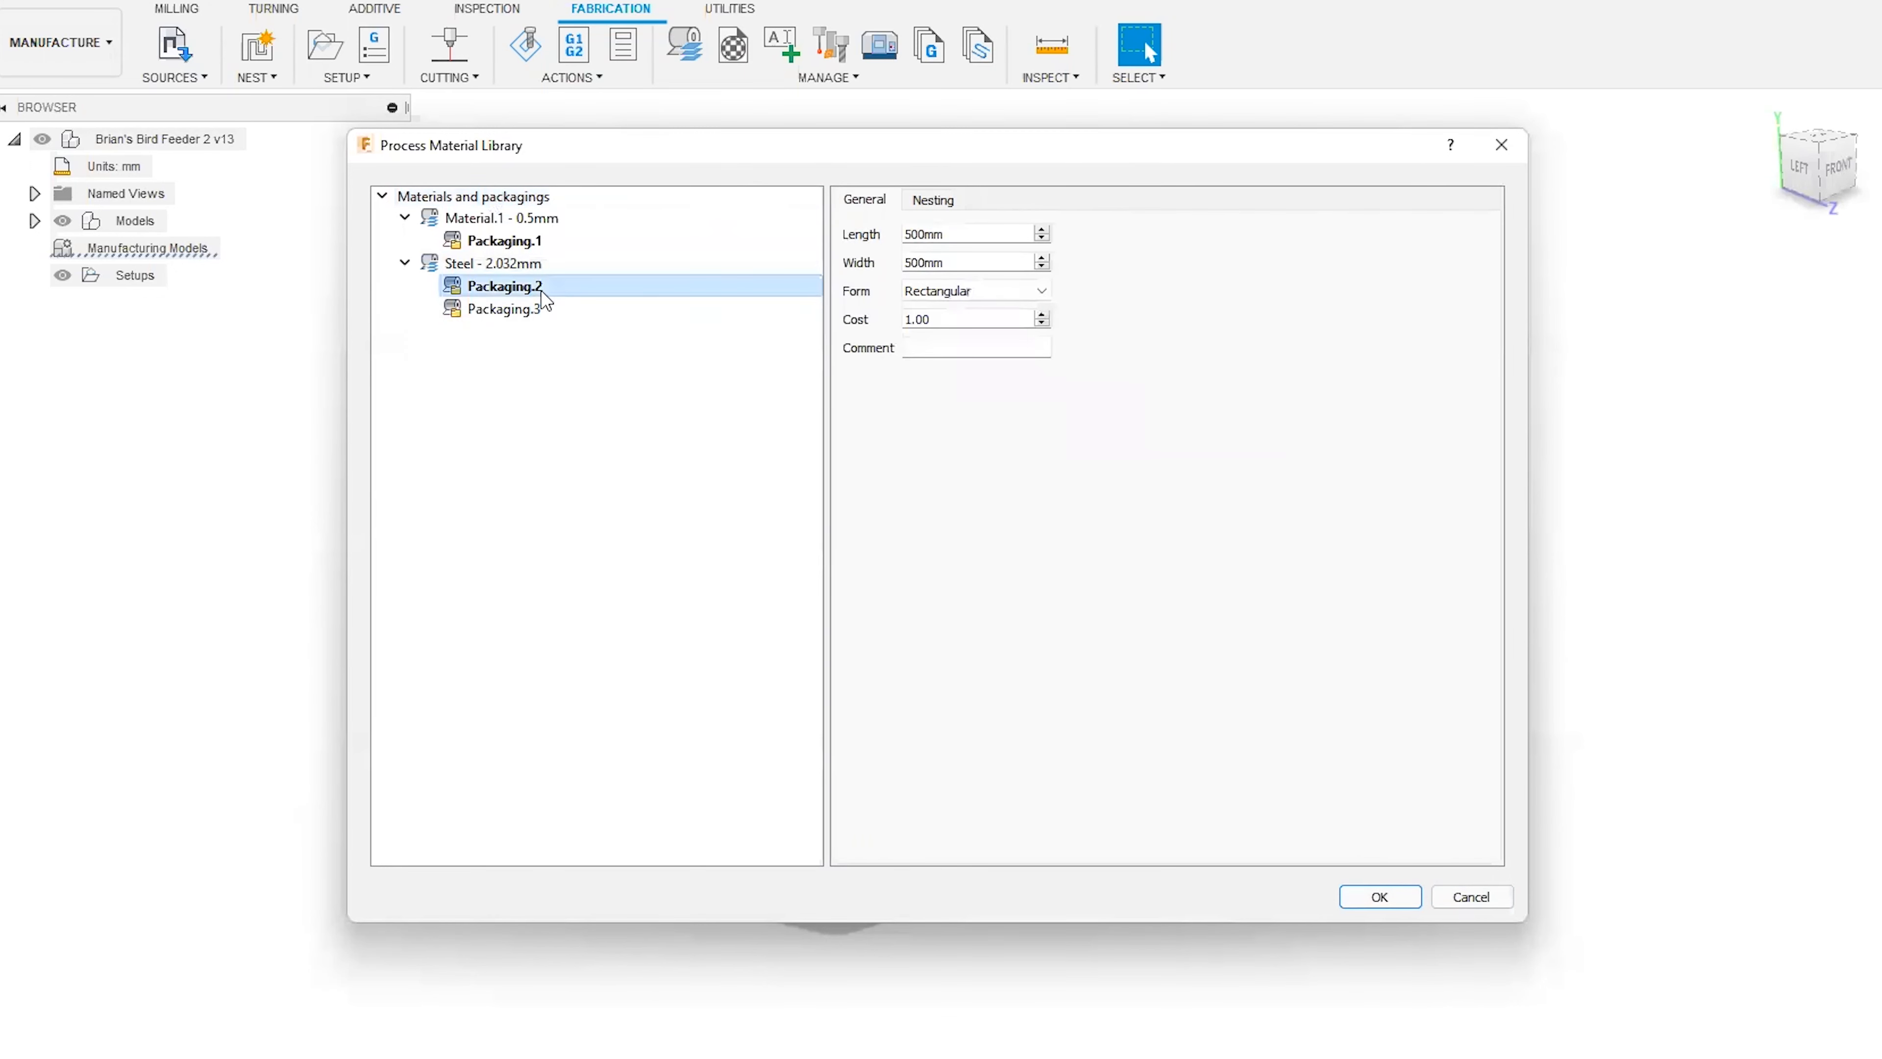
left_click(537, 264)
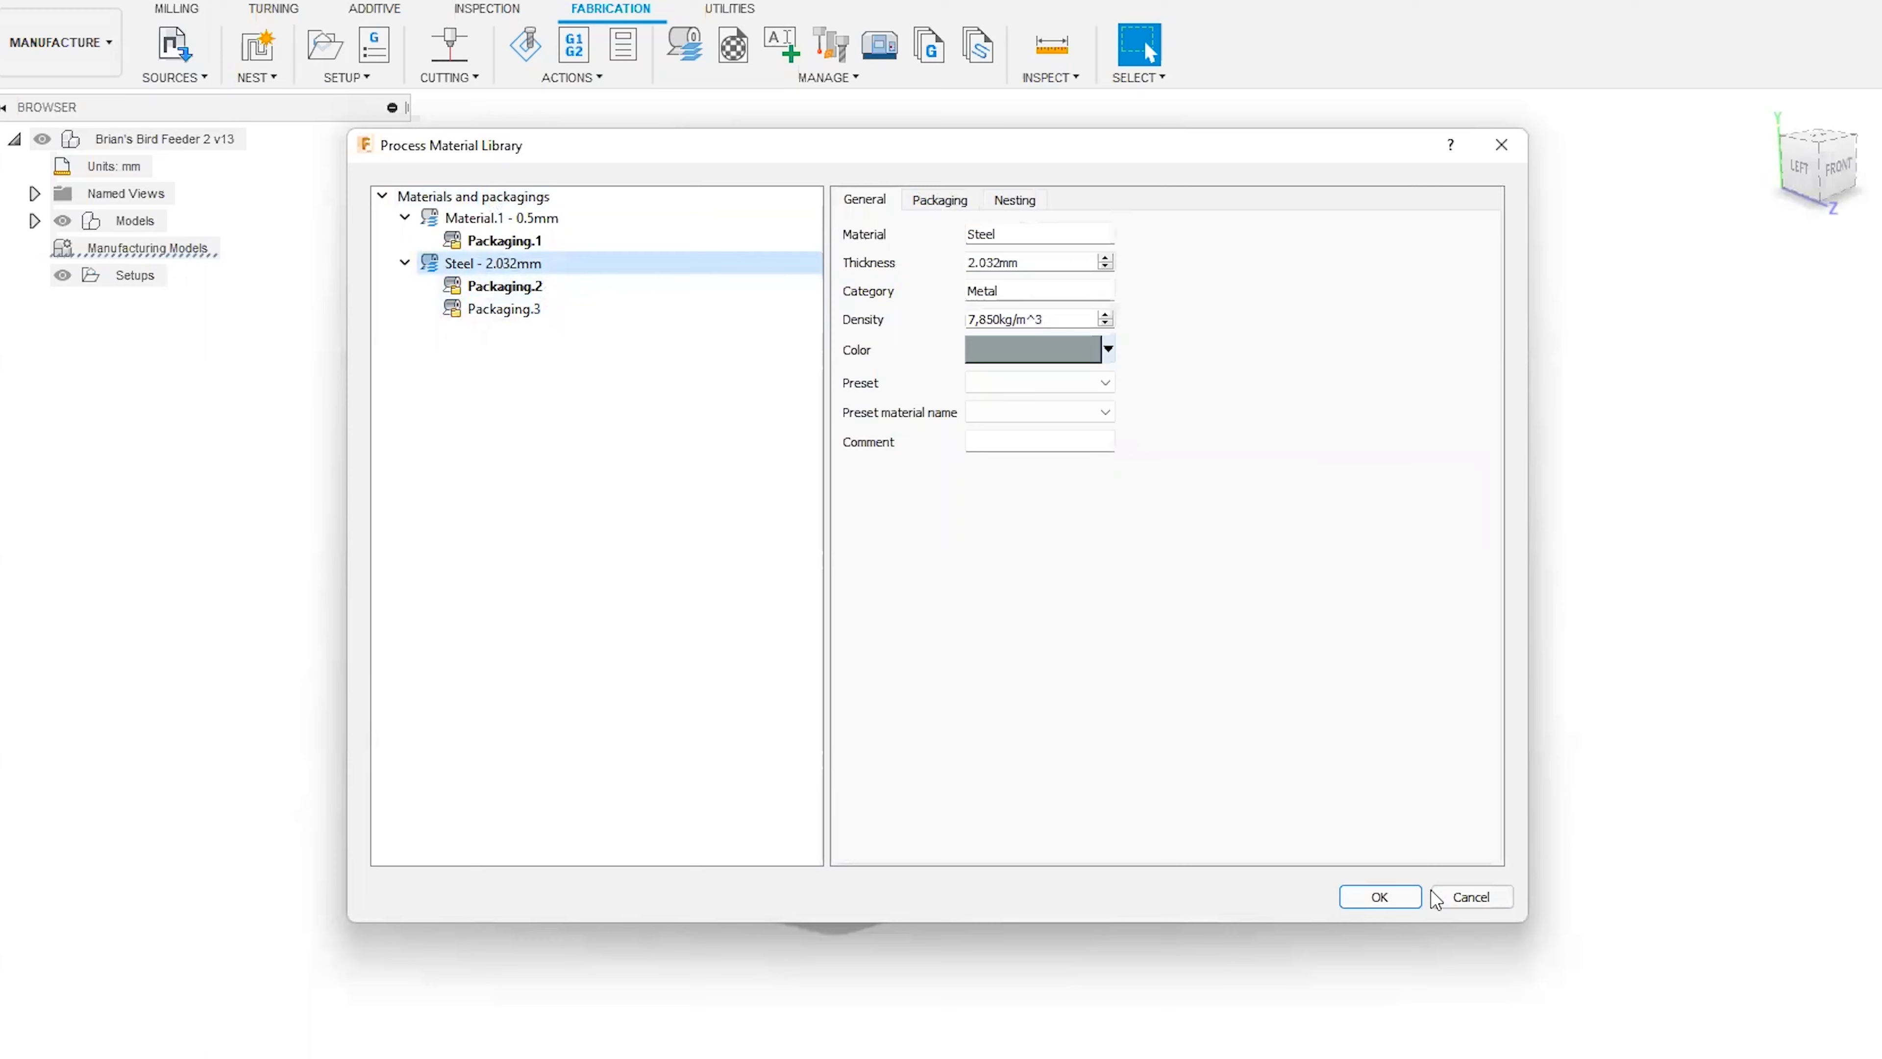
left_click(1412, 897)
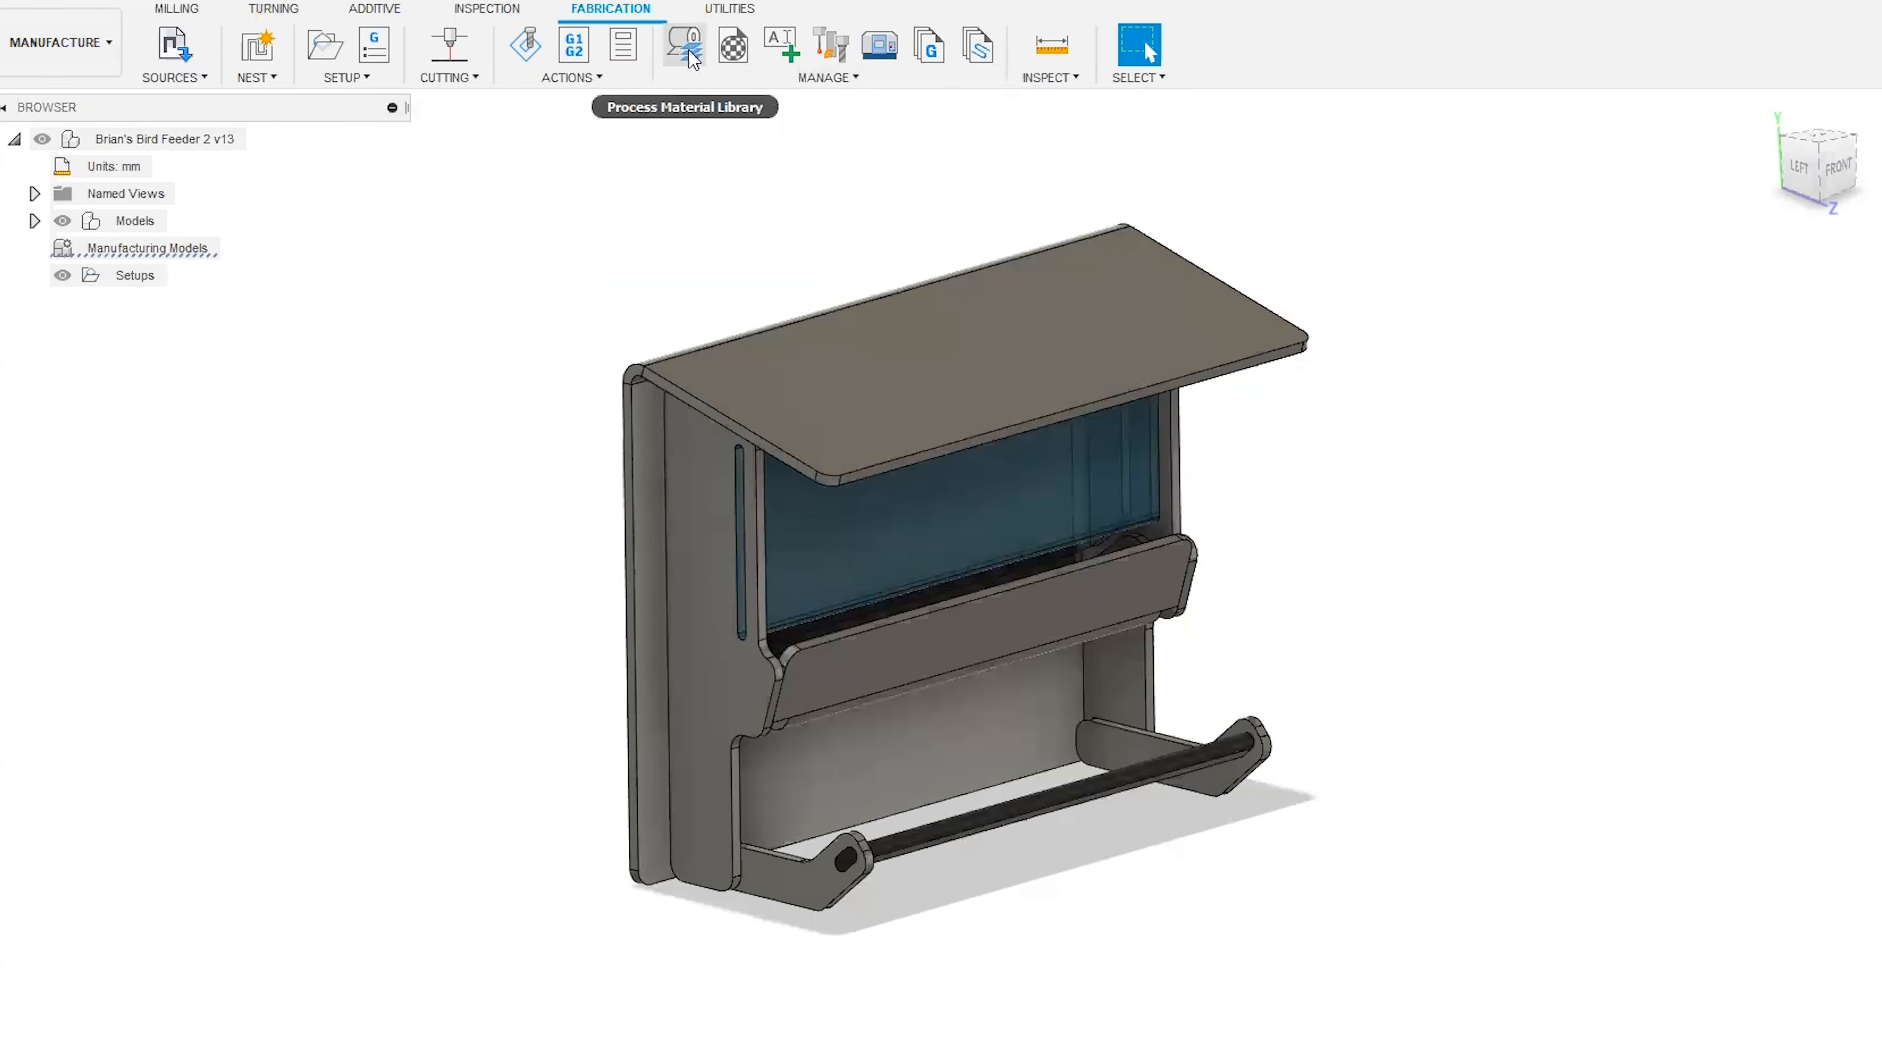
Create a material and packaging preset named Test 3 from the current document, keeping Test 1 as the default preset.
left_click(687, 79)
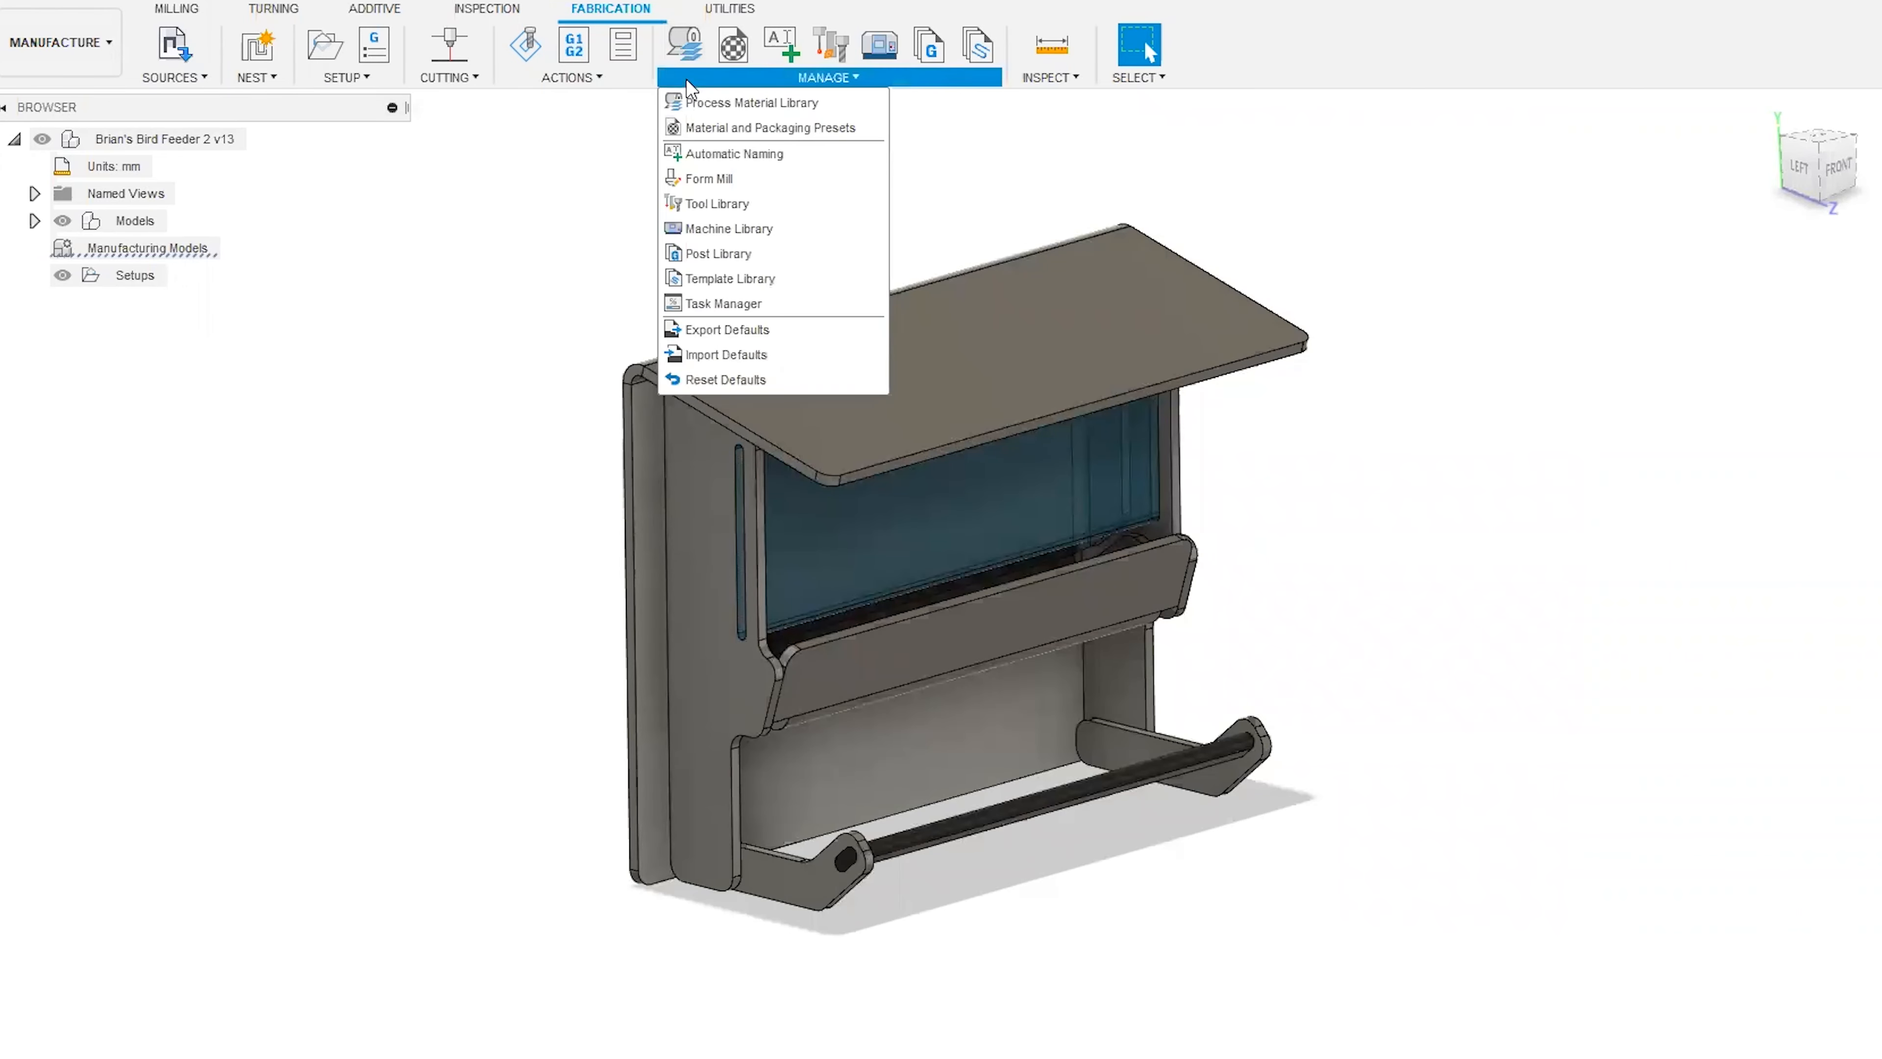
left_click(701, 133)
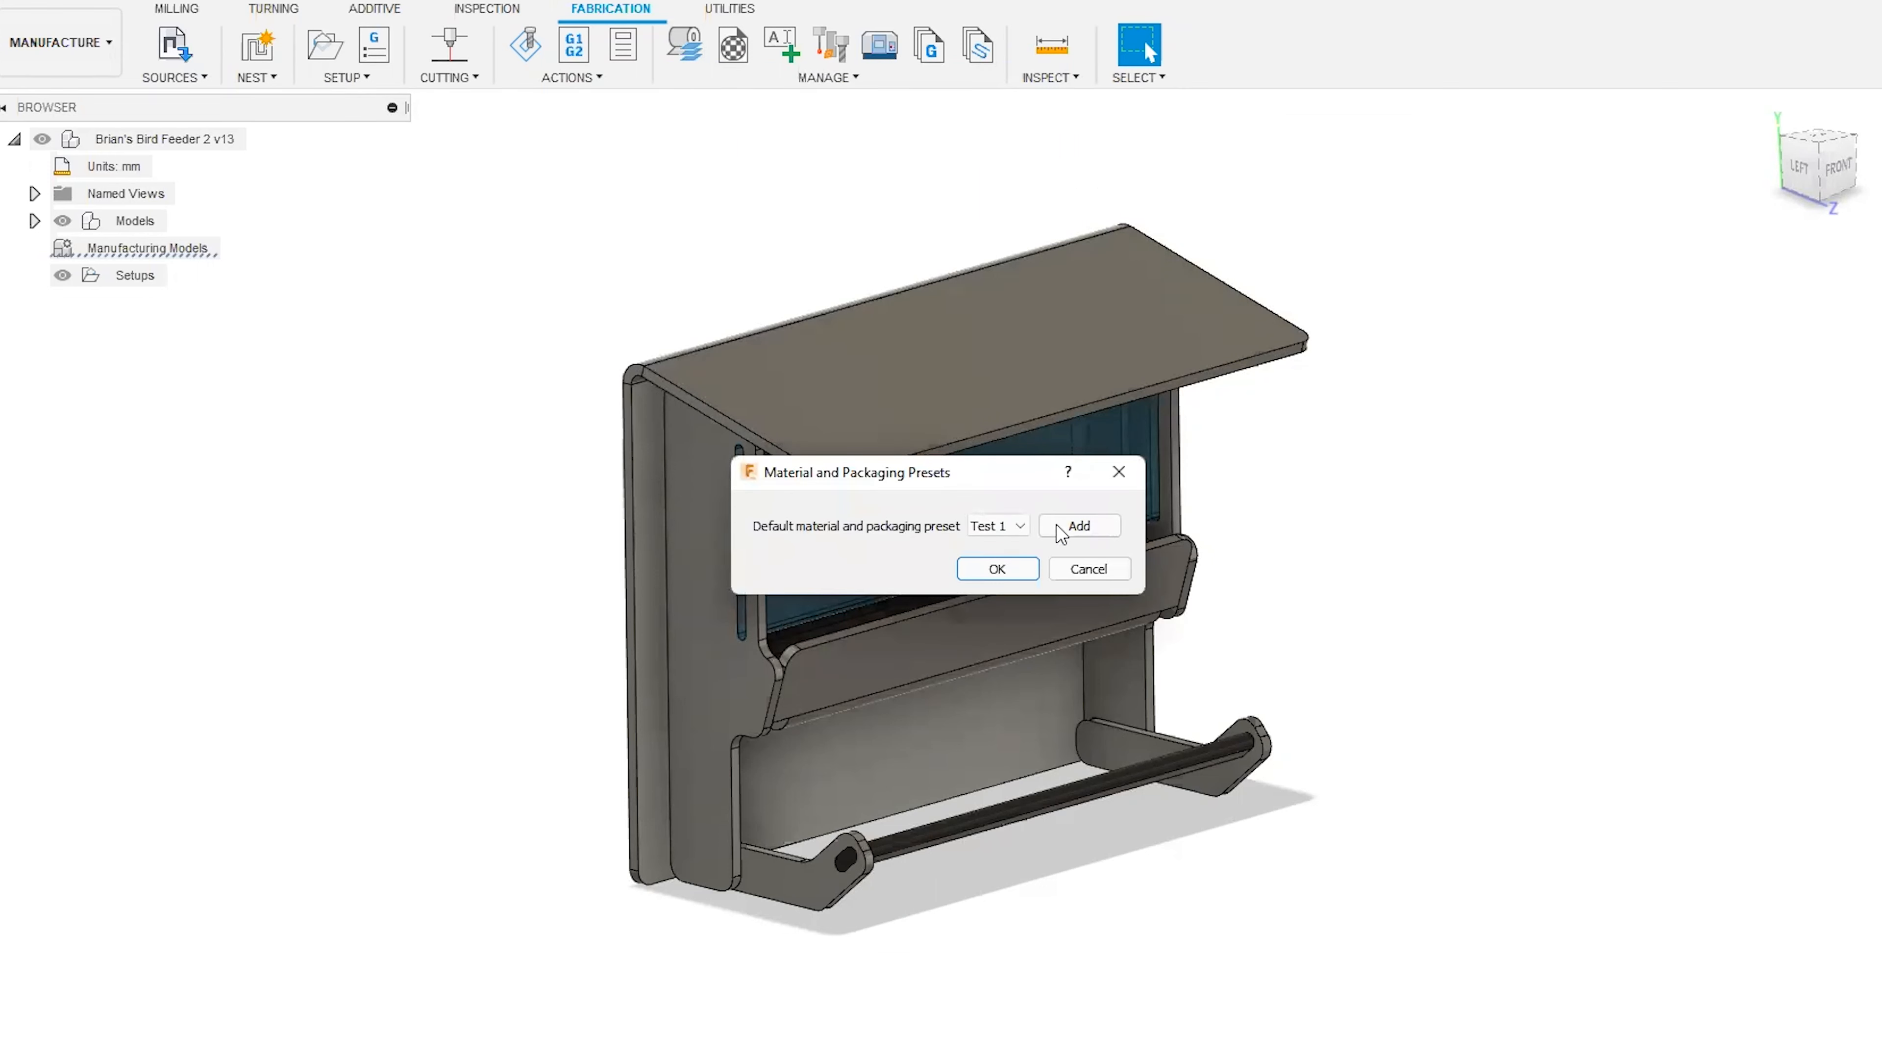
left_click(1062, 528)
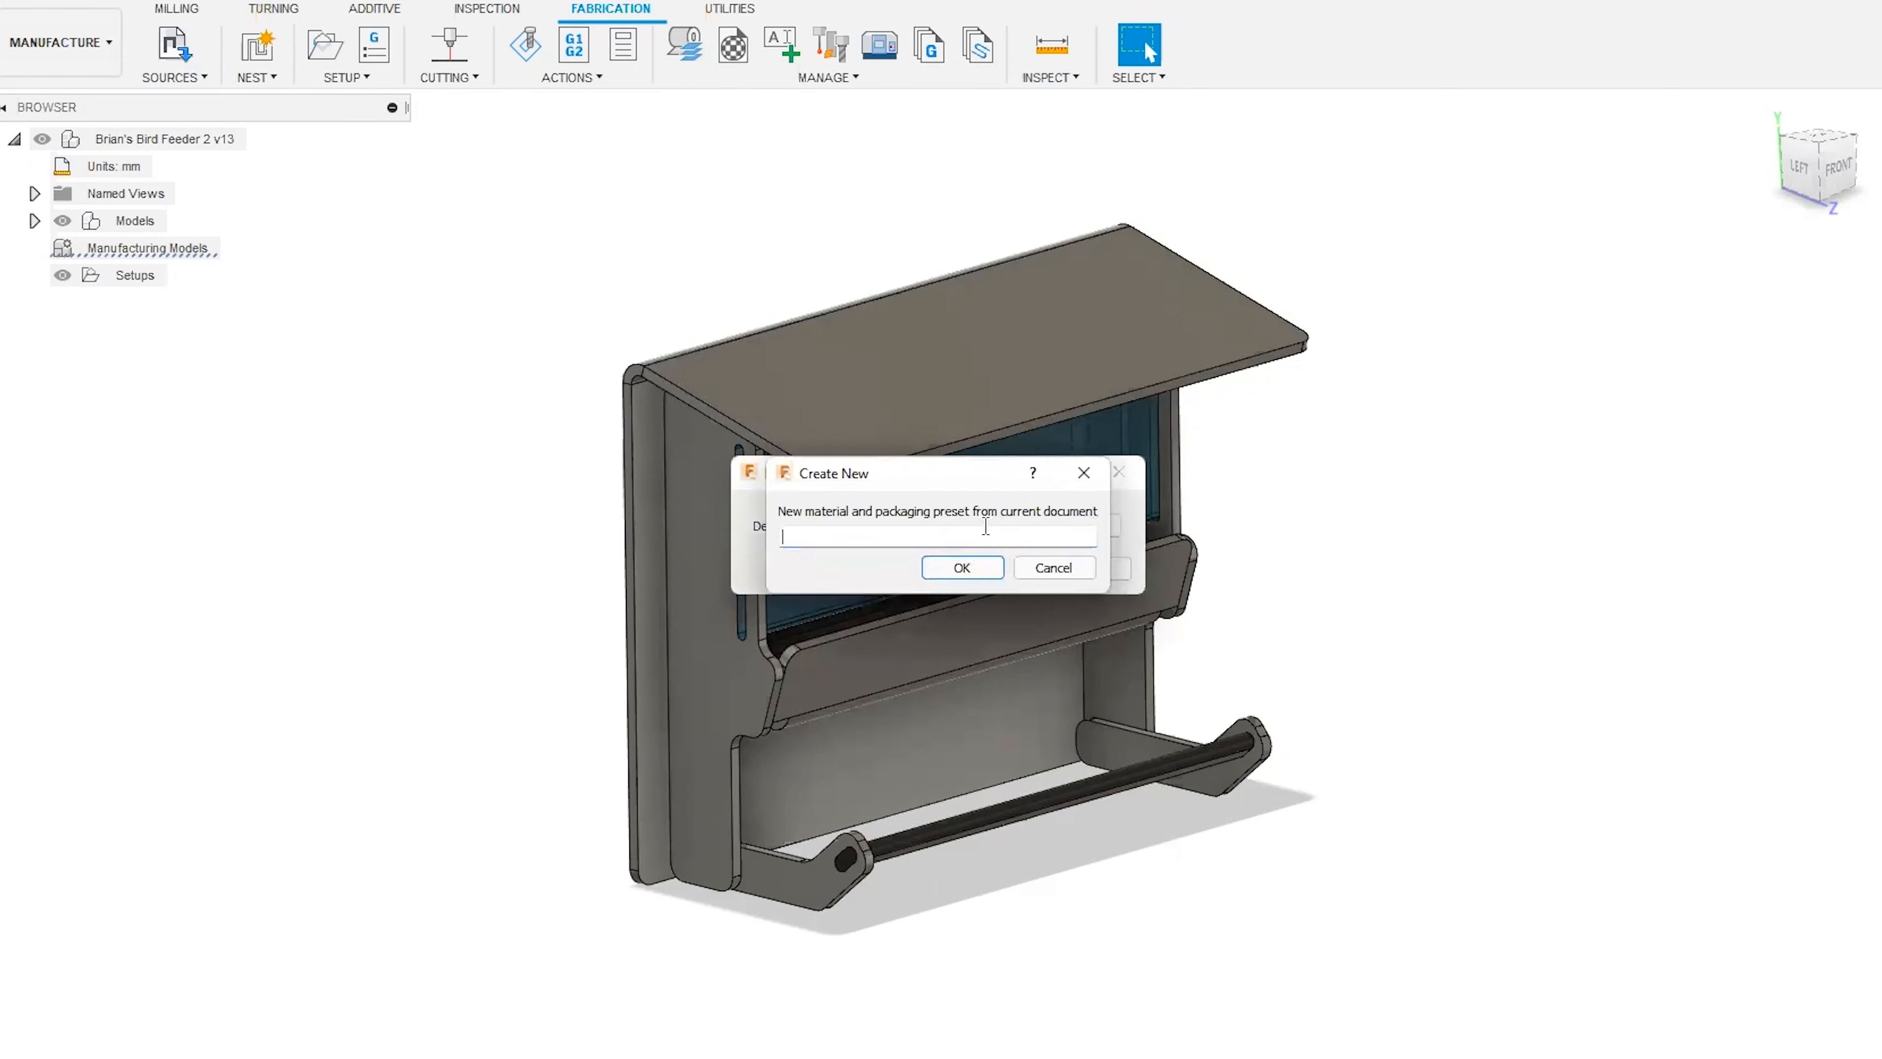
type("Test 3")
left_click(963, 568)
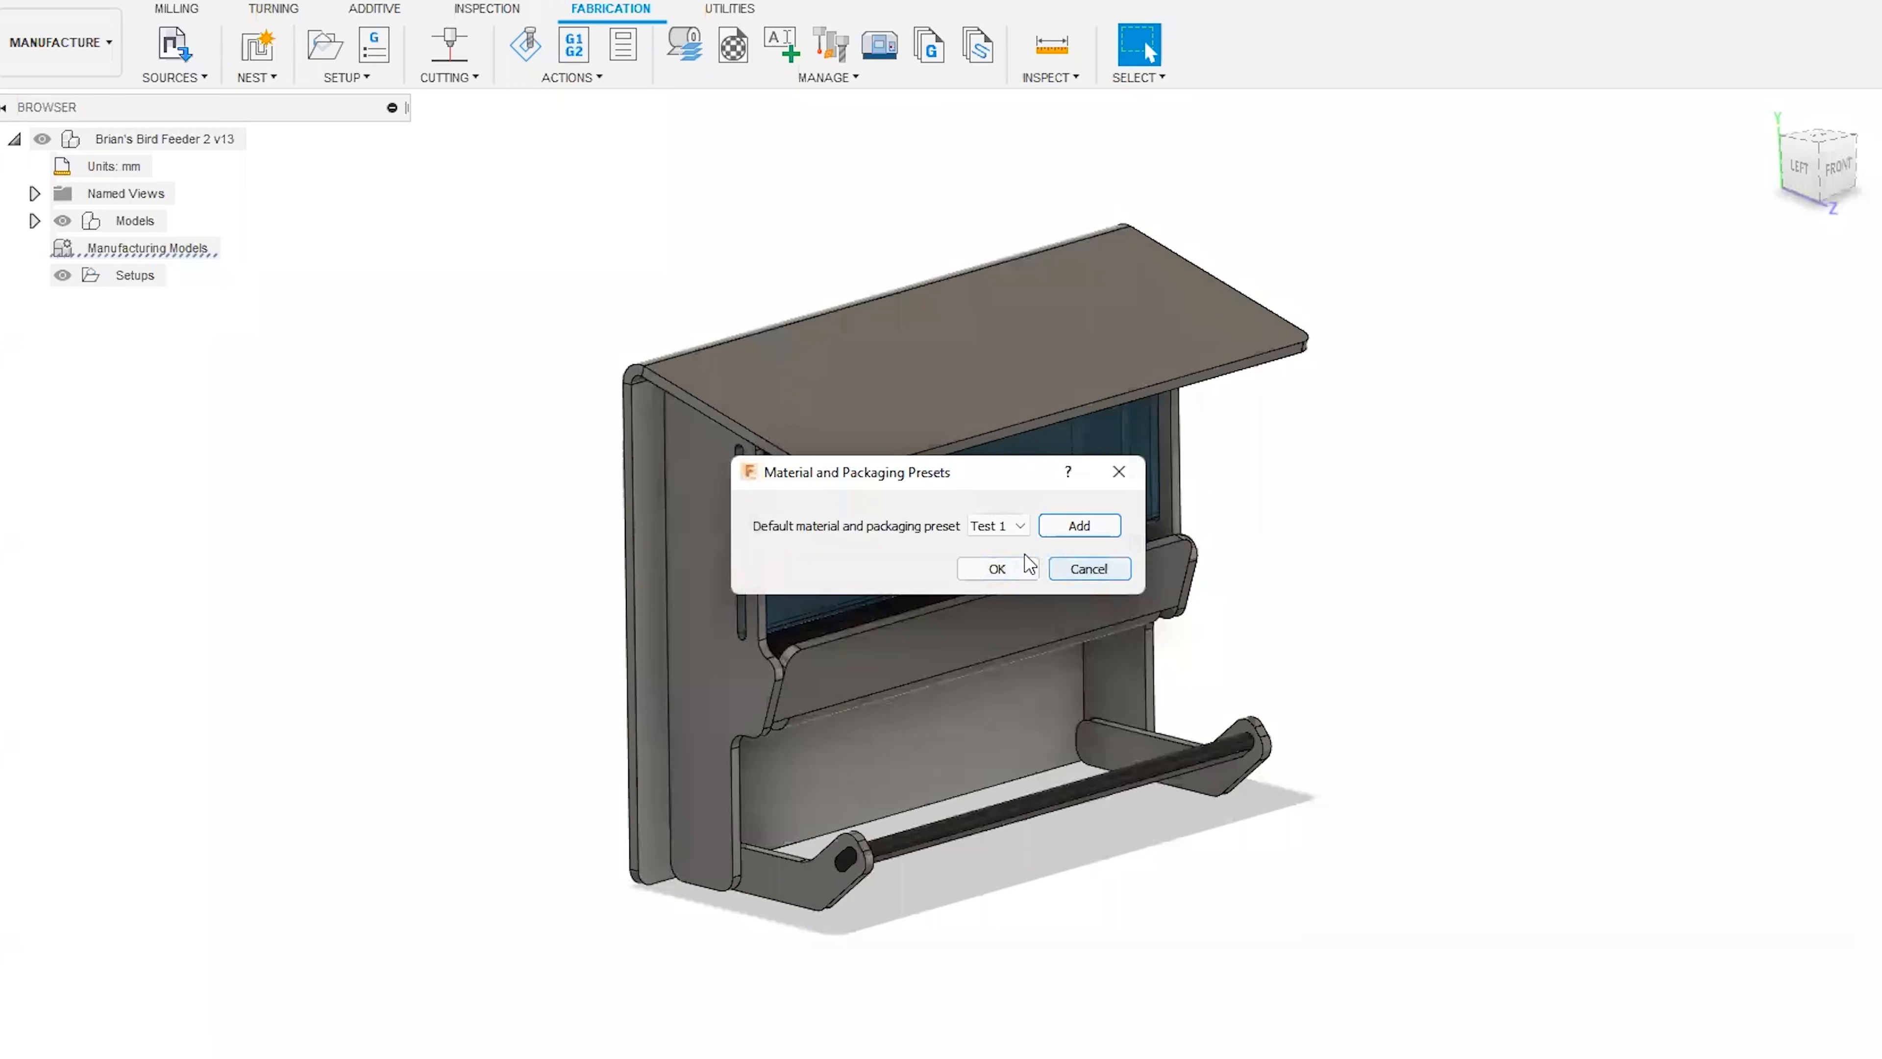
left_click(1004, 568)
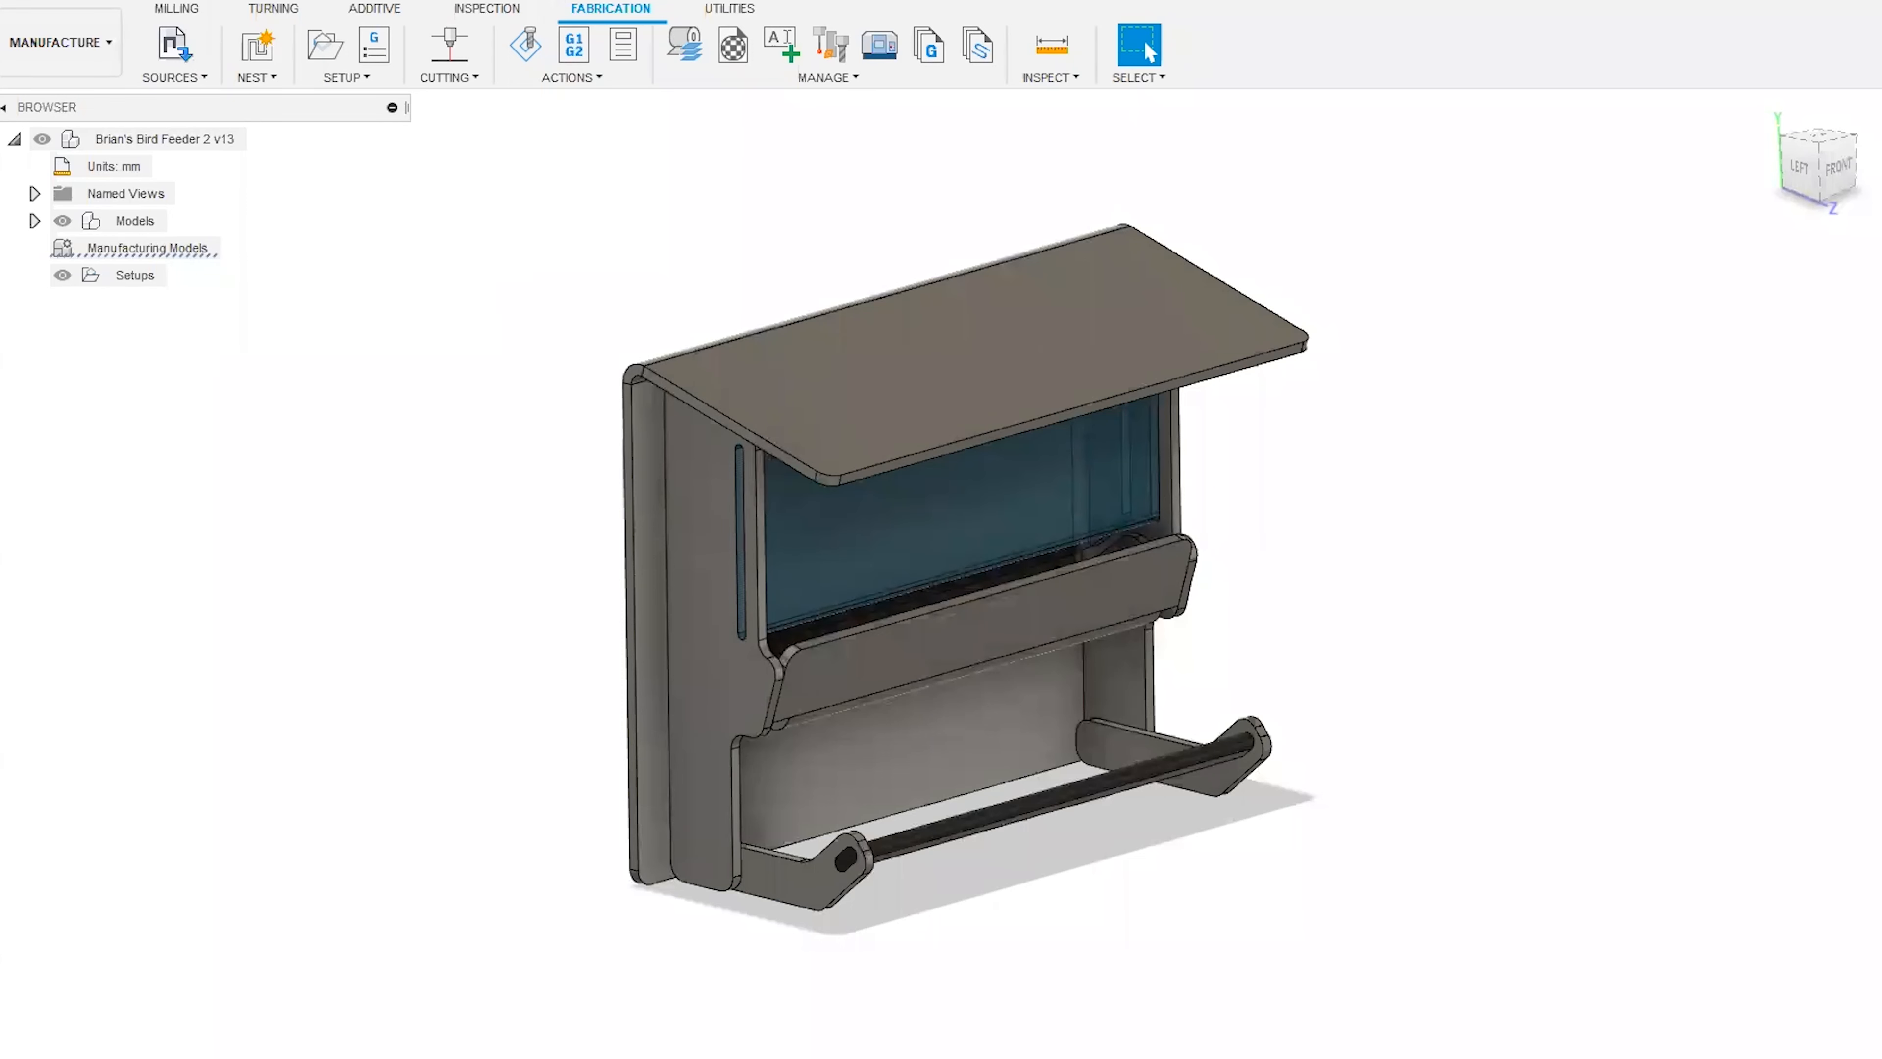
Find the Test 3 preset file in the NestMaterials folder of the Assets library and return to the Assets folder list.
left_click(29, 7)
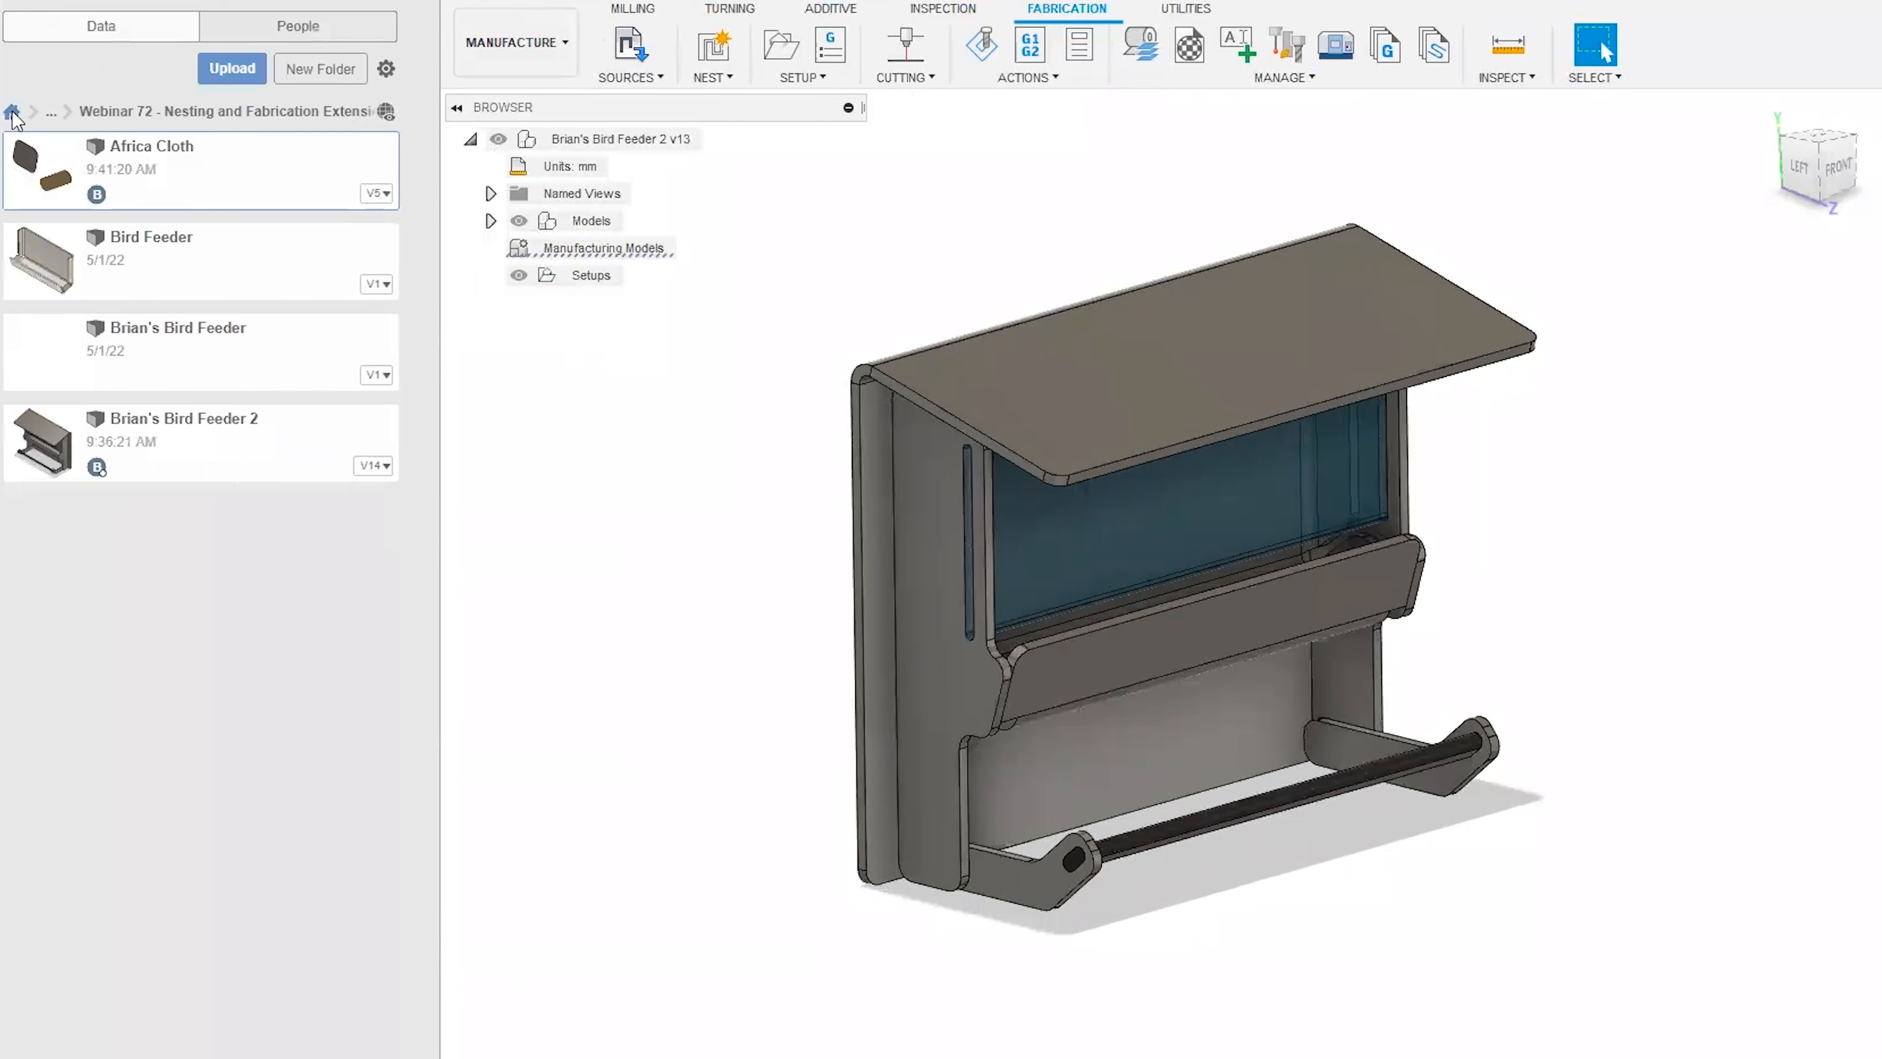
left_click(12, 111)
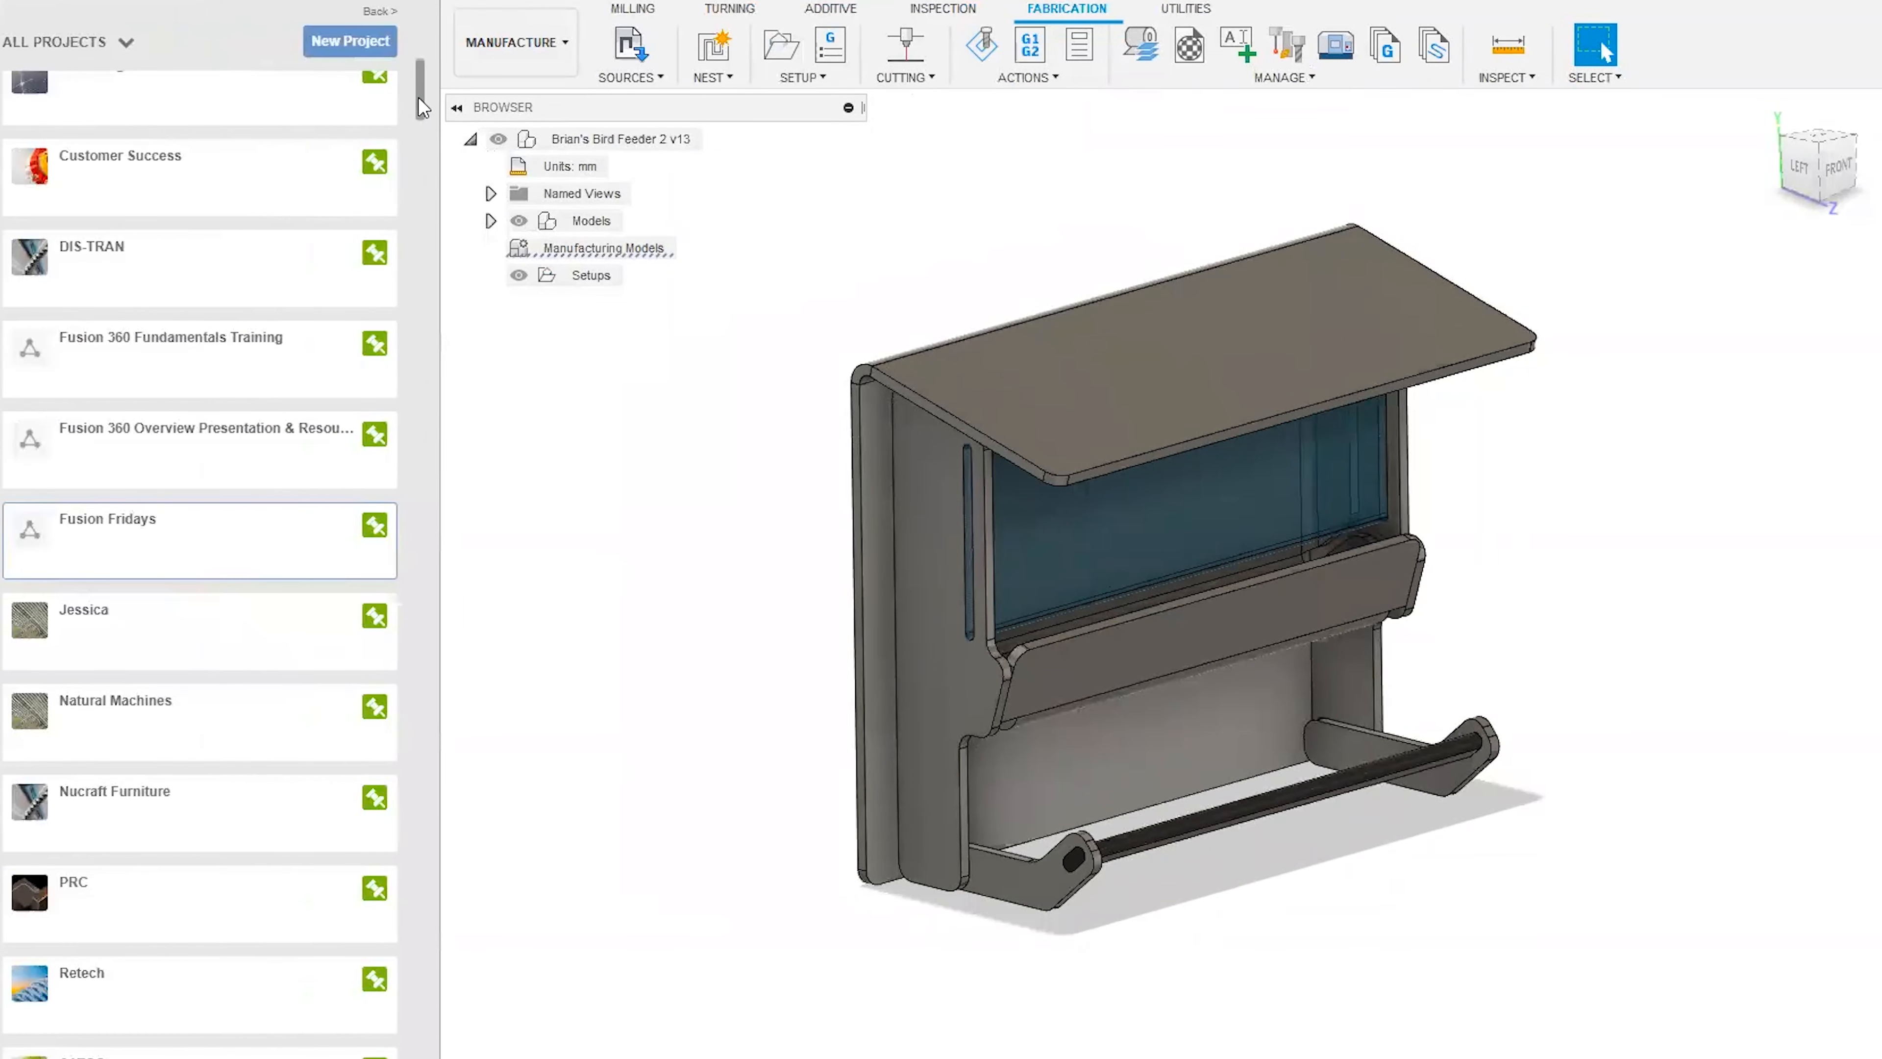
left_click_drag(423, 95, 420, 1053)
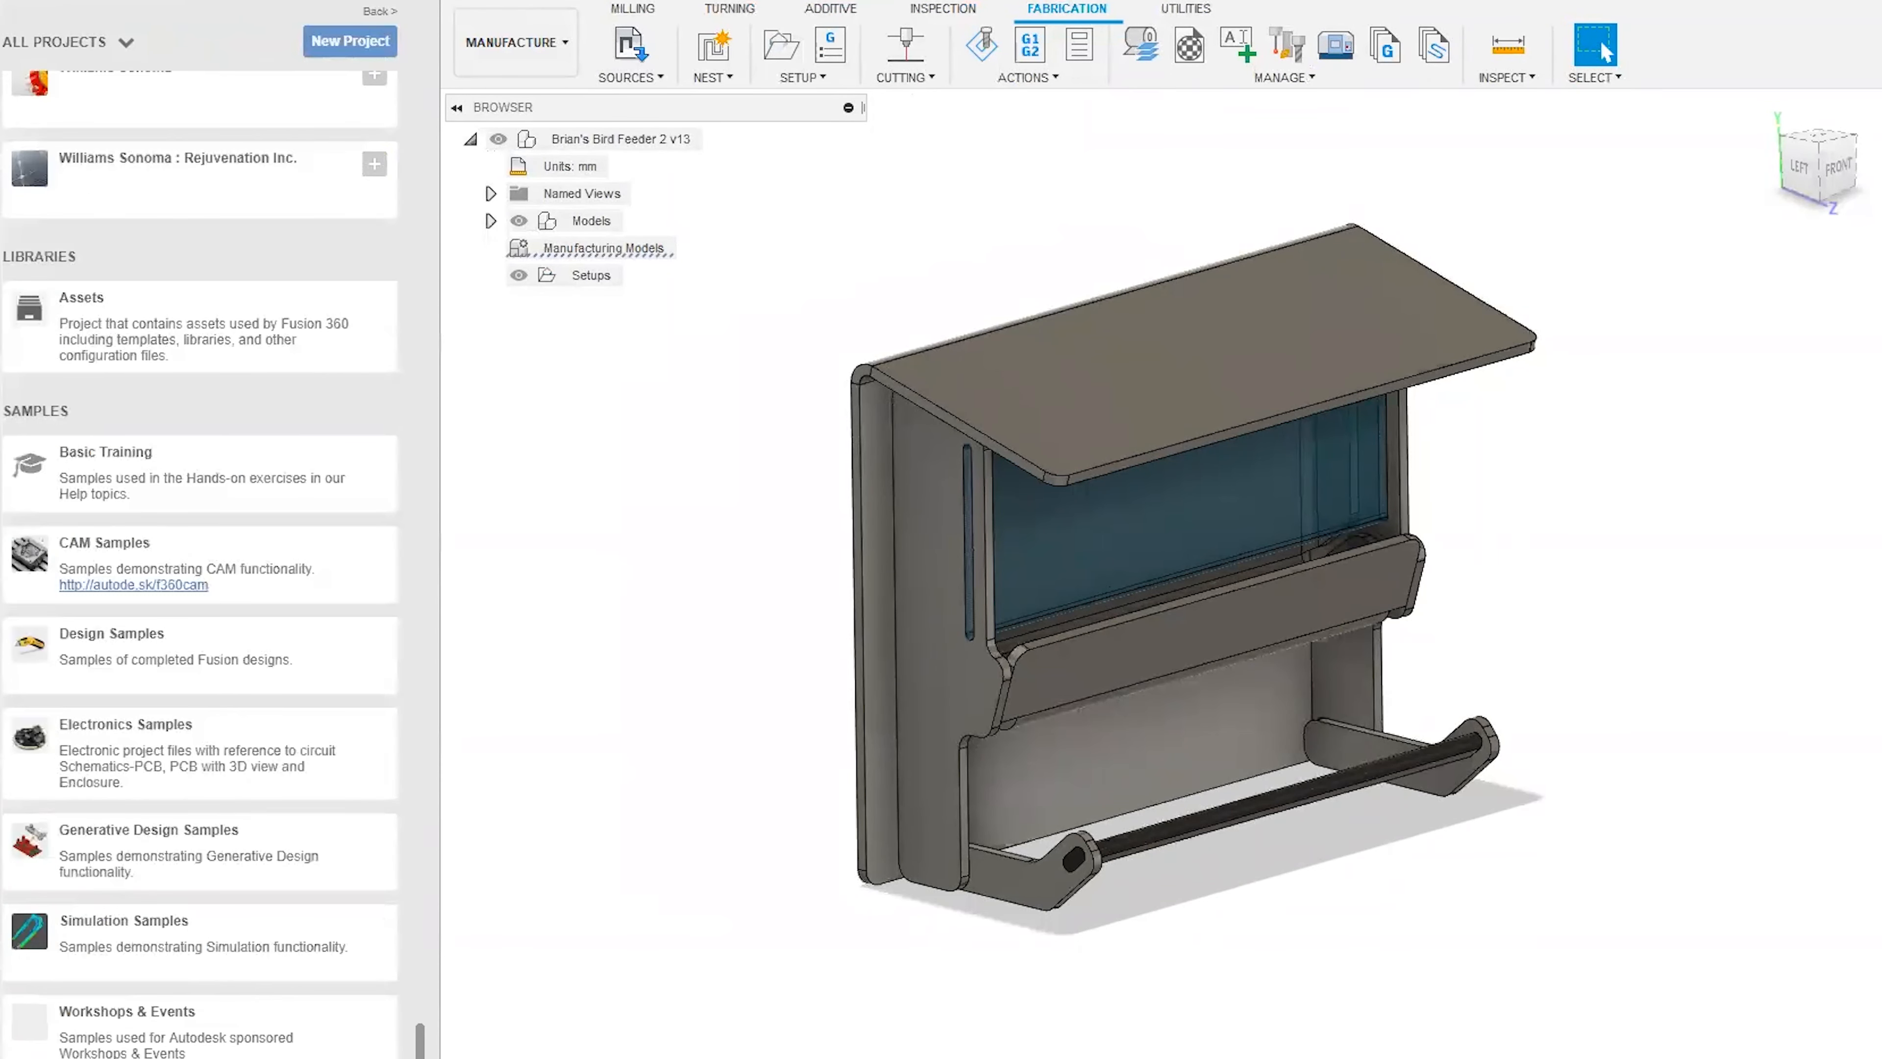
left_click(181, 318)
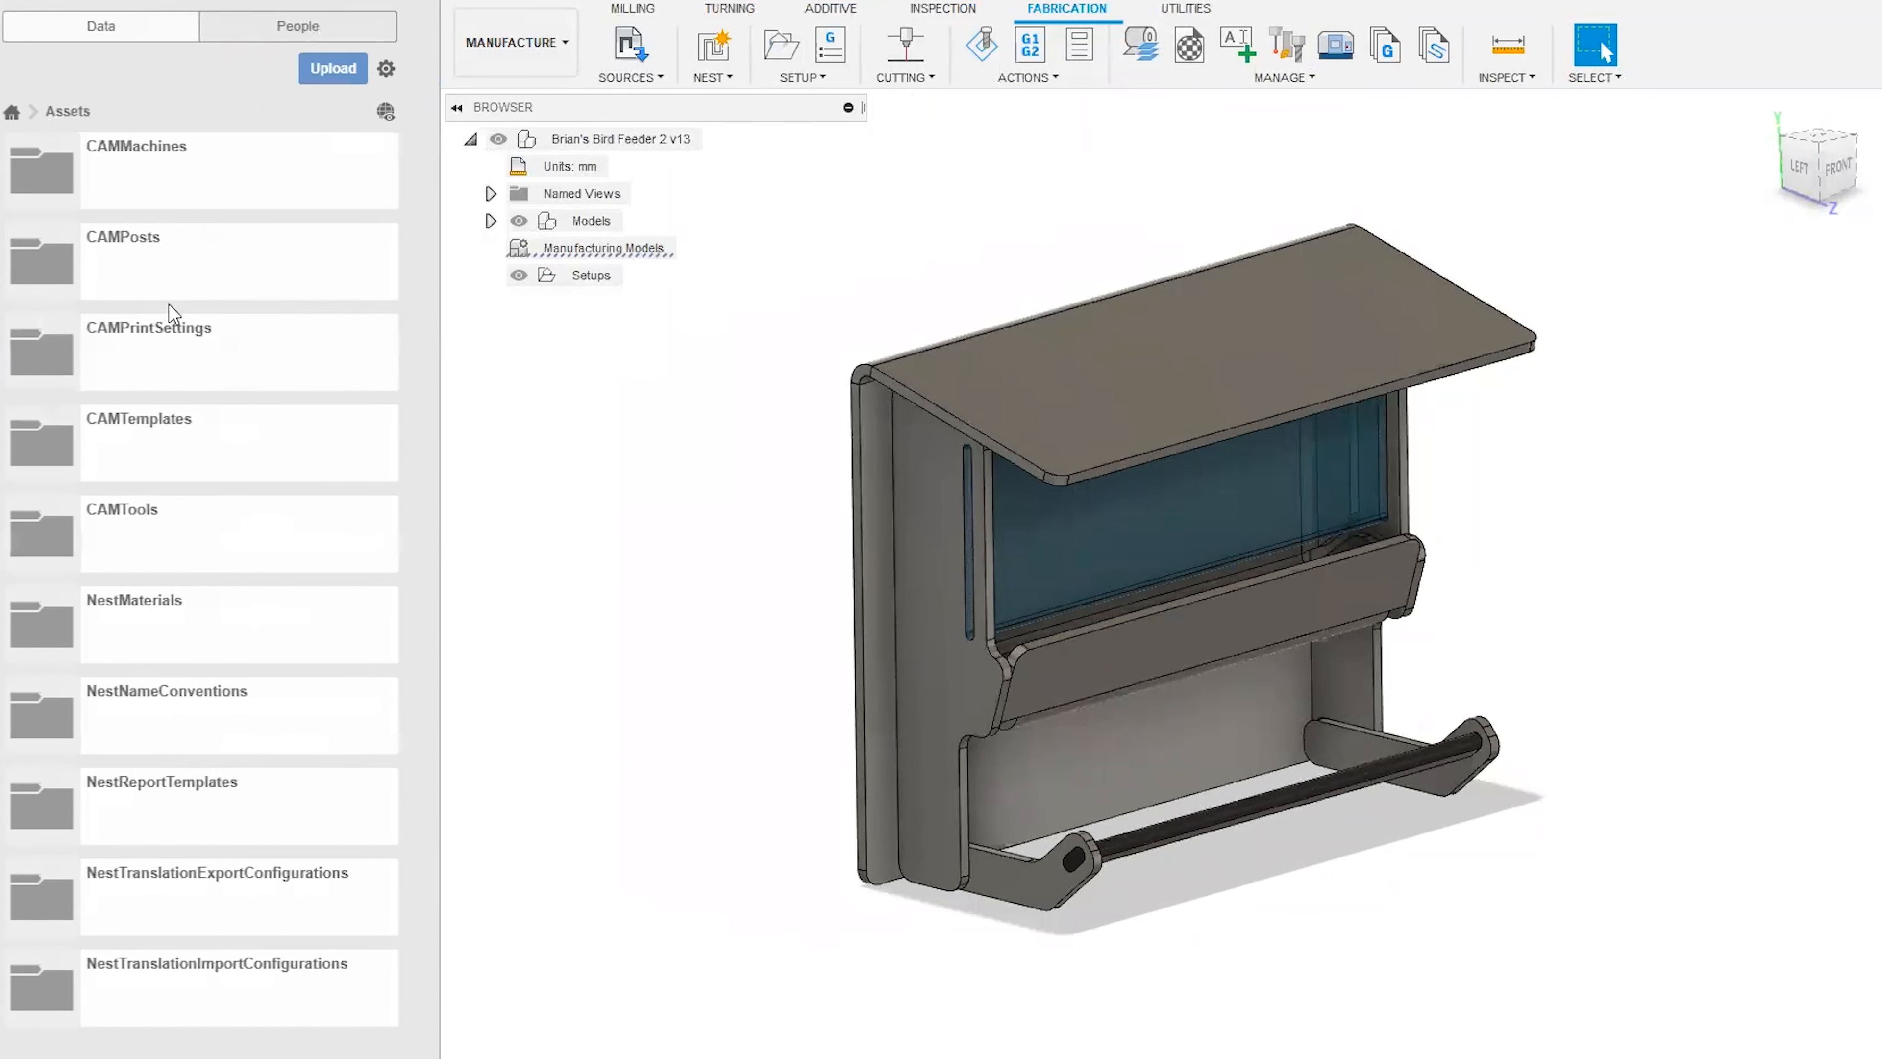
left_click(262, 635)
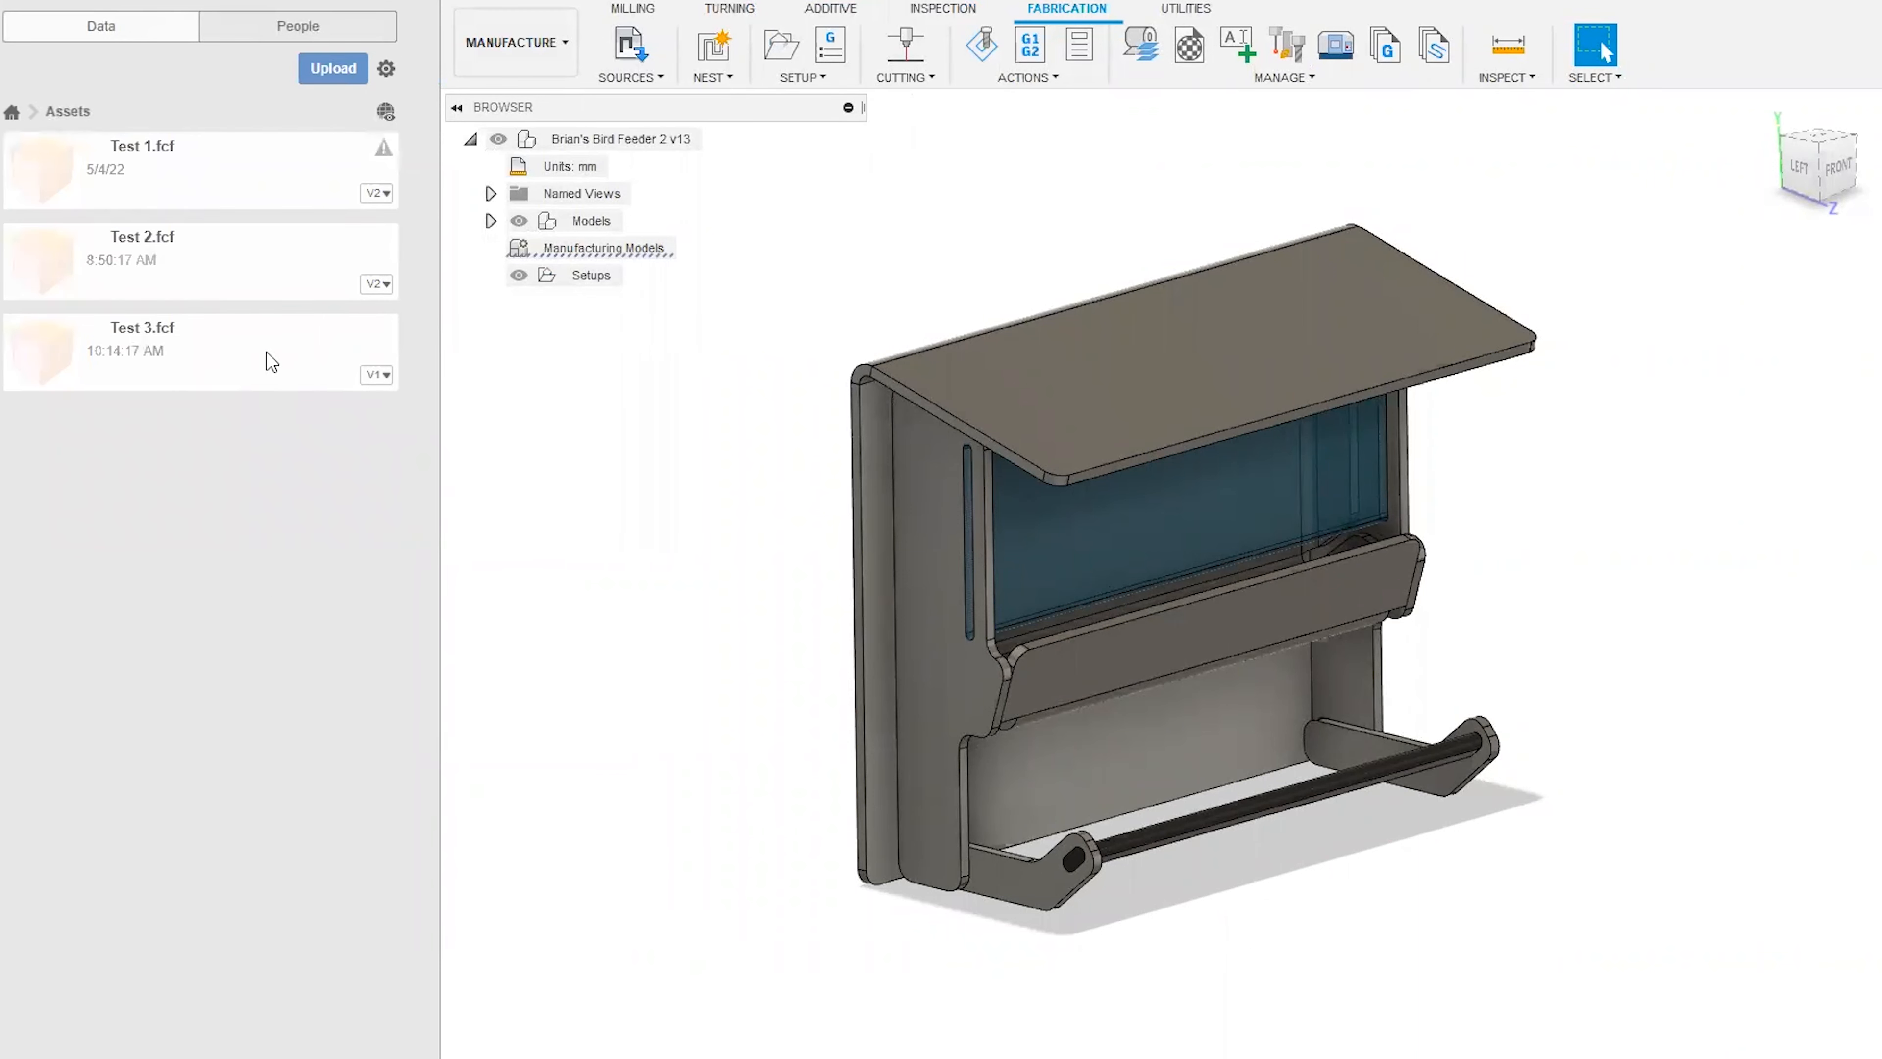
left_click(266, 351)
left_click(69, 110)
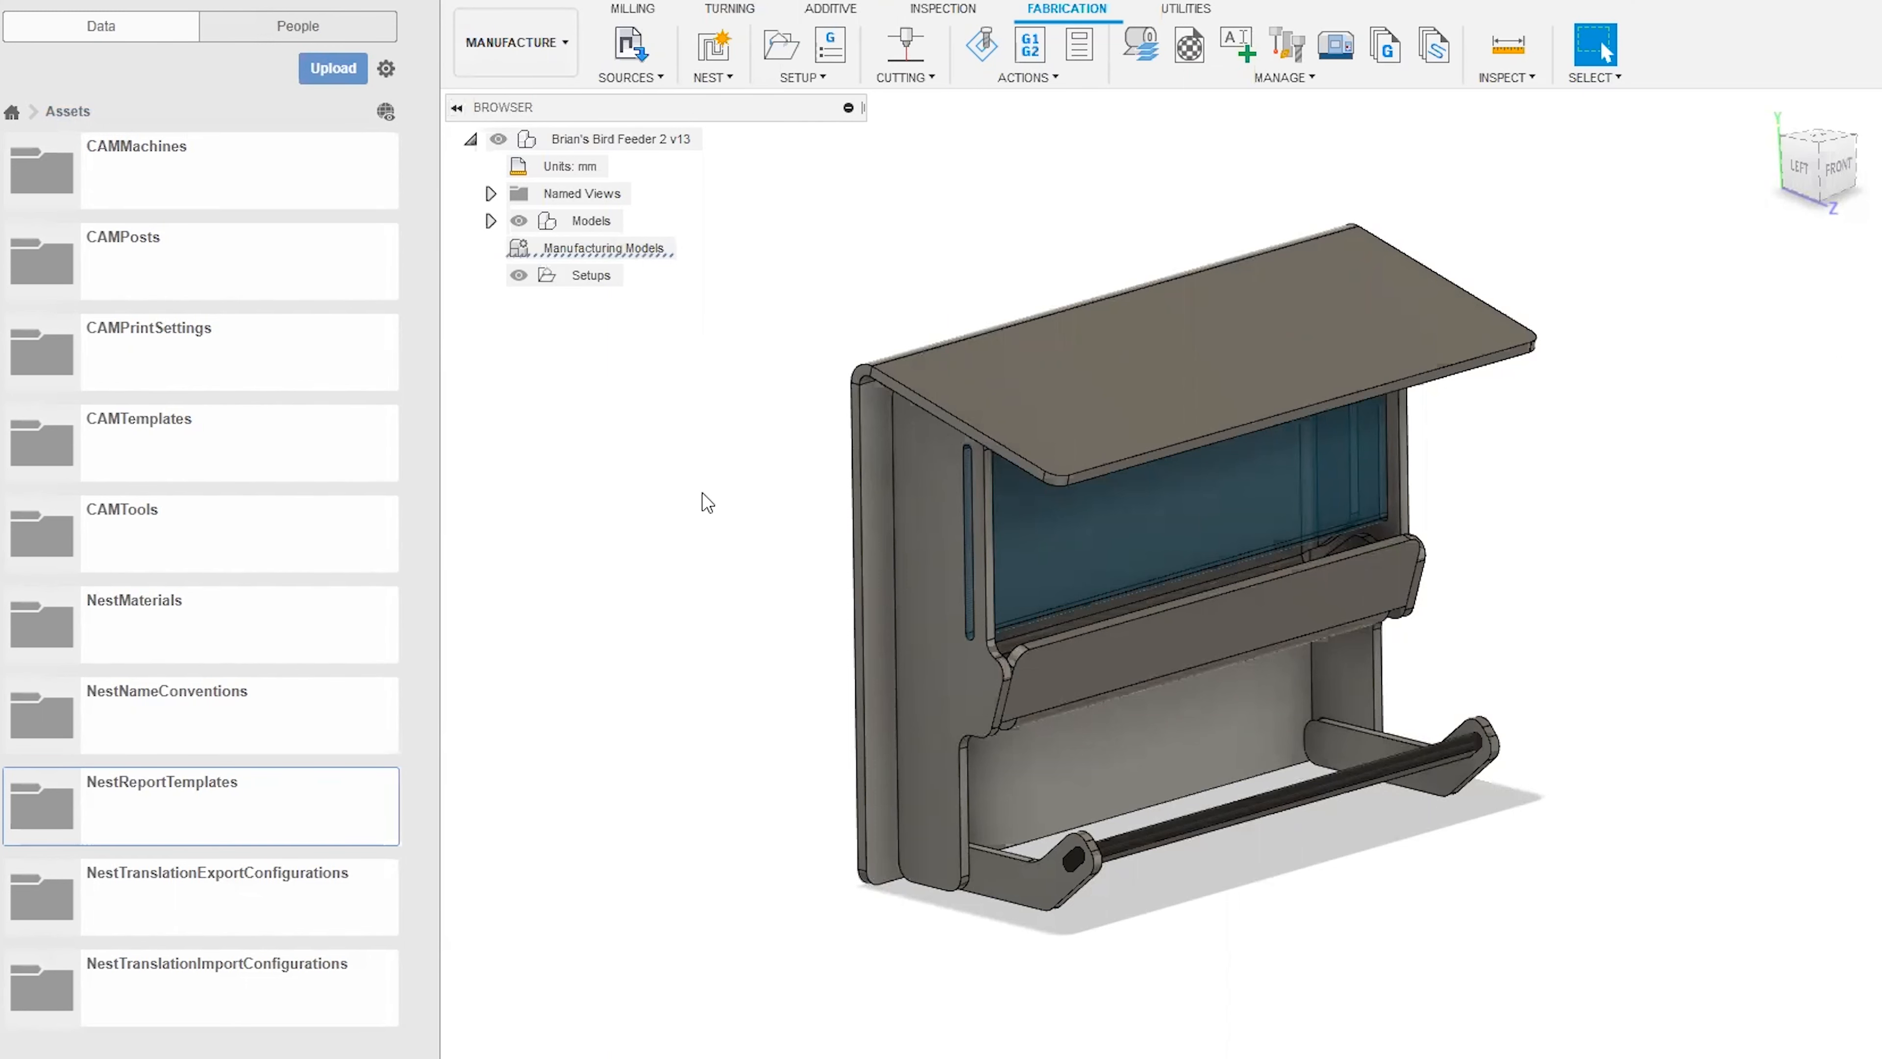
Close the data panel, open the Component Sources and examine the Basket component's material, dimension and perimeter data.
left_click(429, 2)
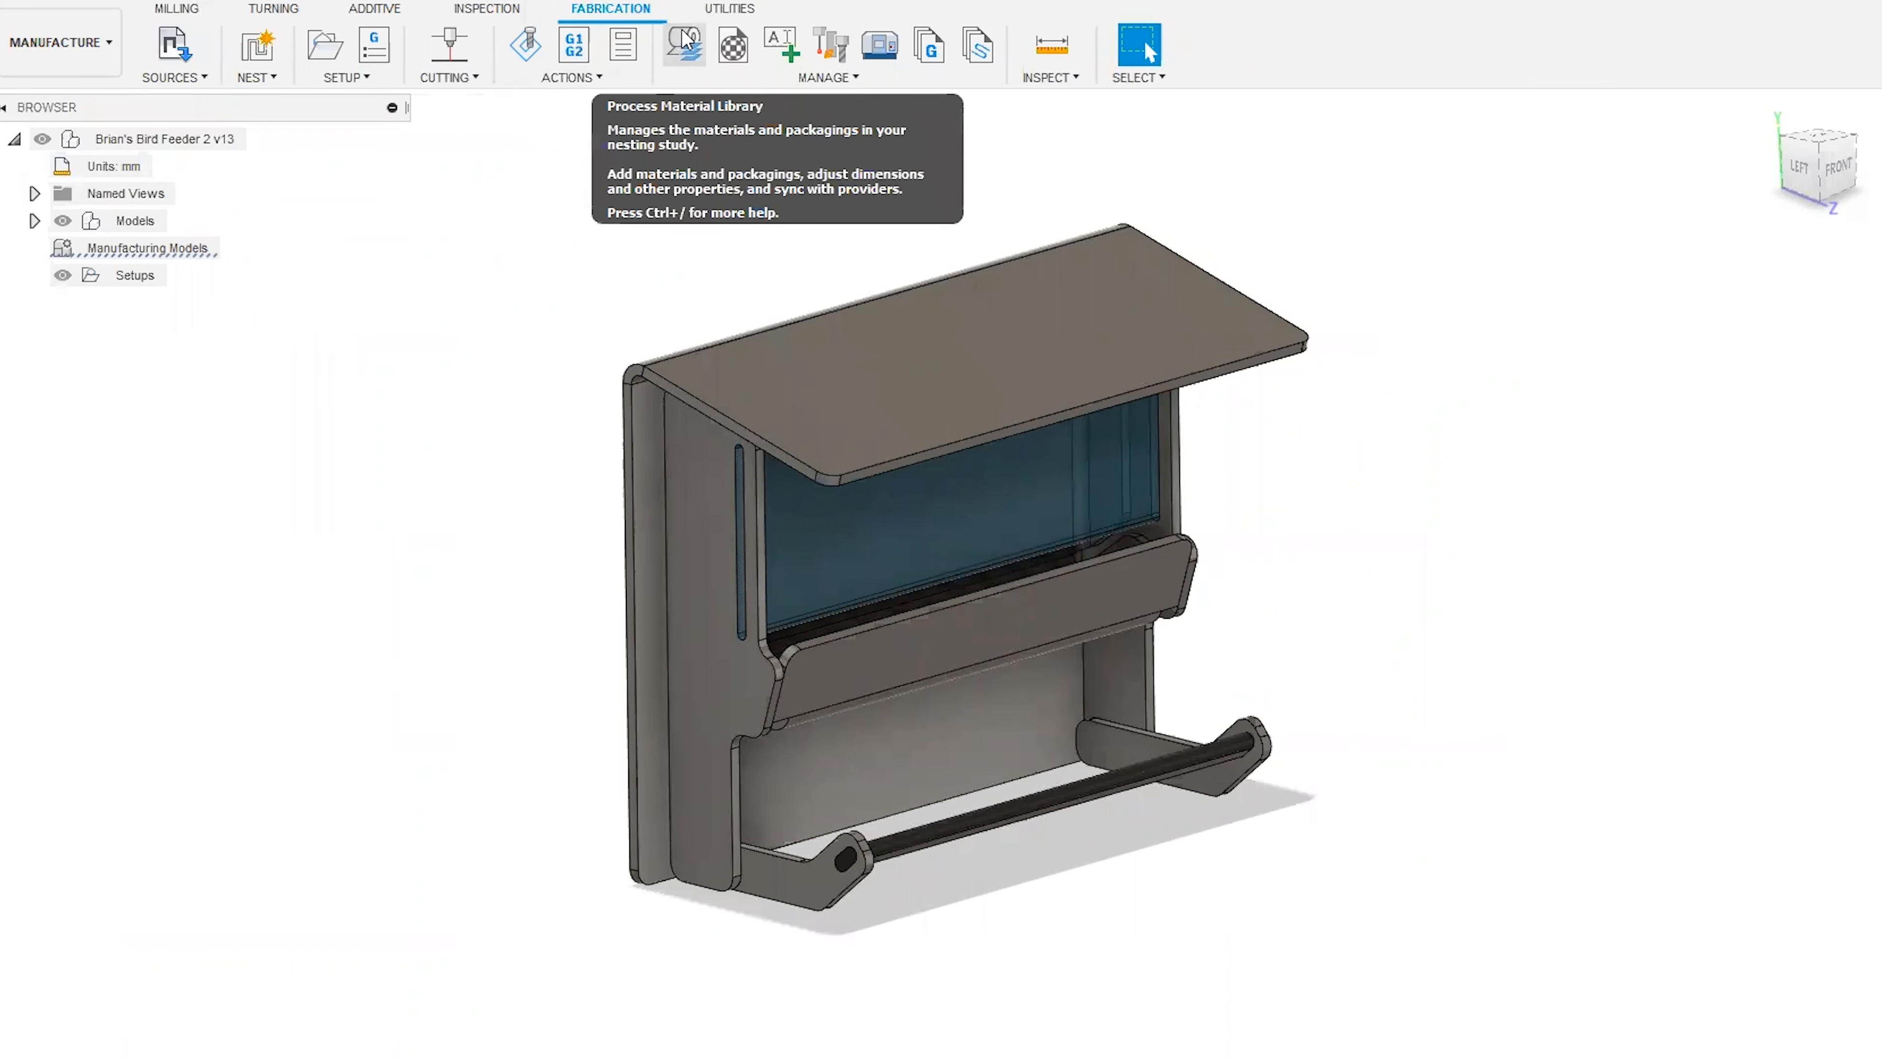
left_click(207, 77)
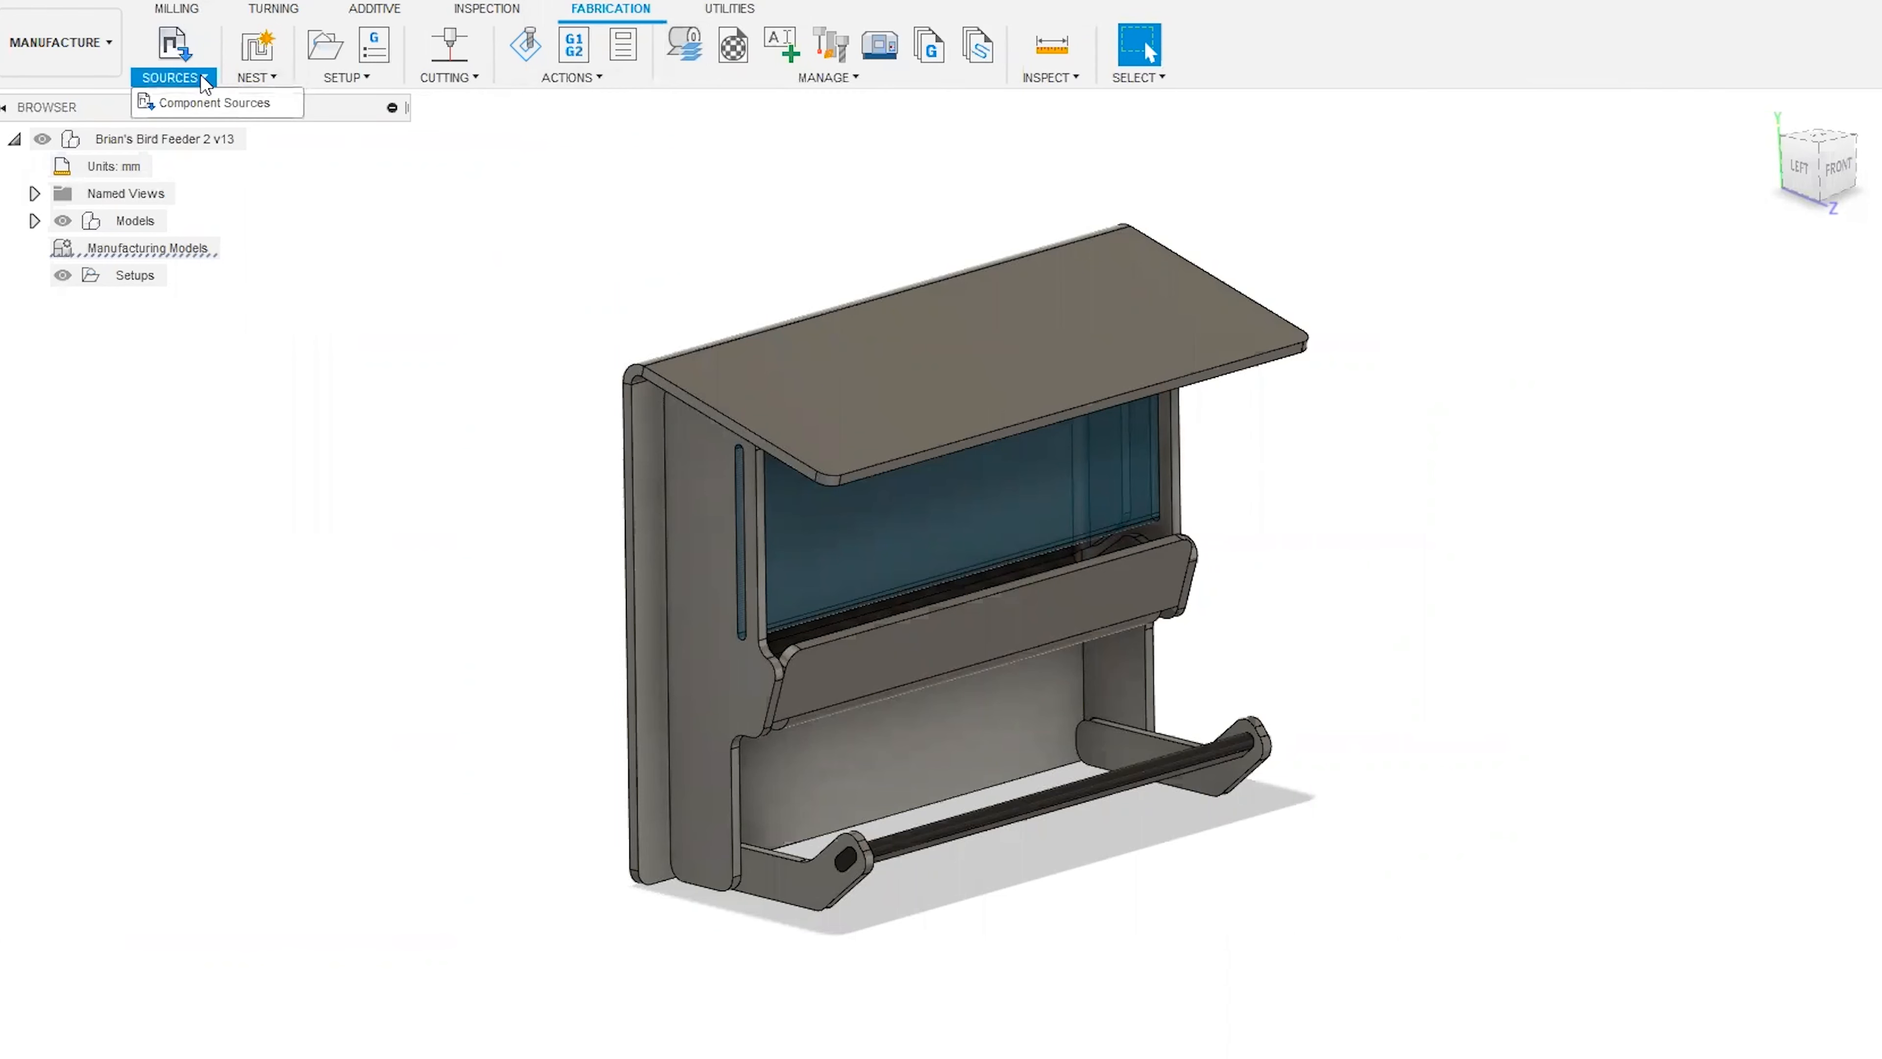
left_click(211, 104)
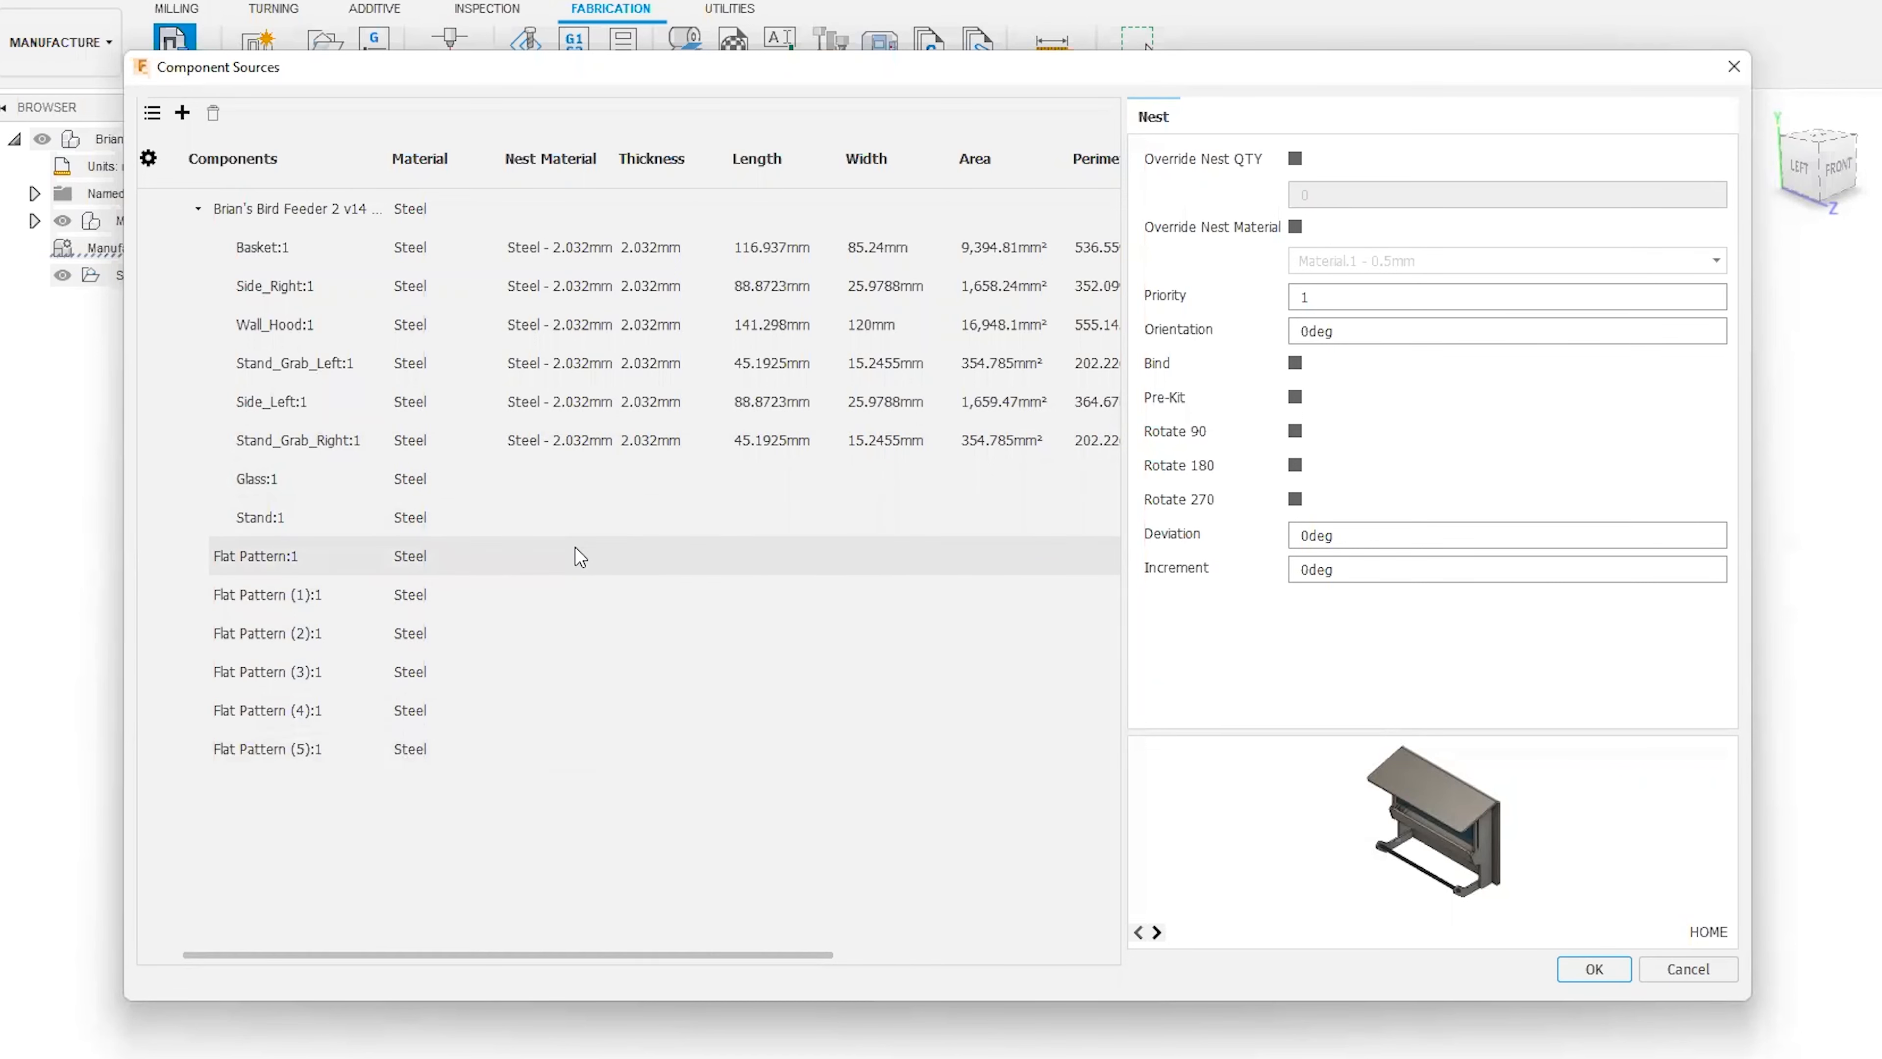
left_click_drag(630, 956, 559, 959)
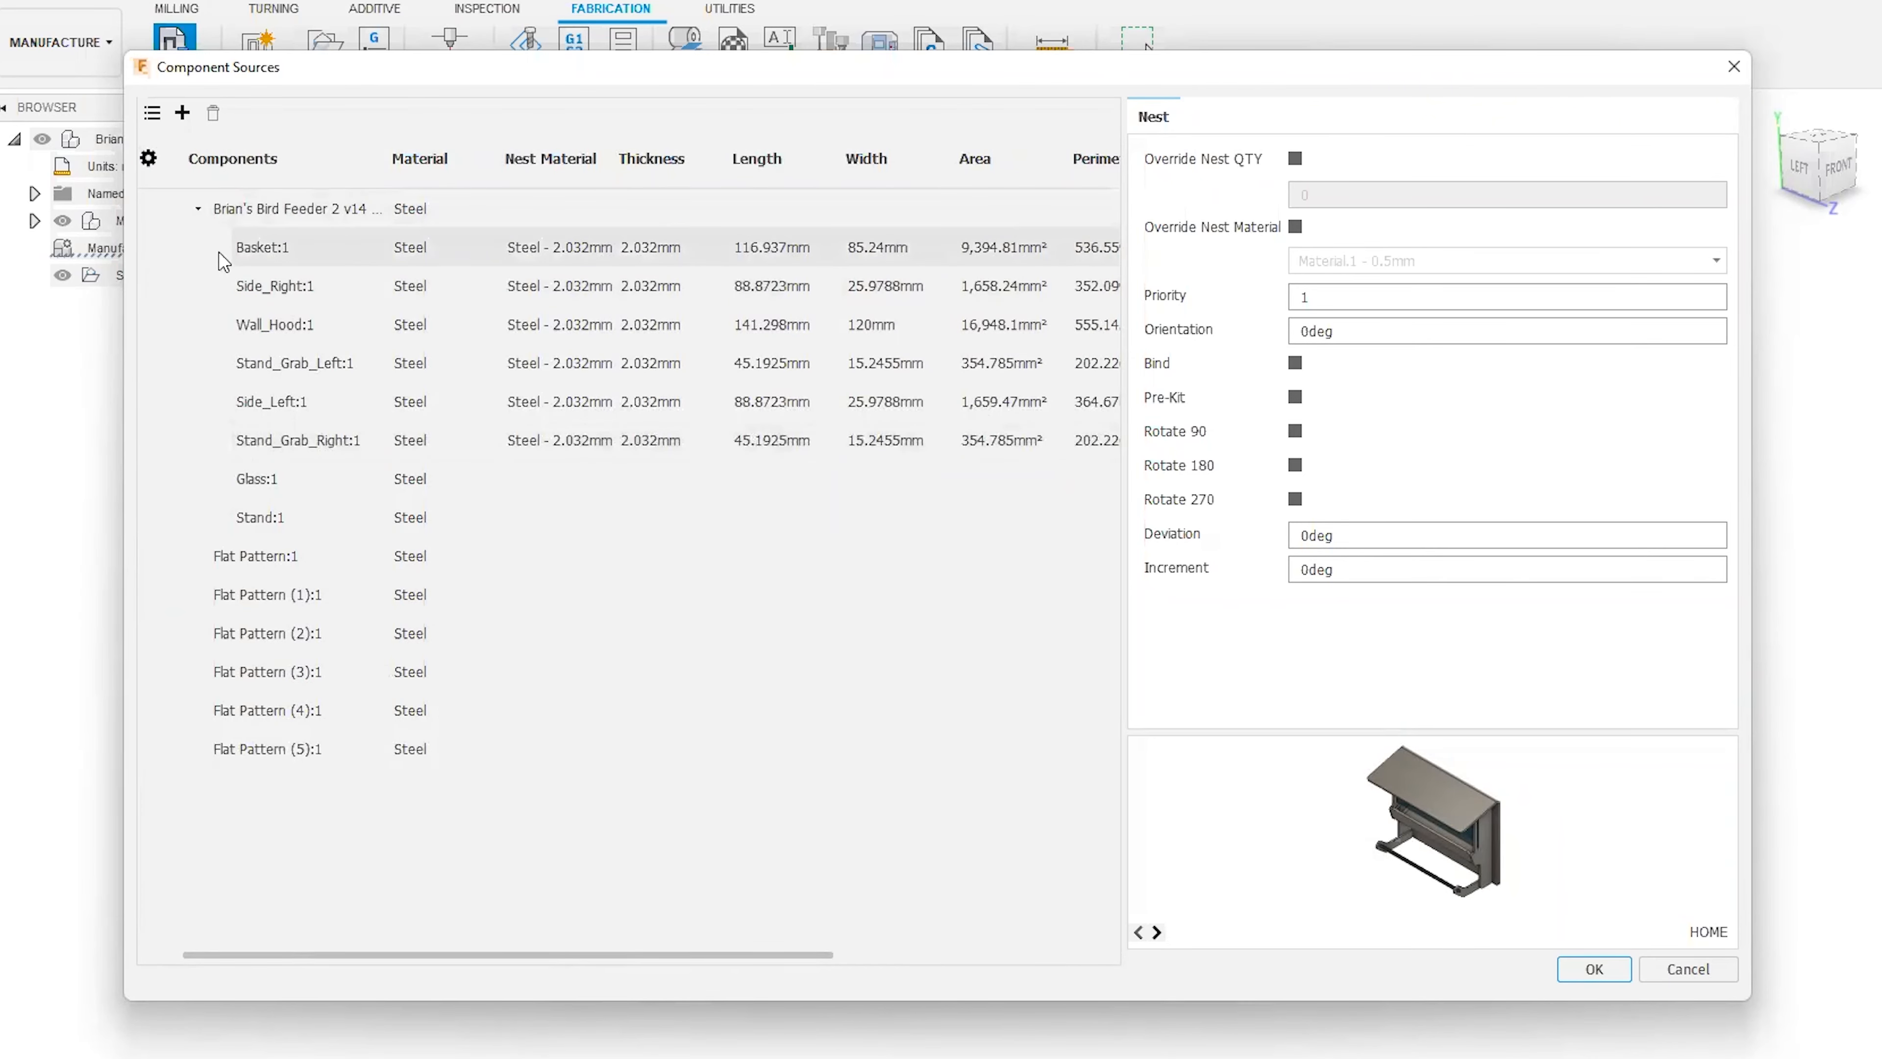
left_click(248, 247)
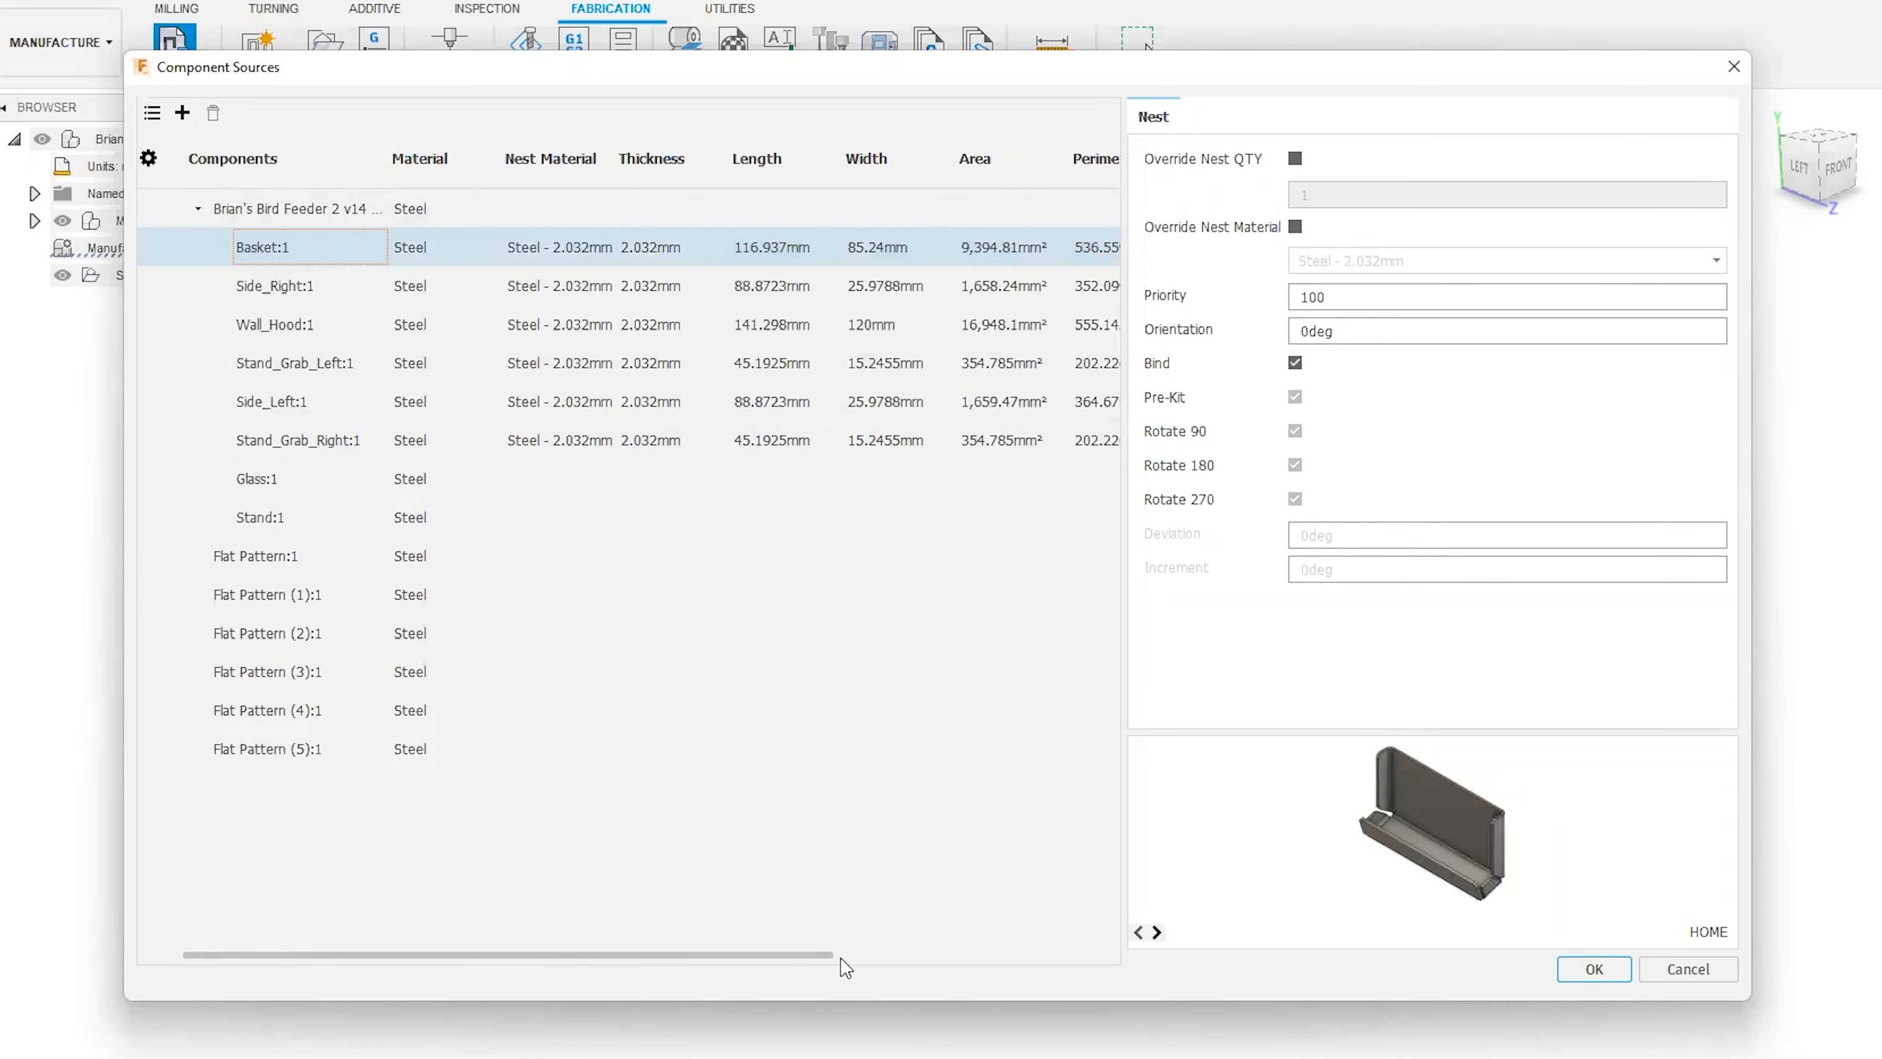
left_click_drag(794, 957, 837, 958)
Try overriding the Basket's nest quantity with 2 and its nest material, and turn both overrides off again.
left_click(1332, 153)
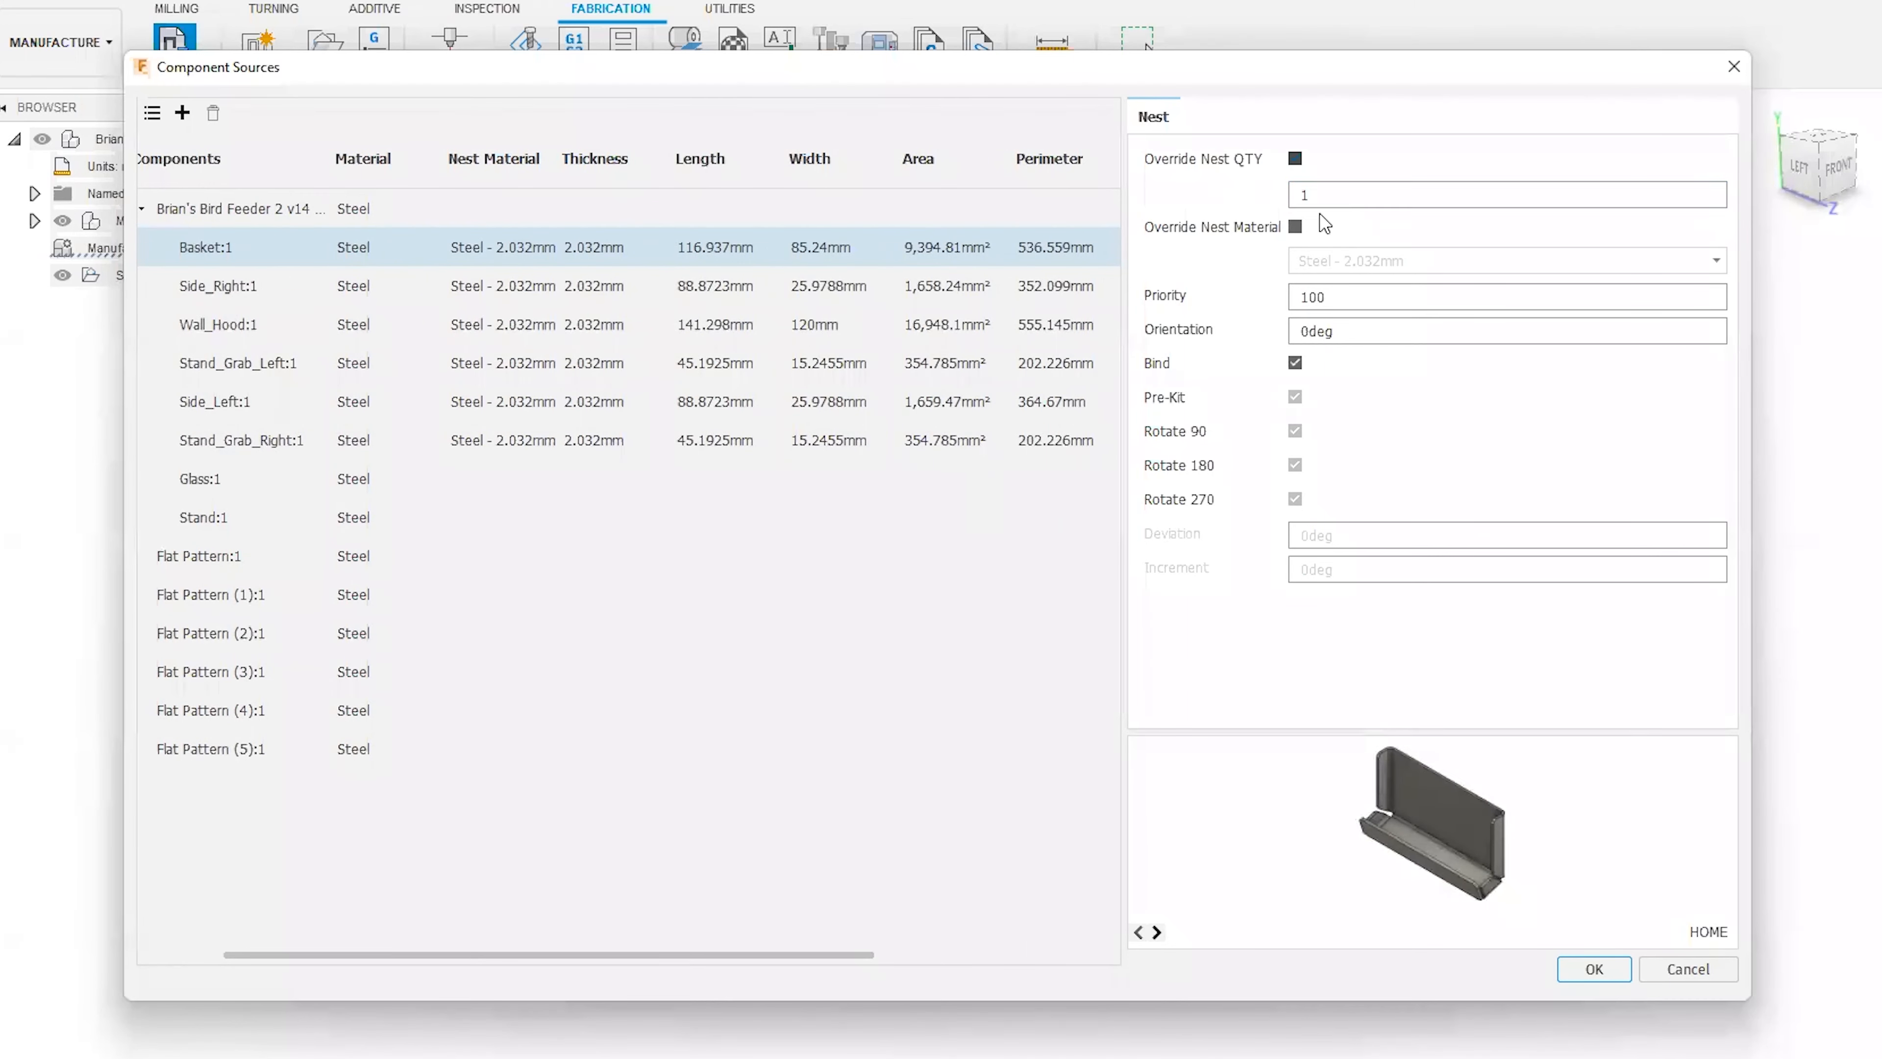
left_click(1311, 194)
type("2")
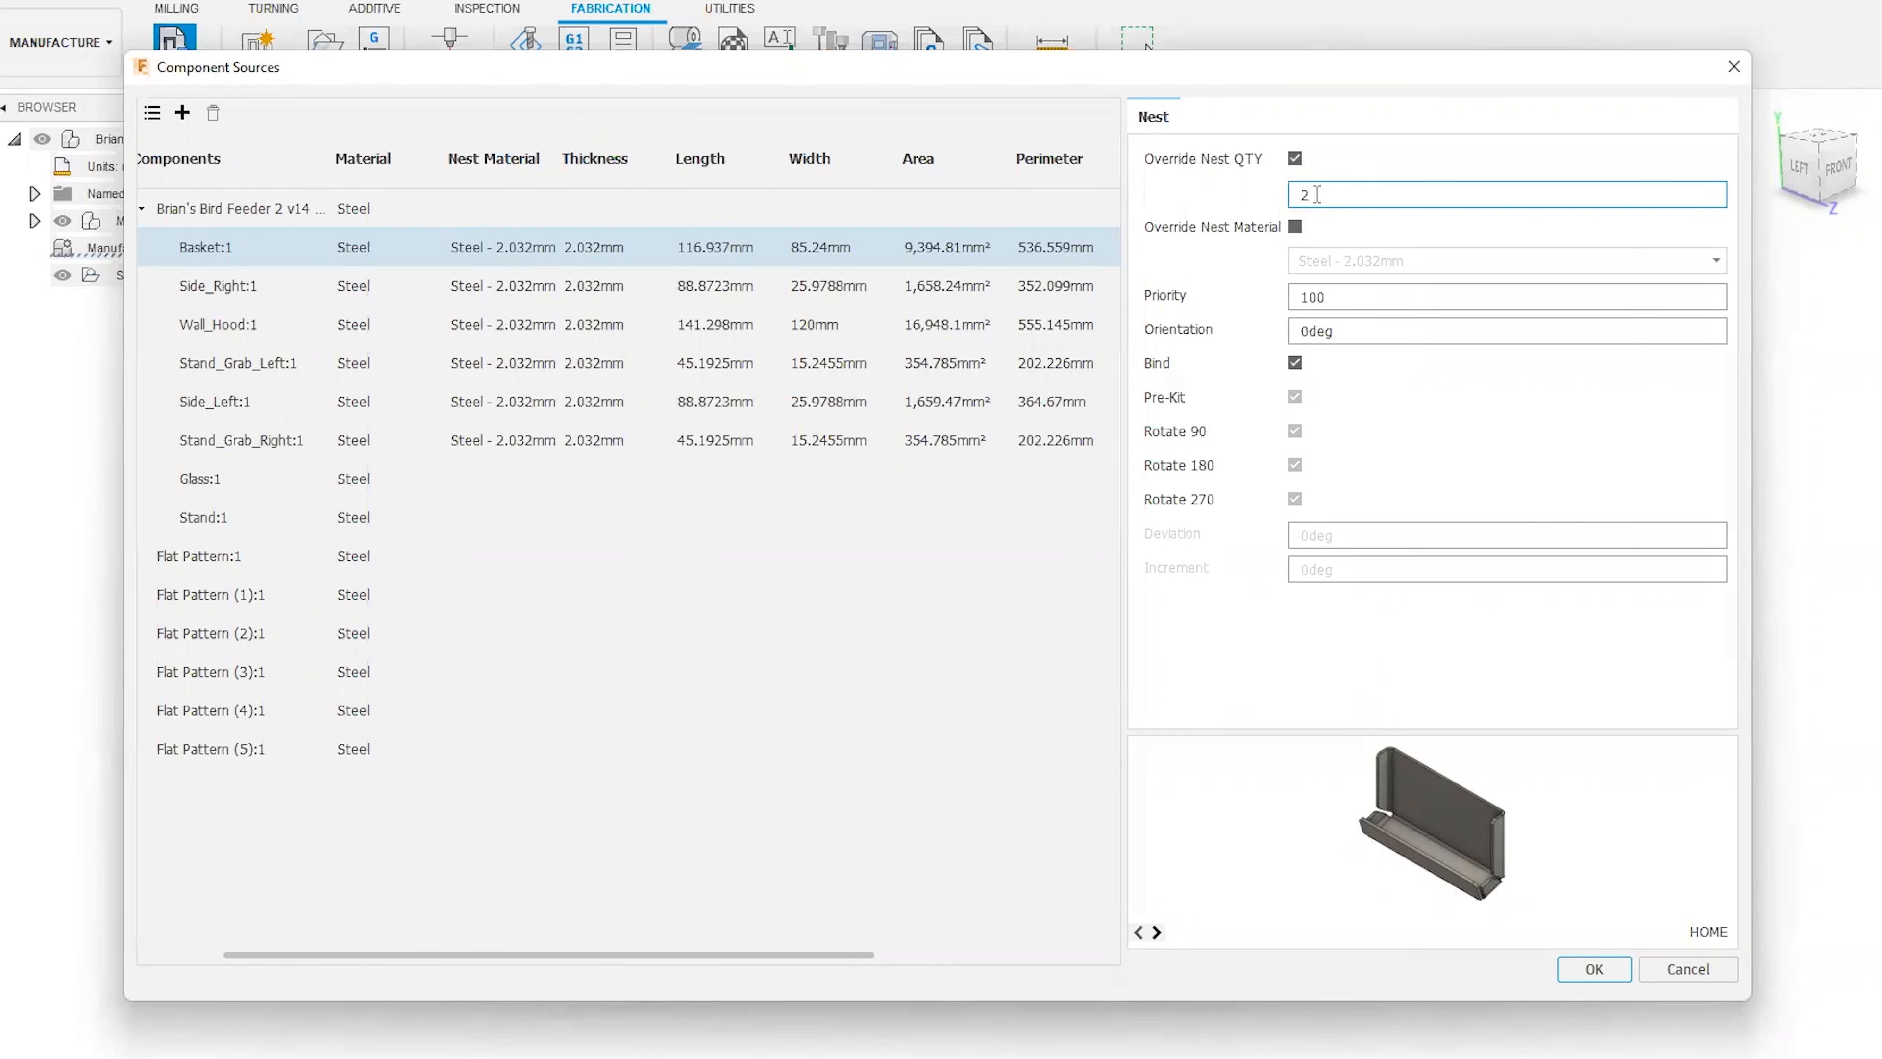
left_click_drag(1337, 195, 1292, 190)
left_click(1297, 156)
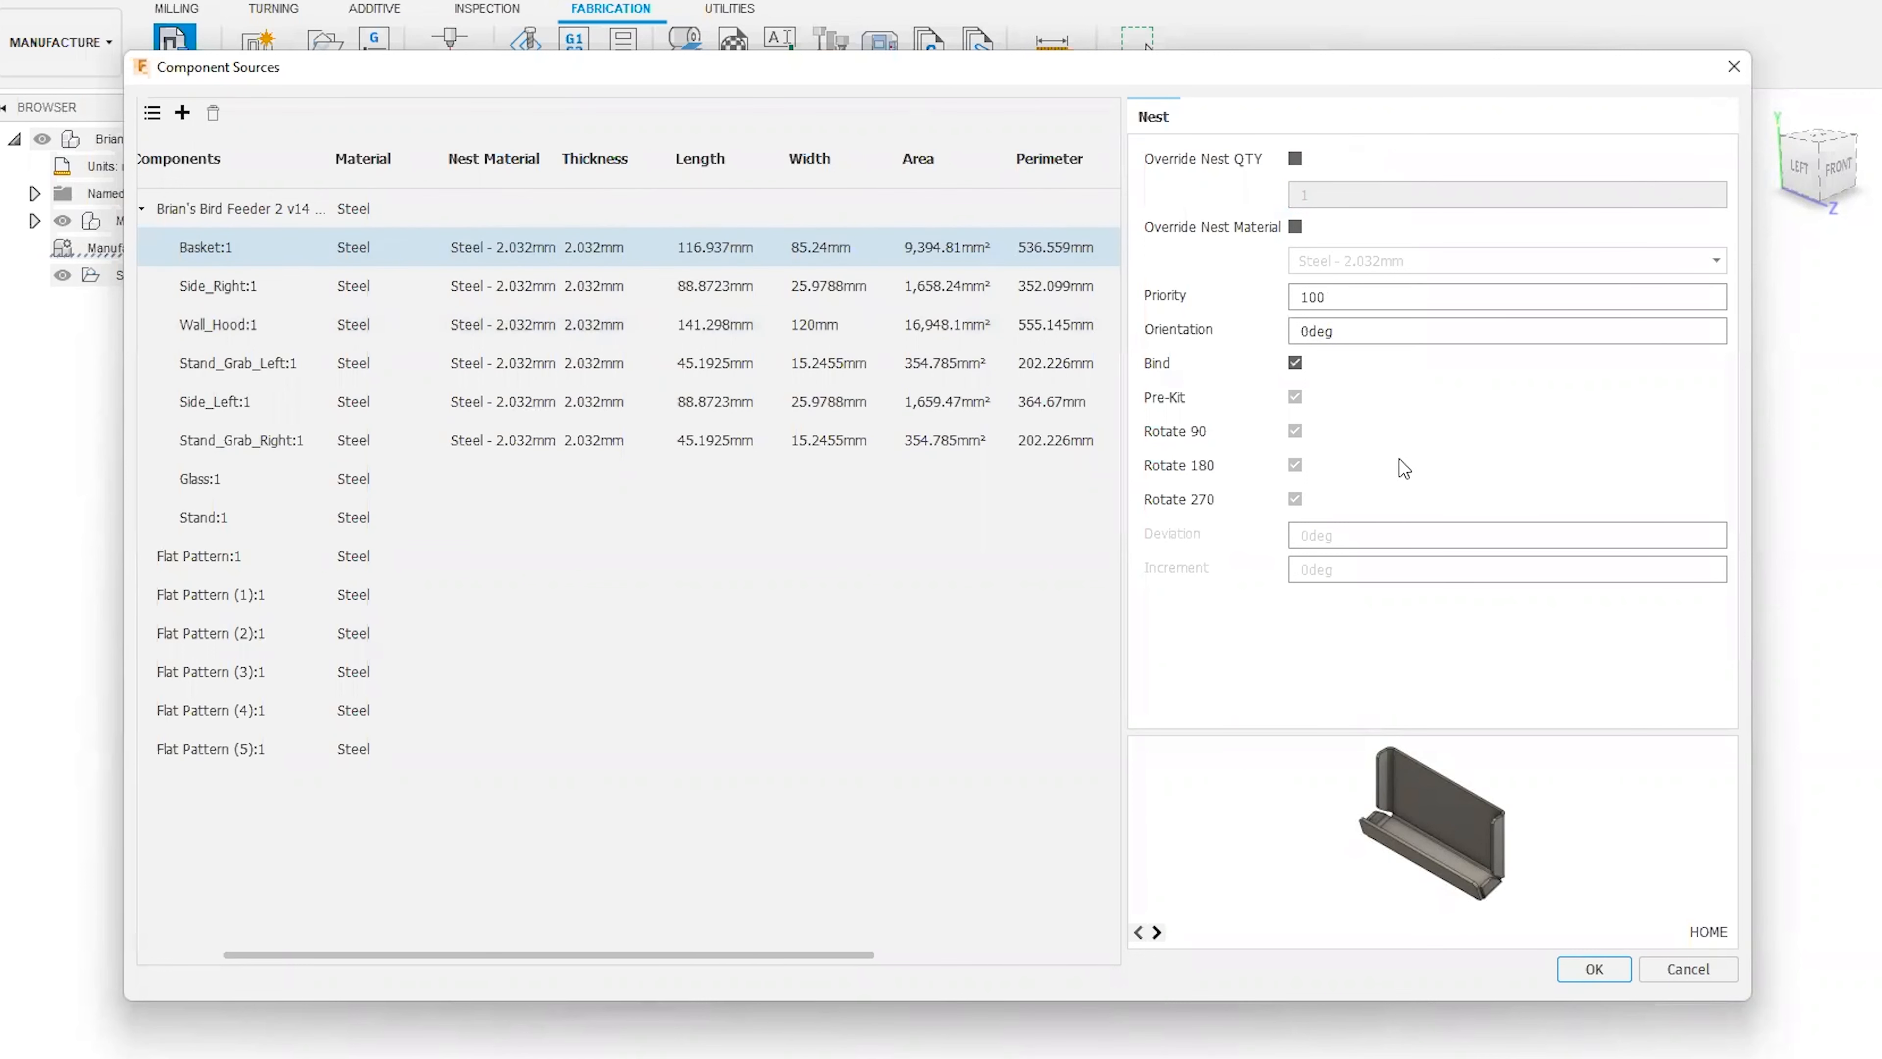
left_click(1296, 227)
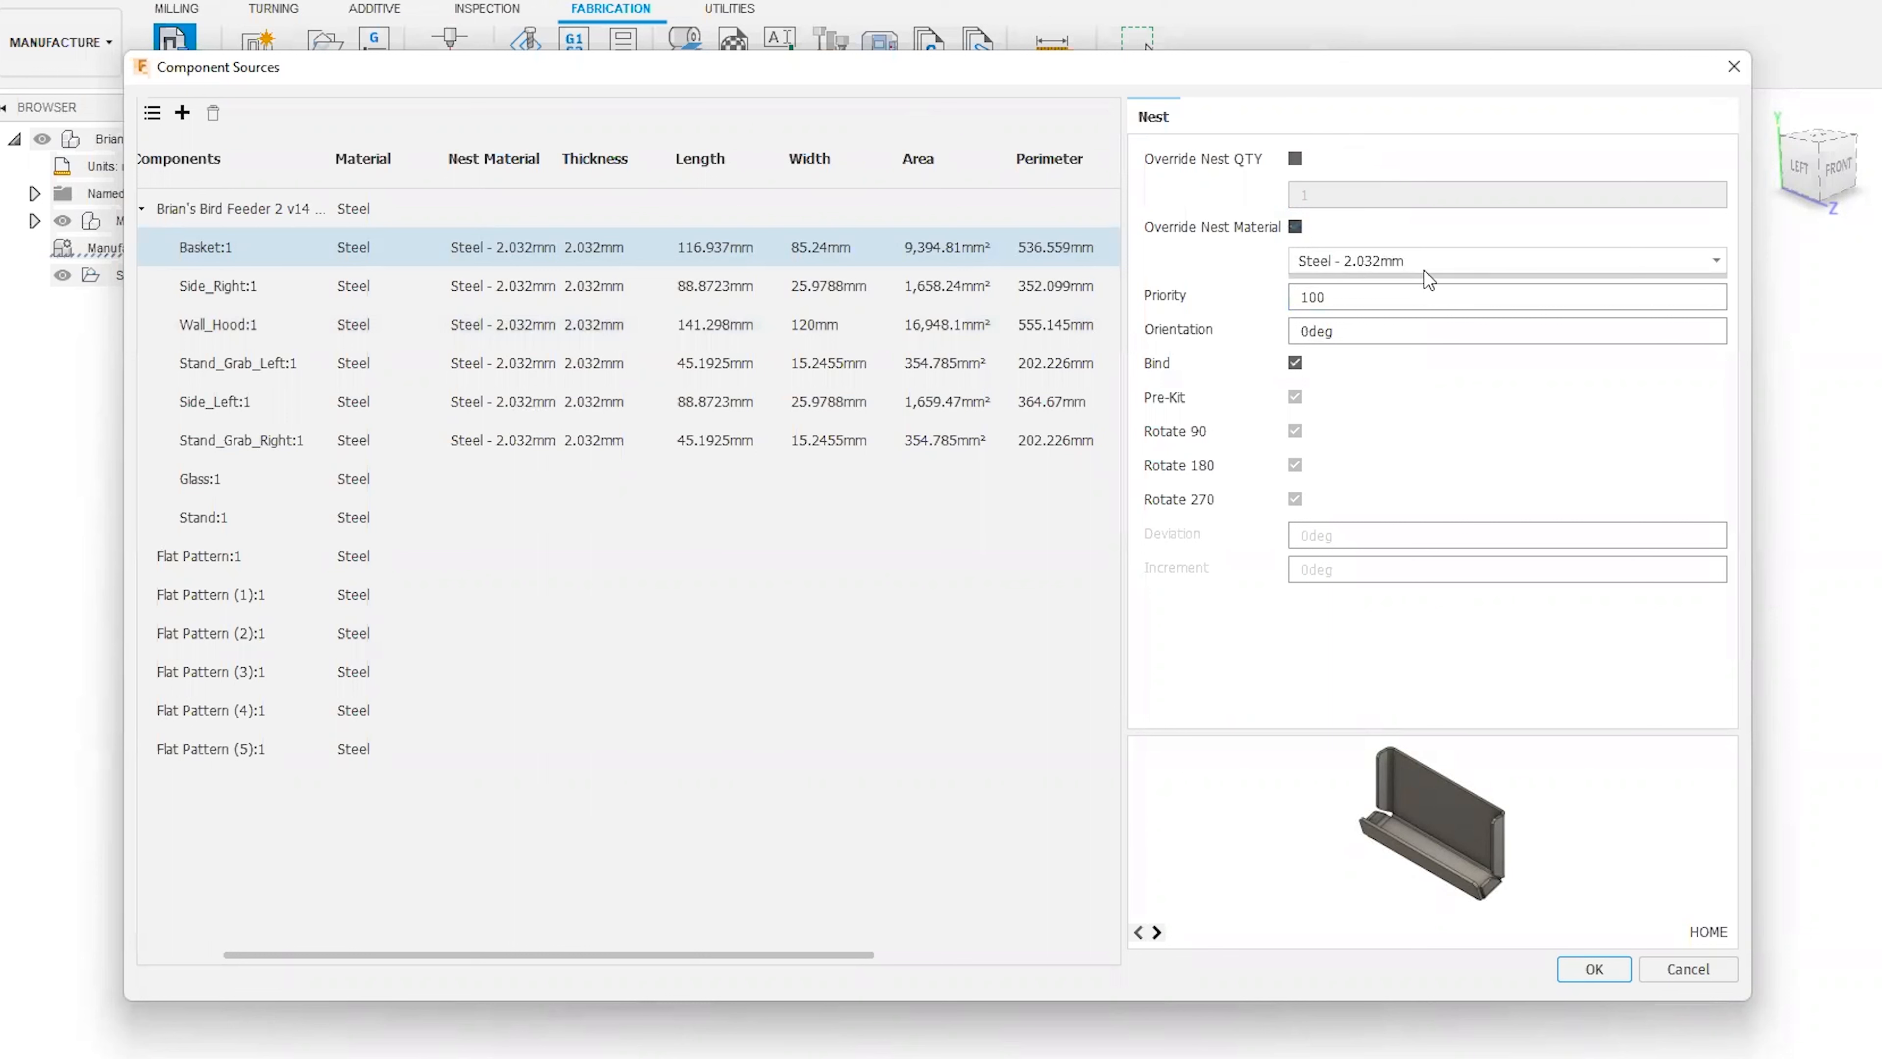
left_click(1296, 227)
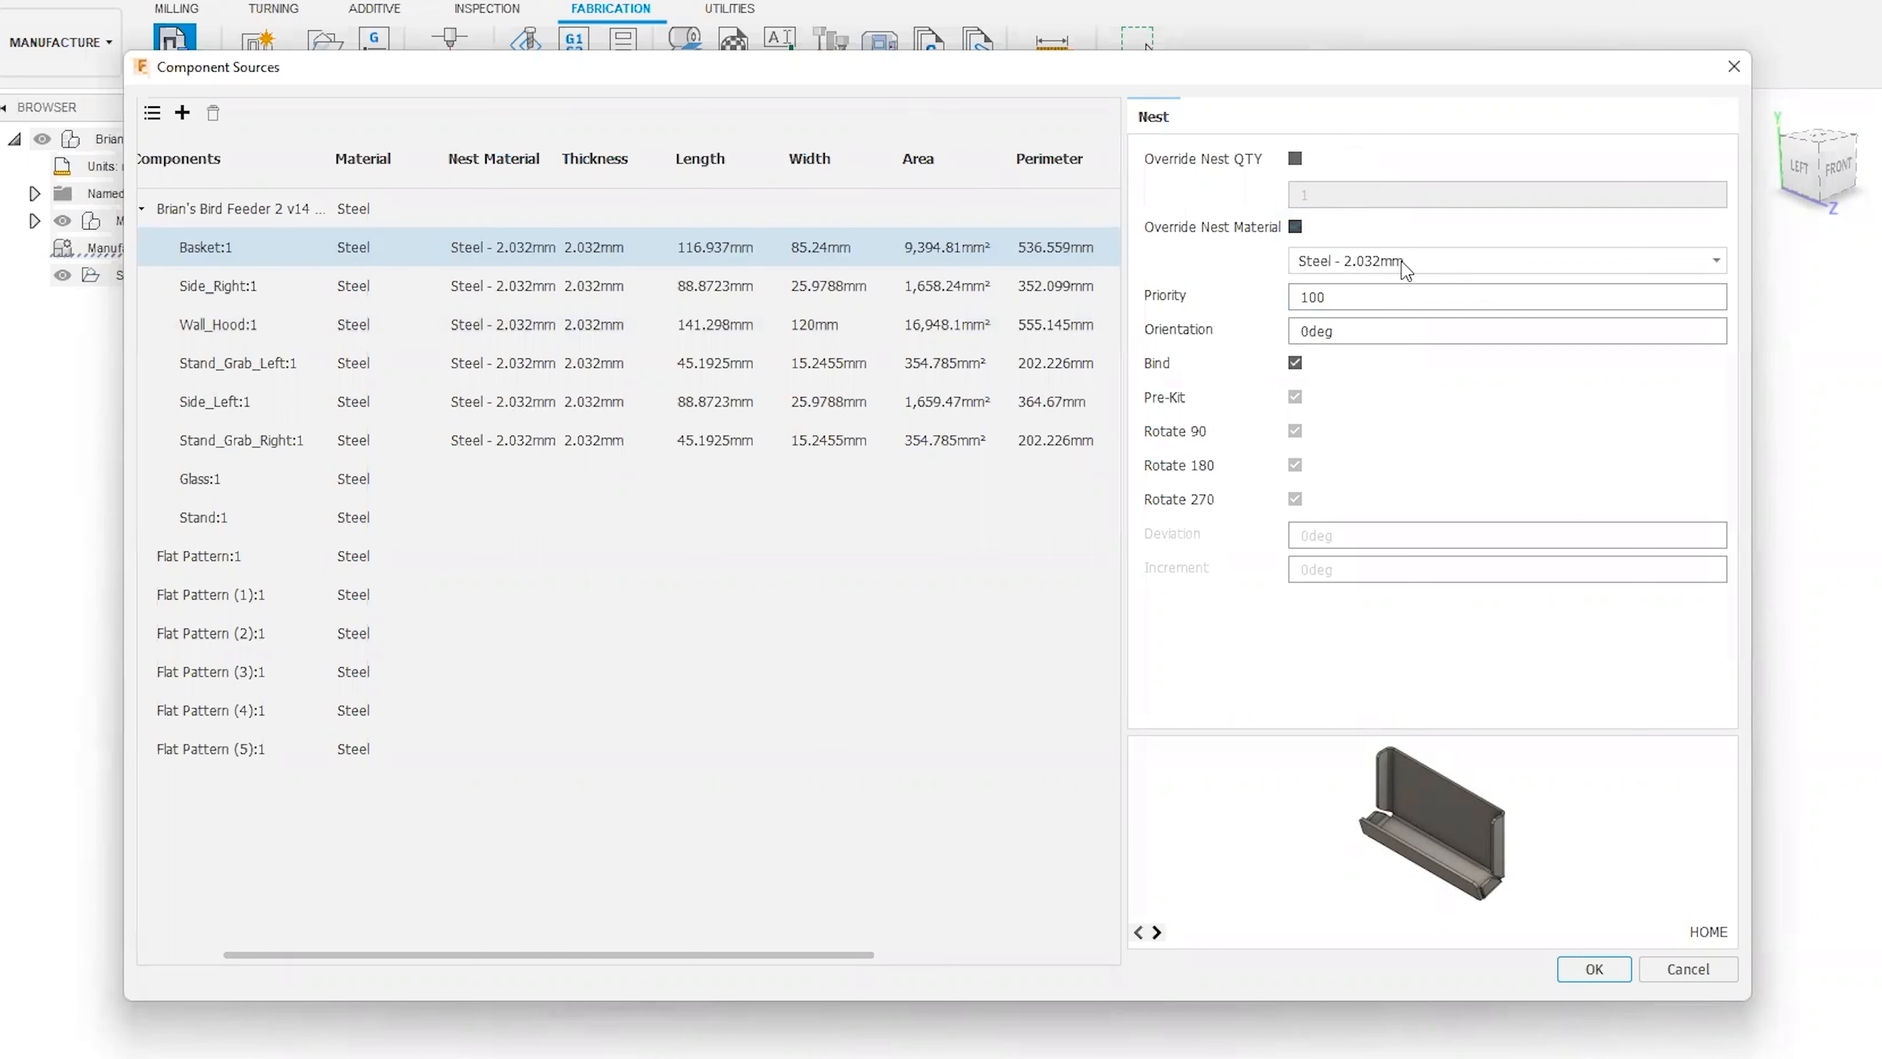
left_click(1295, 229)
Check the Basket's priority, cycle its preview between the HOME and Nest views, and accept the component sources.
left_click(1335, 305)
left_click(1157, 932)
left_click(1157, 933)
left_click(1157, 933)
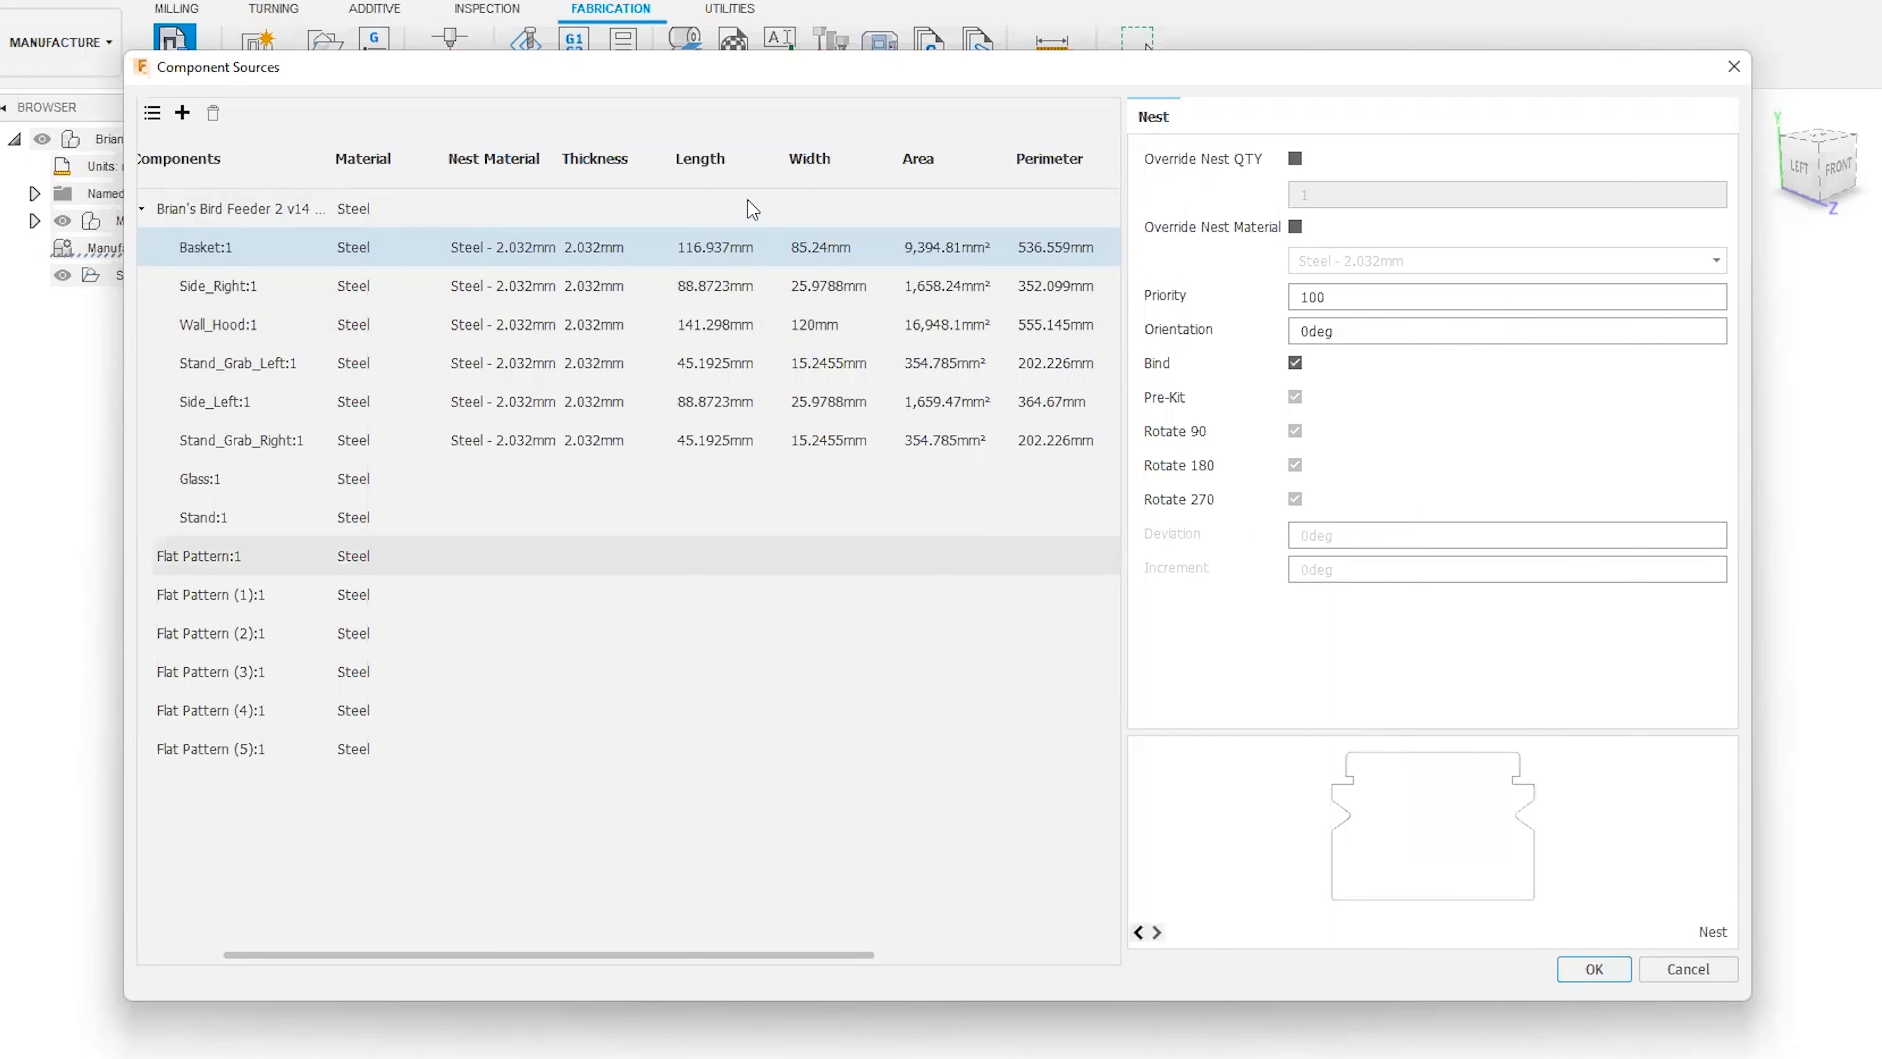
left_click(1139, 933)
left_click(1140, 933)
left_click(1140, 933)
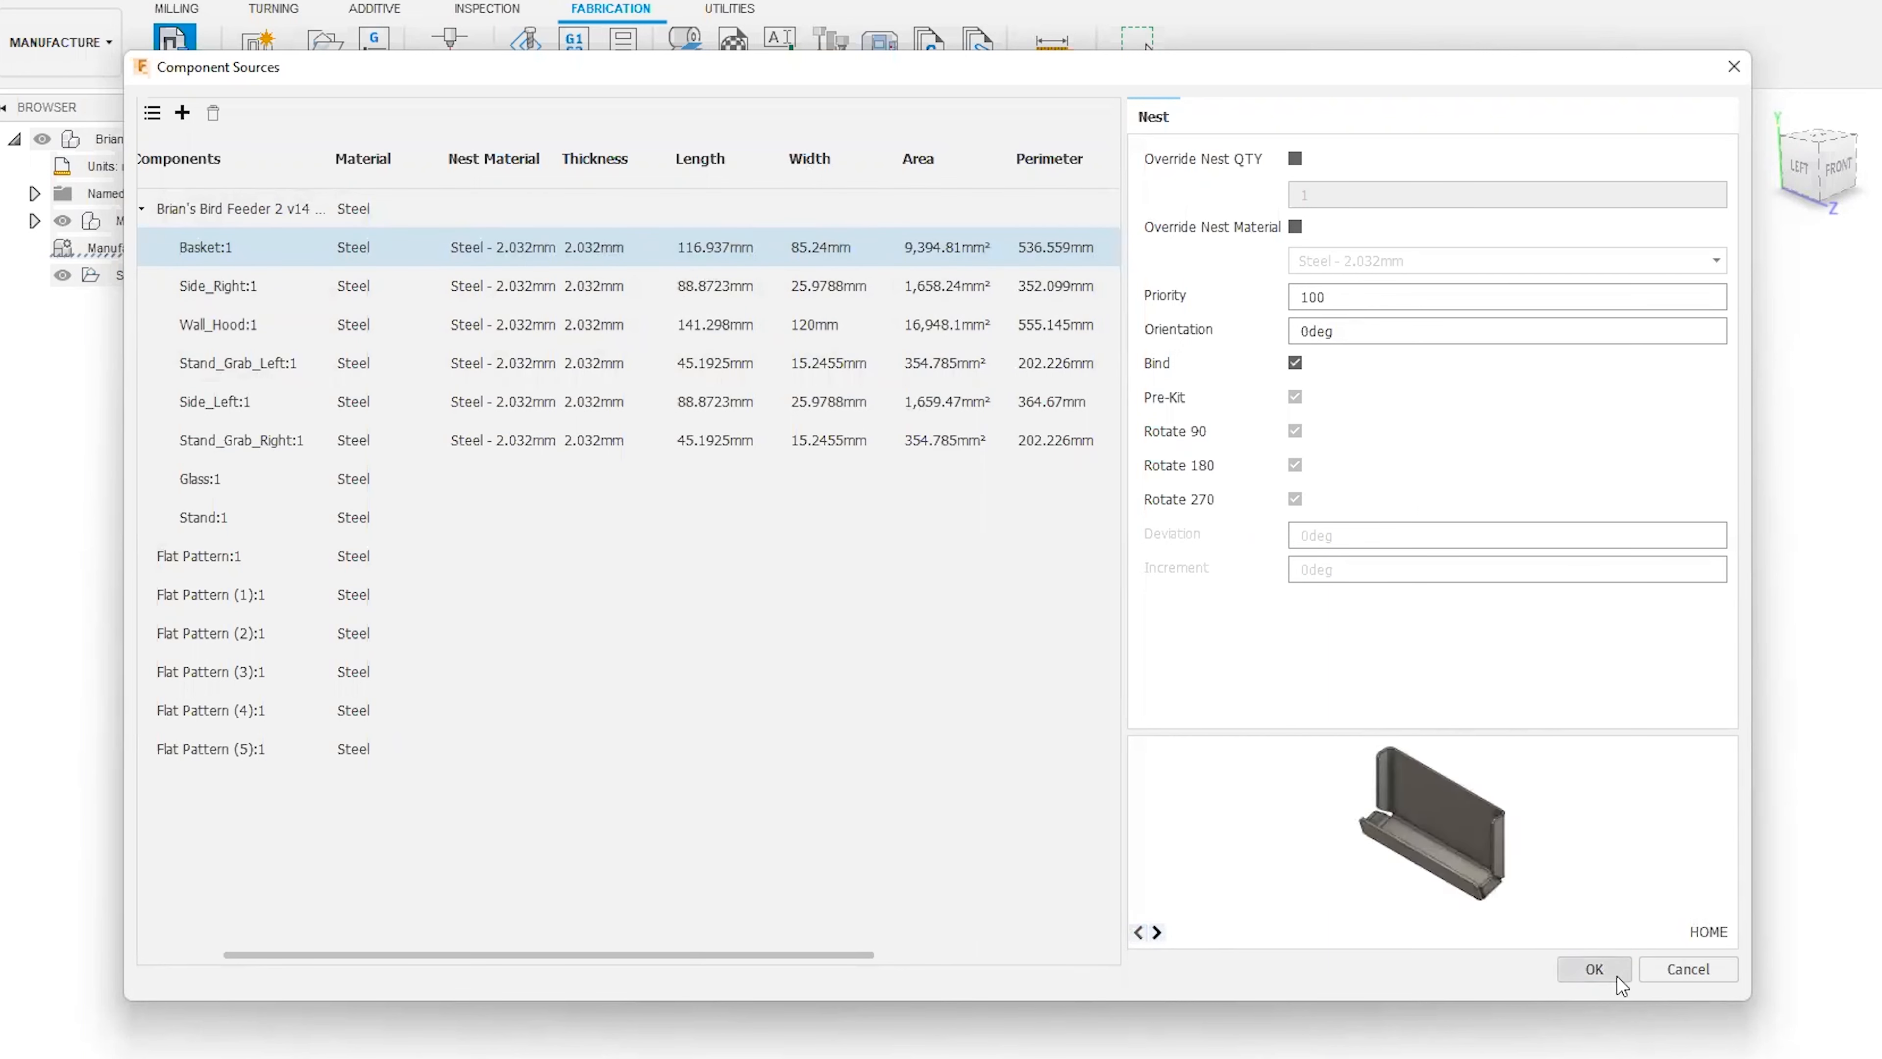
left_click(1594, 969)
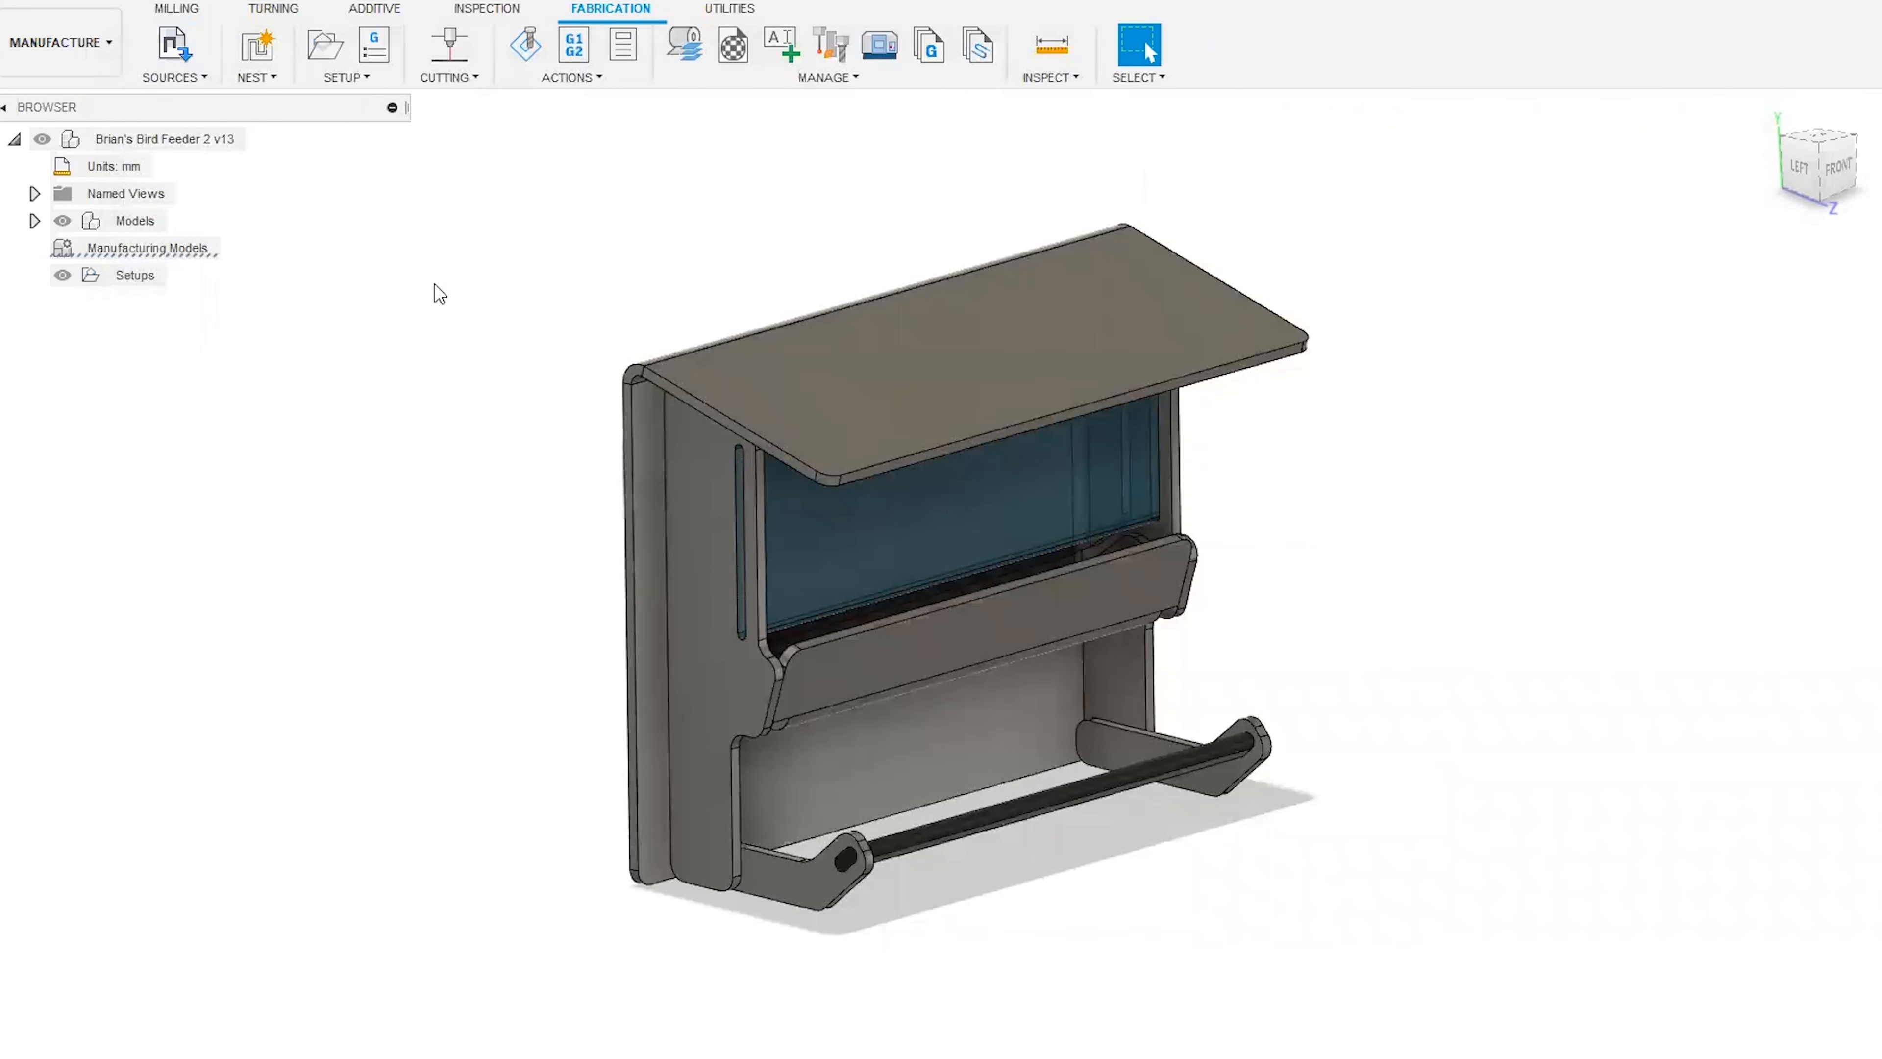
Start a new nest study and review its job quantity value and the available job quantity options.
left_click(256, 46)
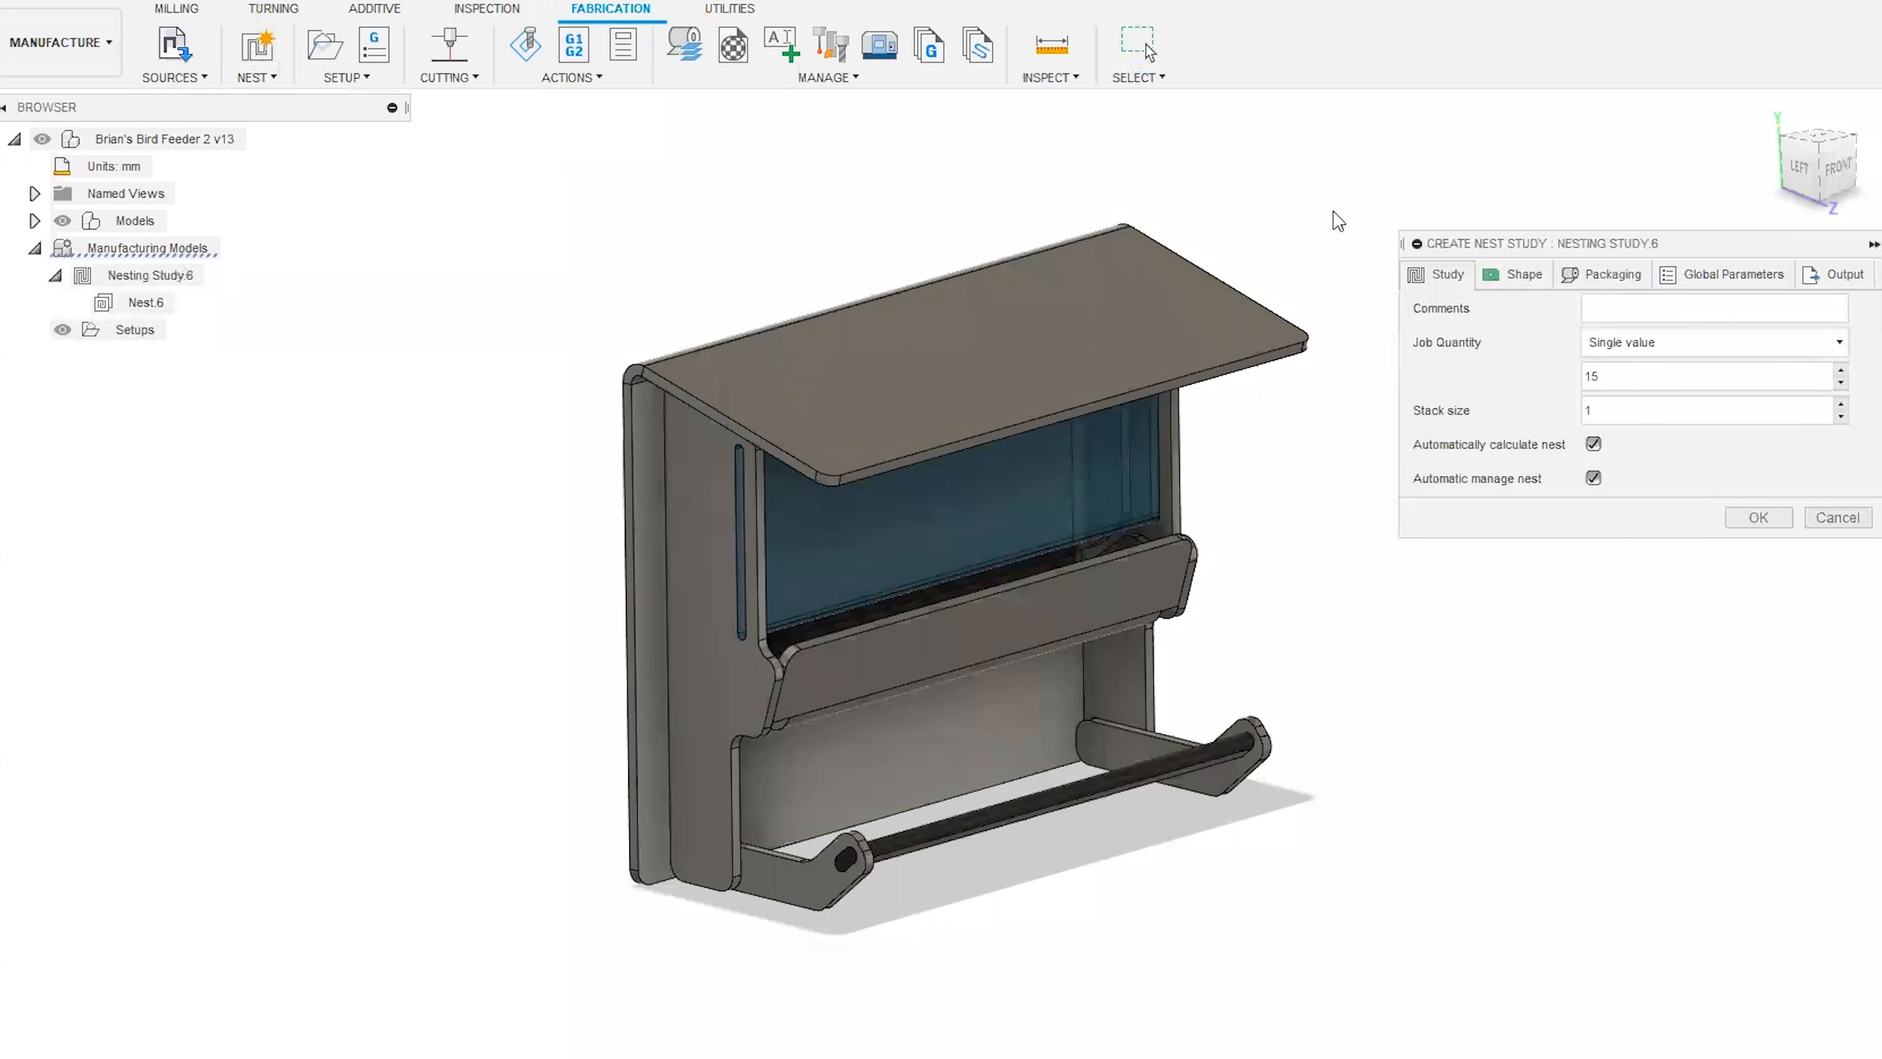
left_click_drag(1510, 243, 834, 302)
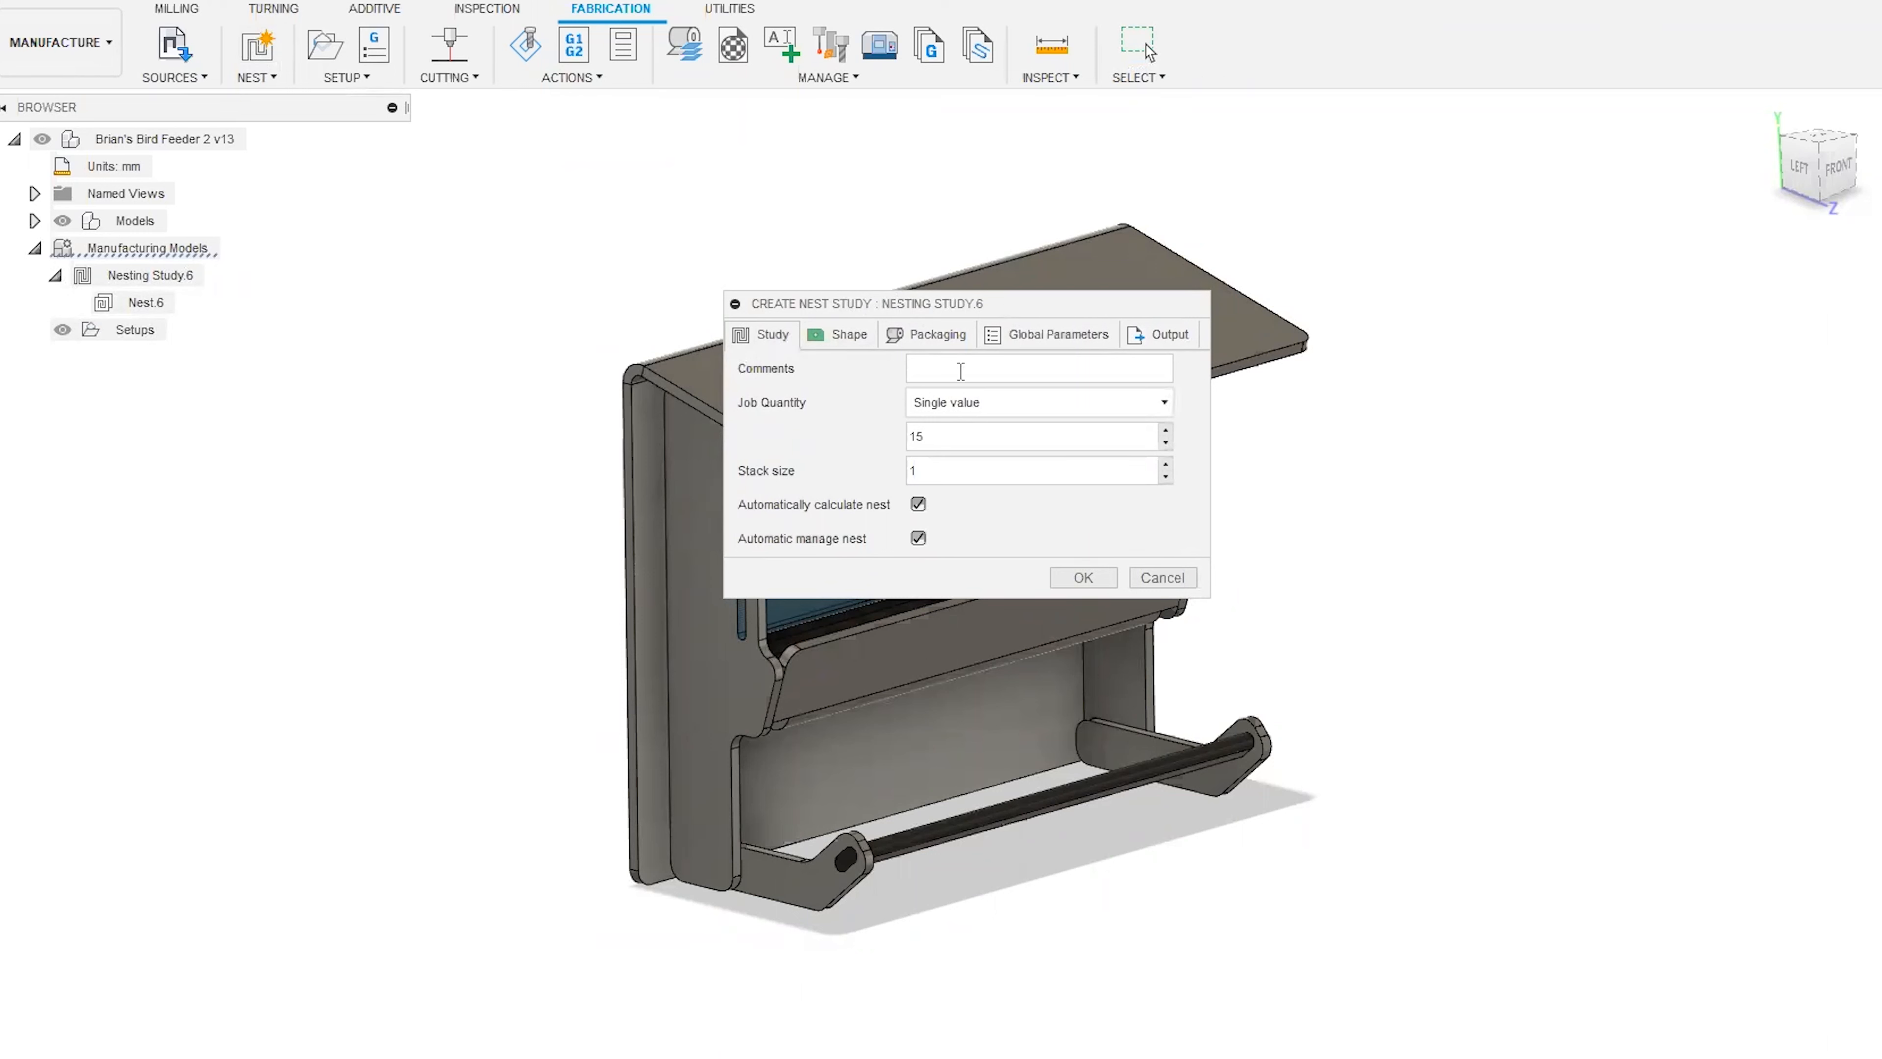
left_click(1065, 409)
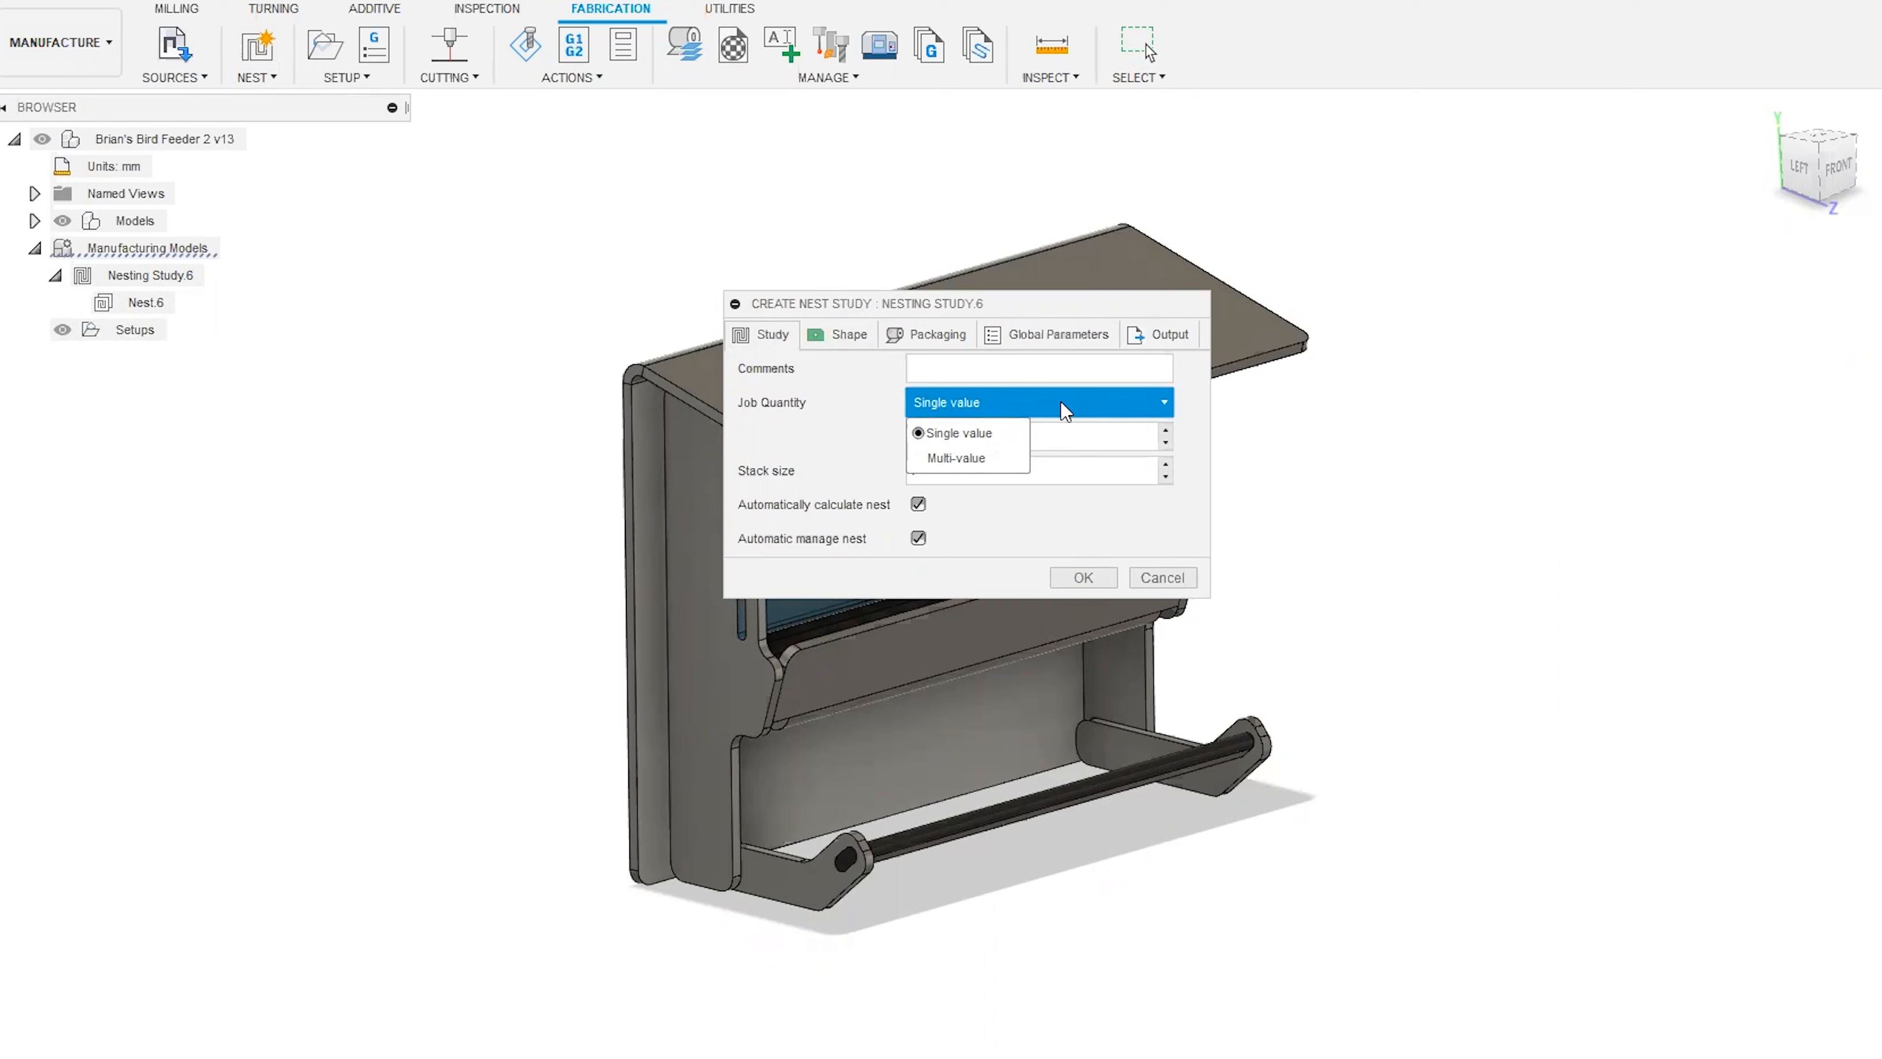
left_click(867, 413)
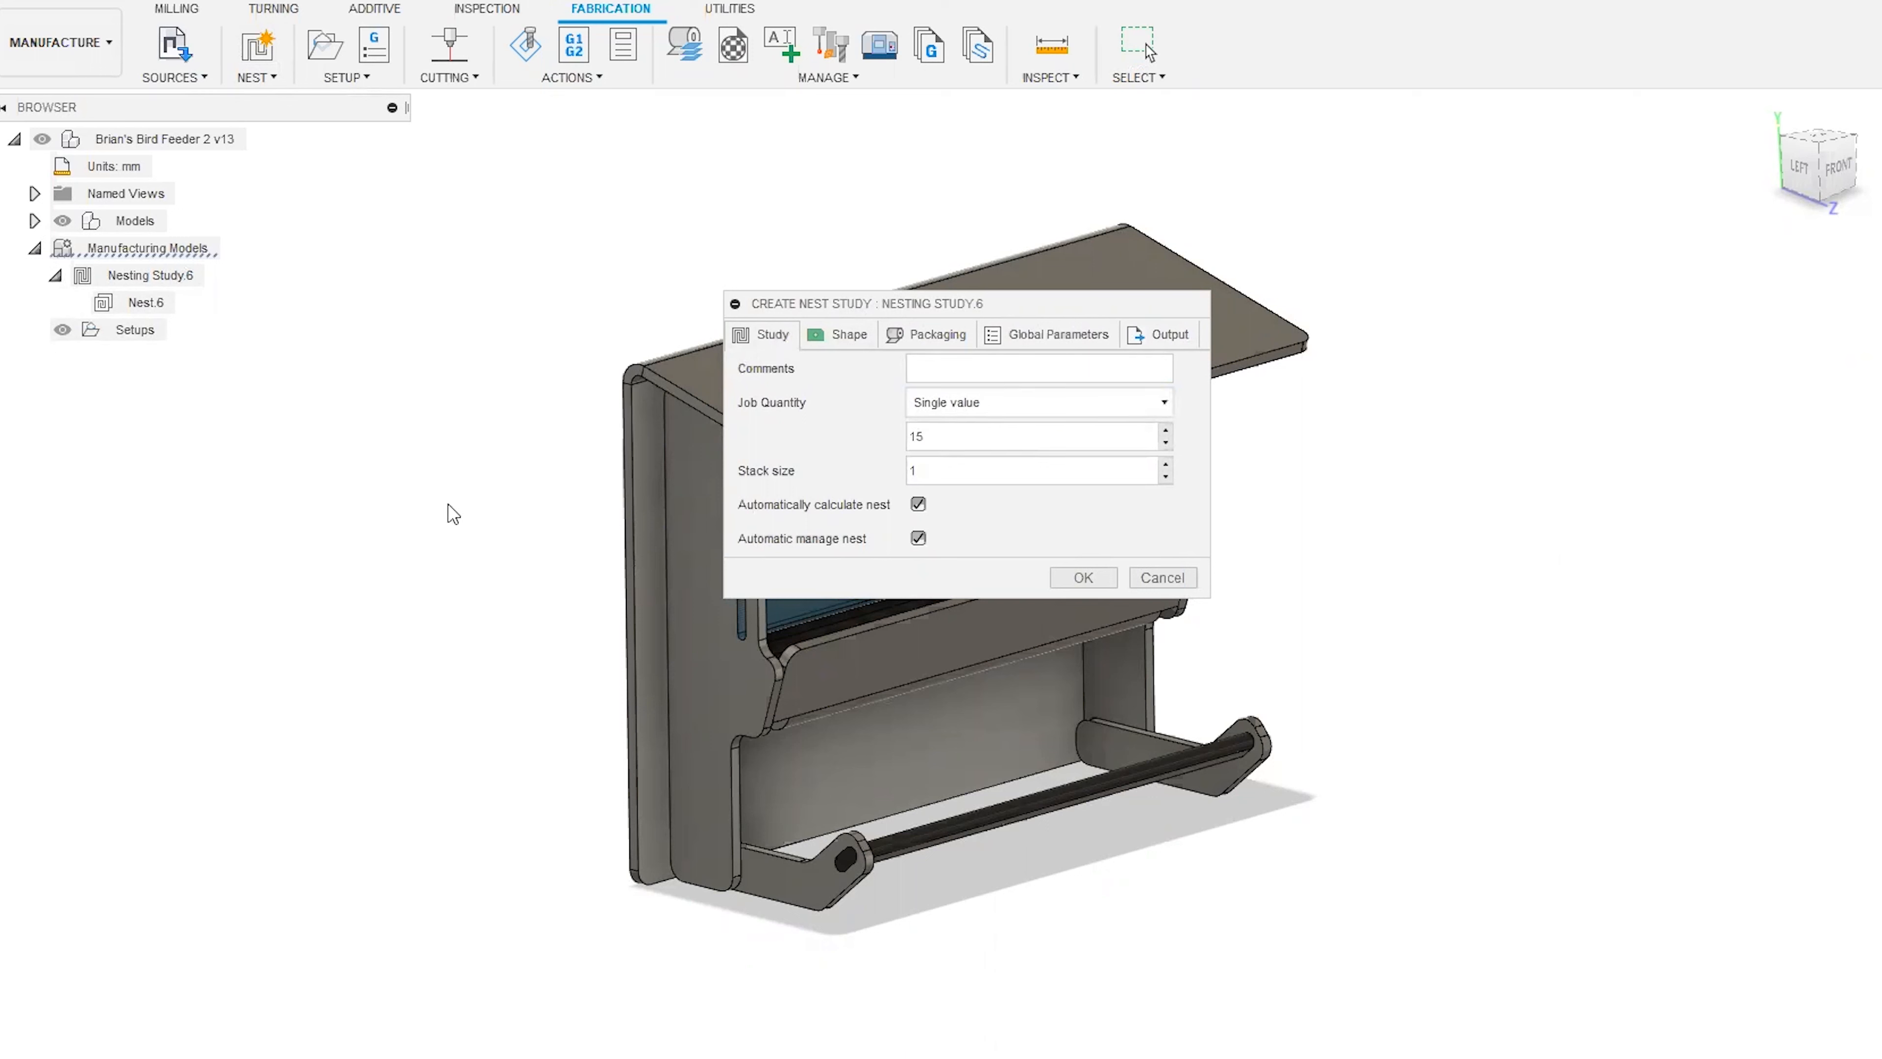
double_click(929, 435)
left_click(929, 435)
Try the Multi-value job quantity for the nest study and return it to Single value.
left_click(980, 411)
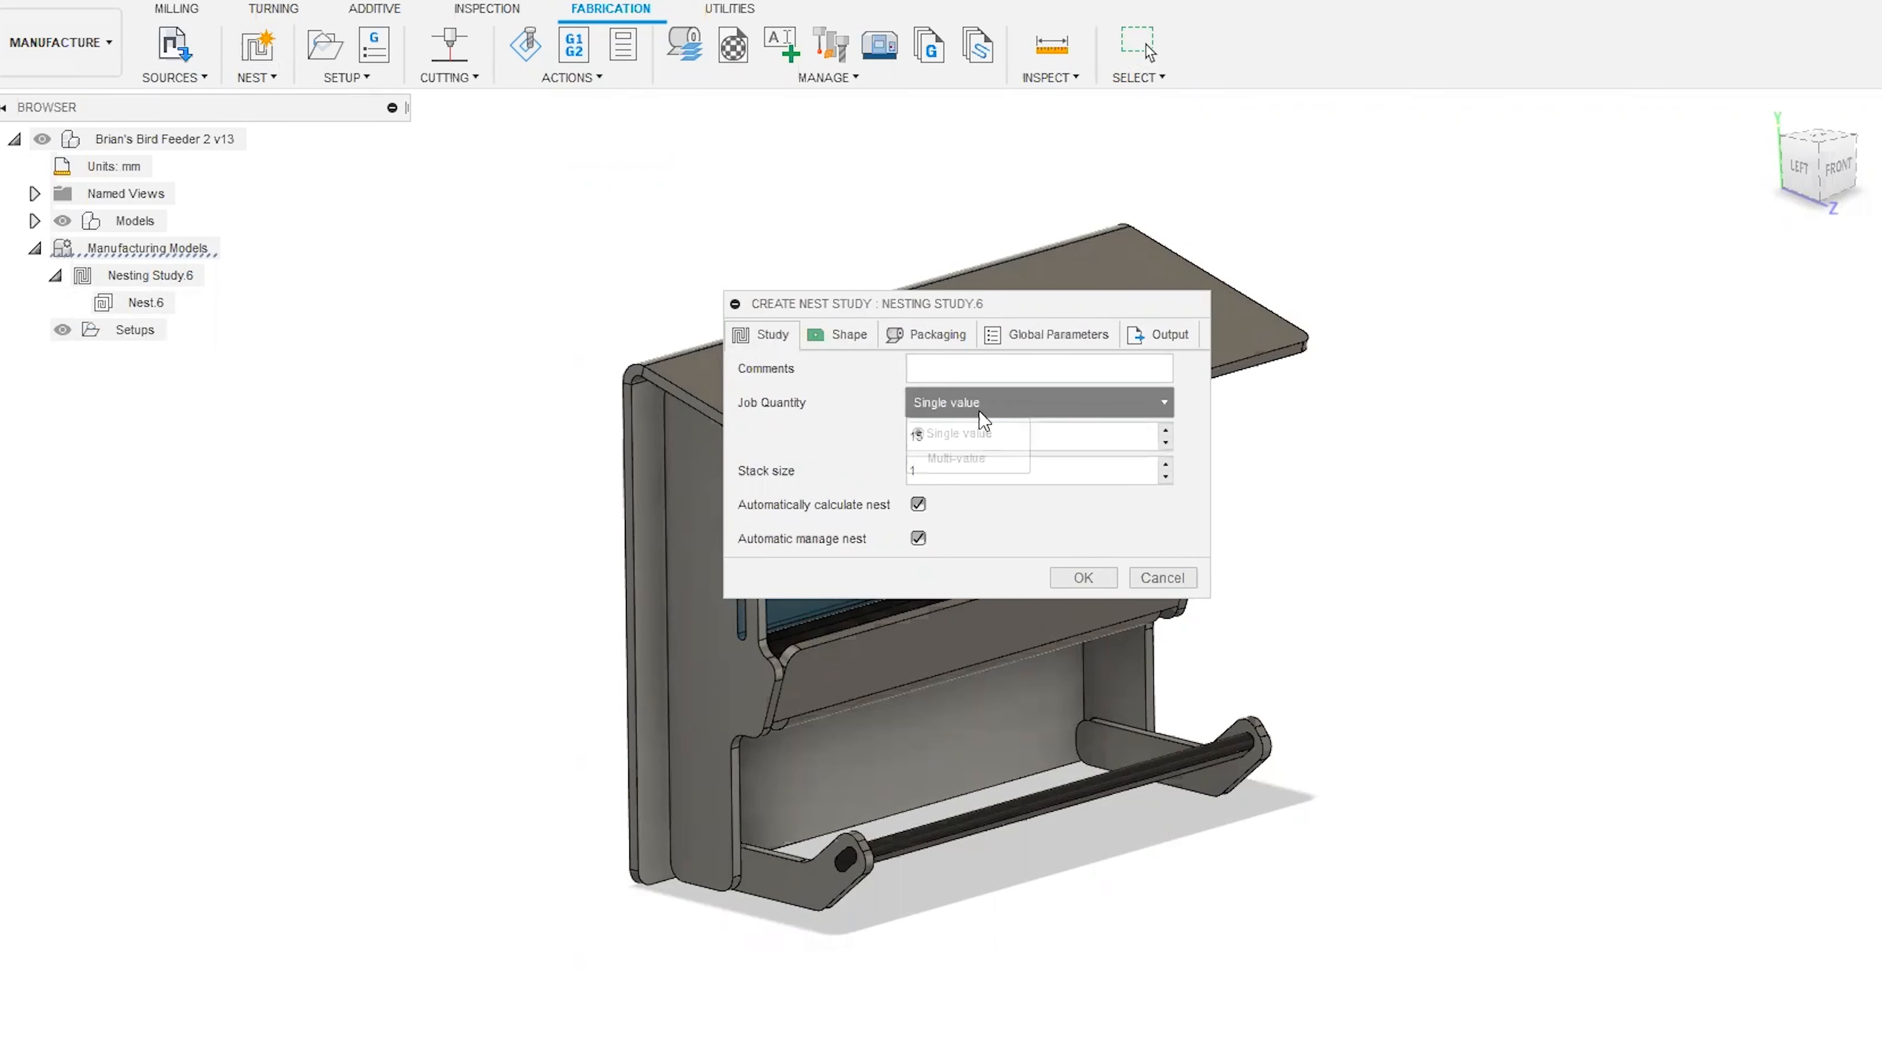
left_click(980, 456)
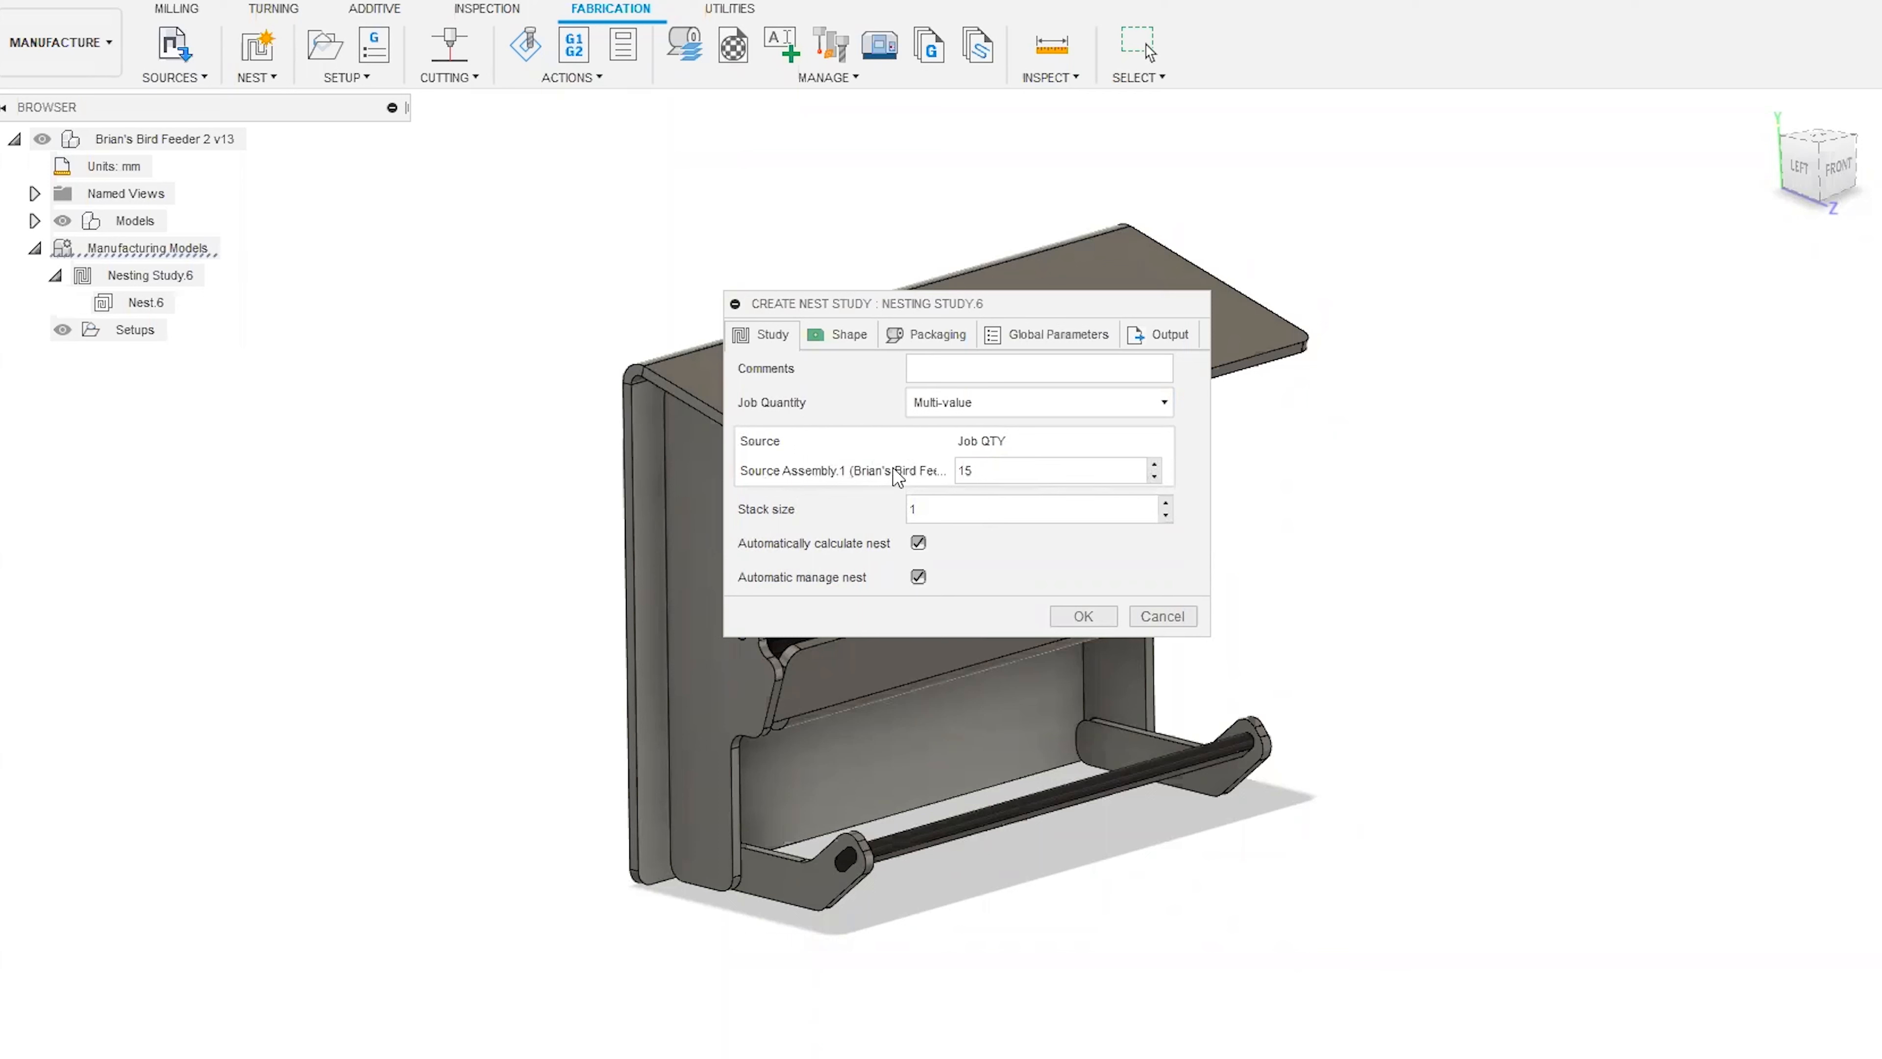
left_click(935, 406)
left_click(947, 436)
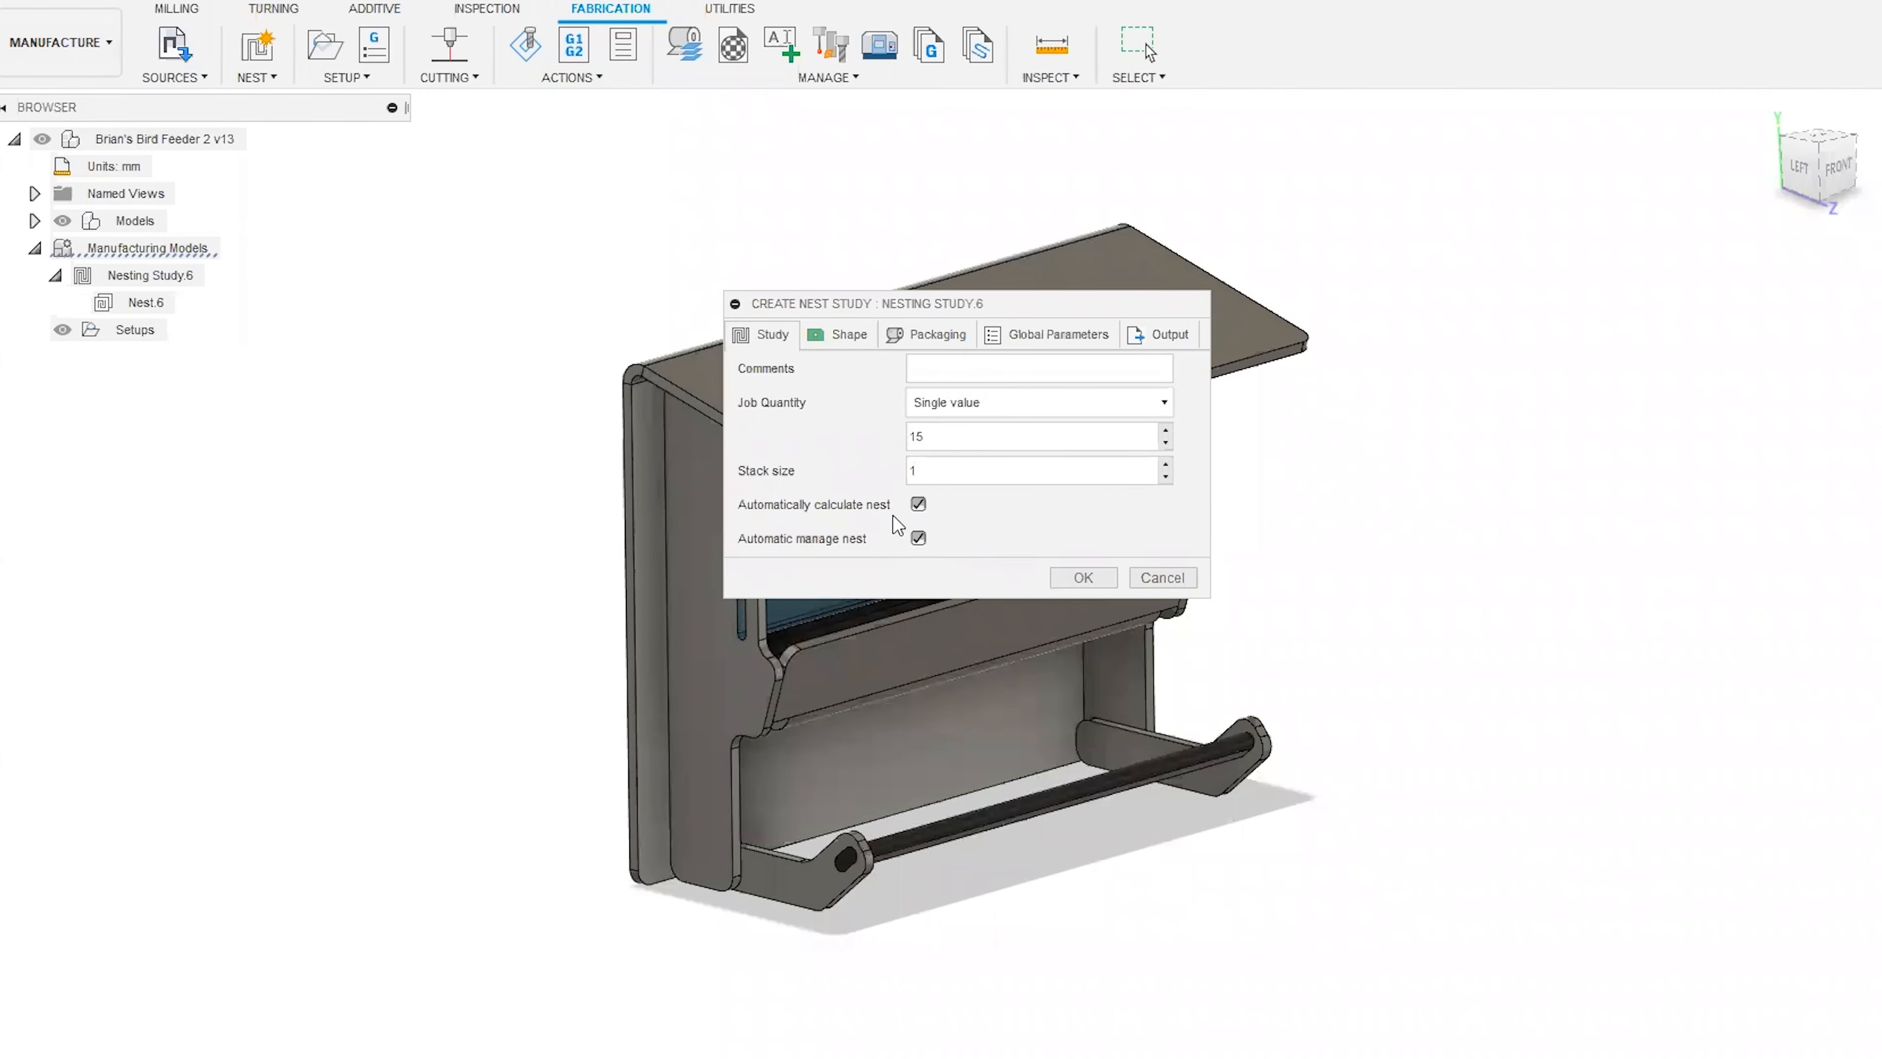
Review the nest study's shapes in an enlarged dialog, excluding Stand_Grab_Left and including it again.
left_click(839, 344)
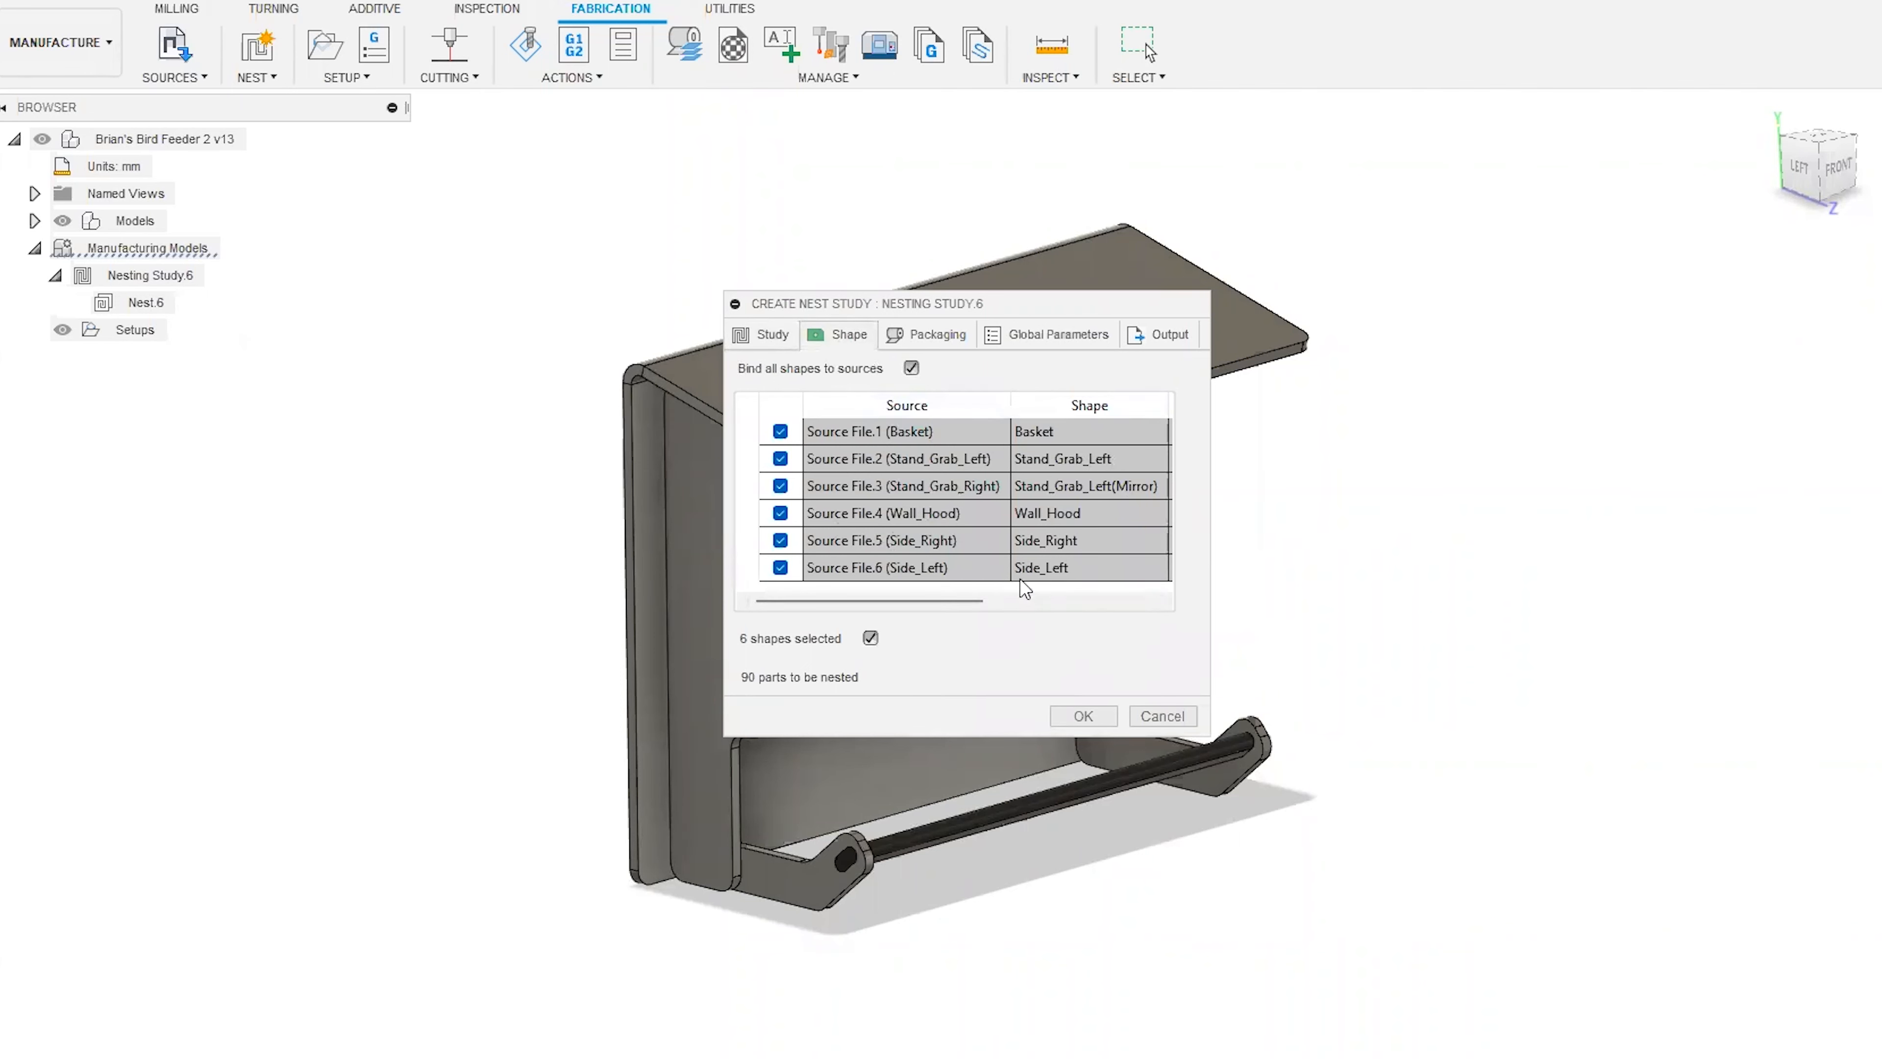
left_click(780, 458)
left_click(780, 459)
left_click_drag(1206, 727, 1457, 785)
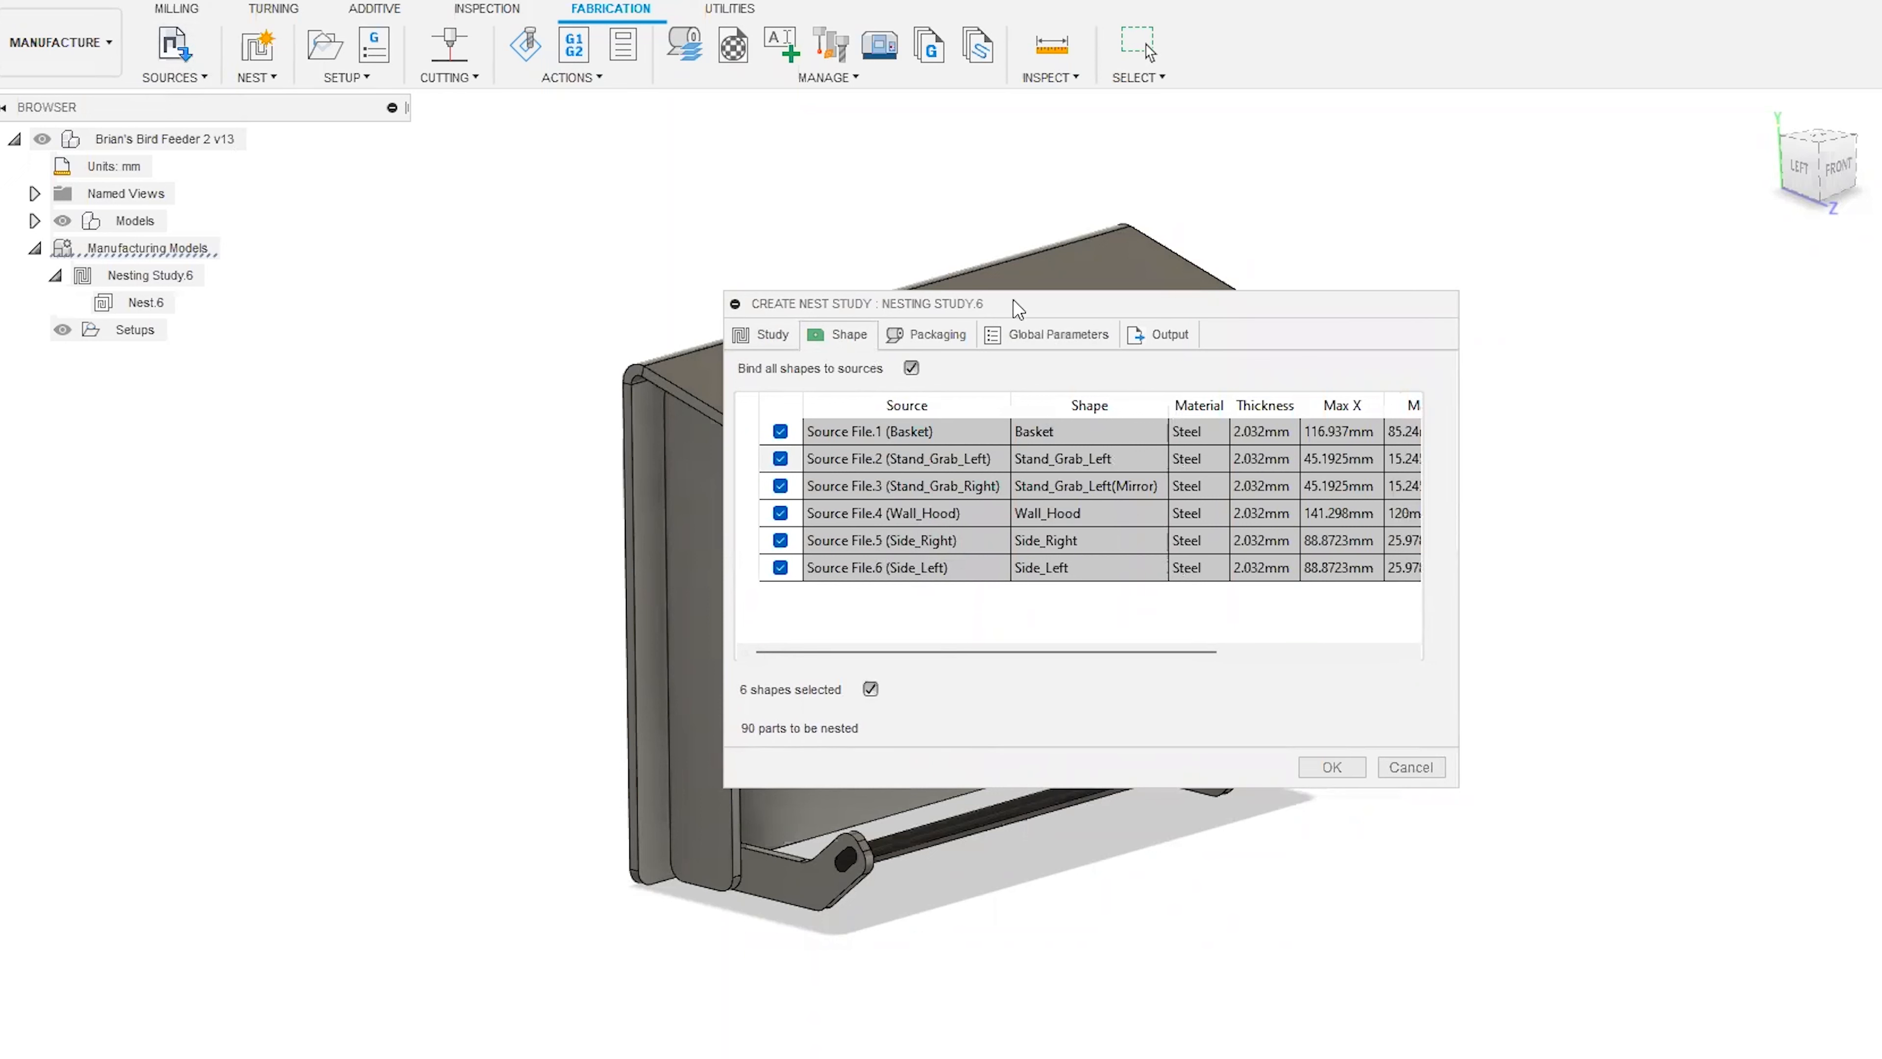
left_click_drag(971, 651, 881, 651)
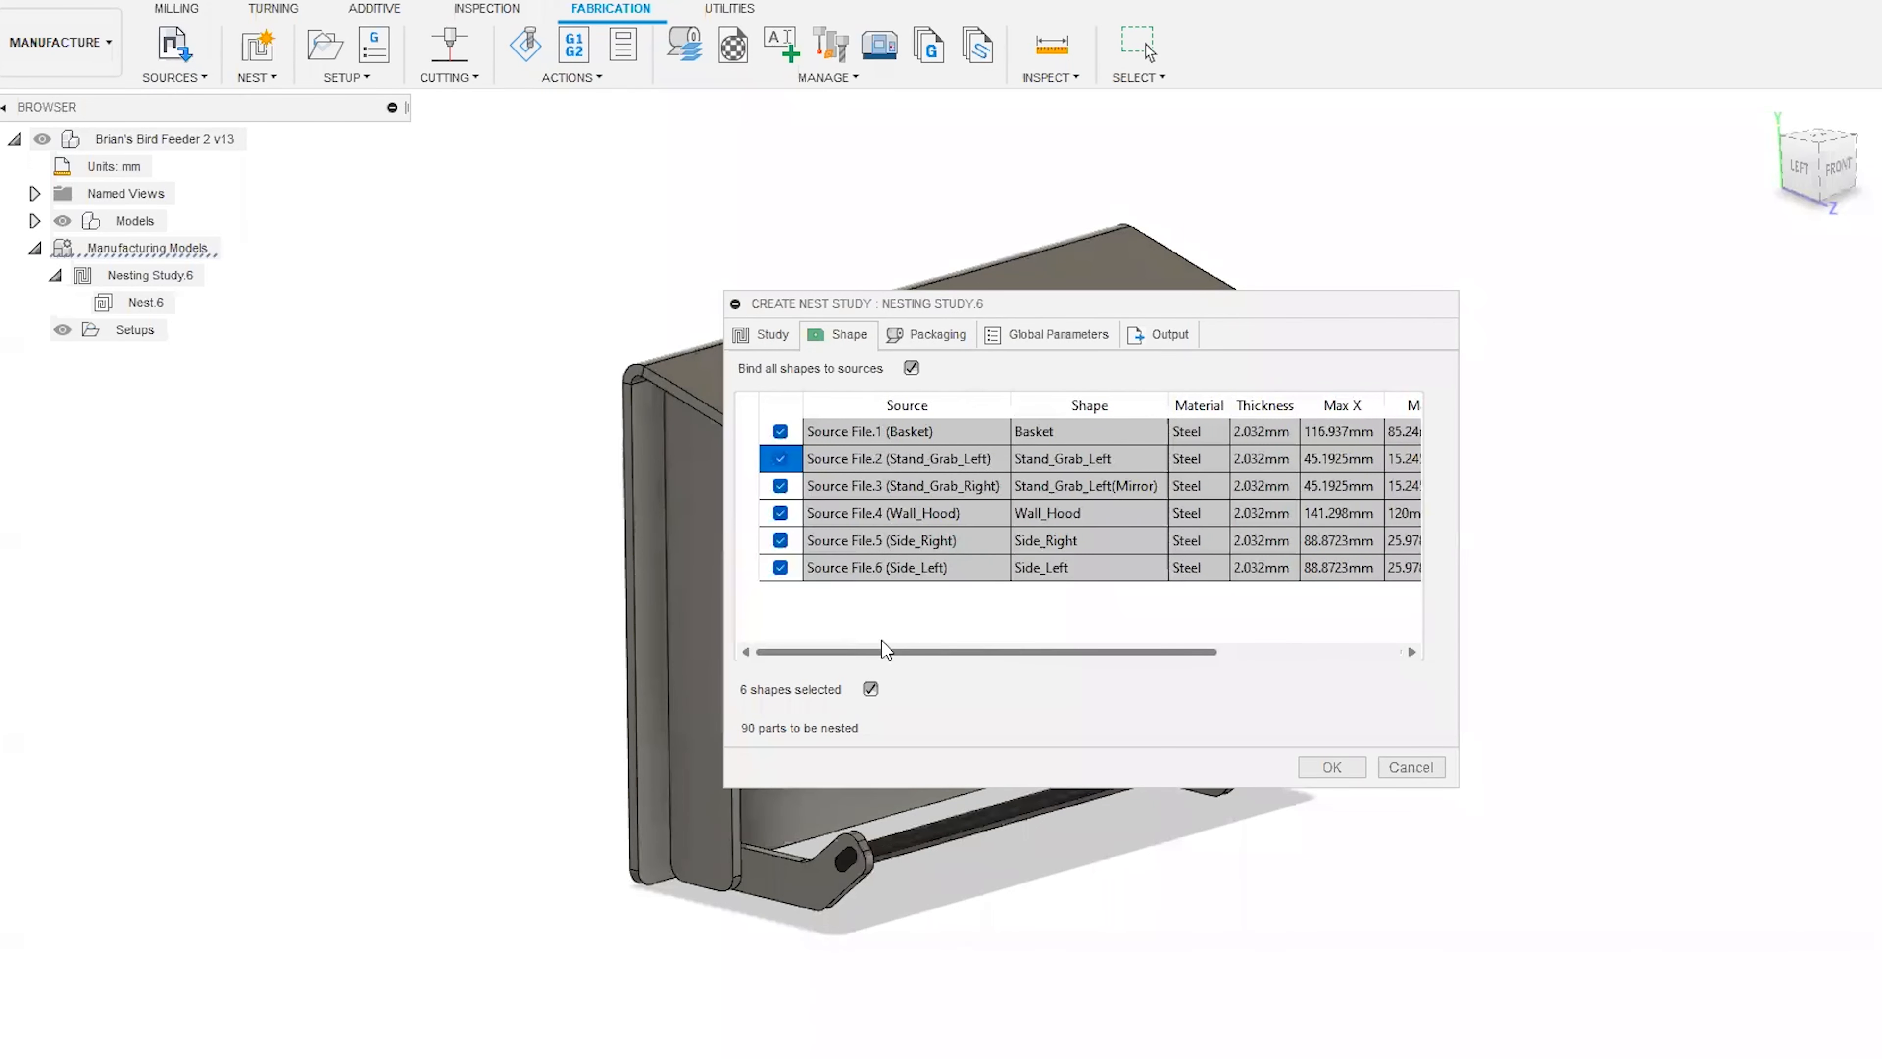
Set the inventory quantity of Packaging.2 to 1 and add Packaging.3 to the nest study.
left_click(940, 334)
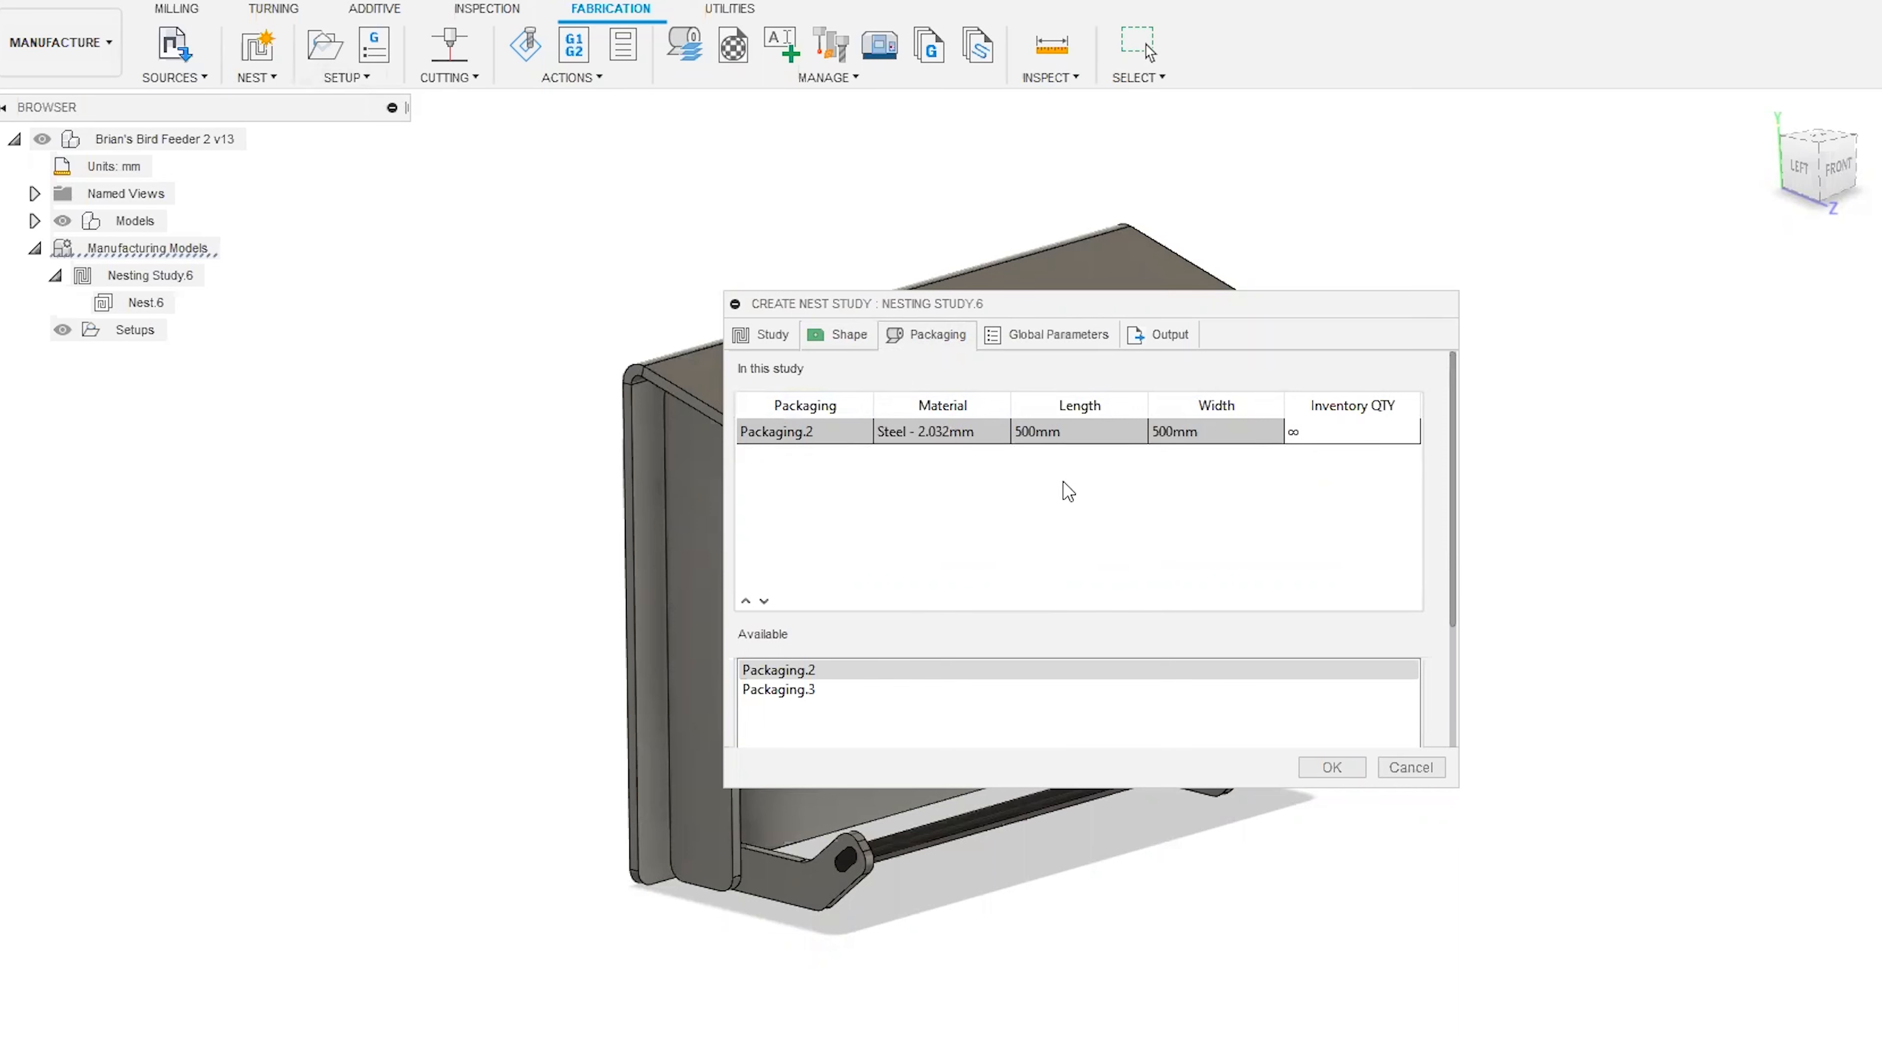
left_click(1327, 435)
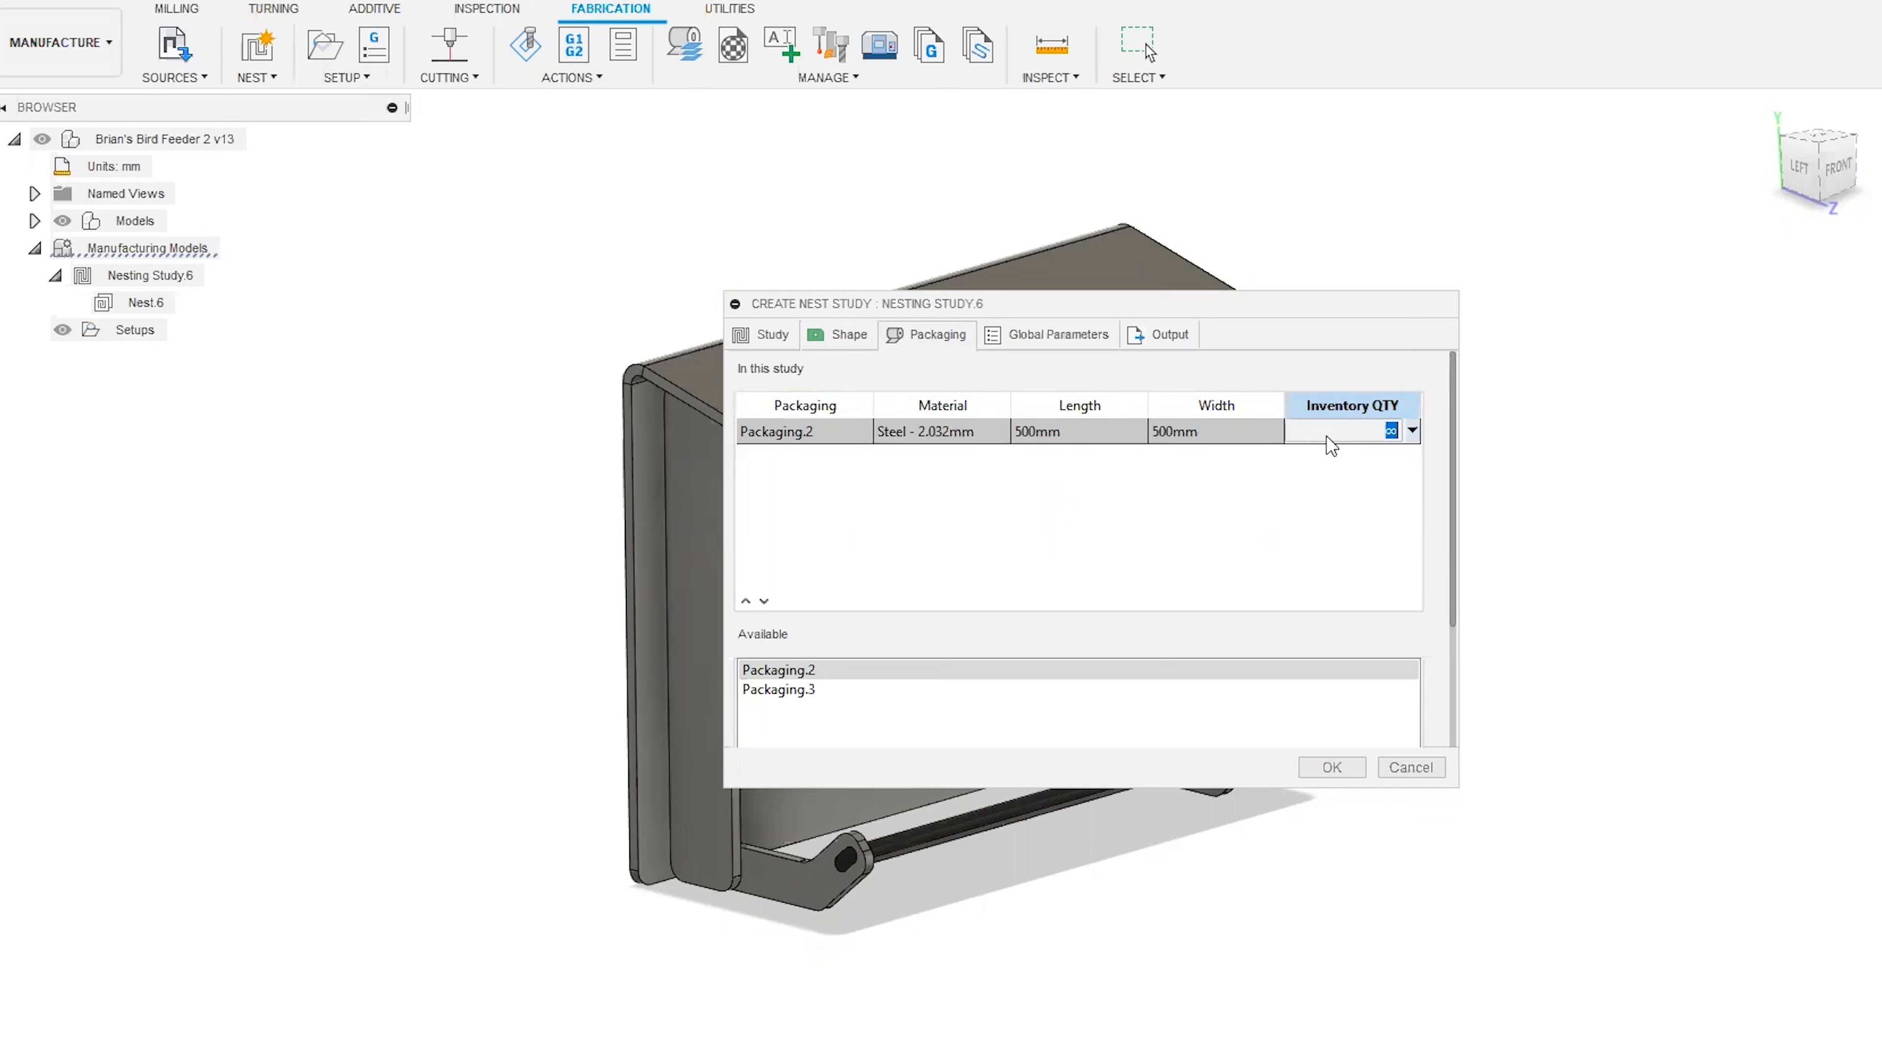
right_click(1369, 434)
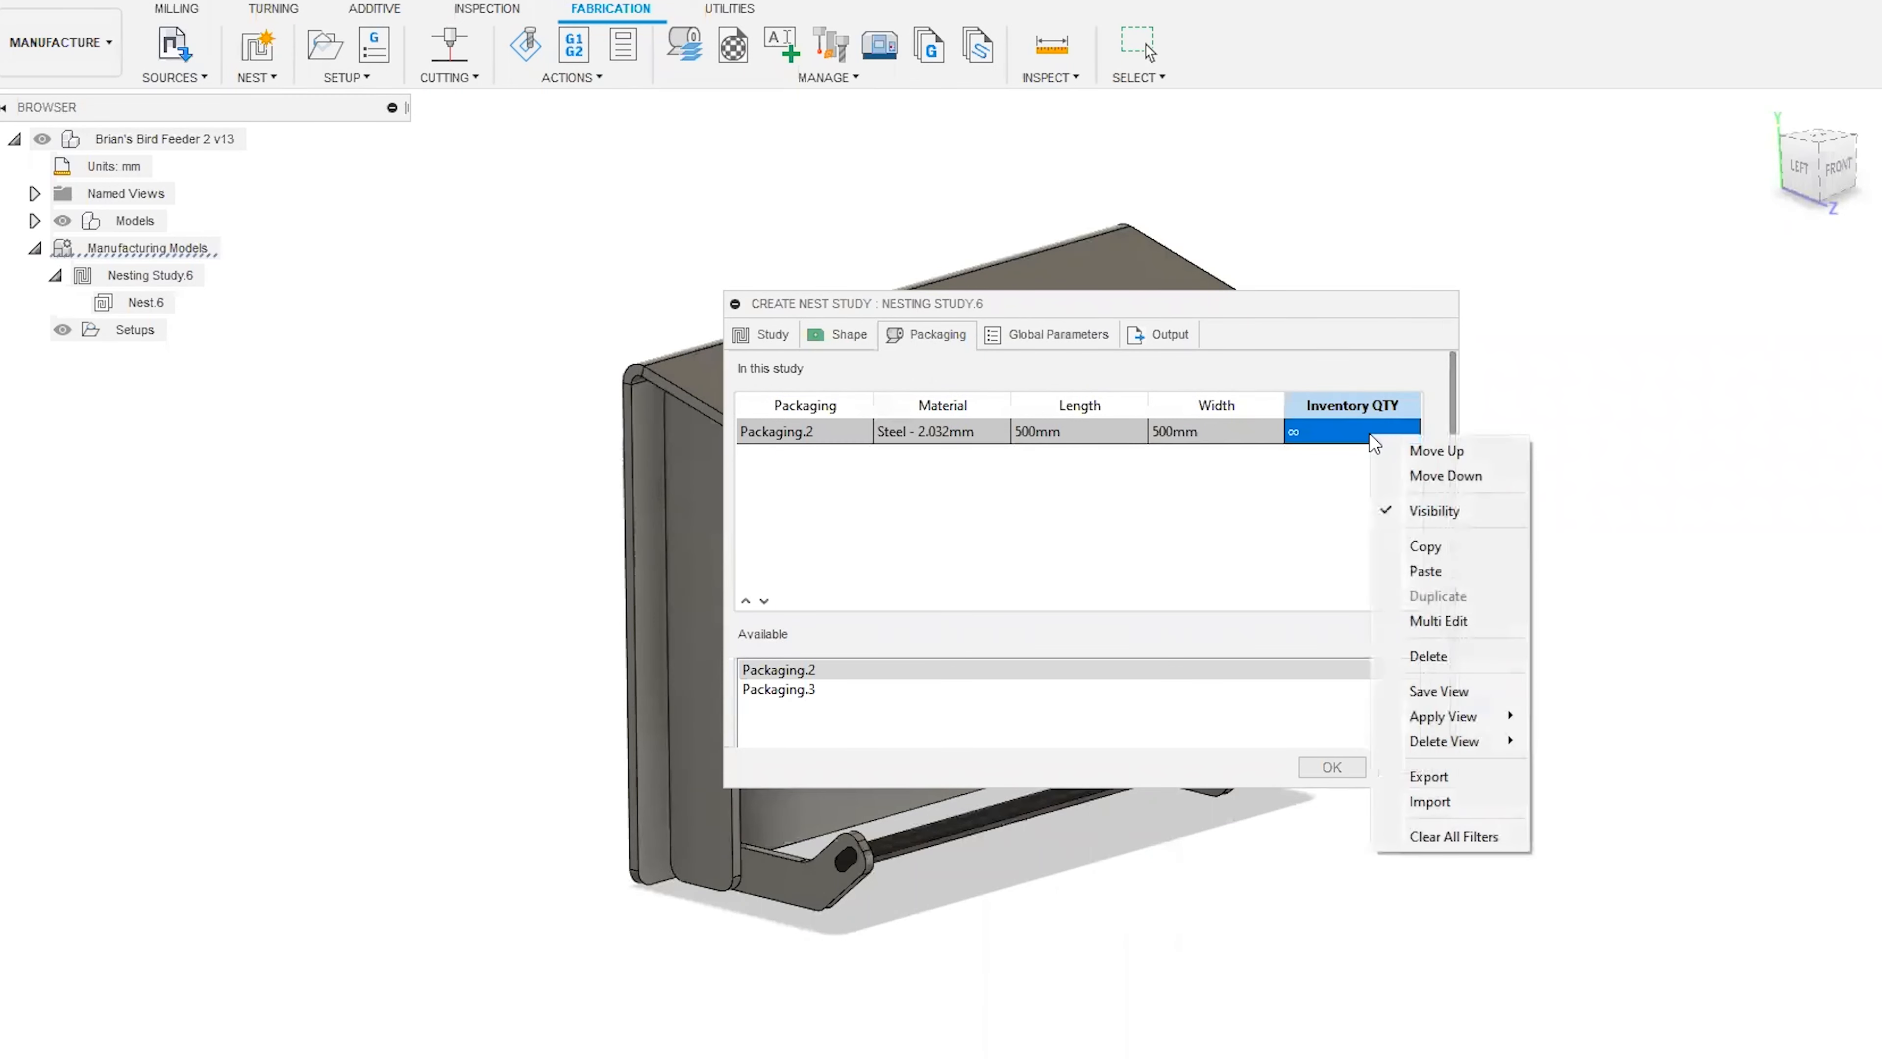
left_click(1466, 622)
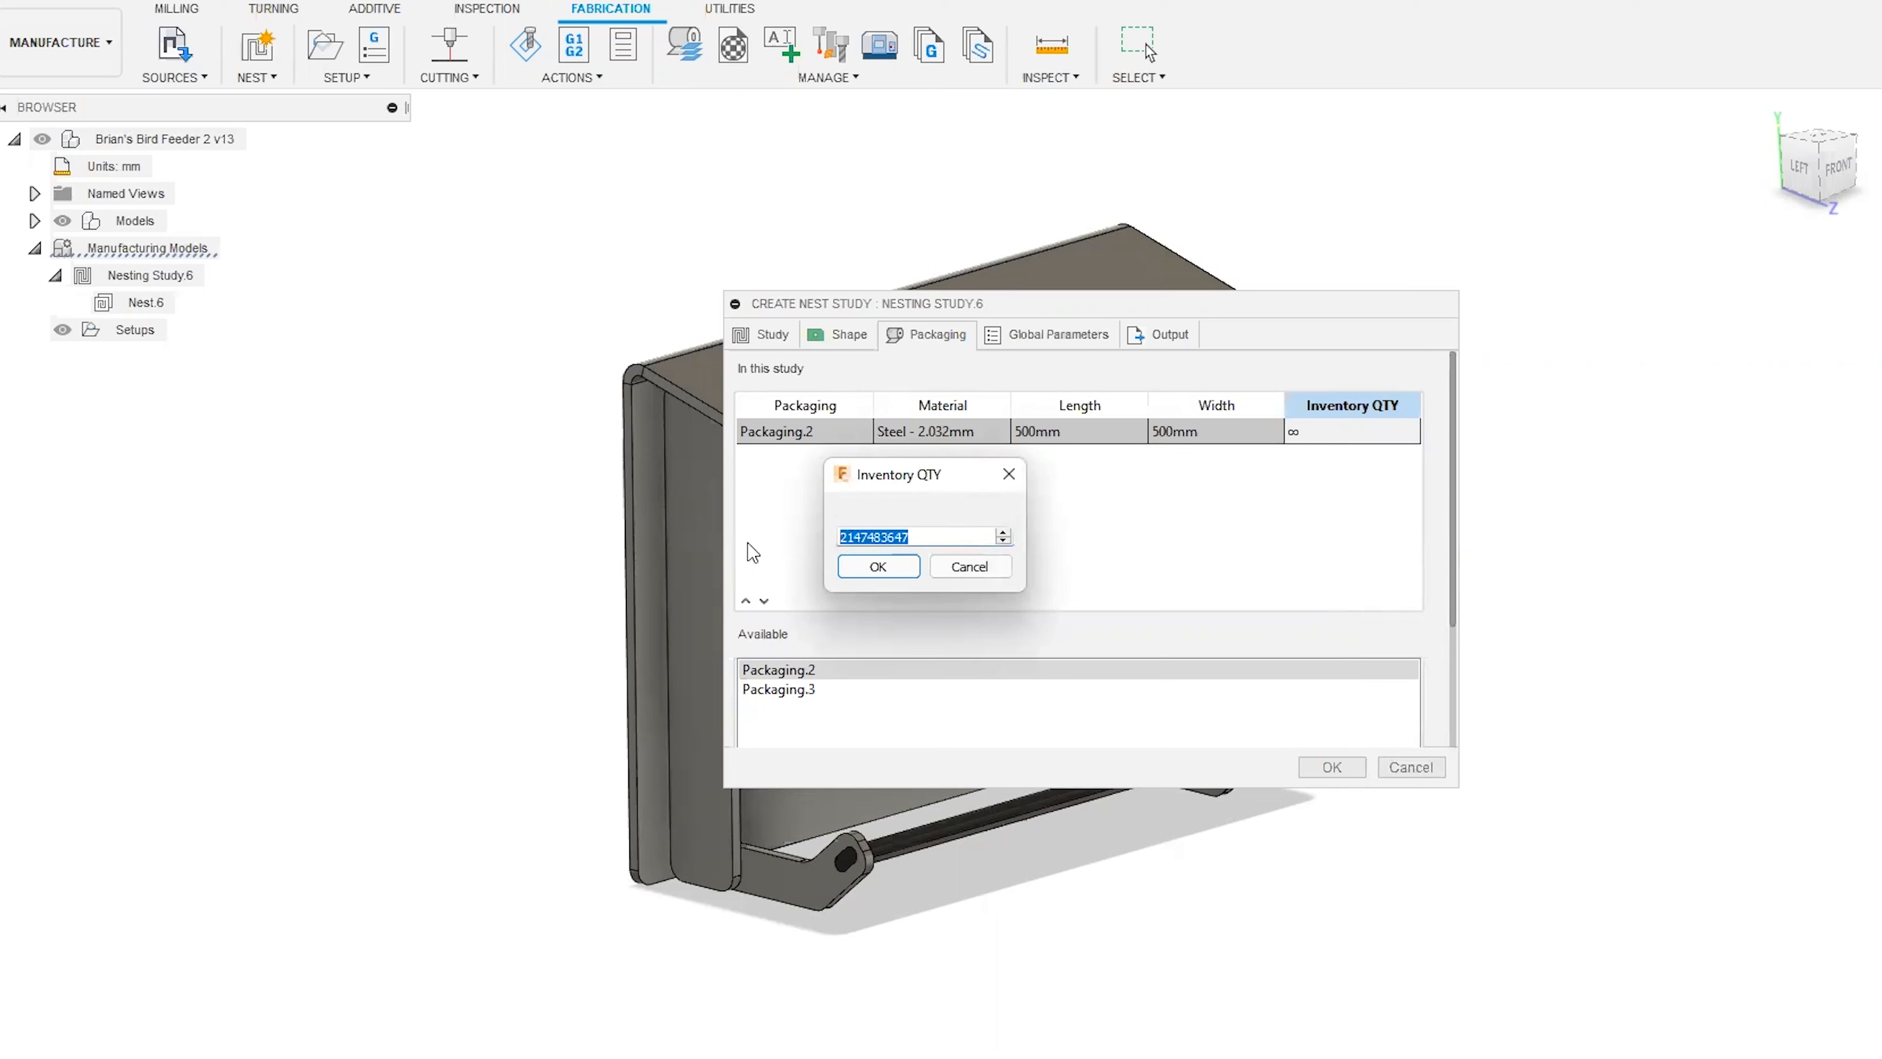
type("1")
left_click(860, 566)
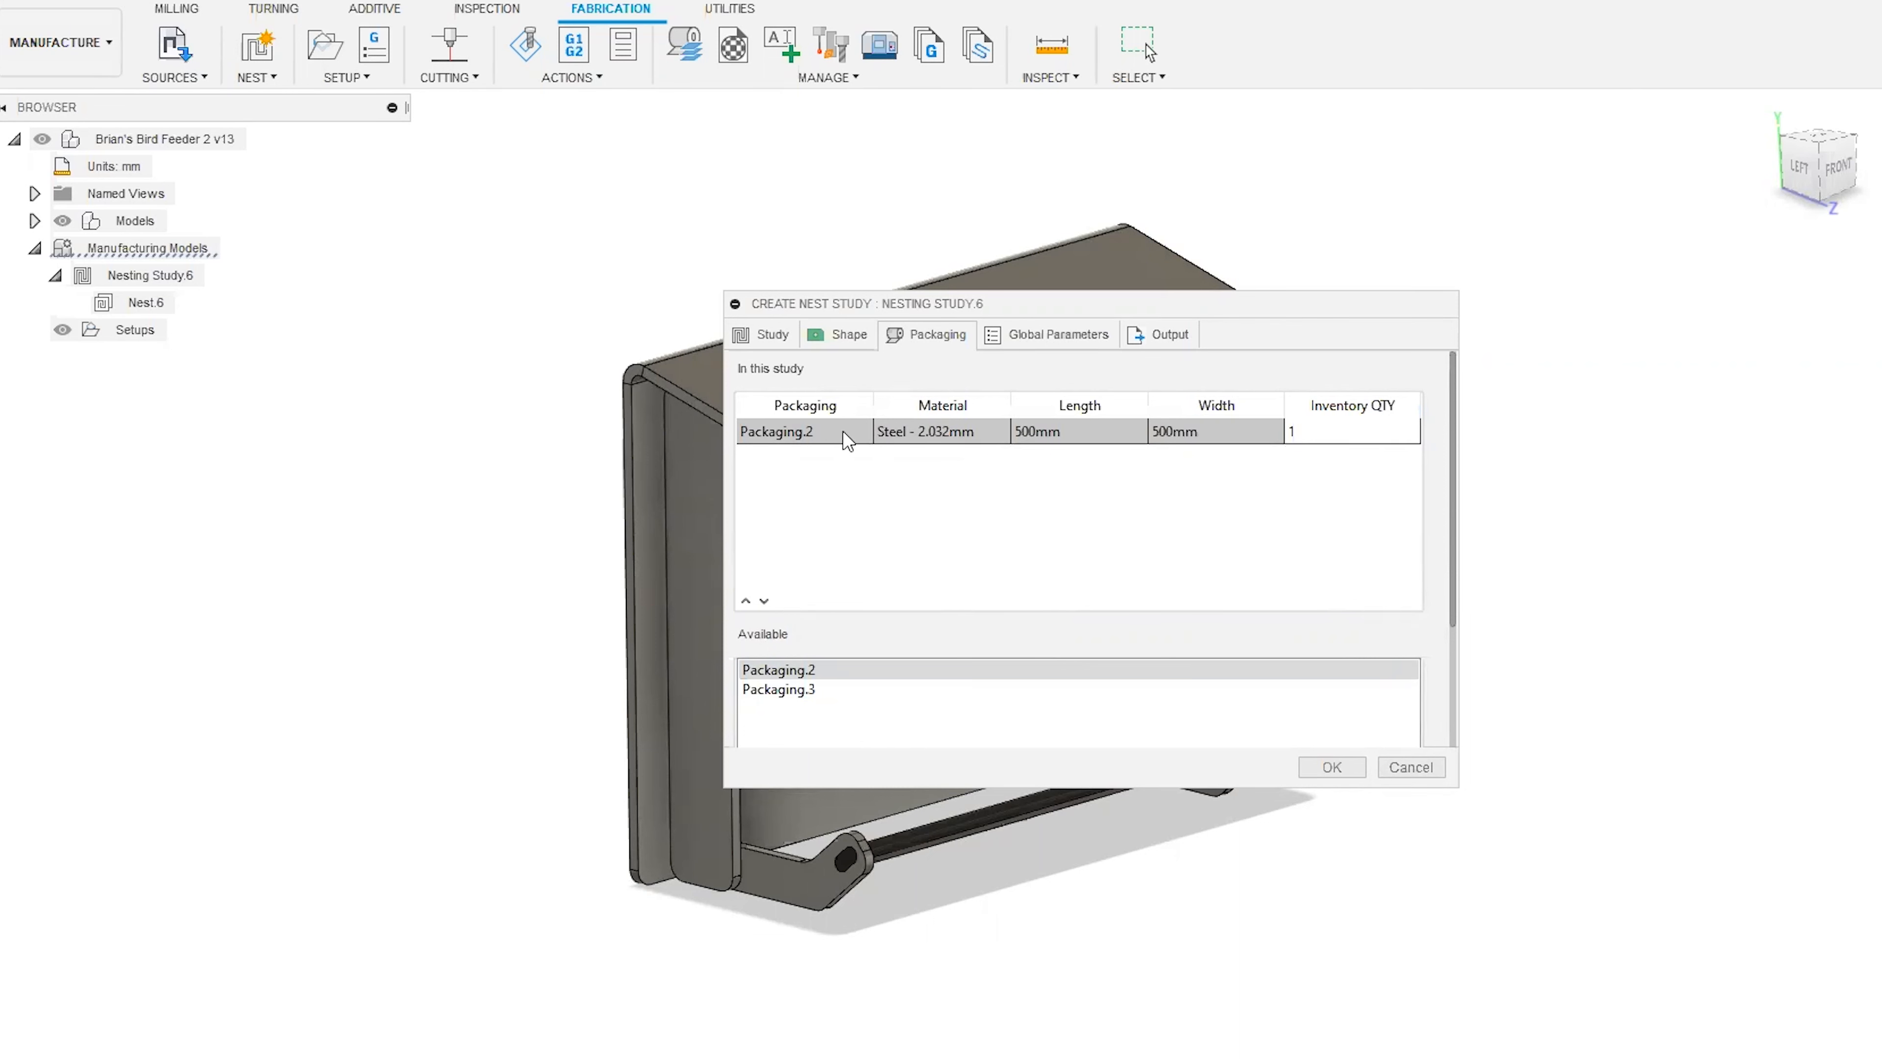
double_click(783, 695)
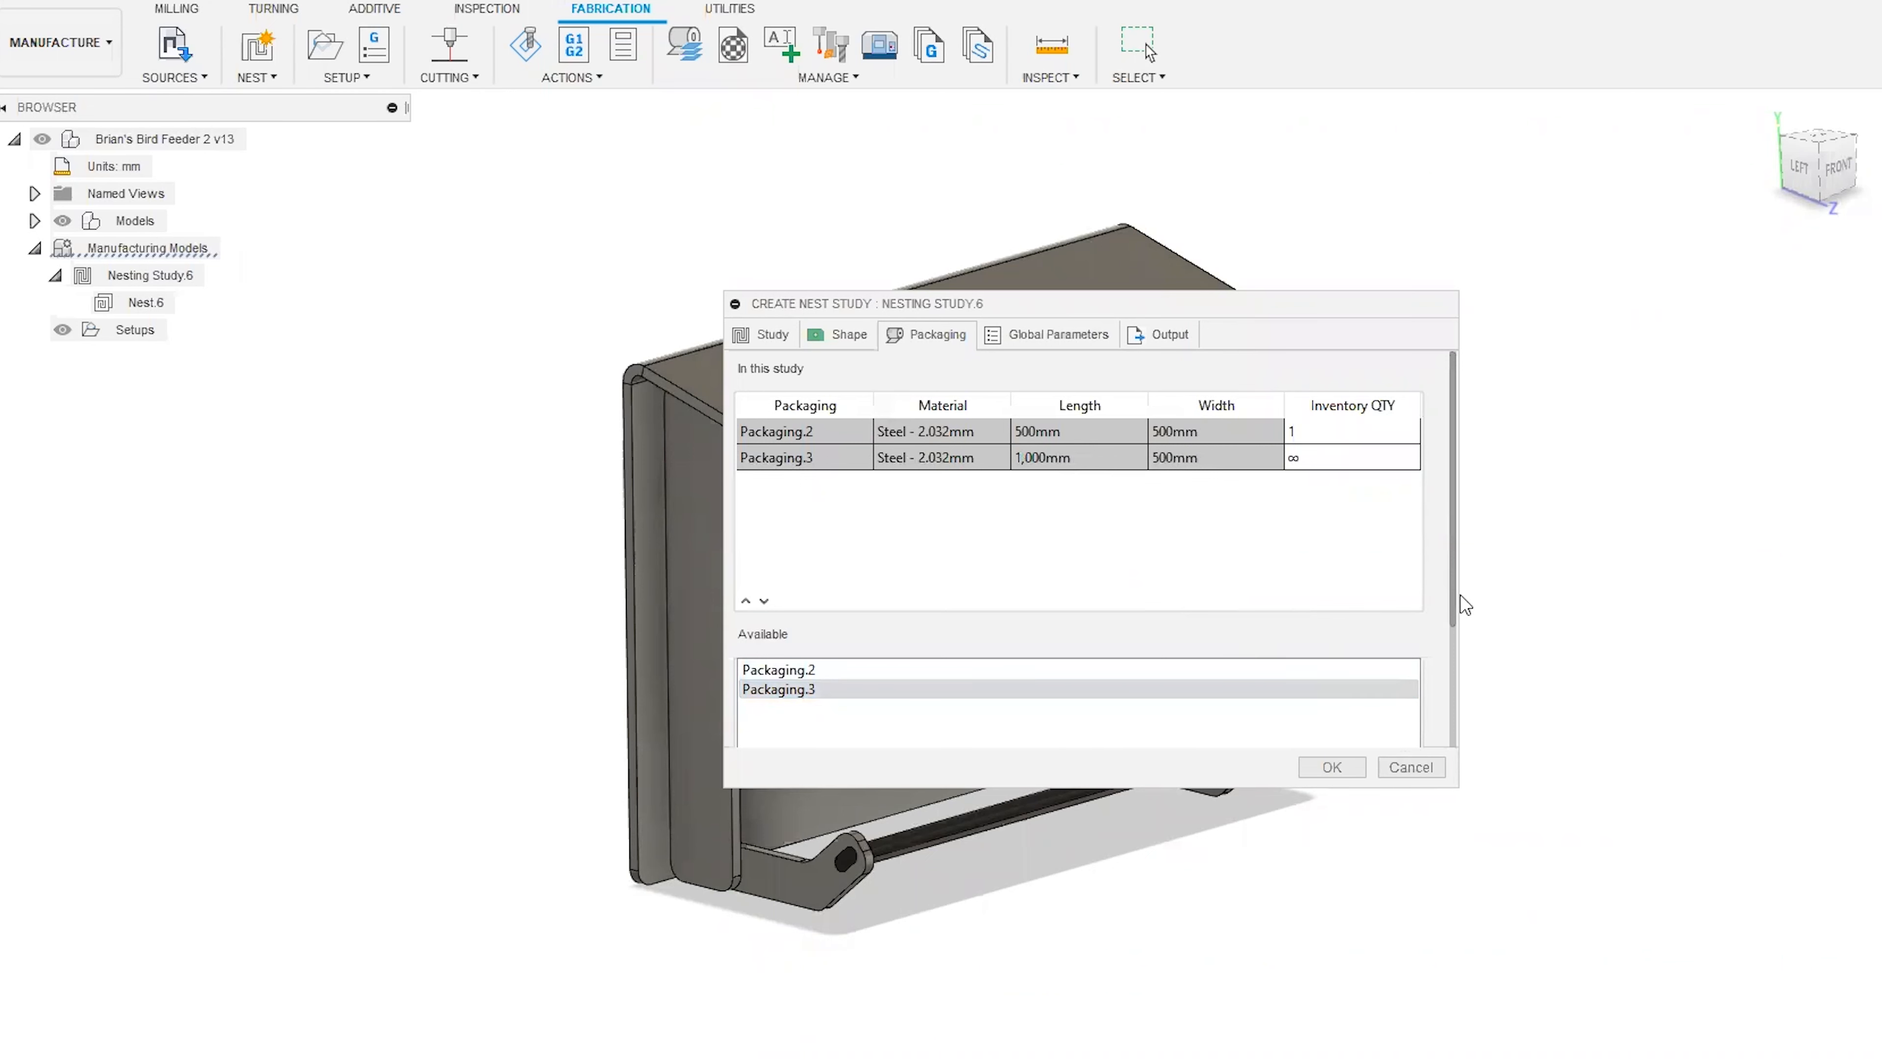
Examine the packaging usage methods As Listed, Best Size and Best Mix against the study's packaging list, keeping As Listed.
left_click_drag(1452, 602, 1452, 517)
left_click_drag(1454, 591, 1447, 715)
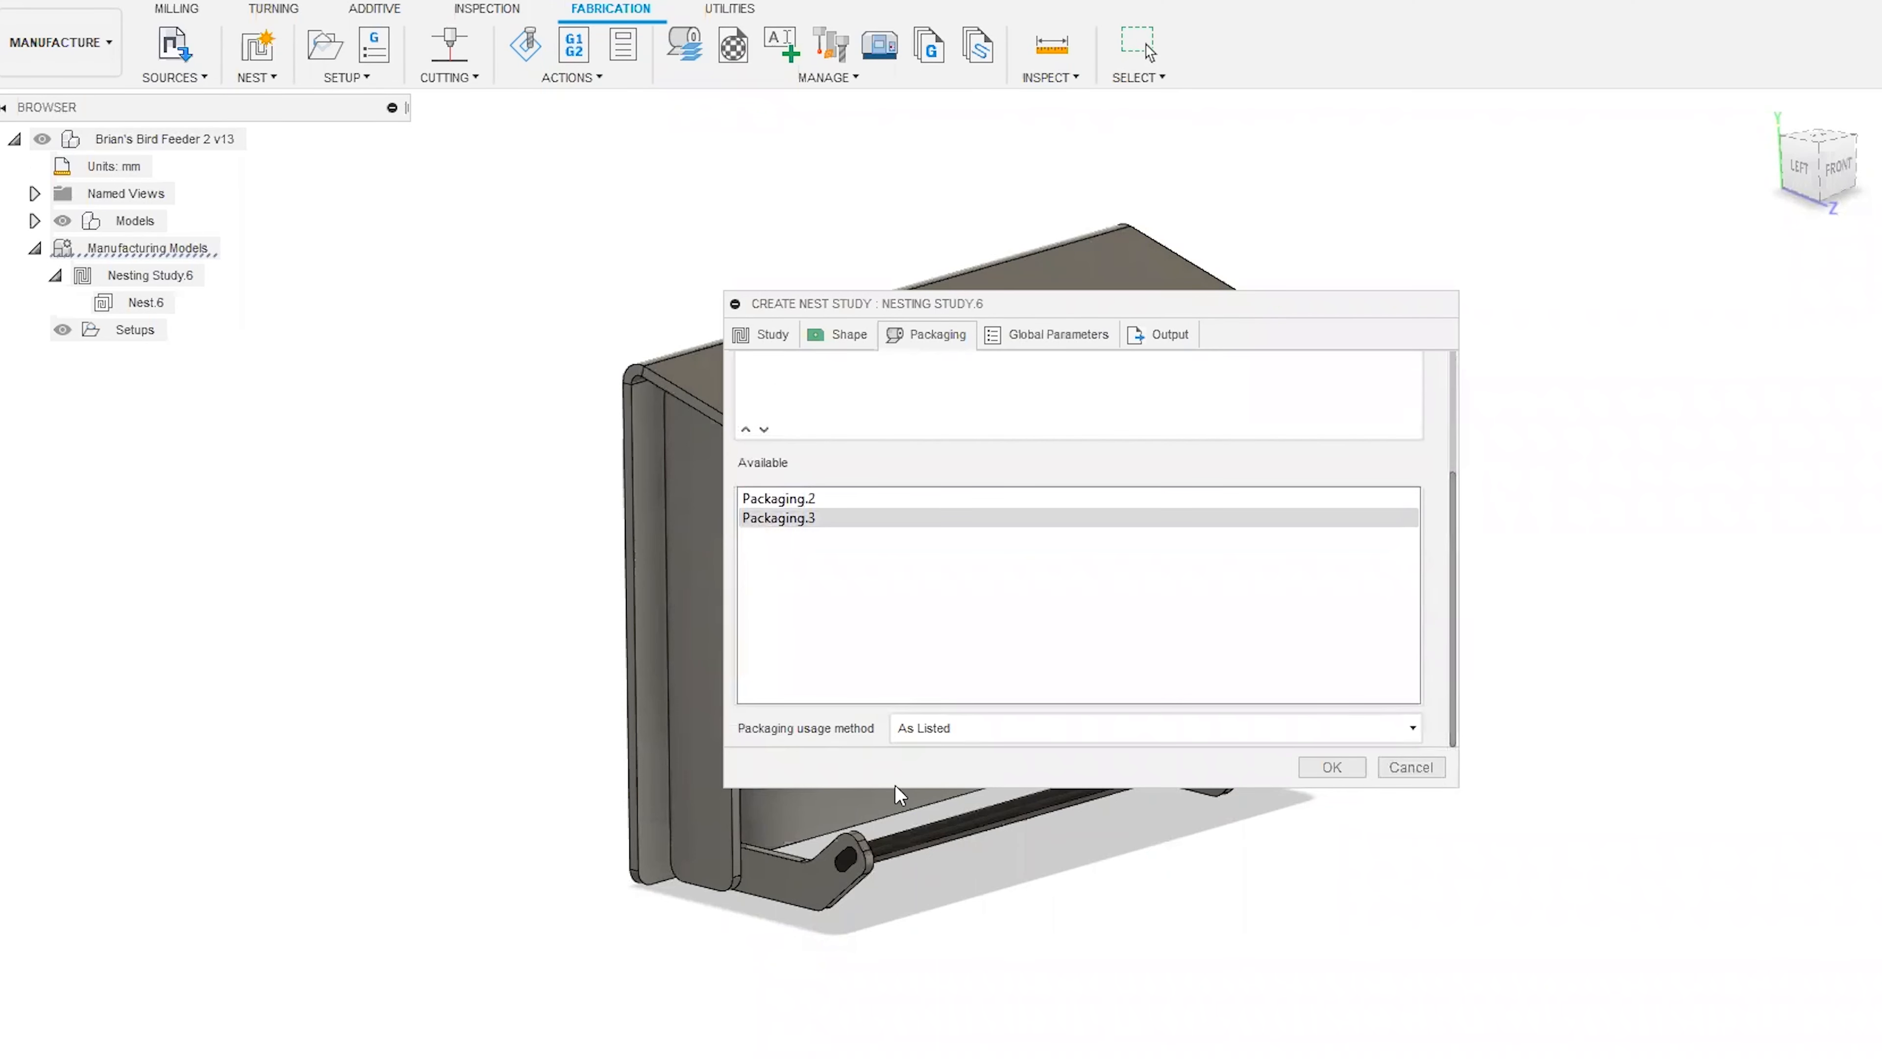
left_click(1064, 725)
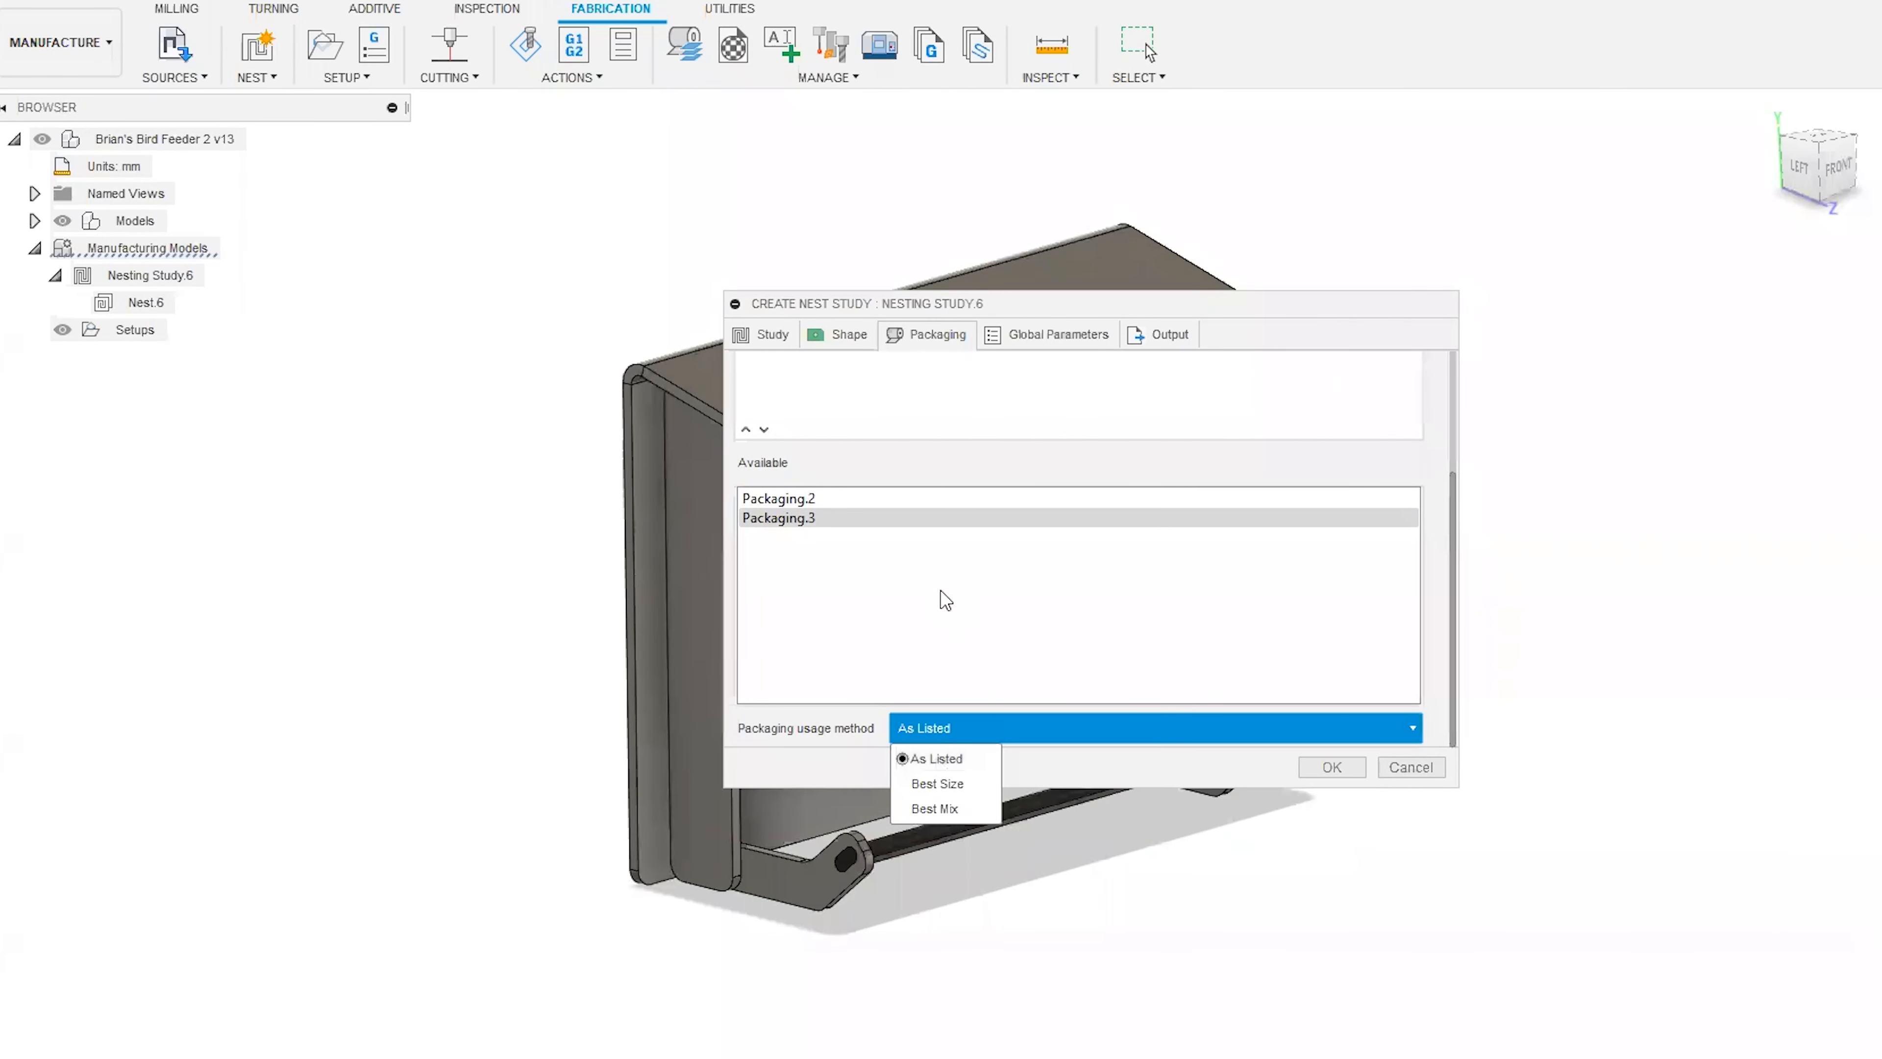
left_click(1453, 535)
left_click_drag(1452, 528, 1454, 369)
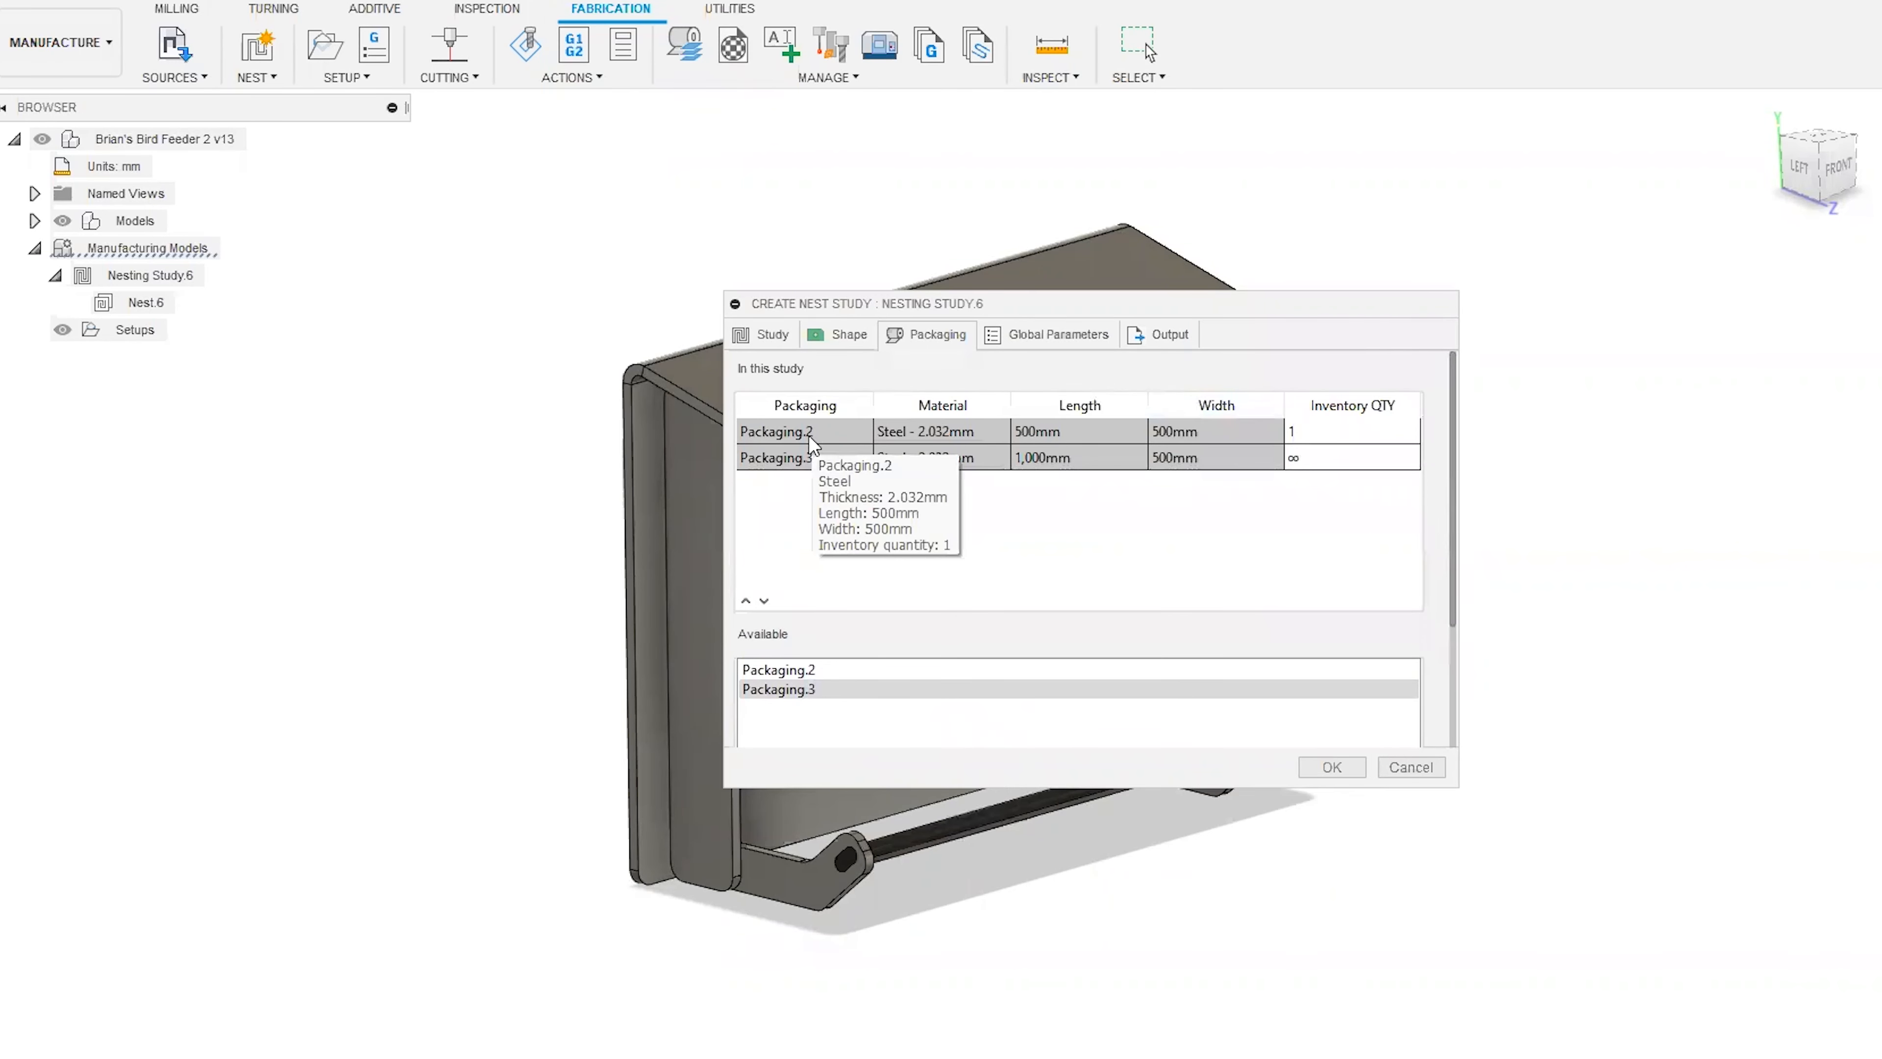
left_click_drag(1458, 457, 1472, 671)
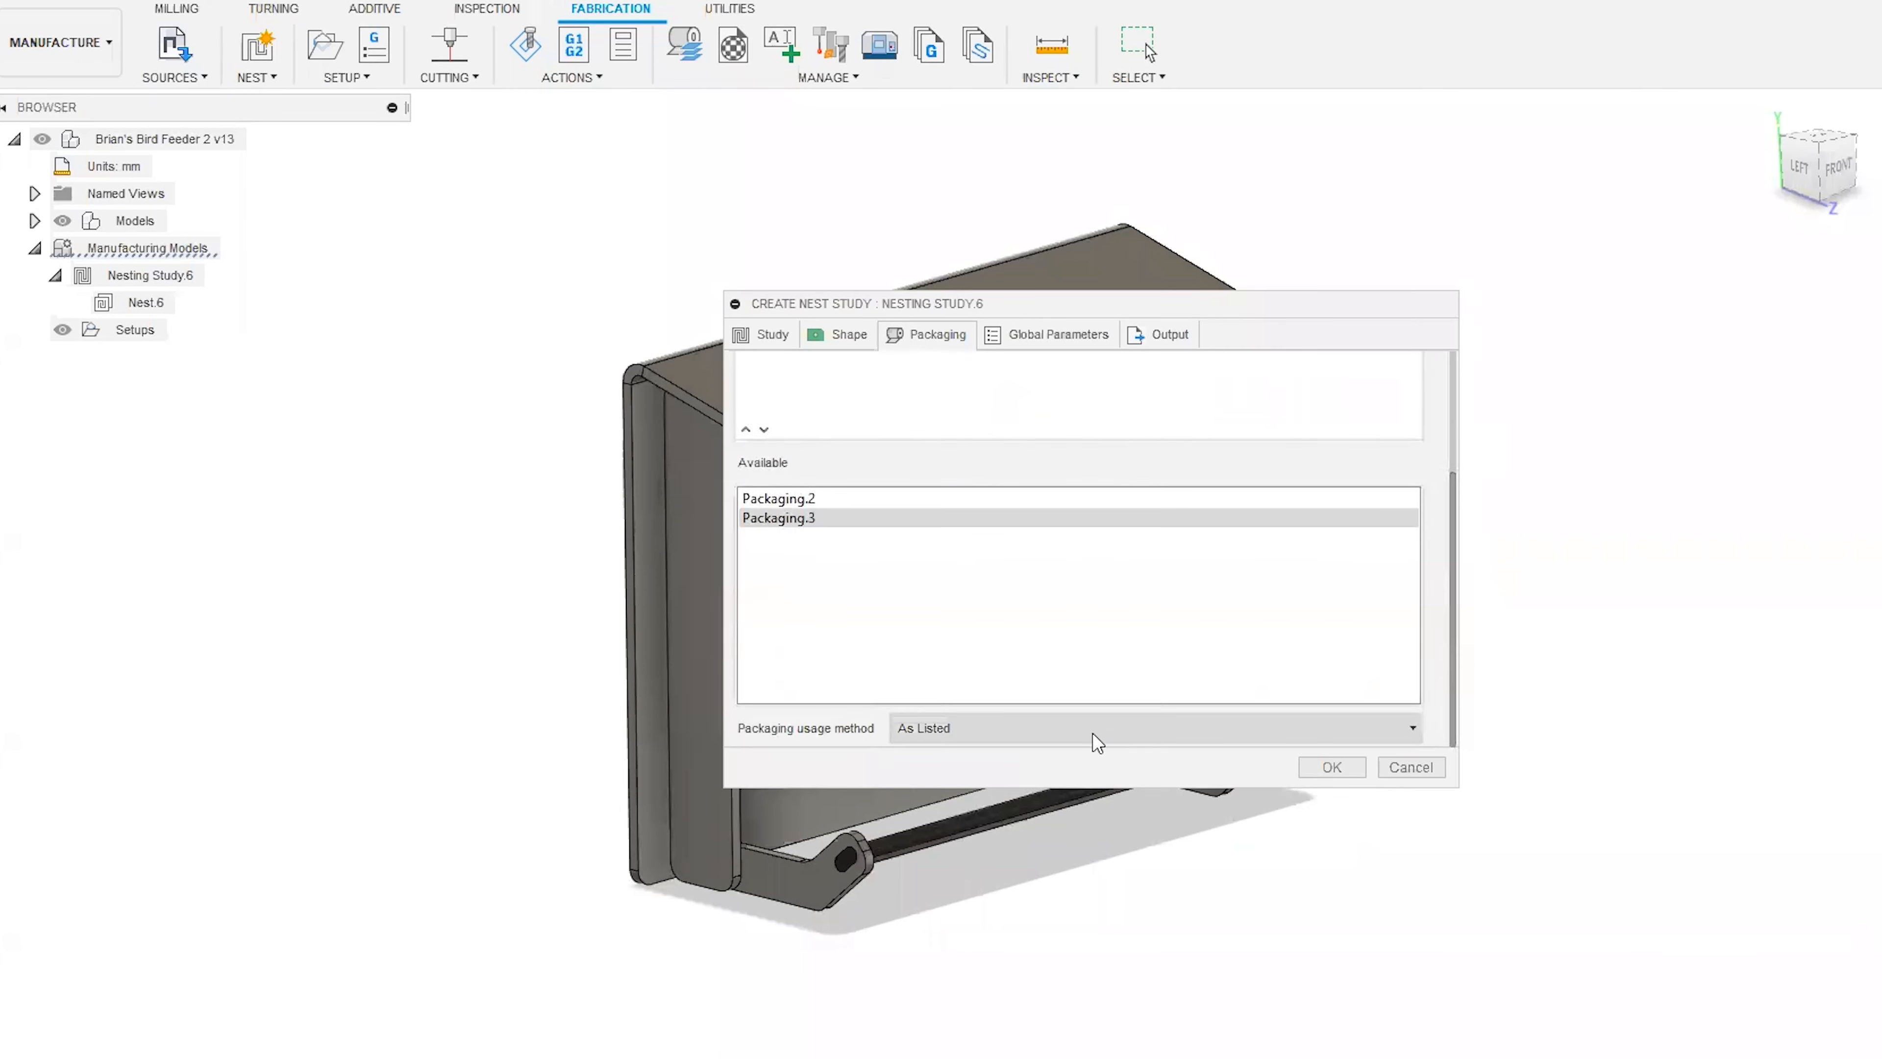
left_click(1093, 733)
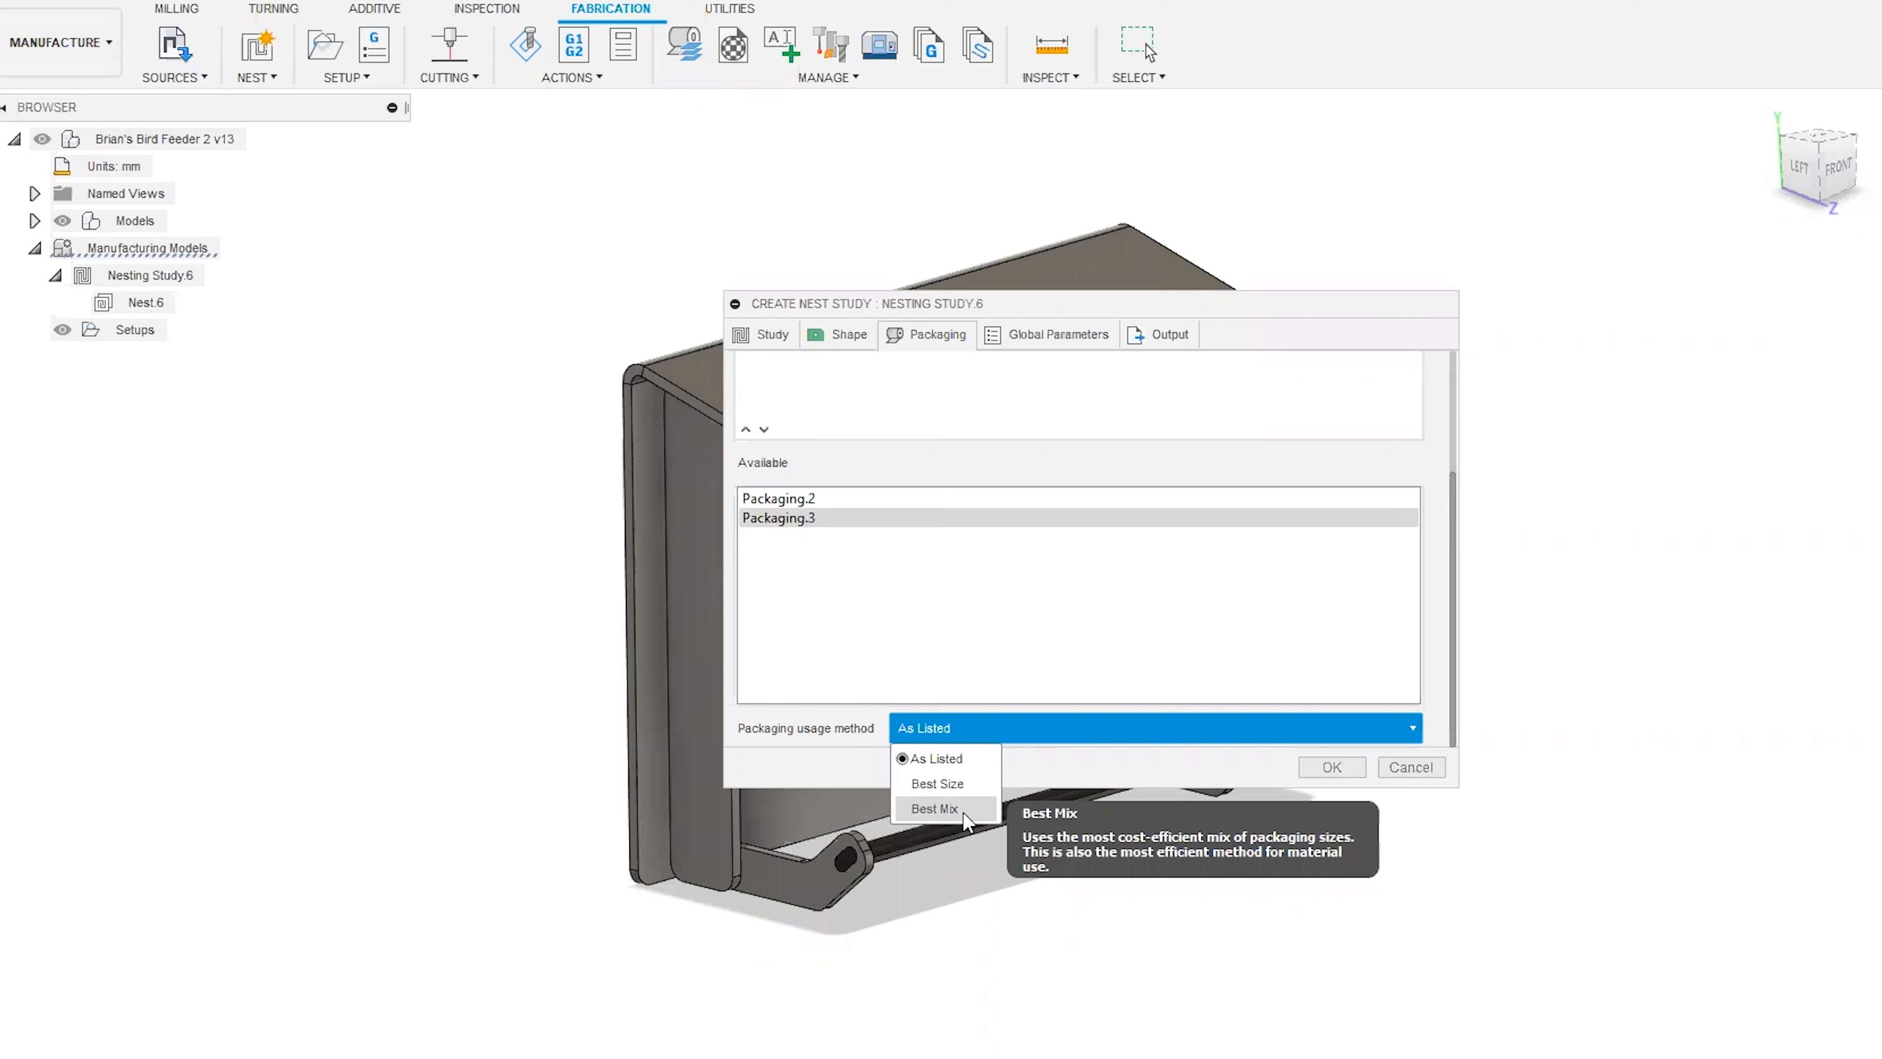
left_click(1090, 749)
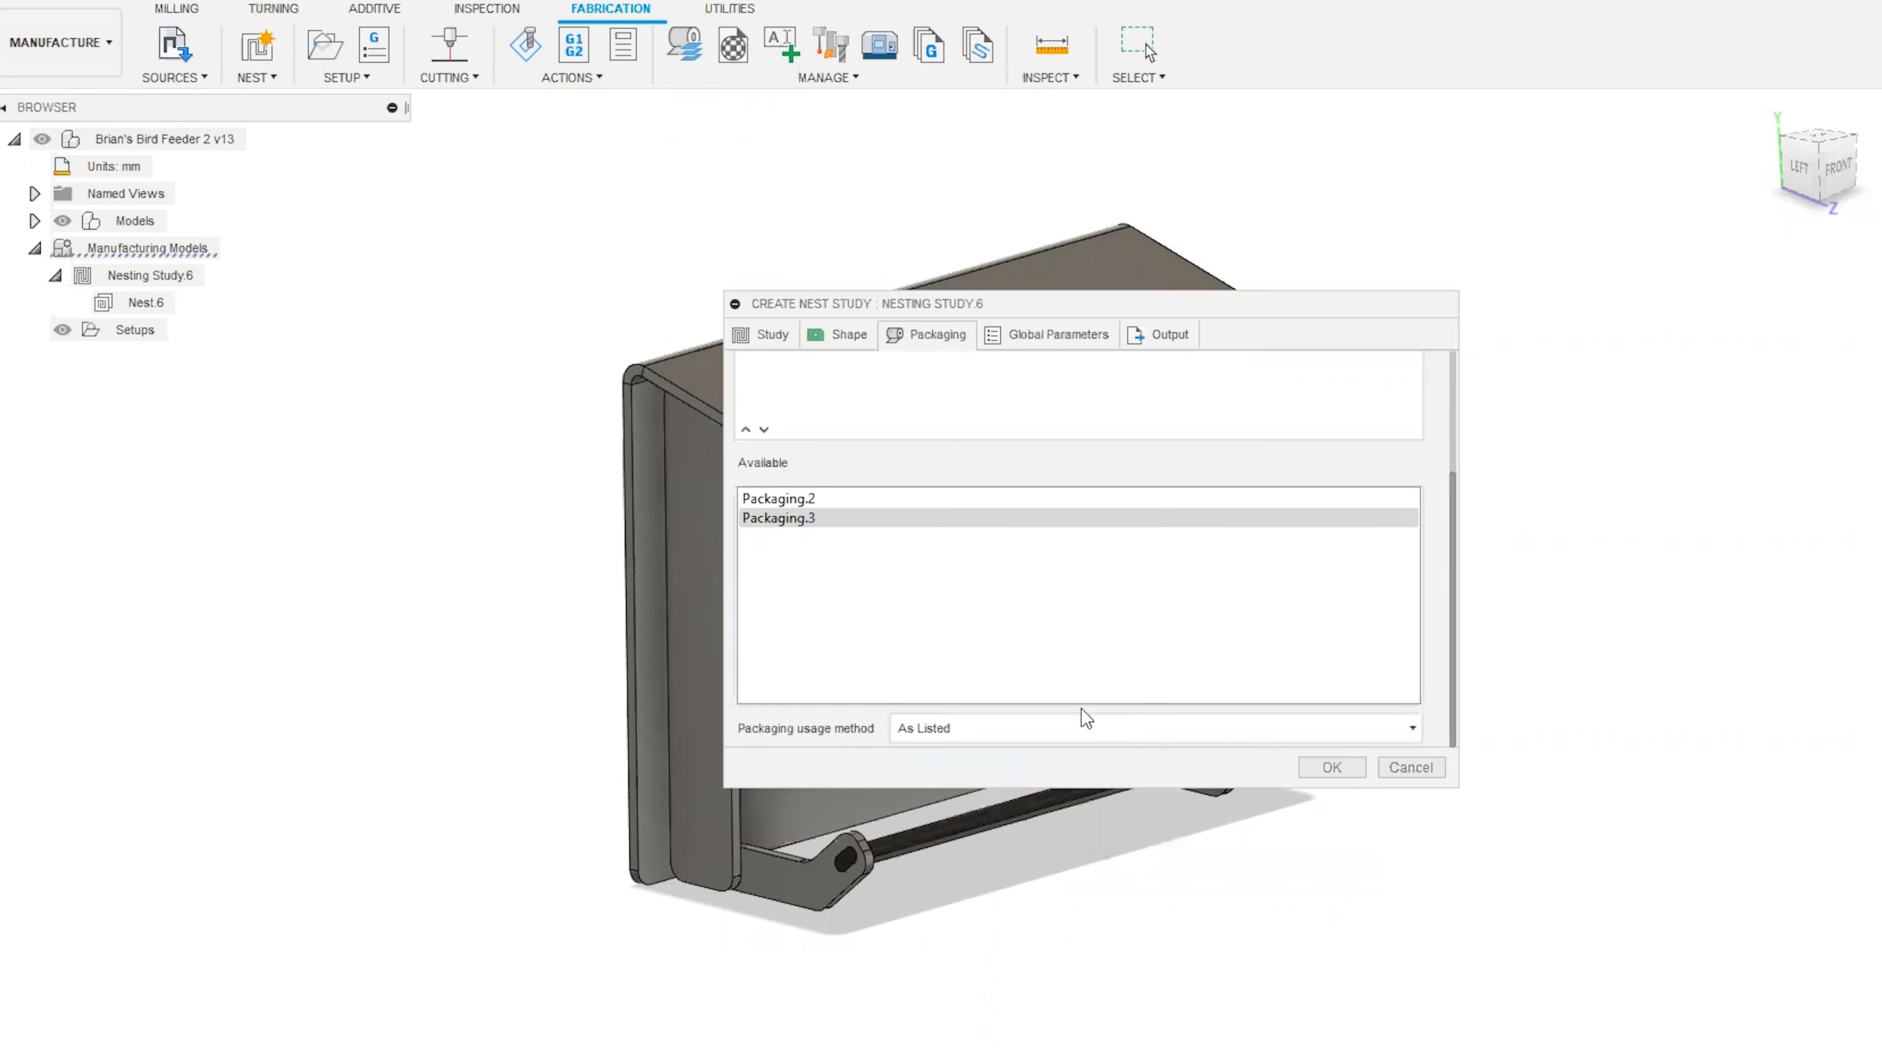
Review the study's packaging list and examine the corner position options in the global parameters, keeping Lower left.
left_click_drag(1454, 663, 1454, 544)
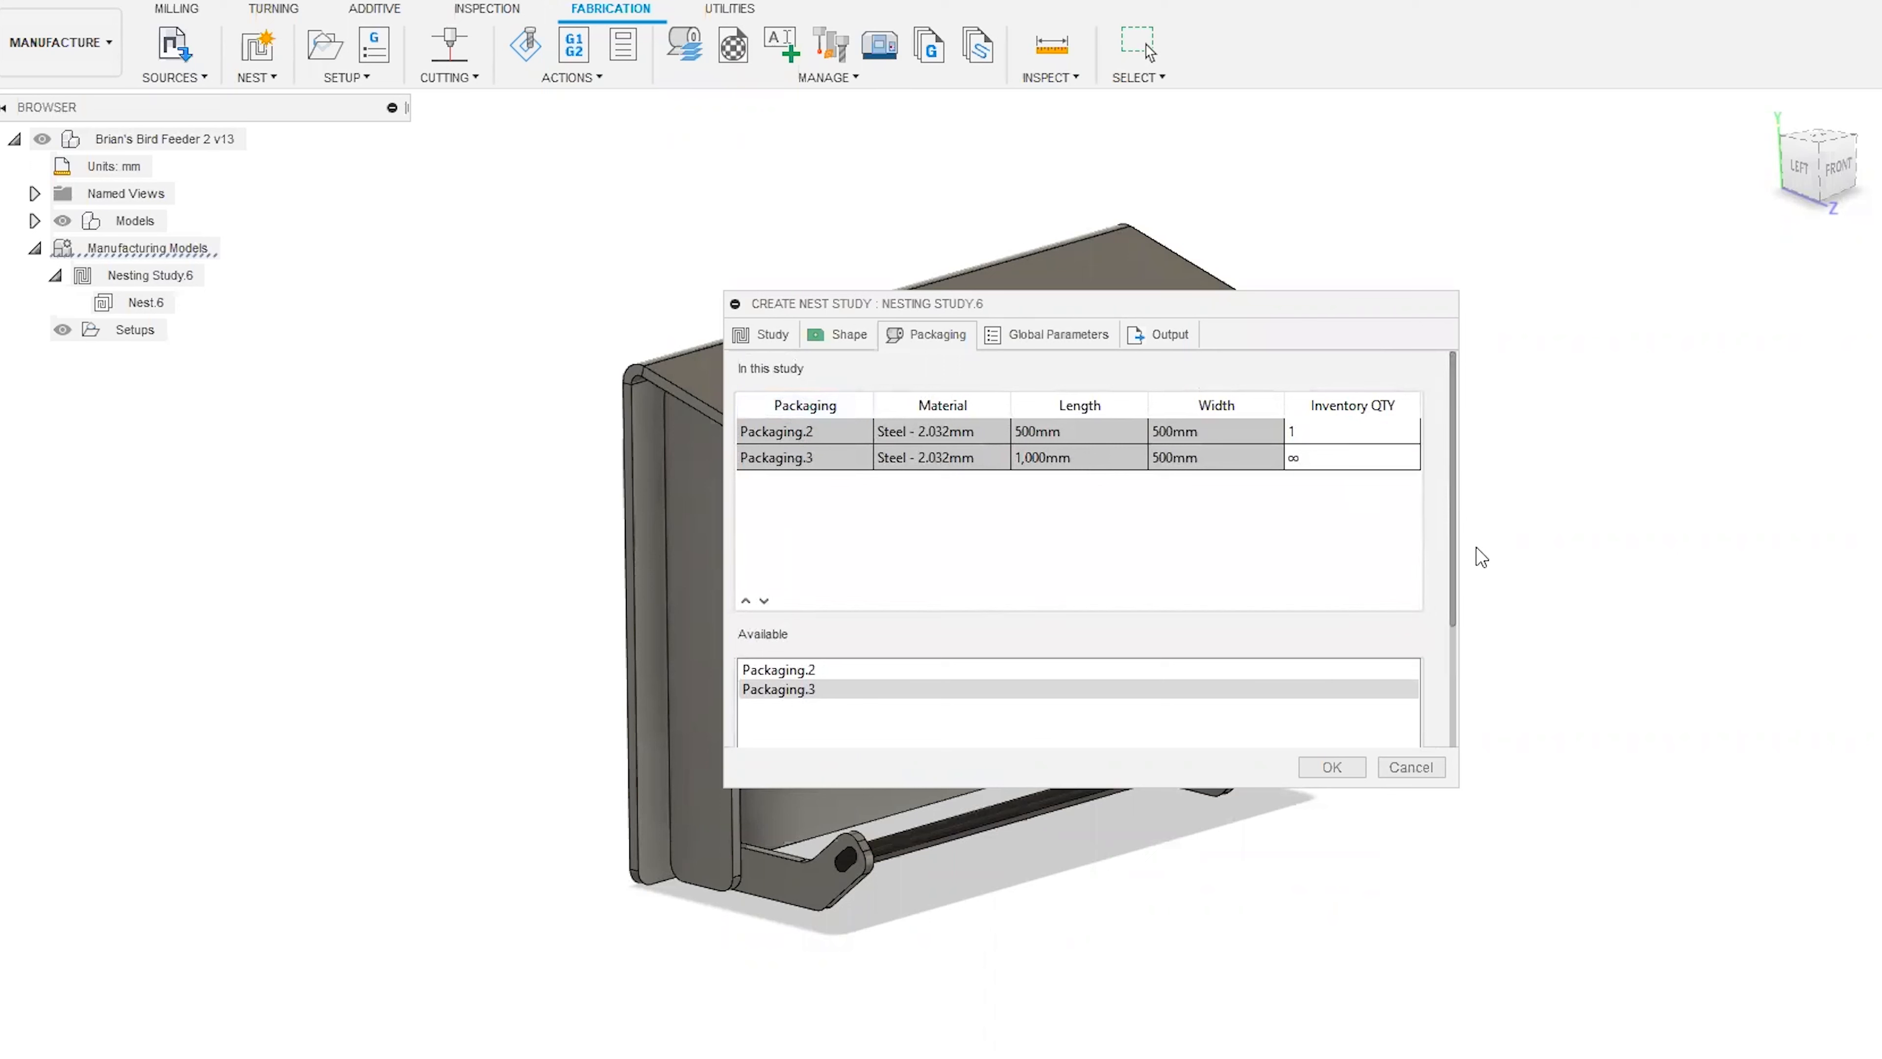
left_click_drag(1451, 526, 1451, 649)
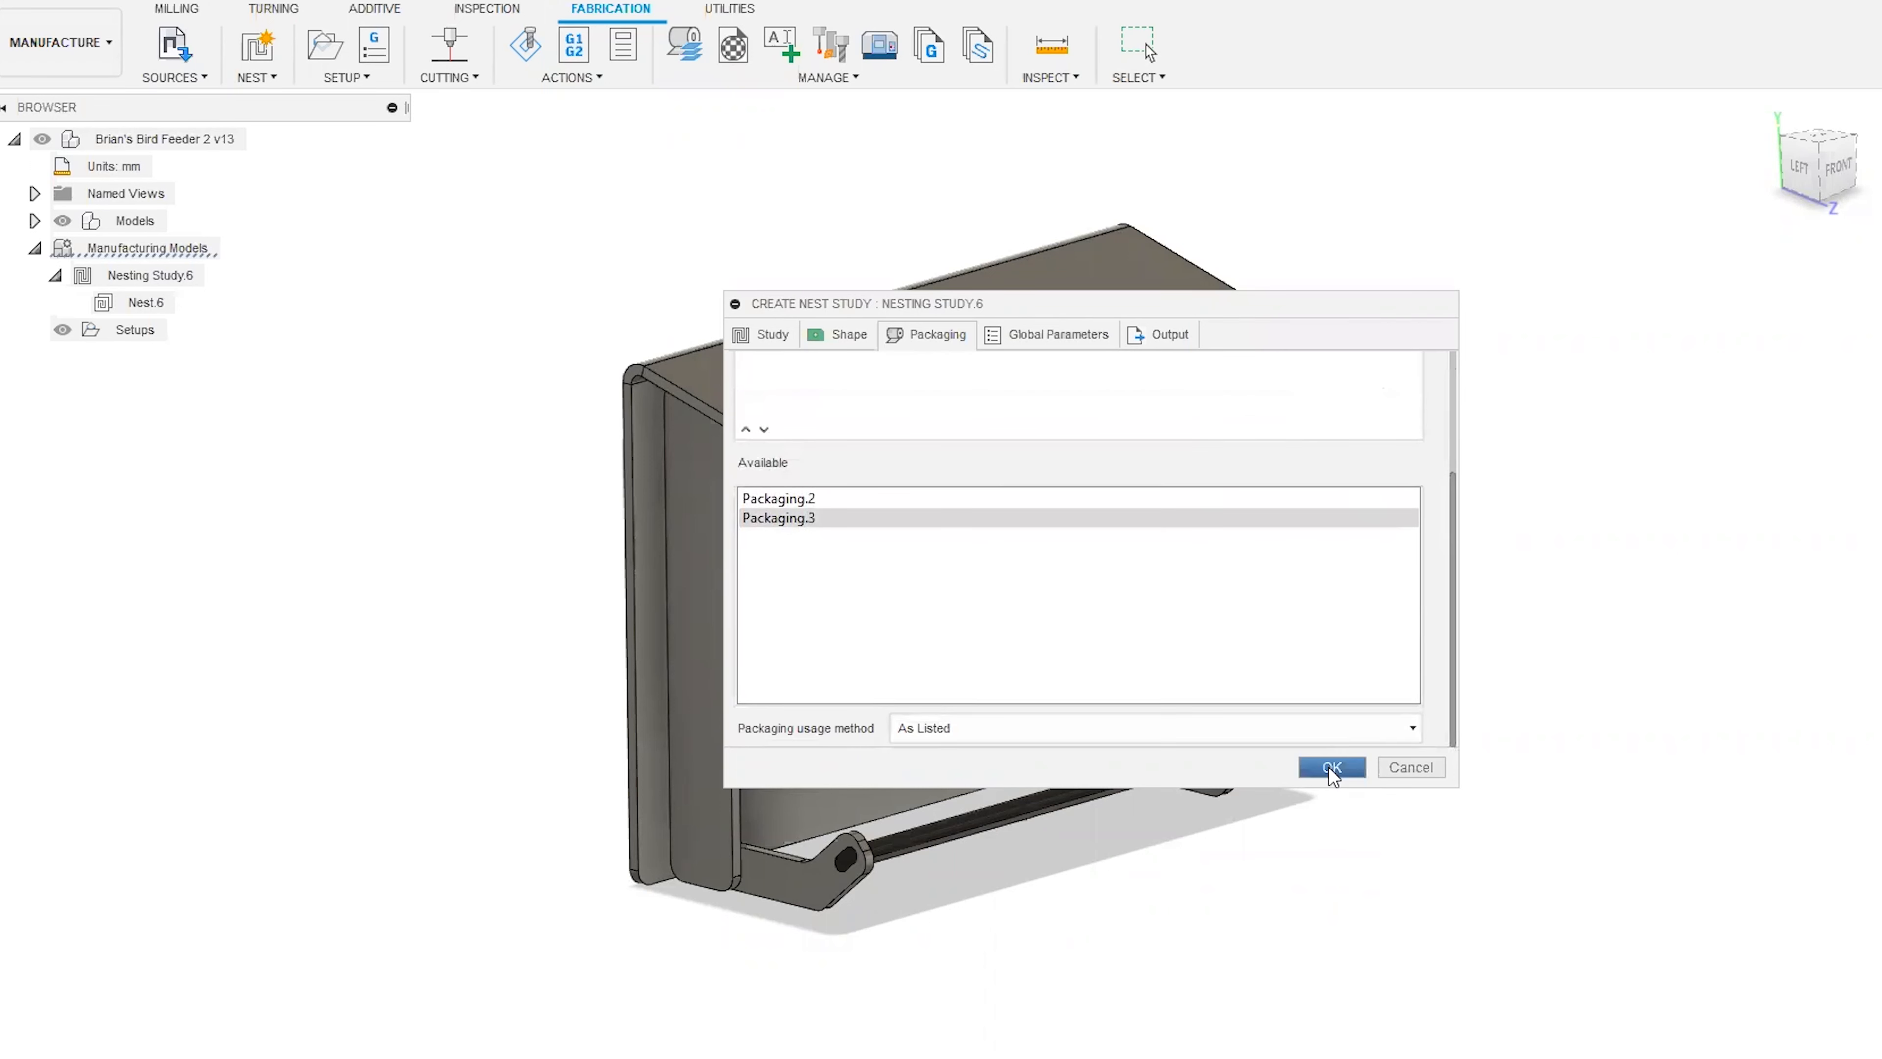
left_click(1045, 337)
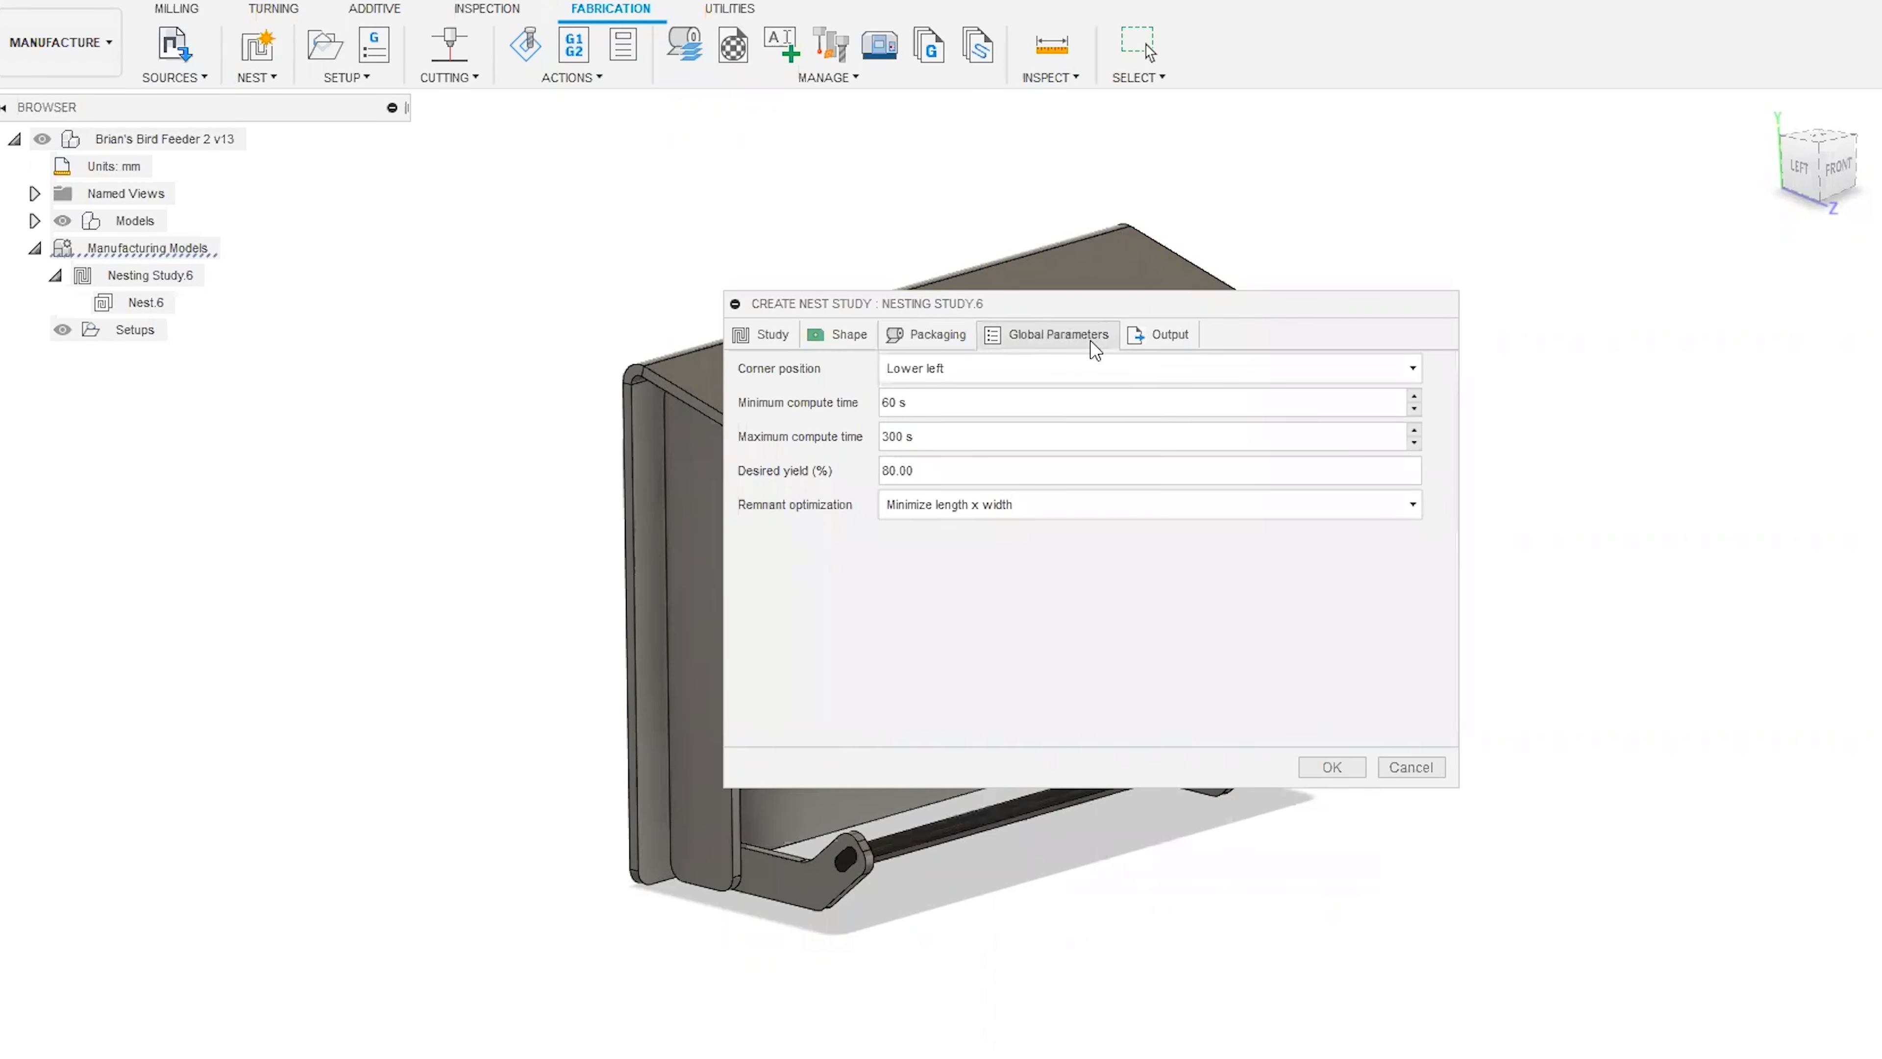
left_click(1063, 375)
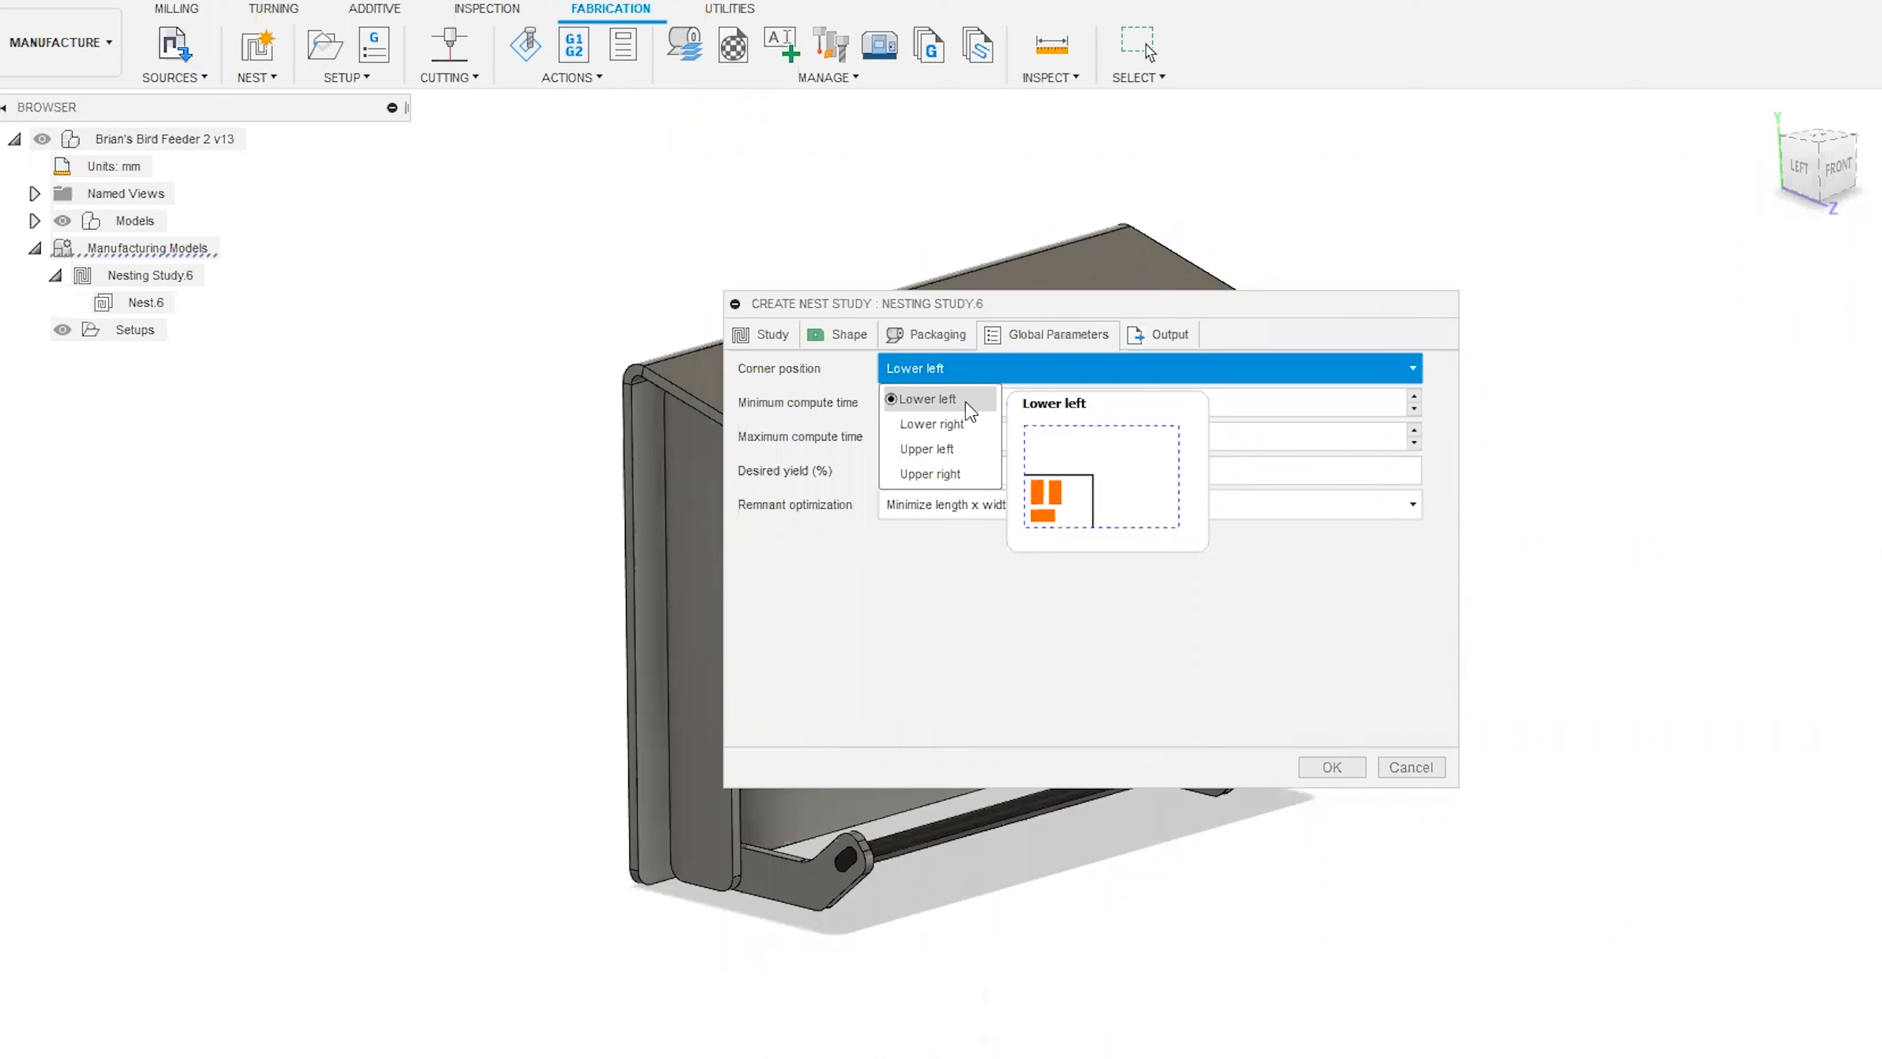
left_click(1041, 372)
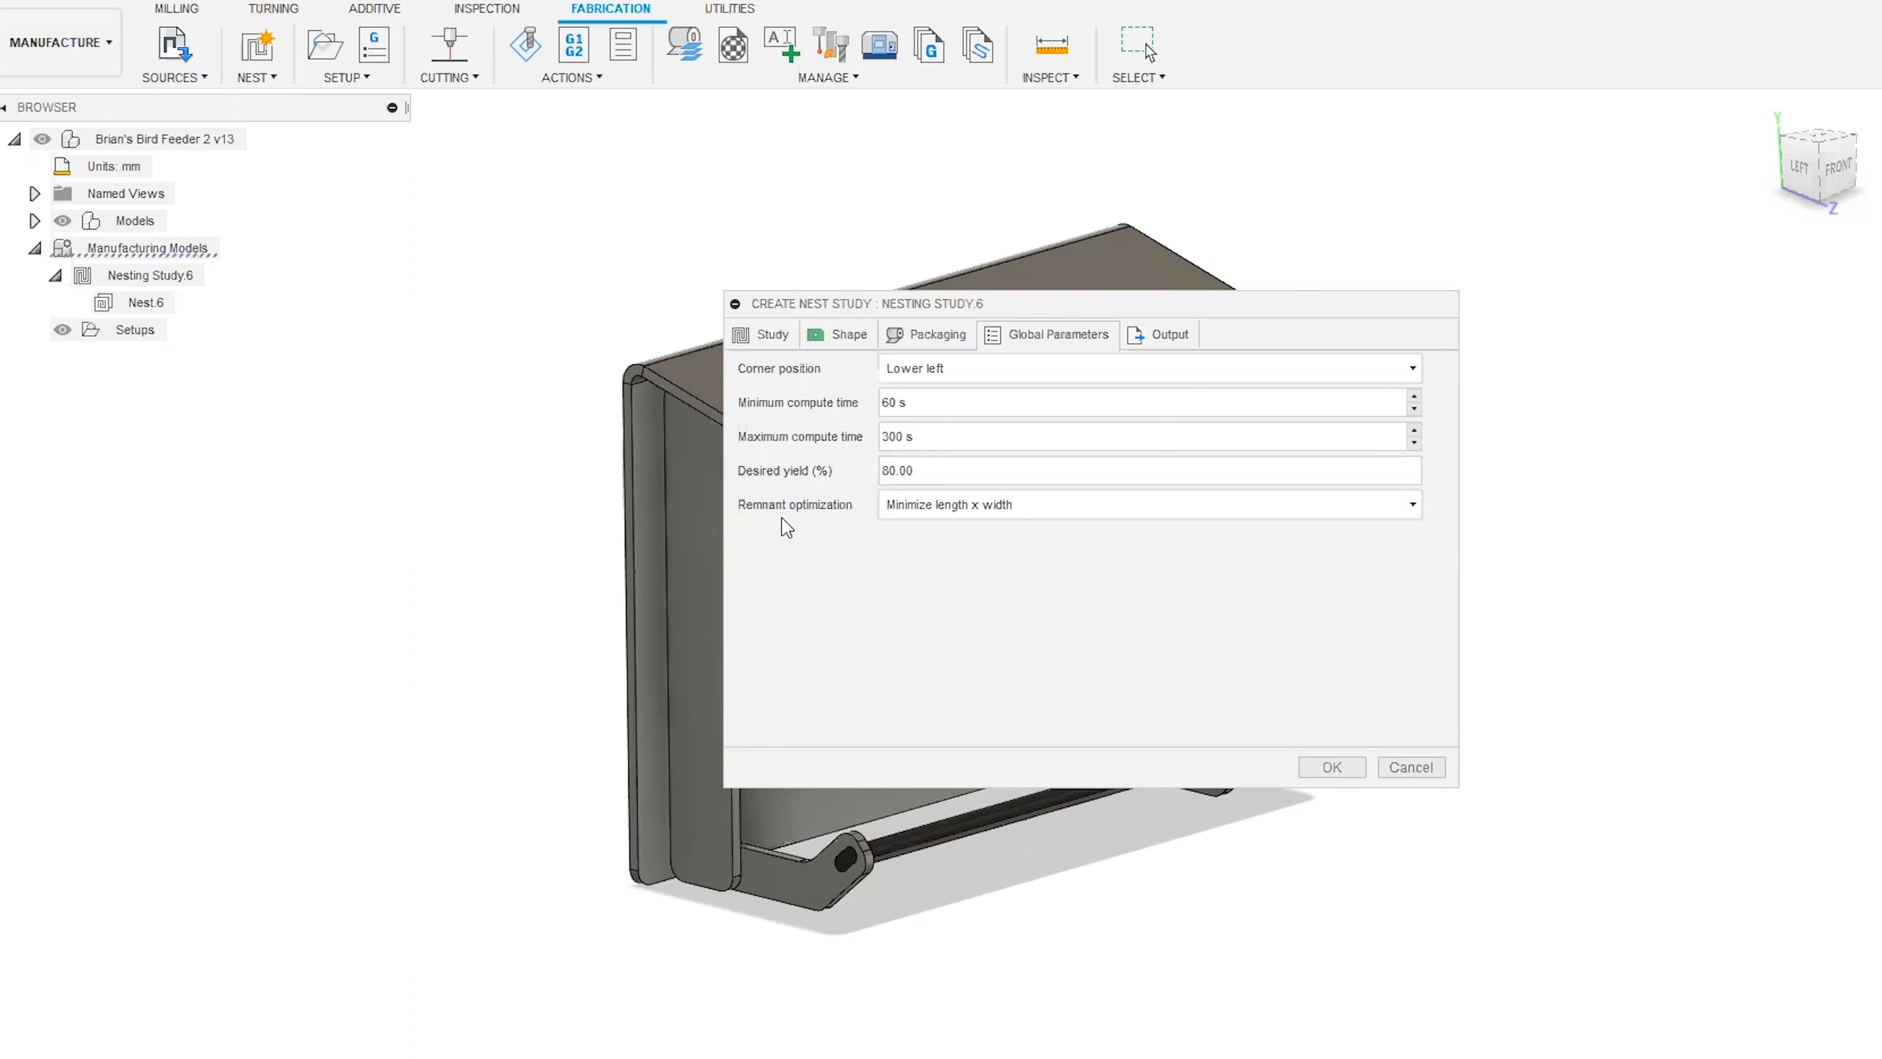
Compare the remnant optimization options Minimize width, Minimize length x width and Minimize length, keeping Minimize length x width.
left_click(1251, 507)
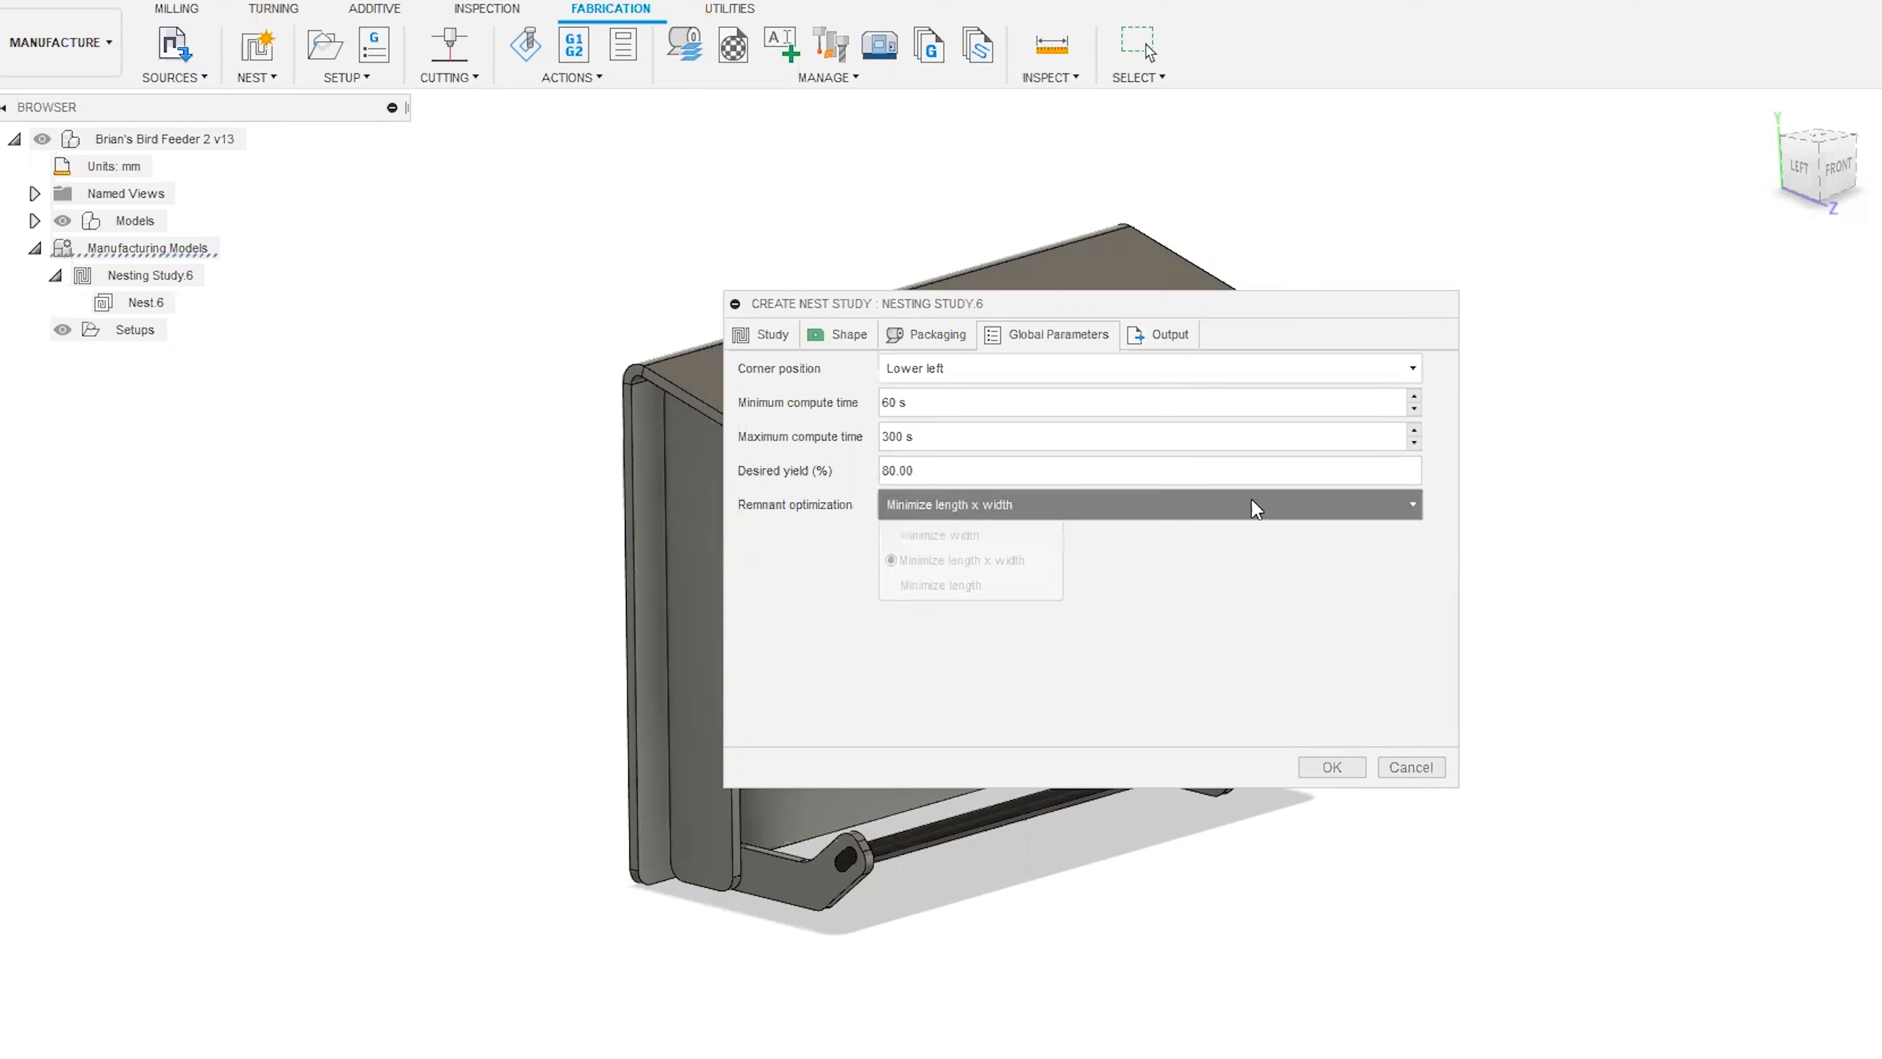
mouse_move(1051, 572)
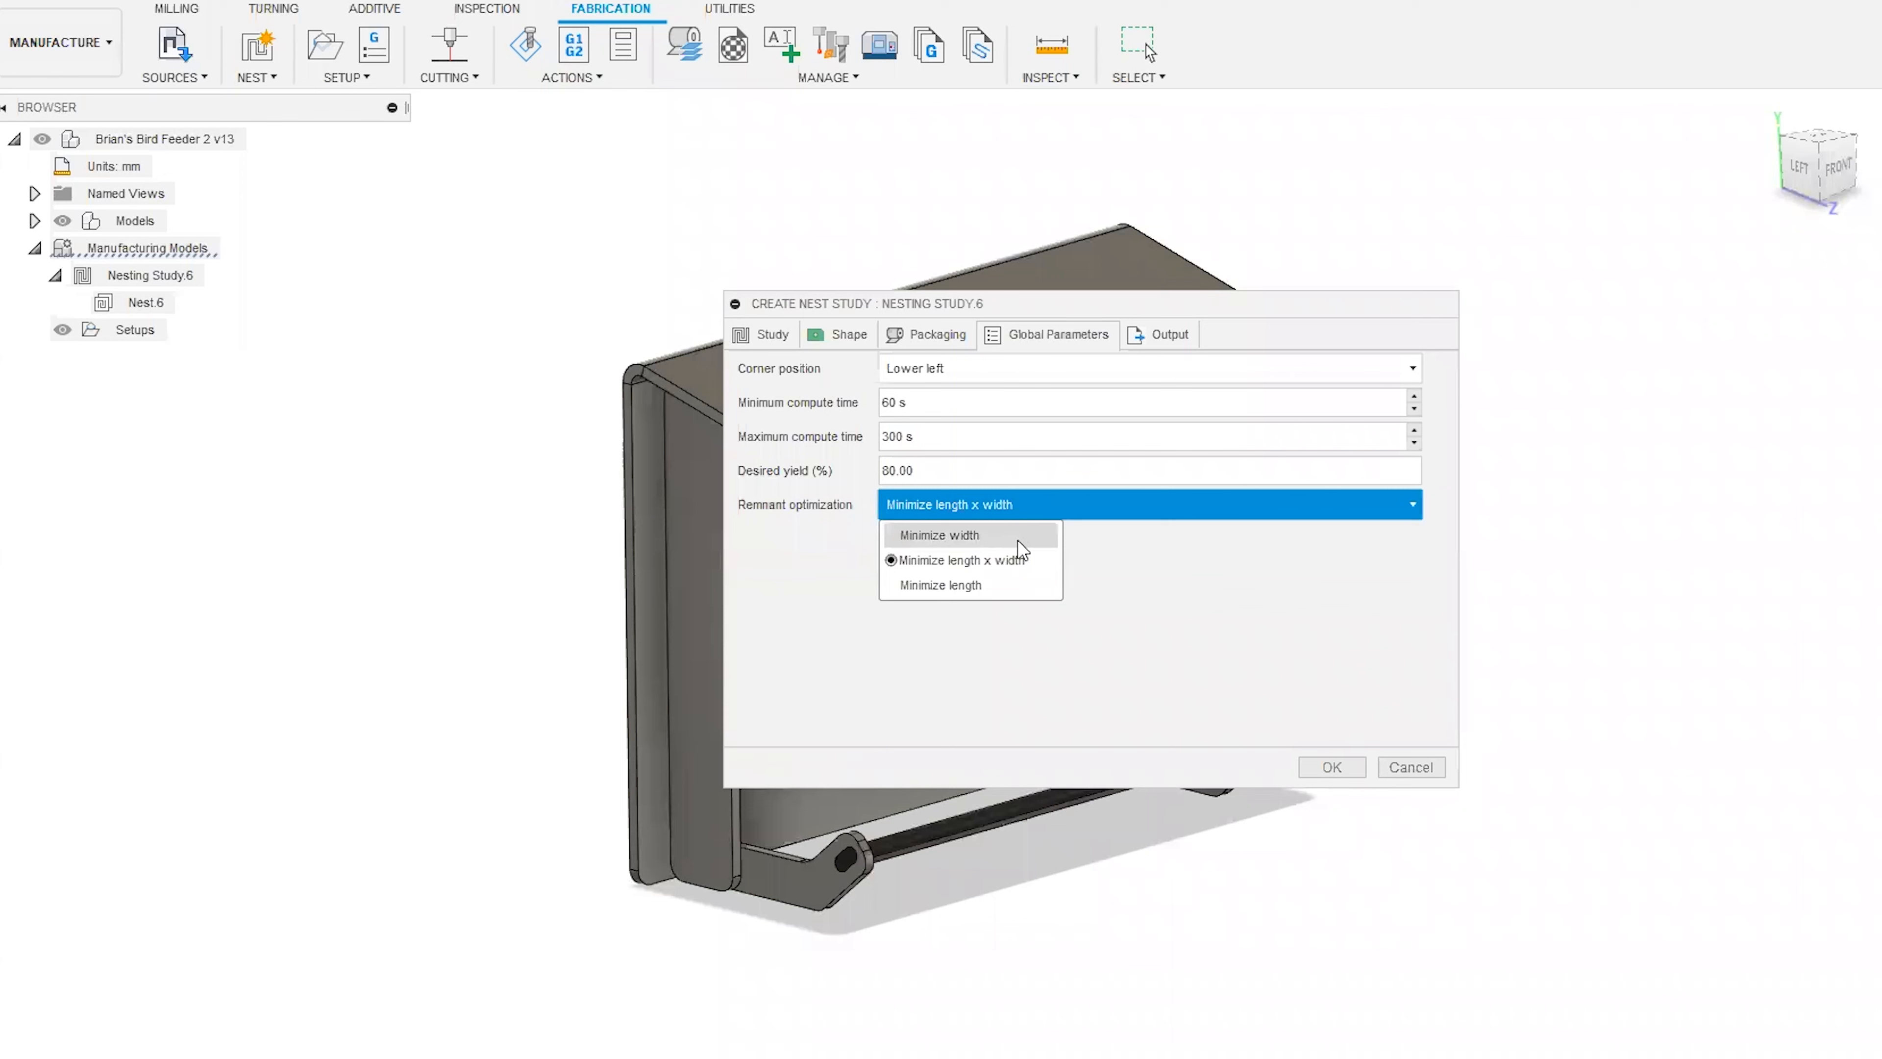
left_click(1168, 563)
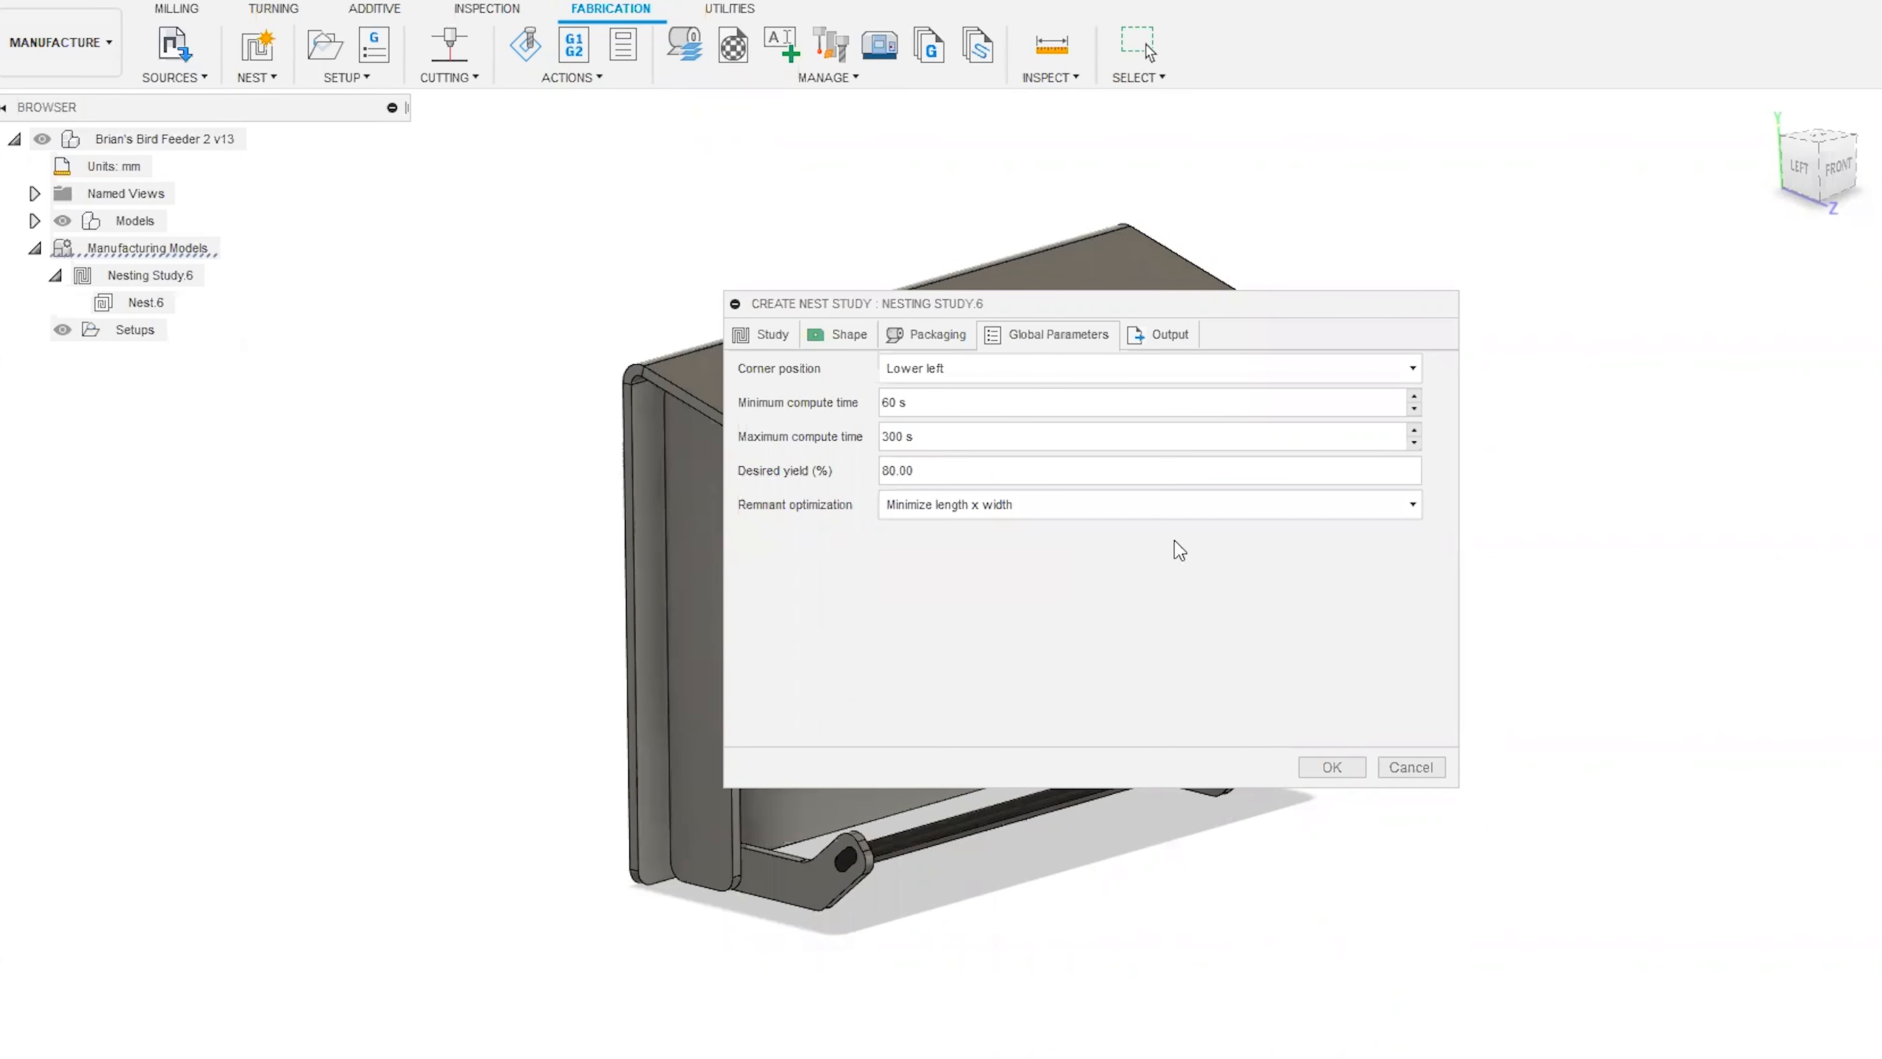
left_click(1136, 505)
mouse_move(979, 536)
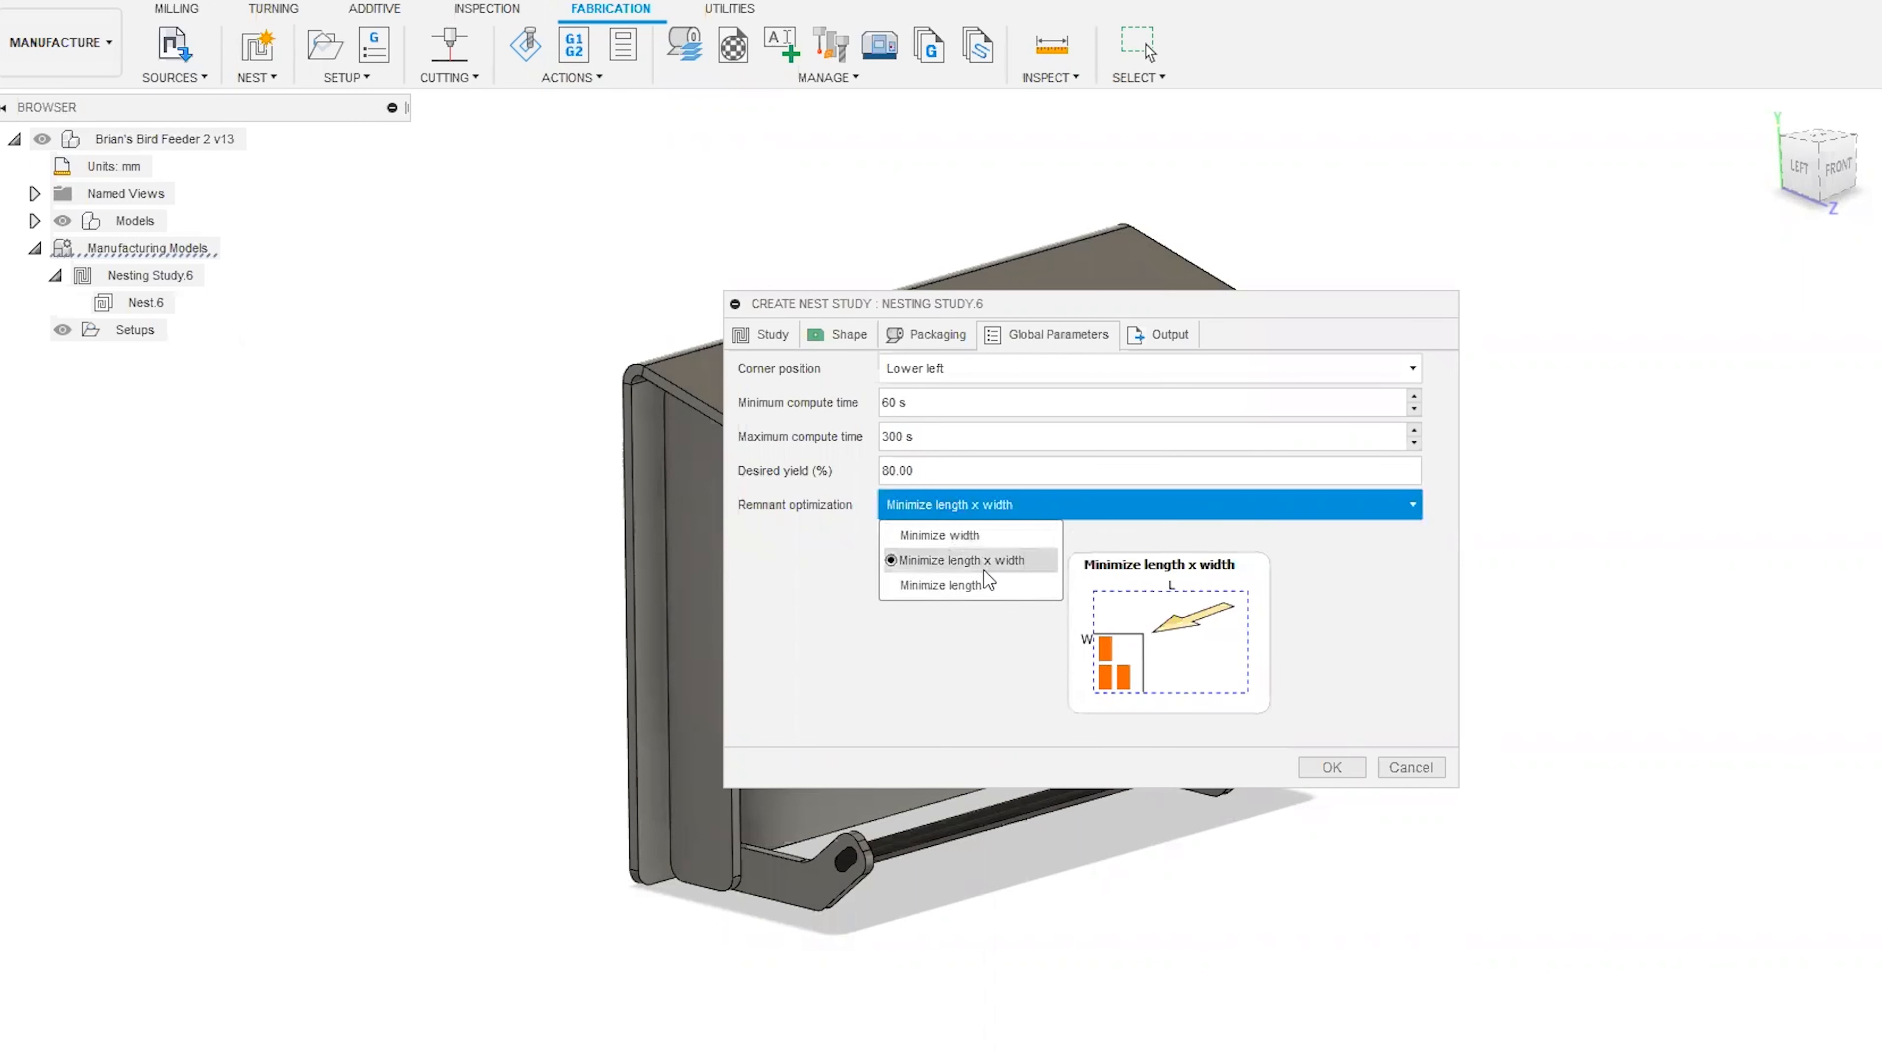
mouse_move(985, 585)
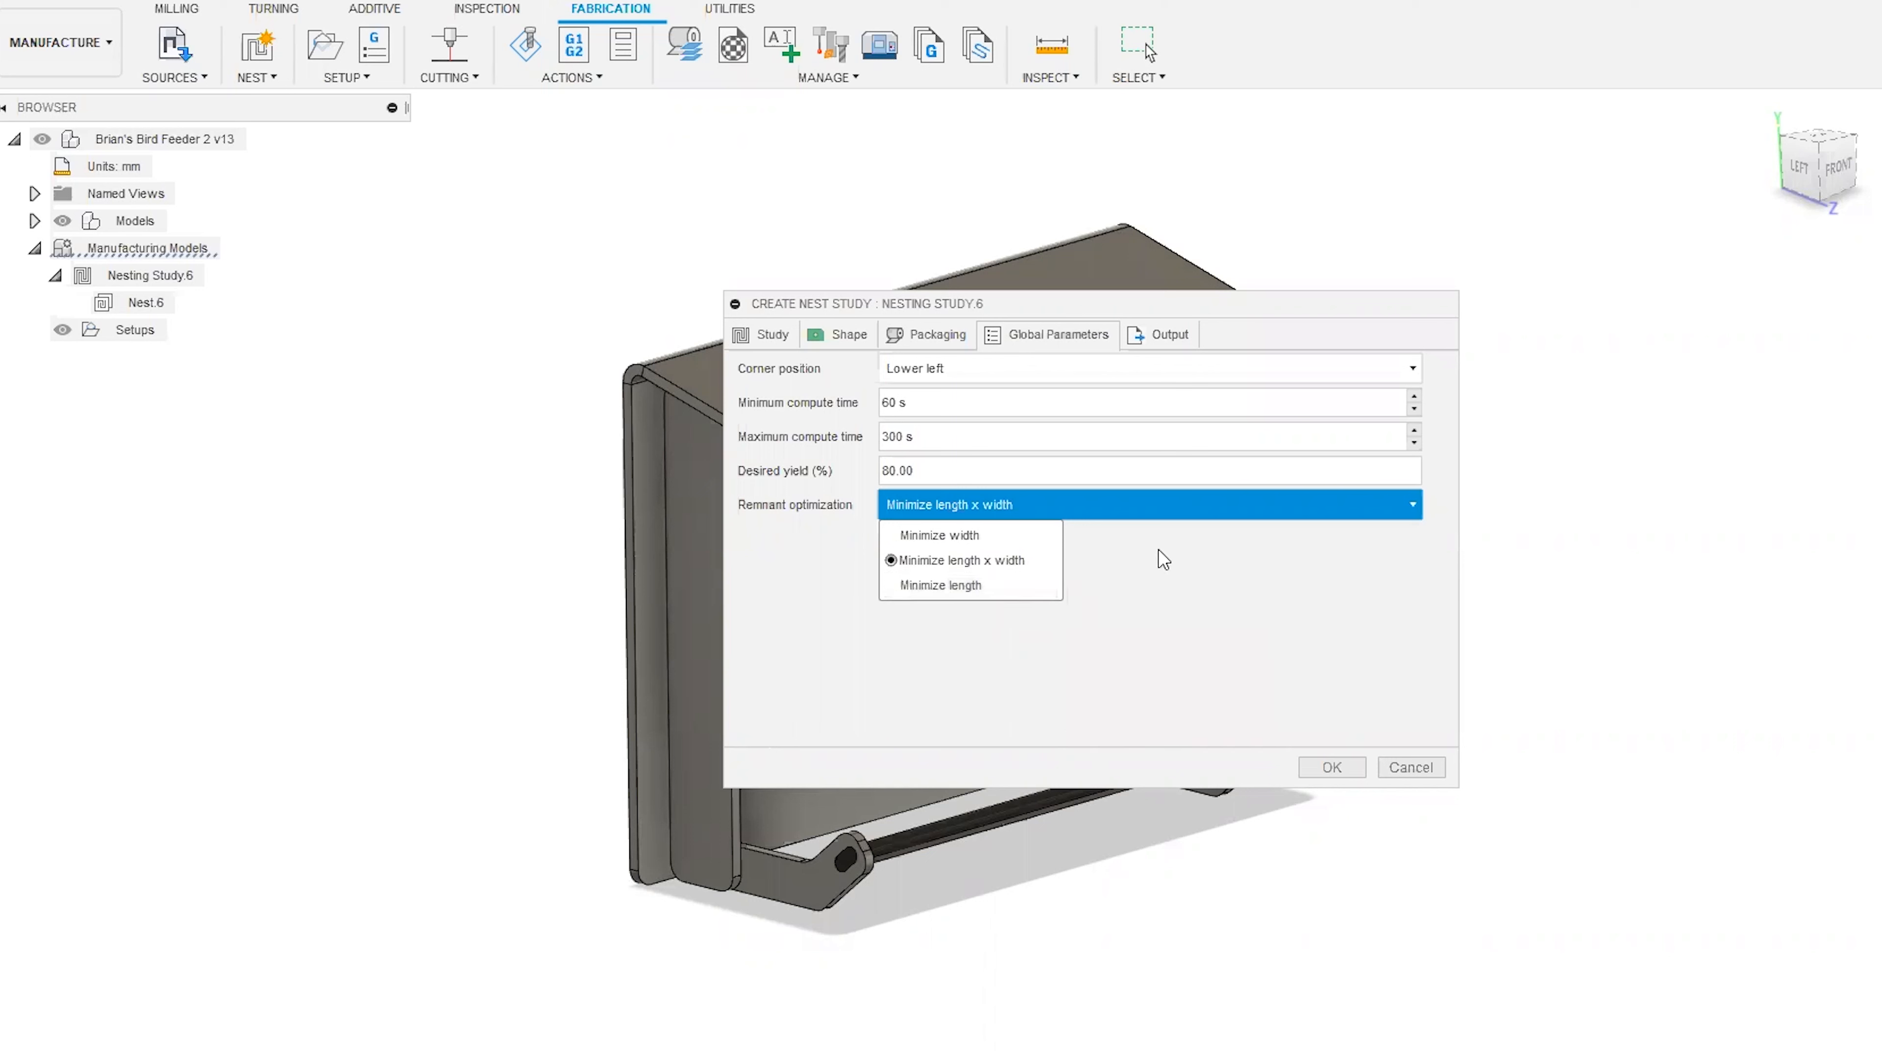
Generate the nest study with manufacturing model creation, part outlines and stock all enabled in the output settings.
left_click(1171, 334)
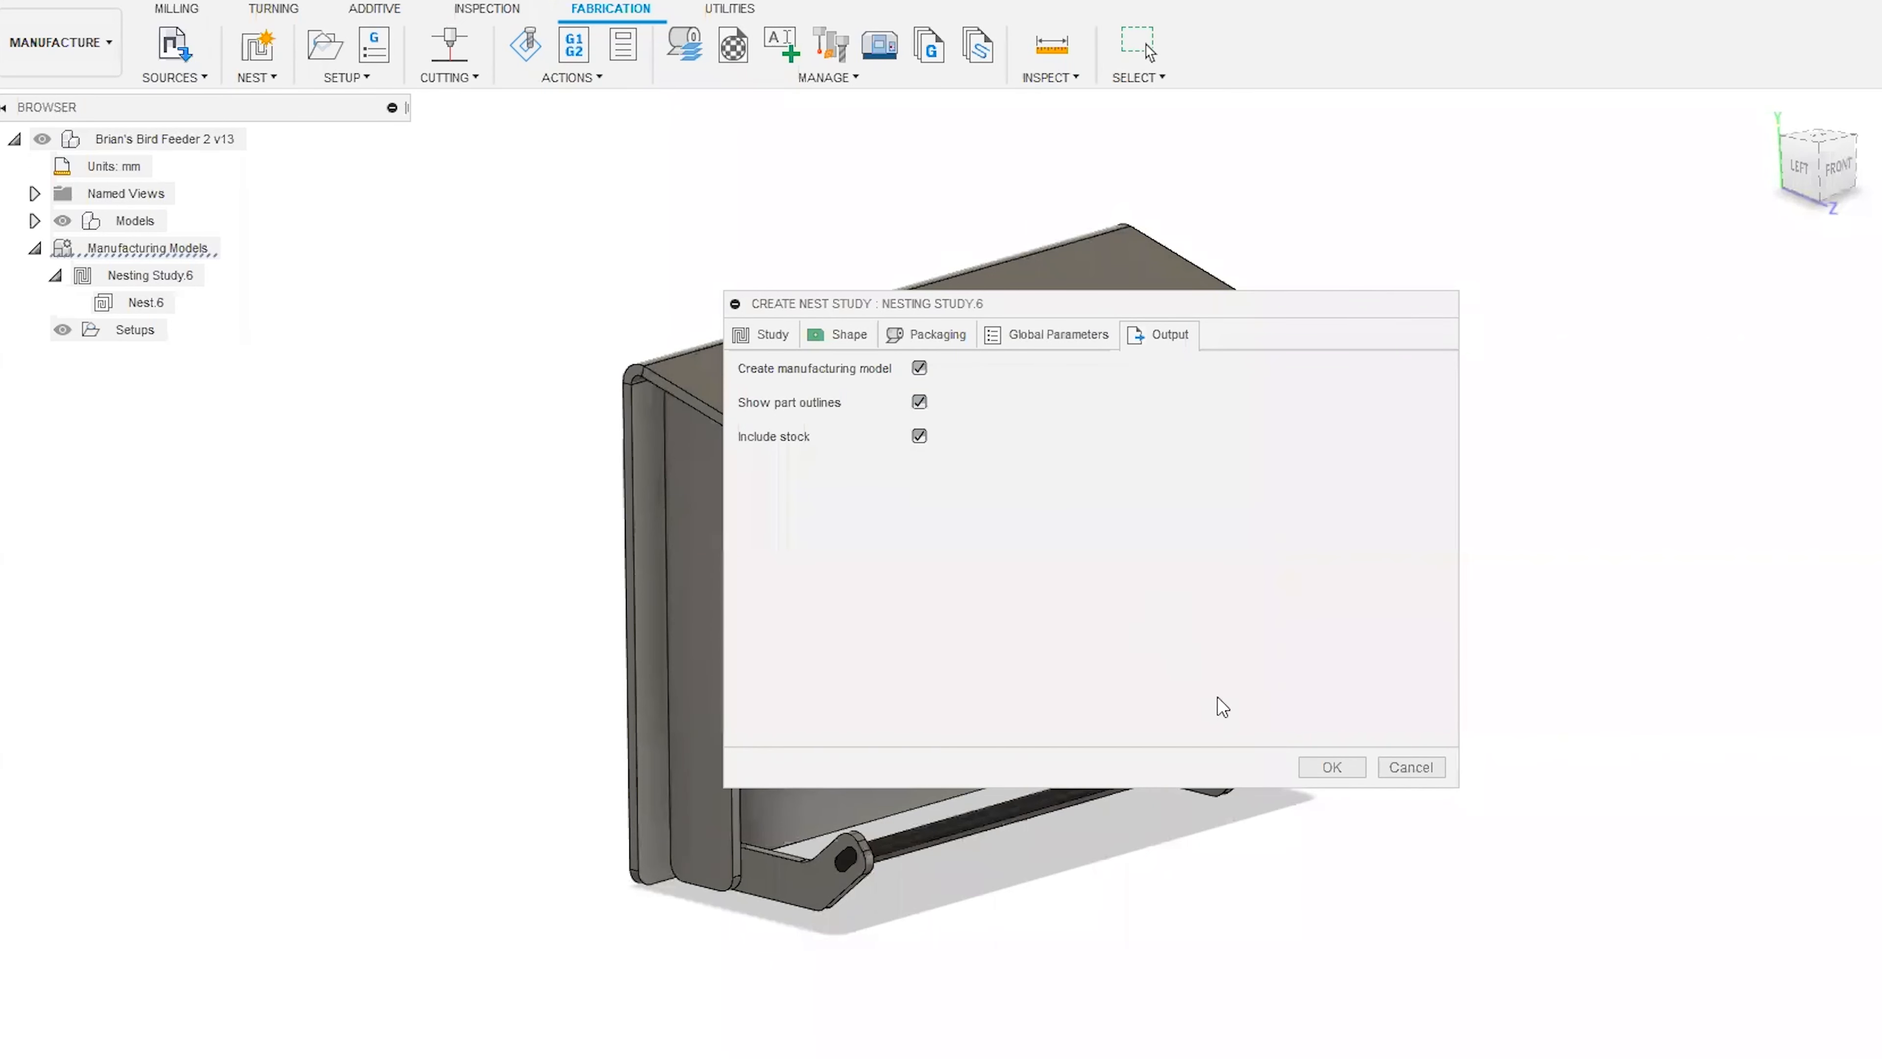
left_click(1331, 767)
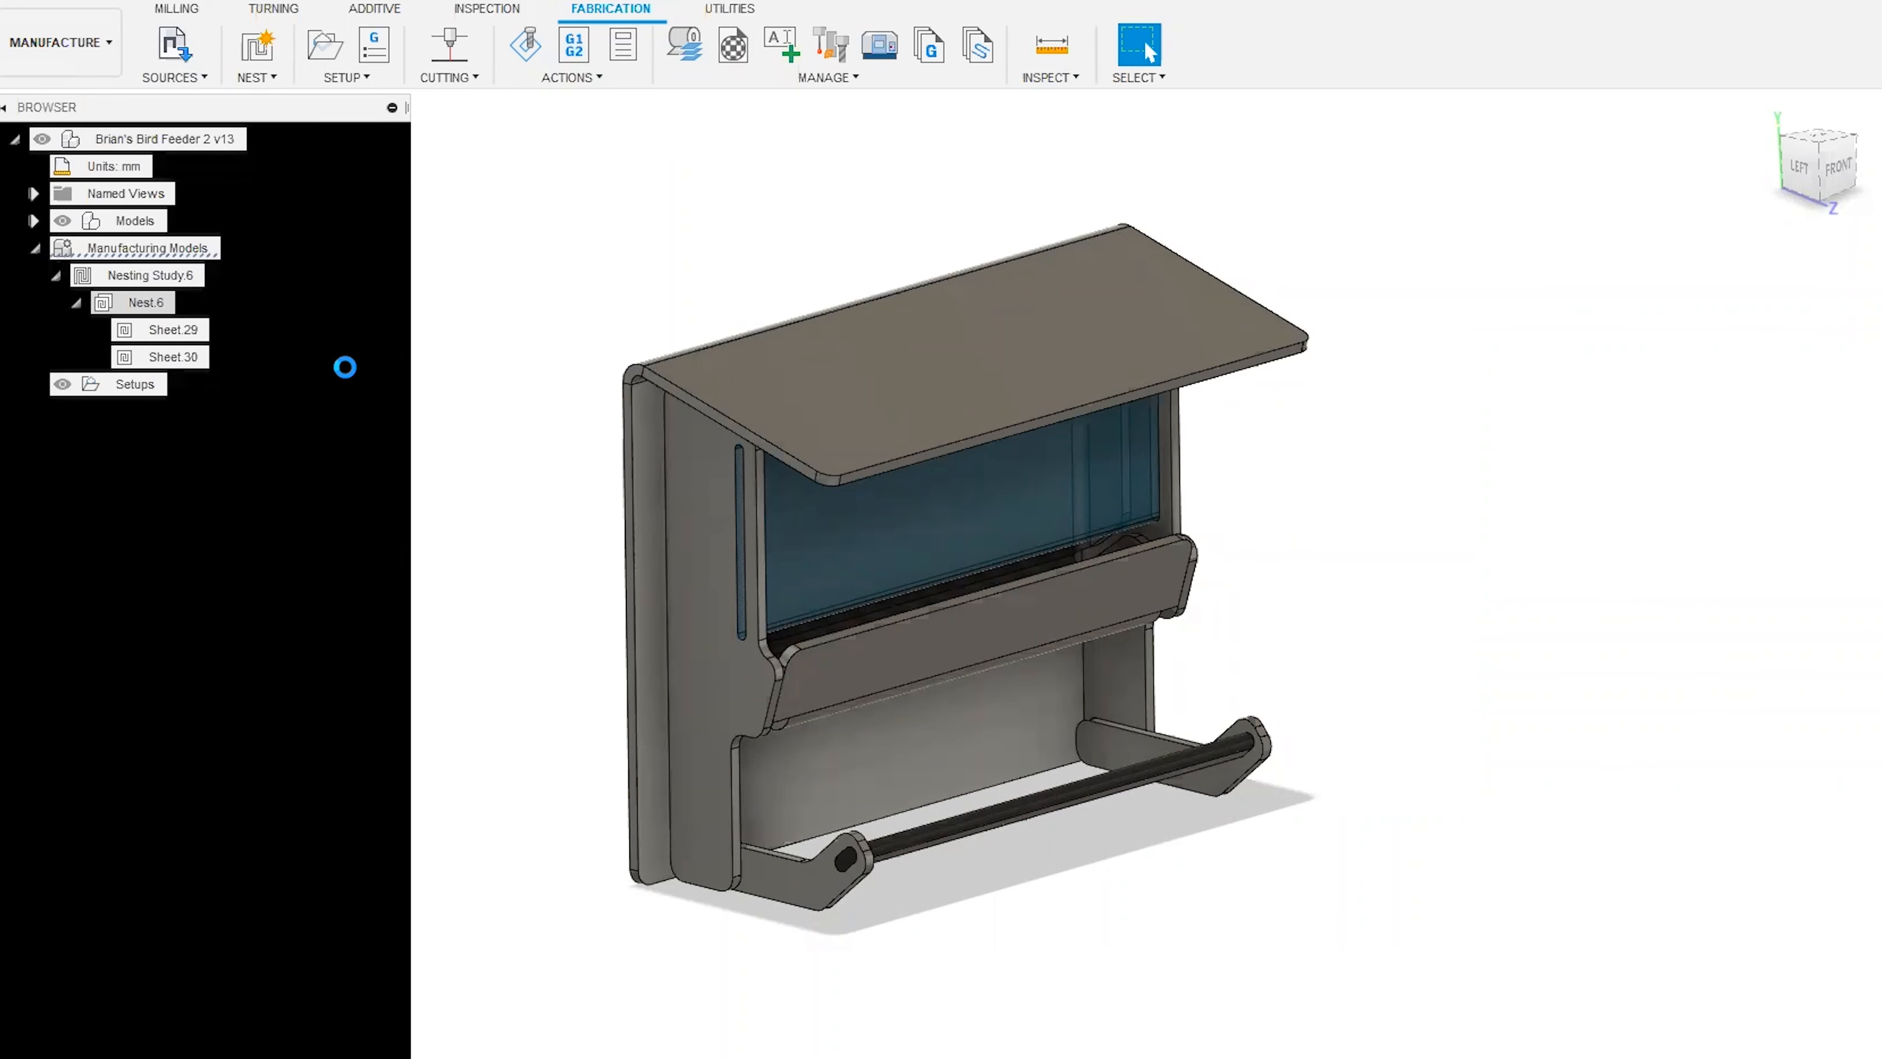
scroll(774, 752, "down", 10)
scroll(924, 264, "up", 3)
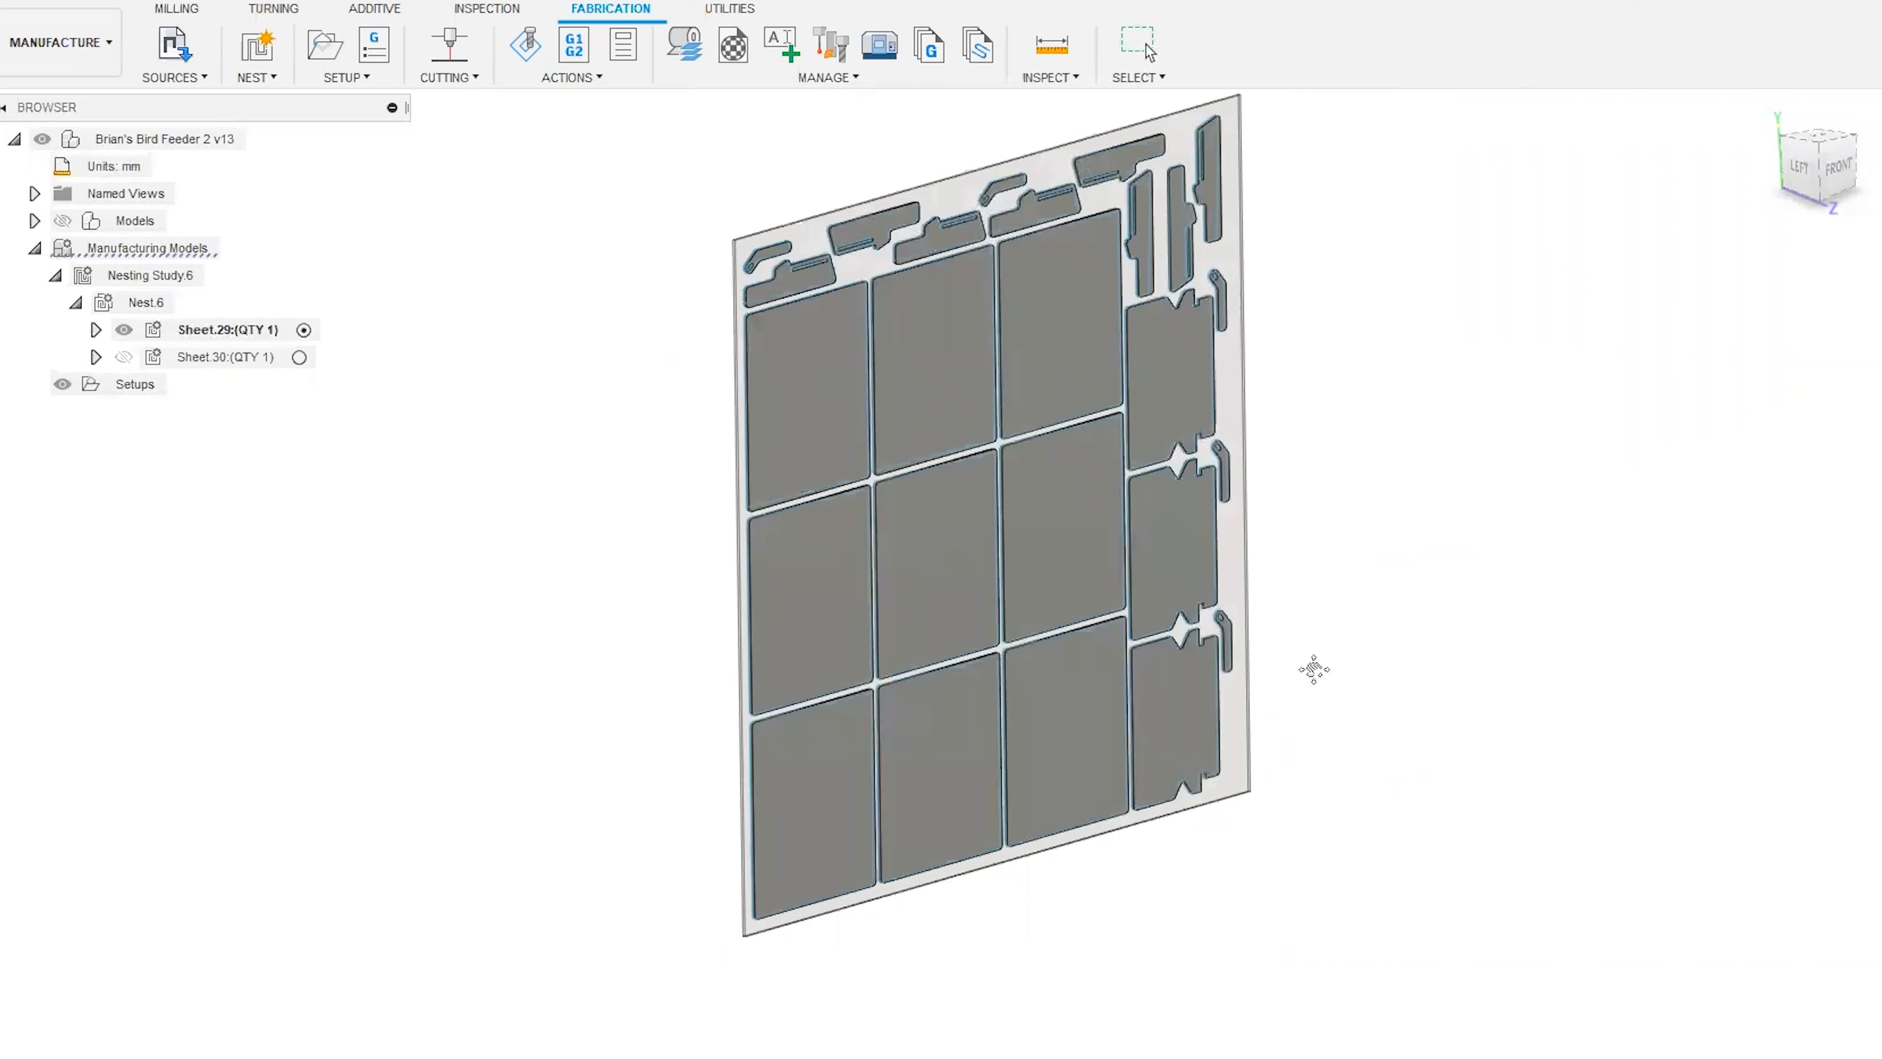
middle_click_drag(1335, 652, 1261, 731)
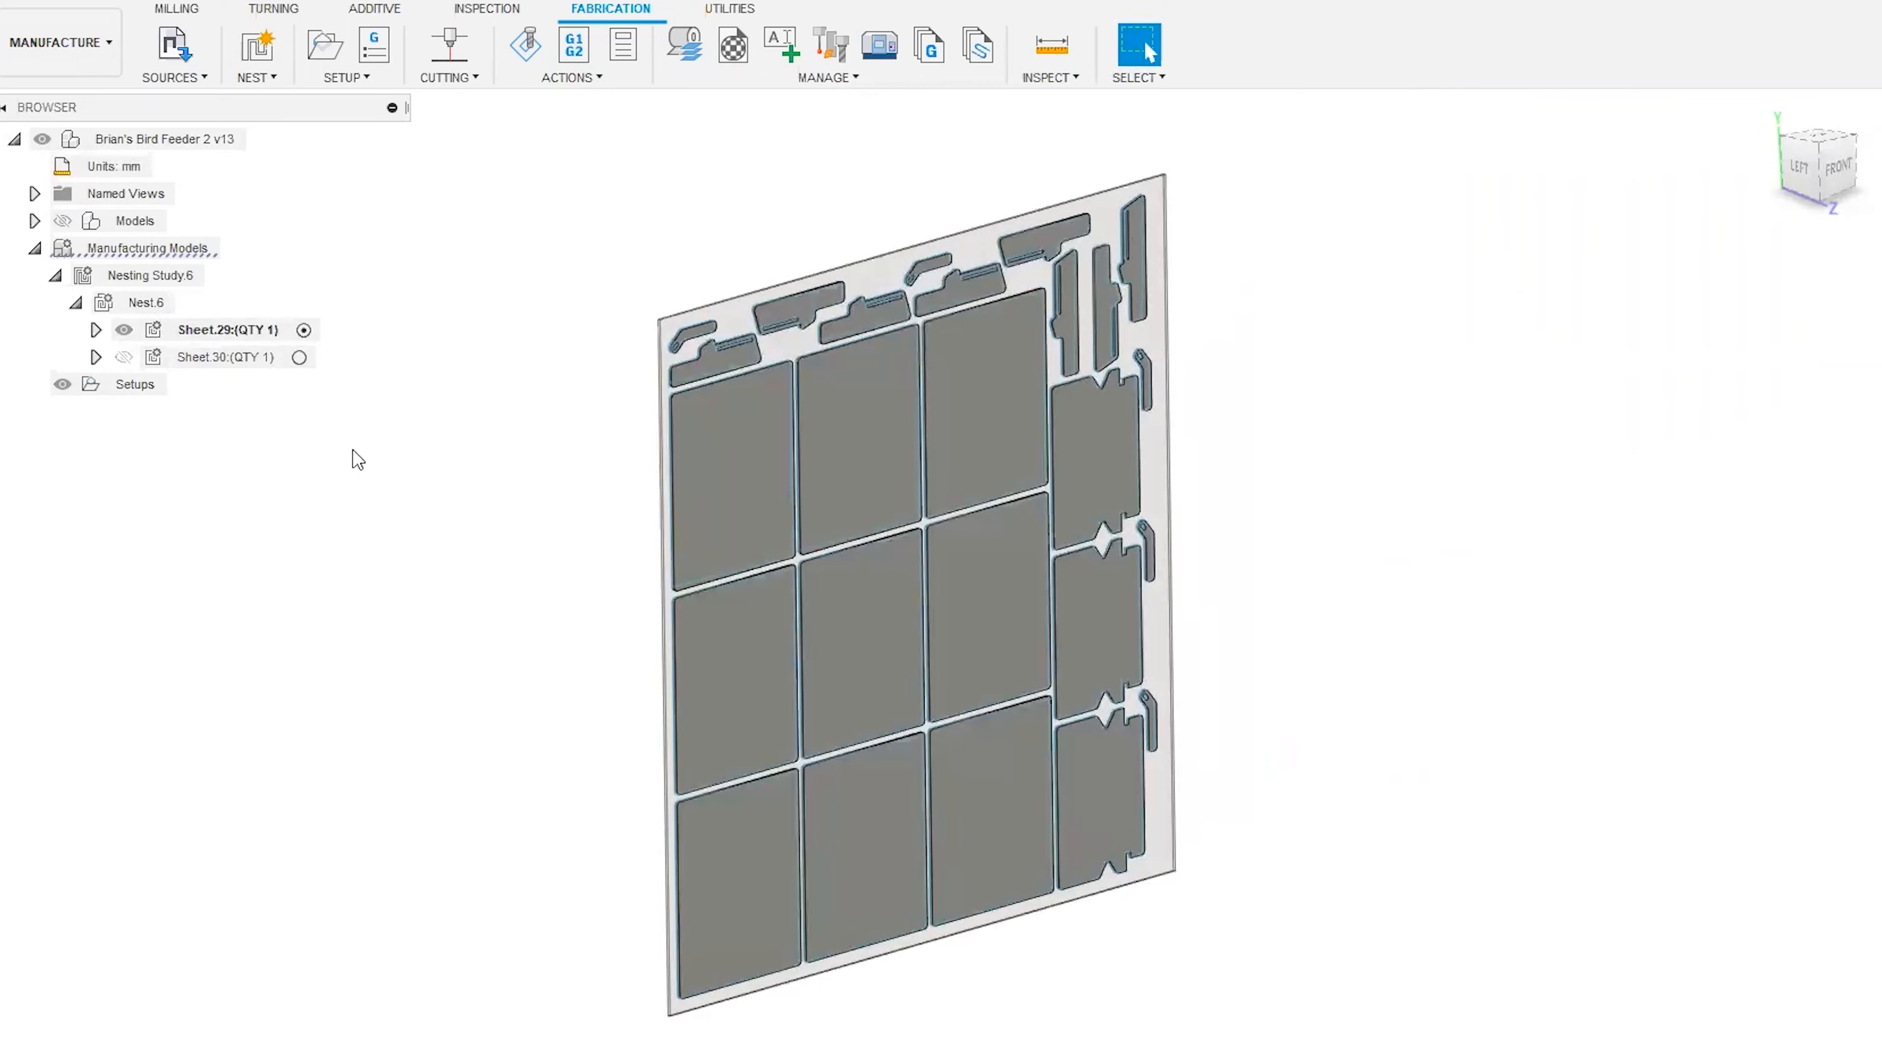
Inspect the nested layout on Sheet.29 from an angle, then activate Sheet.30 and inspect its nested parts.
mouse_move(1819, 166)
left_mouse_down()
mouse_move(1798, 154)
mouse_move(1727, 223)
mouse_move(1606, 580)
left_mouse_up()
middle_click_drag(1562, 609, 1312, 482)
middle_click_drag(1217, 556, 1336, 579)
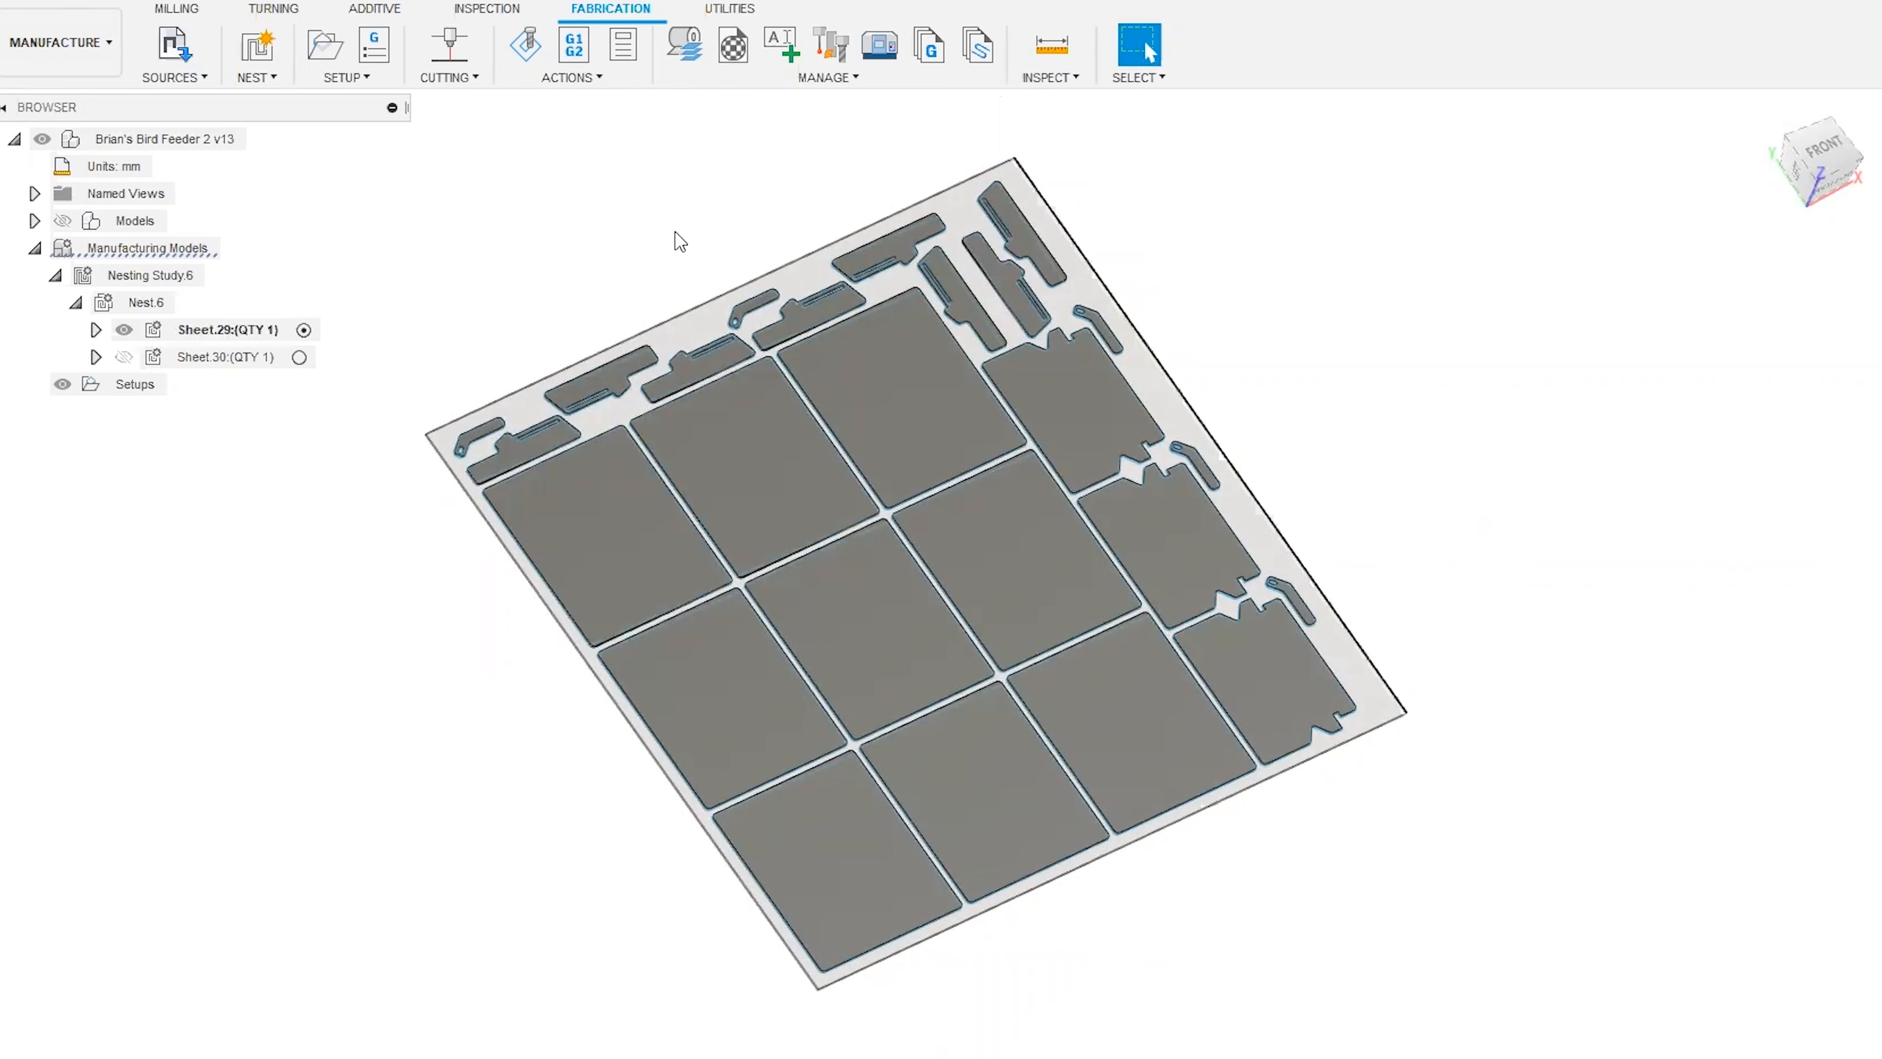
left_click(302, 362)
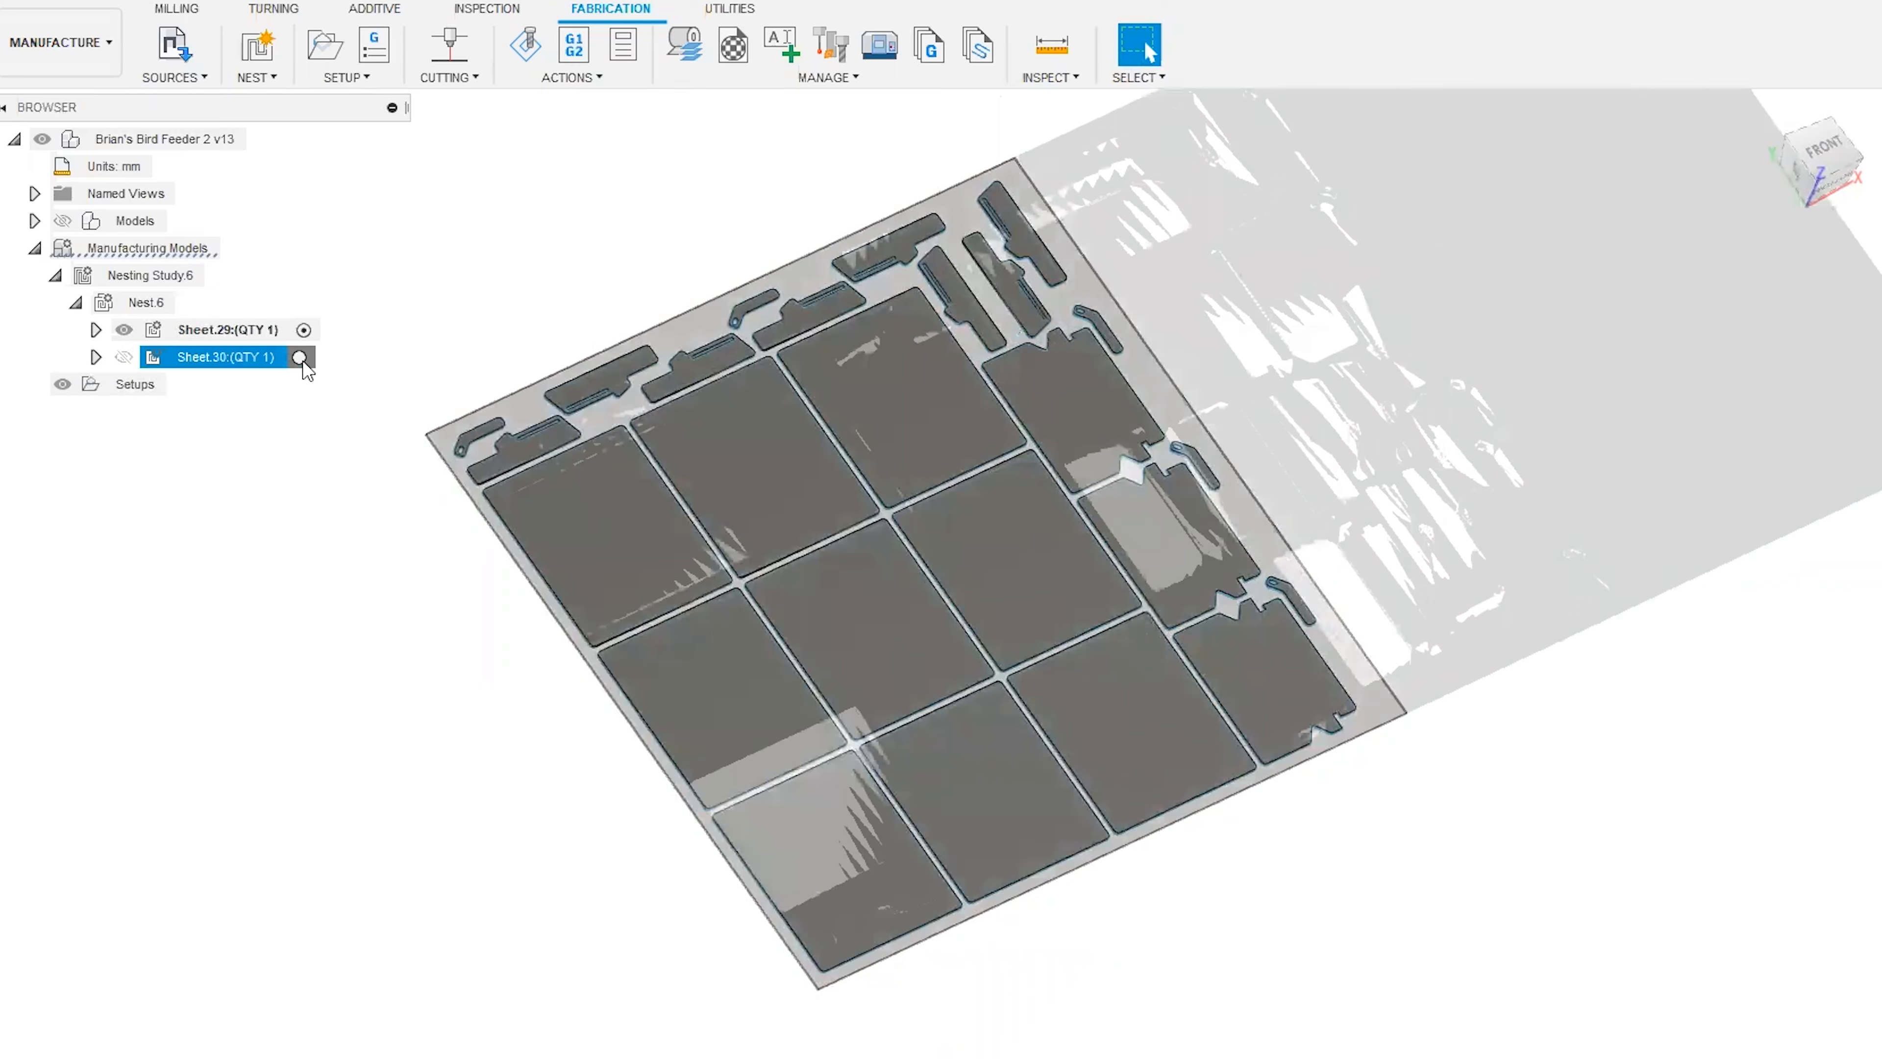
left_click(301, 359)
scroll(648, 658, "up", 2)
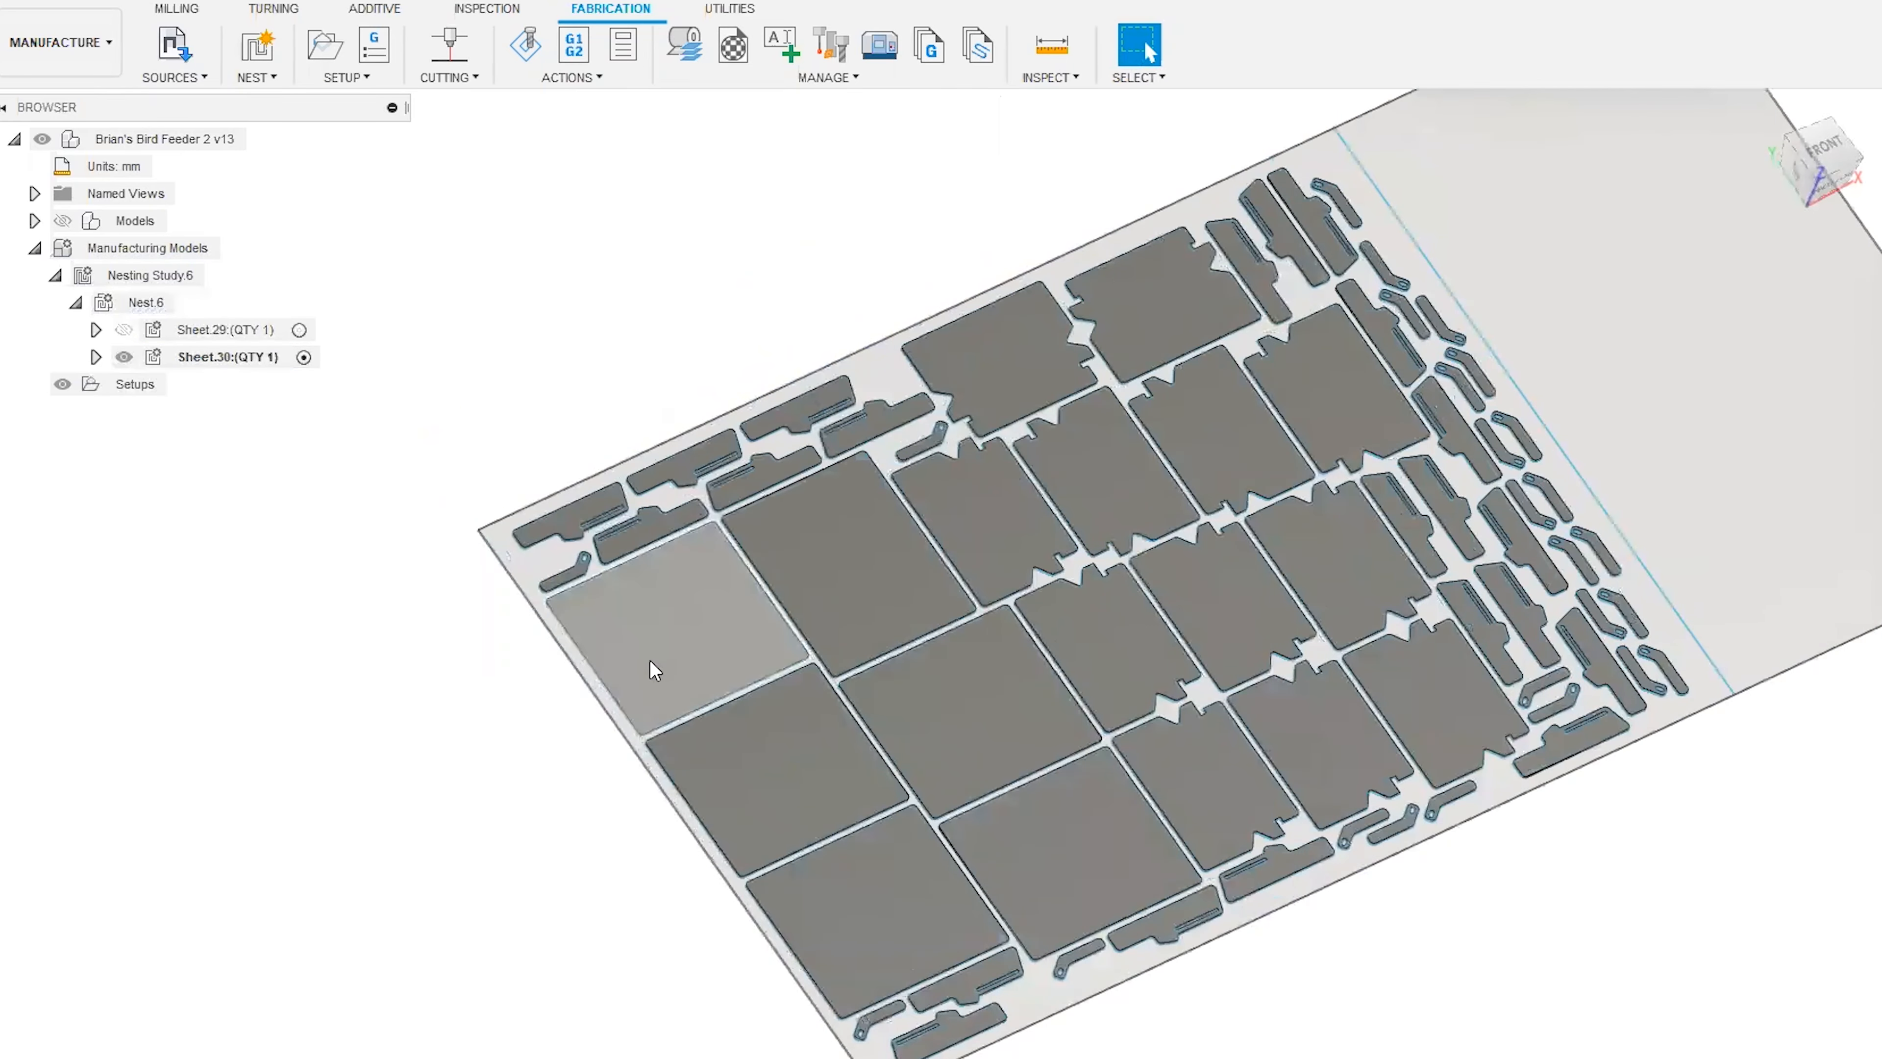
left_click(650, 660)
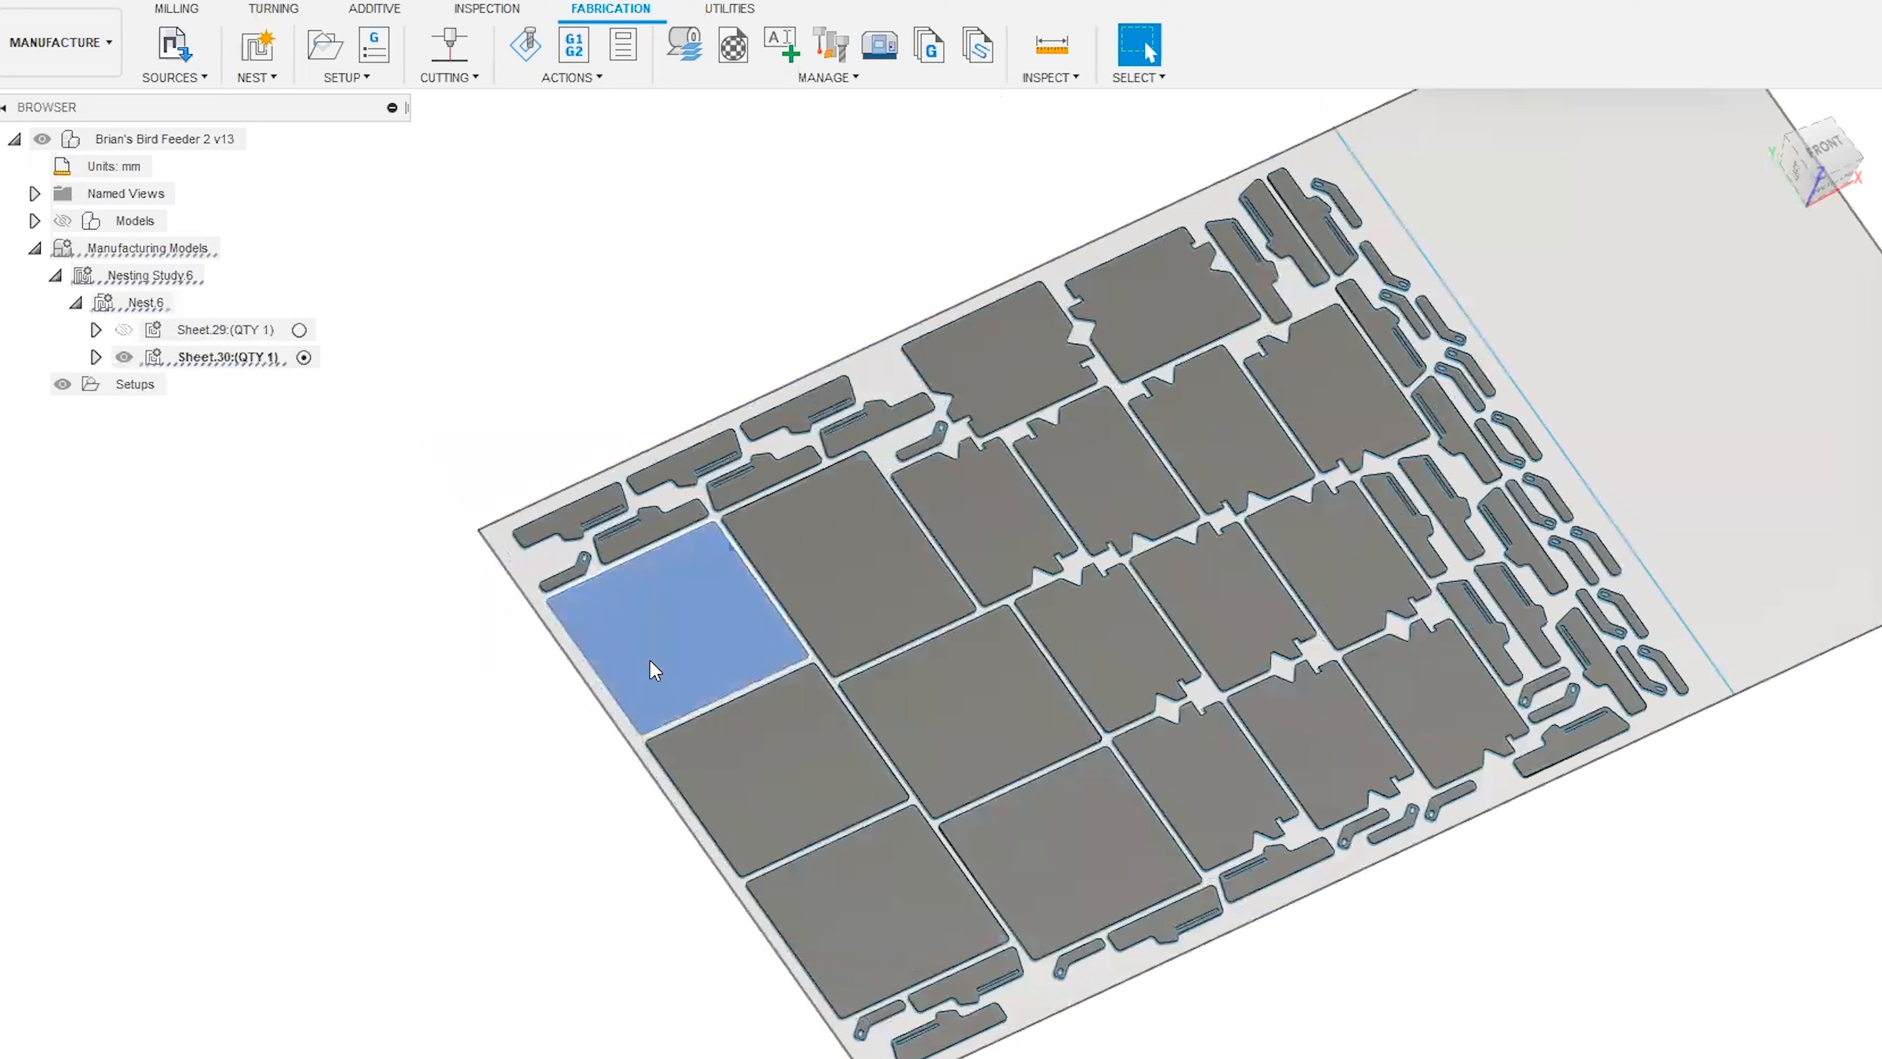
left_click(417, 757)
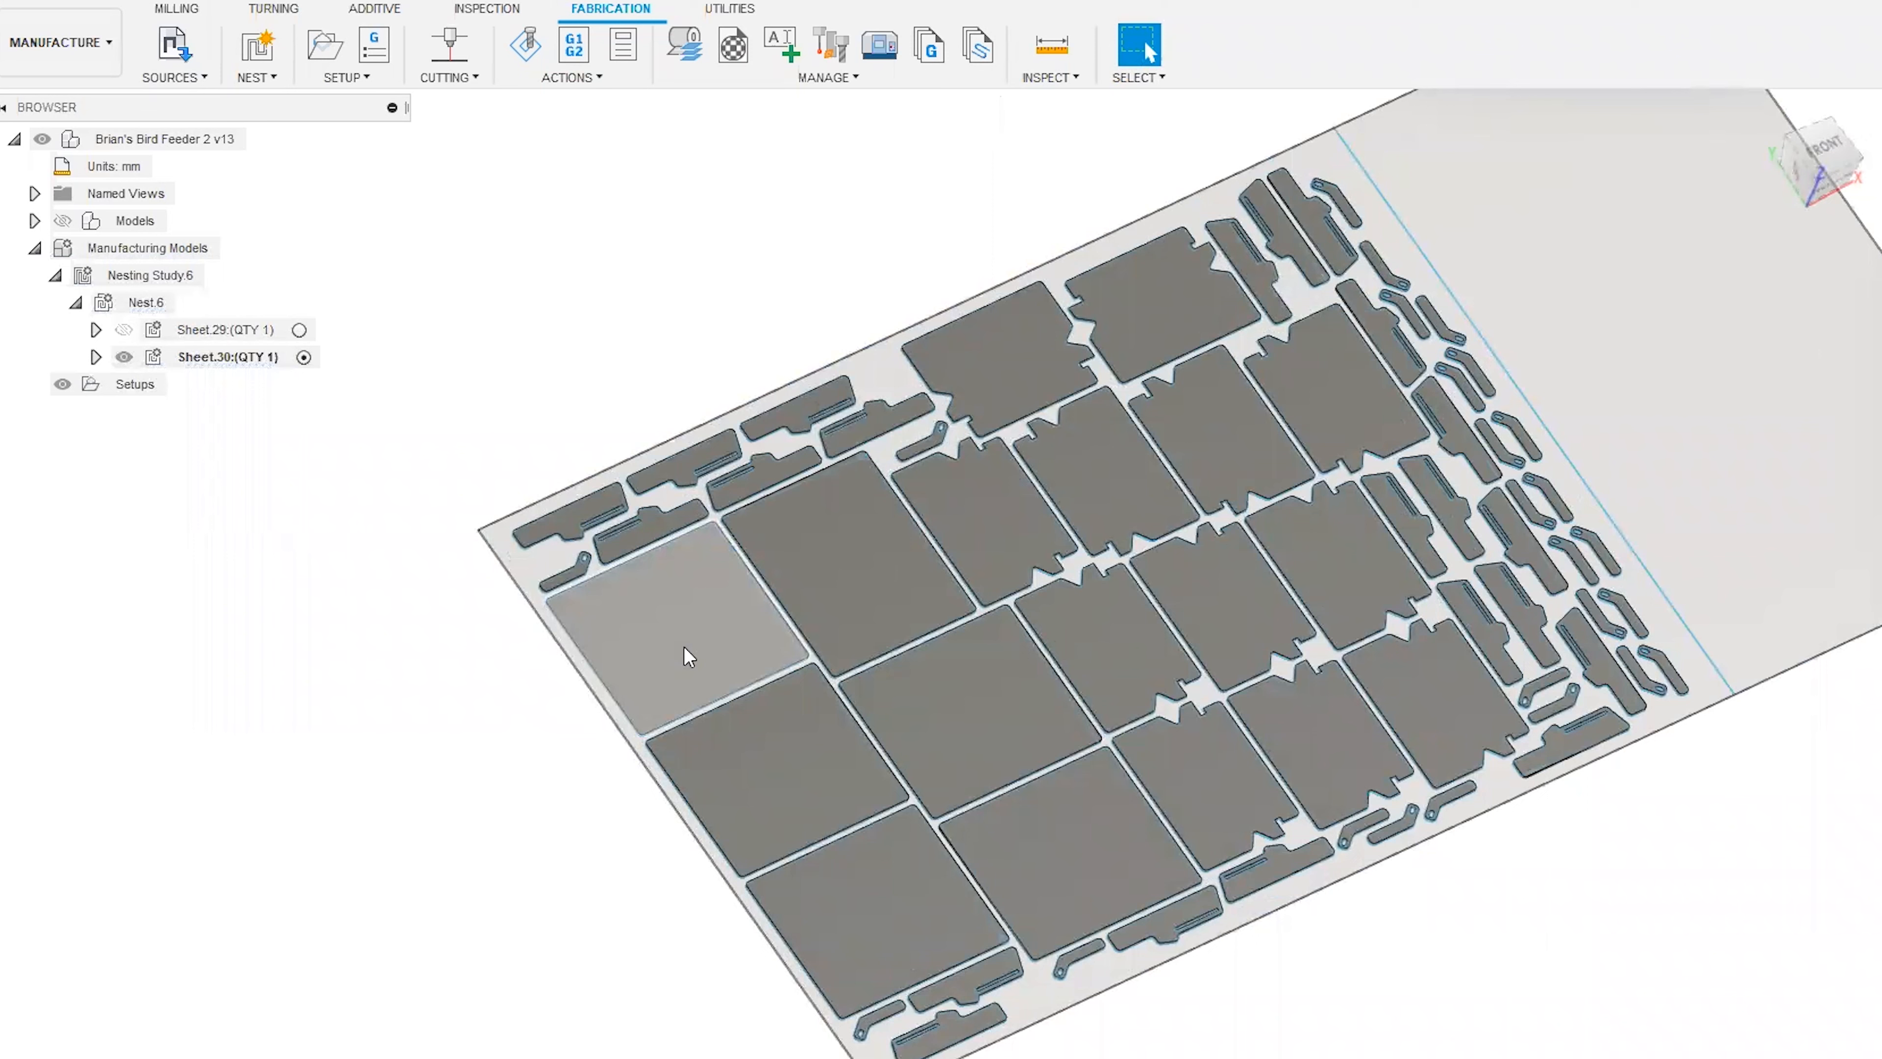
middle_click_drag(580, 813, 555, 777)
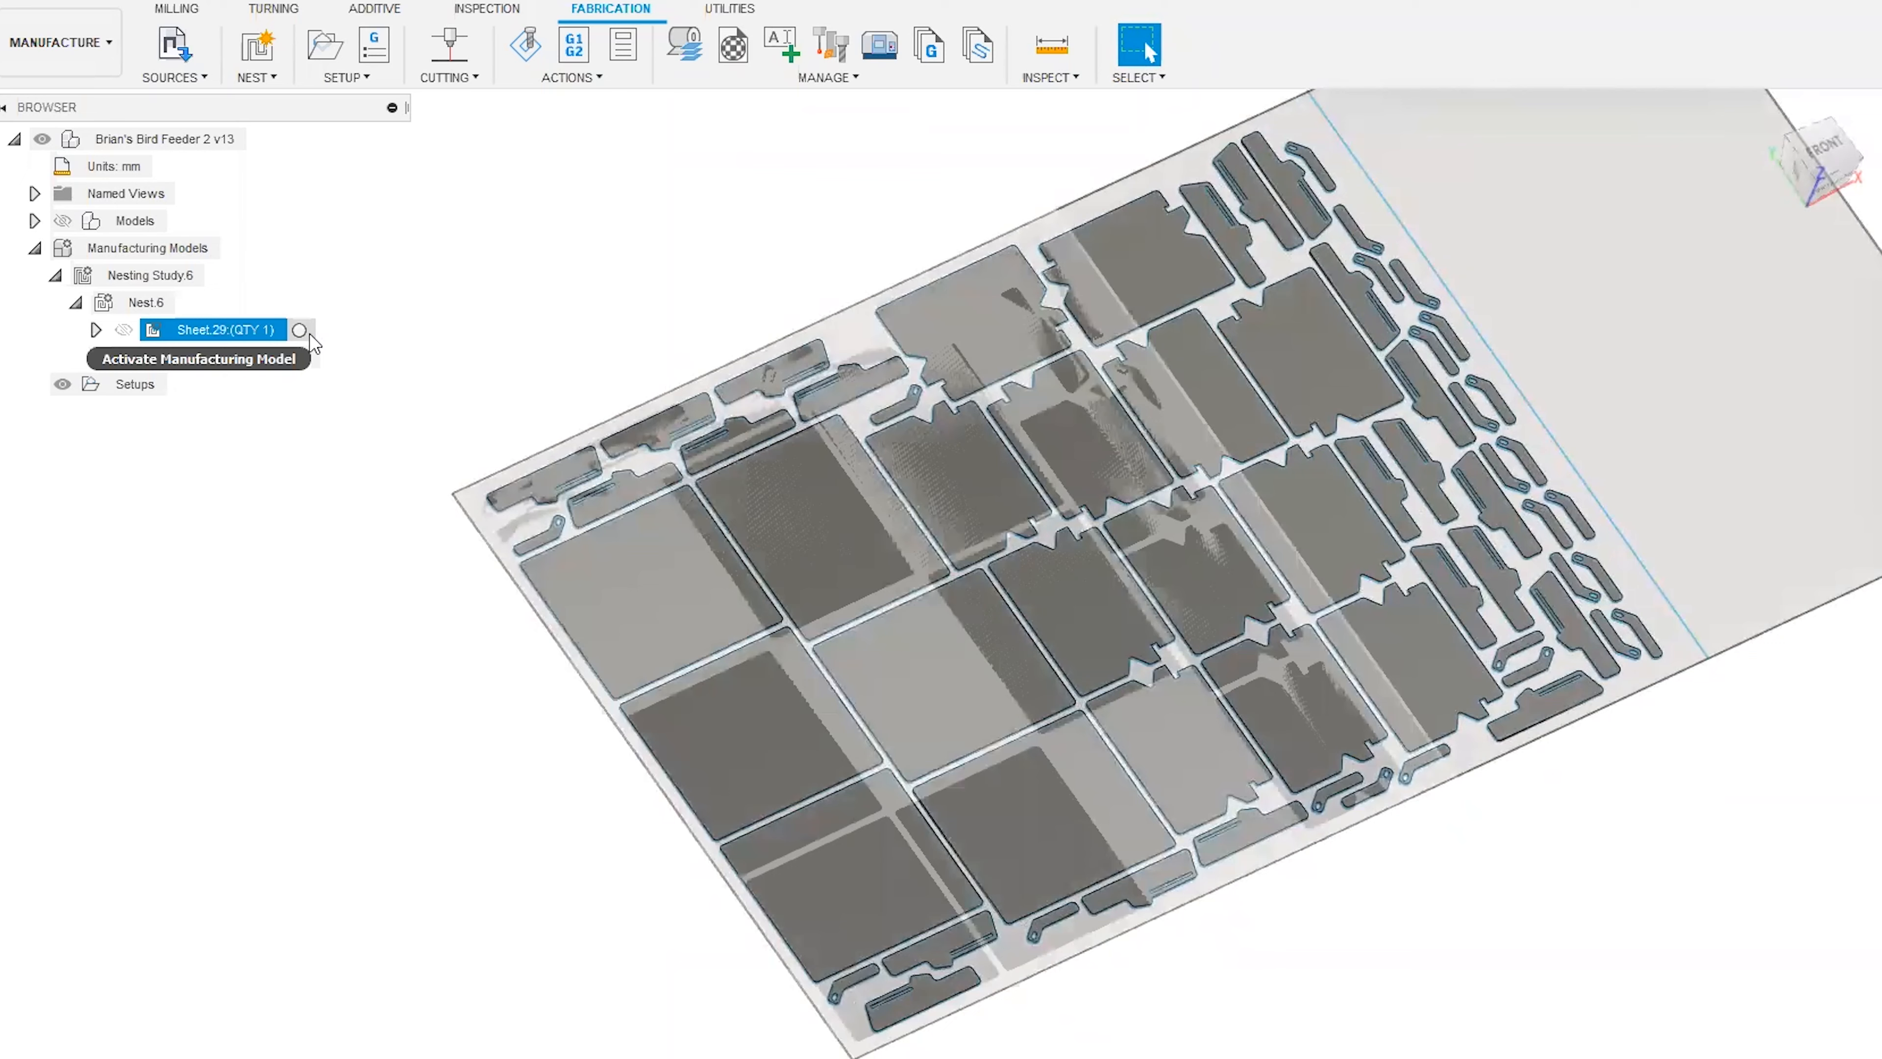
Activate the Sheet.29 manufacturing model again to compare its nested layout.
left_click(267, 333)
left_click(304, 331)
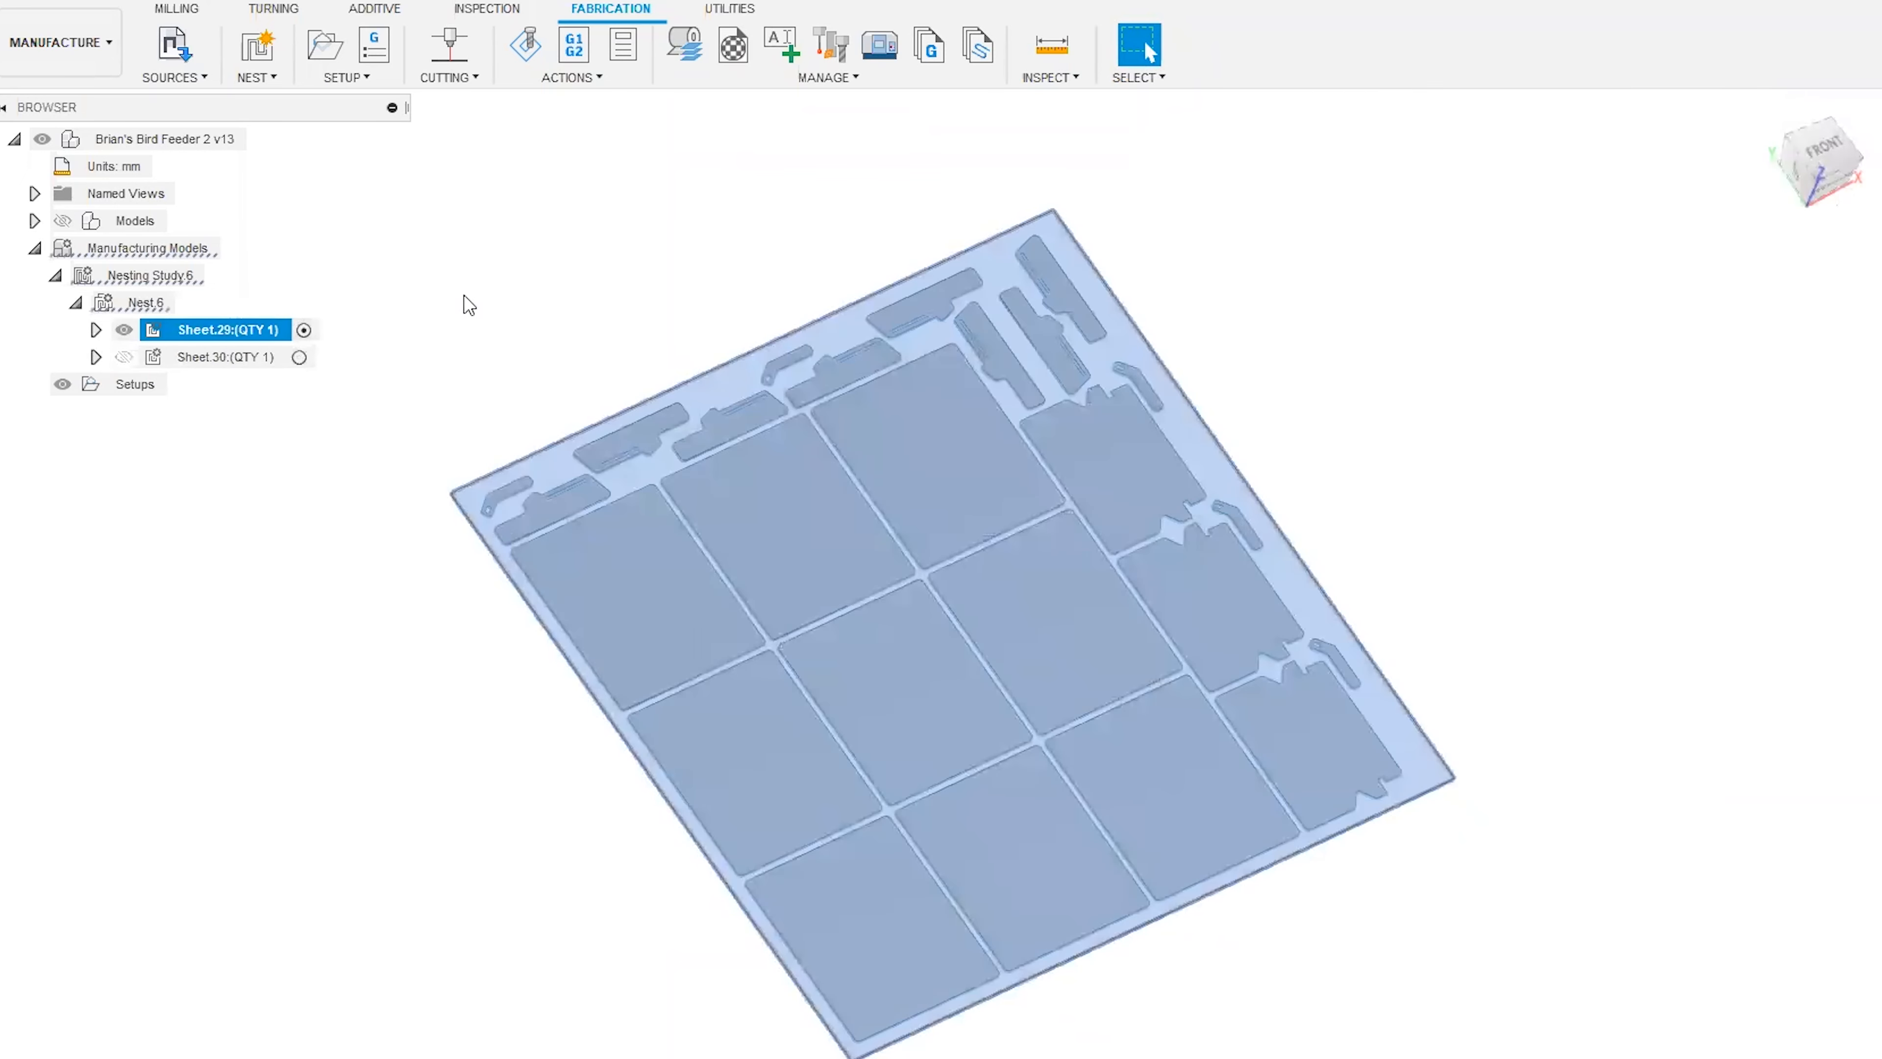
middle_click_drag(440, 366, 457, 349)
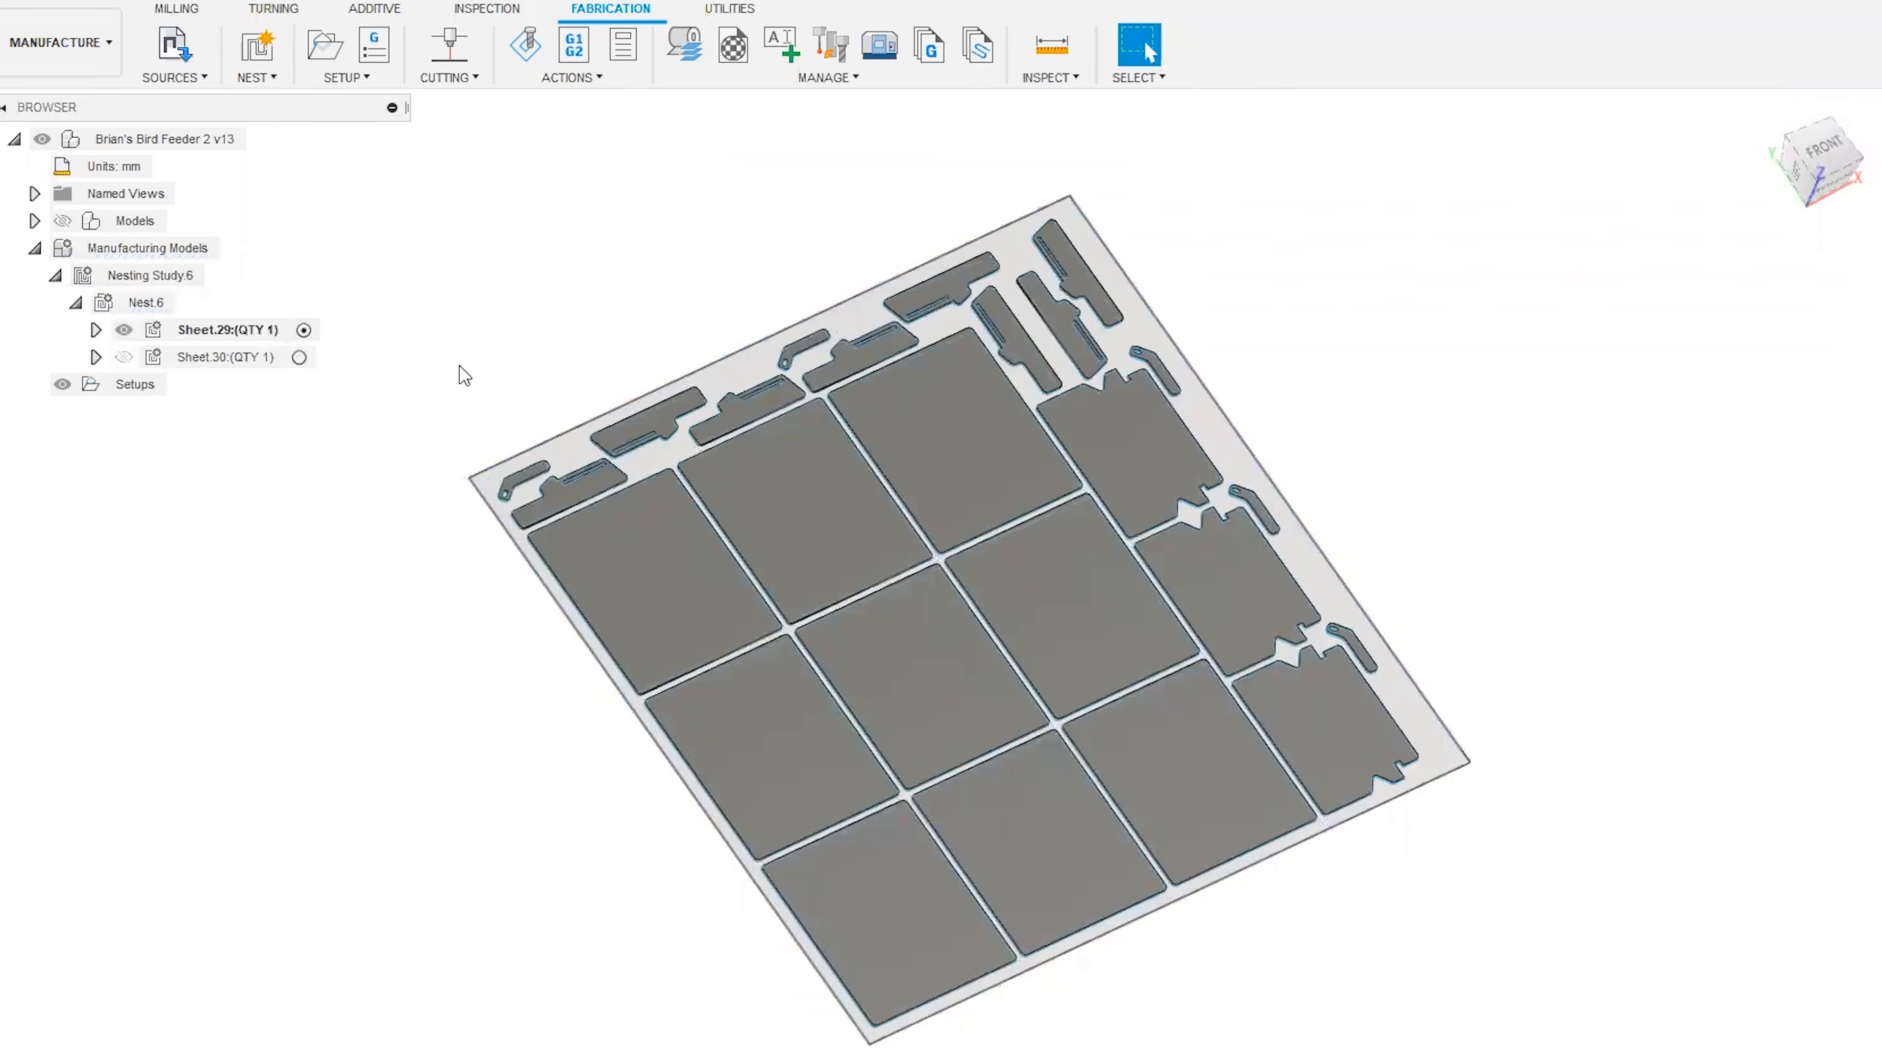
Activate the Sheet.30 manufacturing model and bring the whole sheet into view.
left_click(300, 360)
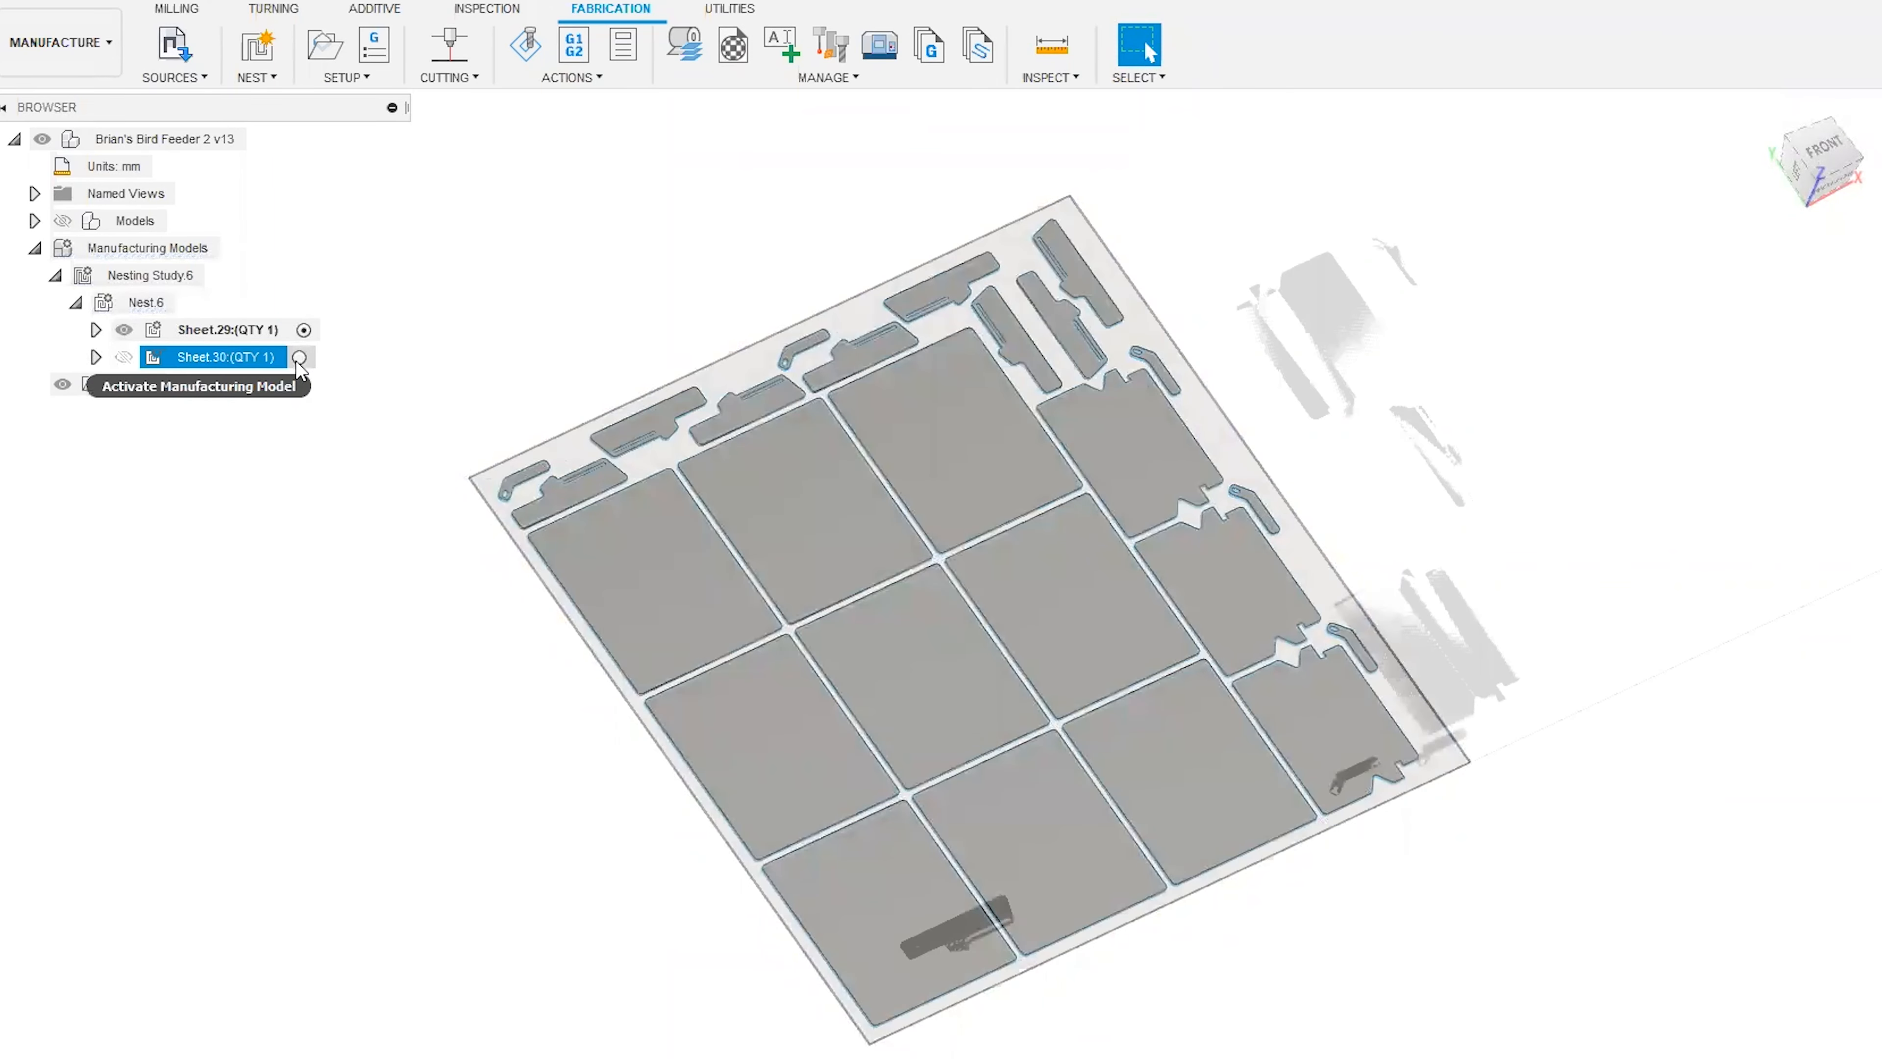
left_click(300, 359)
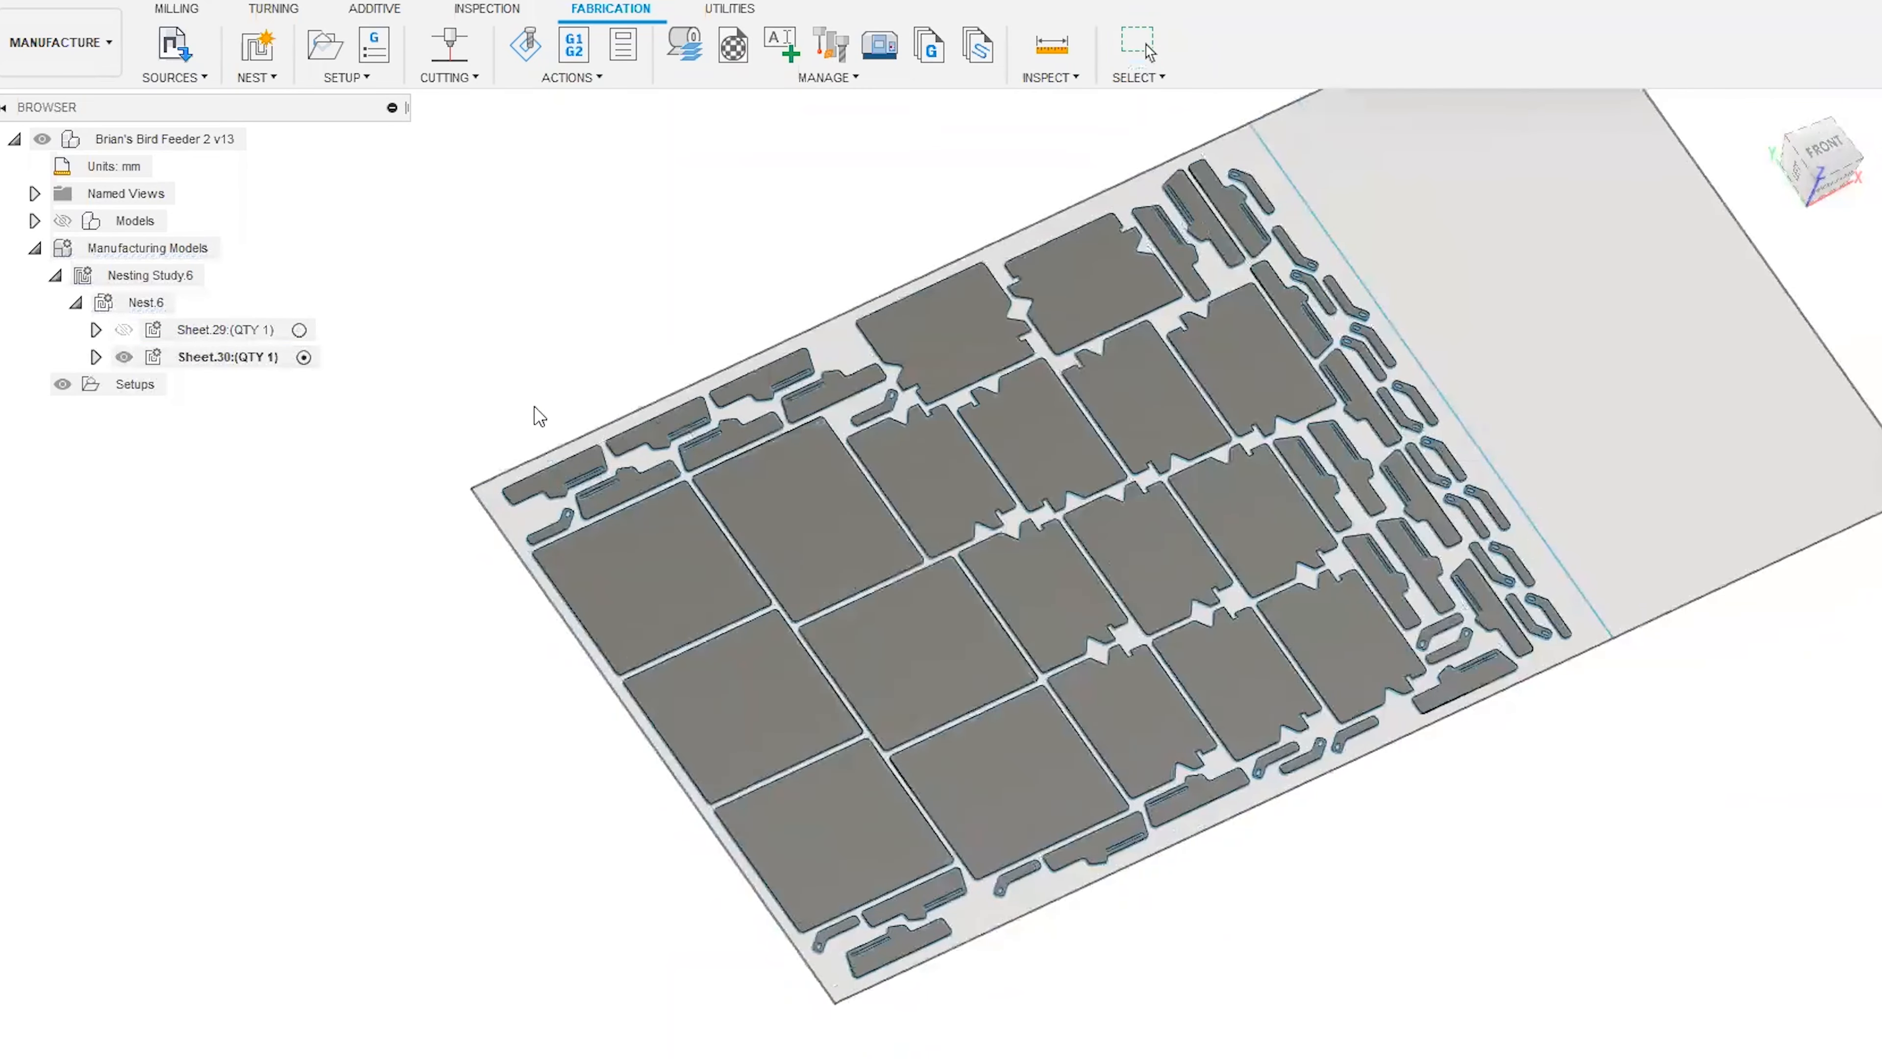
middle_click_drag(534, 407, 546, 407)
middle_click_drag(684, 353, 538, 336)
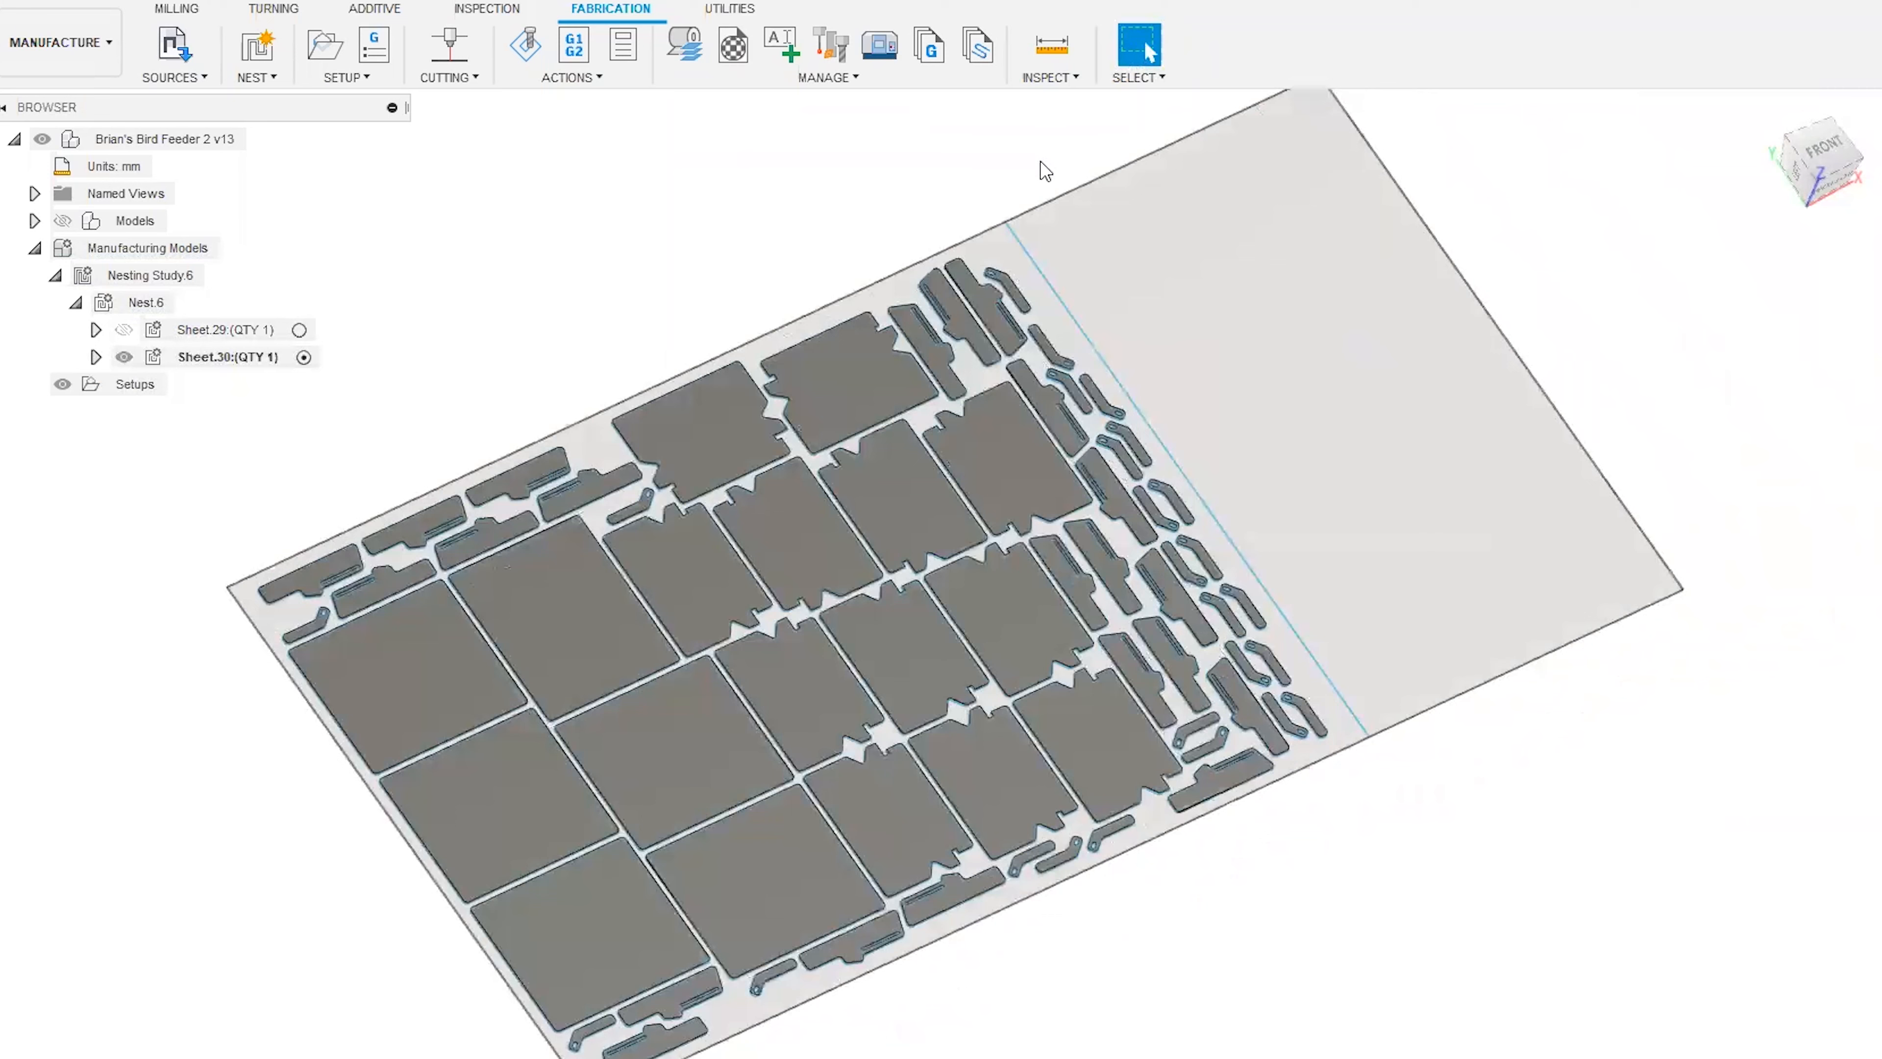
Examine Sheet.30's remnant area beyond the cut line and the part outlines along the sheet edge up close.
left_click(1044, 280)
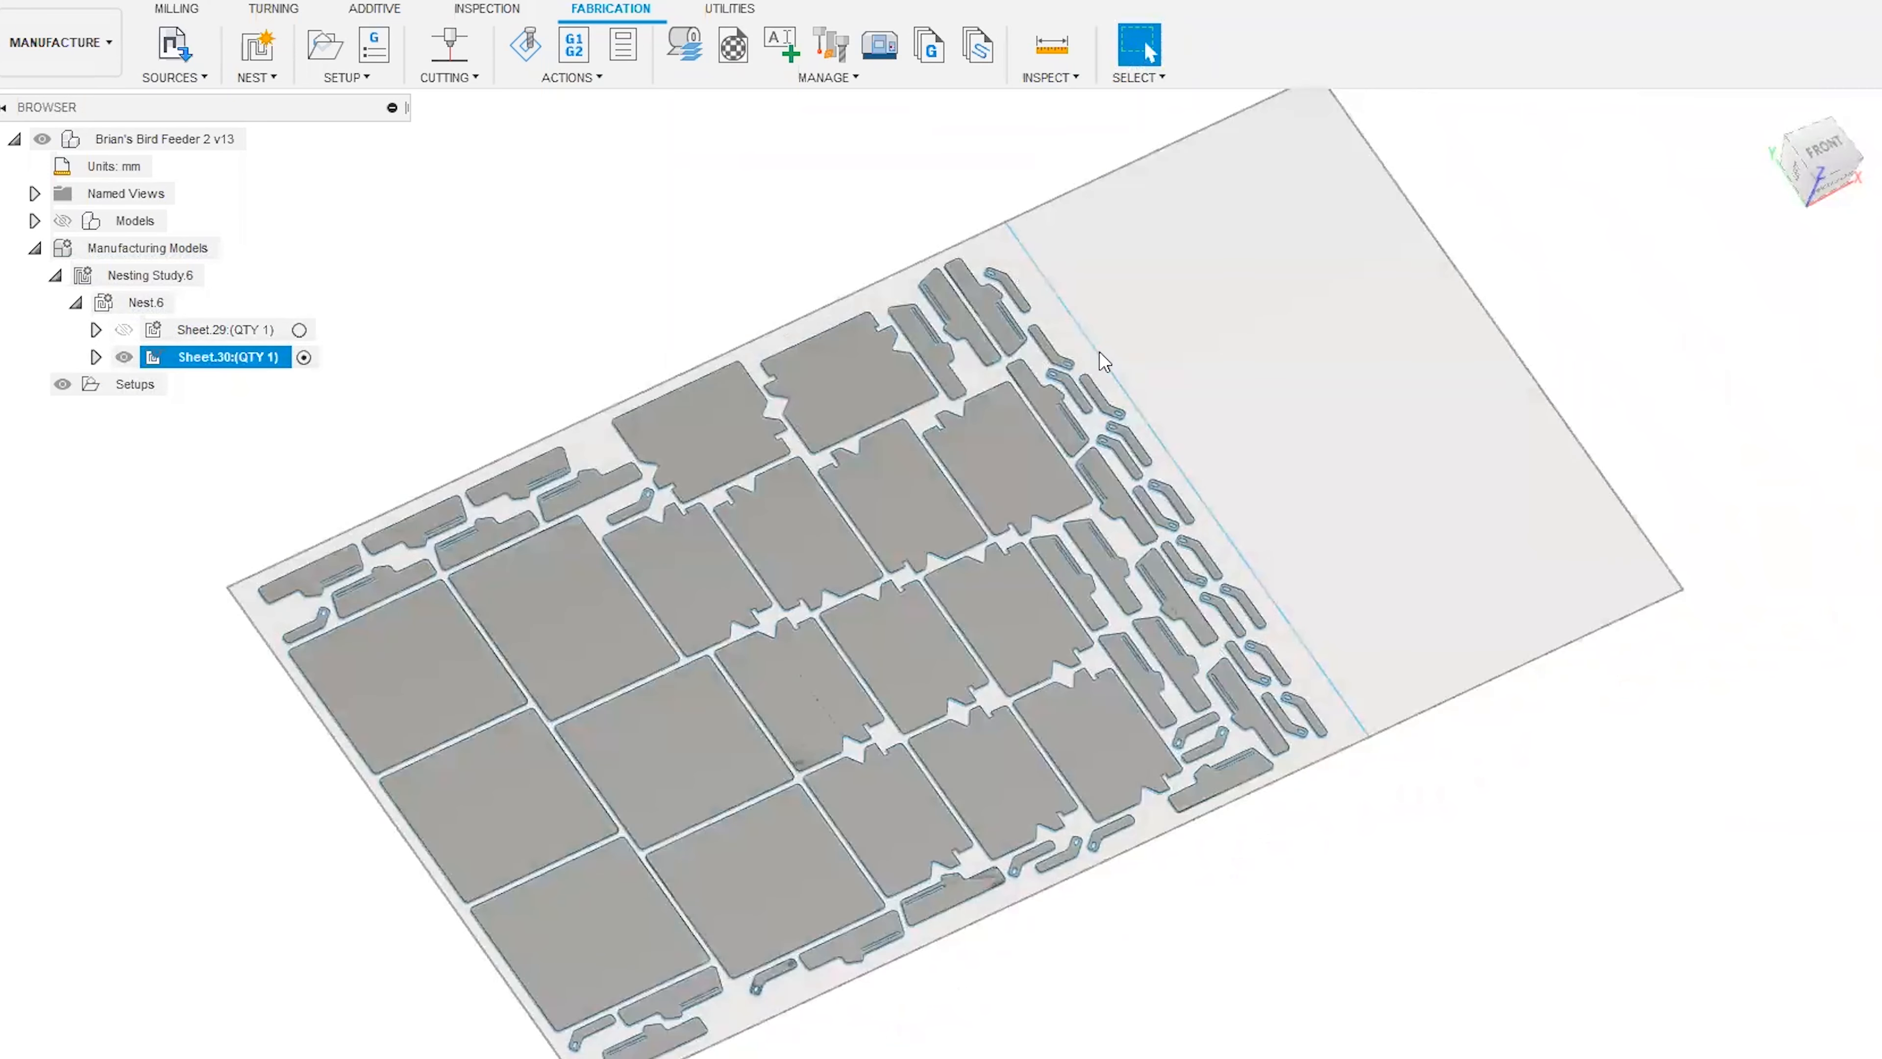
left_click(1391, 730)
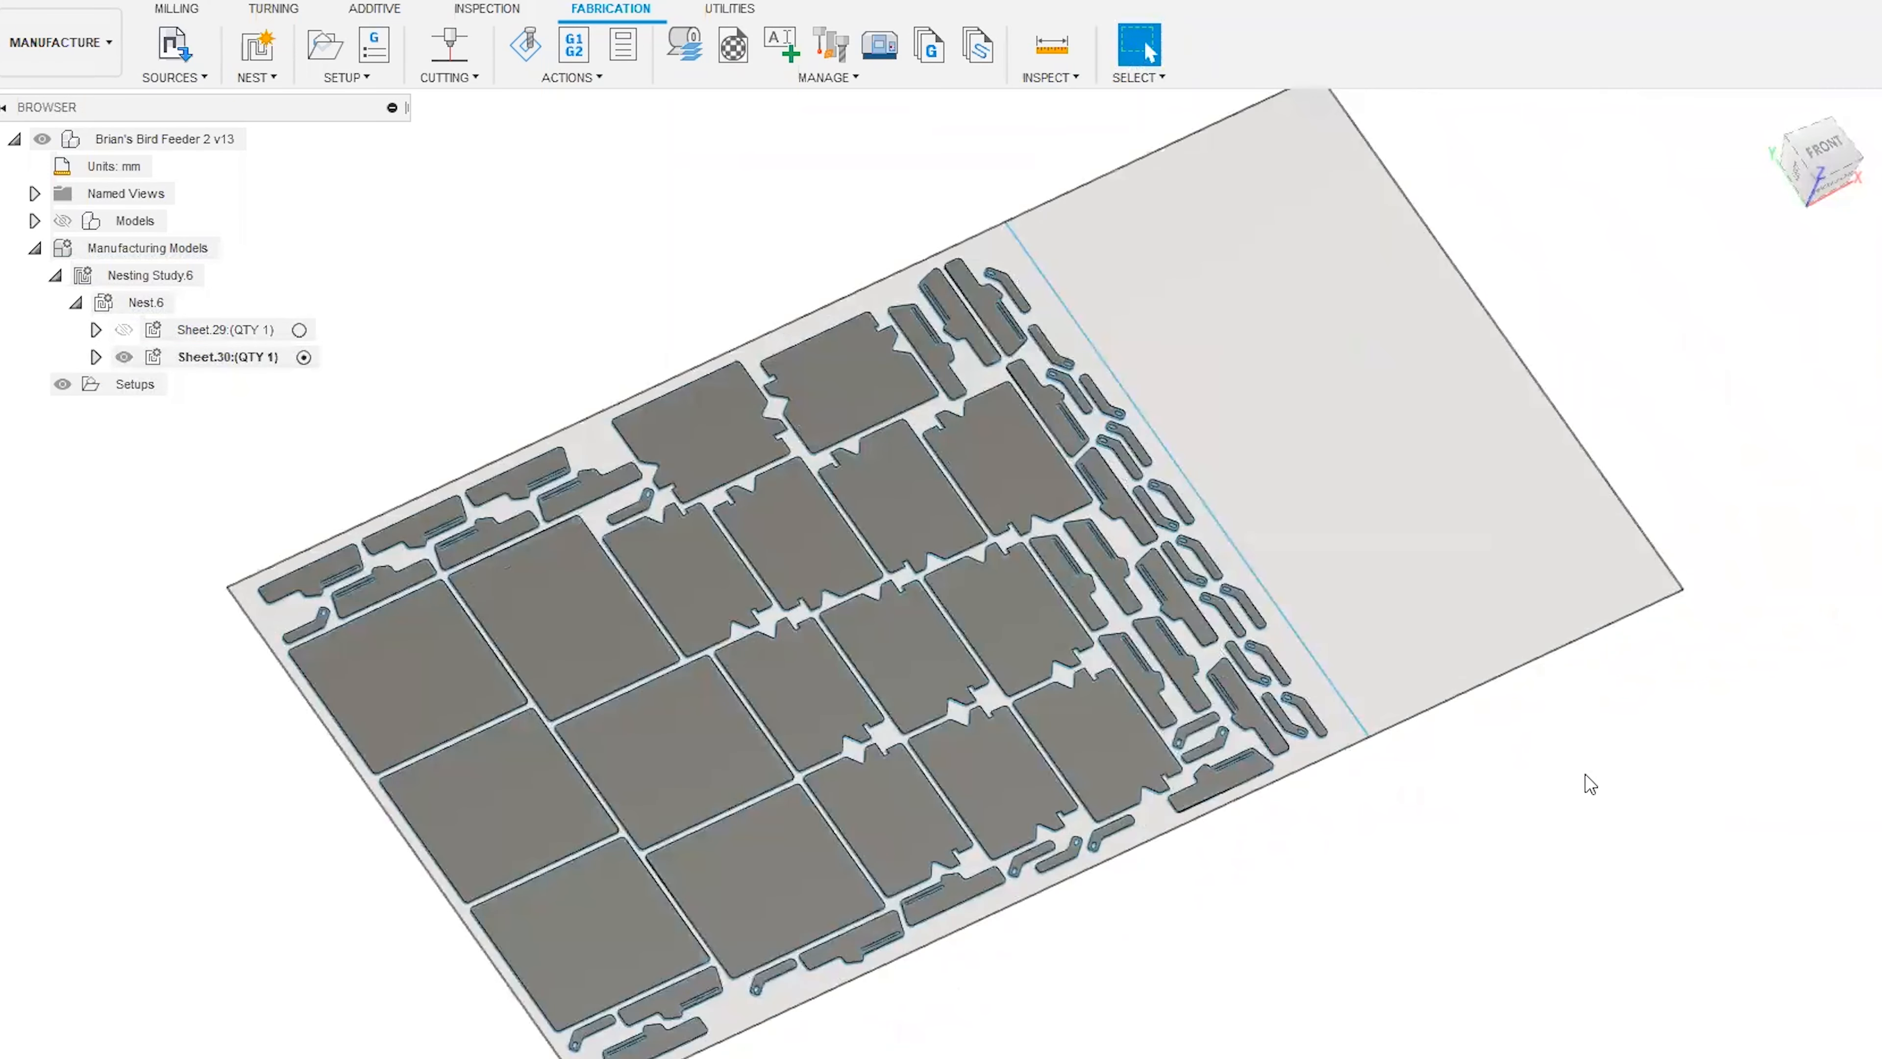
mouse_move(1382, 760)
left_mouse_down()
mouse_move(1392, 798)
mouse_move(1731, 647)
mouse_move(1752, 666)
left_mouse_up()
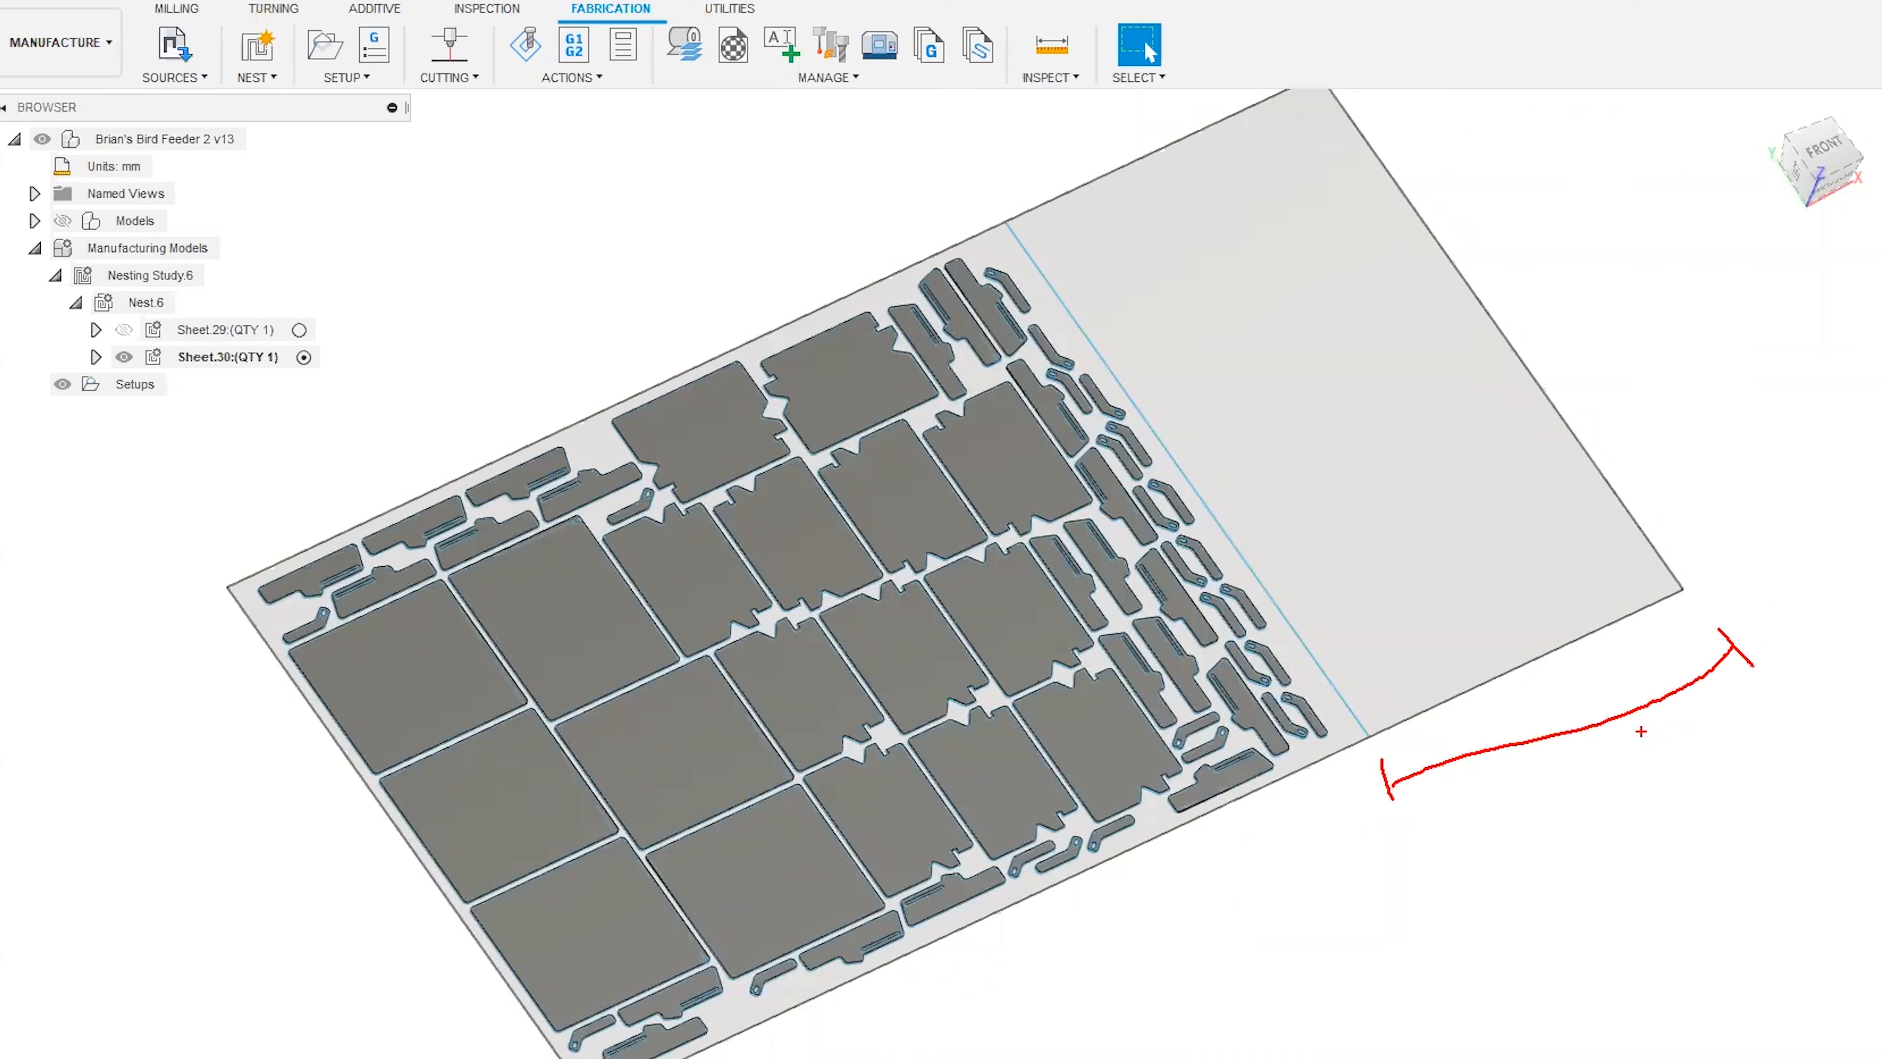
key("Escape")
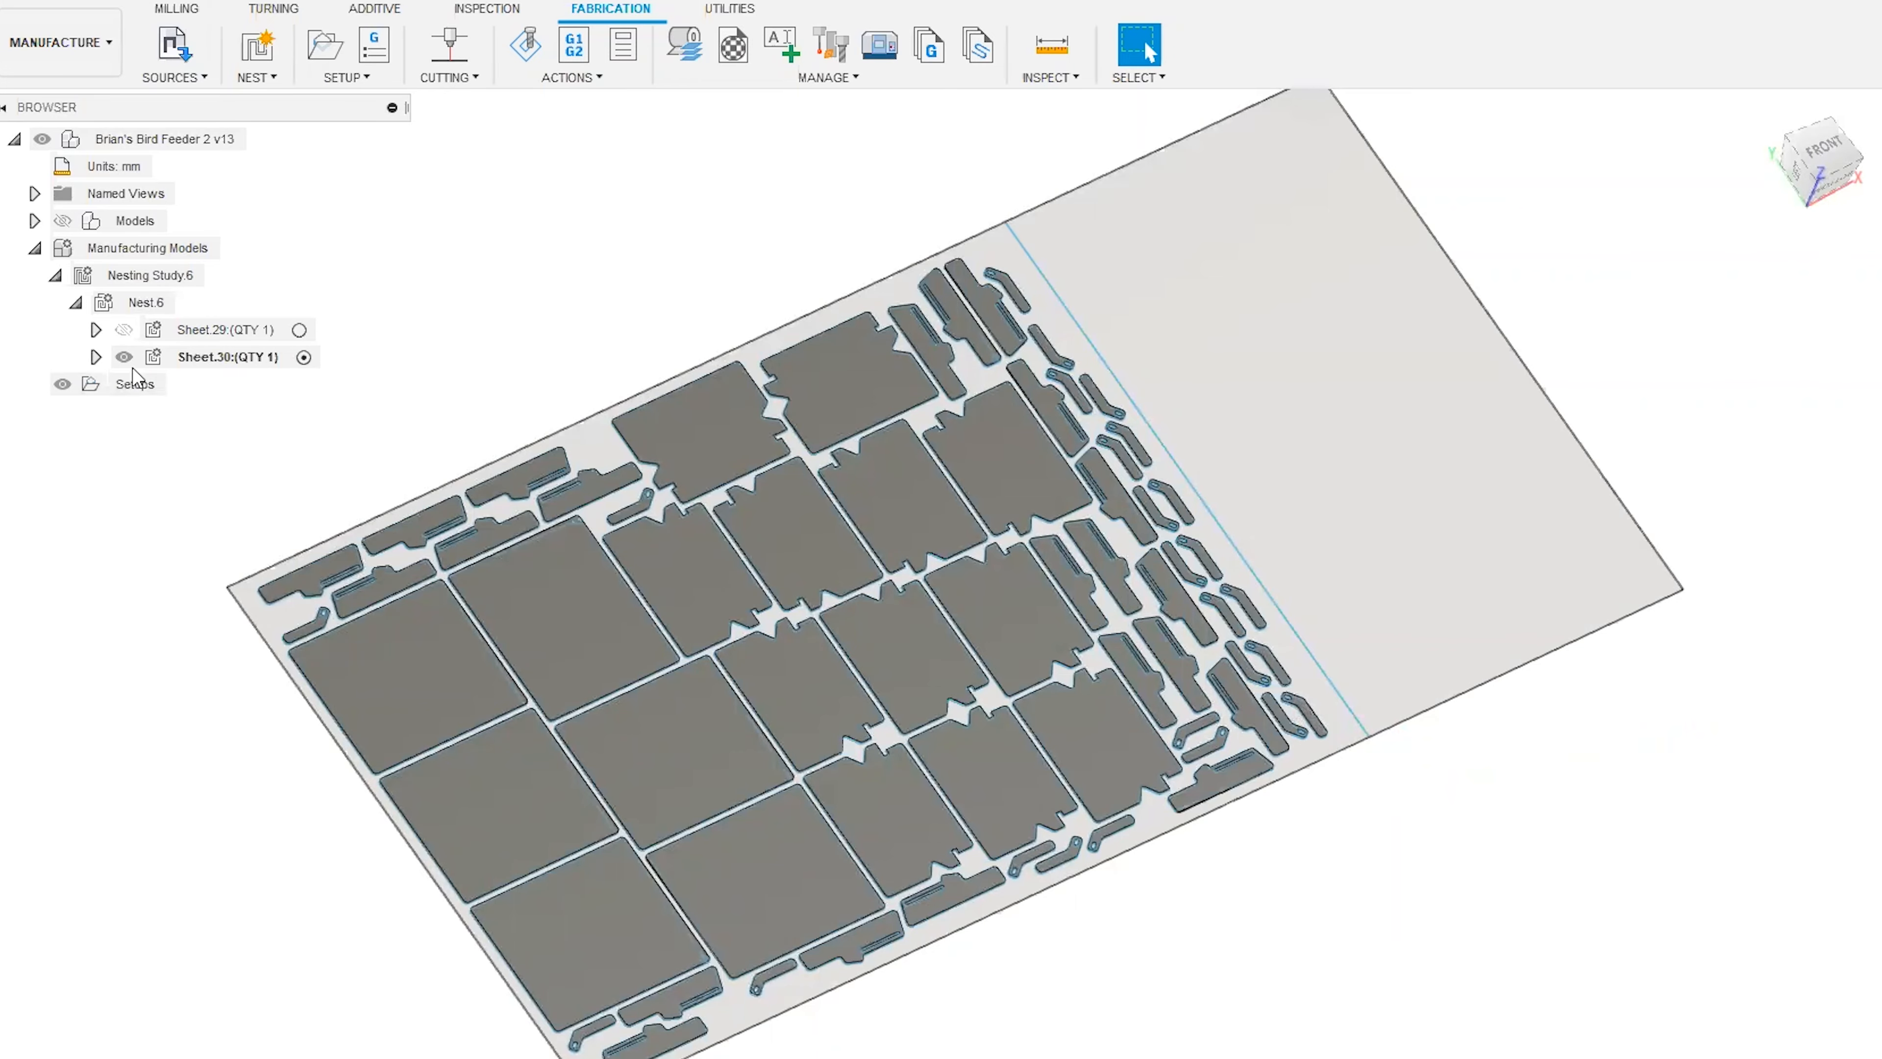
scroll(1164, 941, "up", 10)
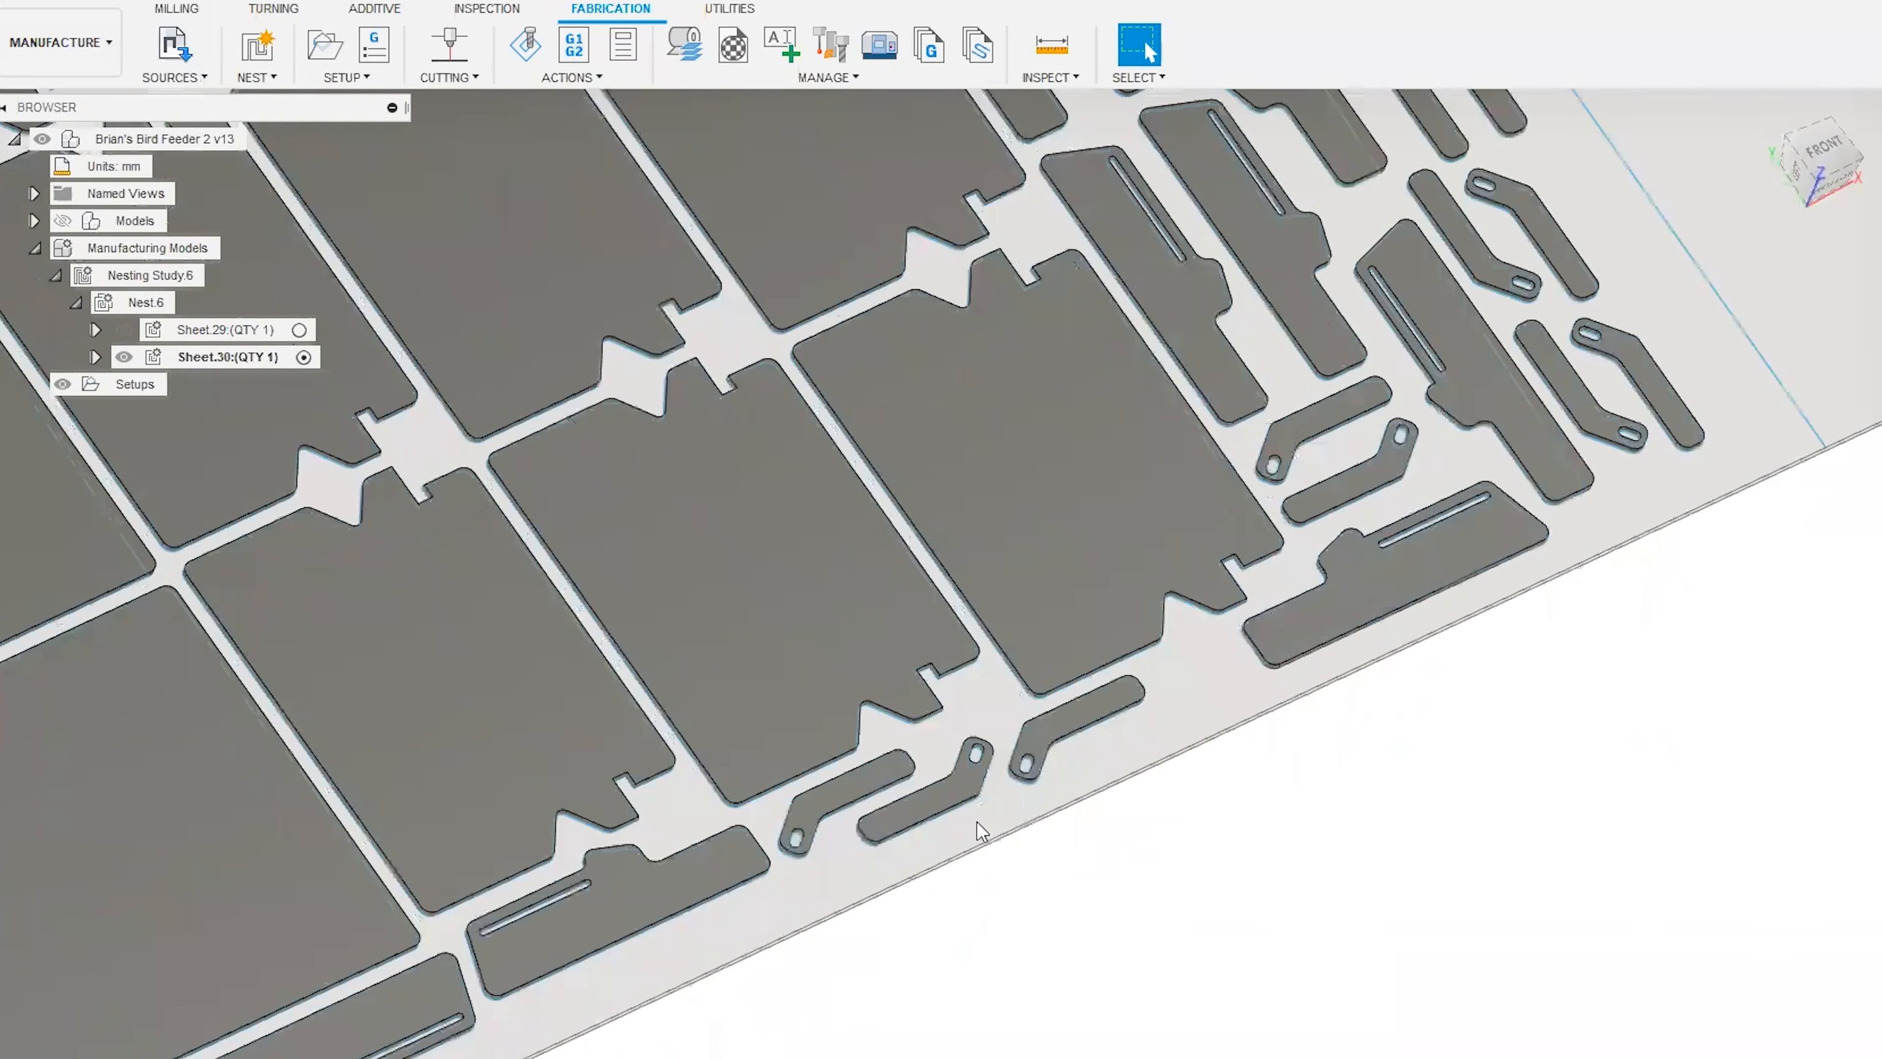
scroll(1053, 890, "down", 10)
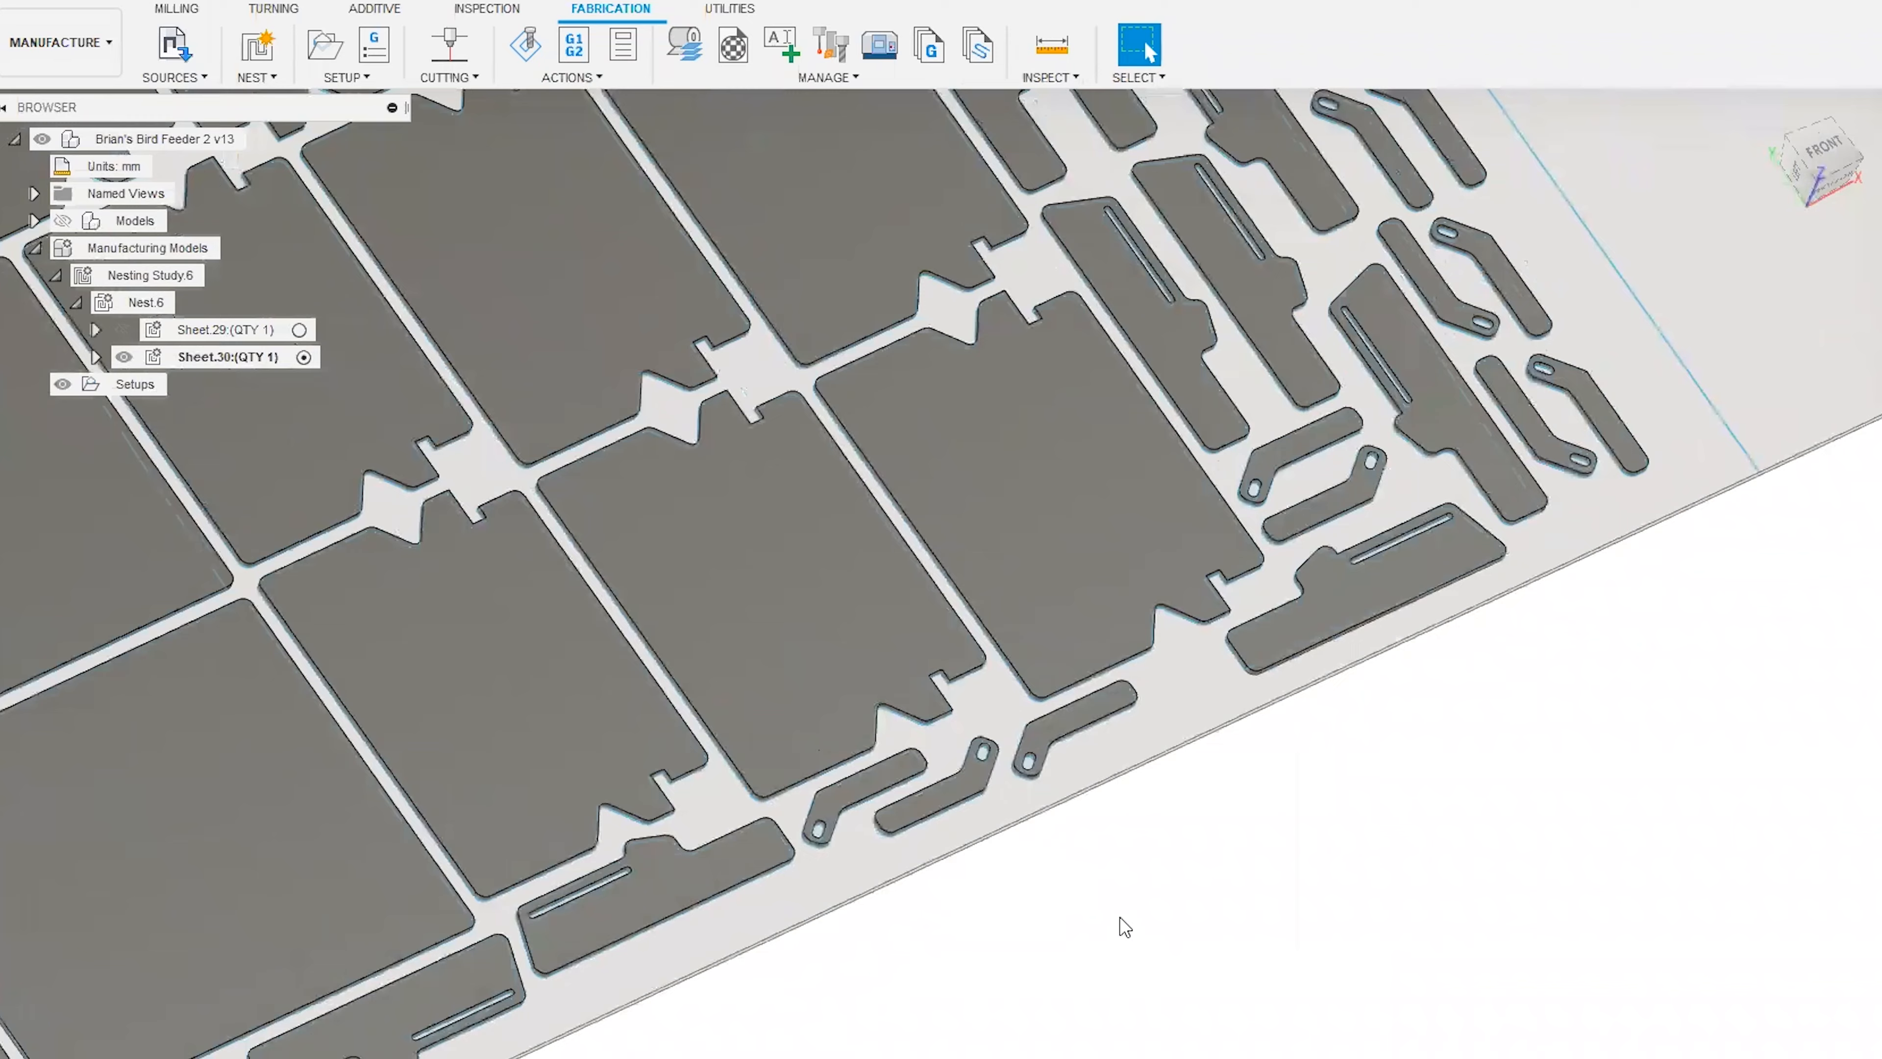
scroll(1129, 933, "down", 5)
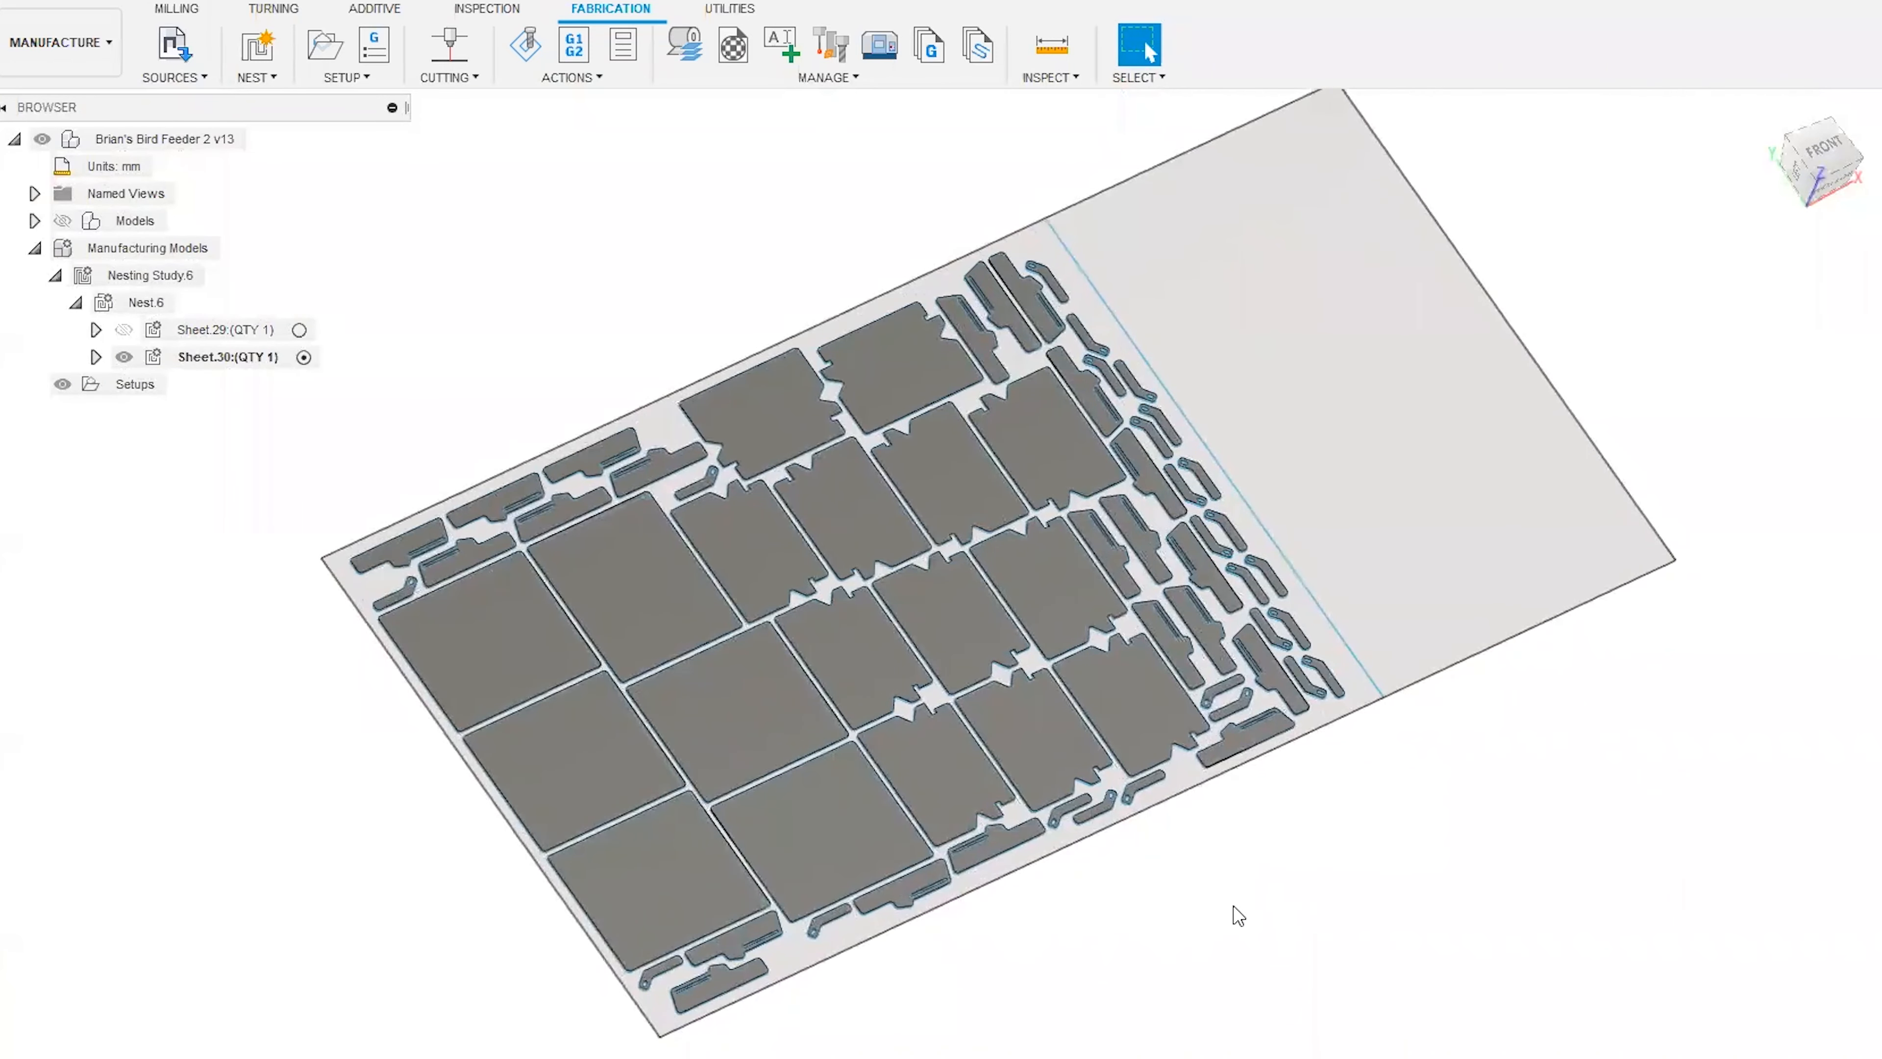
Examine the contents of Sheet.30, including its Stock Steel body and nested components, and collapse the sheet again.
left_click(96, 357)
left_click(116, 166)
left_click(252, 193)
left_click_drag(1807, 133, 1807, 116)
left_click(919, 317)
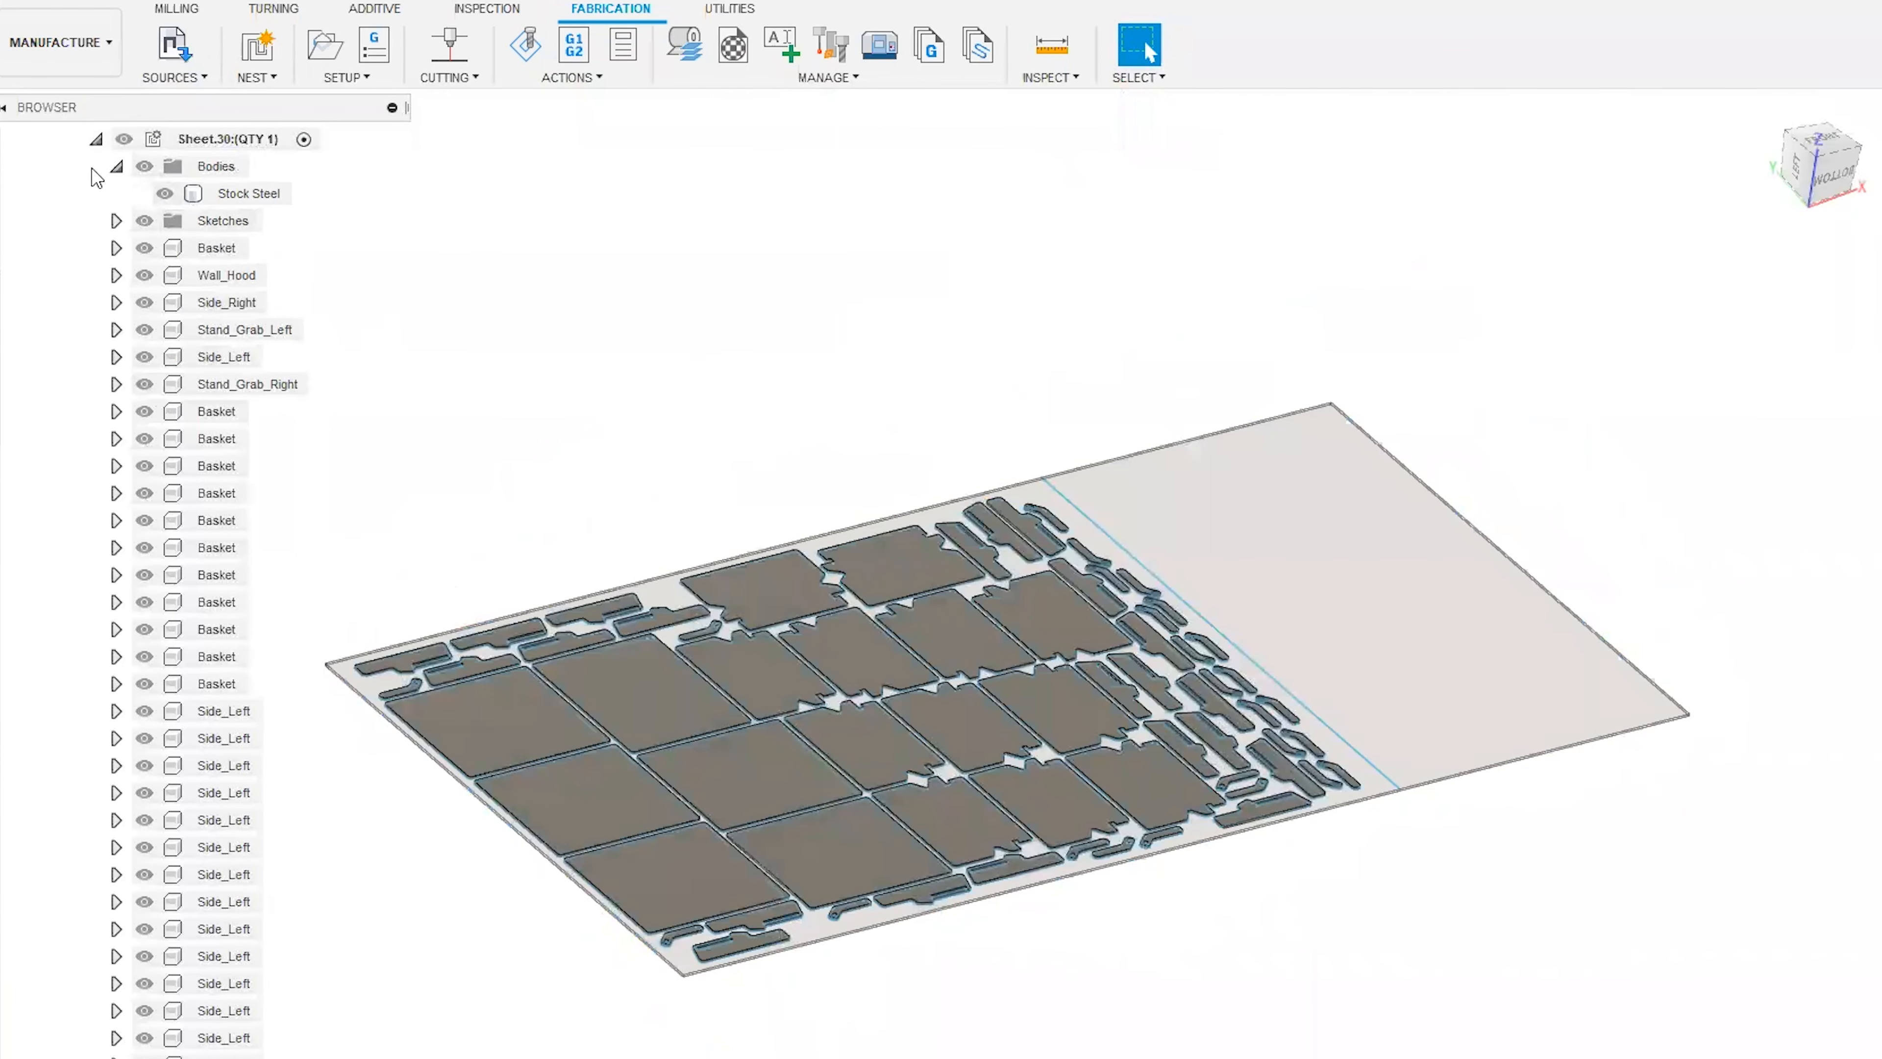
left_click(117, 166)
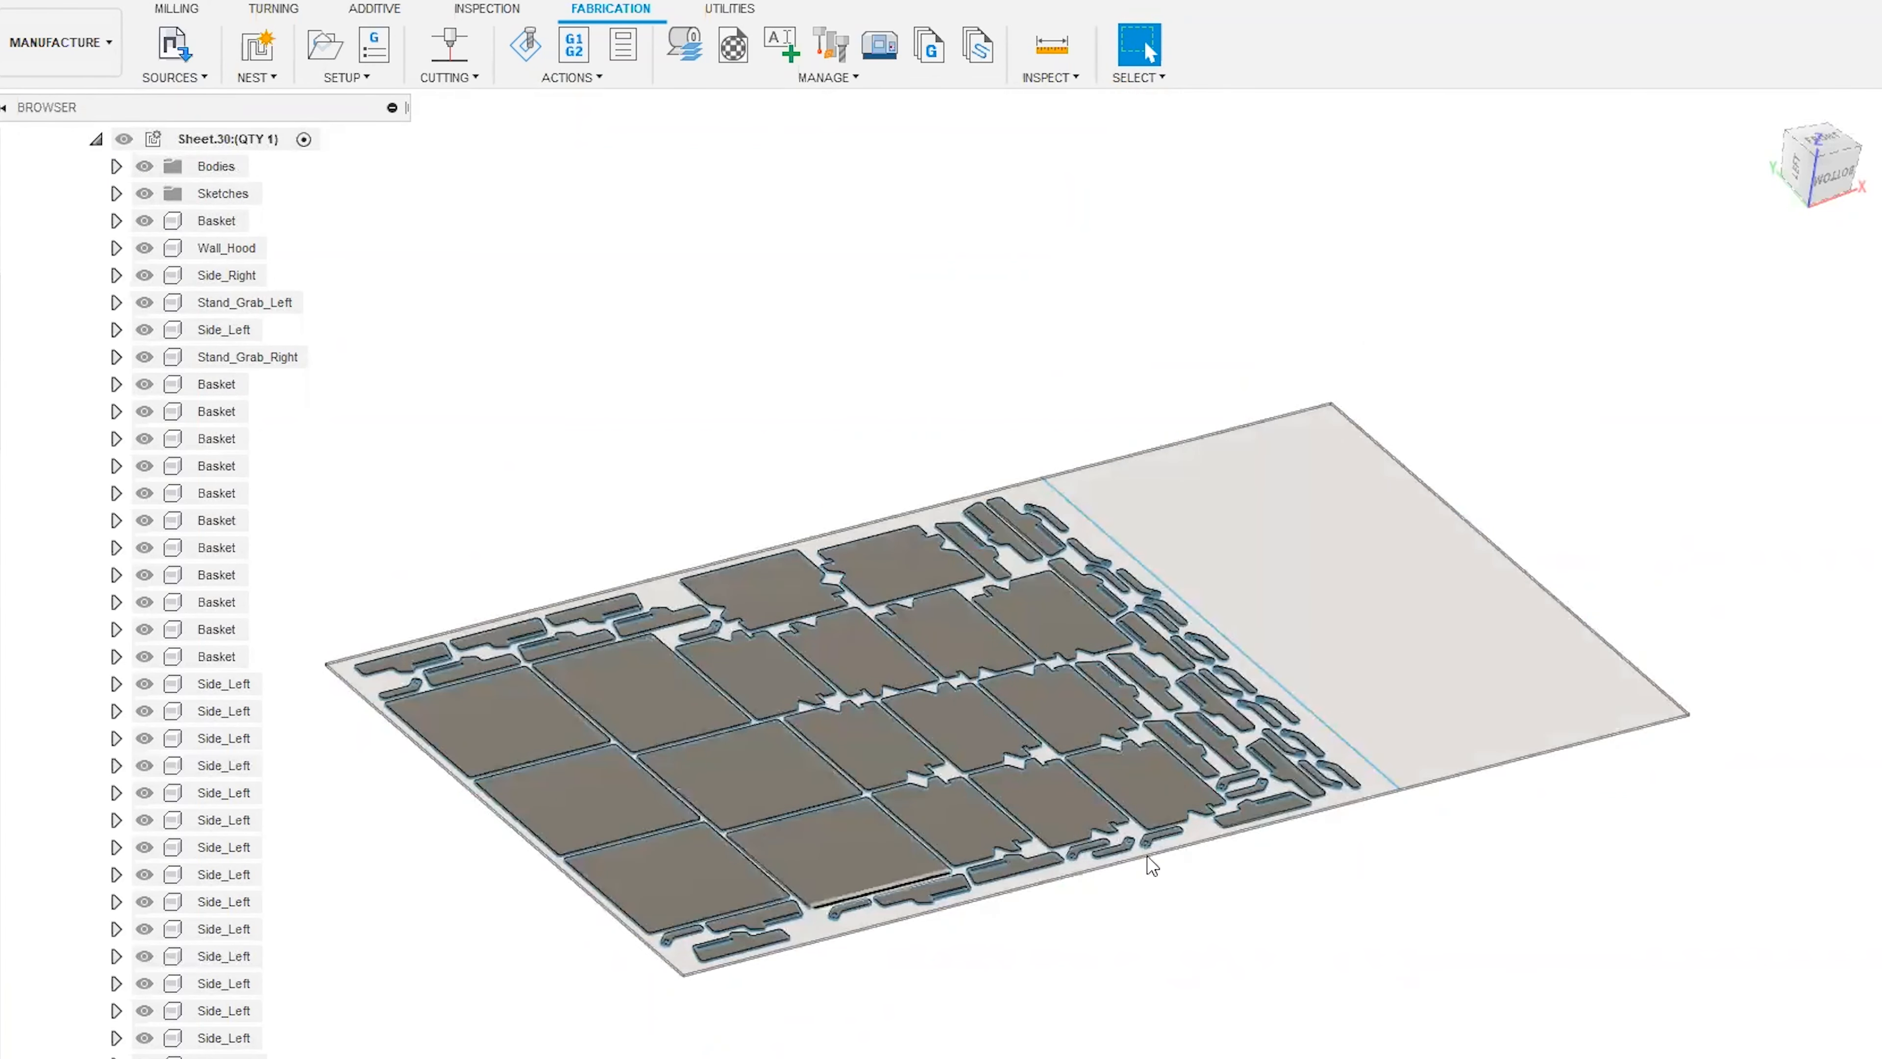
left_click(96, 138)
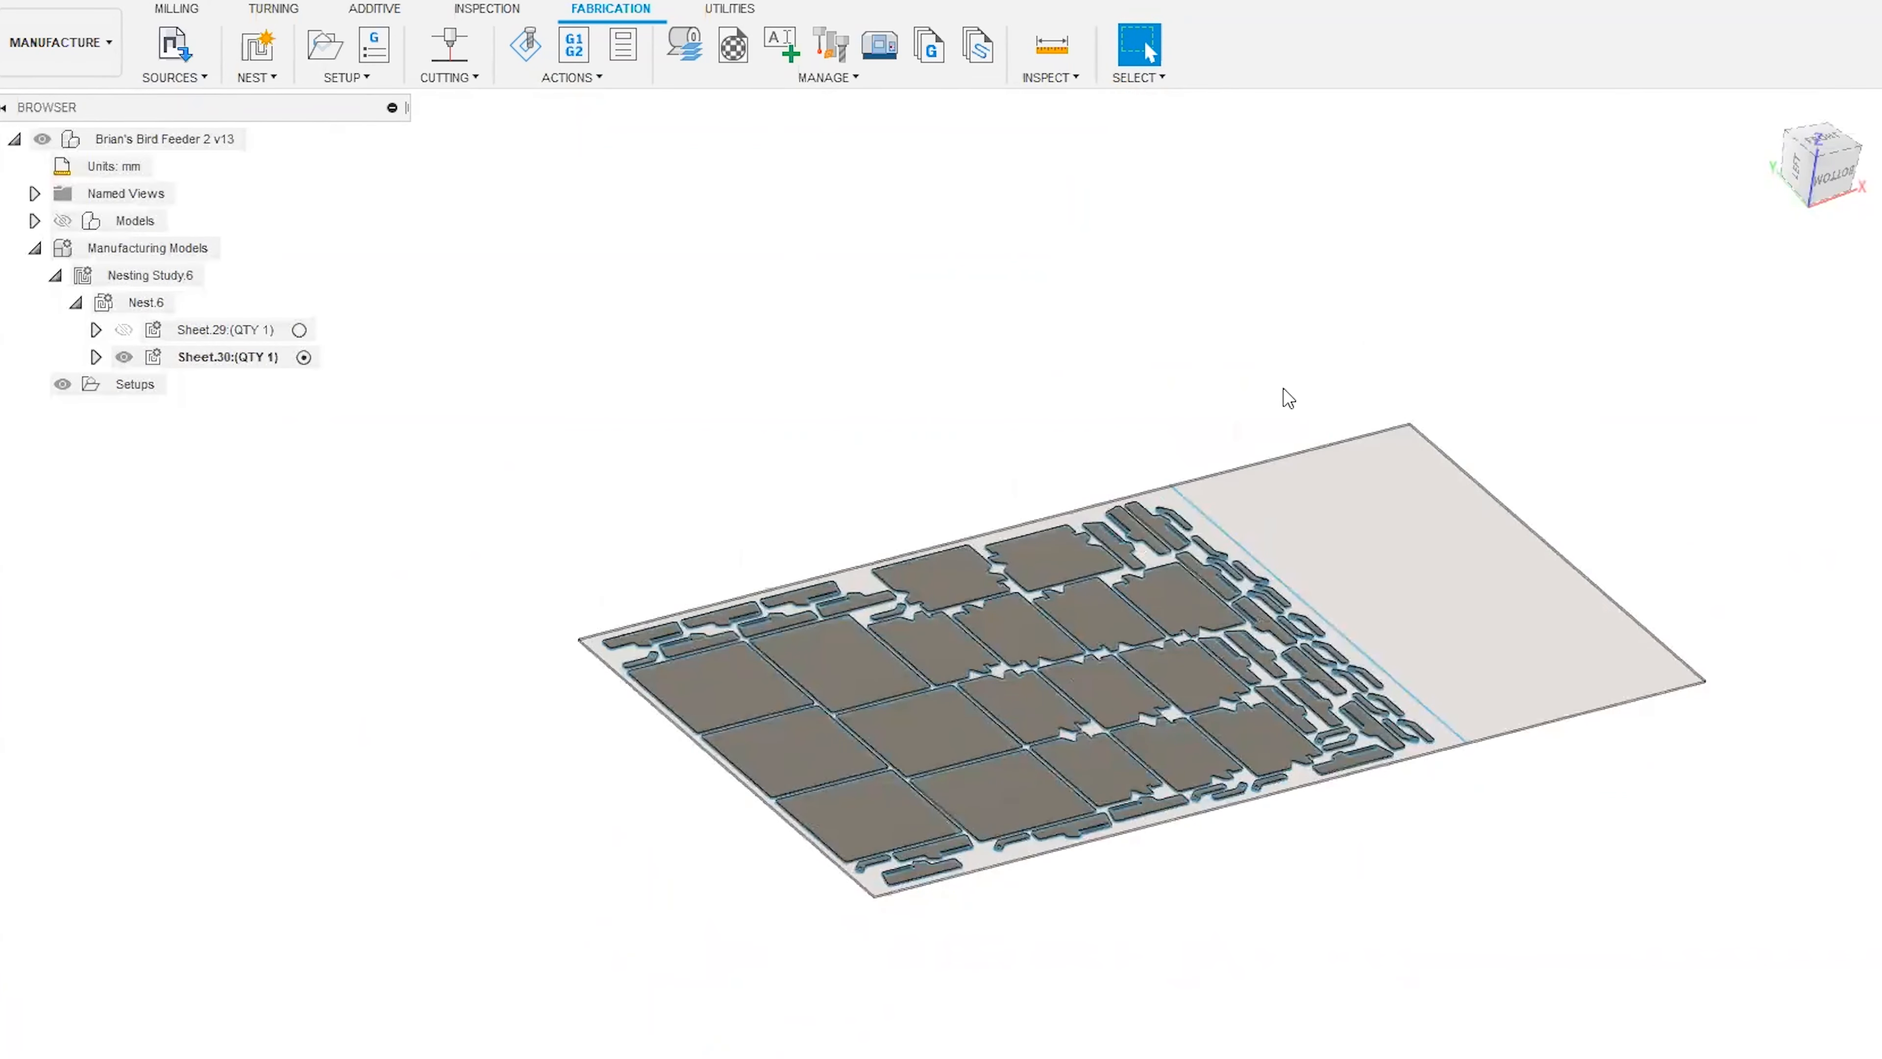
Open a comparison of Sheet.29 and Sheet.30, enlarging and repositioning its window so both sheets' details fit.
left_click(236, 332)
left_click(237, 360, "ctrl")
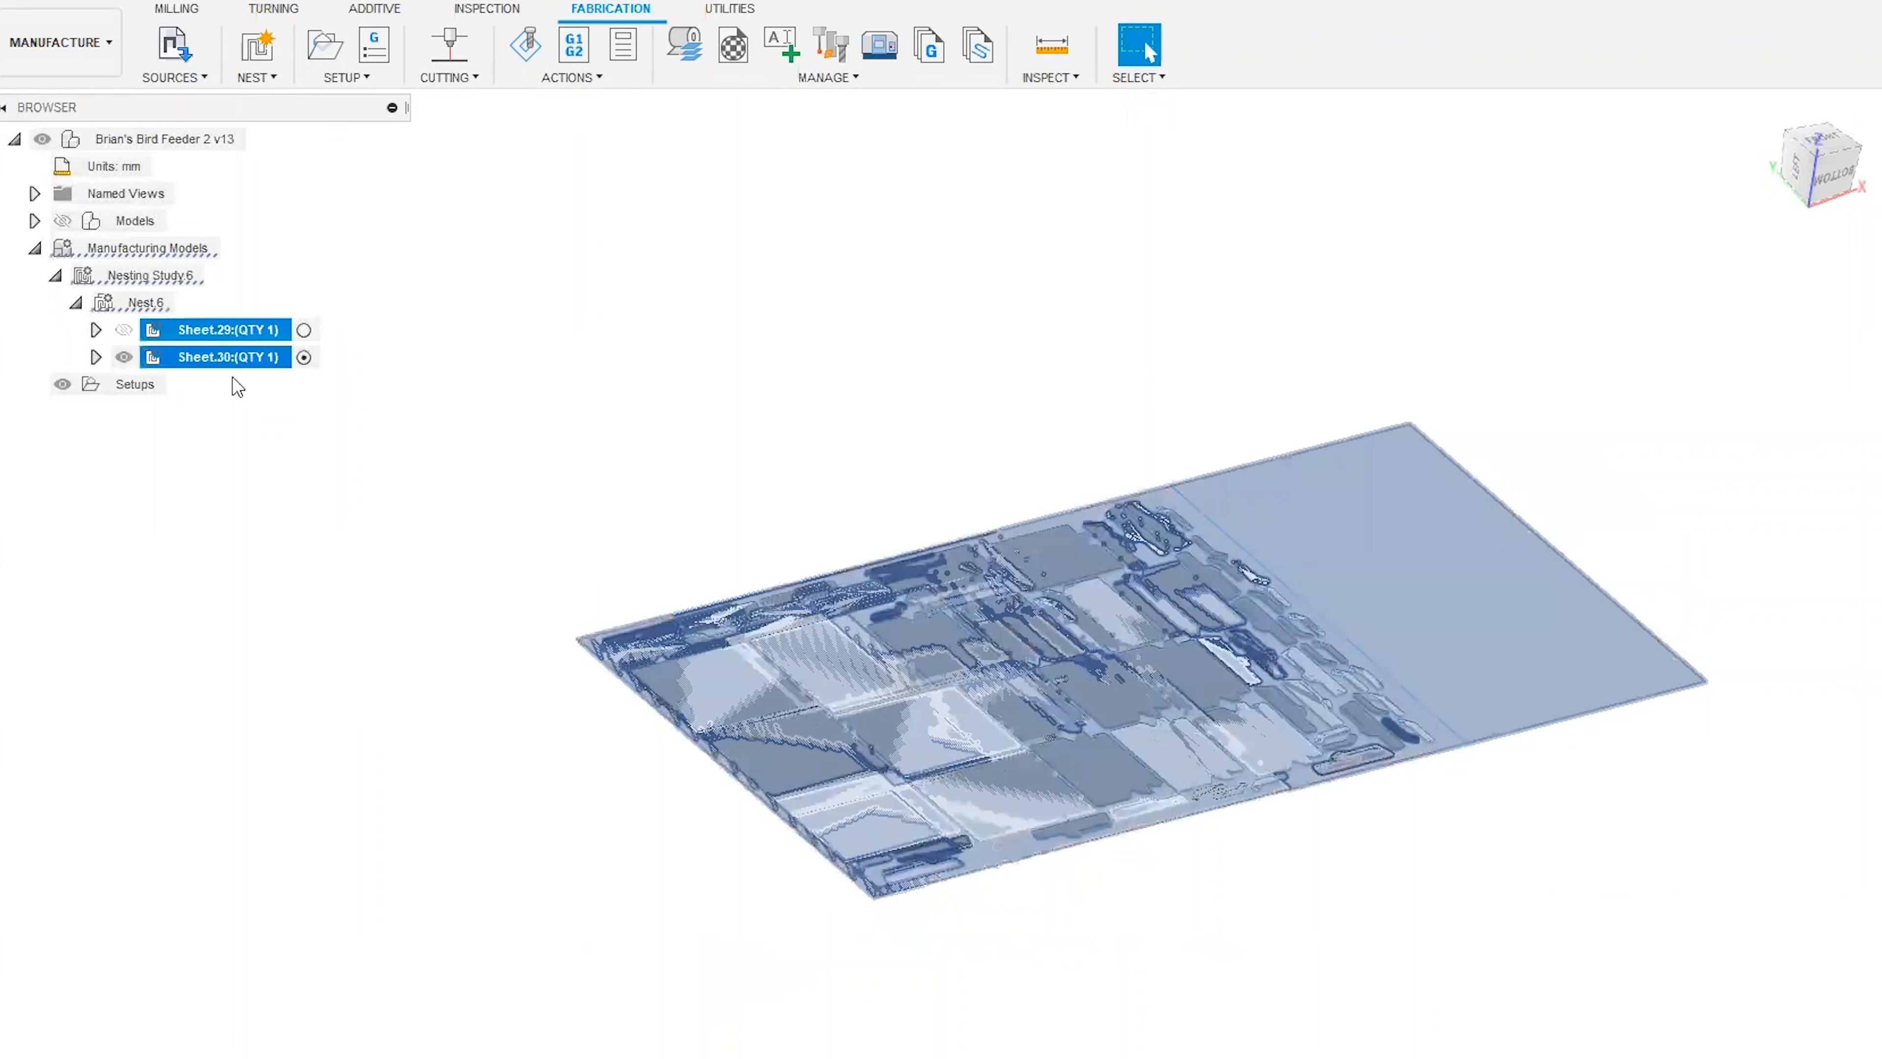
right_click(213, 327)
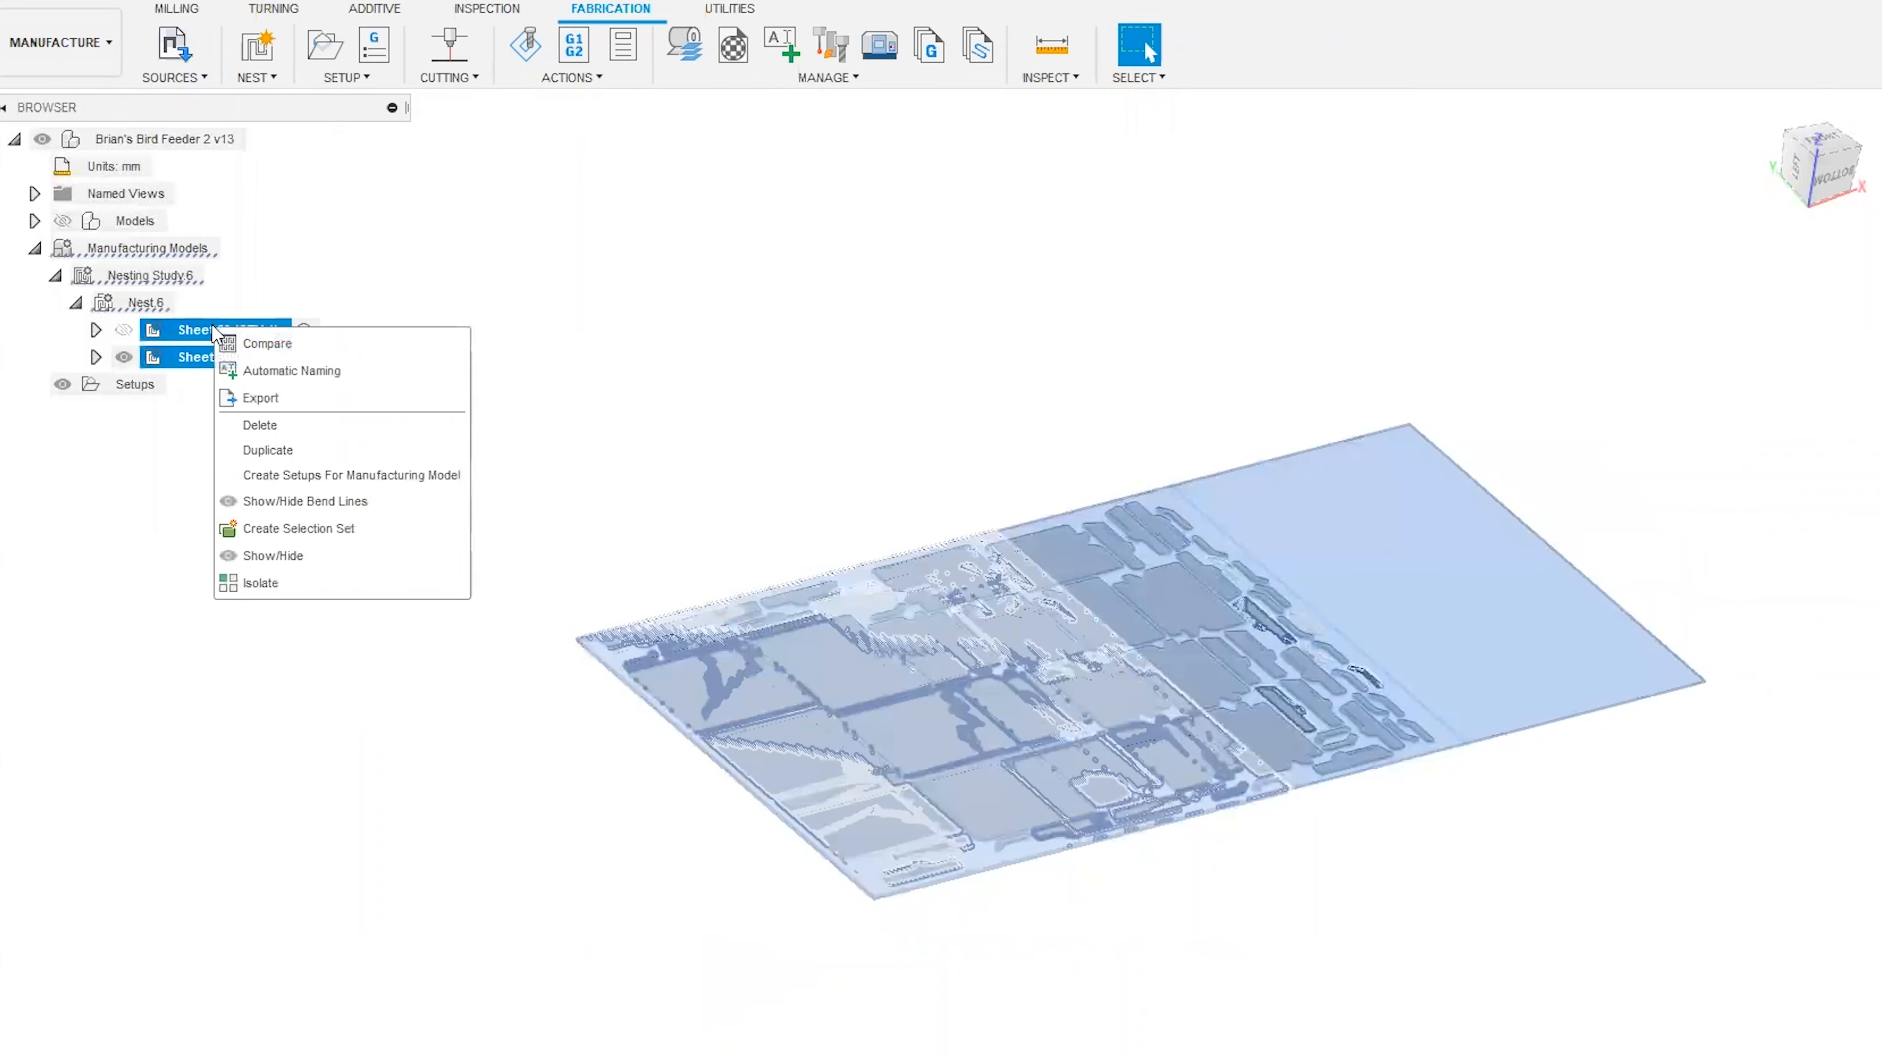
left_click(252, 345)
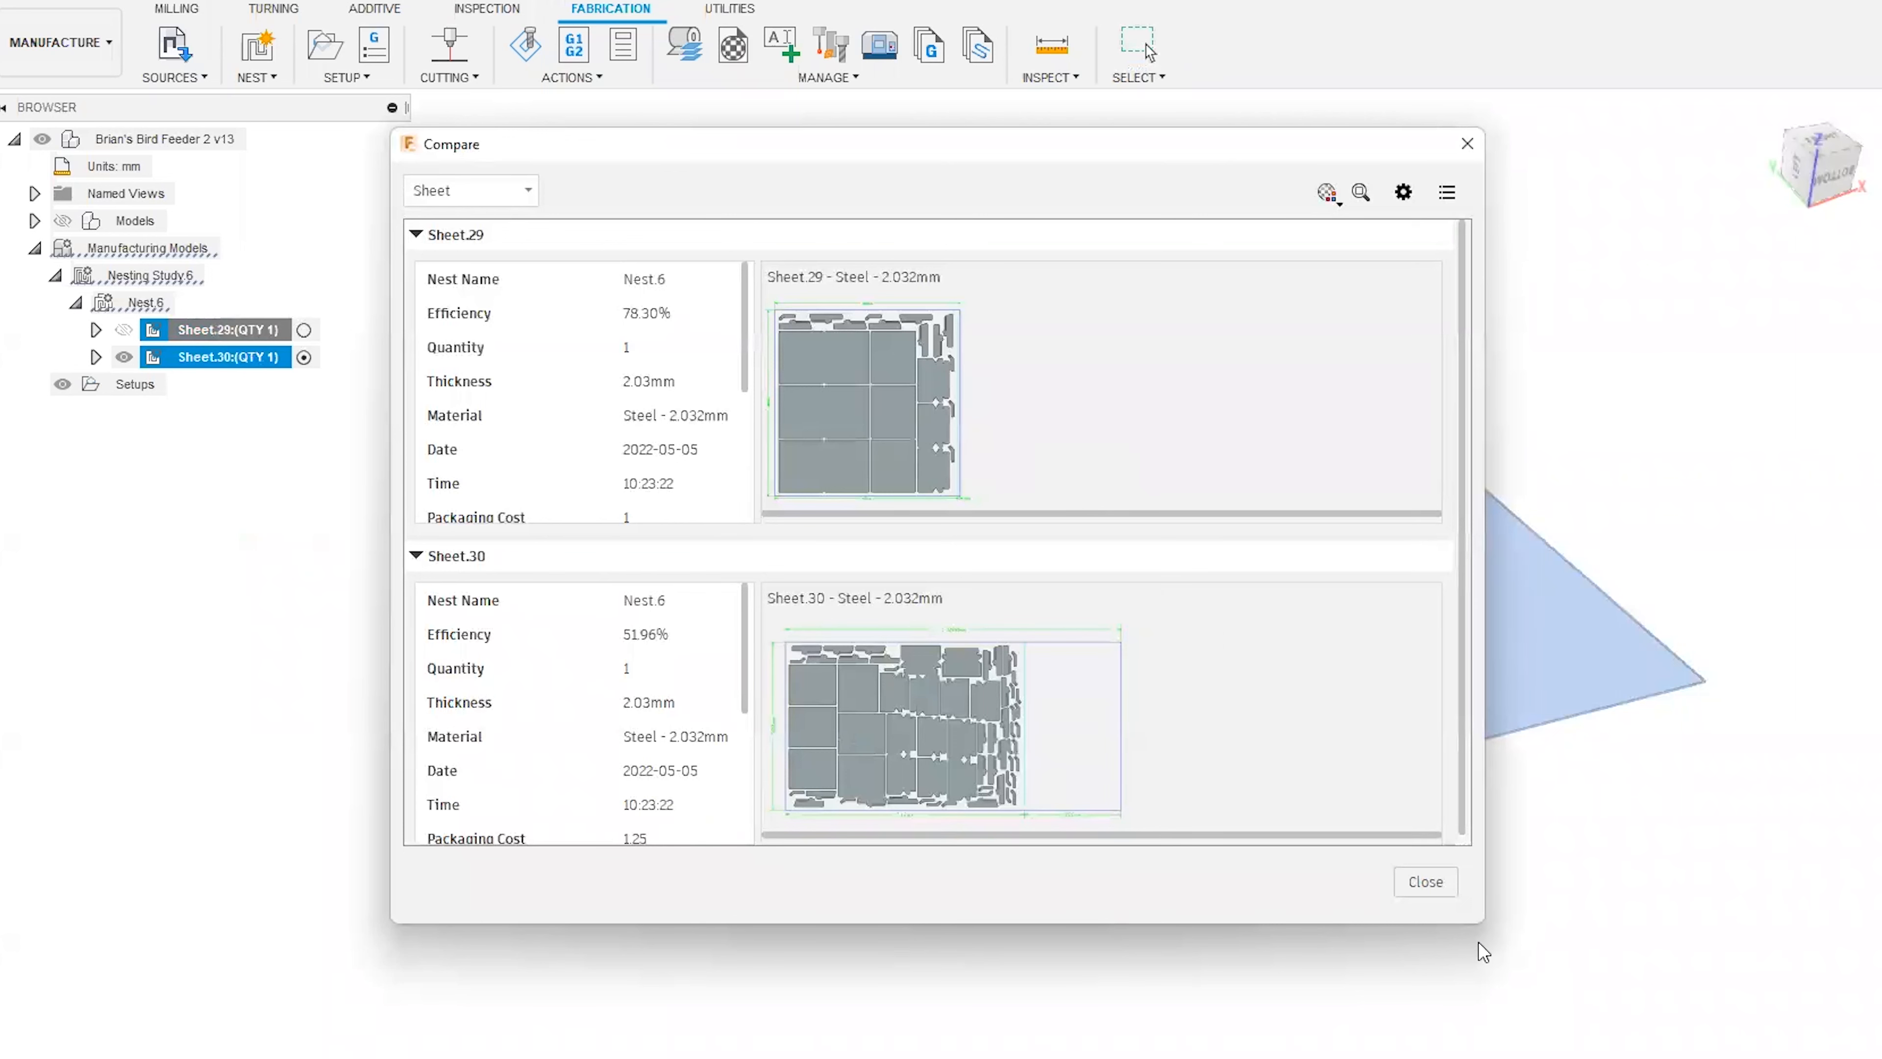
left_click_drag(1483, 923, 1567, 1046)
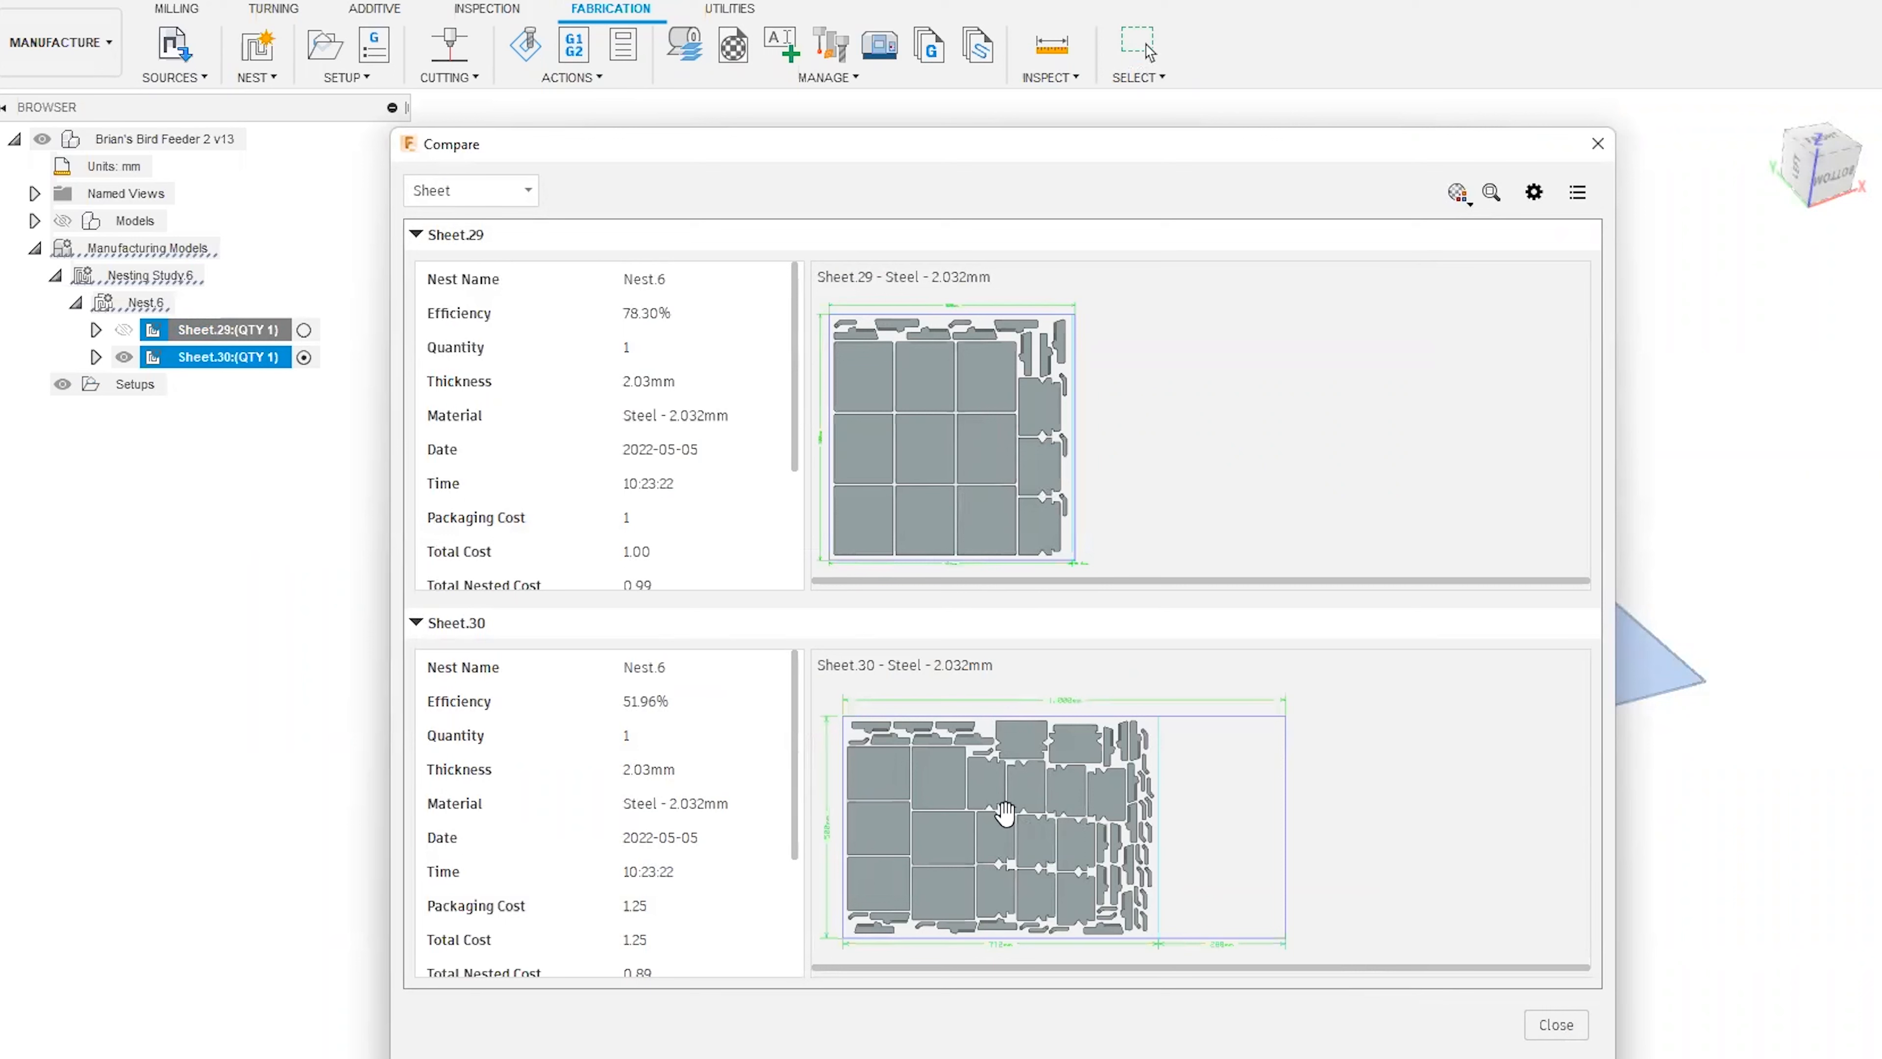
left_click_drag(960, 145, 808, 61)
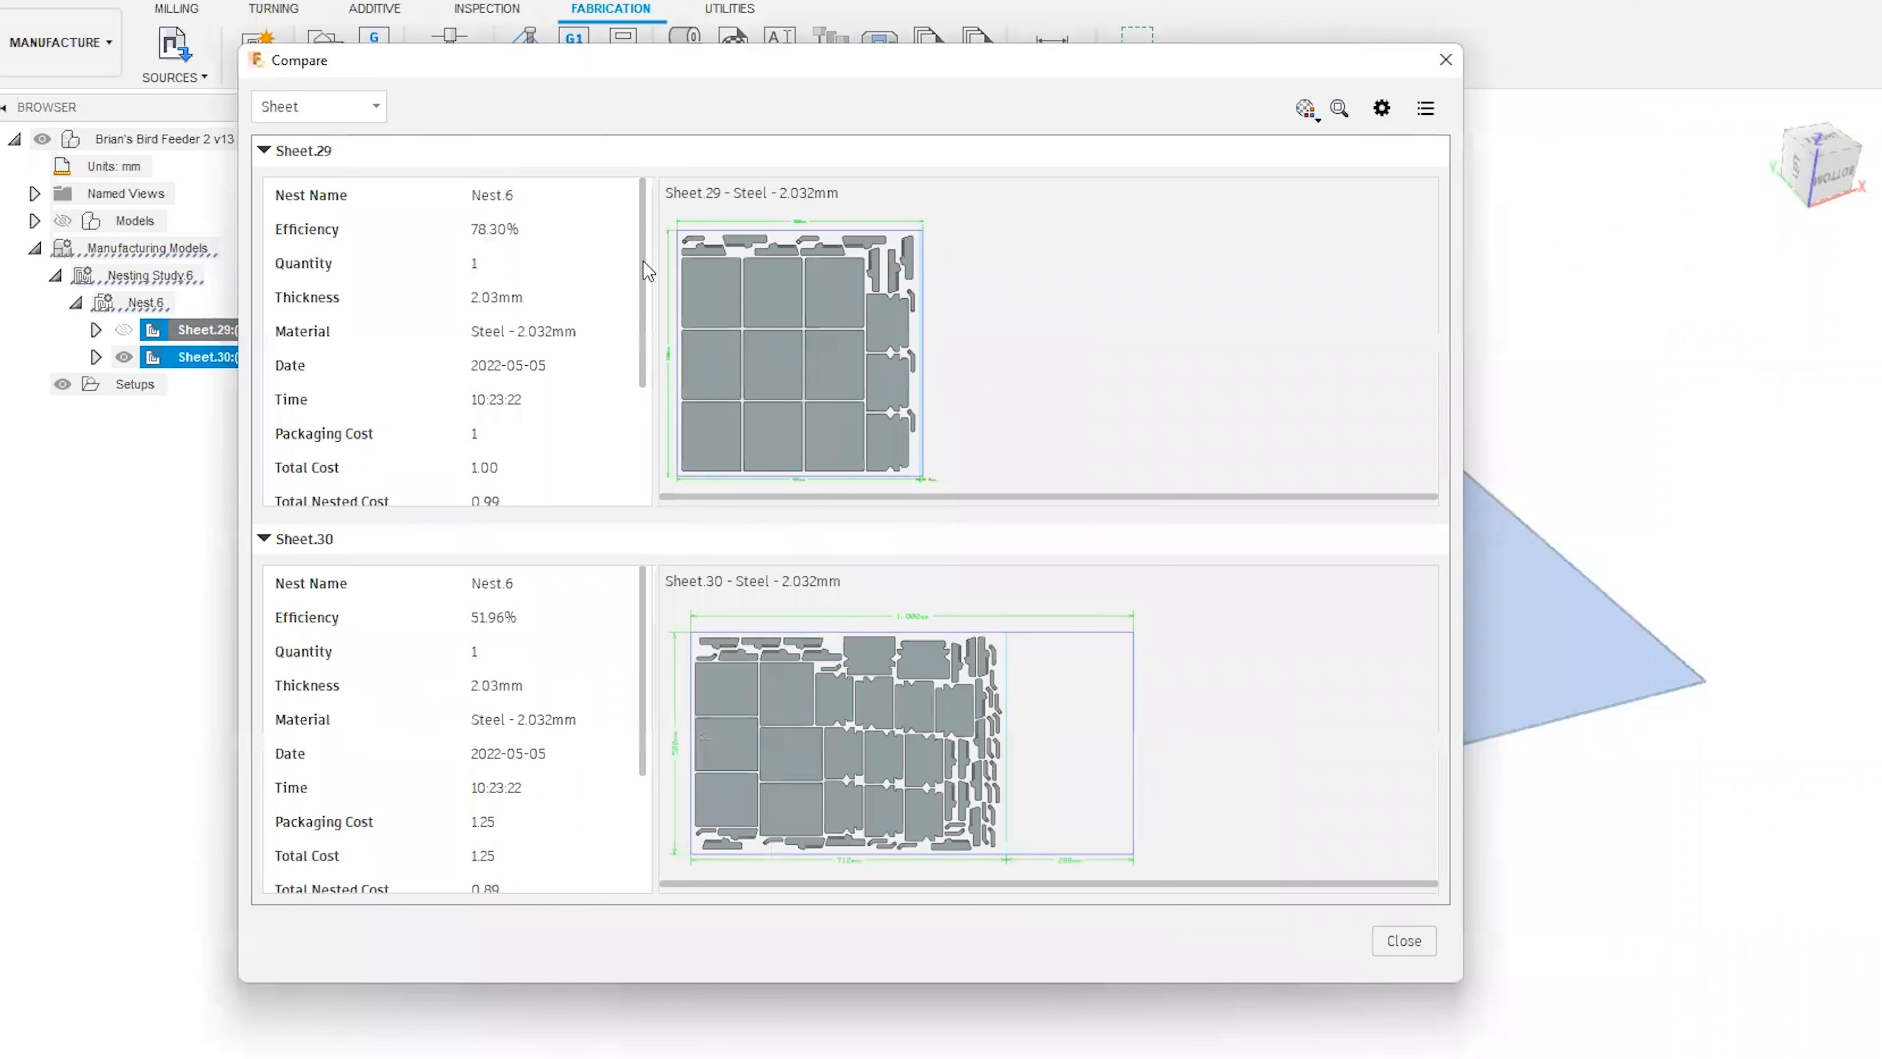
Examine the efficiency, packaging, nested and remnant costs and sheet area of Sheet.29 and Sheet.30, and close the comparison.
scroll(642, 326, "down", 3)
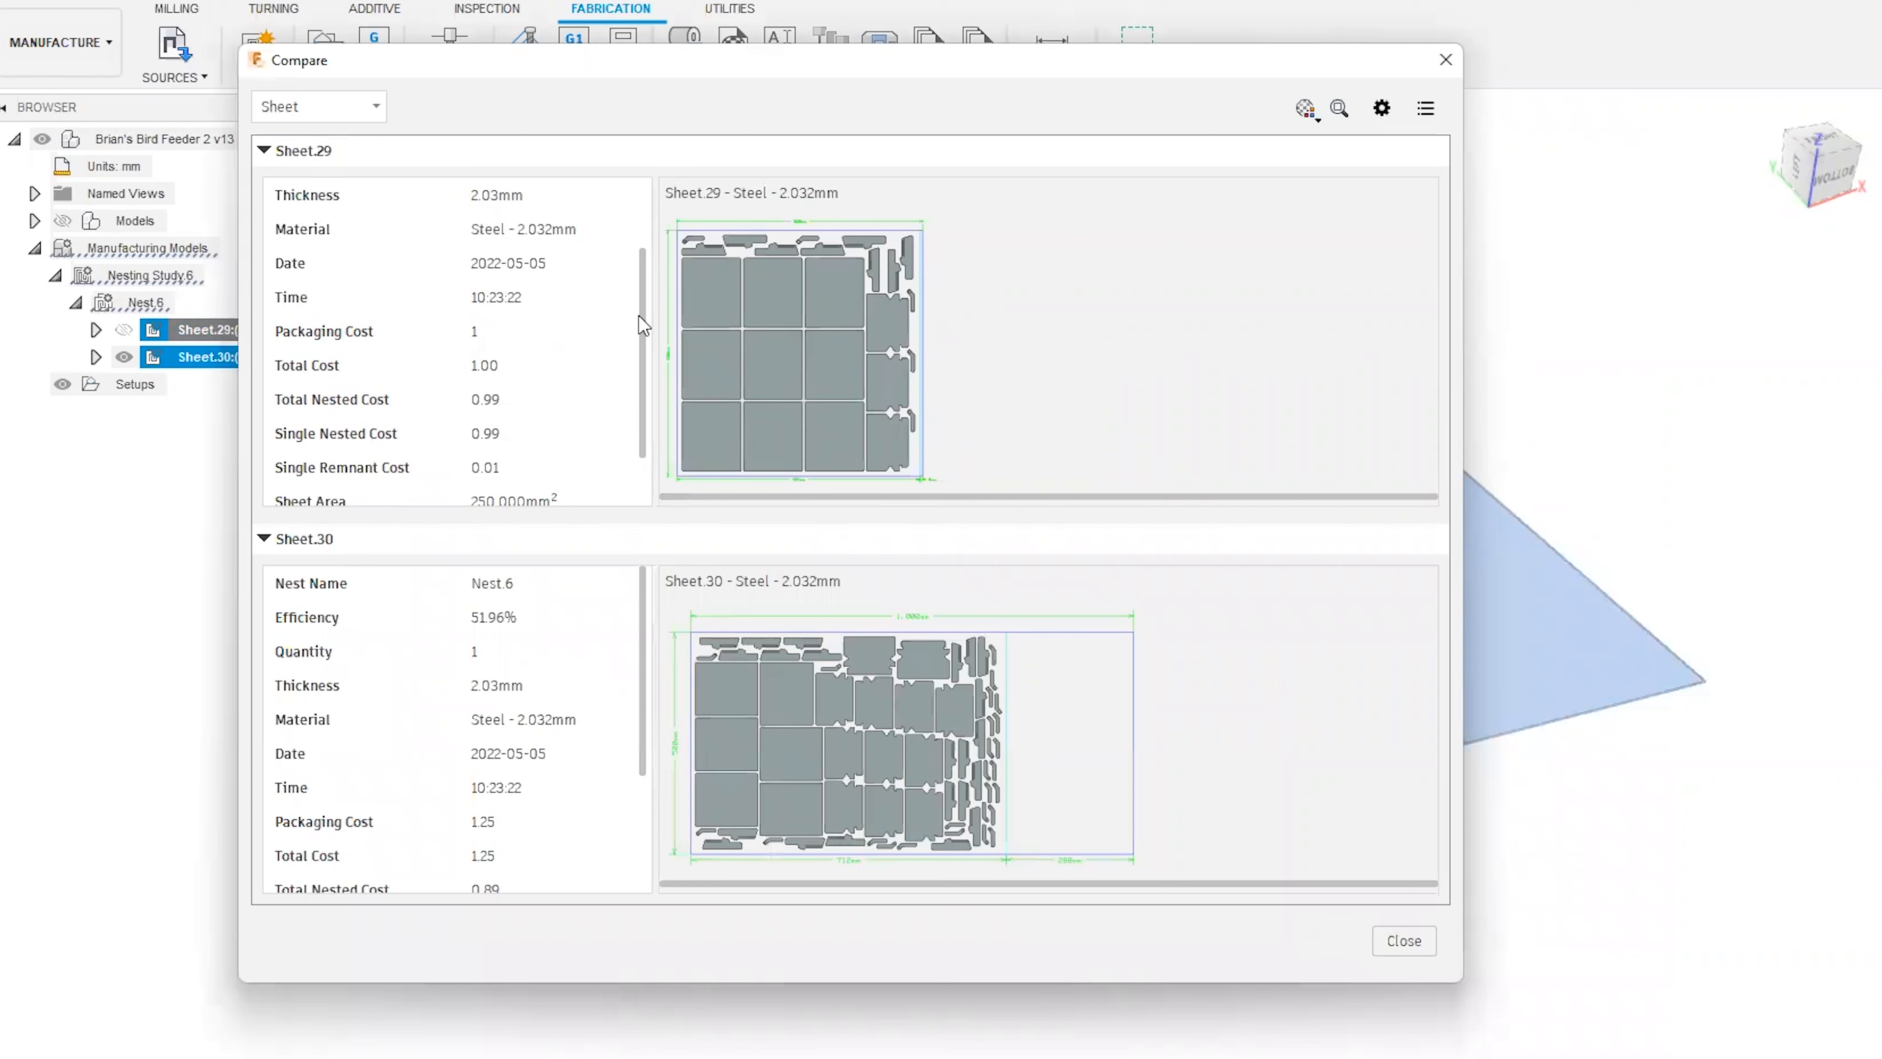
scroll(644, 334, "down", 2)
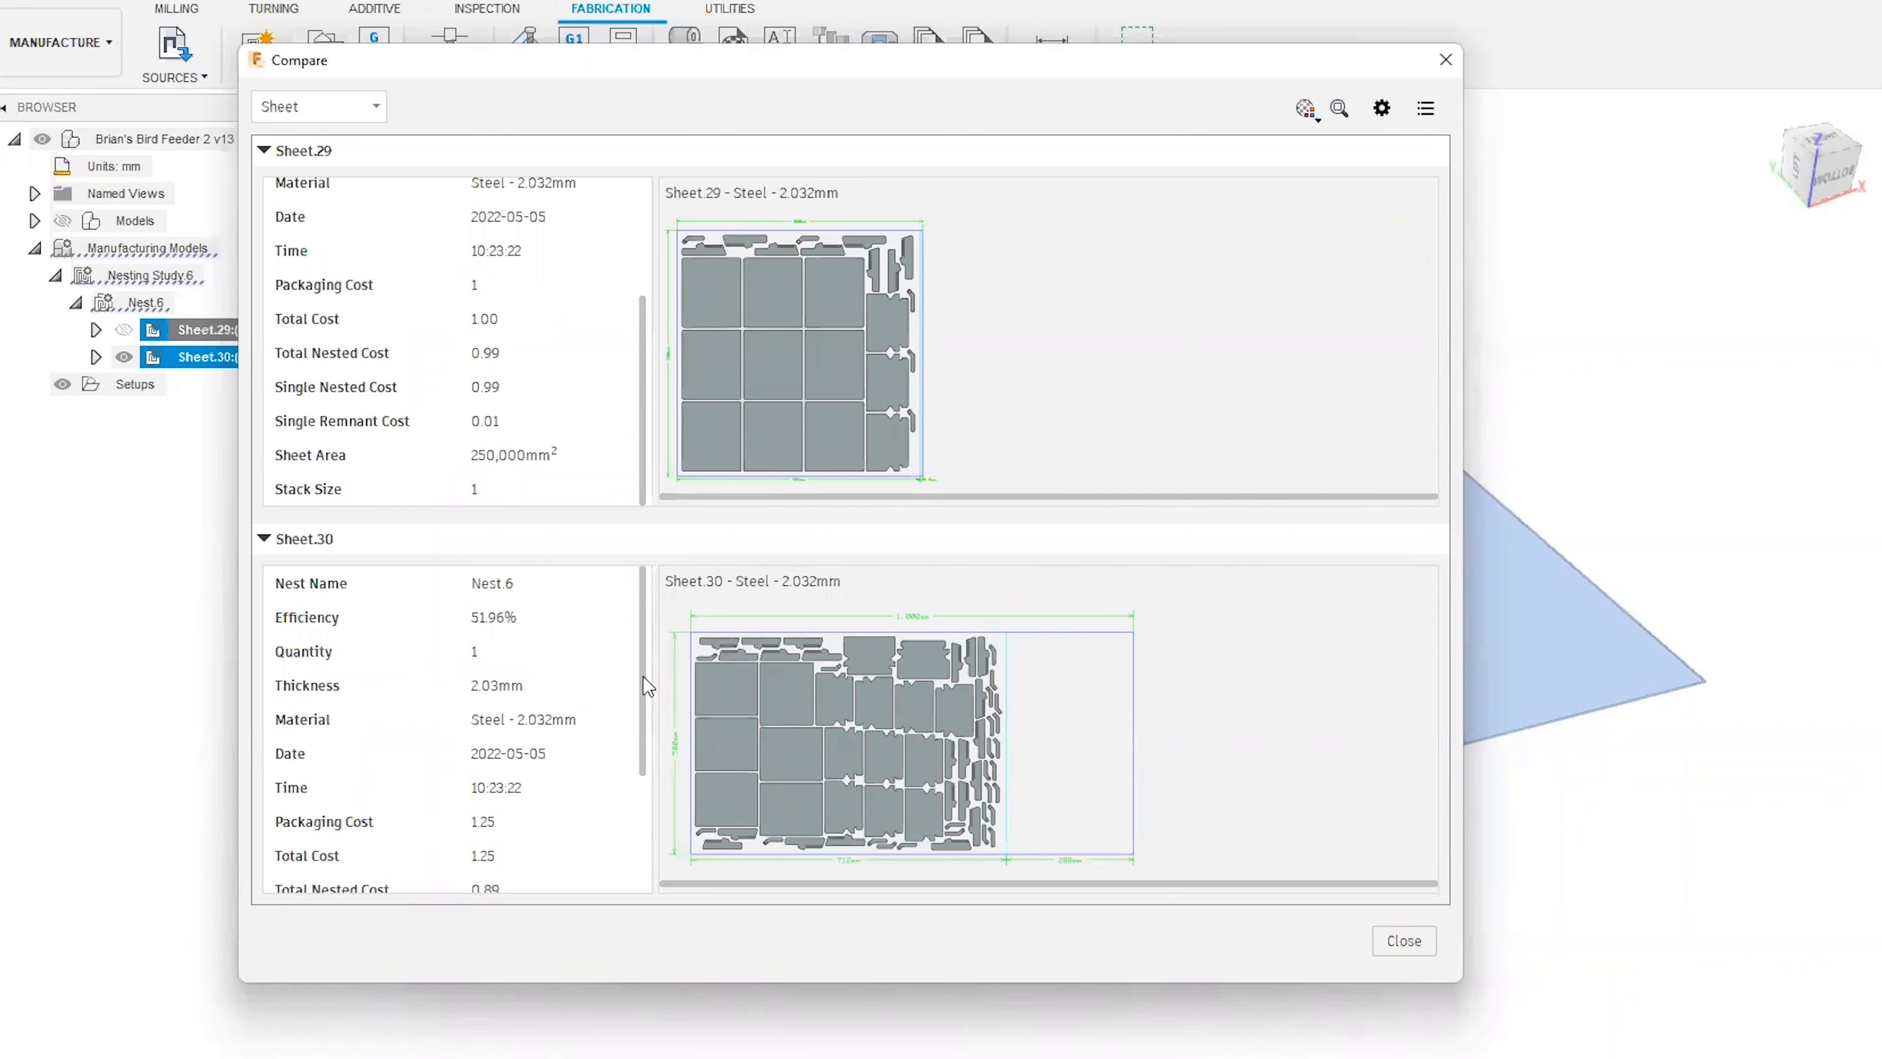
scroll(643, 675, "down", 1)
scroll(647, 686, "up", 1)
scroll(643, 653, "down", 1)
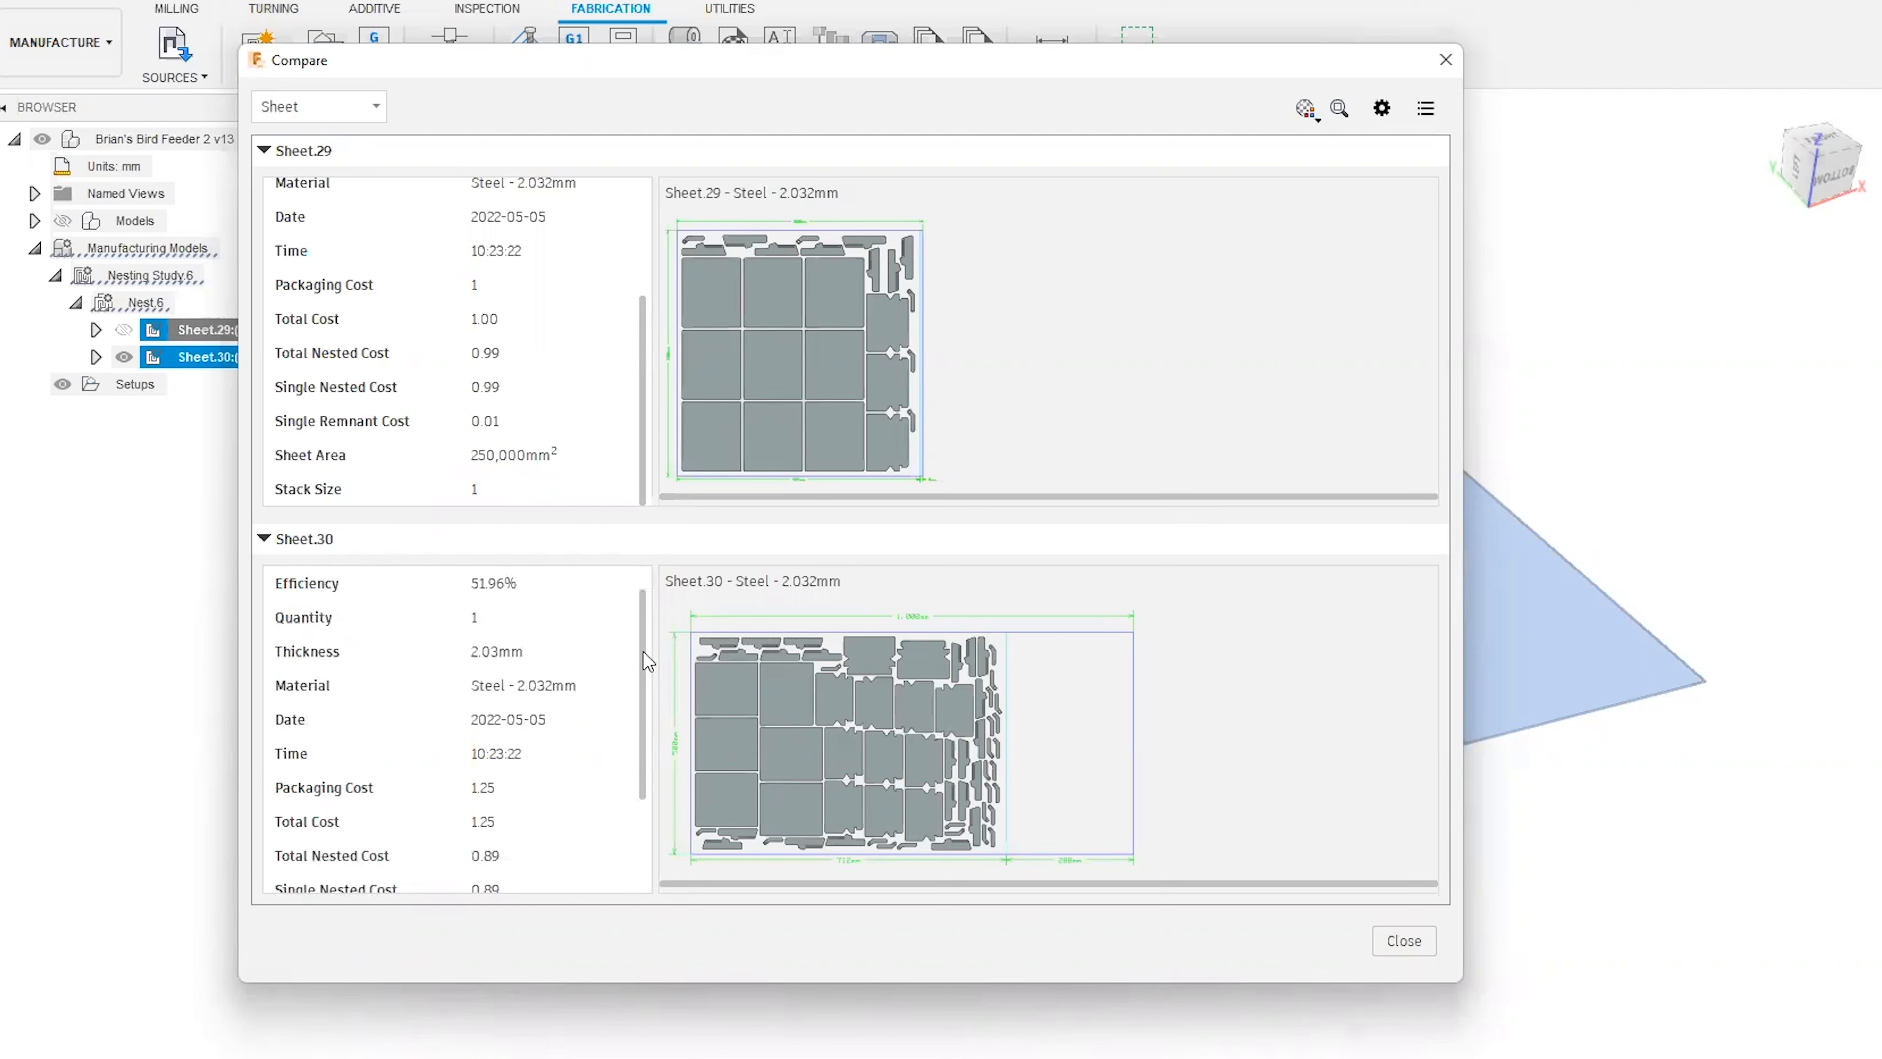
scroll(643, 667, "up", 1)
scroll(645, 674, "down", 2)
scroll(645, 674, "up", 1)
scroll(638, 667, "up", 1)
scroll(637, 704, "down", 4)
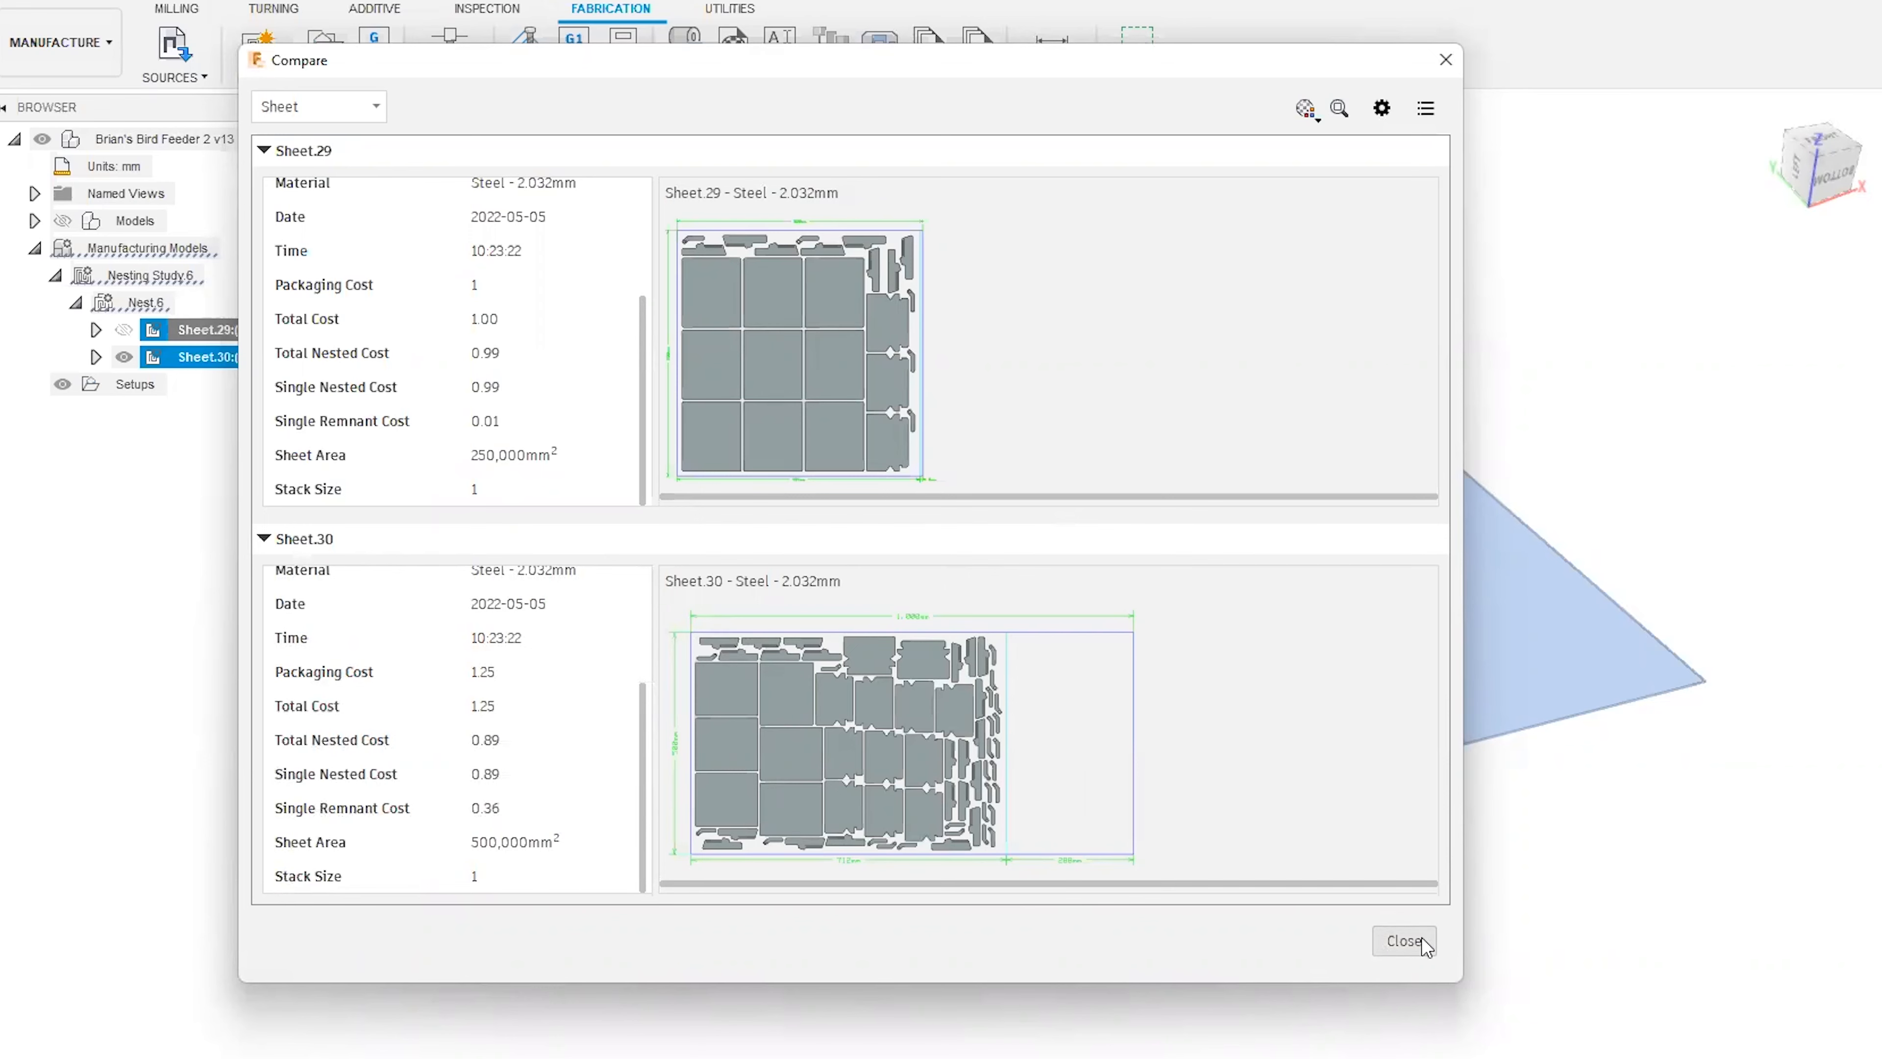
left_click(1405, 940)
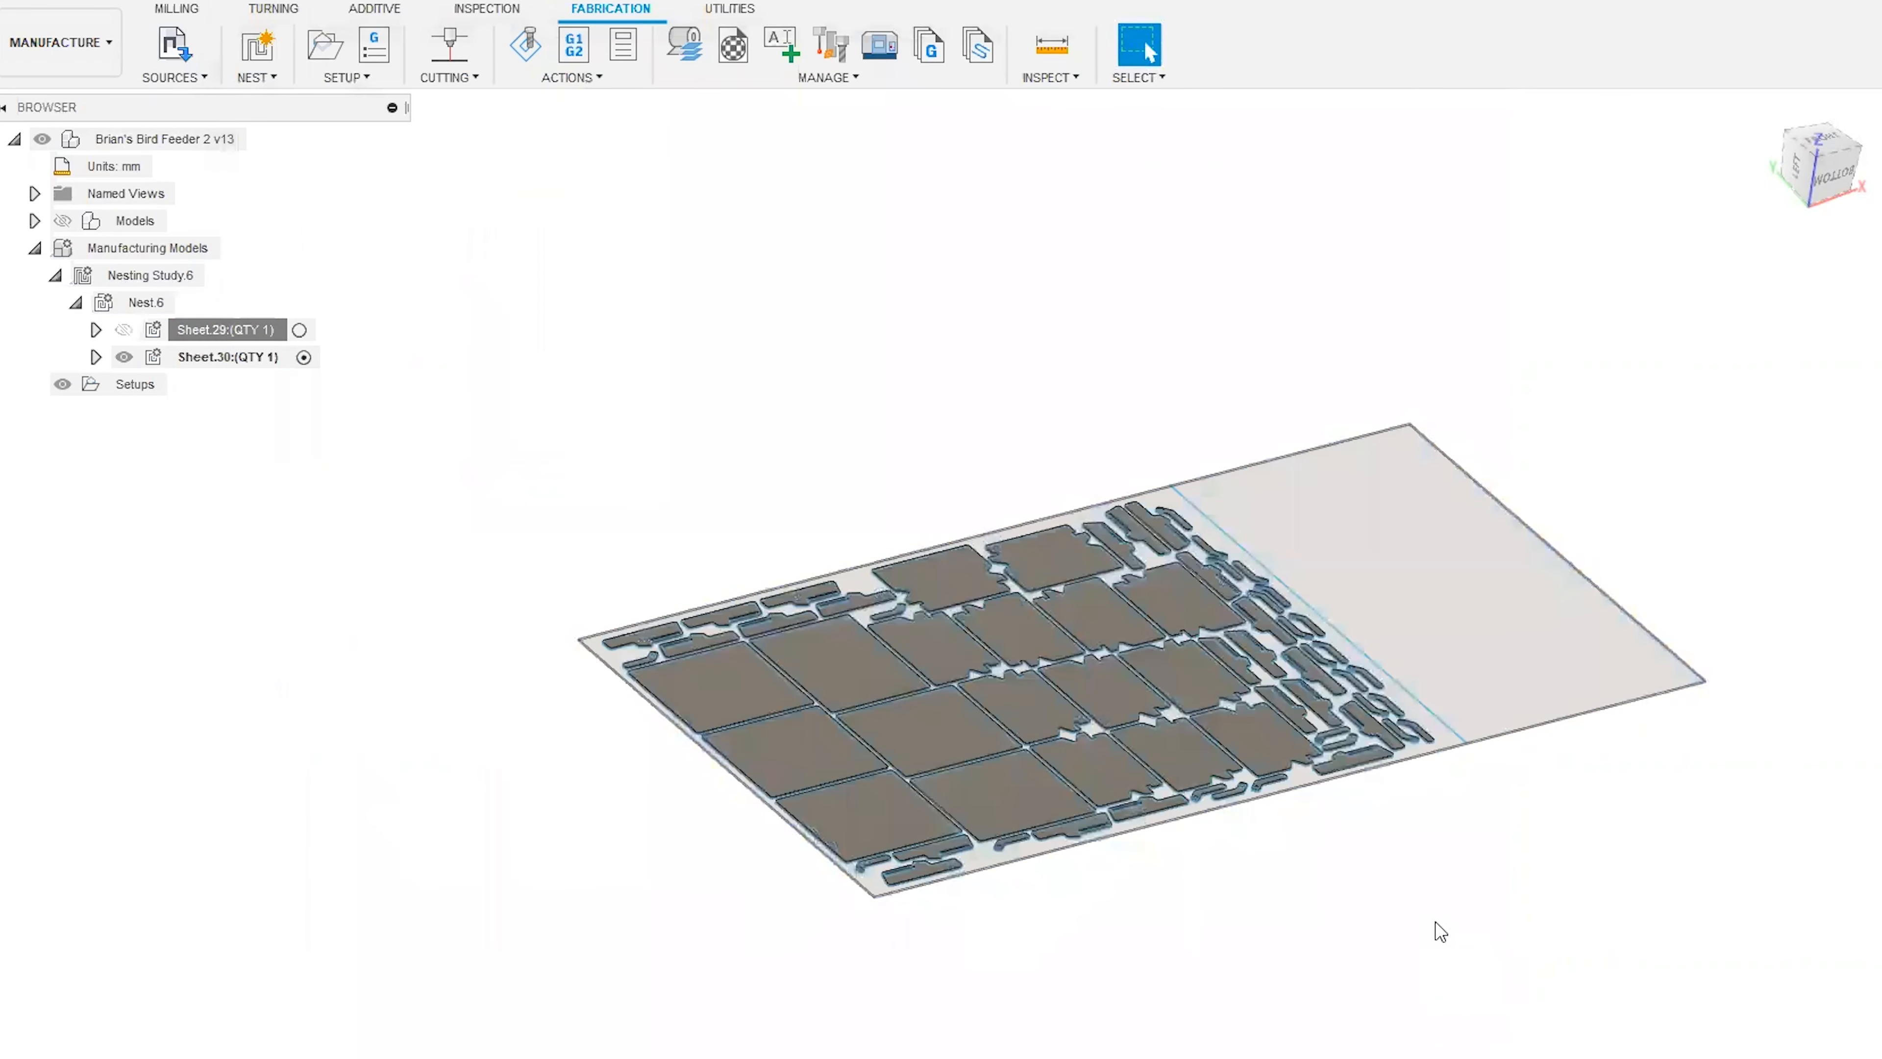
Open the nest report for Nest.6 with the DefaultReport template and enlarge its window to show the tables.
middle_click_drag(1428, 913, 1395, 895)
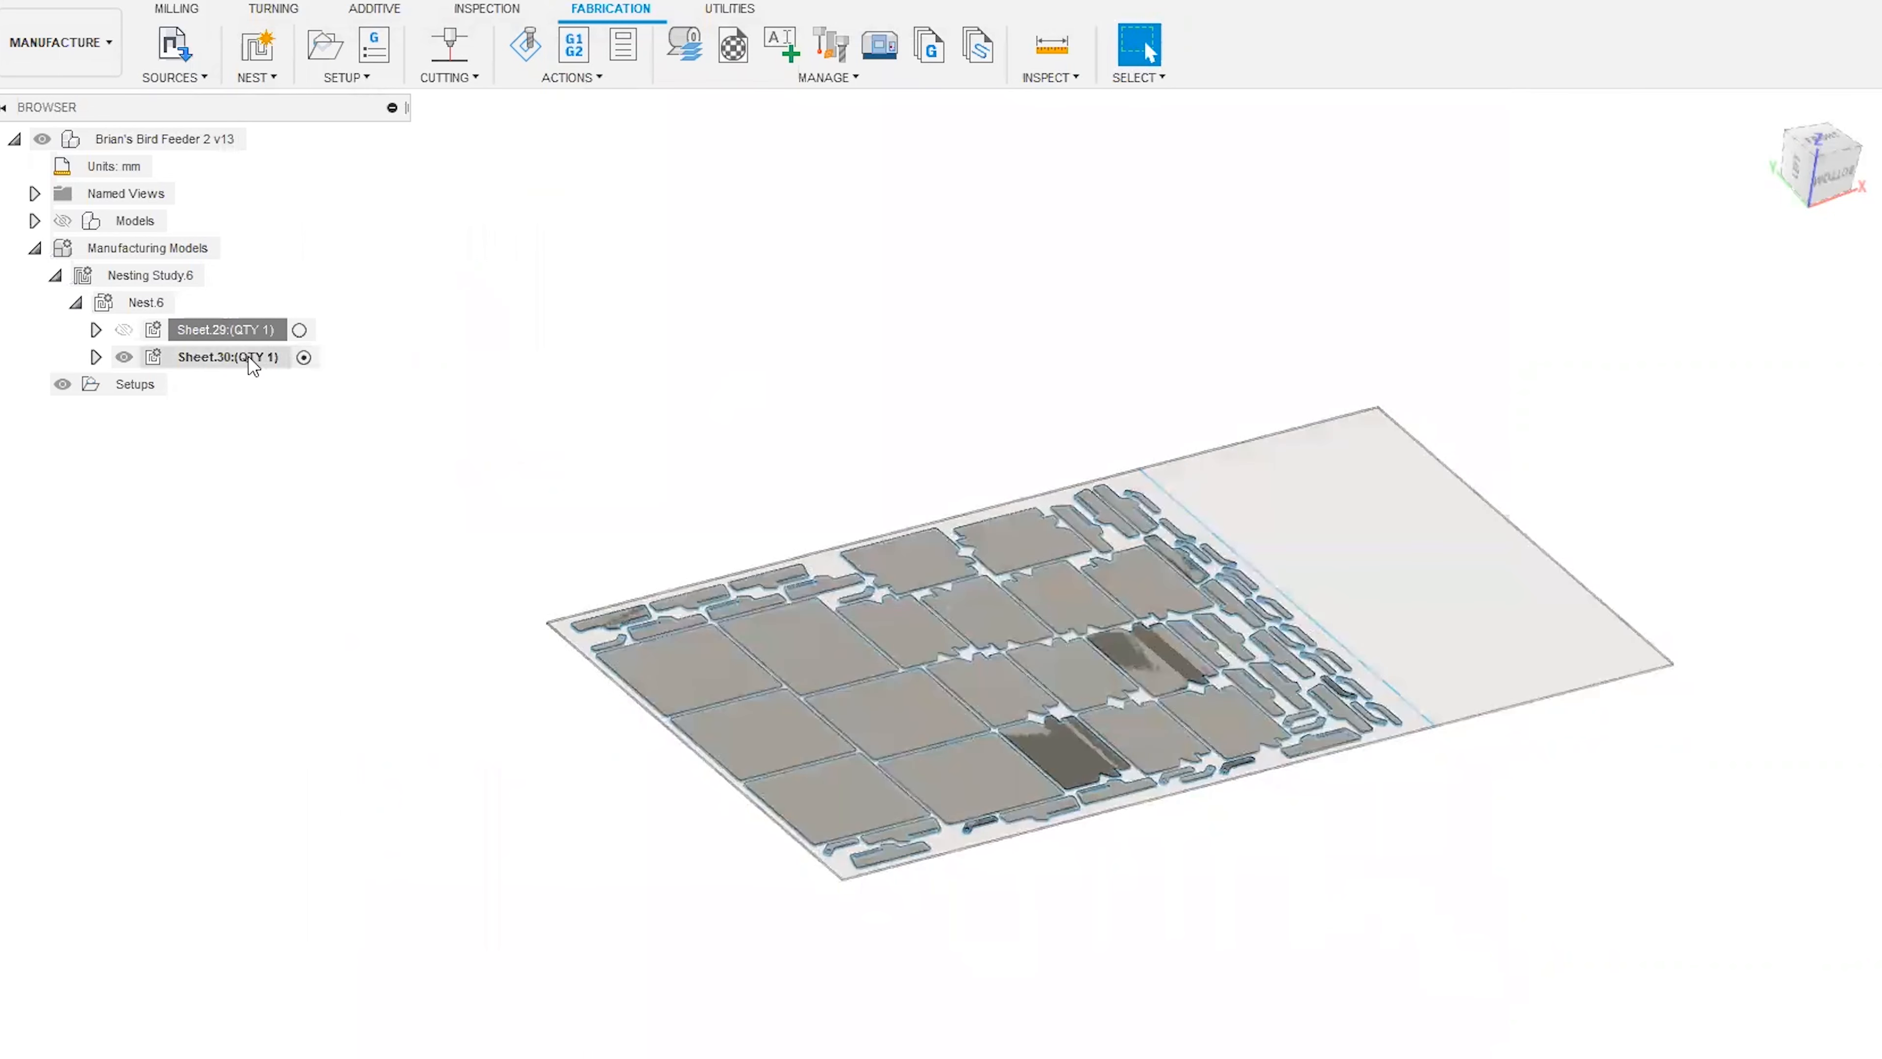
left_click(148, 306)
right_click(148, 306)
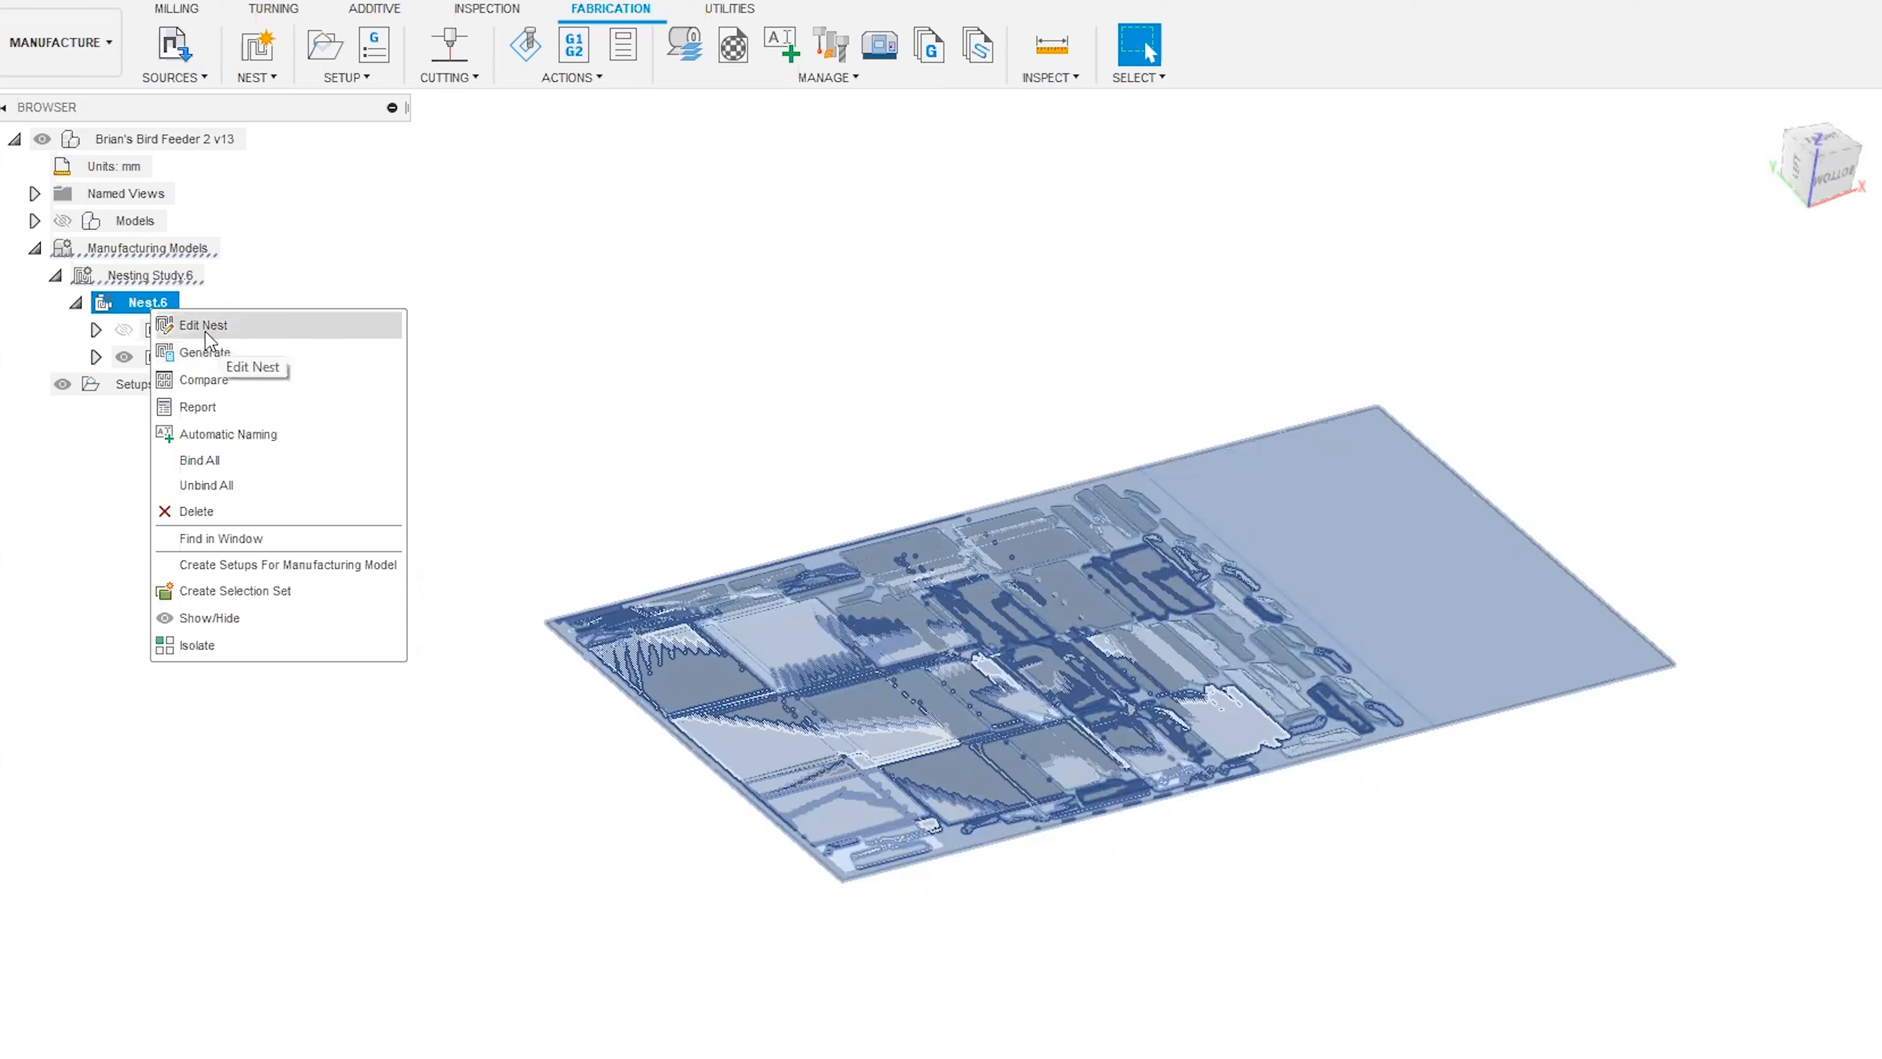
left_click(241, 415)
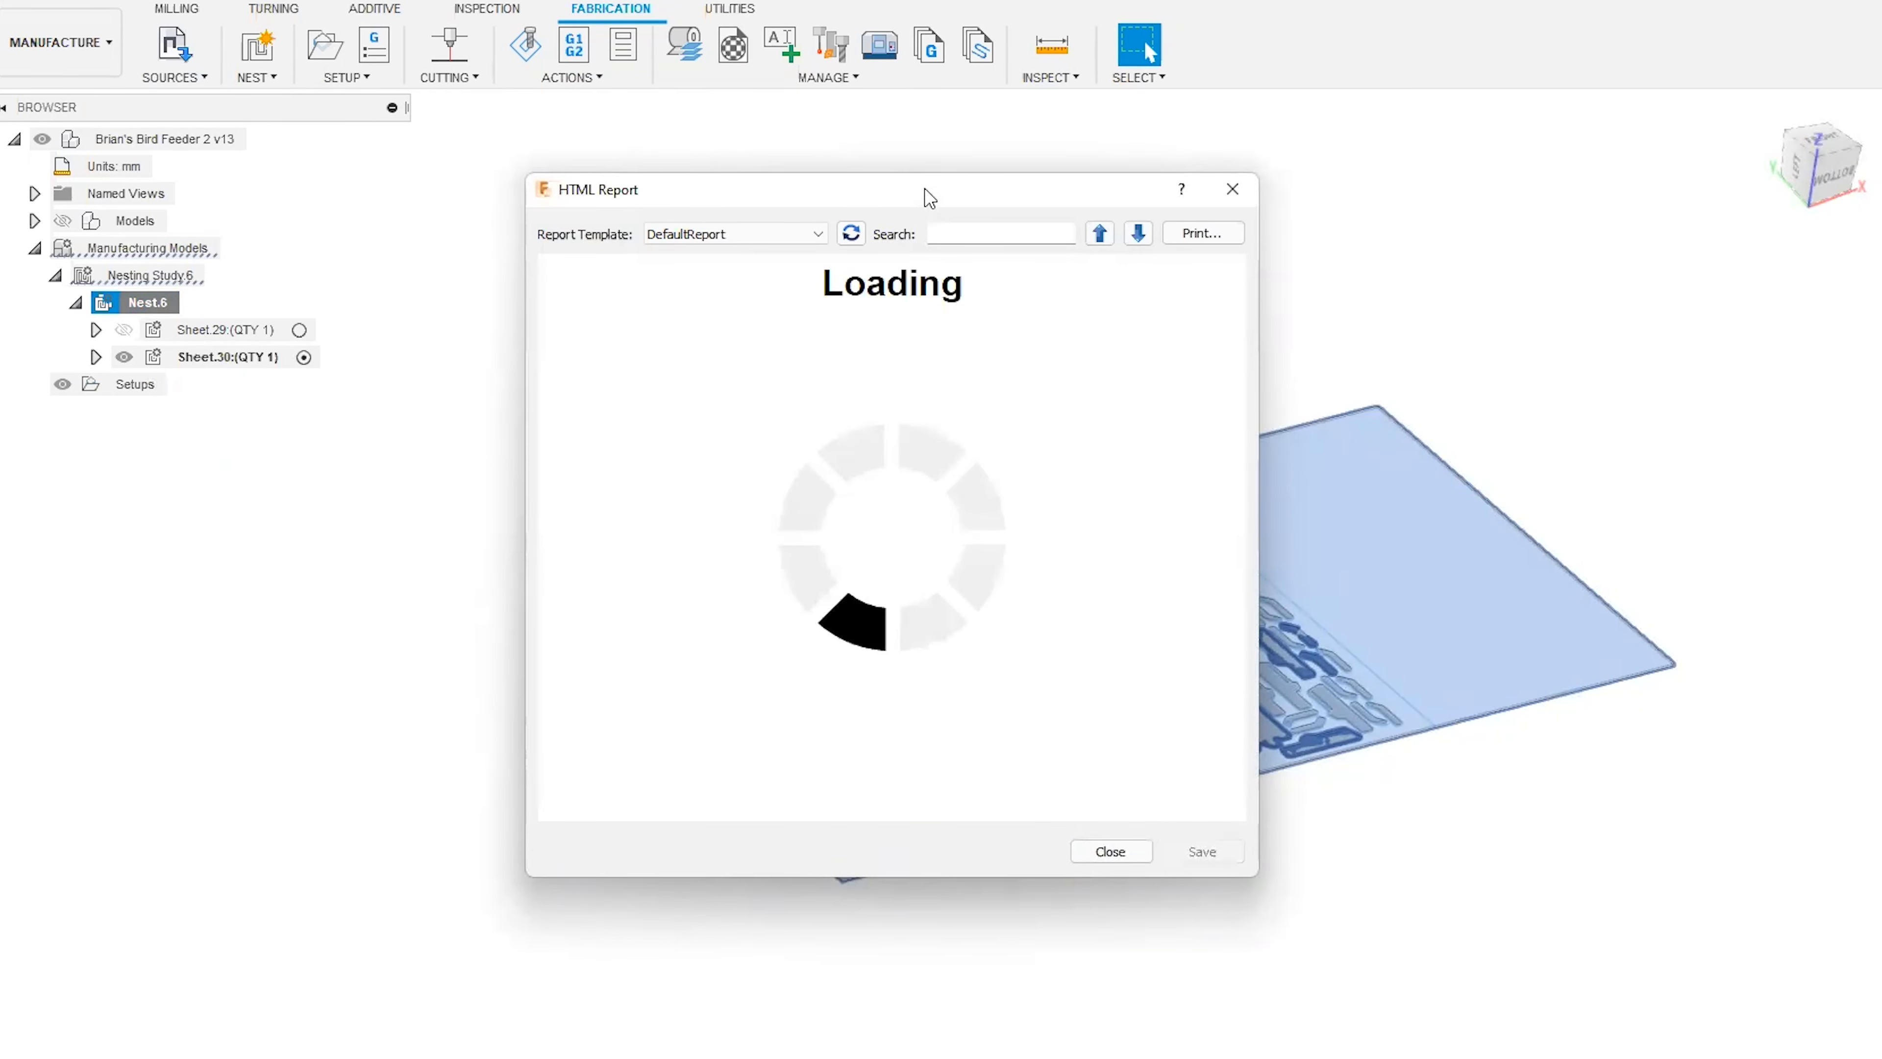
left_click_drag(918, 188, 695, 0)
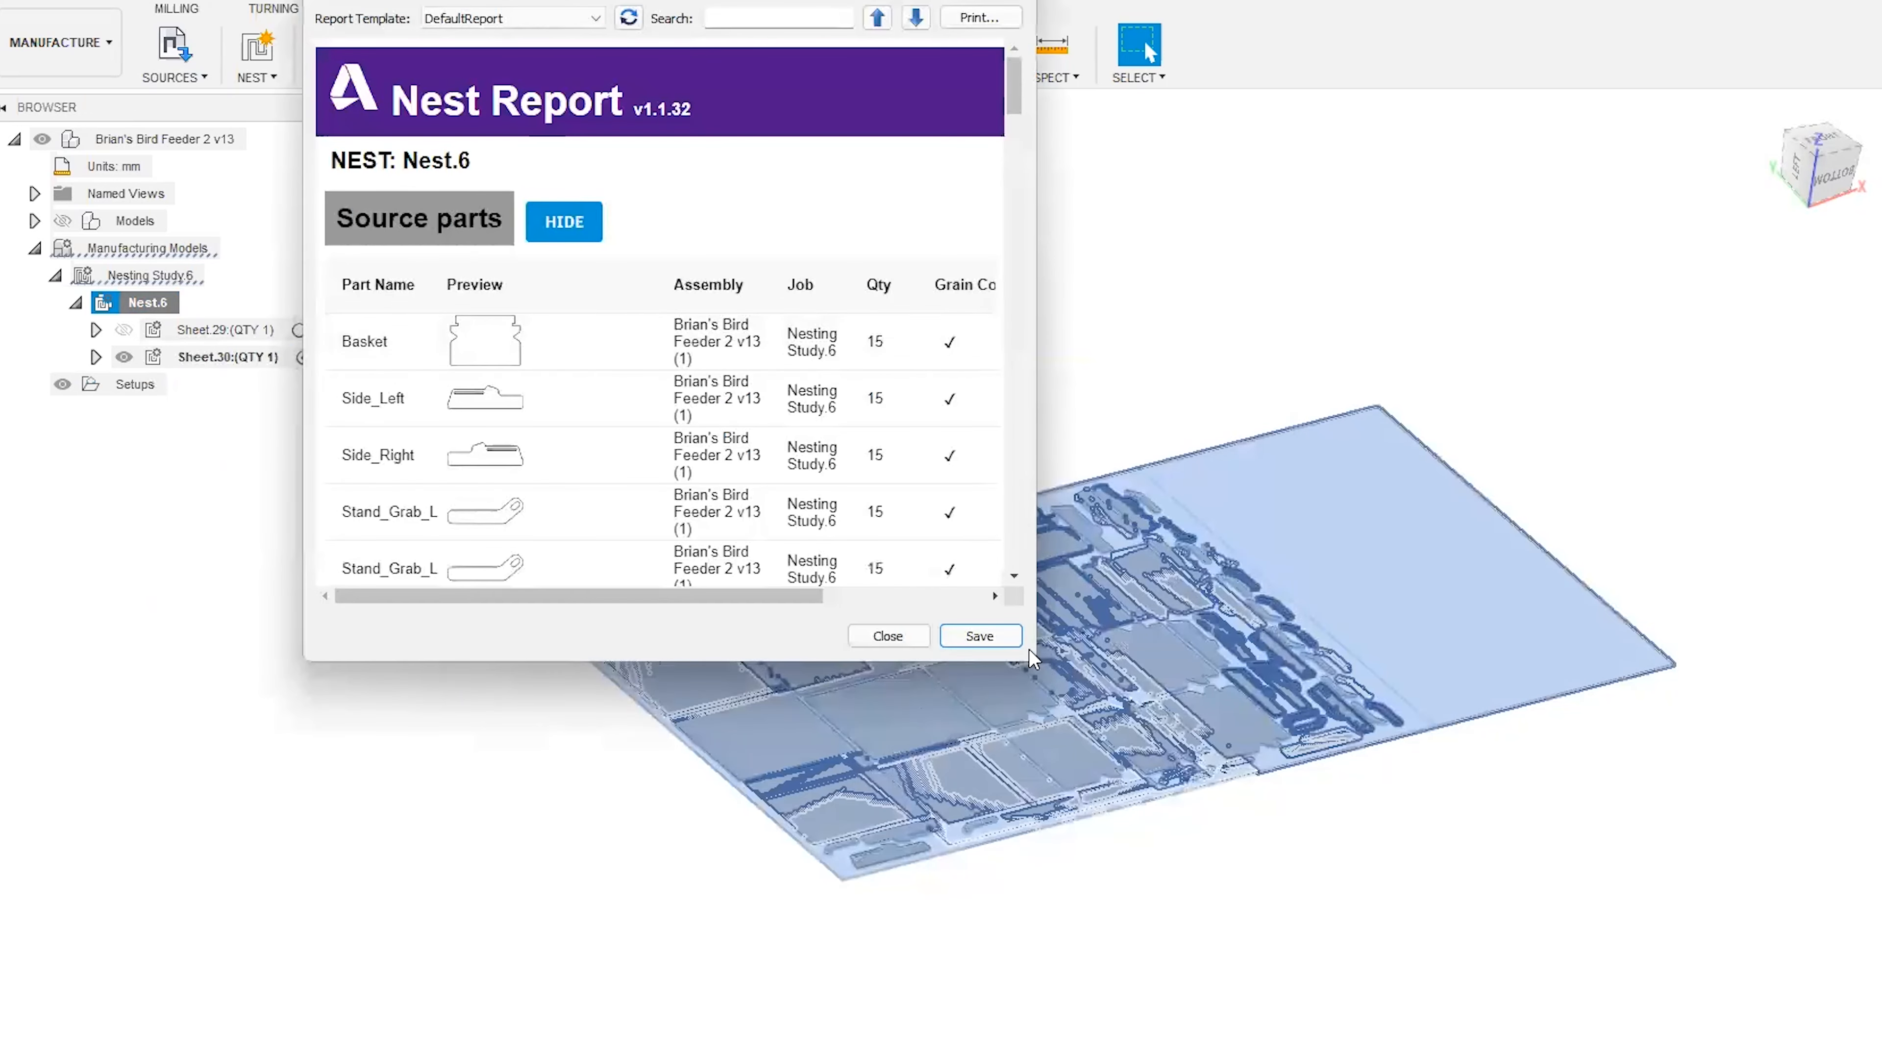
left_click_drag(1032, 659, 1727, 1053)
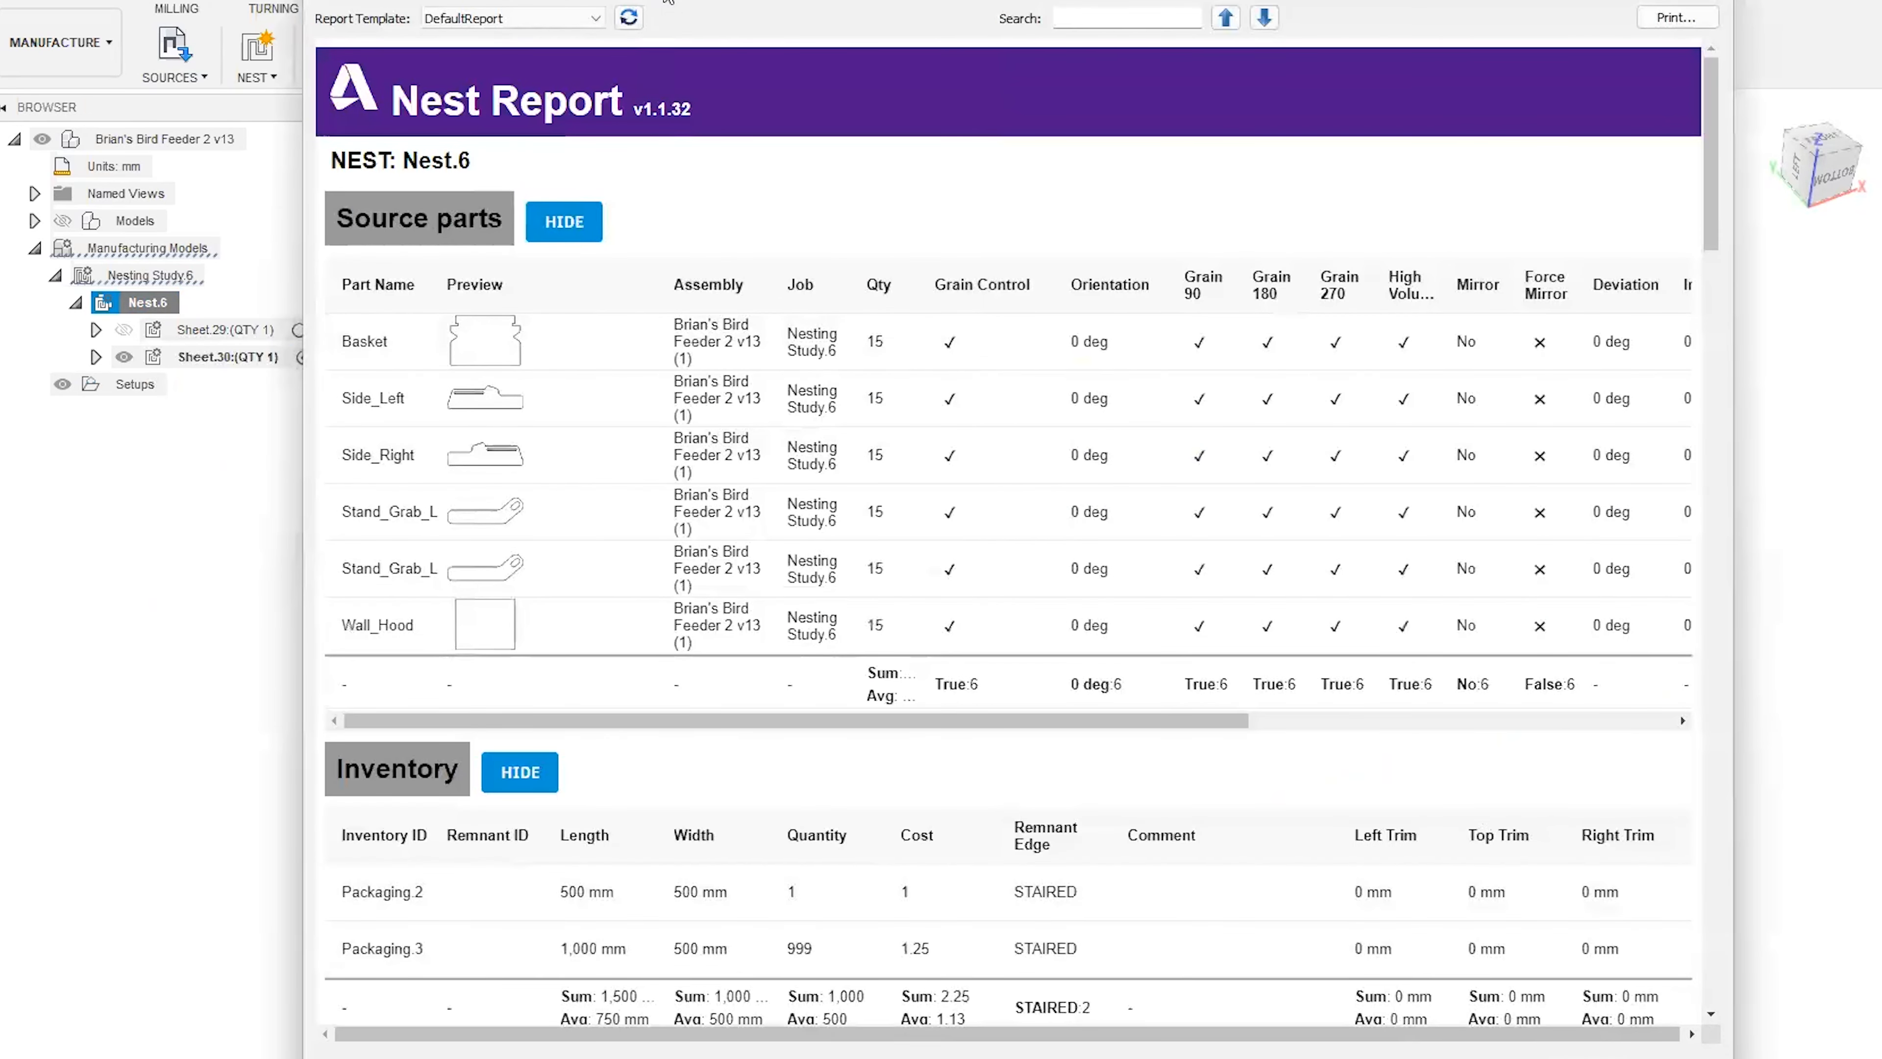
left_click_drag(665, 0, 774, 0)
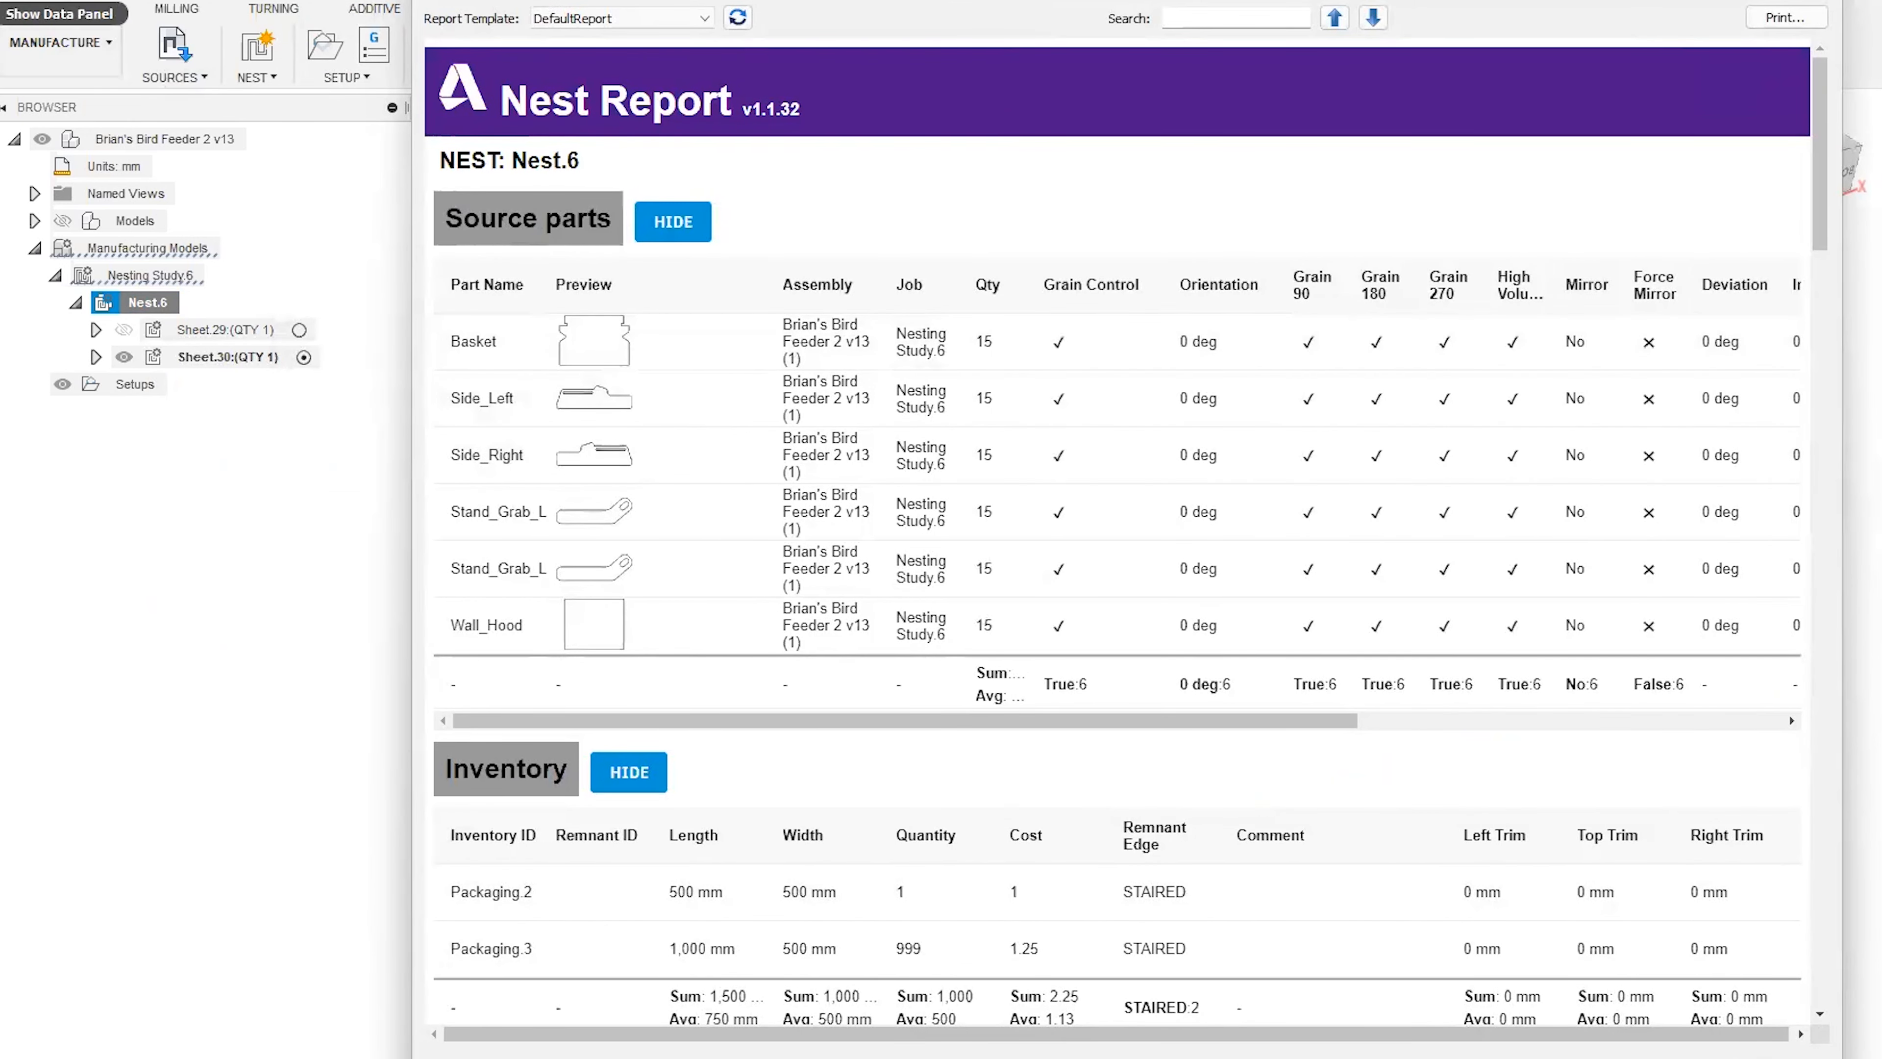
Open the NestReportTemplates folder in the Assets project data and bring up DefaultReportTemplate.html in Fusion Team.
left_click(34, 2)
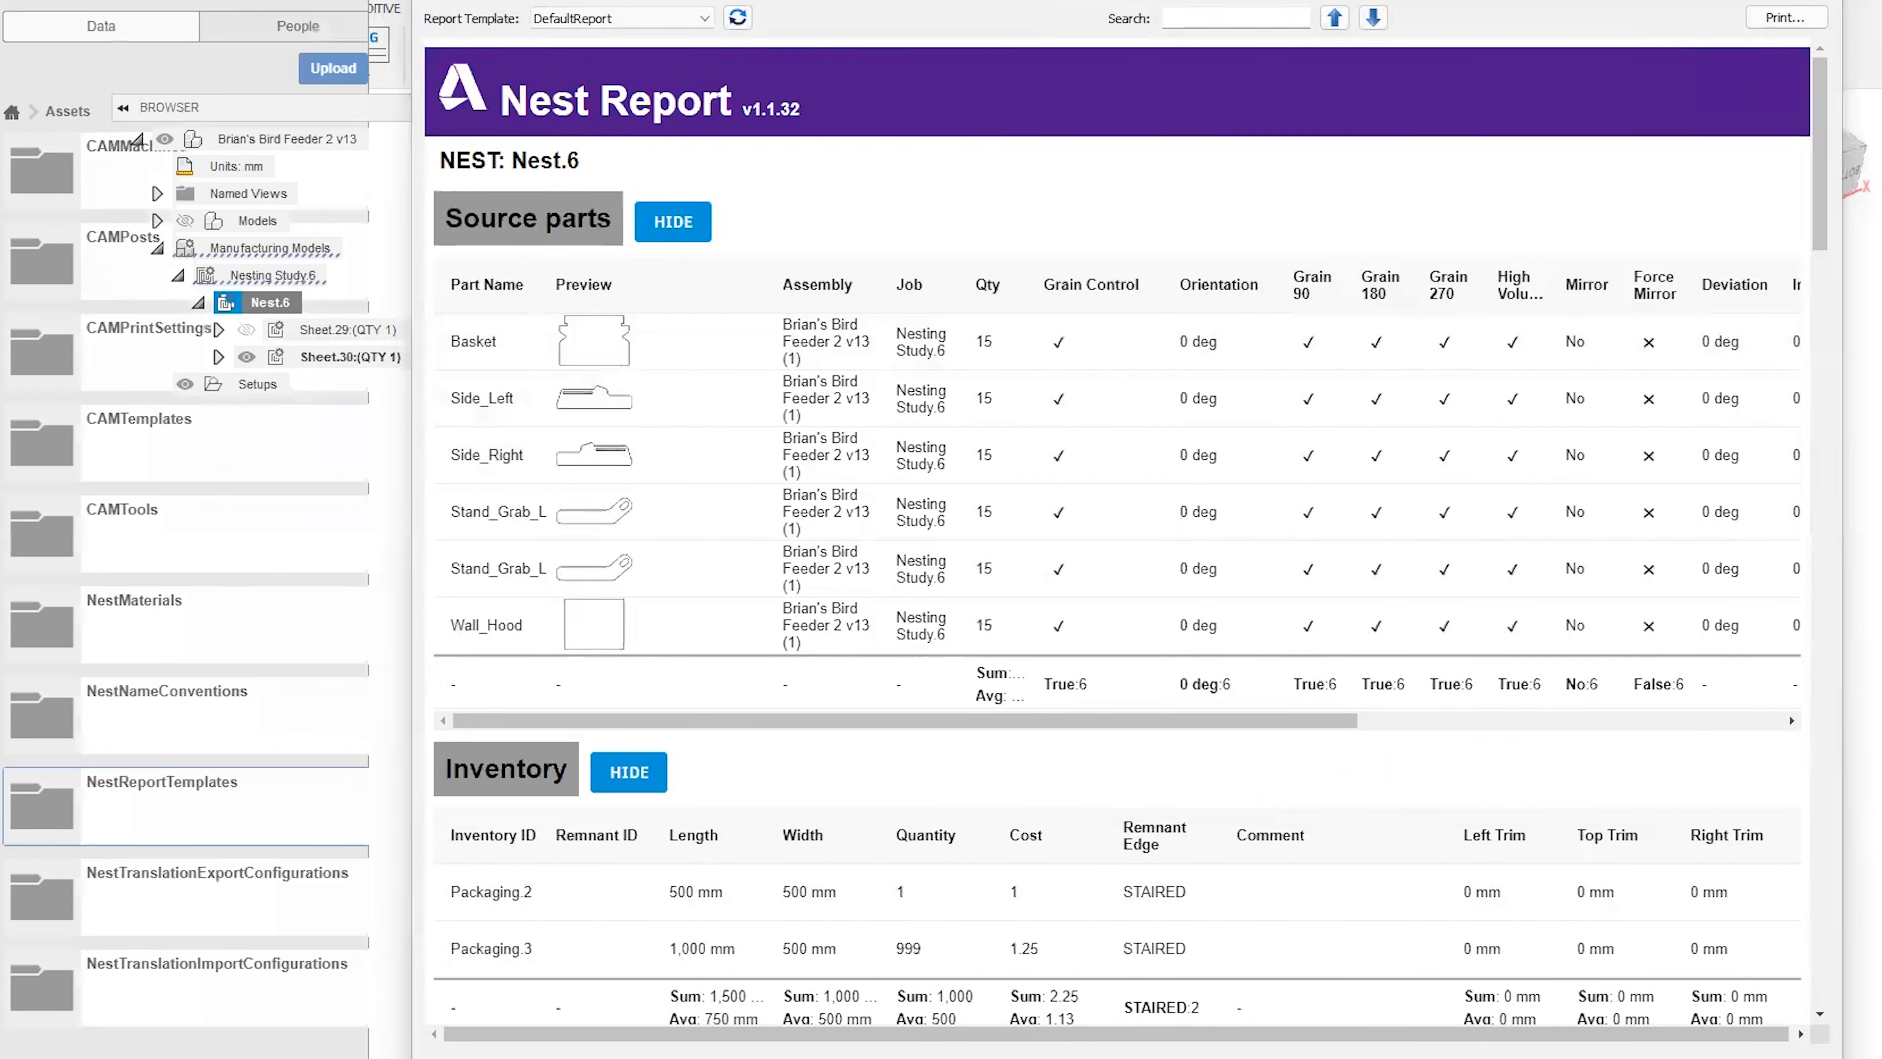
left_click(229, 815)
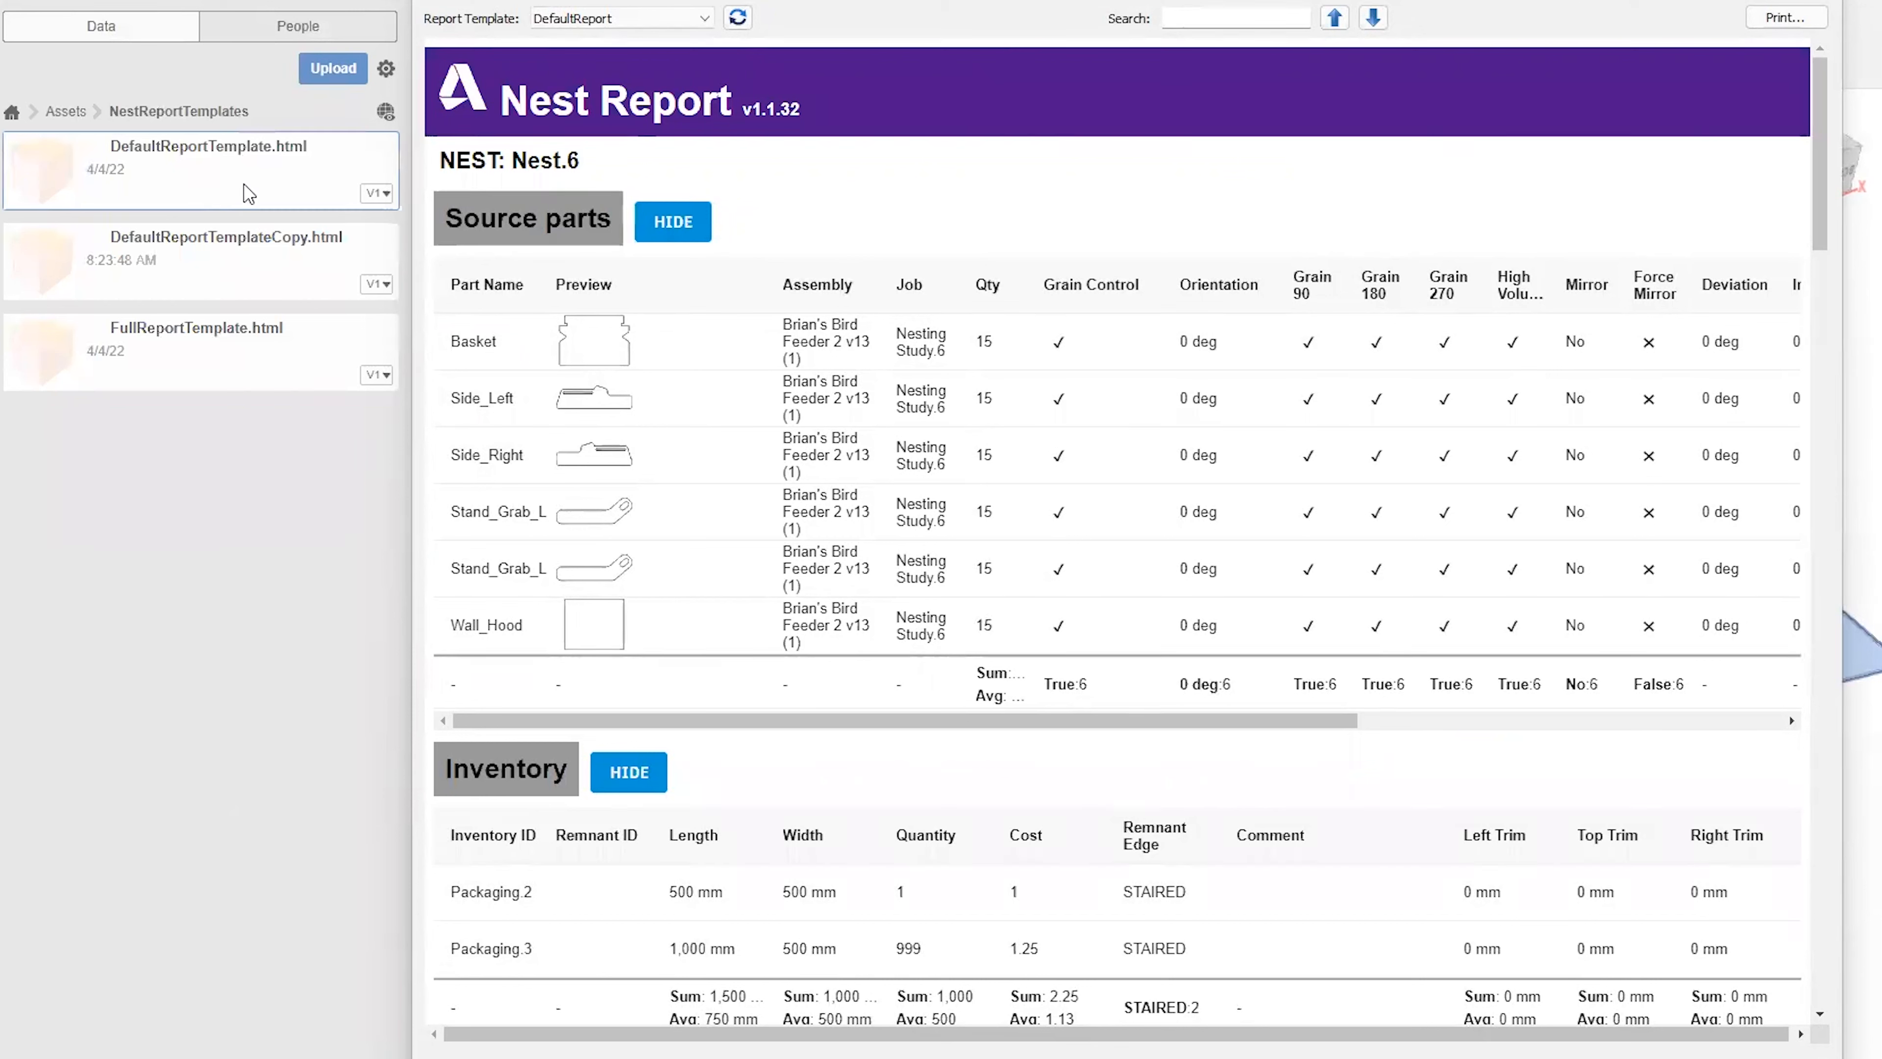
left_click(292, 502)
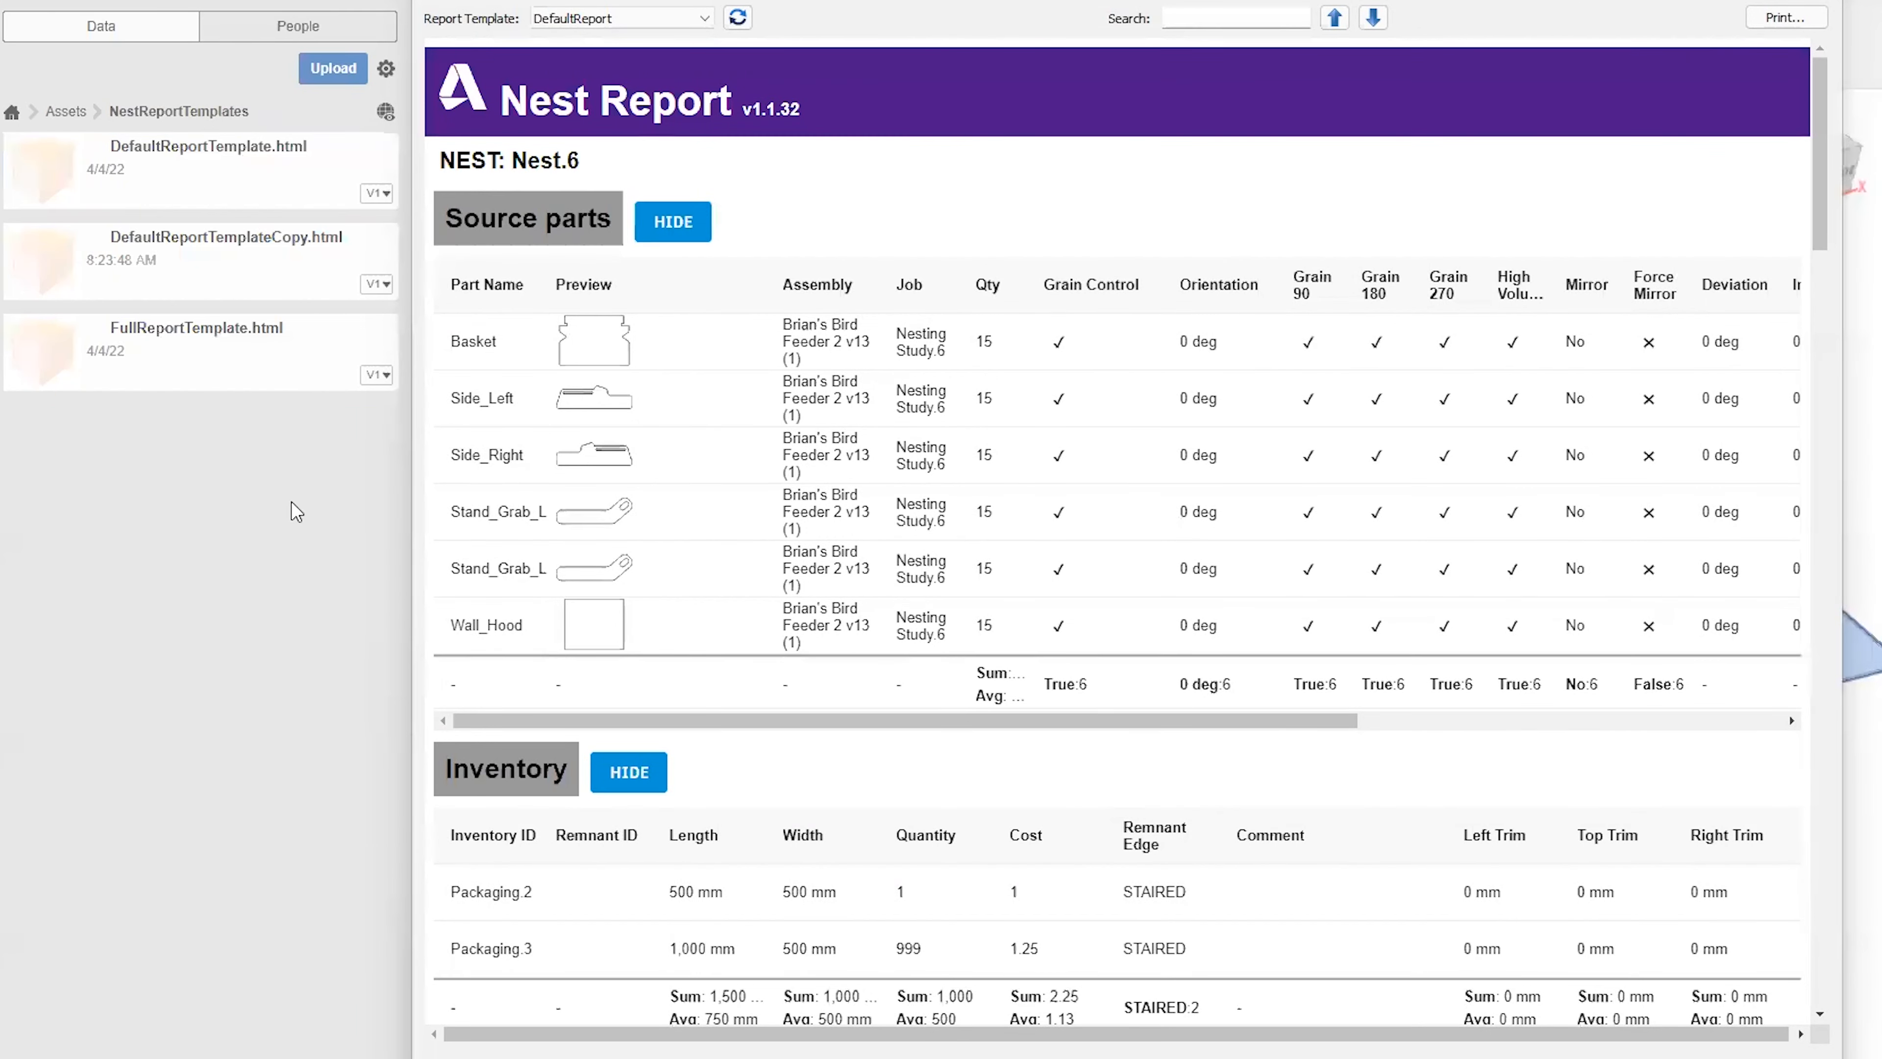
left_click(283, 178)
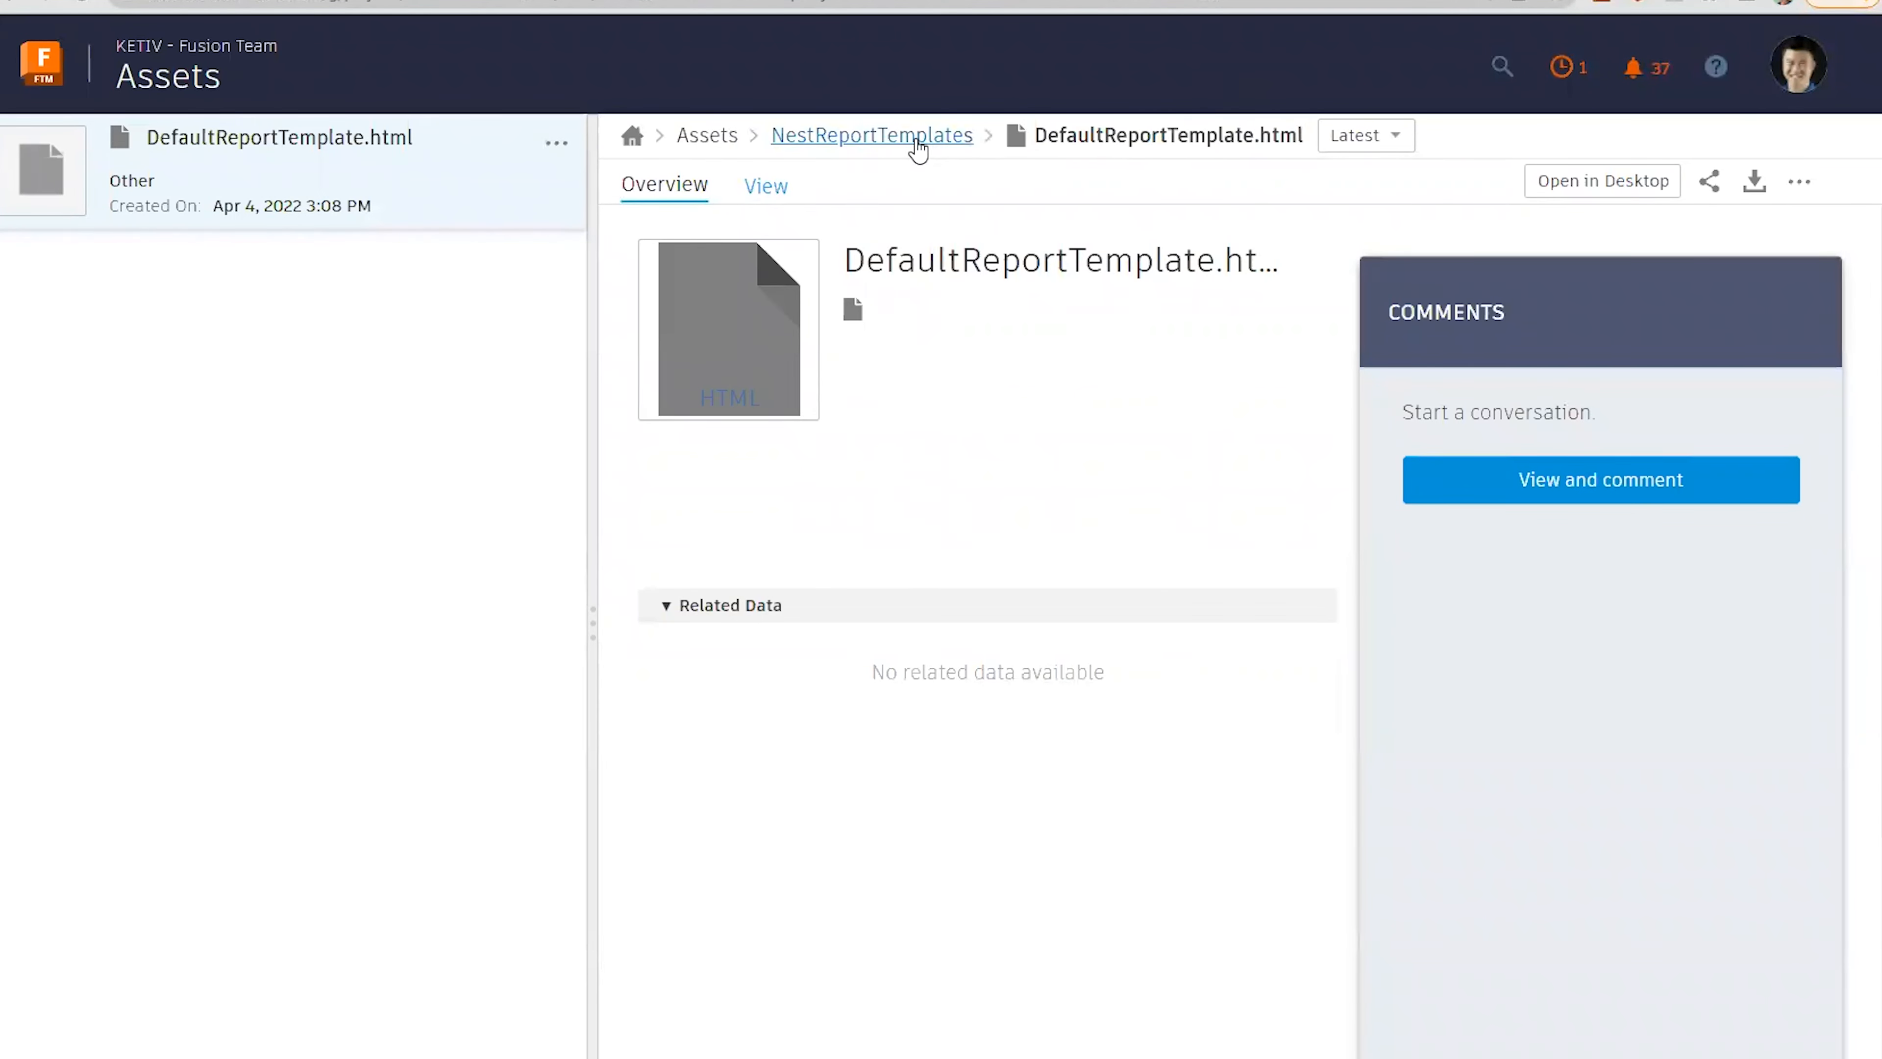
Check the file actions available for DefaultReportTemplate.html in Fusion Team's NestReportTemplates folder, and dismiss them.
left_click(919, 147)
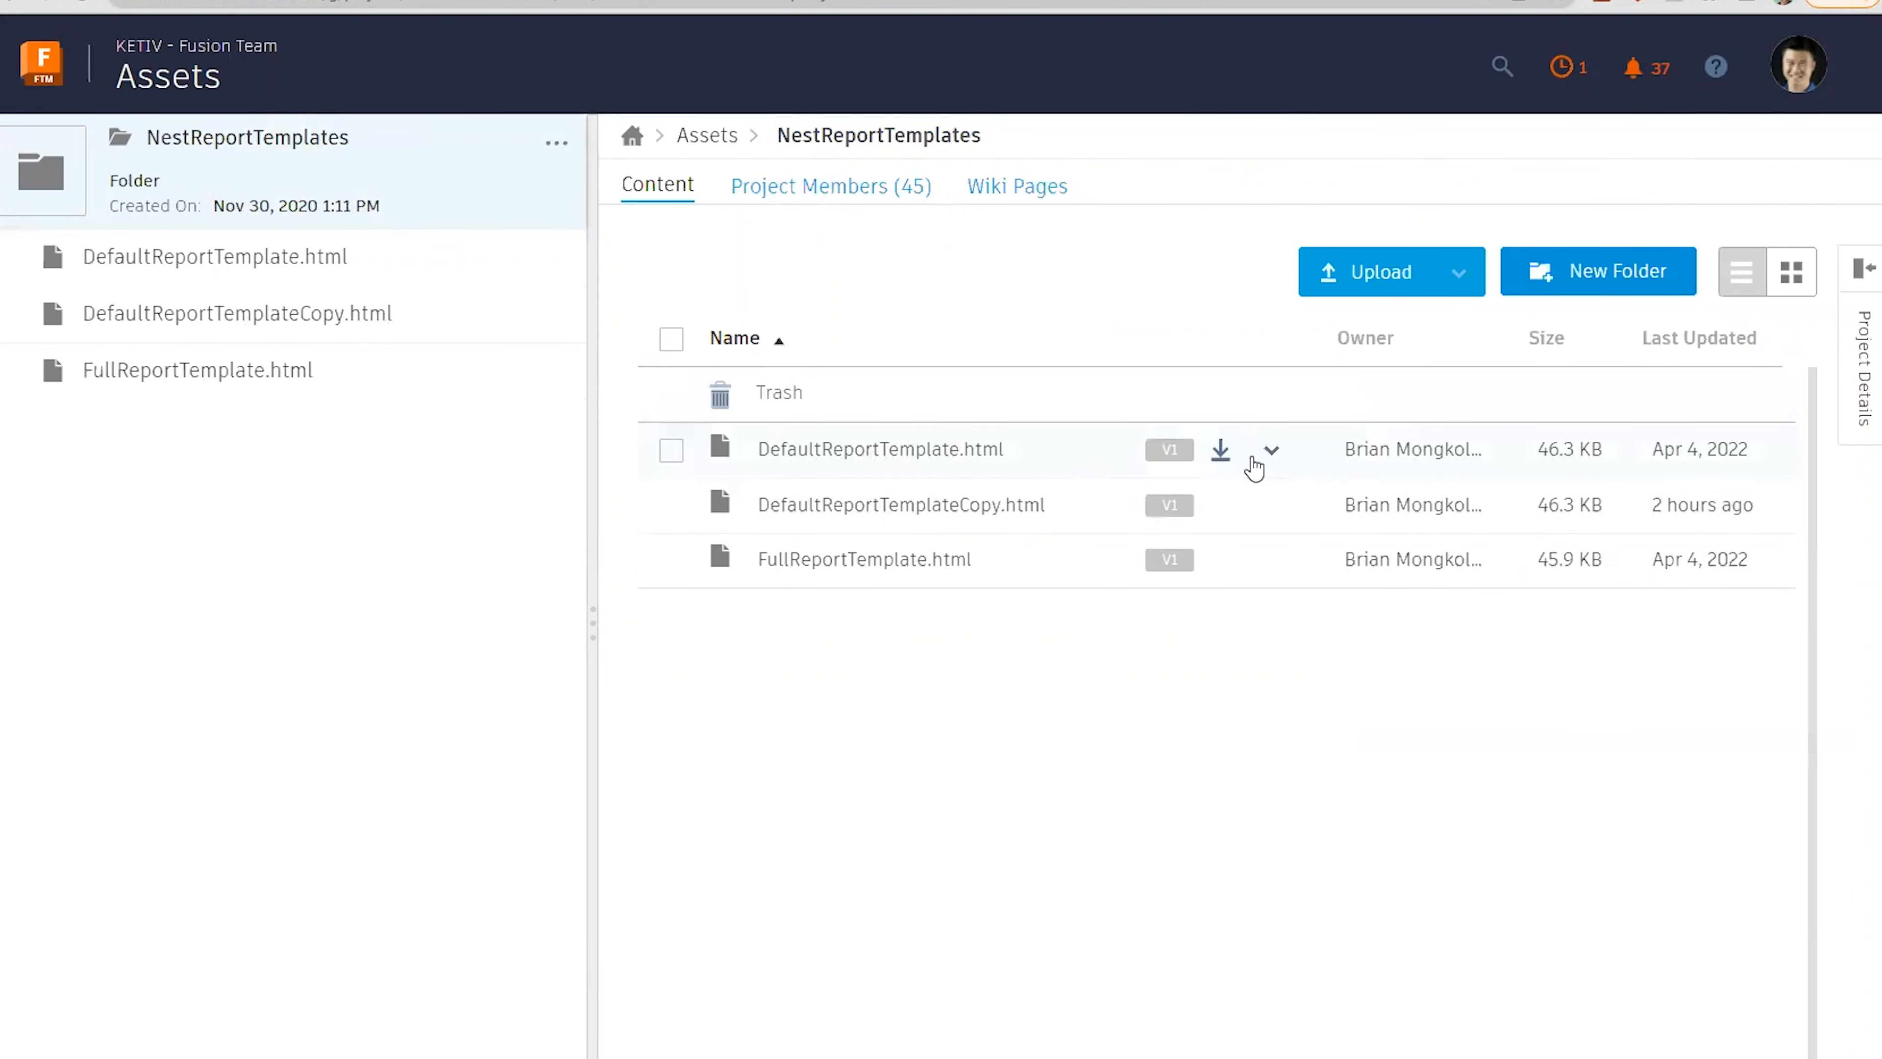
left_click(1272, 452)
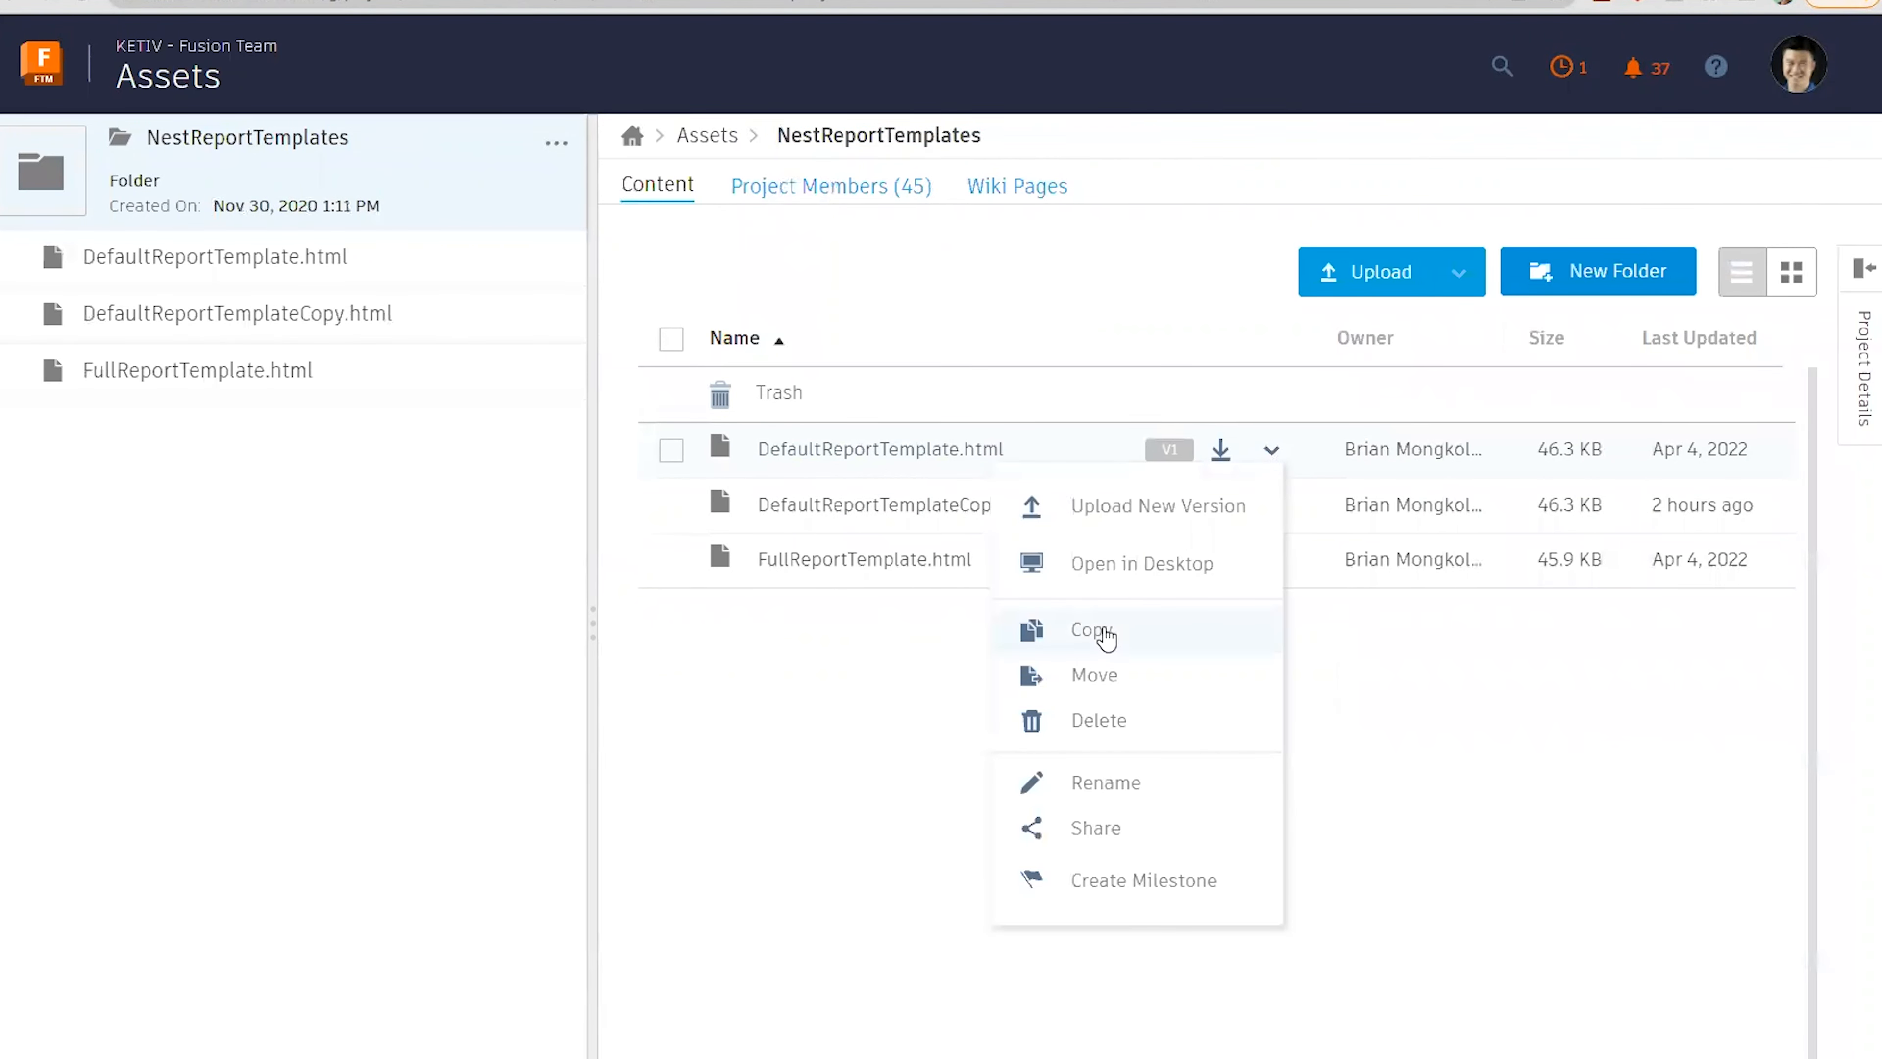
left_click(655, 731)
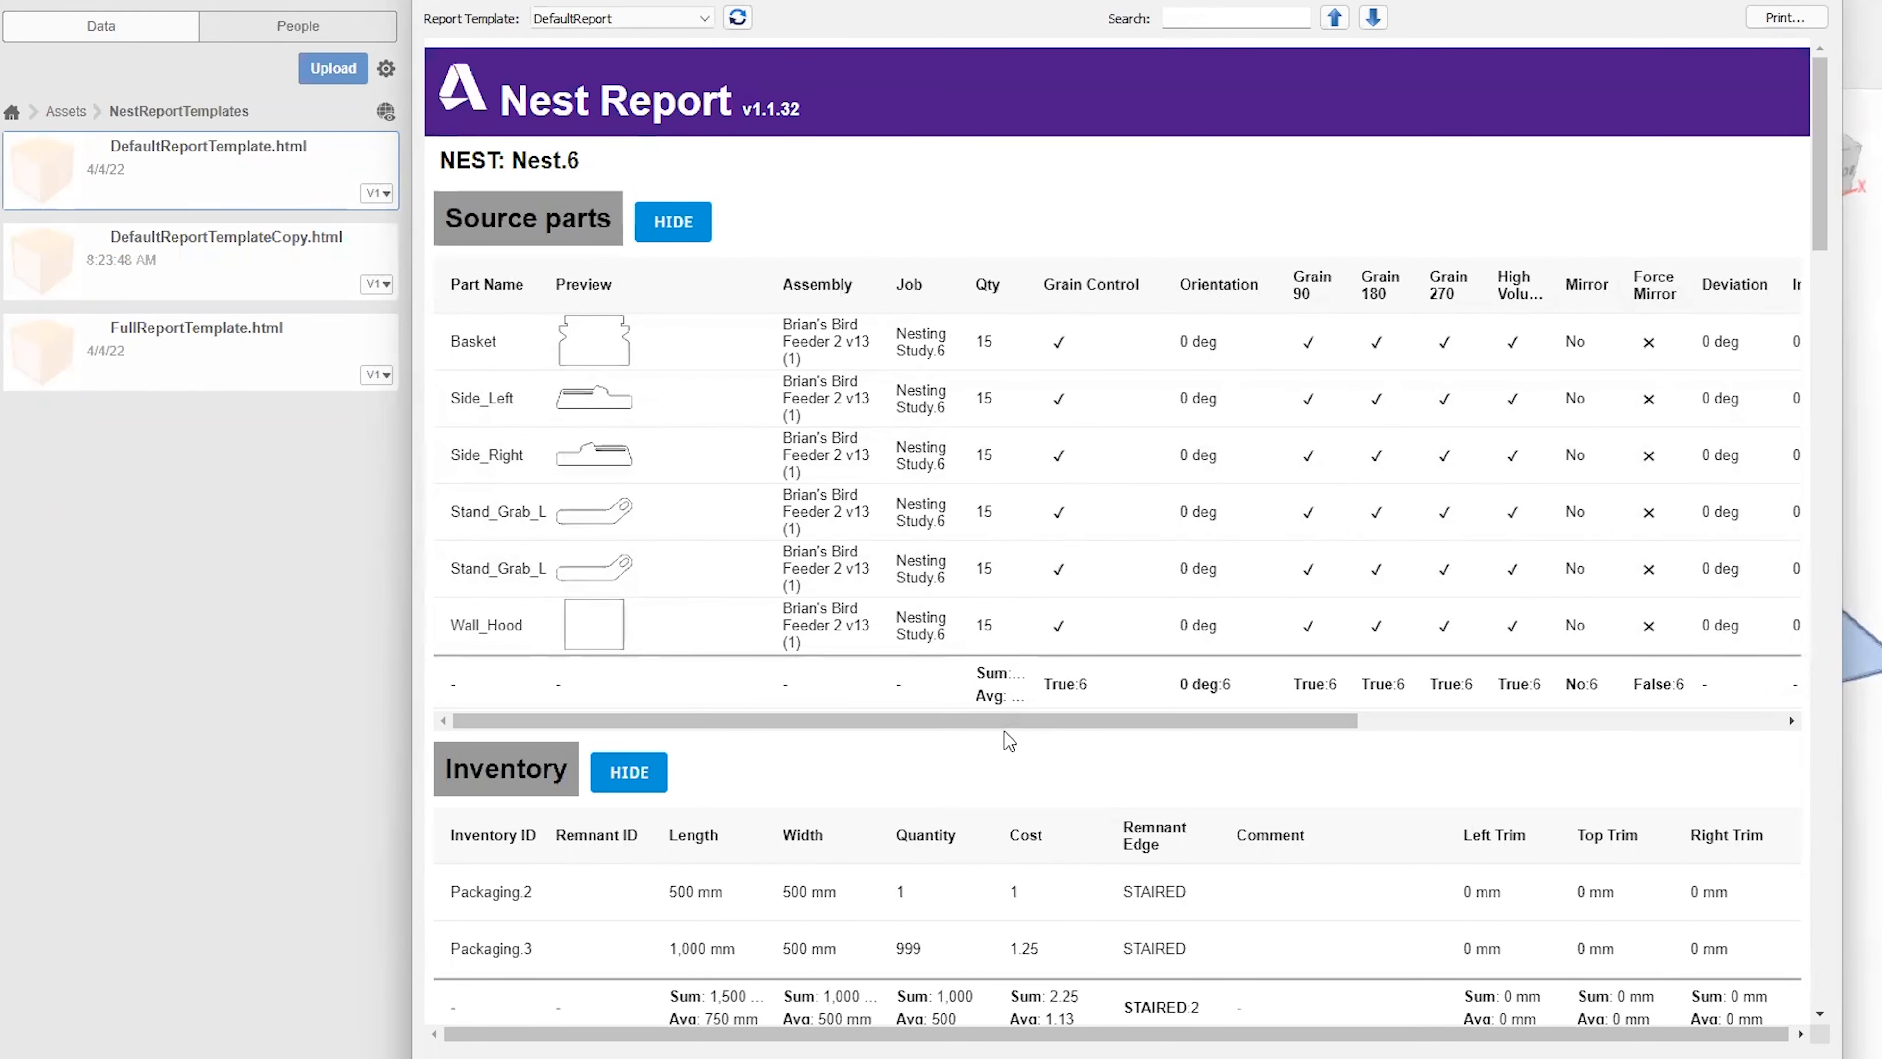
Examine the nest report's source parts, inventory and Sheet.29 details, including its layout drawing, sheet properties and part costs.
left_click_drag(1039, 719, 956, 730)
scroll(1215, 816, "down", 3)
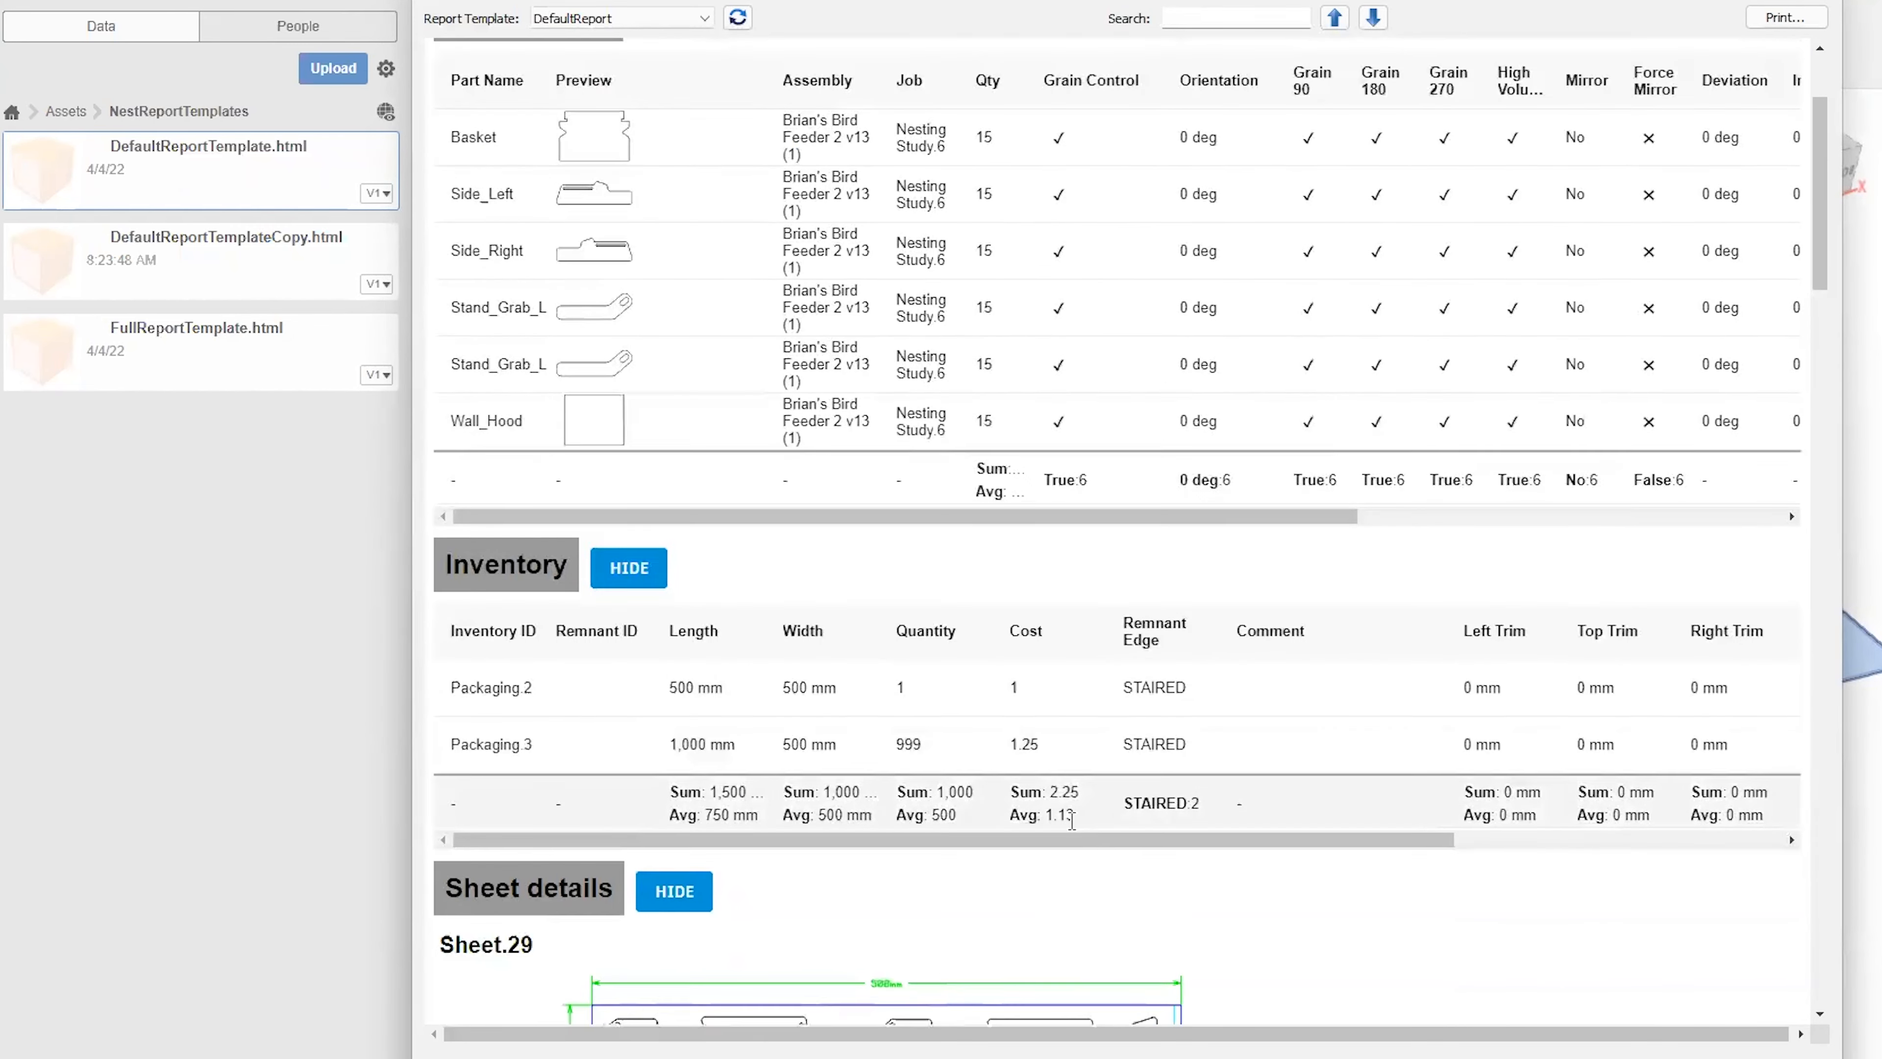
scroll(1072, 819, "up", 2)
scroll(1343, 349, "down", 3)
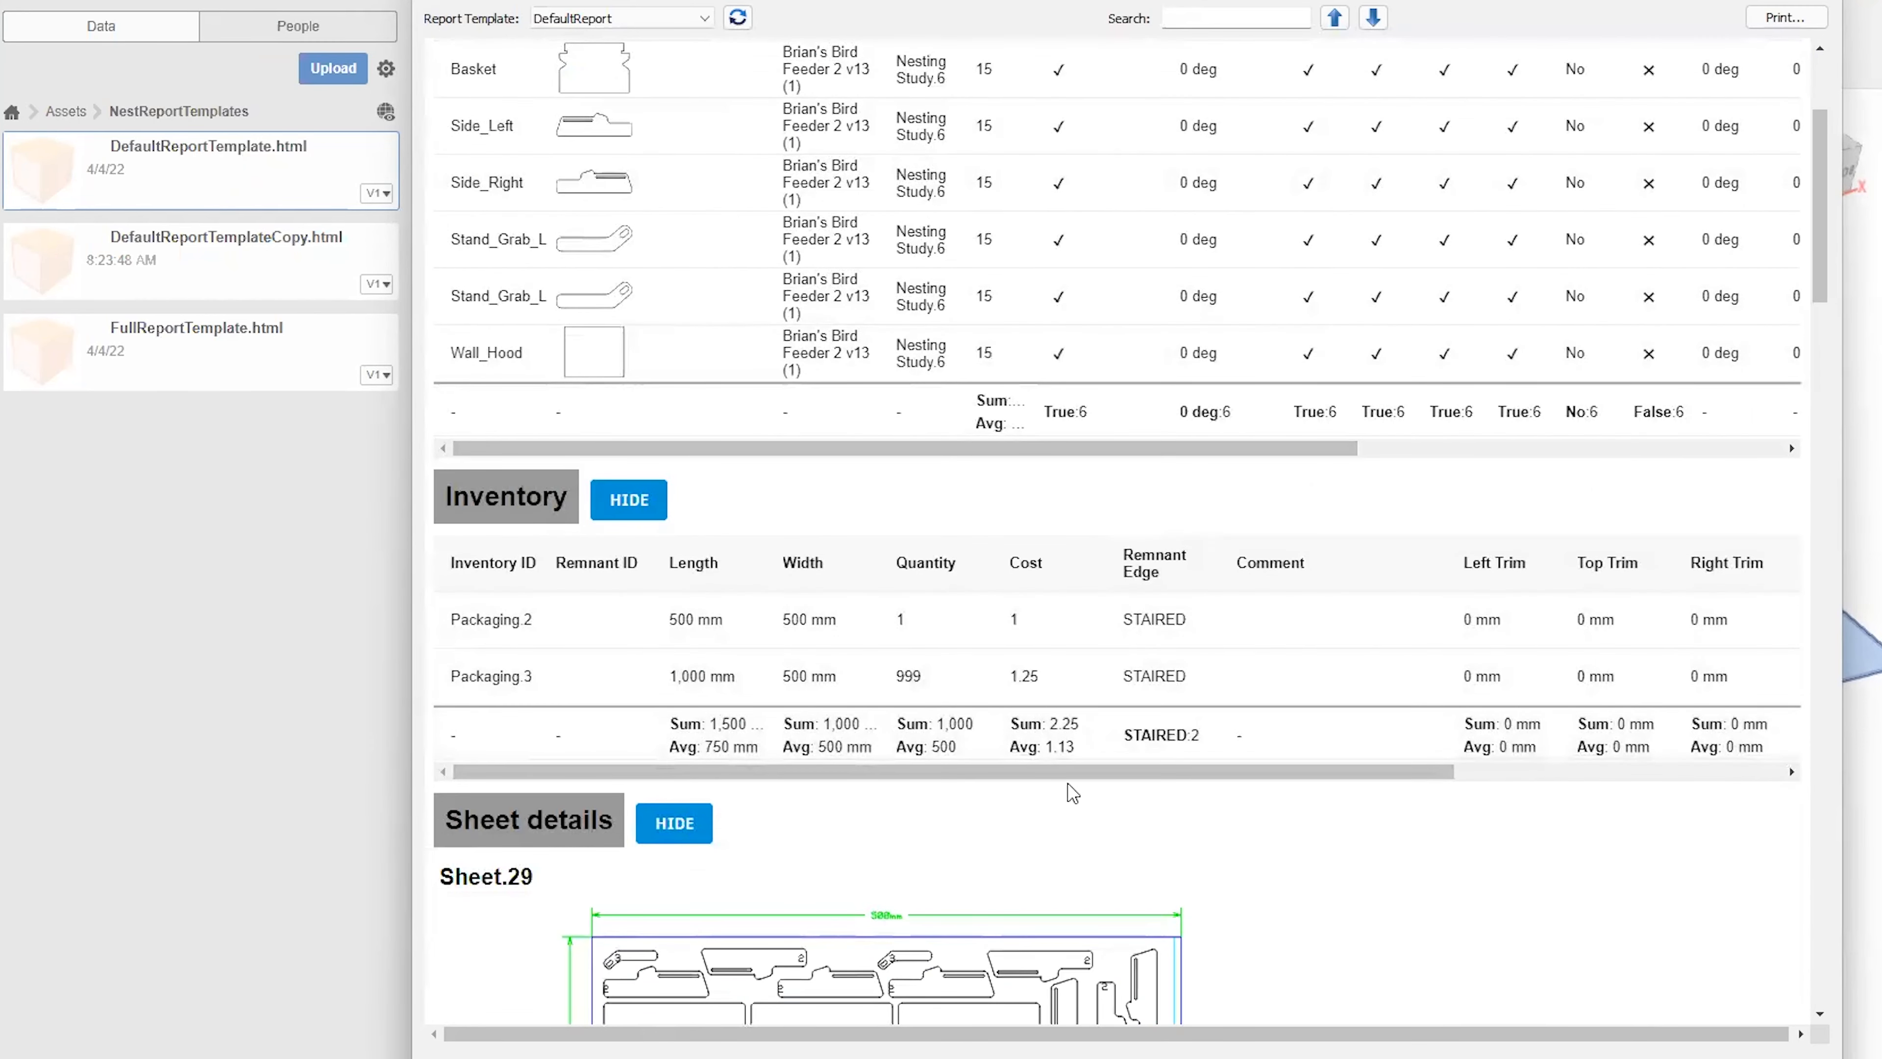
scroll(934, 742, "down", 9)
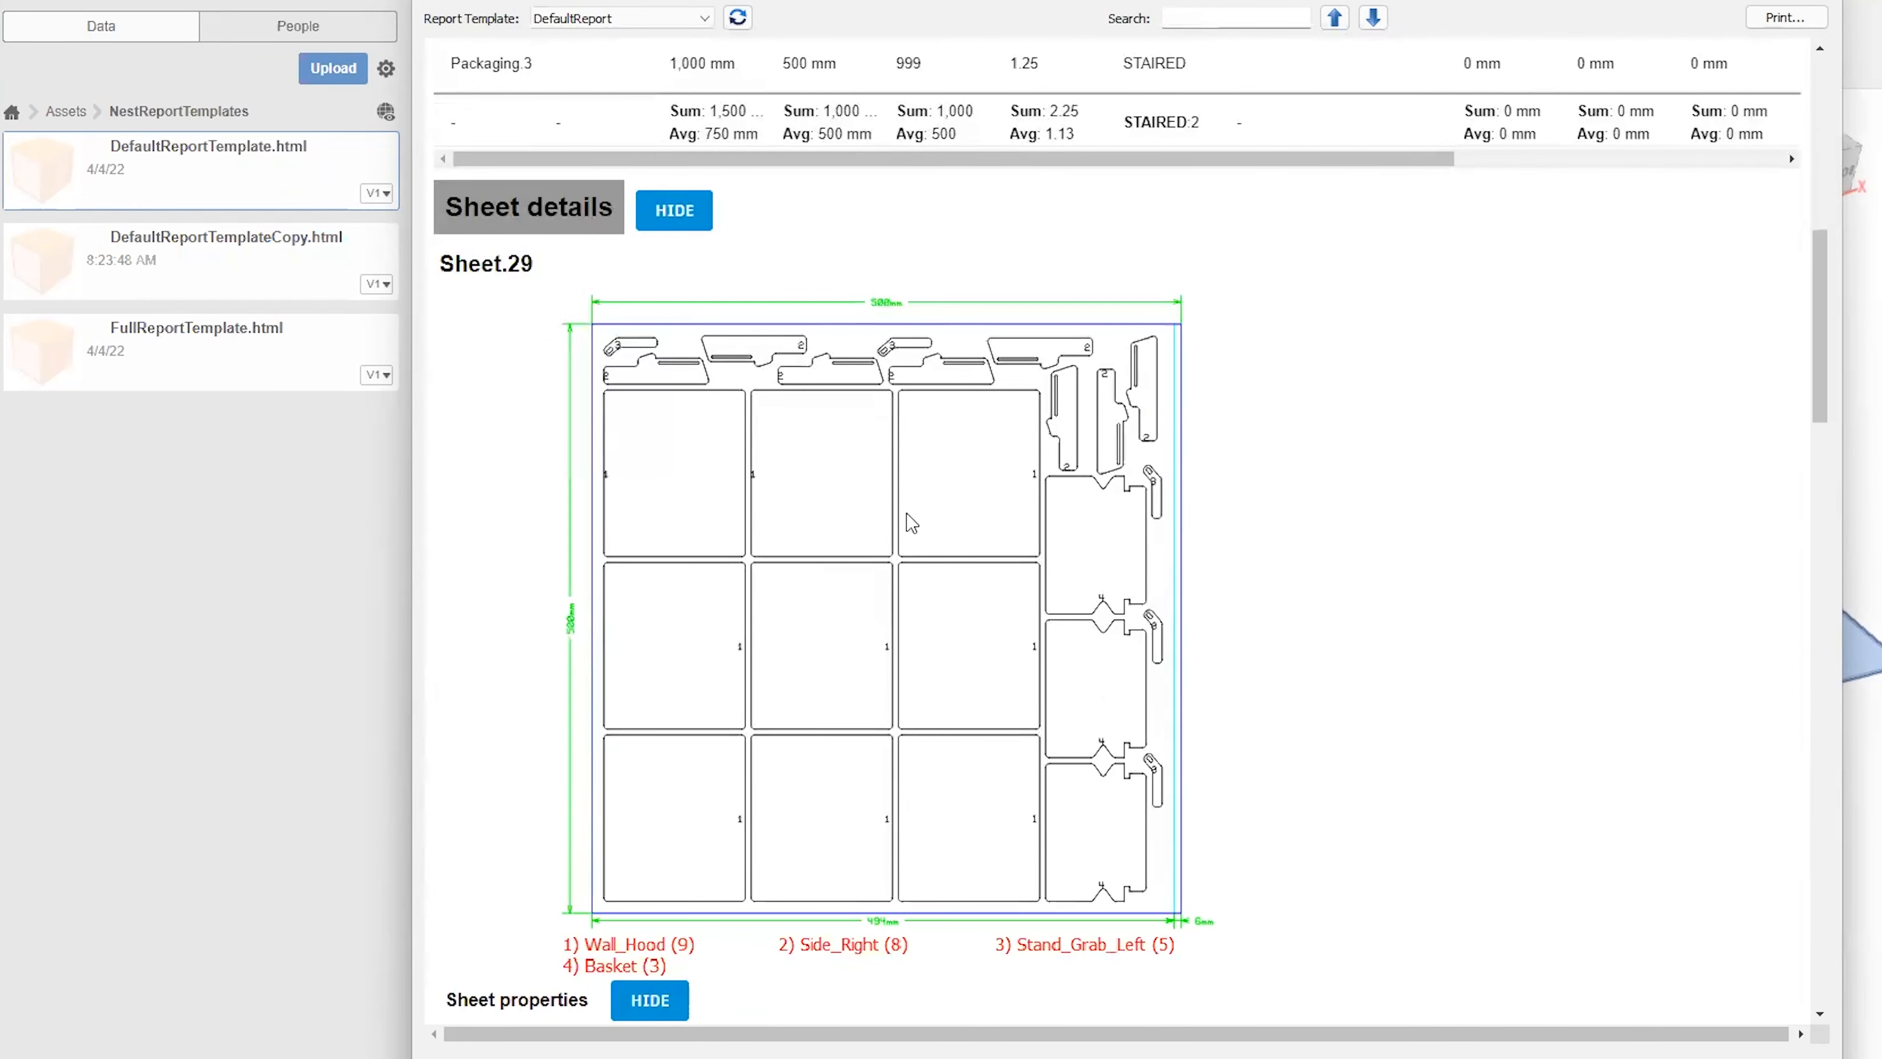
scroll(1156, 593, "down", 3)
scroll(1194, 594, "down", 7)
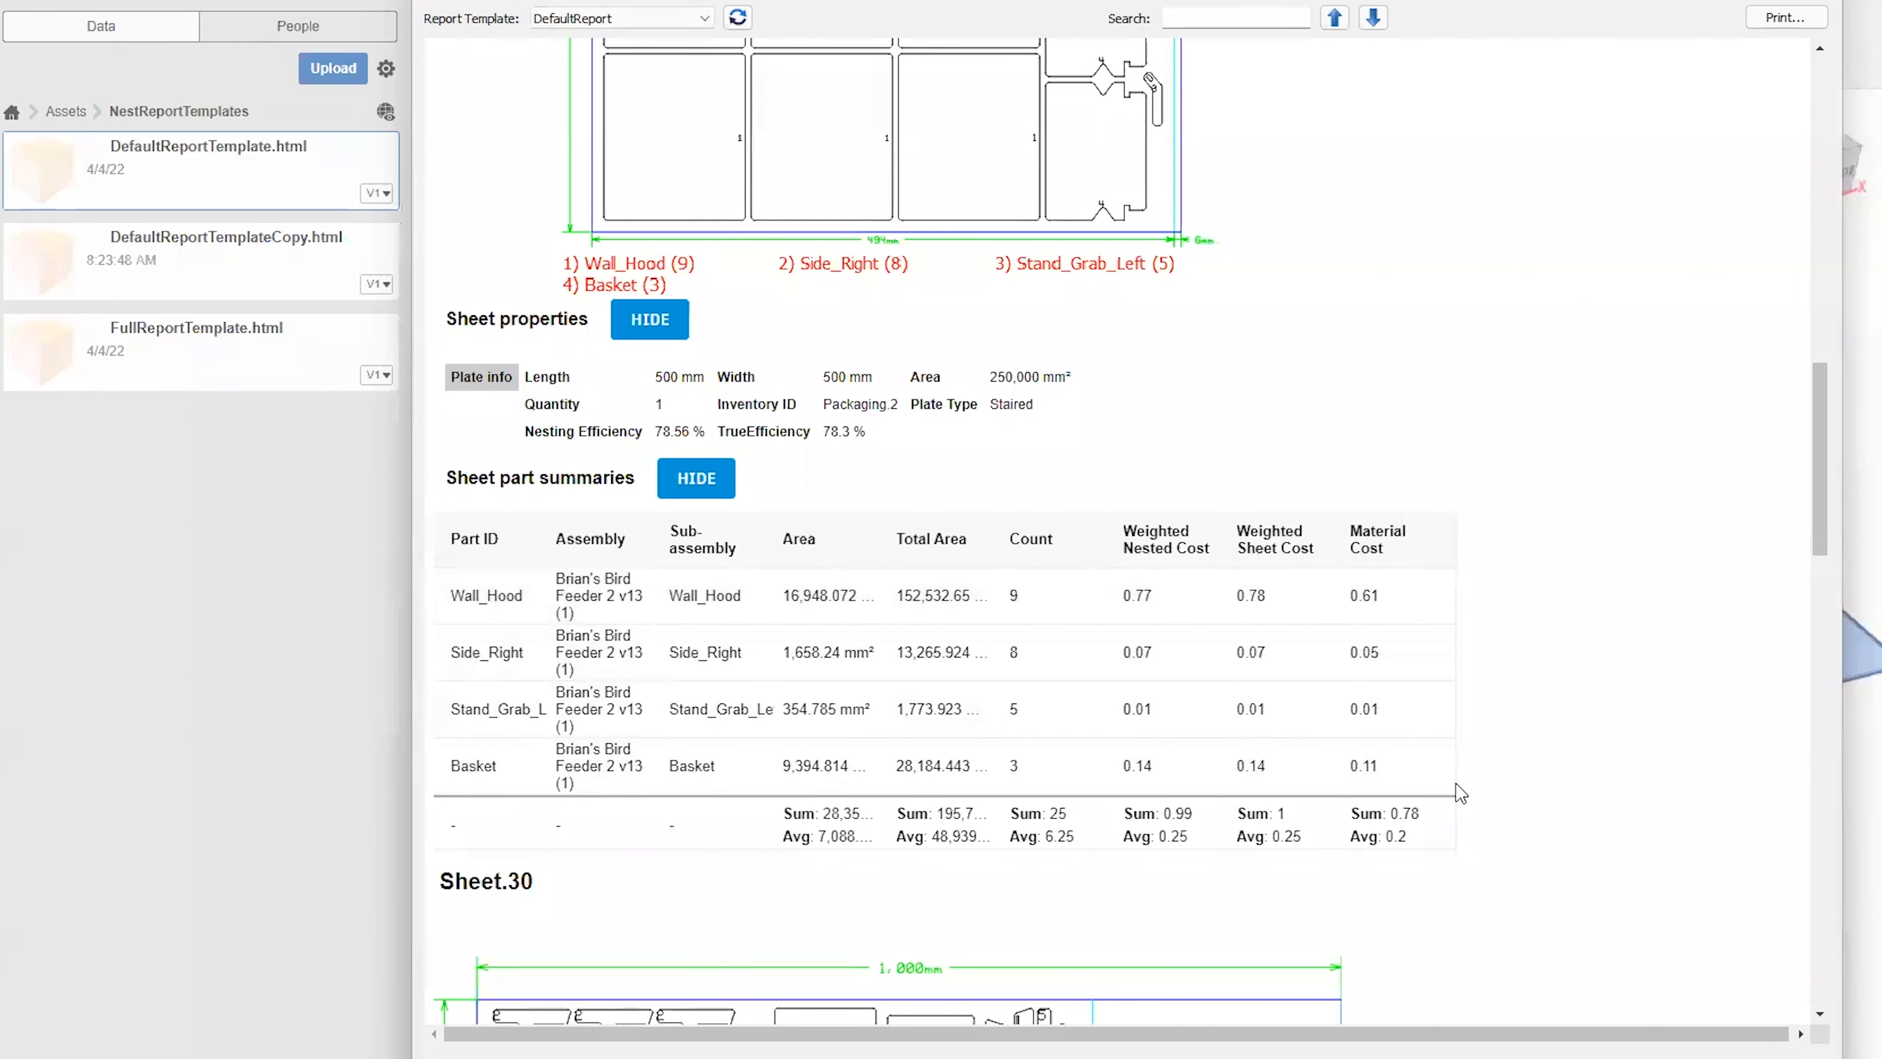
Examine the report's Sheet.30 layout, properties and part costs, plus the overall sheets, part summaries and excluded parts sections.
scroll(1509, 711, "down", 2)
scroll(1500, 690, "down", 10)
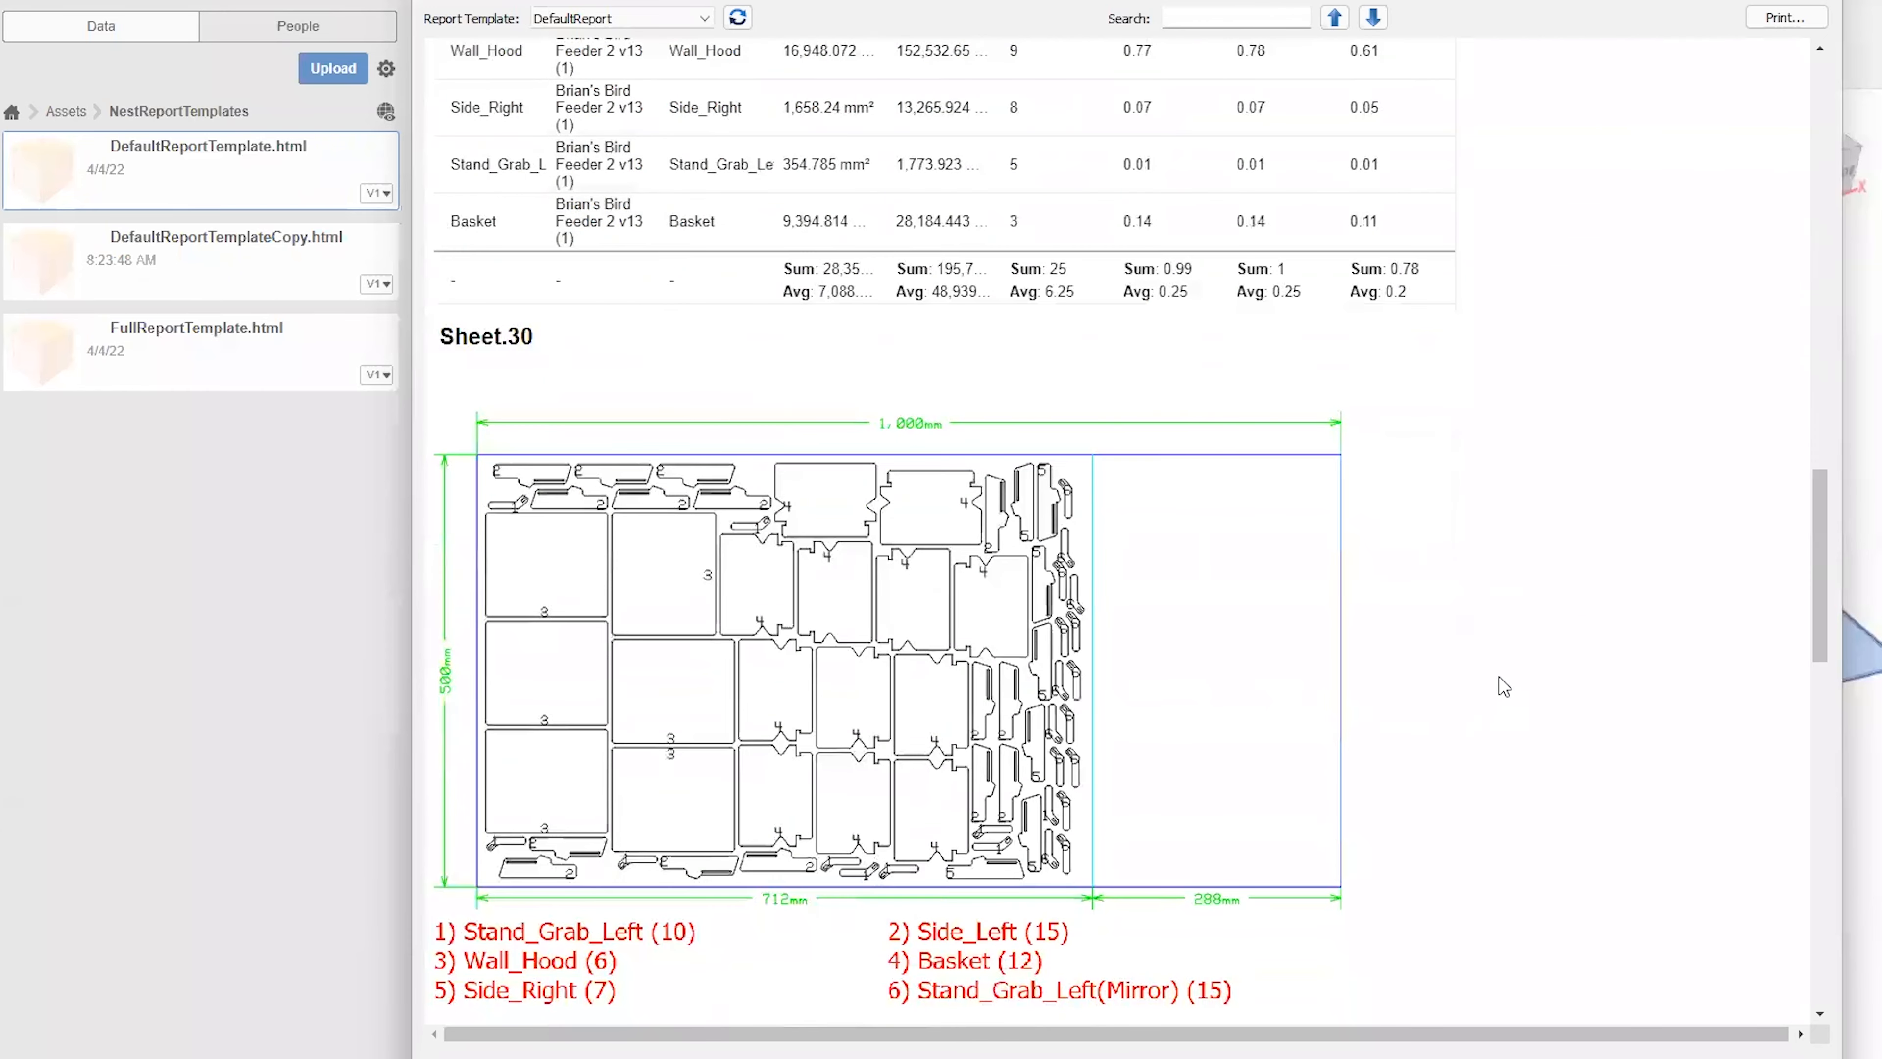
scroll(1500, 680, "down", 5)
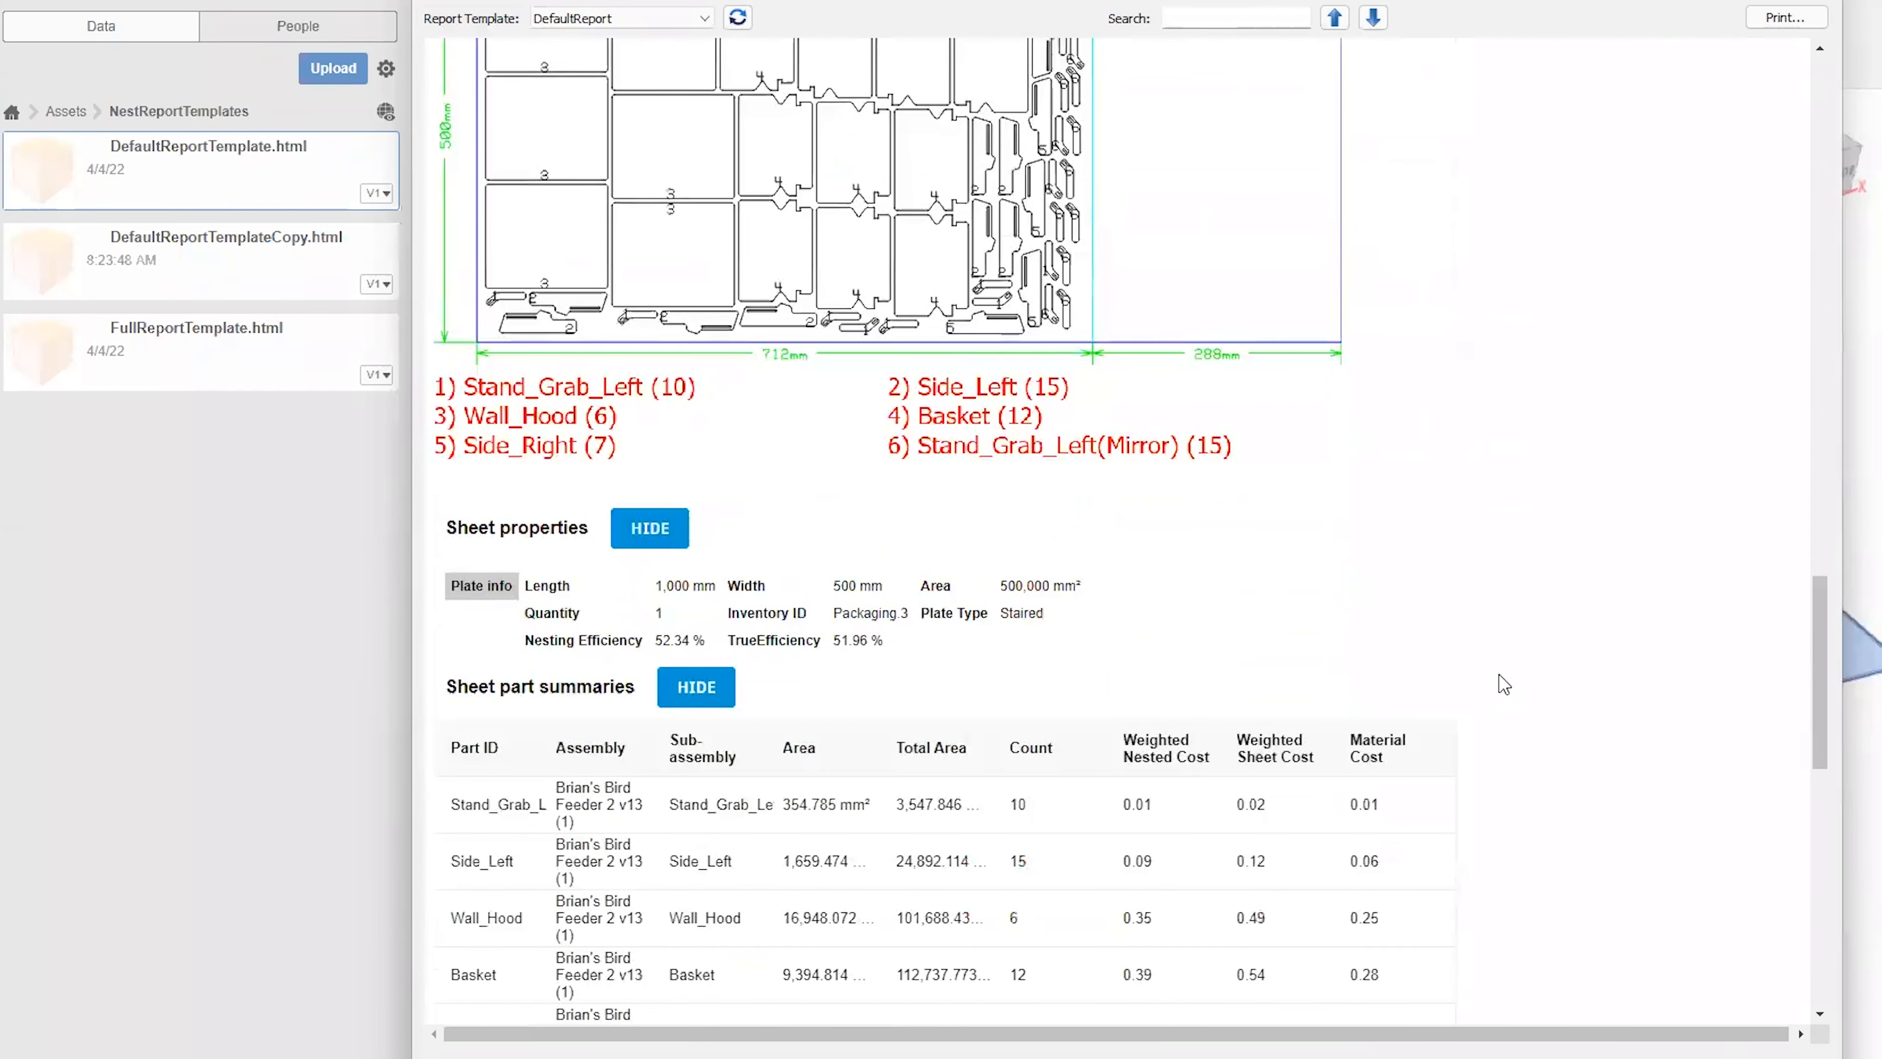
left_click_drag(656, 572, 705, 568)
left_click(1031, 597)
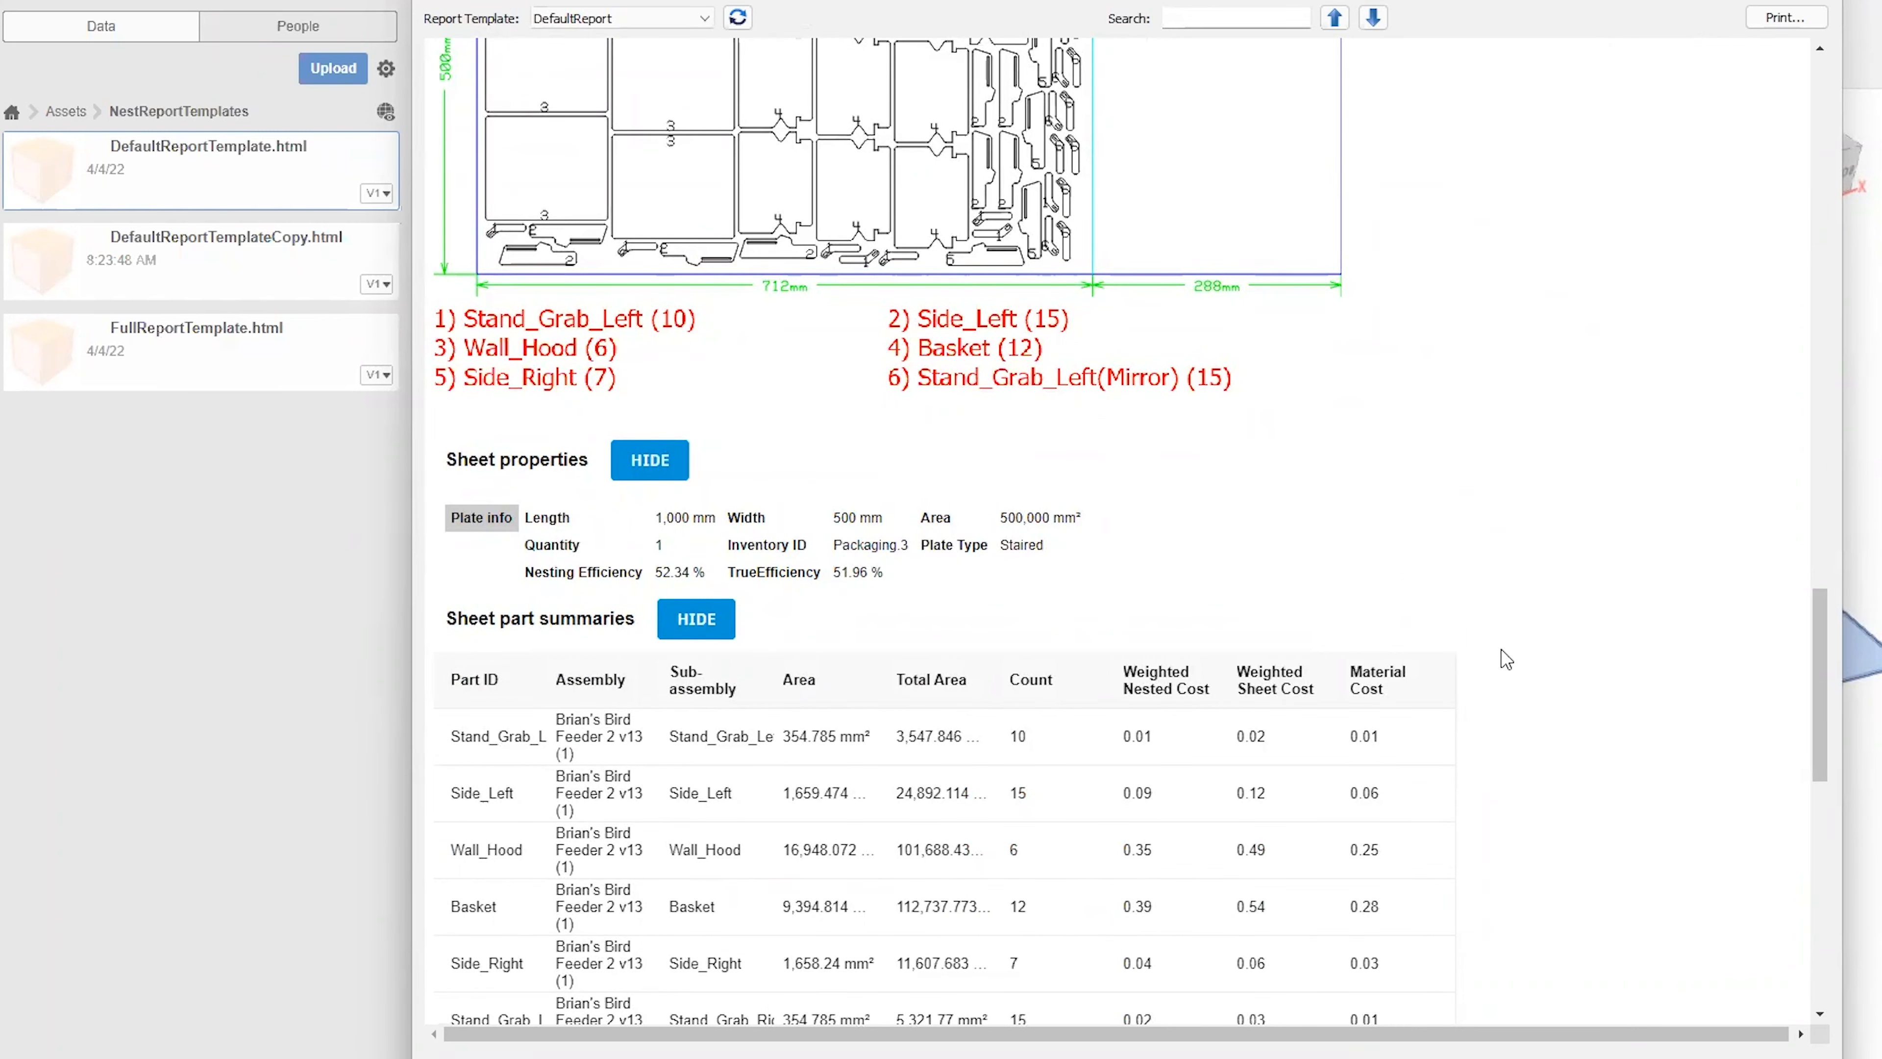
scroll(1503, 638, "down", 9)
scroll(1482, 649, "down", 3)
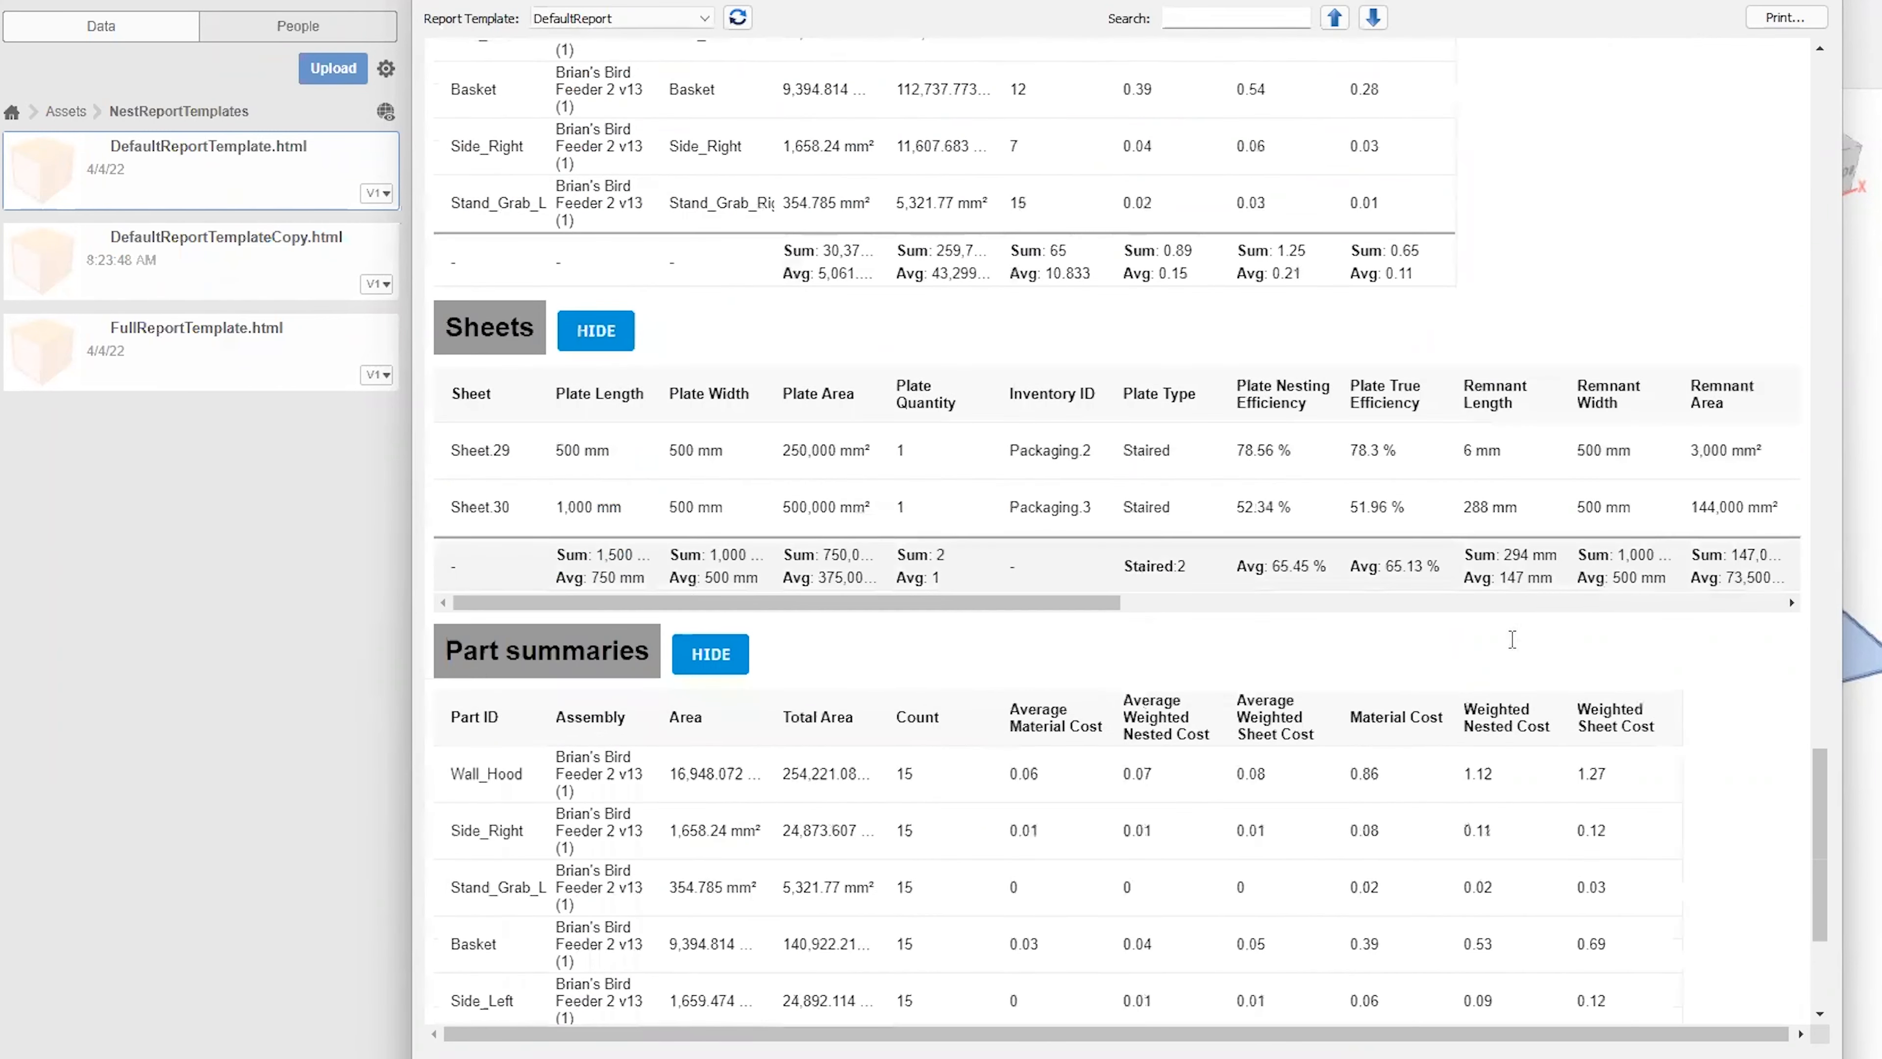
scroll(1512, 639, "down", 5)
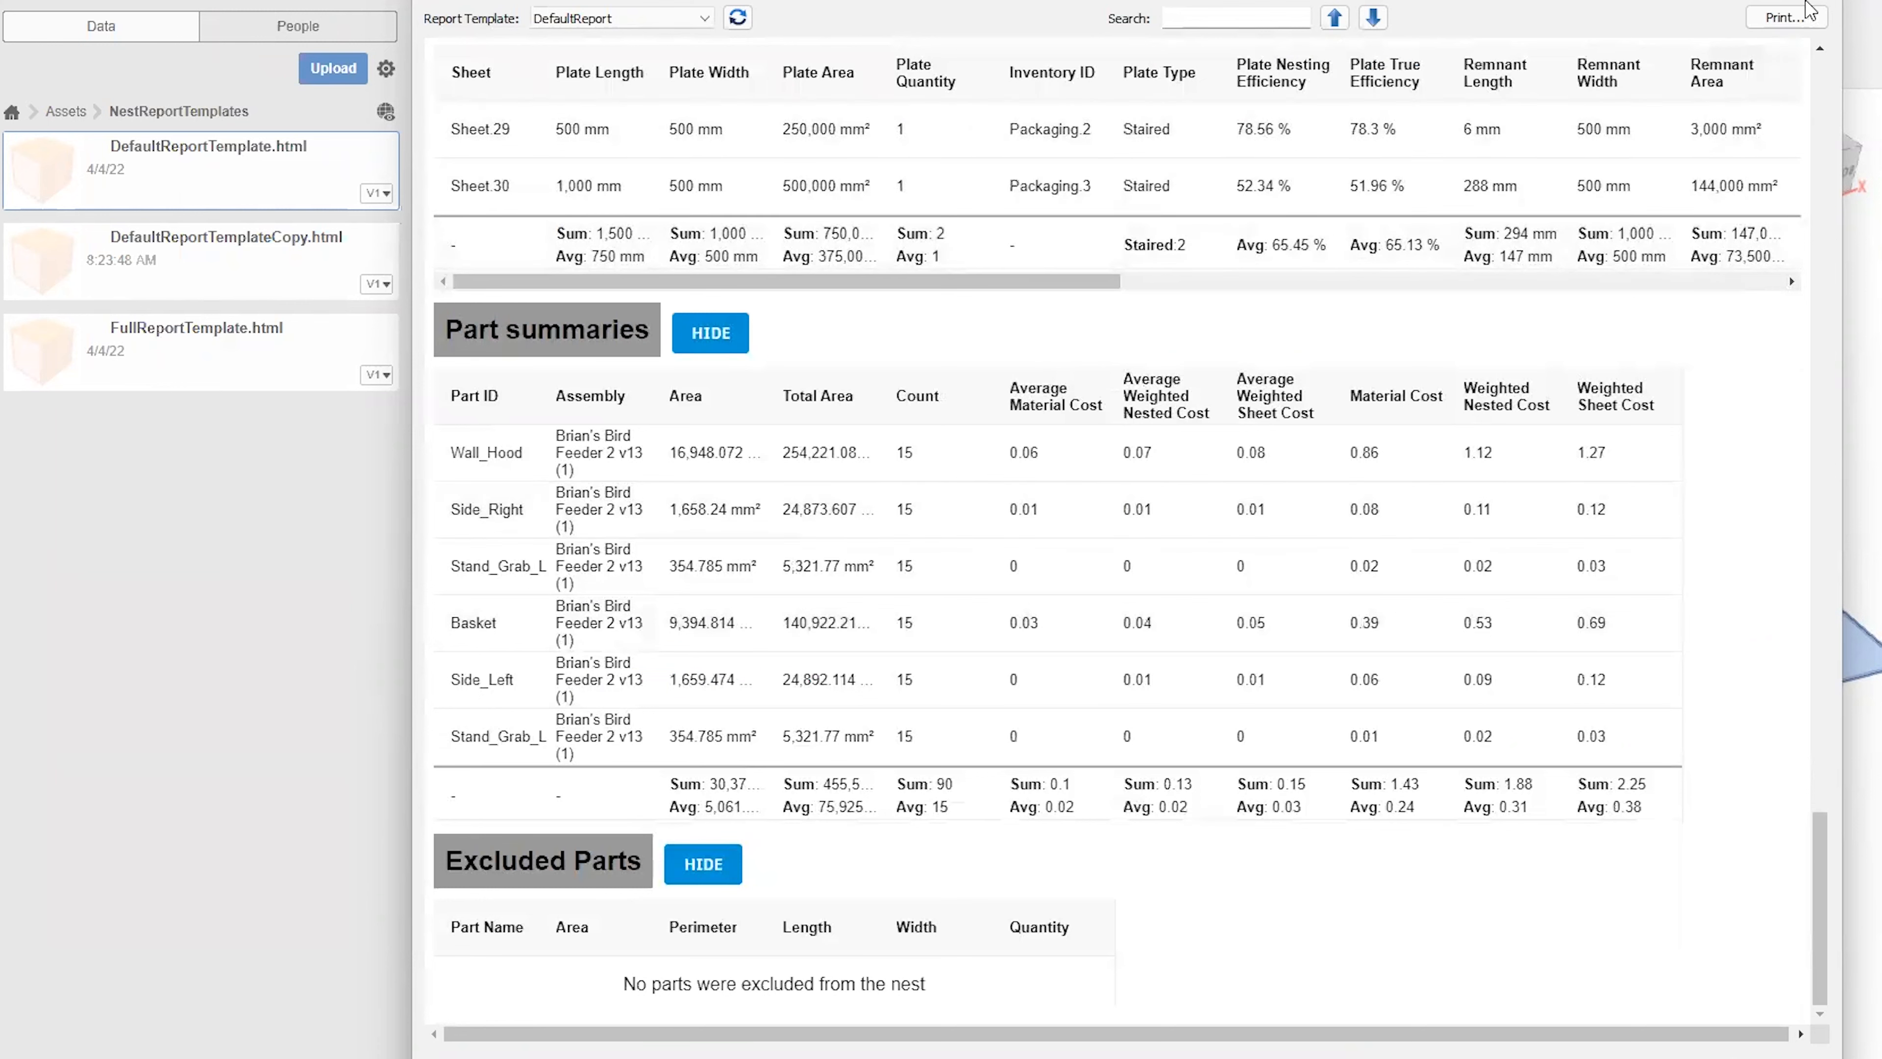
Close the nest report, hide the project data and bring the whole Sheet.30 layout into view.
left_click(199, 676)
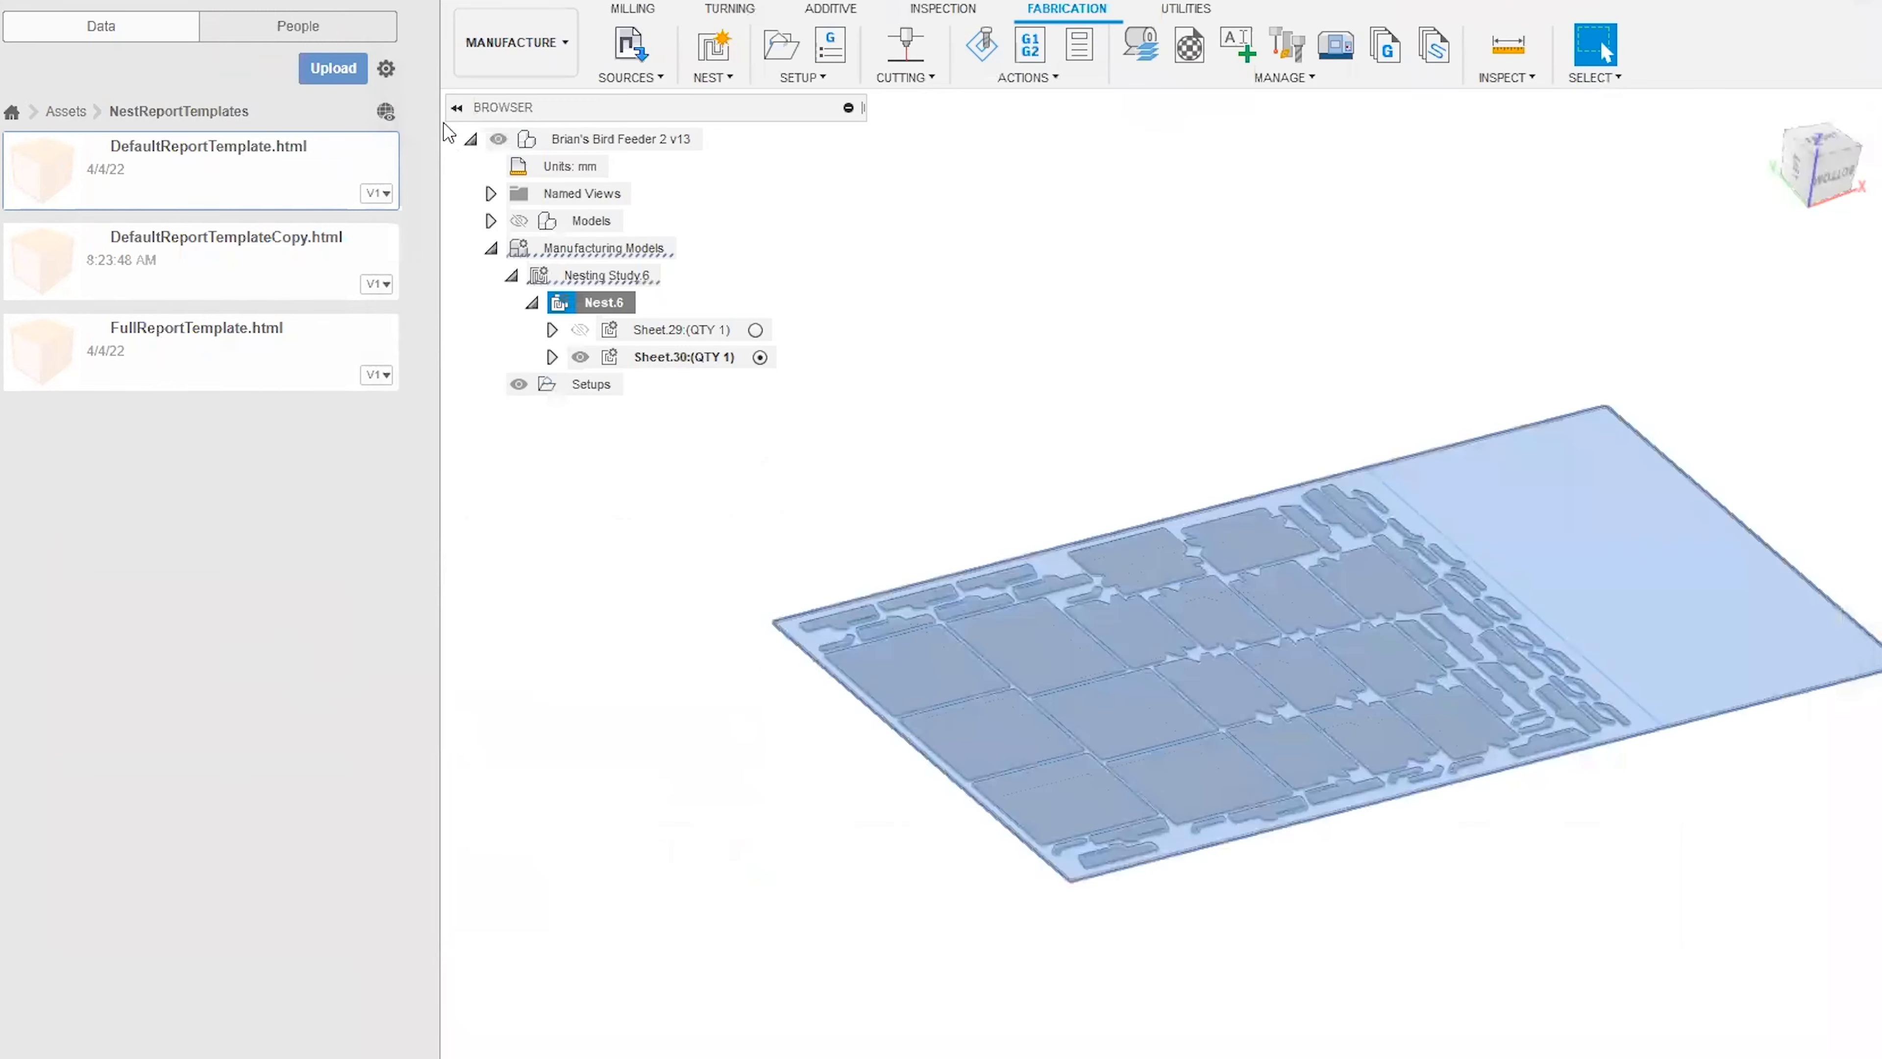
left_click(413, 1)
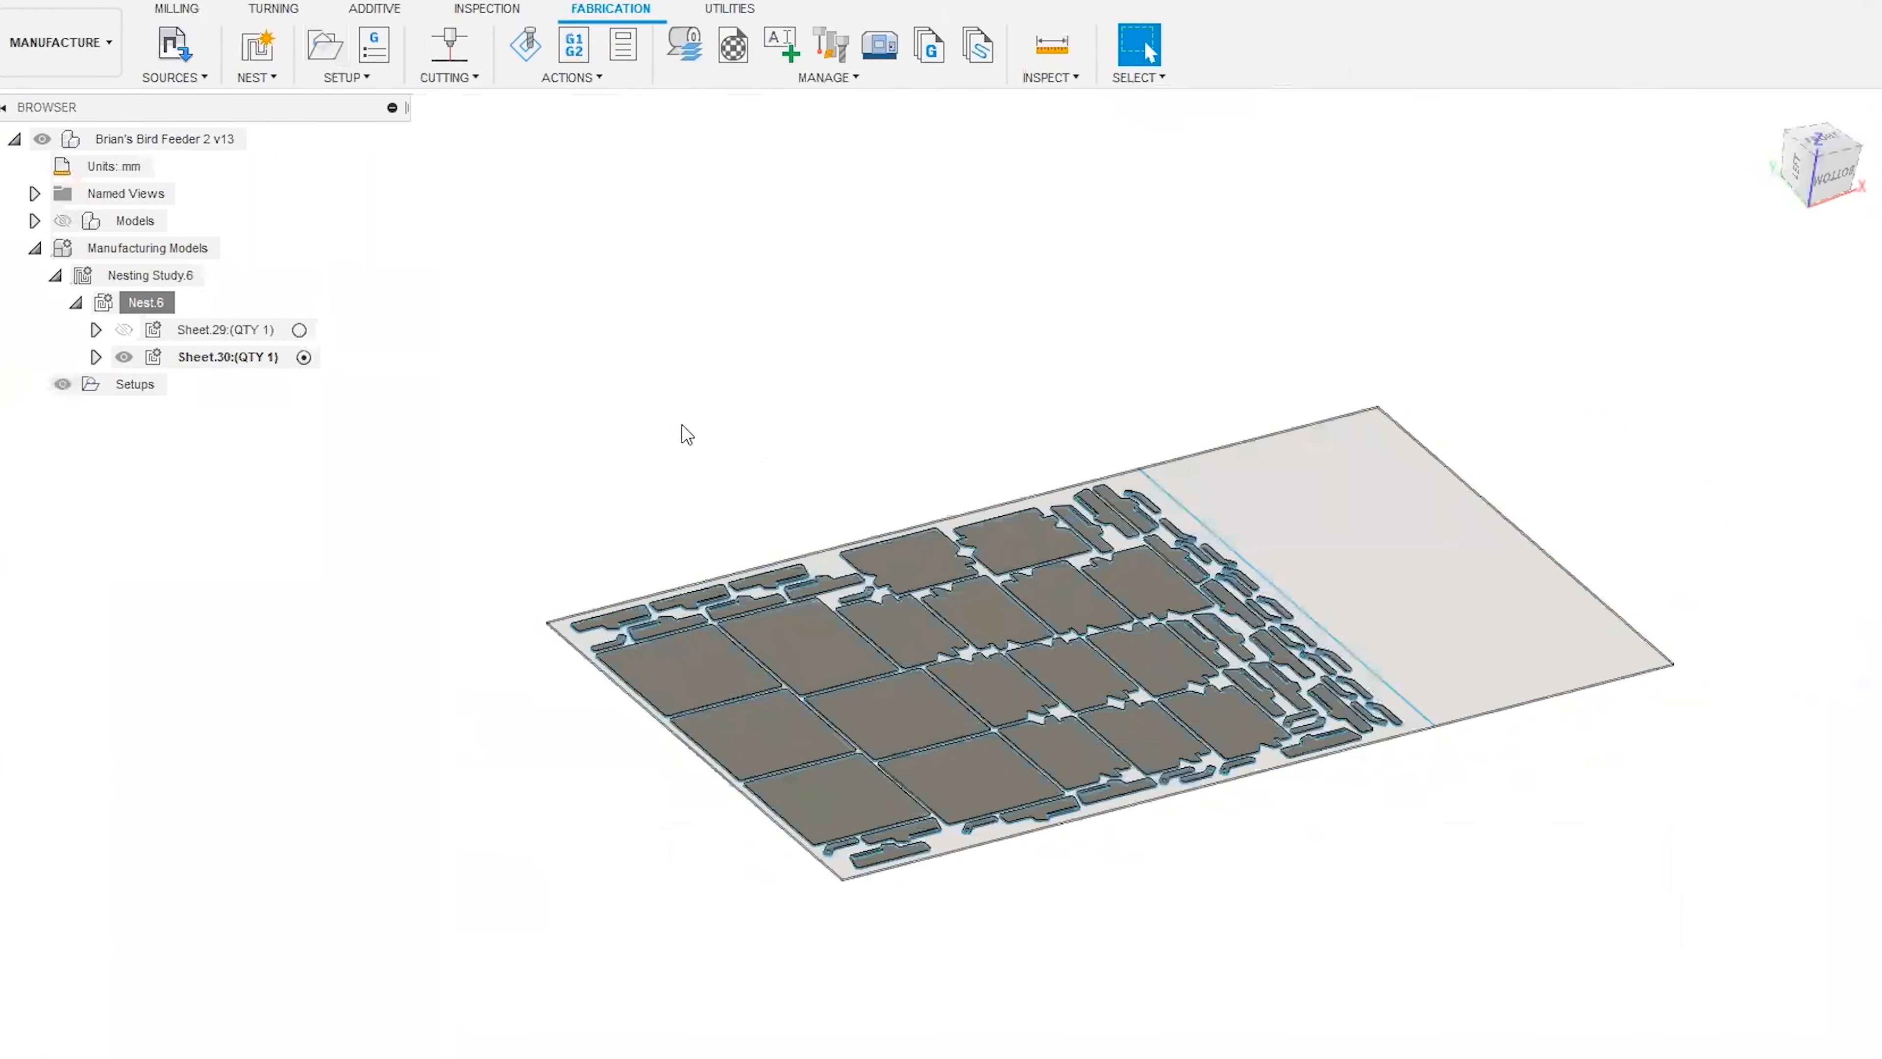
middle_click_drag(818, 450, 728, 490)
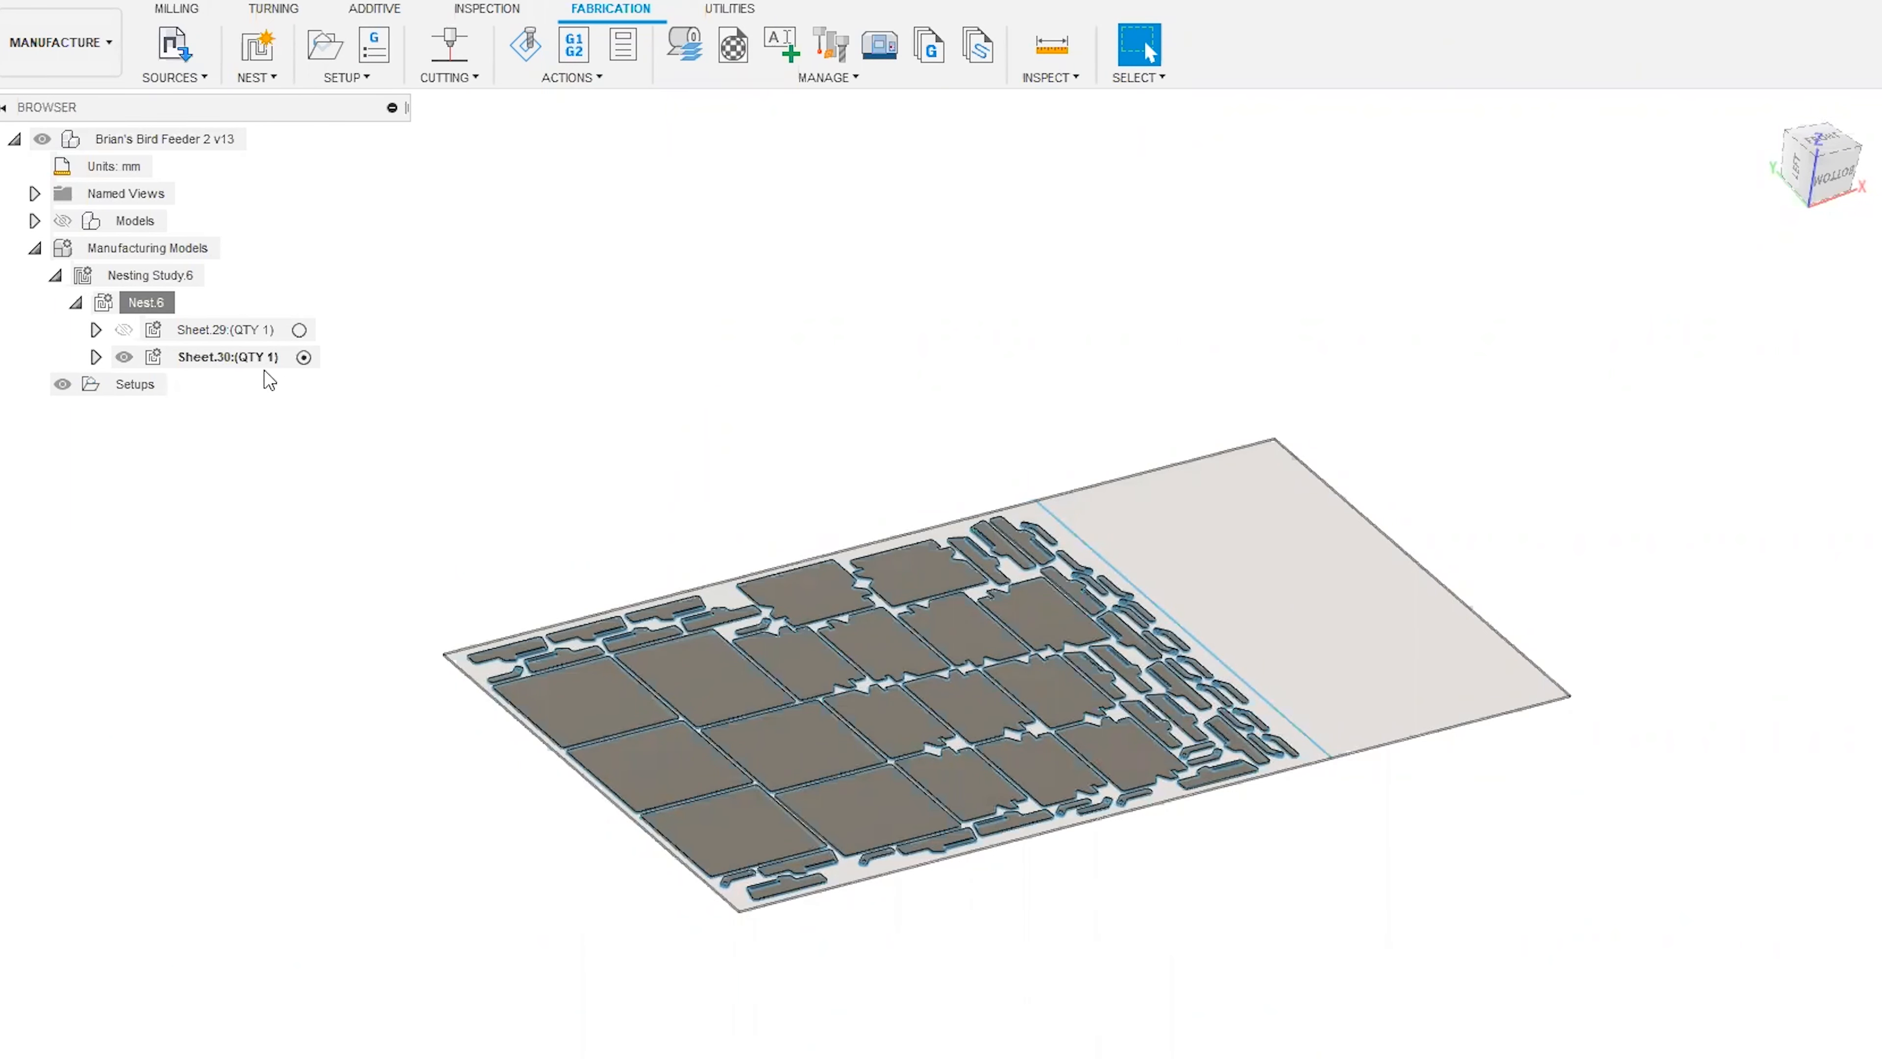
Start exporting Sheet.30 as an AutoCAD DXF file named Sheet.30 (1).dxf, saved under This PC.
left_click(222, 357)
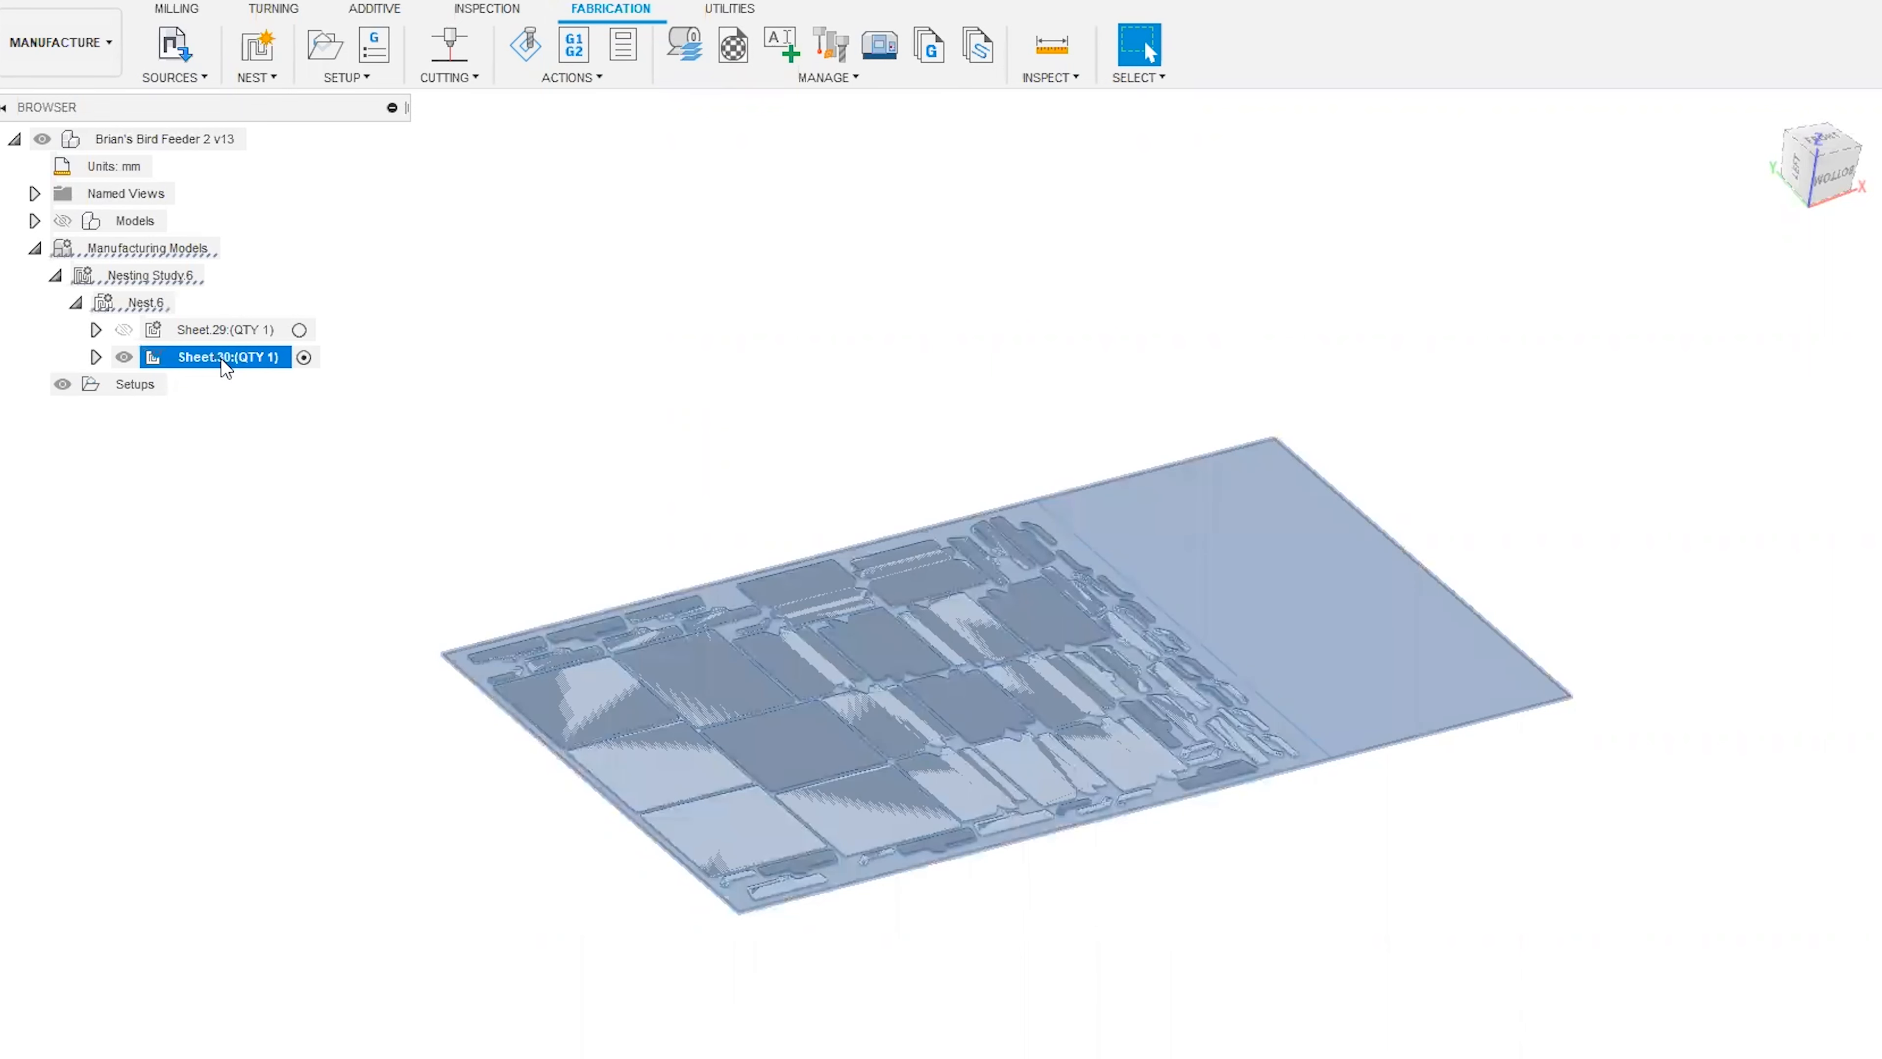
right_click(241, 357)
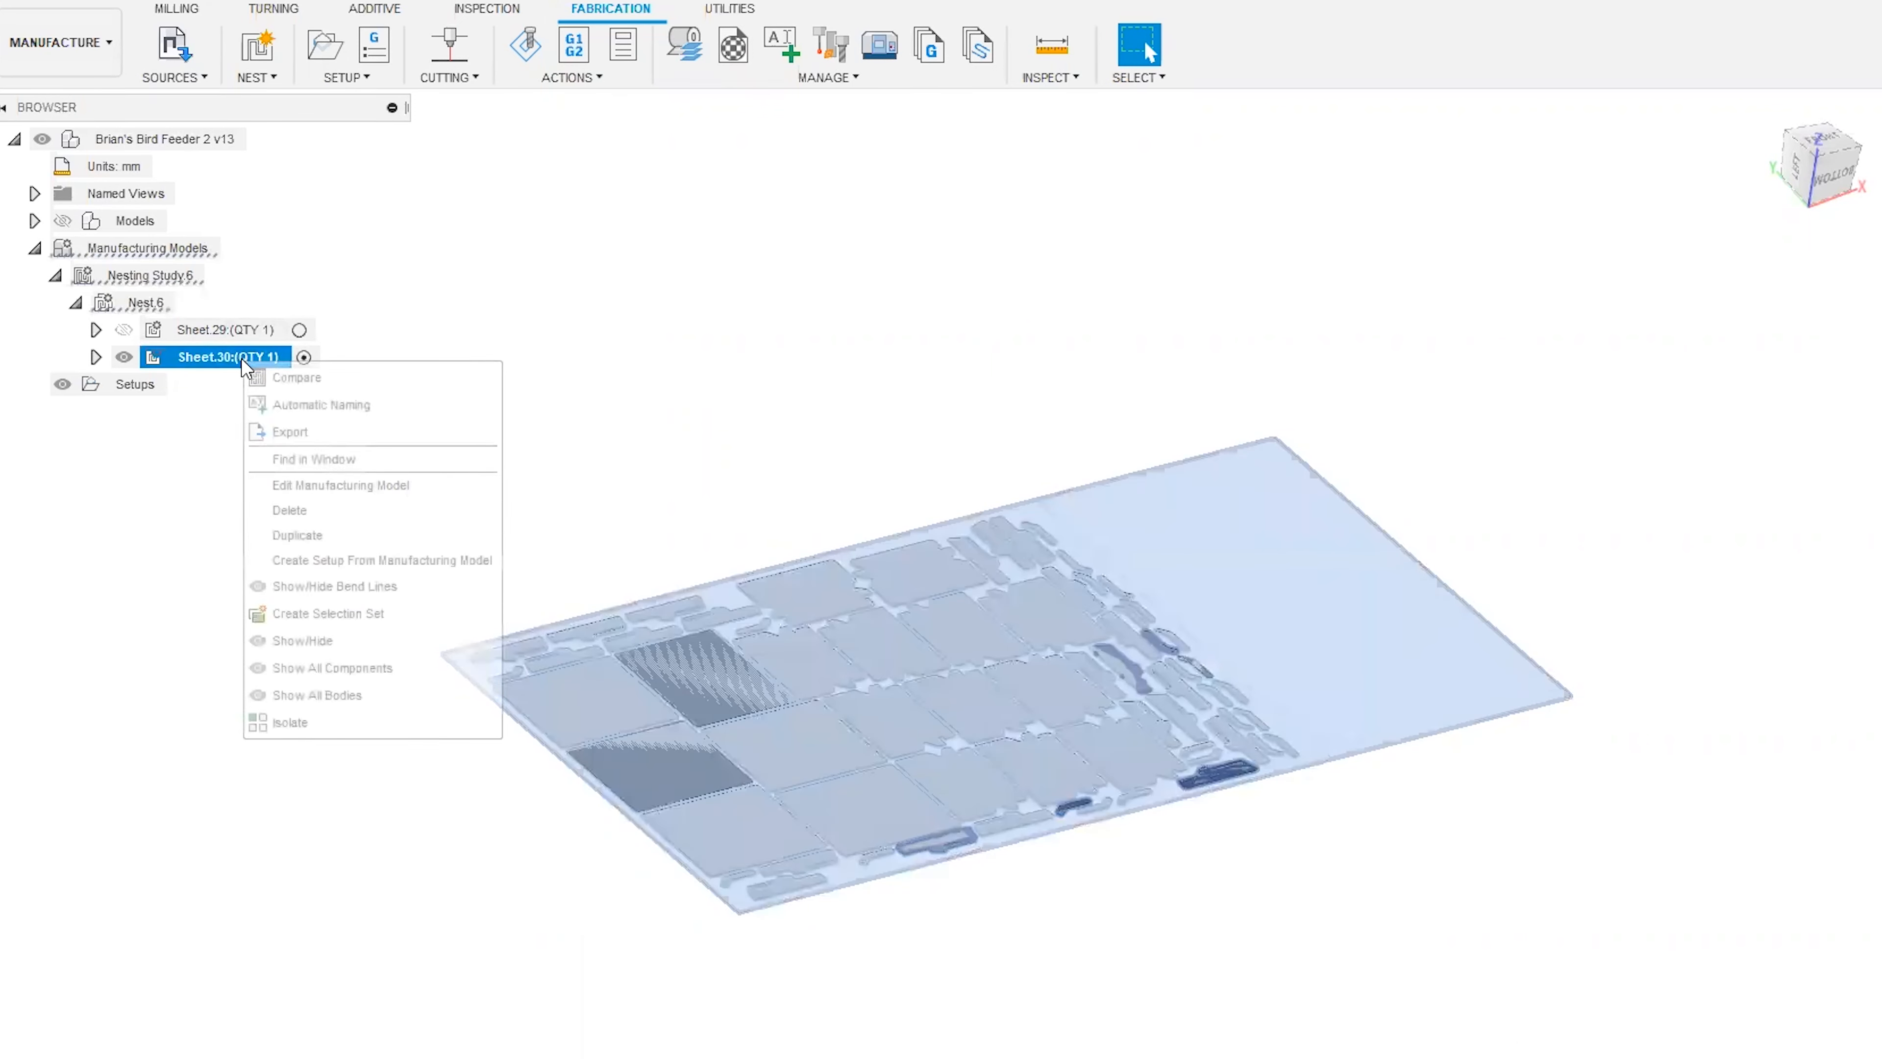
left_click(309, 435)
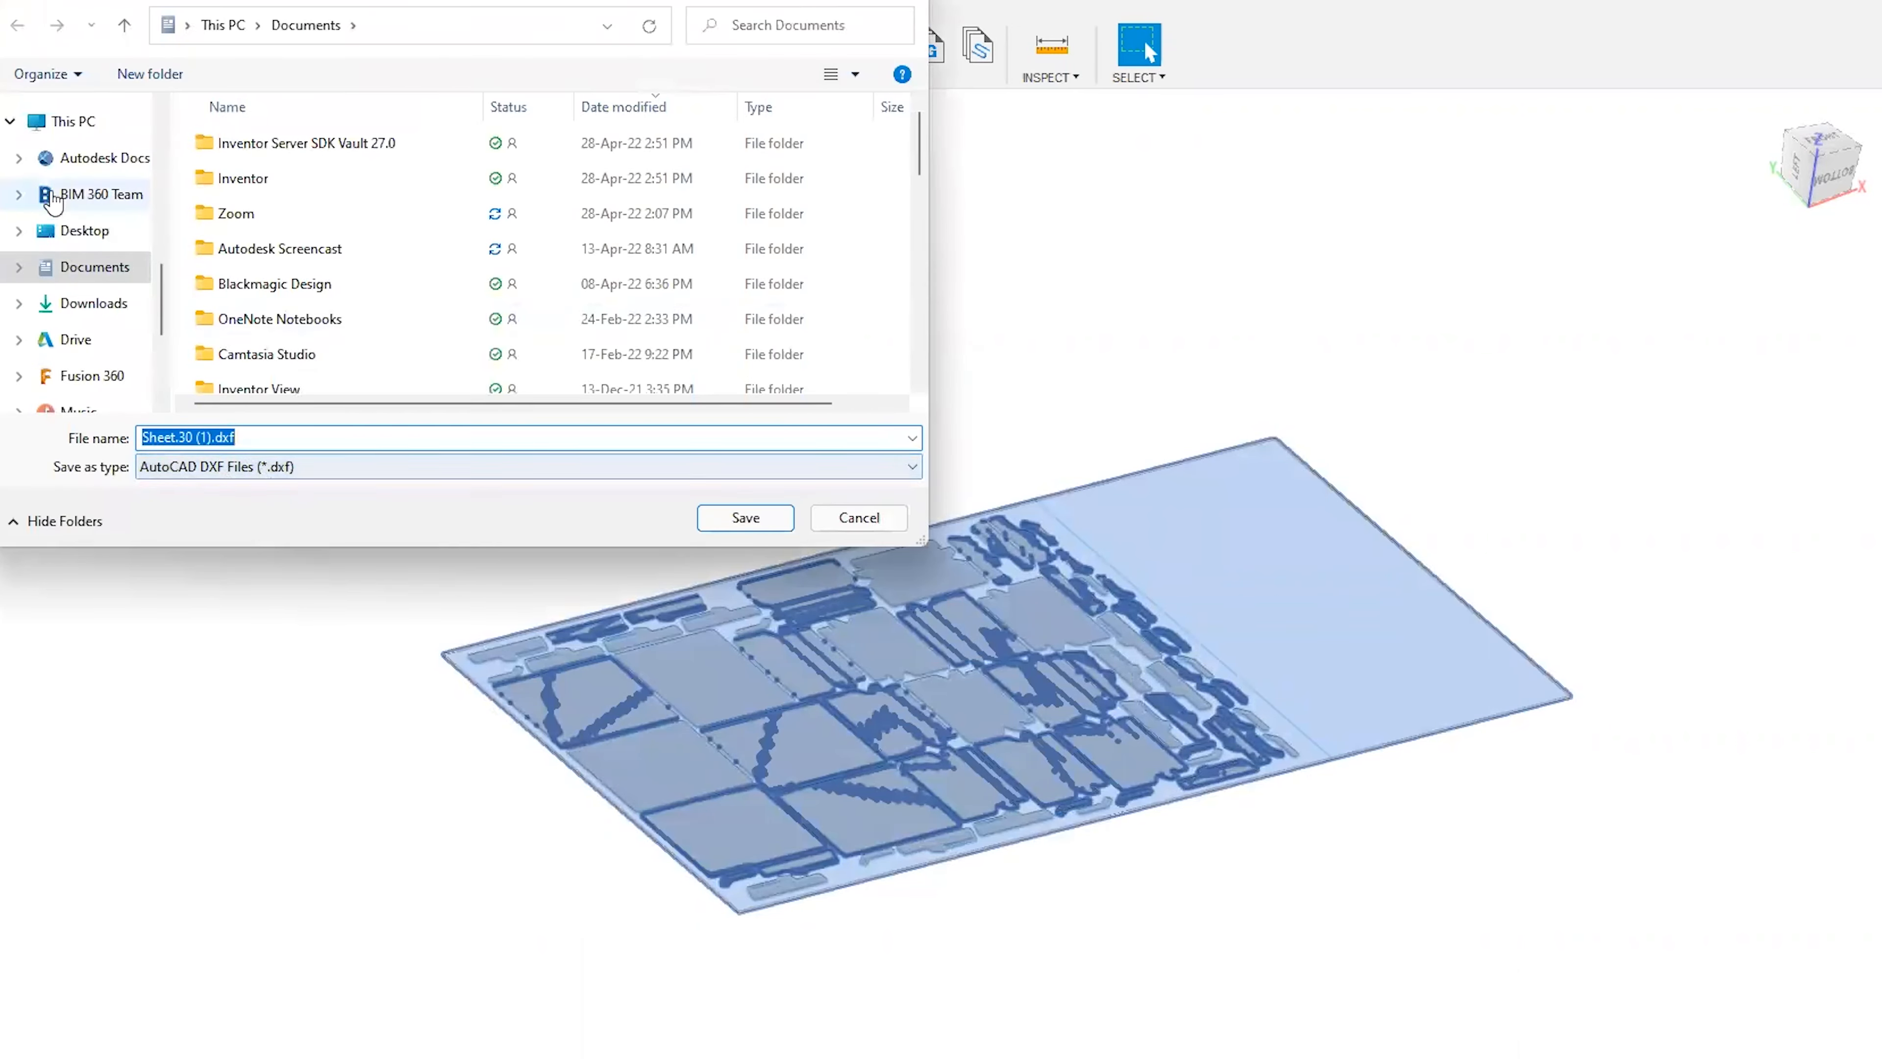
left_click(74, 122)
scroll(443, 282, "down", 3)
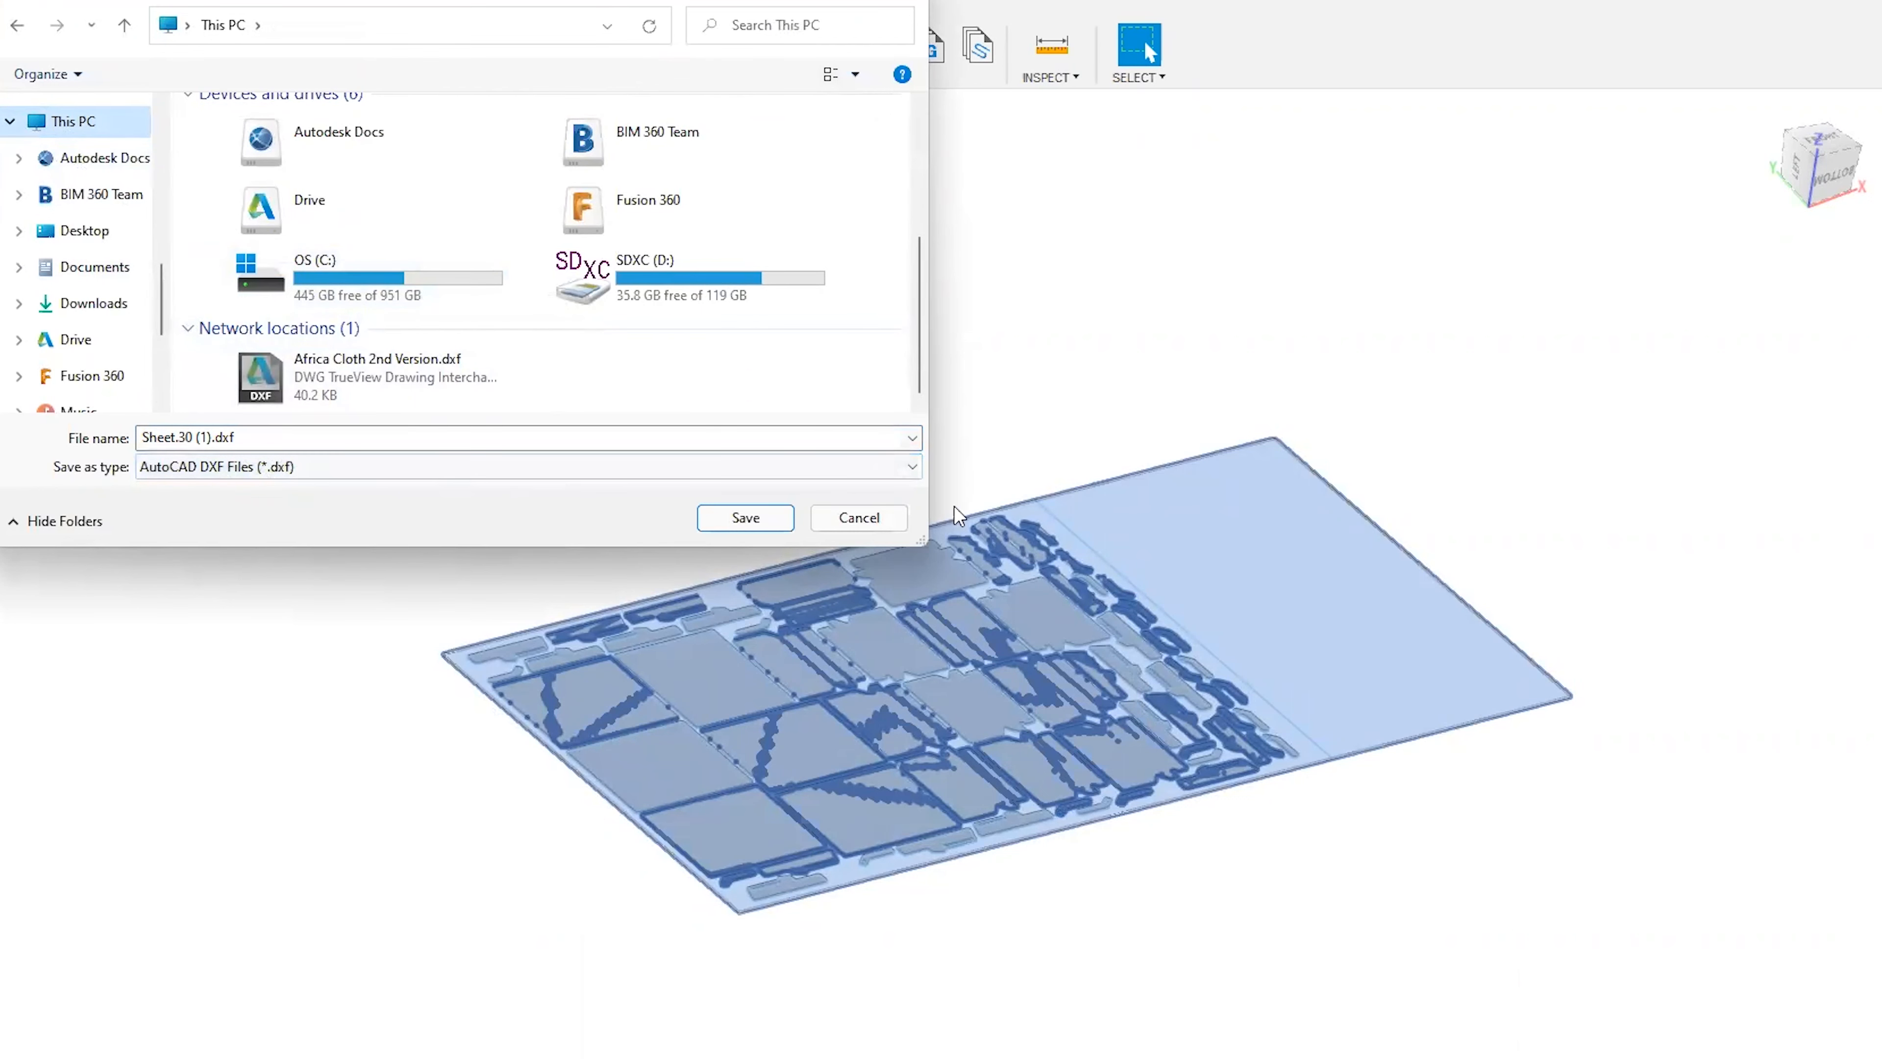
left_click(762, 518)
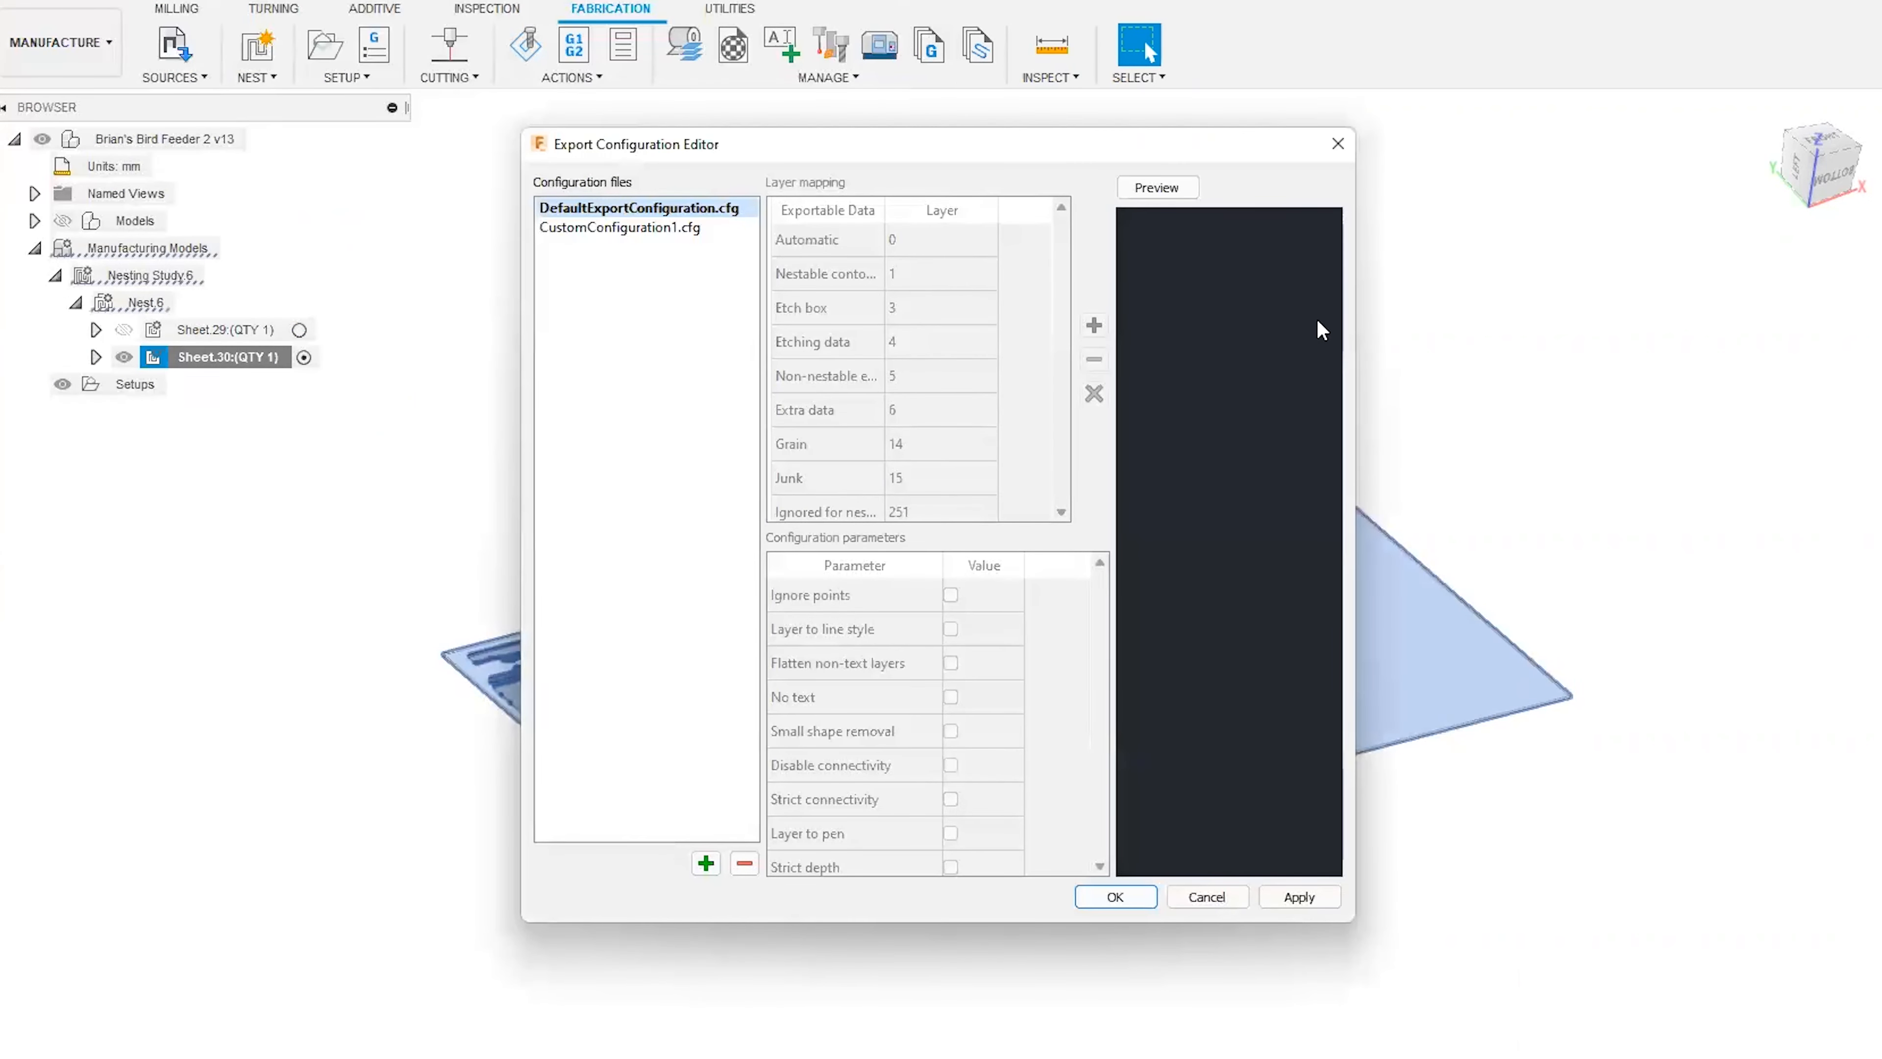
Preview the Sheet.30 layout with DefaultExportConfiguration.cfg in an enlarged Export Configuration Editor, and apply it to complete the export.
left_click_drag(1209, 137, 948, 46)
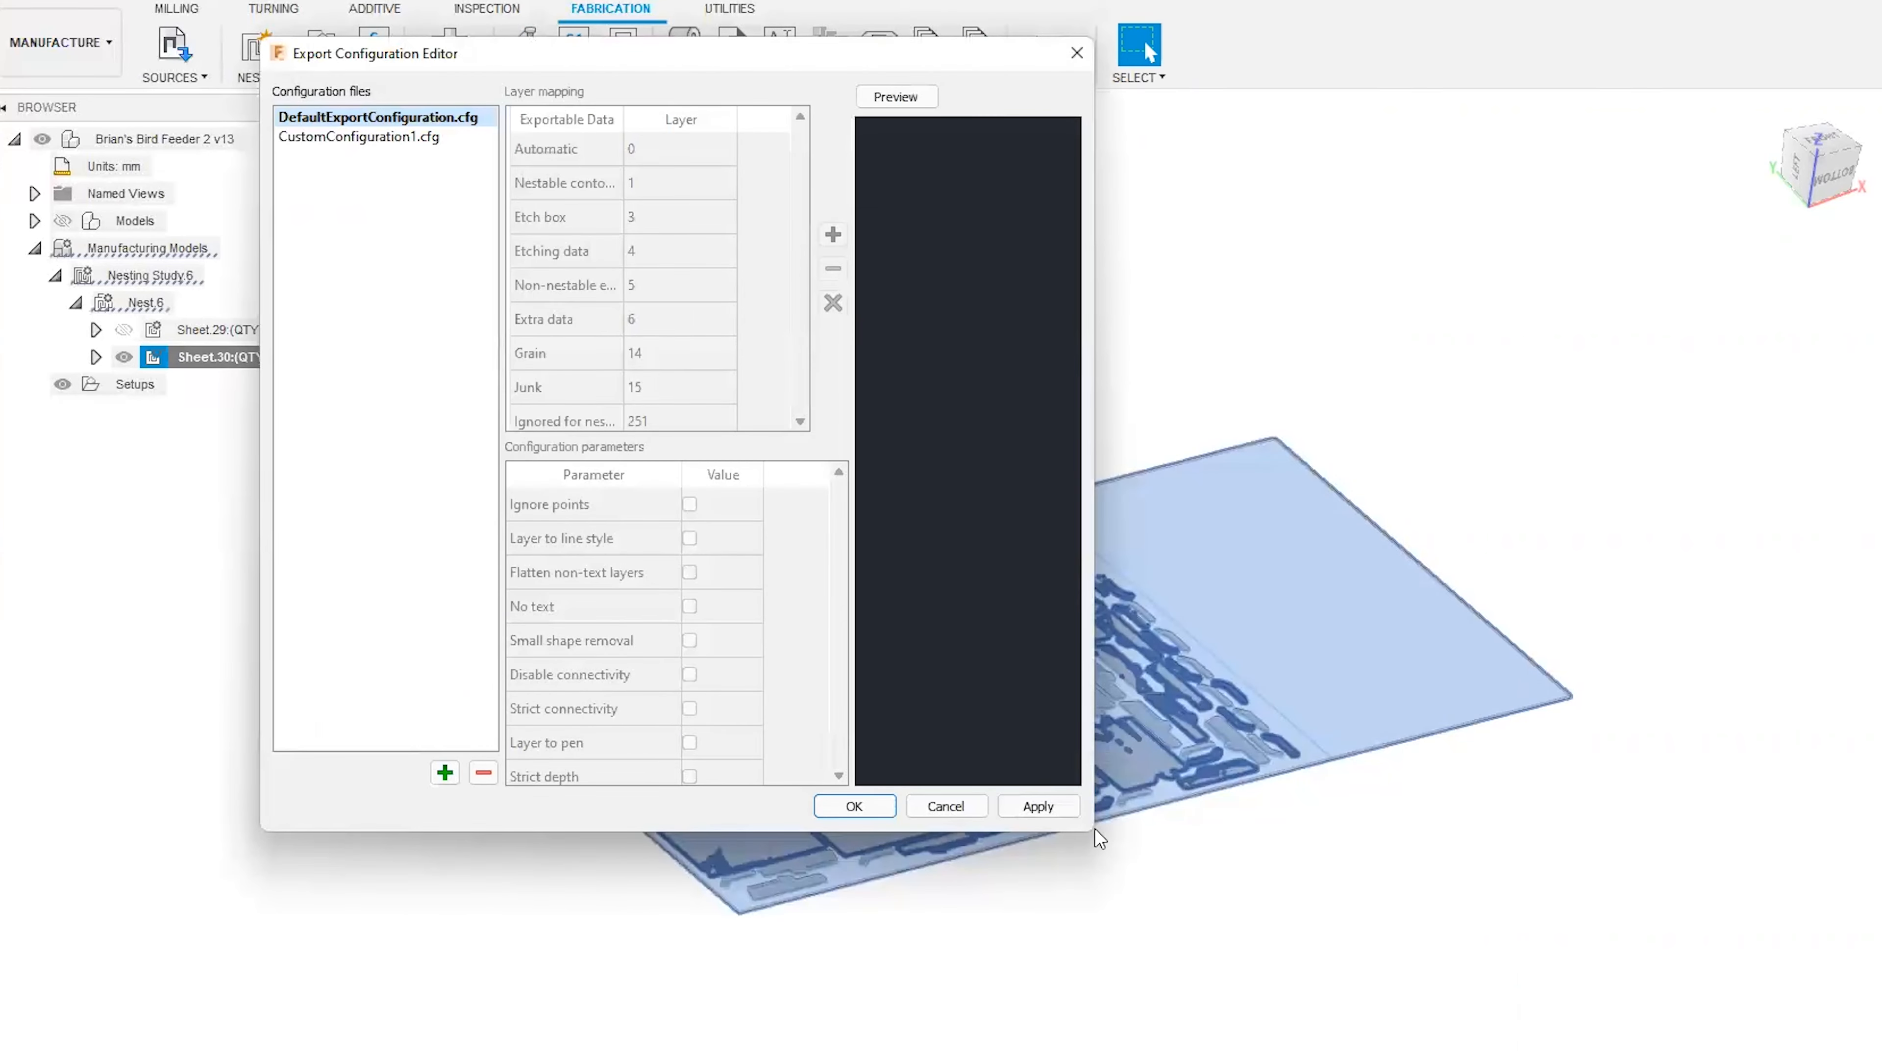
left_click_drag(1083, 835, 1548, 985)
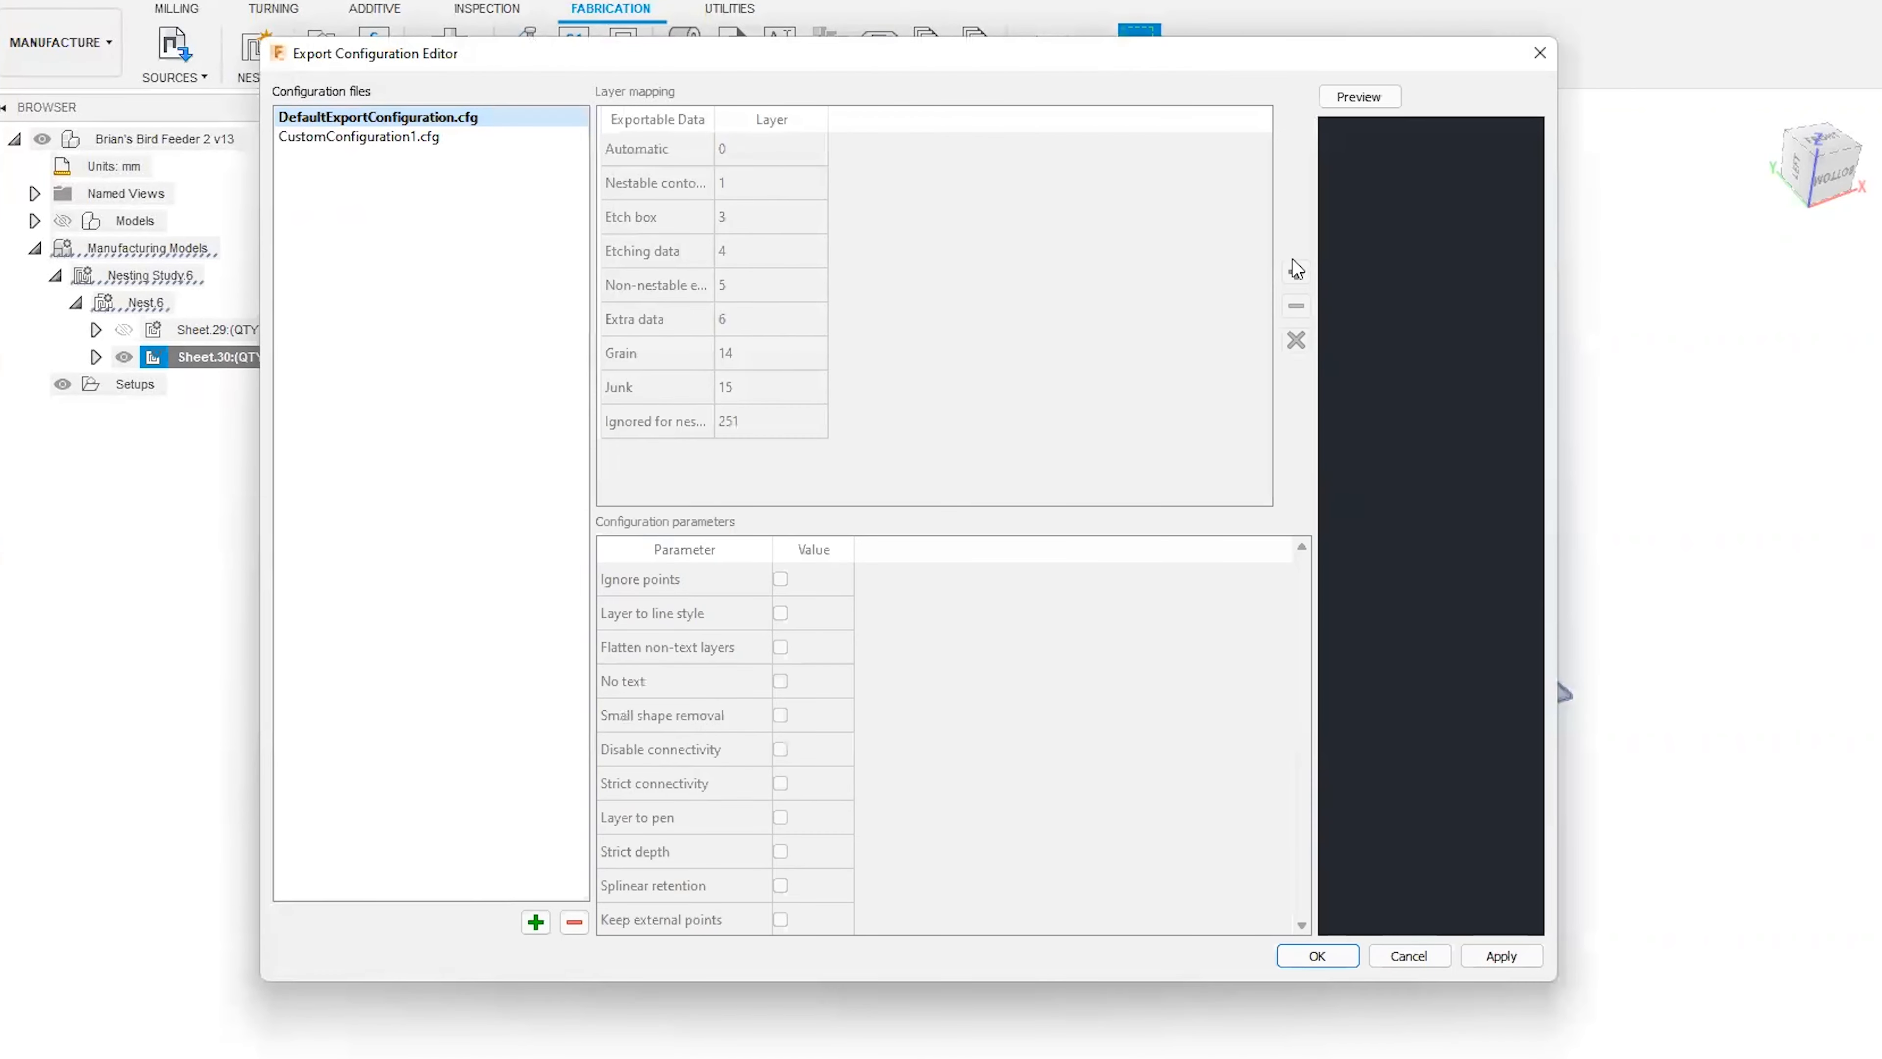
left_click(935, 100)
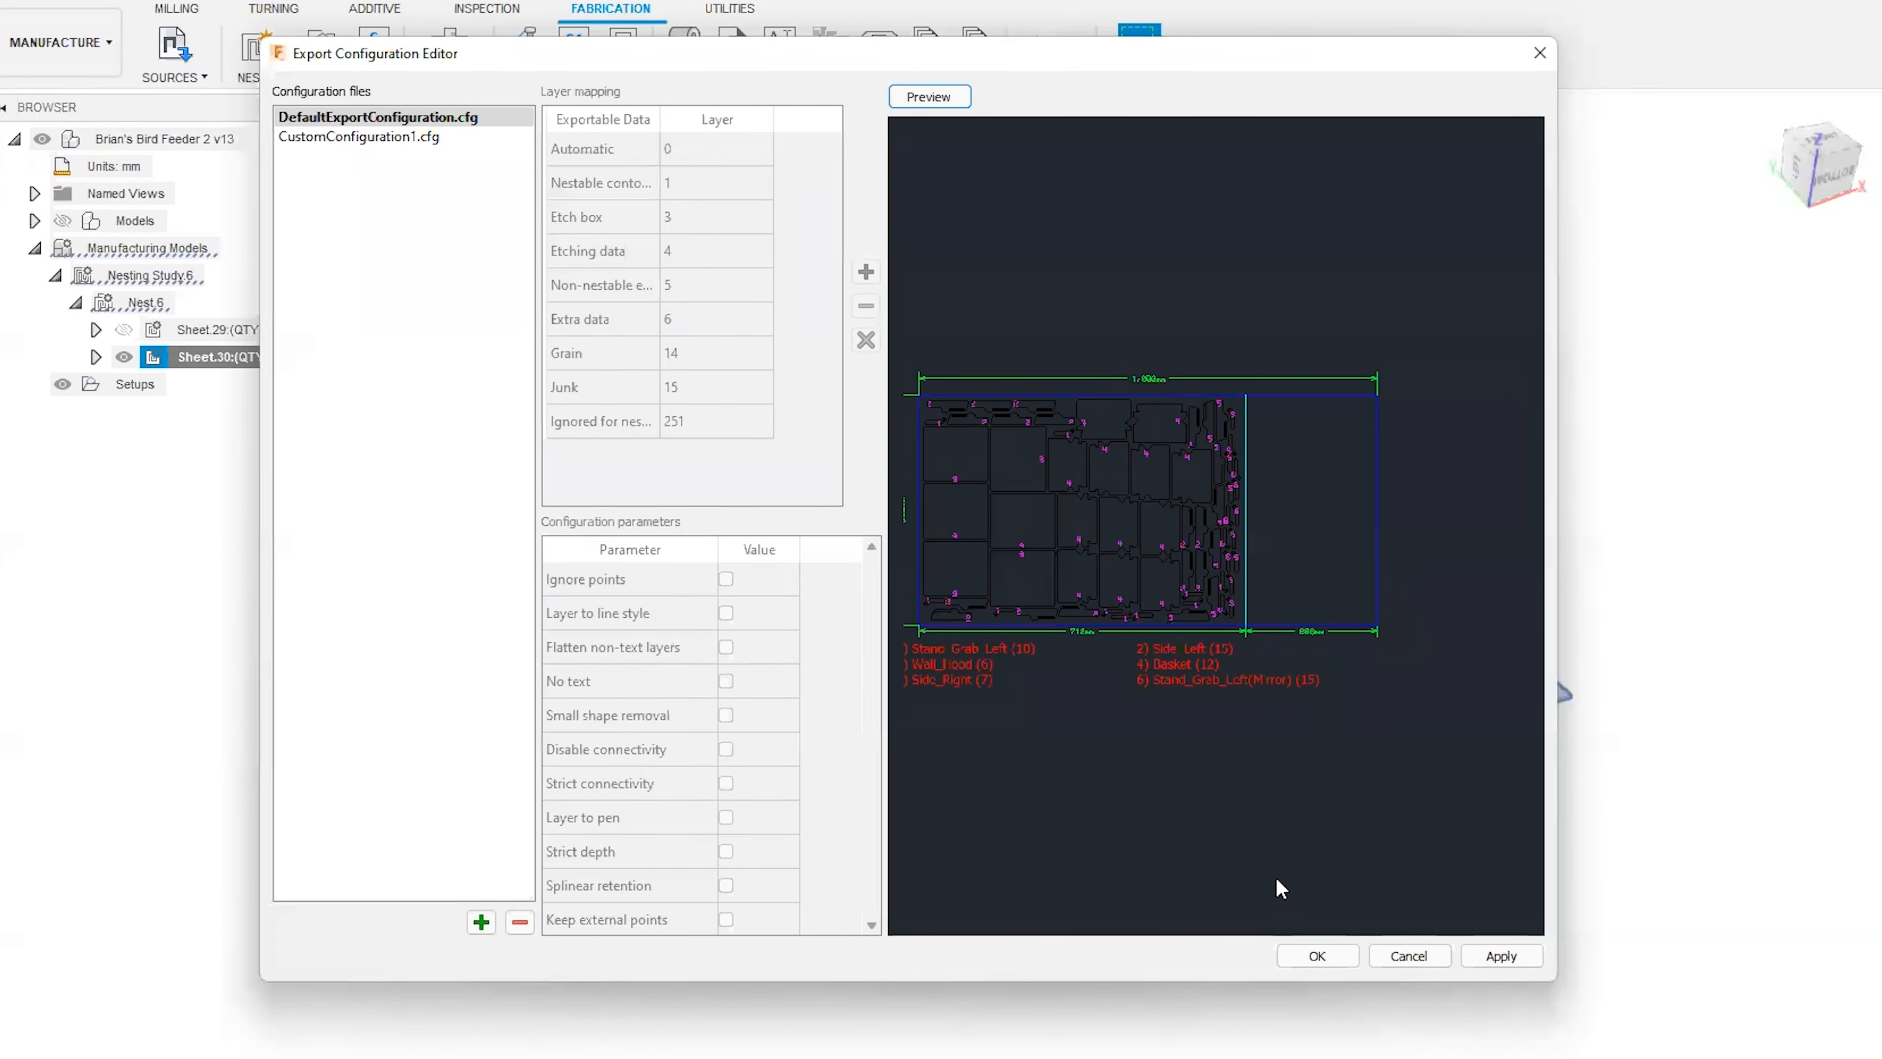
left_click(1477, 962)
left_click(1334, 961)
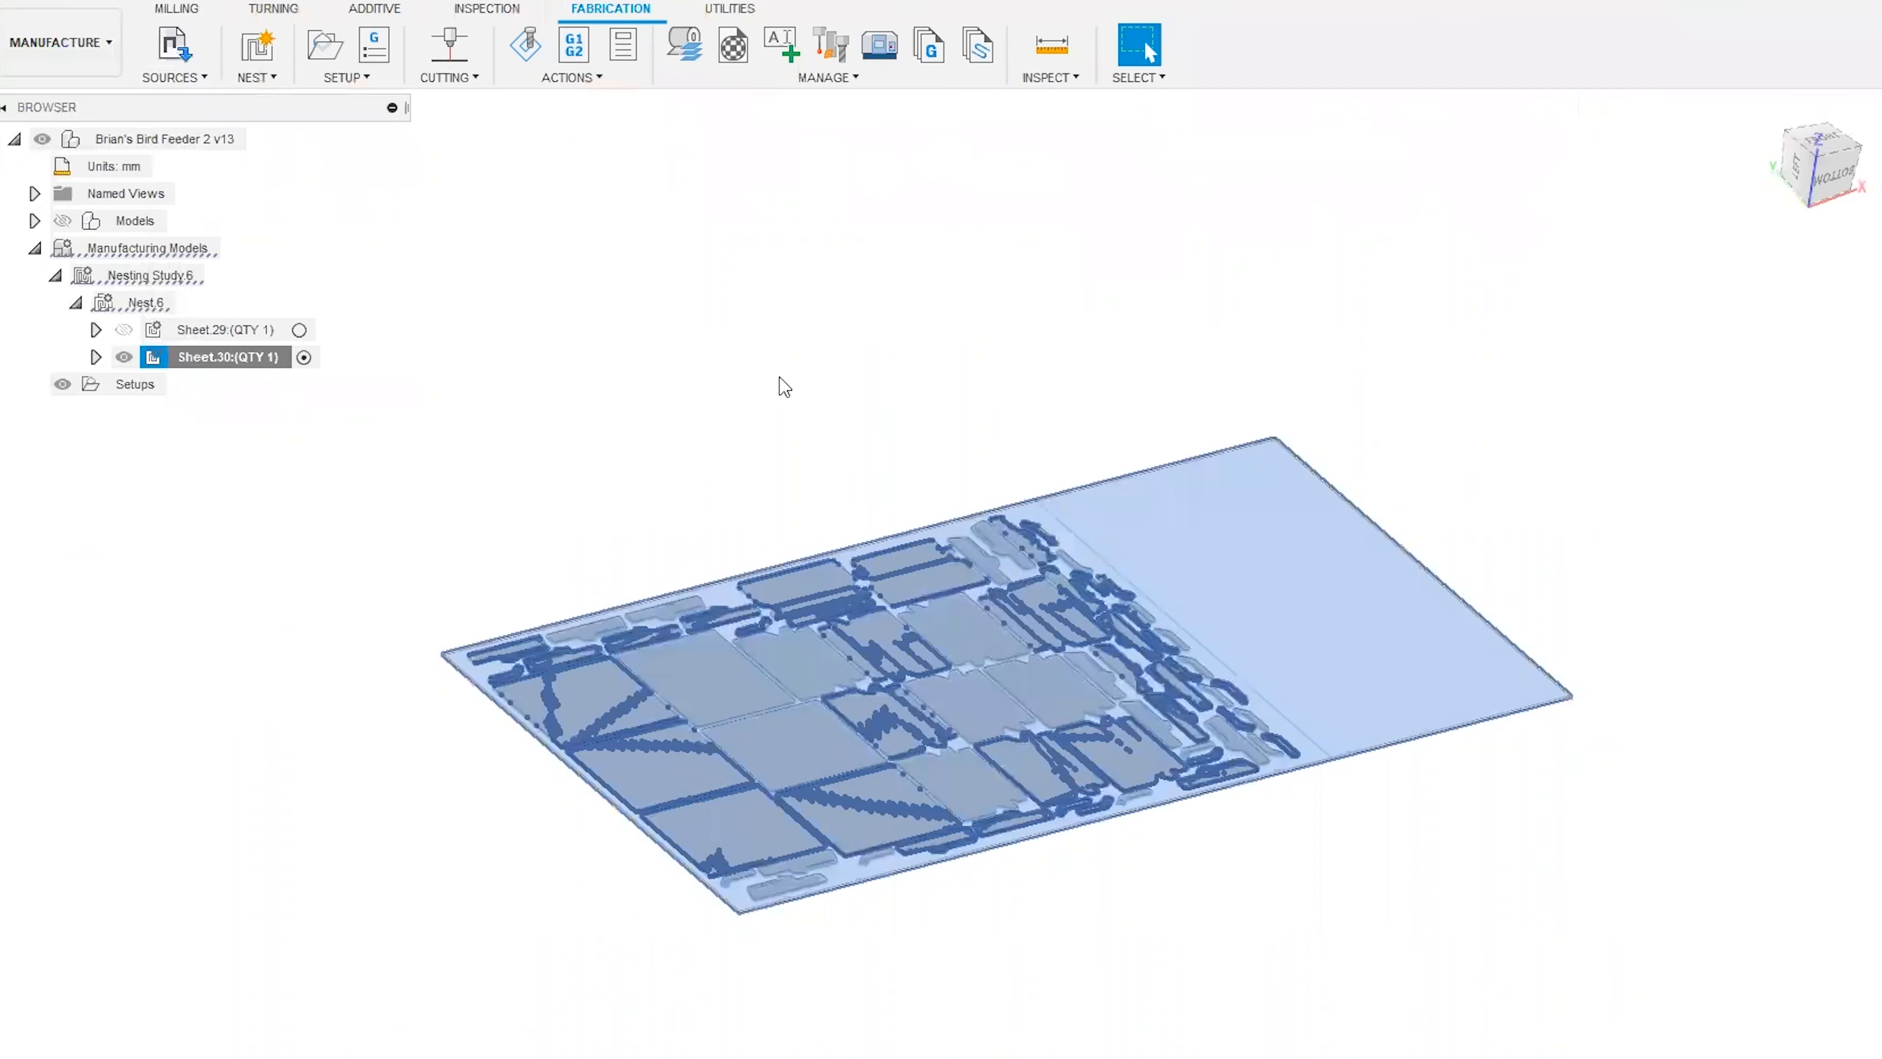
Check the save location of Sheet.30 (1).dxf through another Sheet.30 export, declining to replace the file and cancelling.
right_click(202, 361)
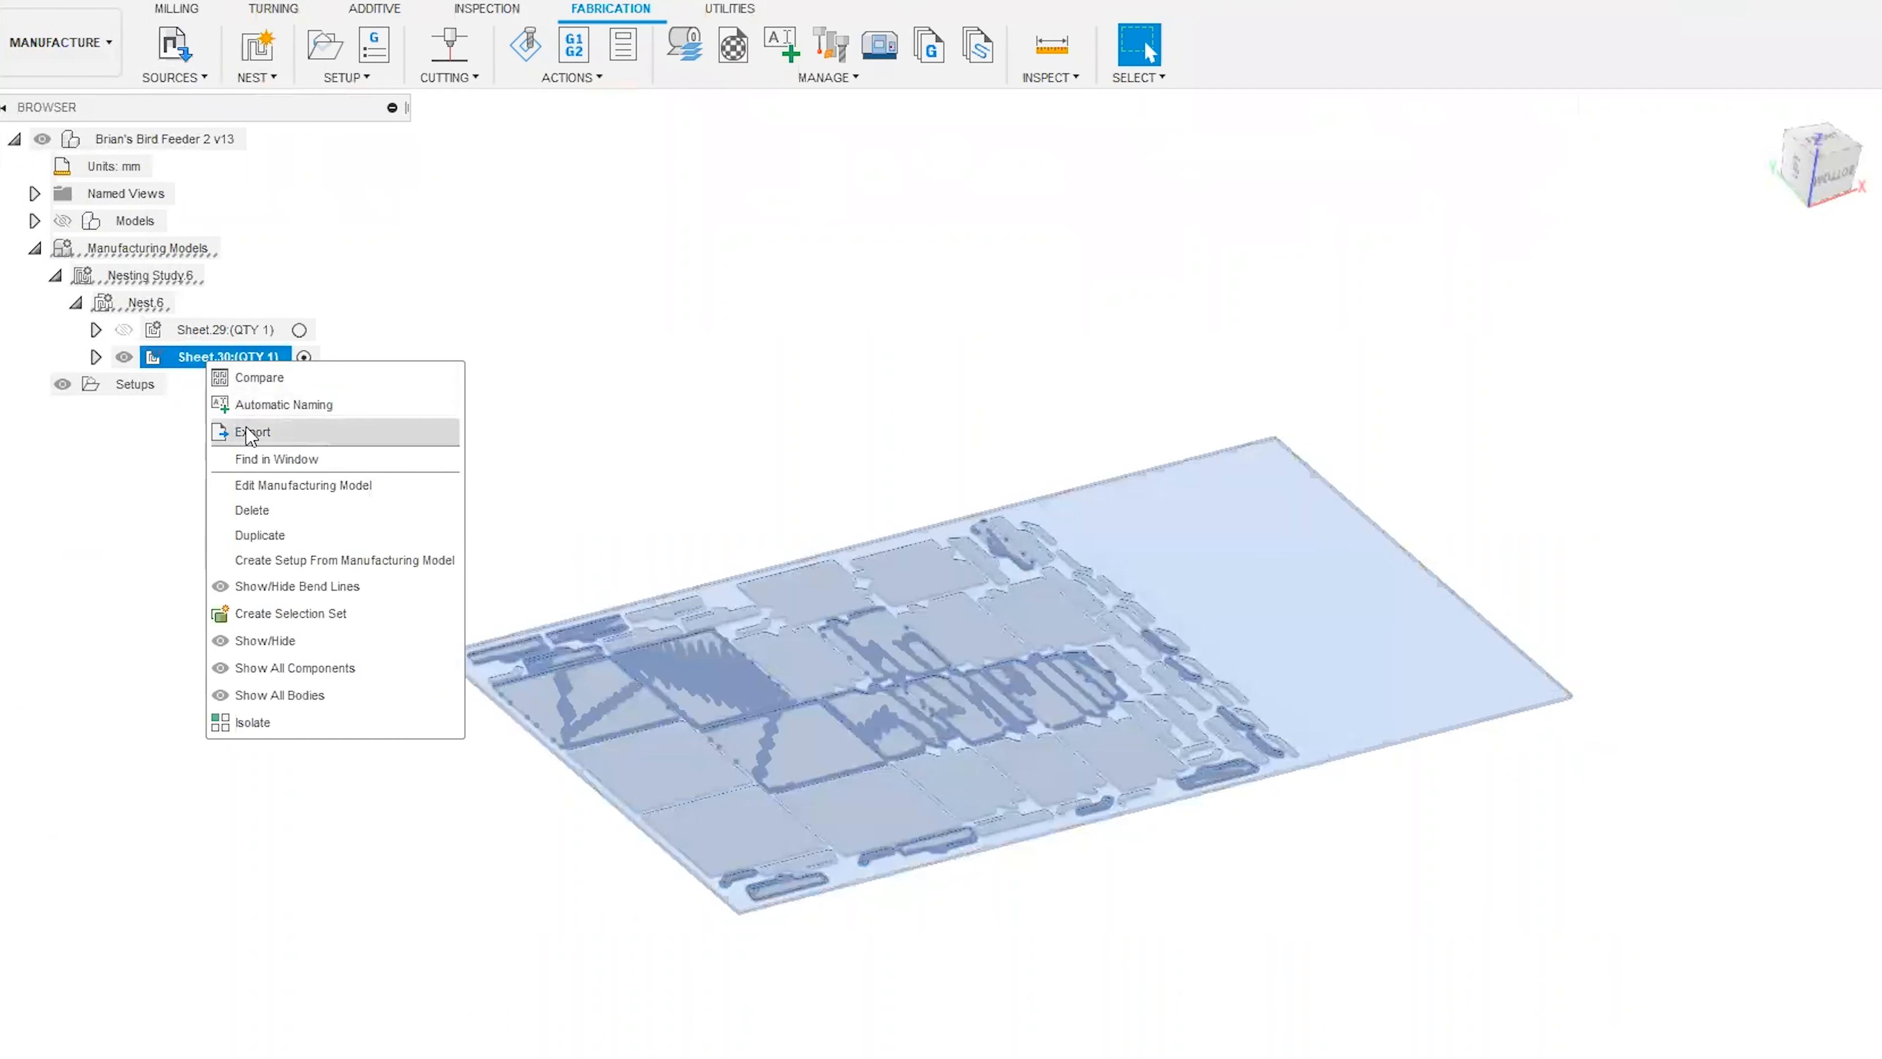
left_click(260, 451)
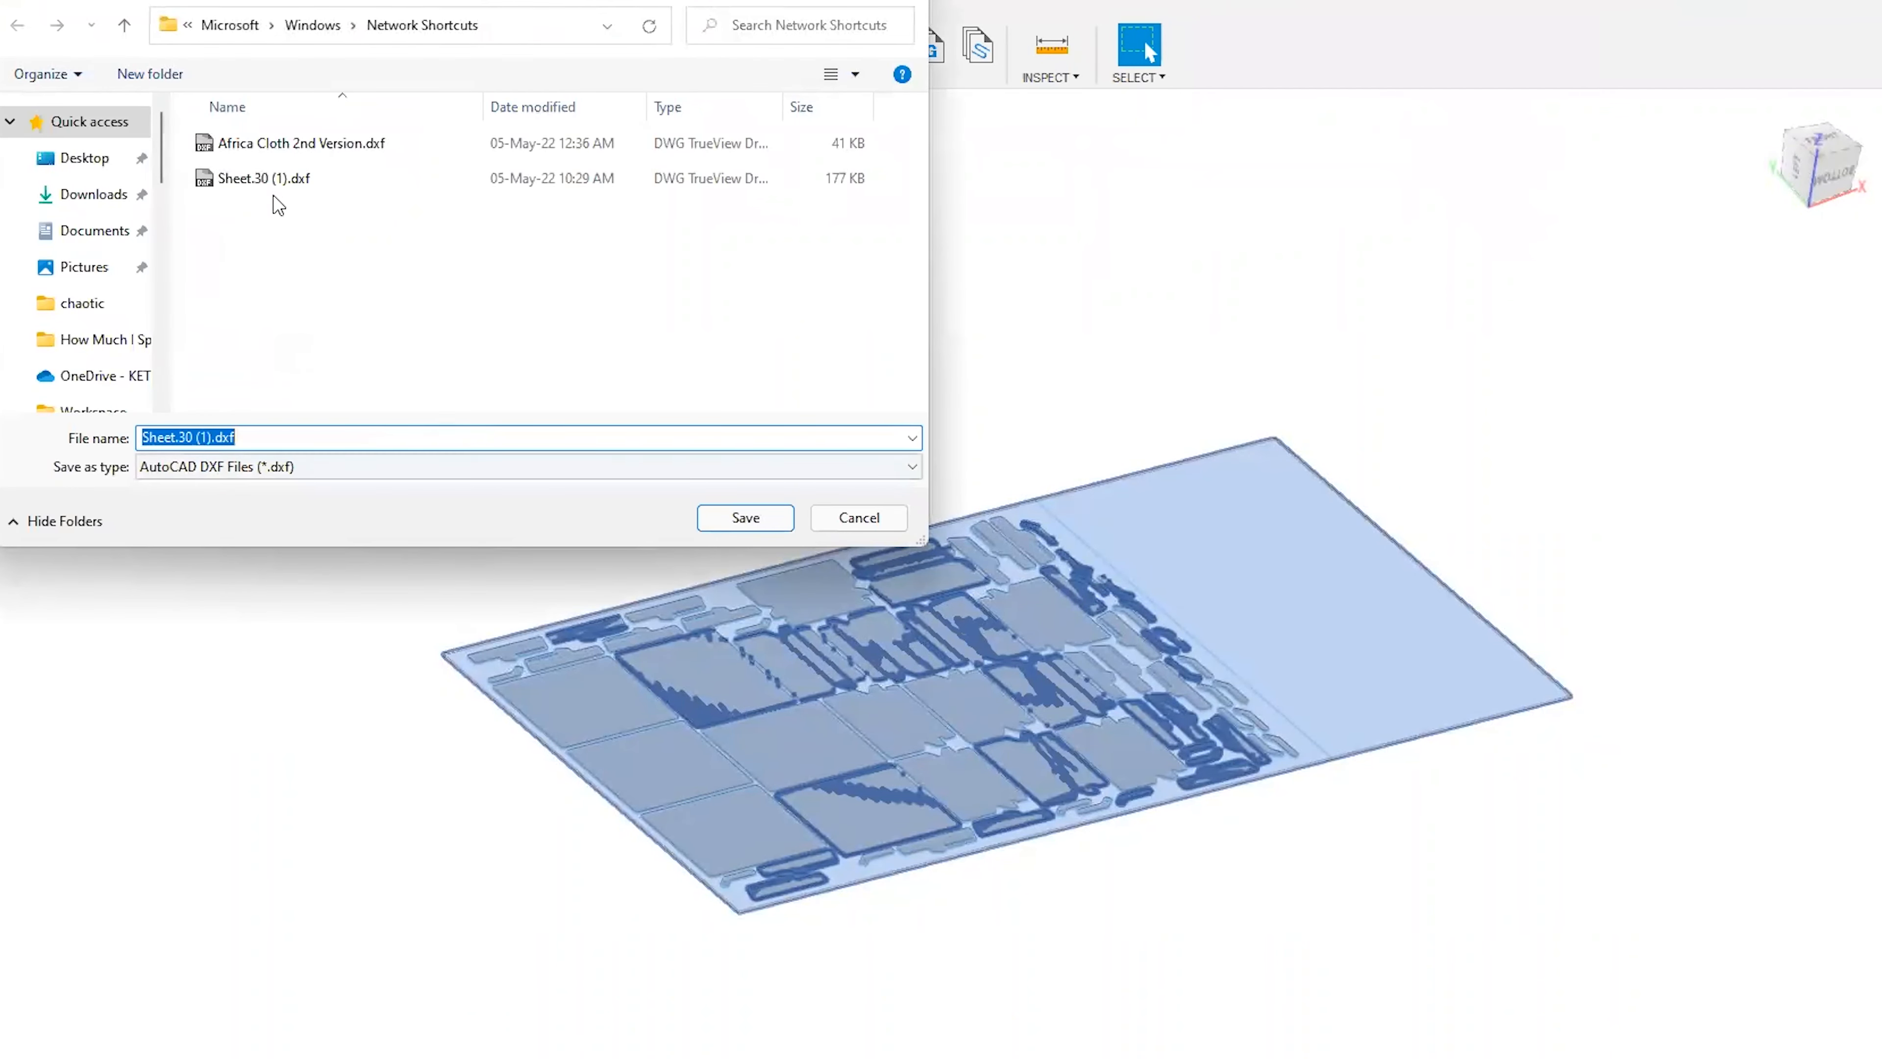
double_click(275, 179)
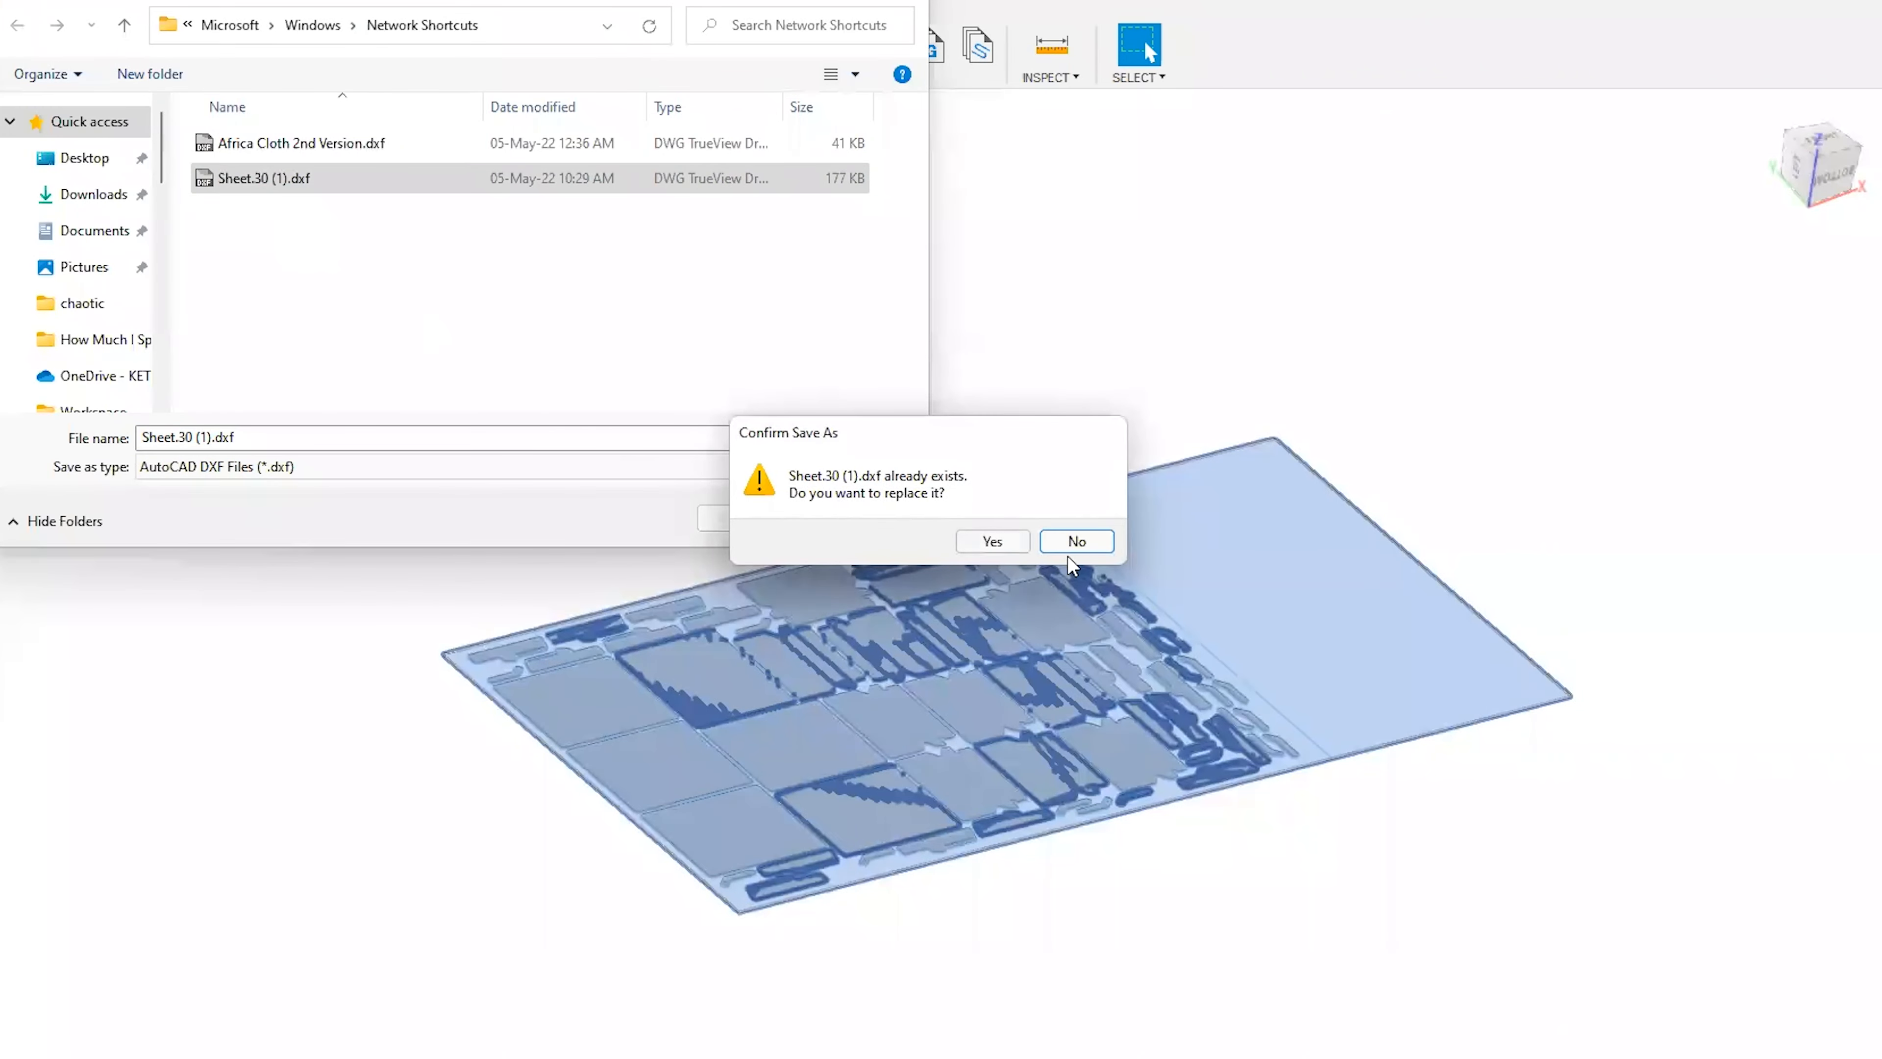
left_click(1076, 542)
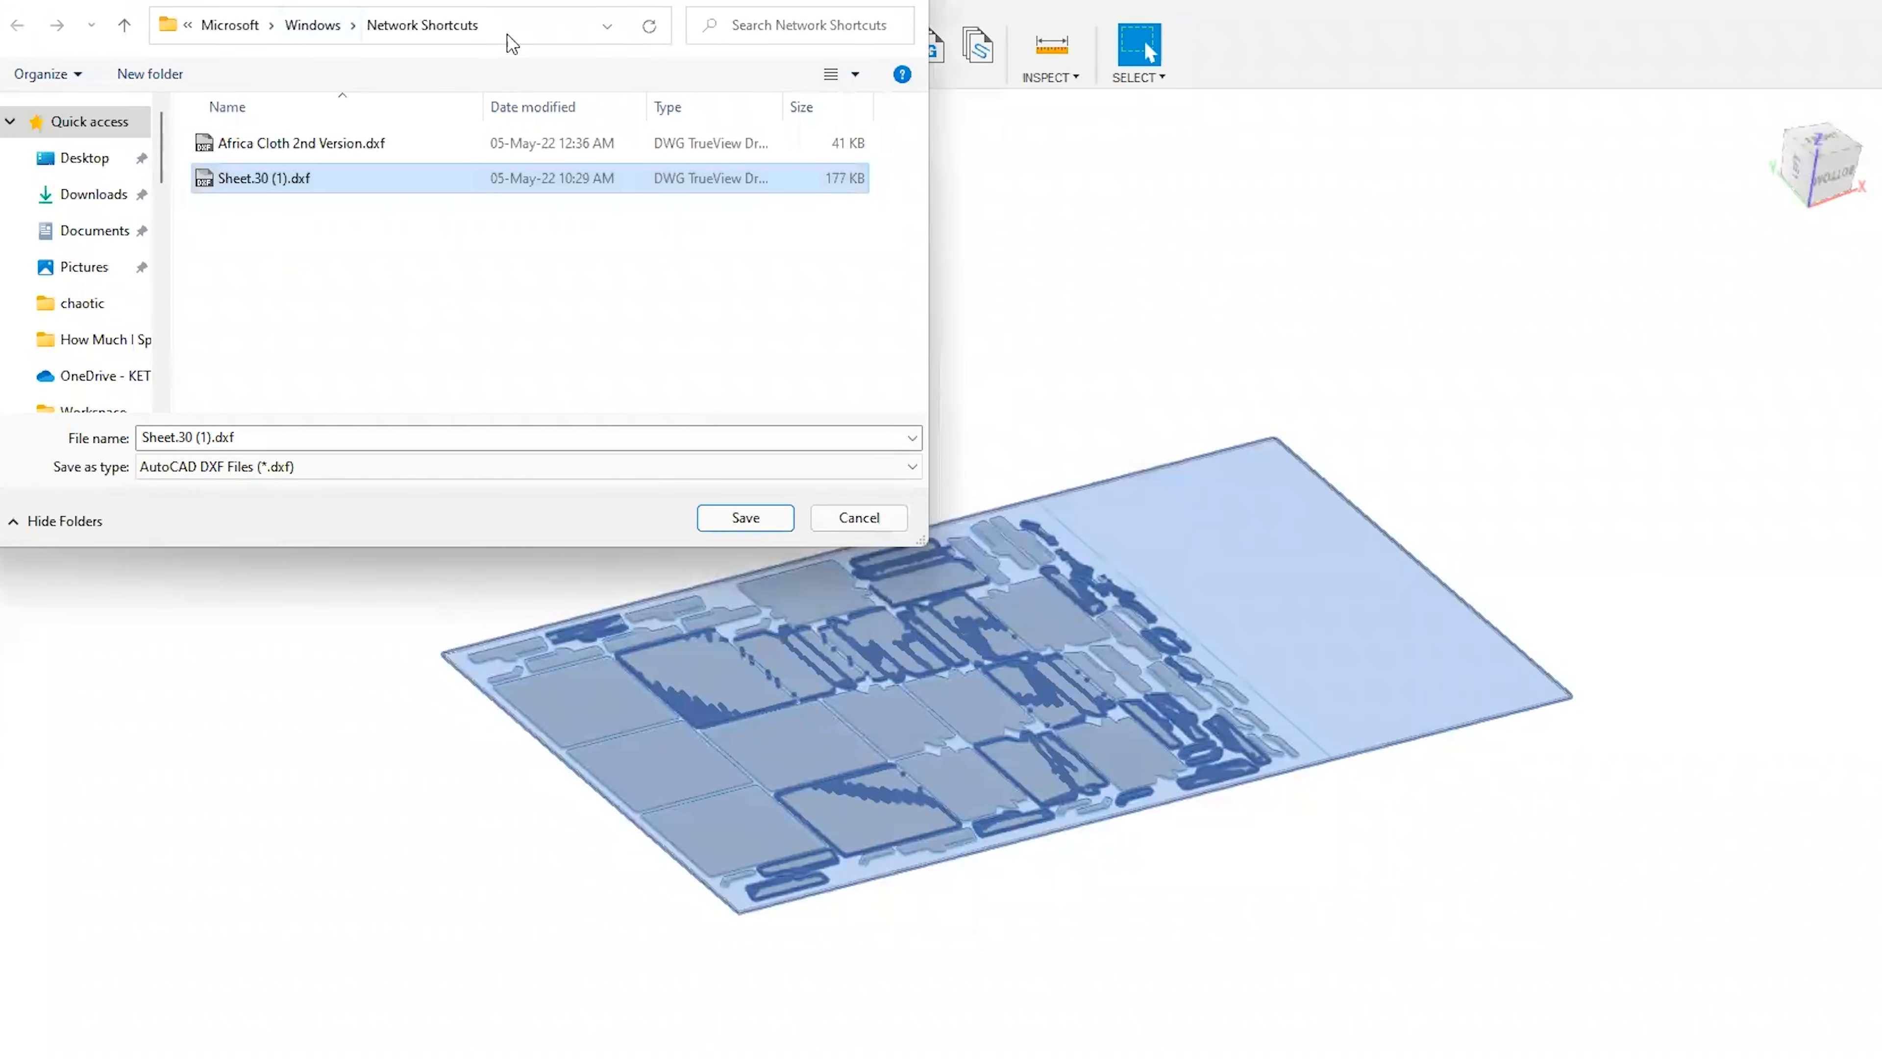
left_click(856, 515)
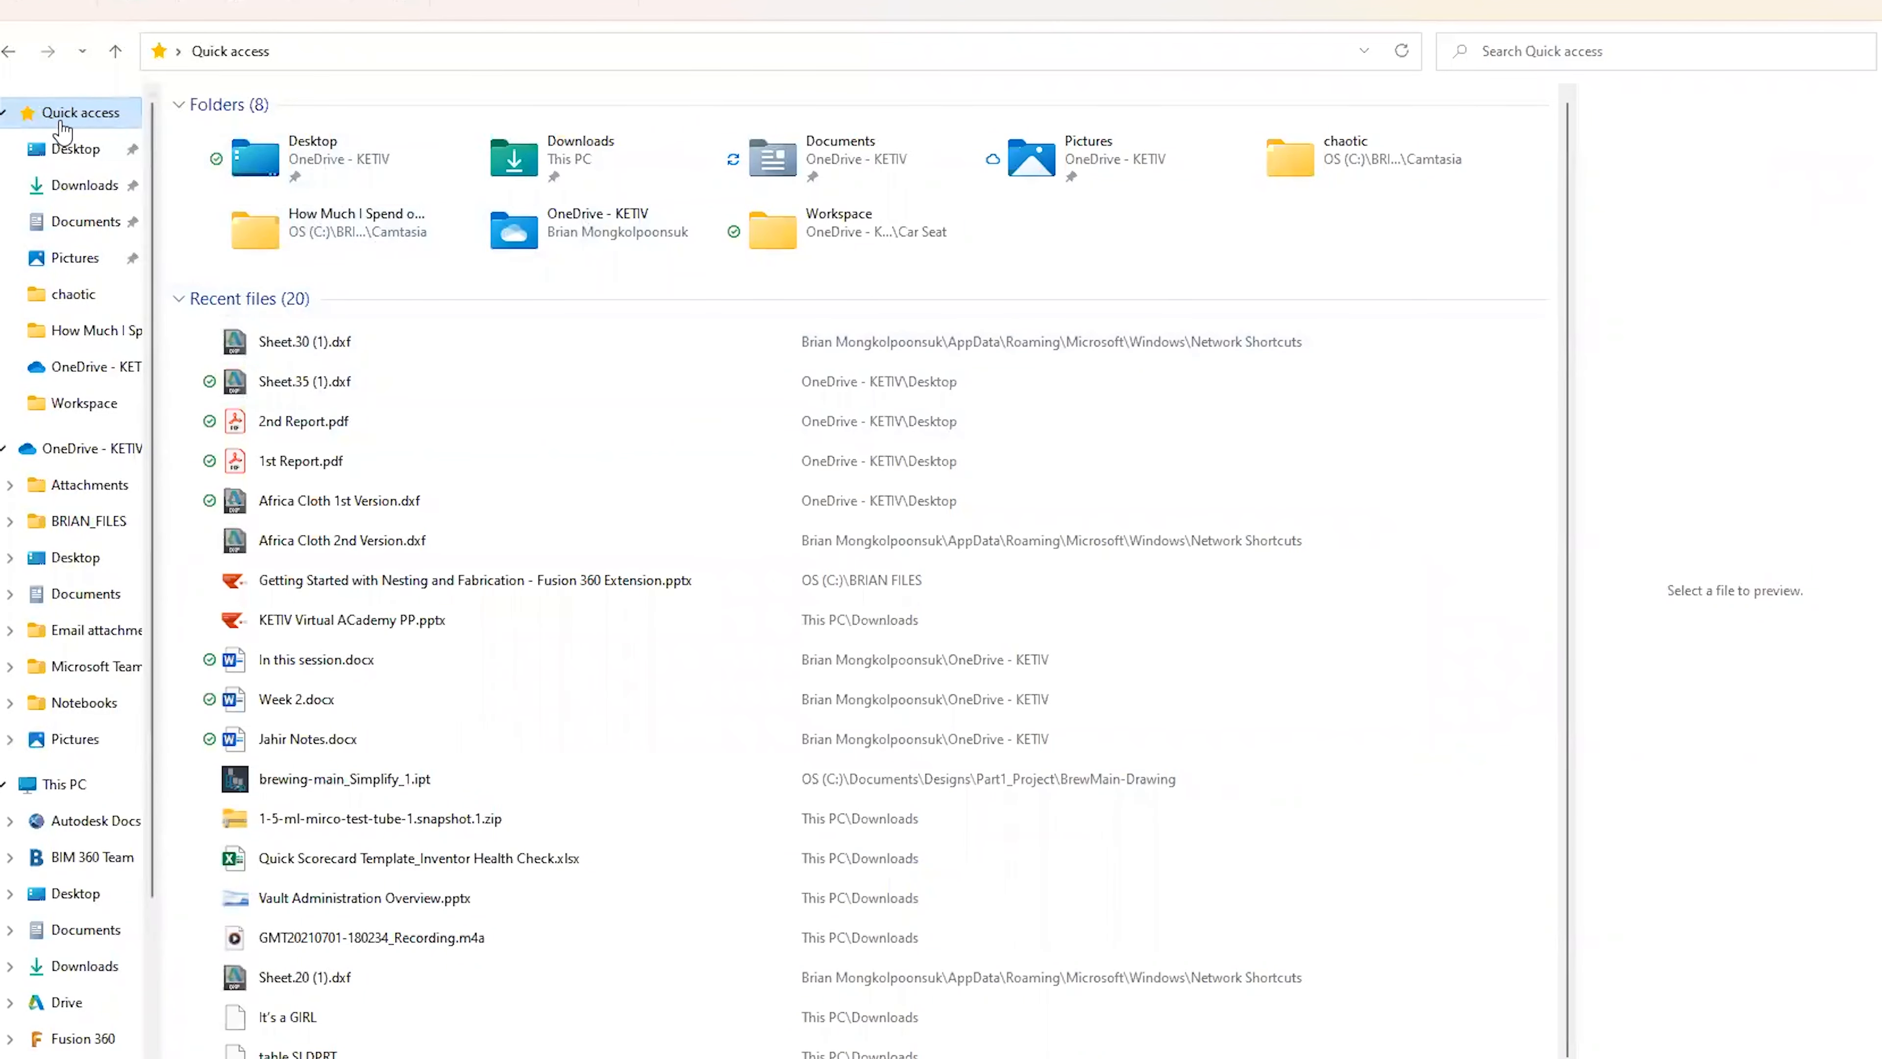
Open Sheet.30 (1).dxf from File Explorer's recent files in DWG TrueView and examine the nested layout from the top.
double_click(371, 345)
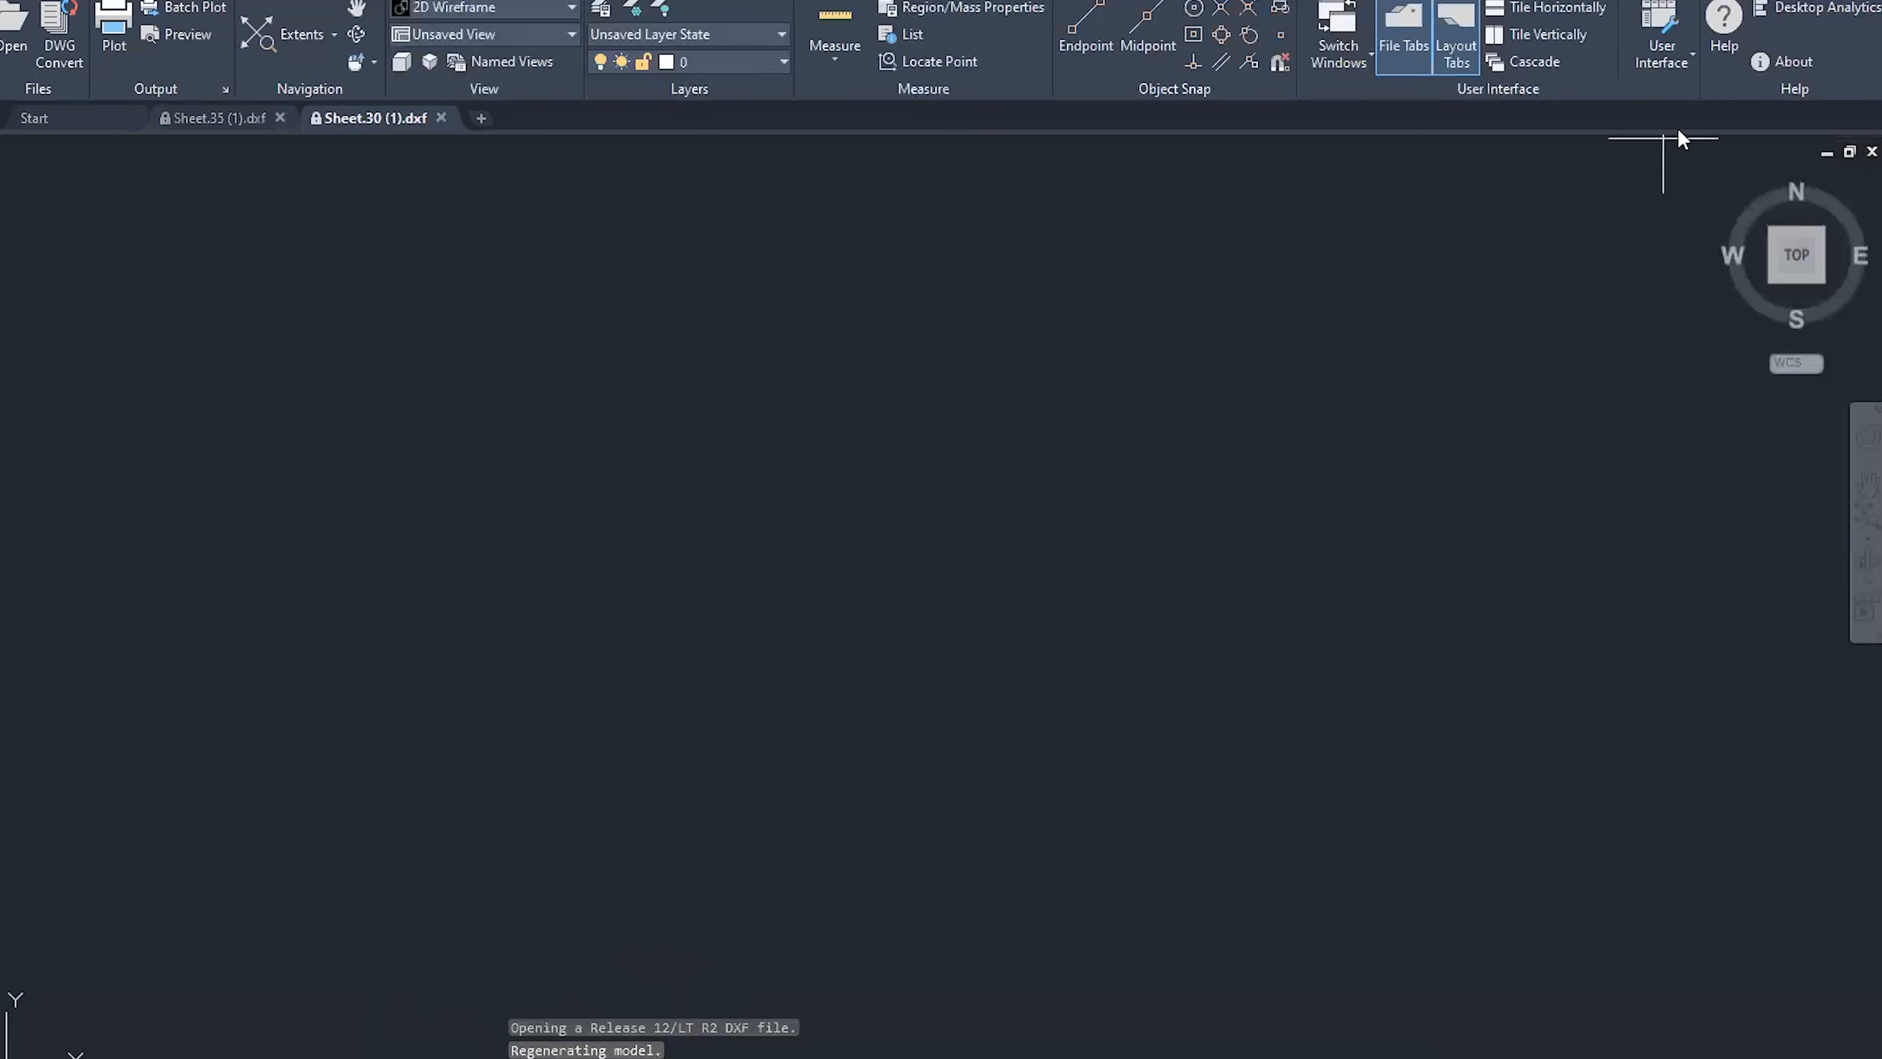
left_click(1725, 181)
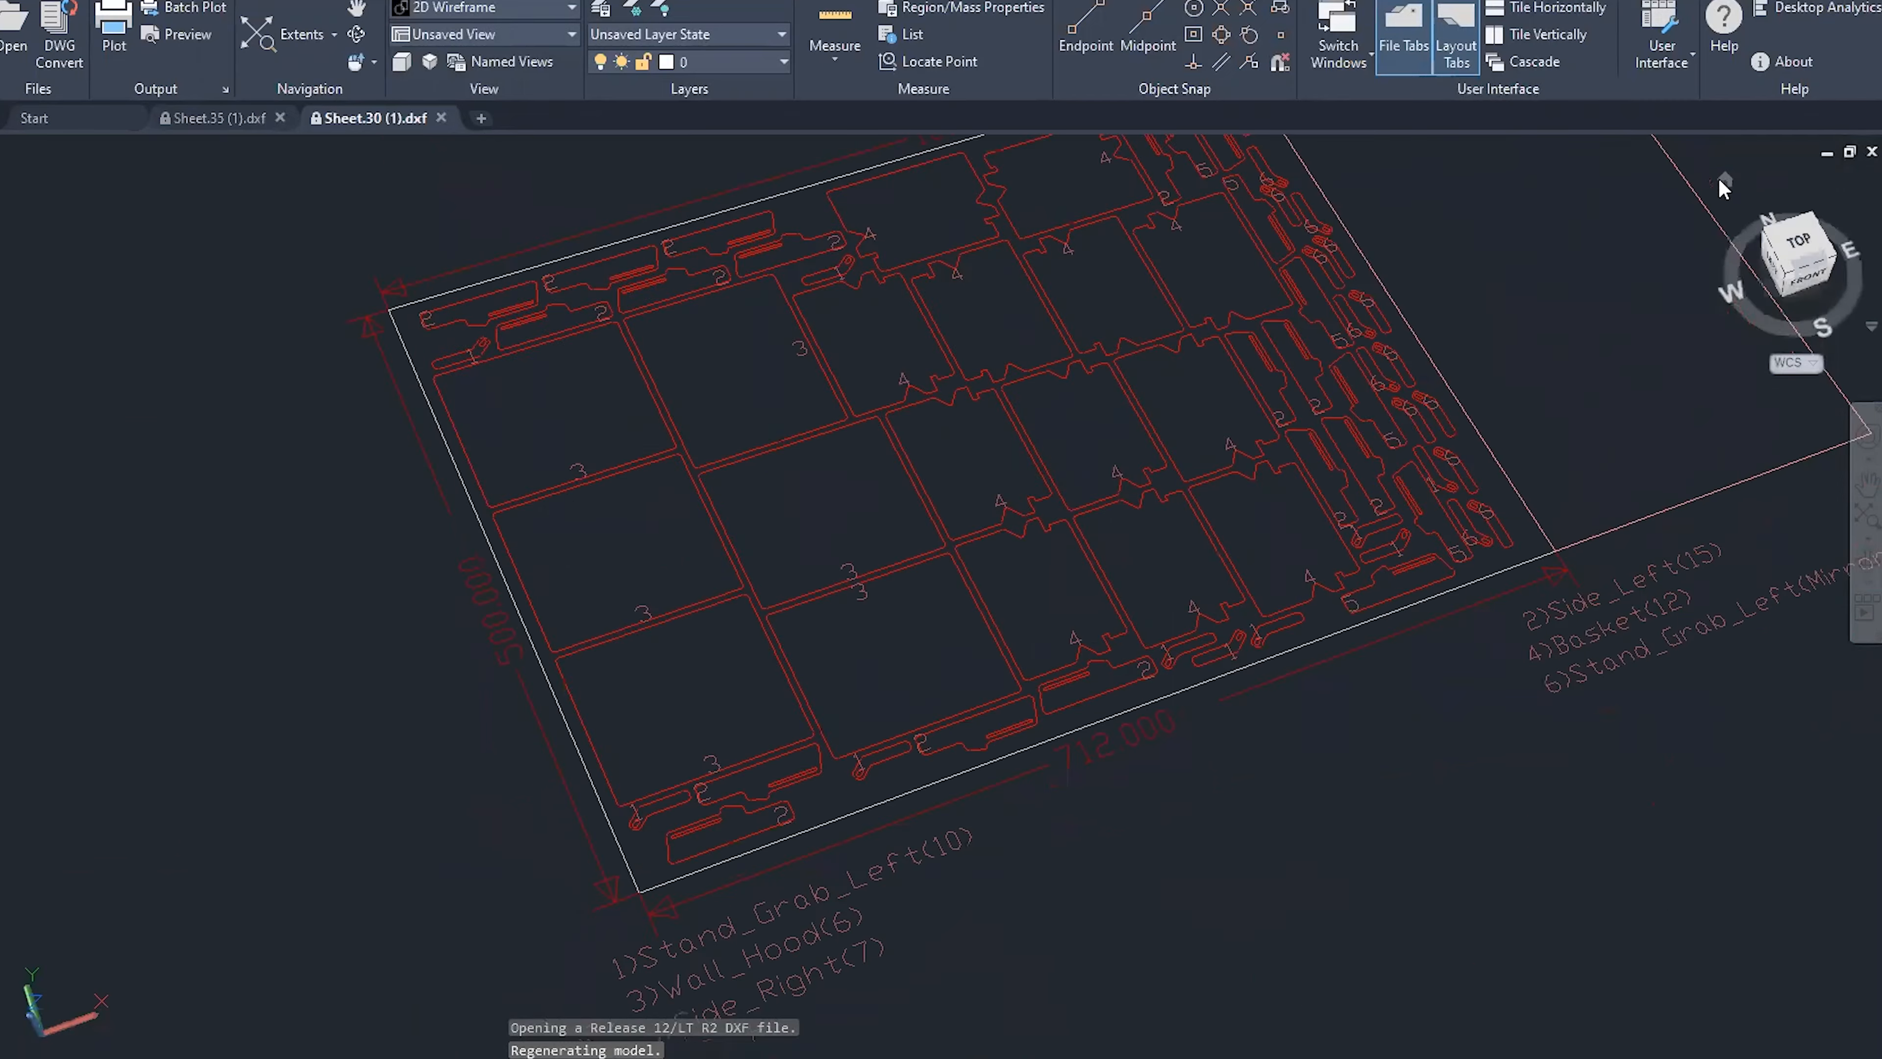
left_click(1783, 245)
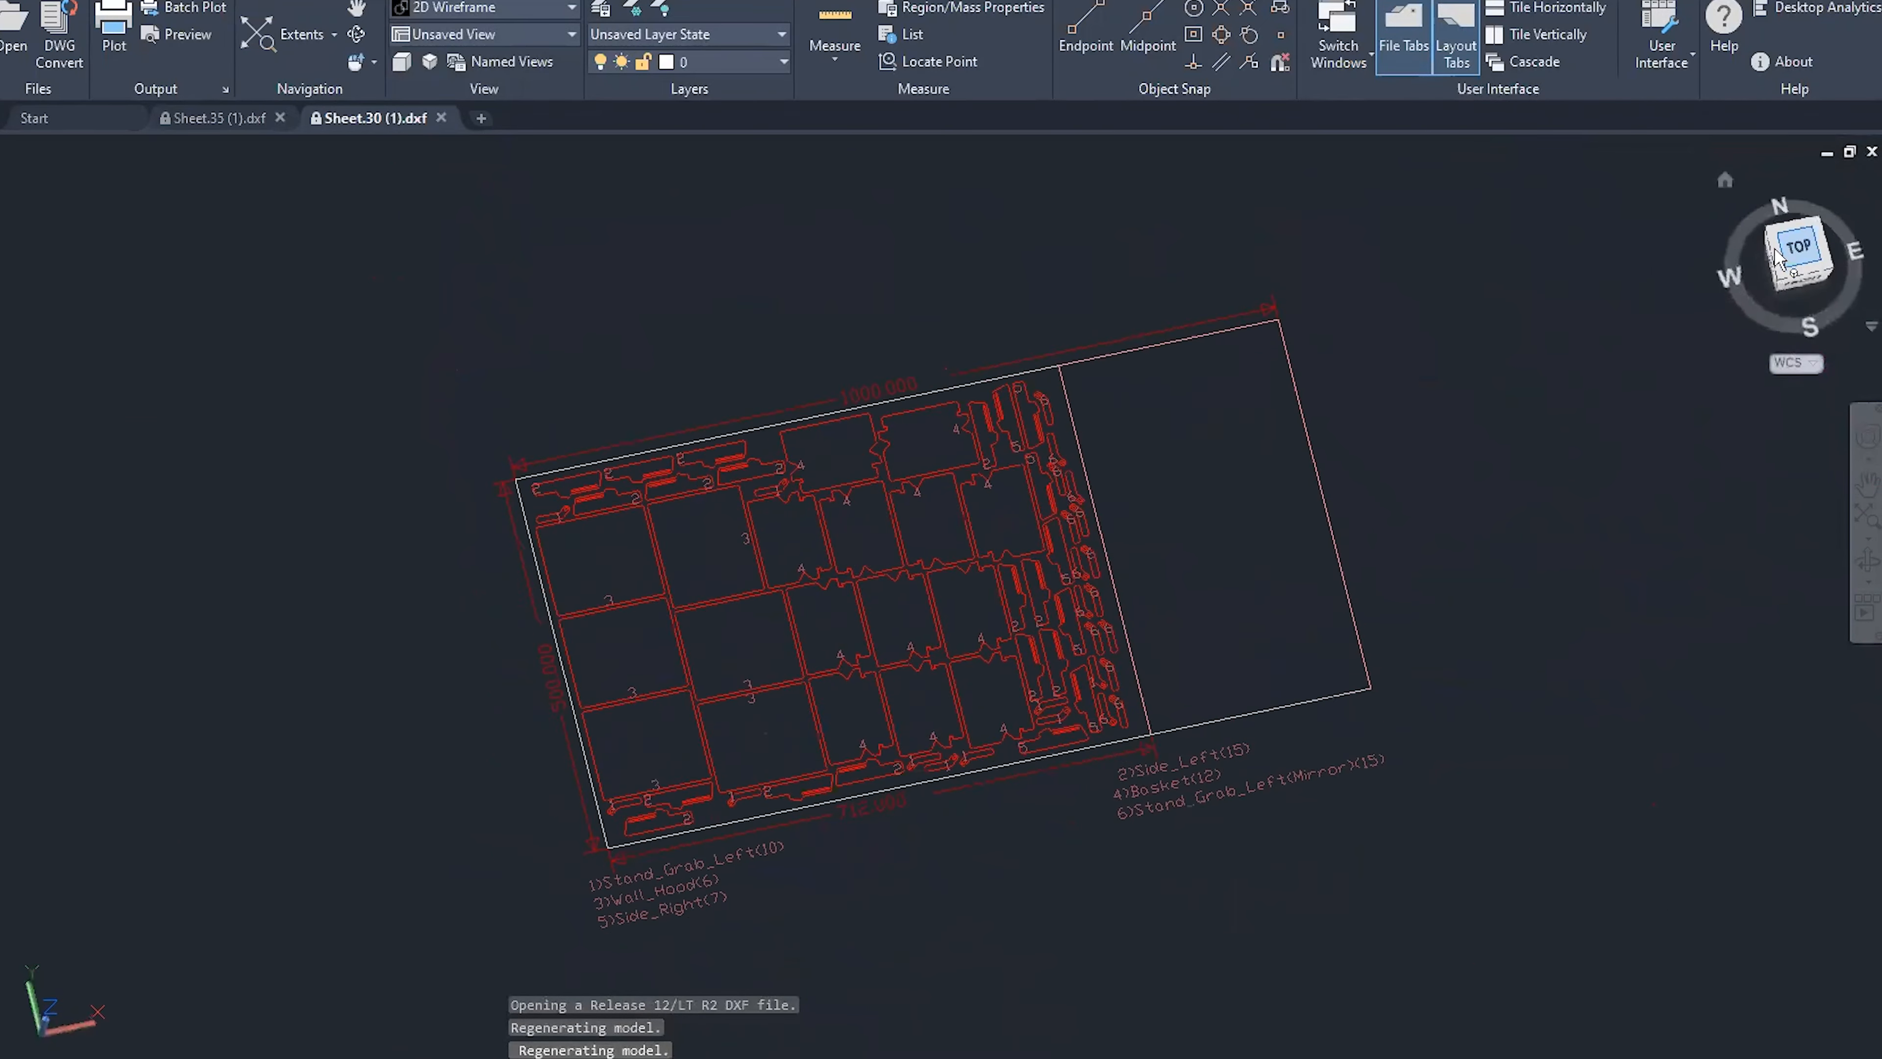
scroll(866, 639, "down", 4)
scroll(932, 658, "up", 6)
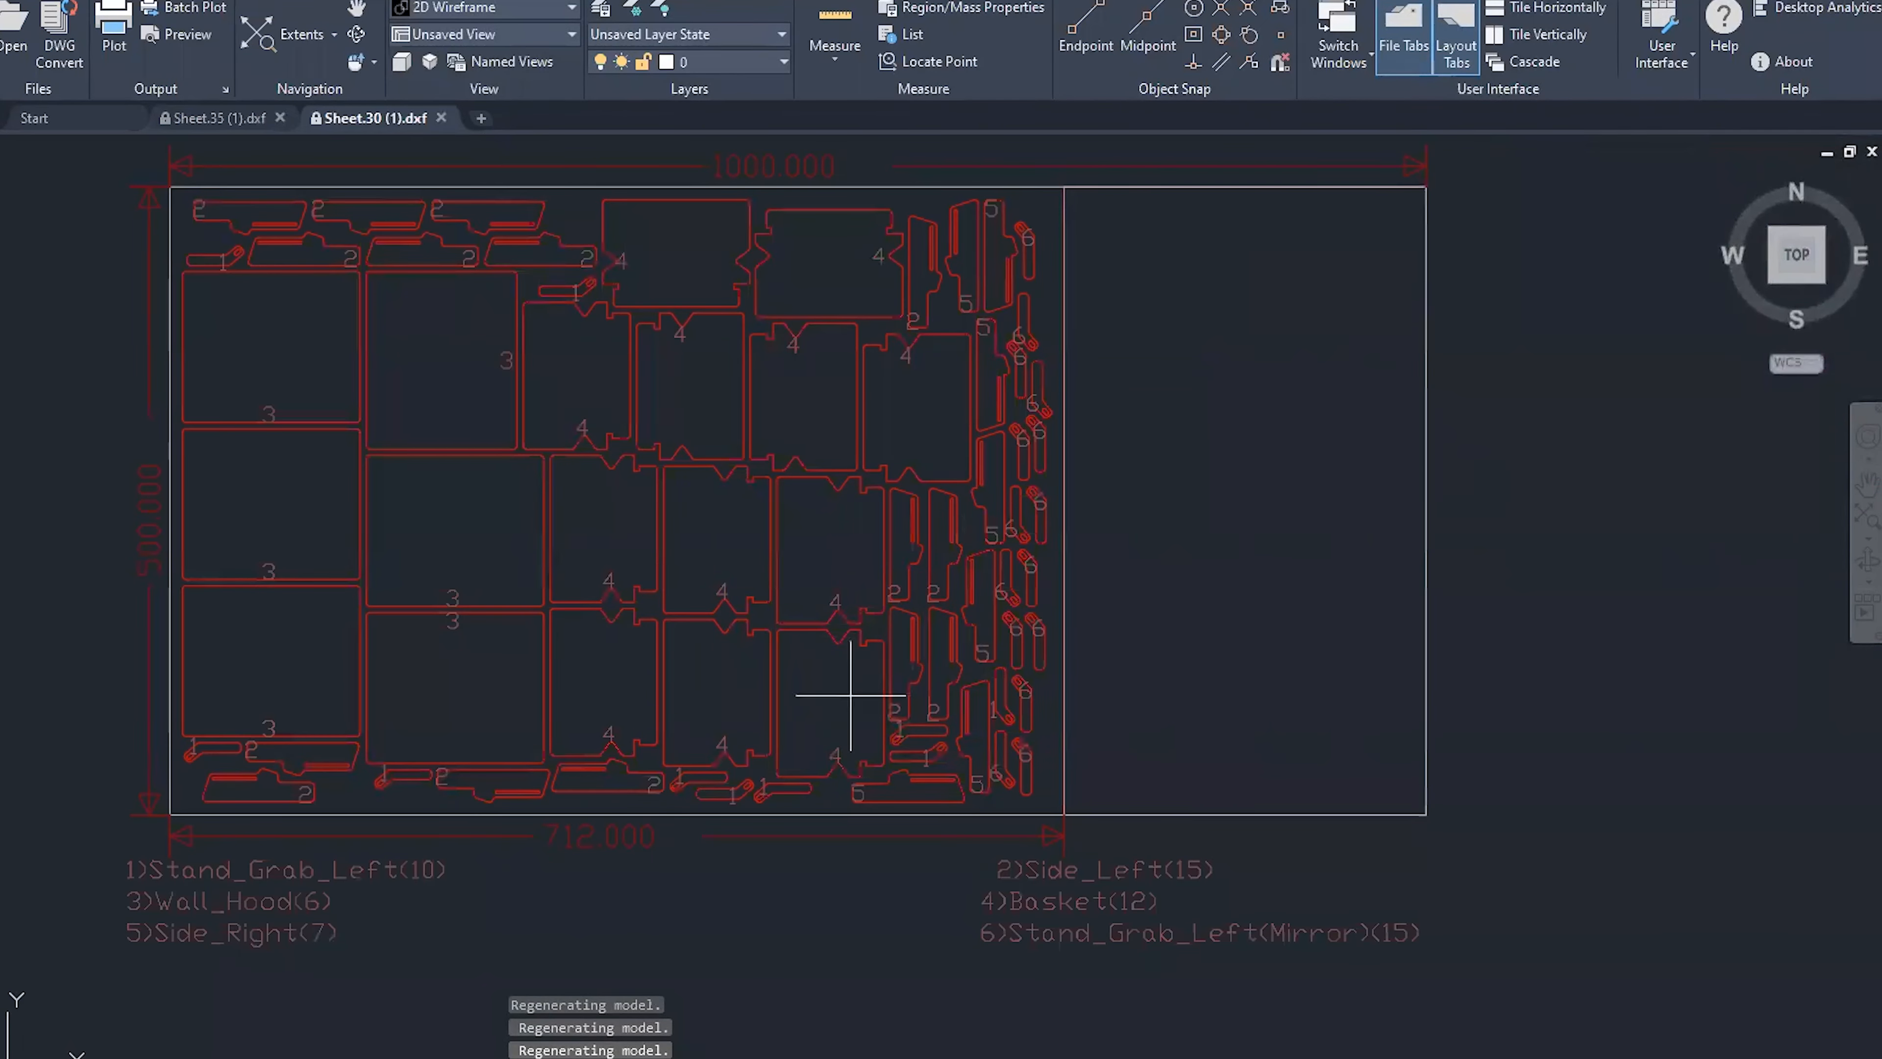
scroll(815, 809, "down", 2)
scroll(1033, 844, "up", 2)
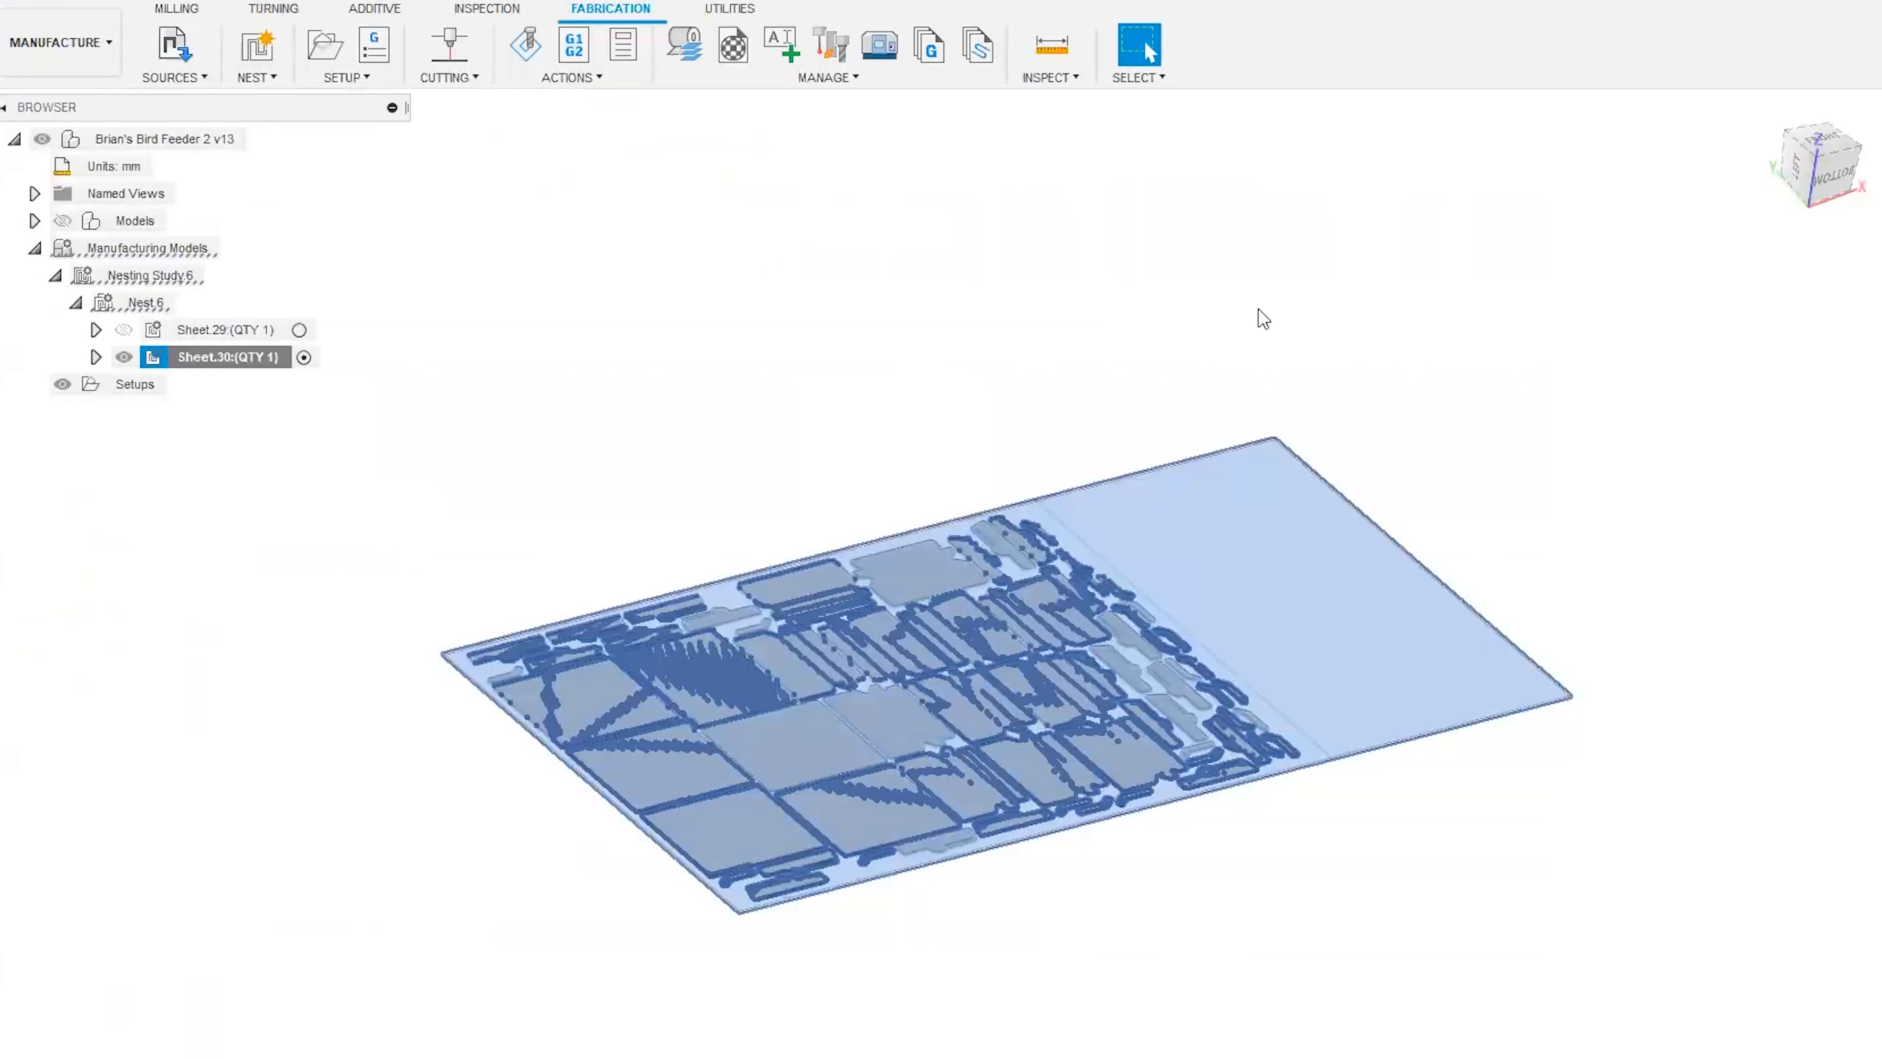
Return to Fusion 360 and start a 2D Profile cutting operation for Sheet.30 with the 1 - Laser cutter tool.
left_click(947, 432)
scroll(1088, 916, "up", 1)
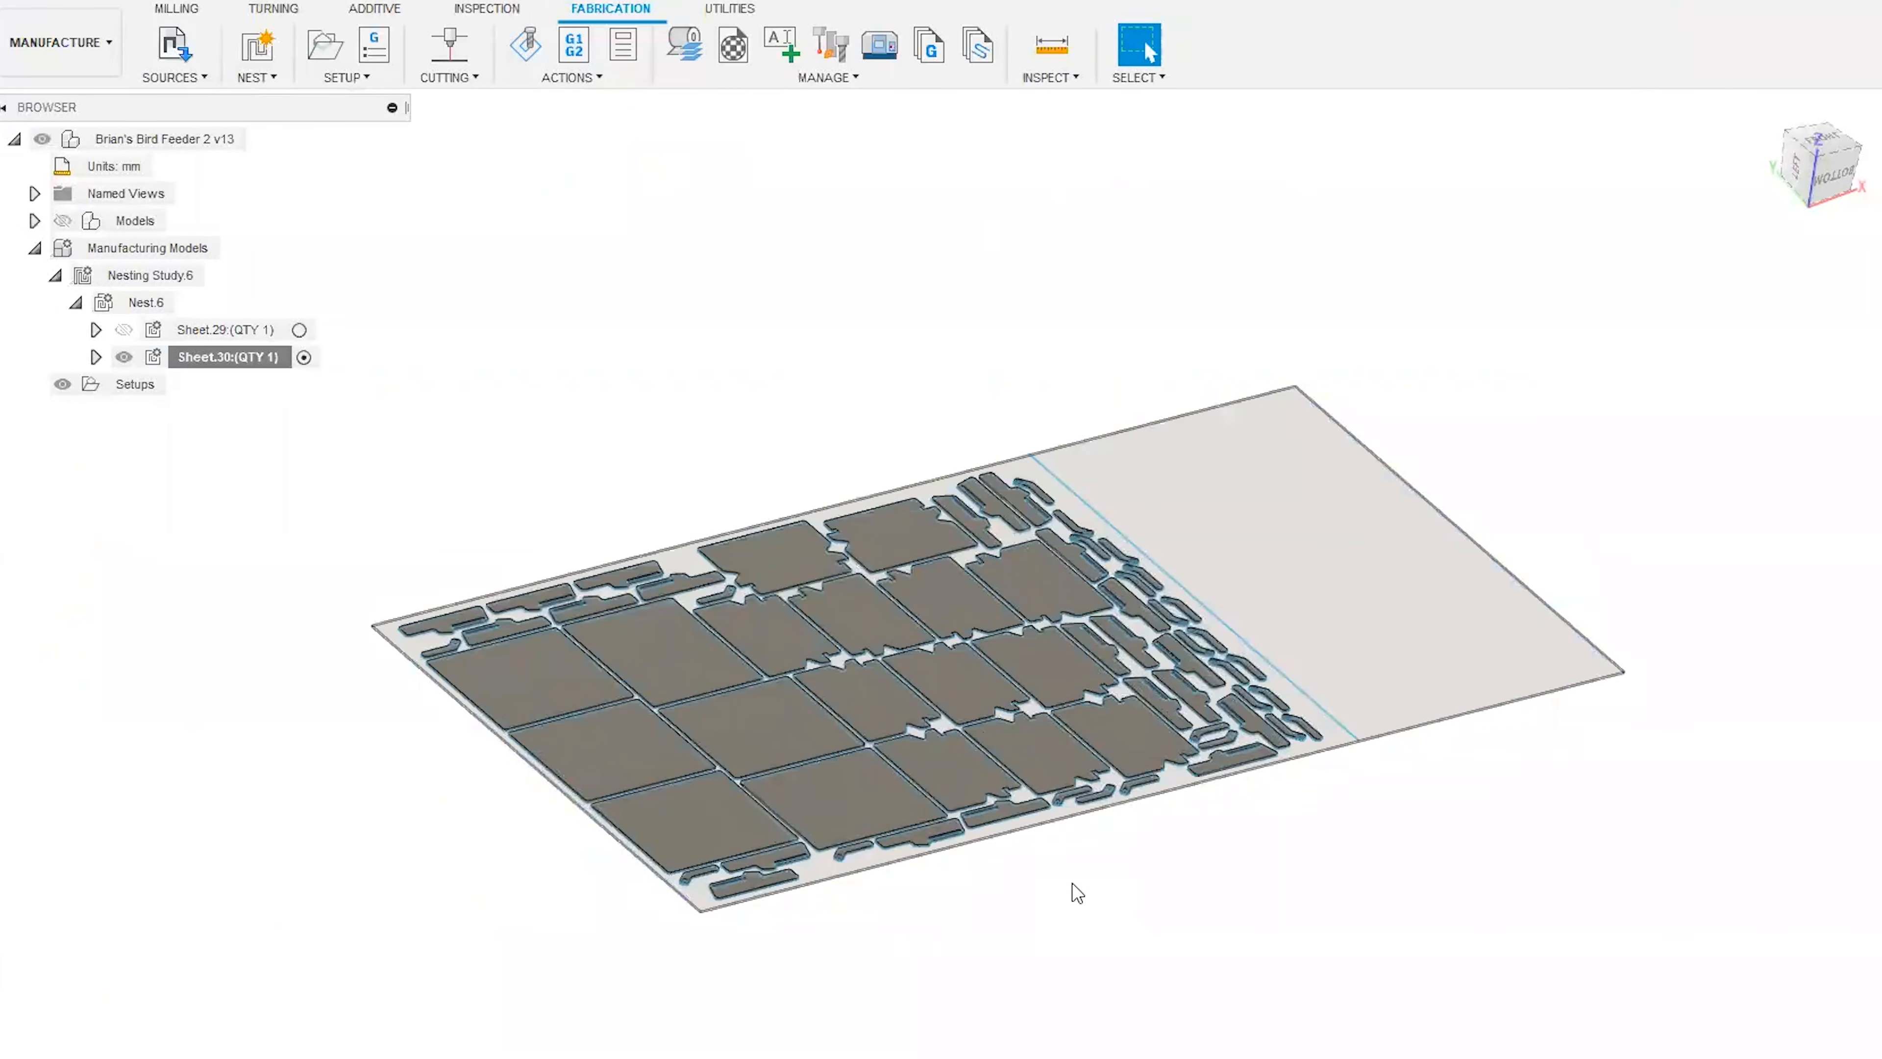
middle_click_drag(1071, 884, 1052, 888)
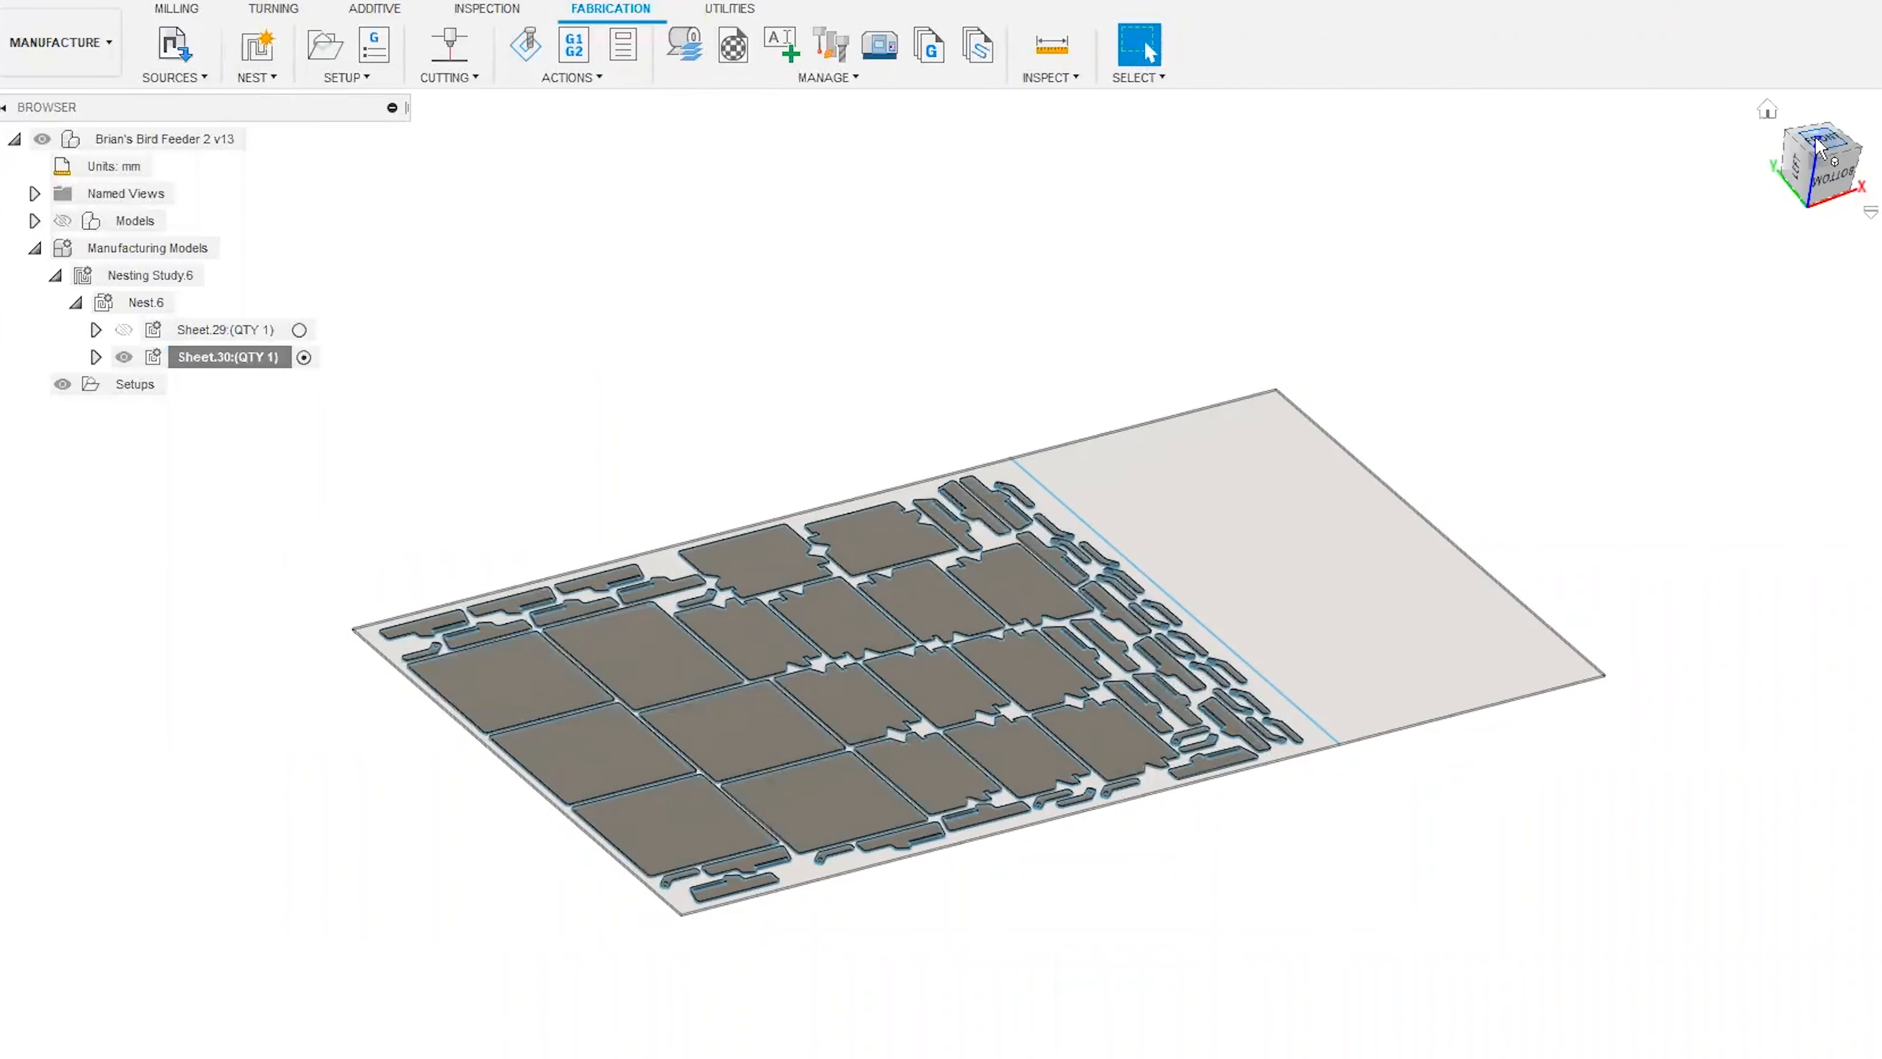
left_click(1827, 157)
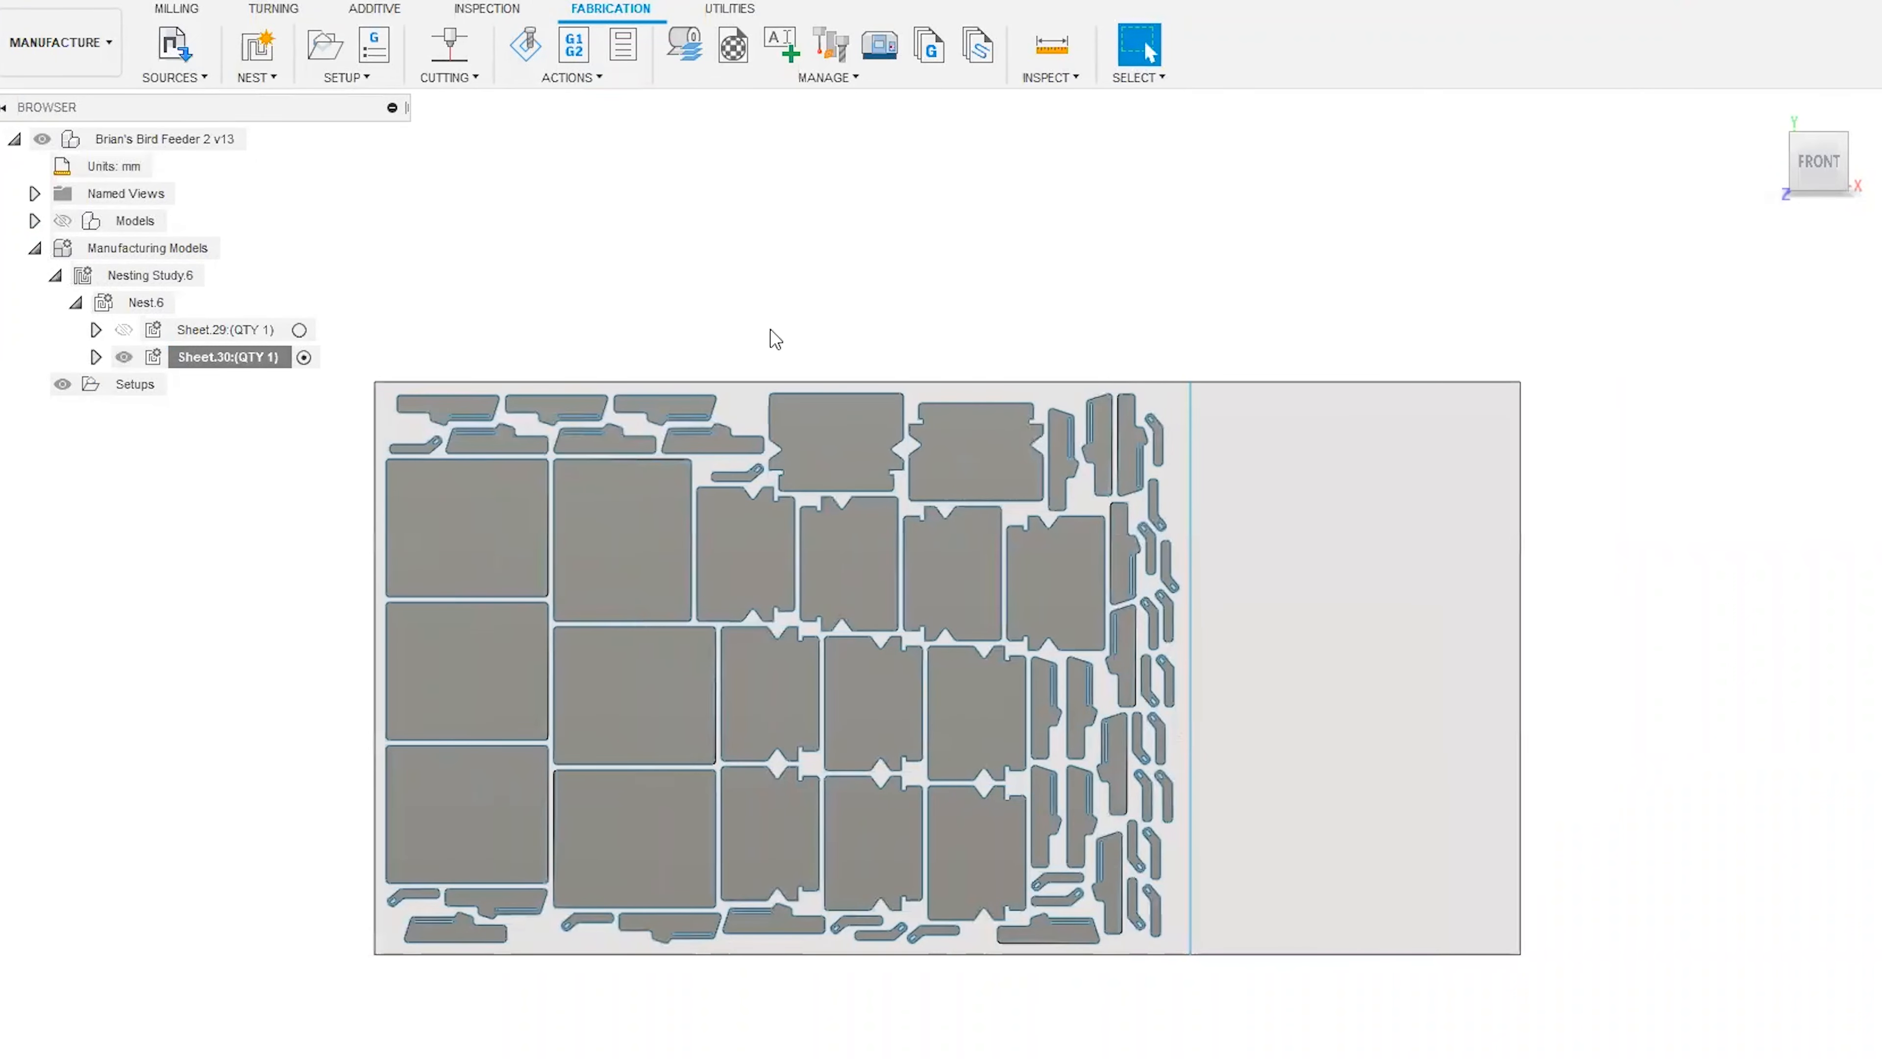
left_click(451, 63)
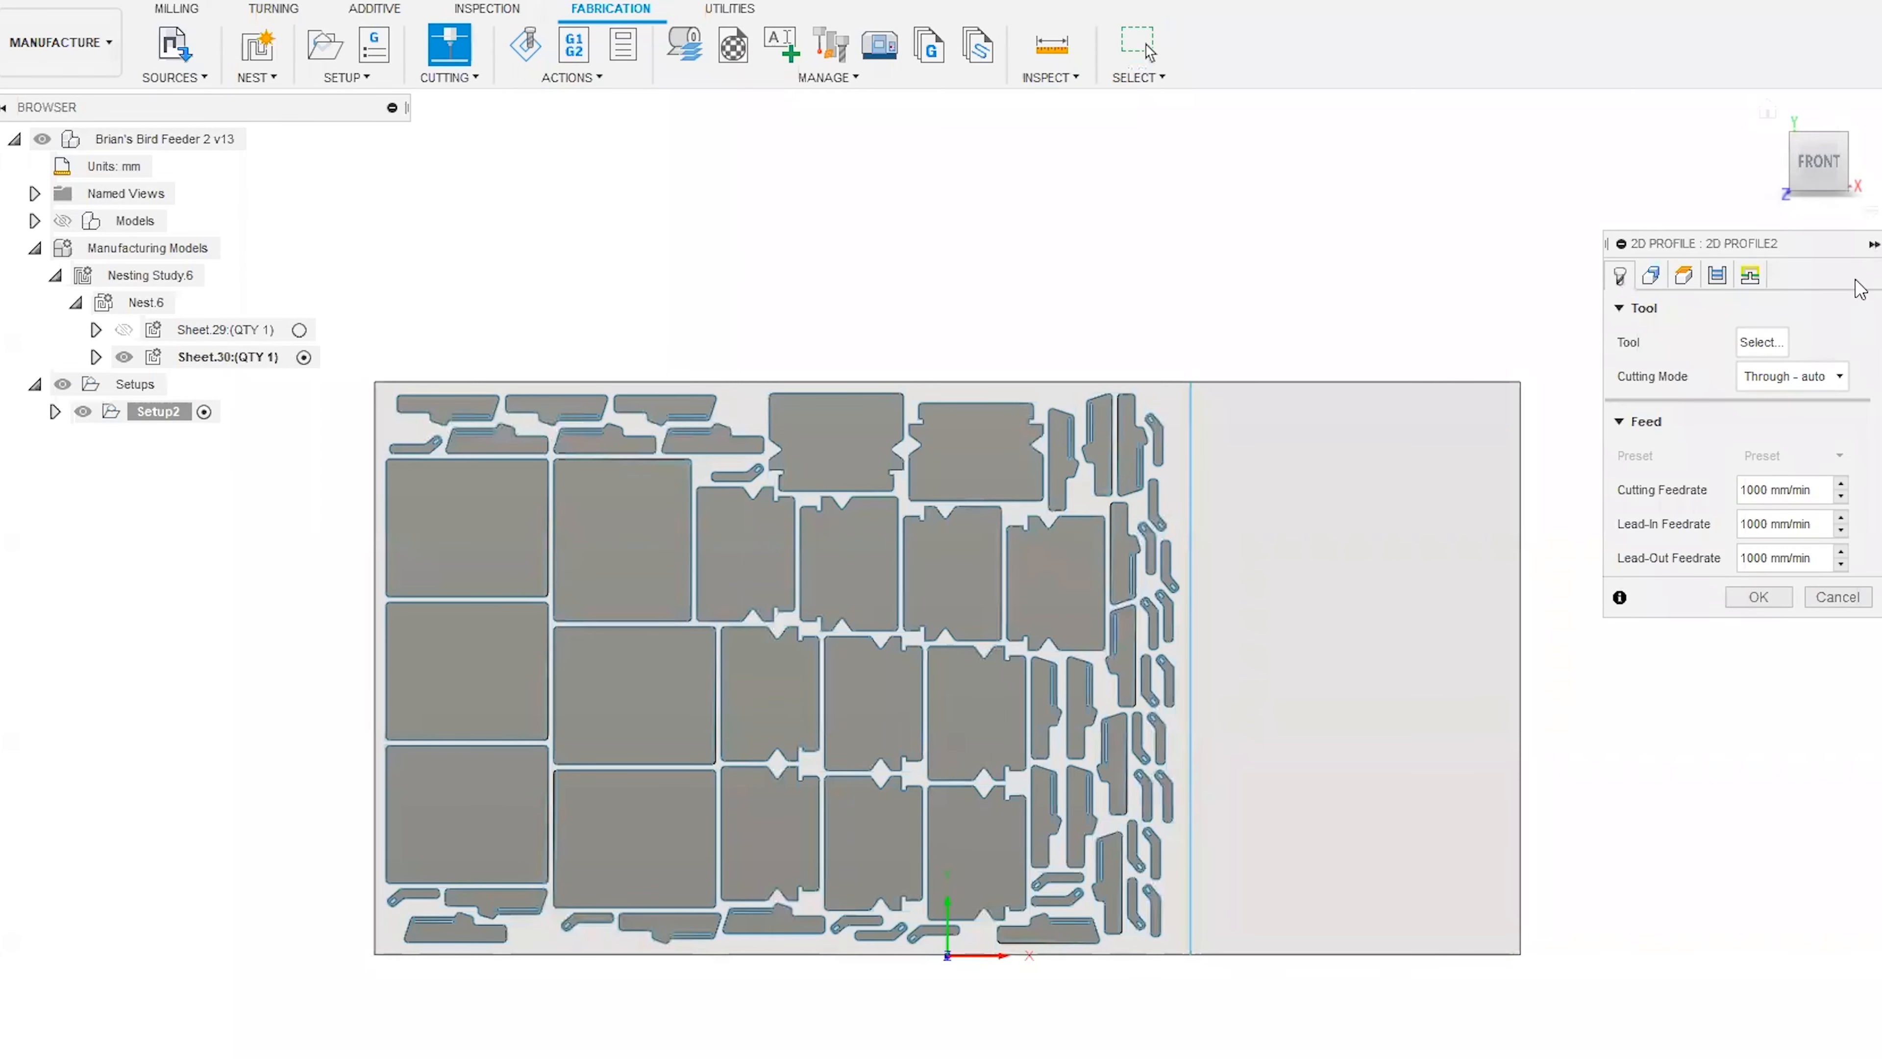
left_click_drag(1753, 245, 1695, 246)
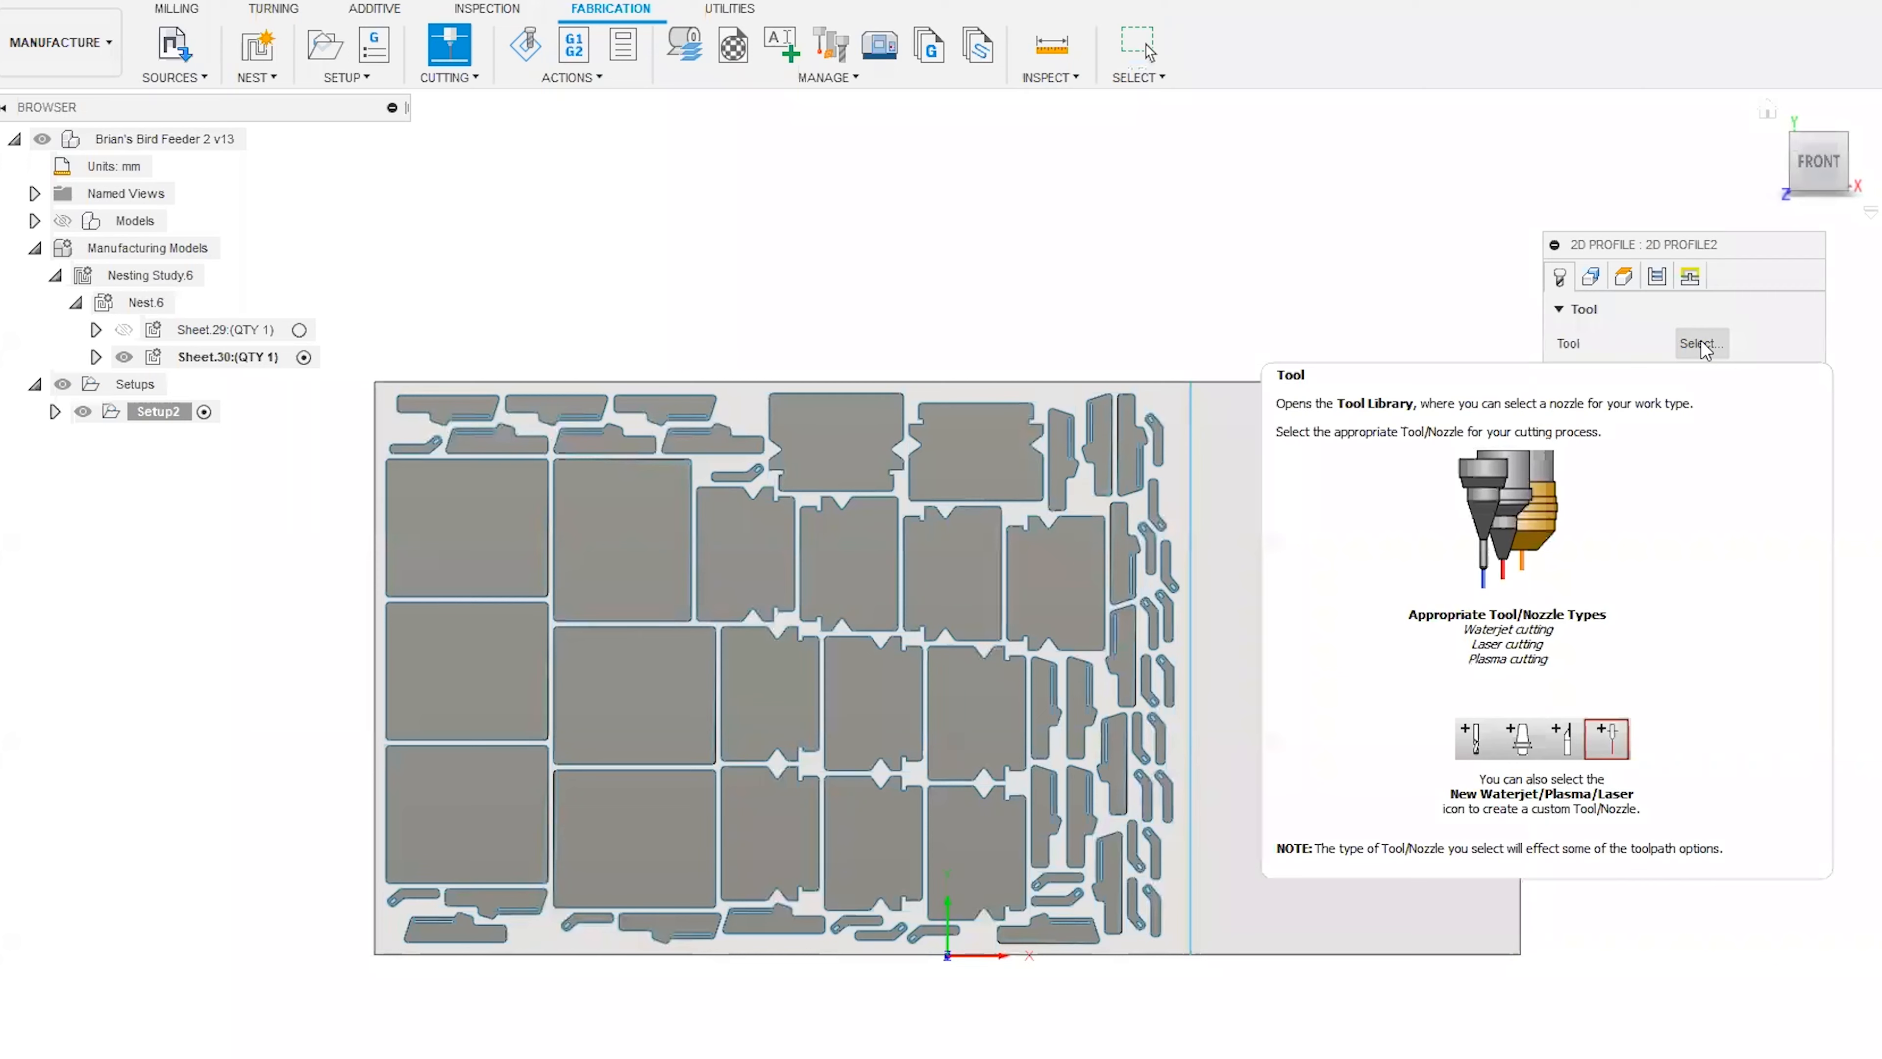
left_click(1701, 344)
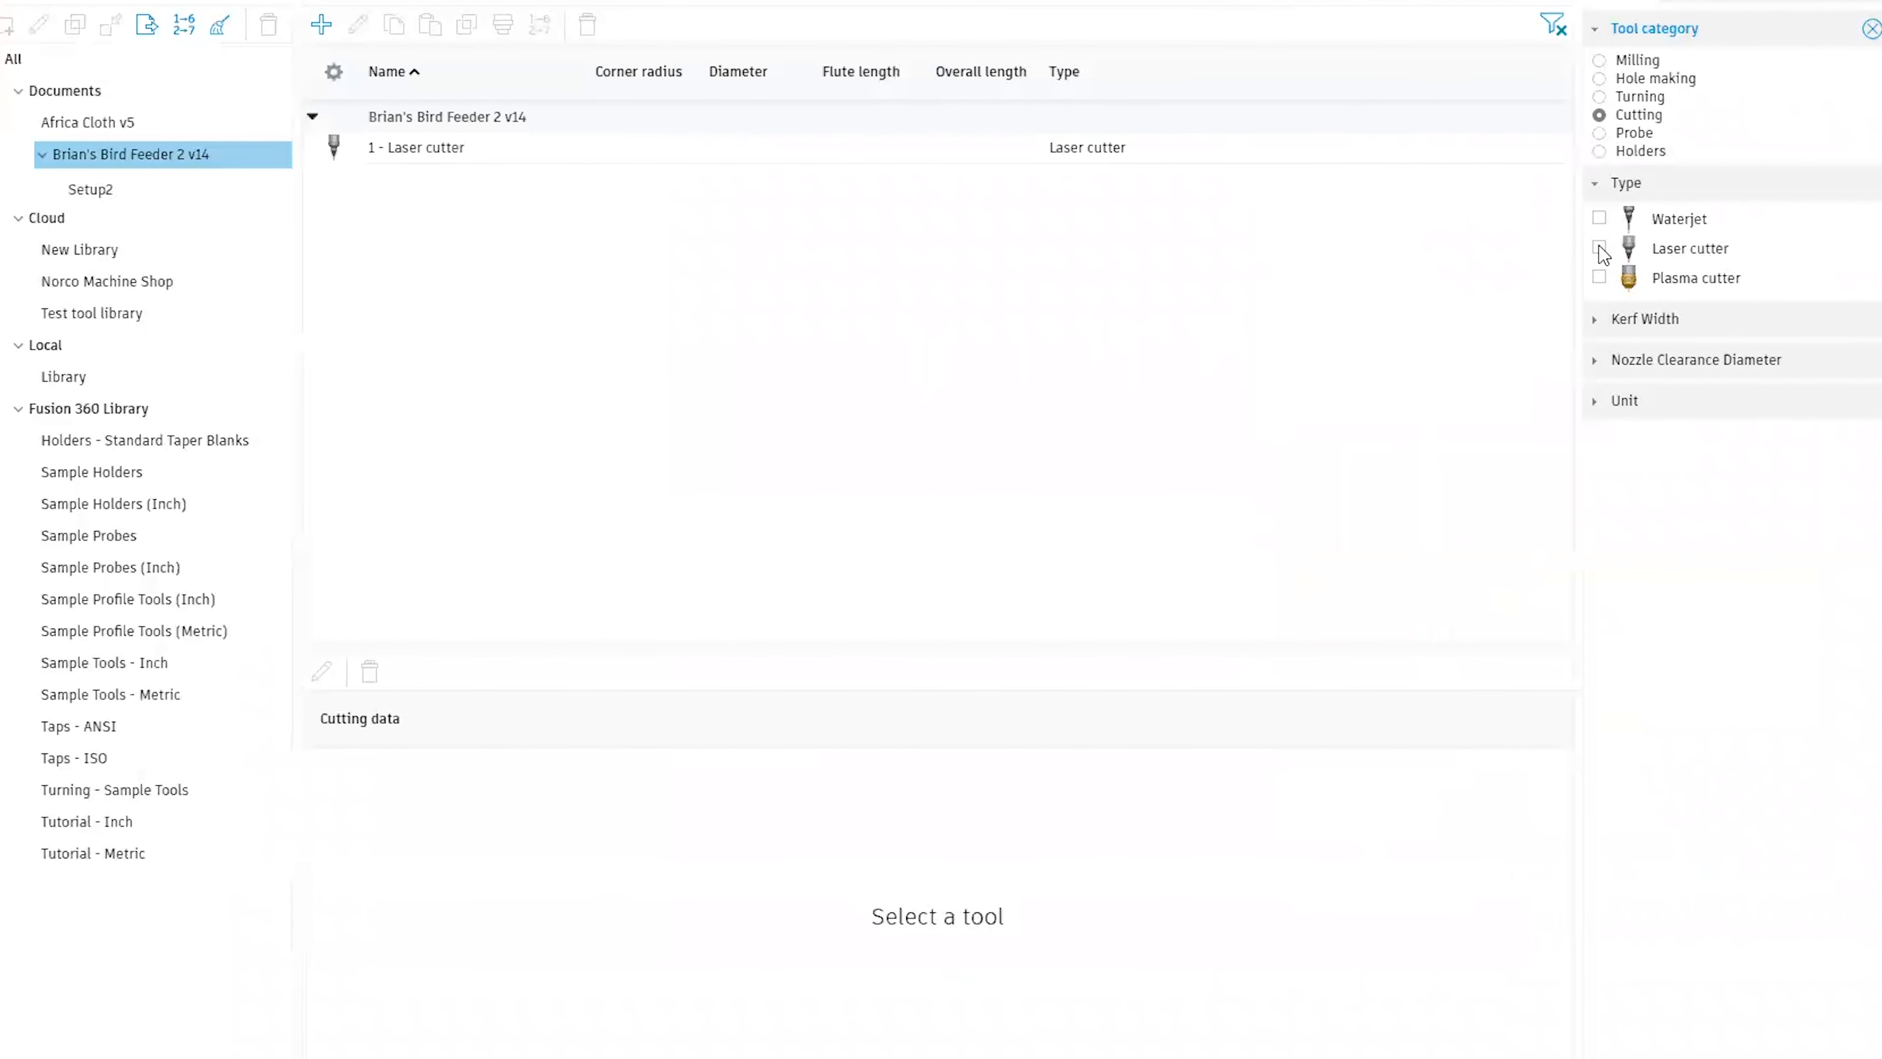
double_click(479, 149)
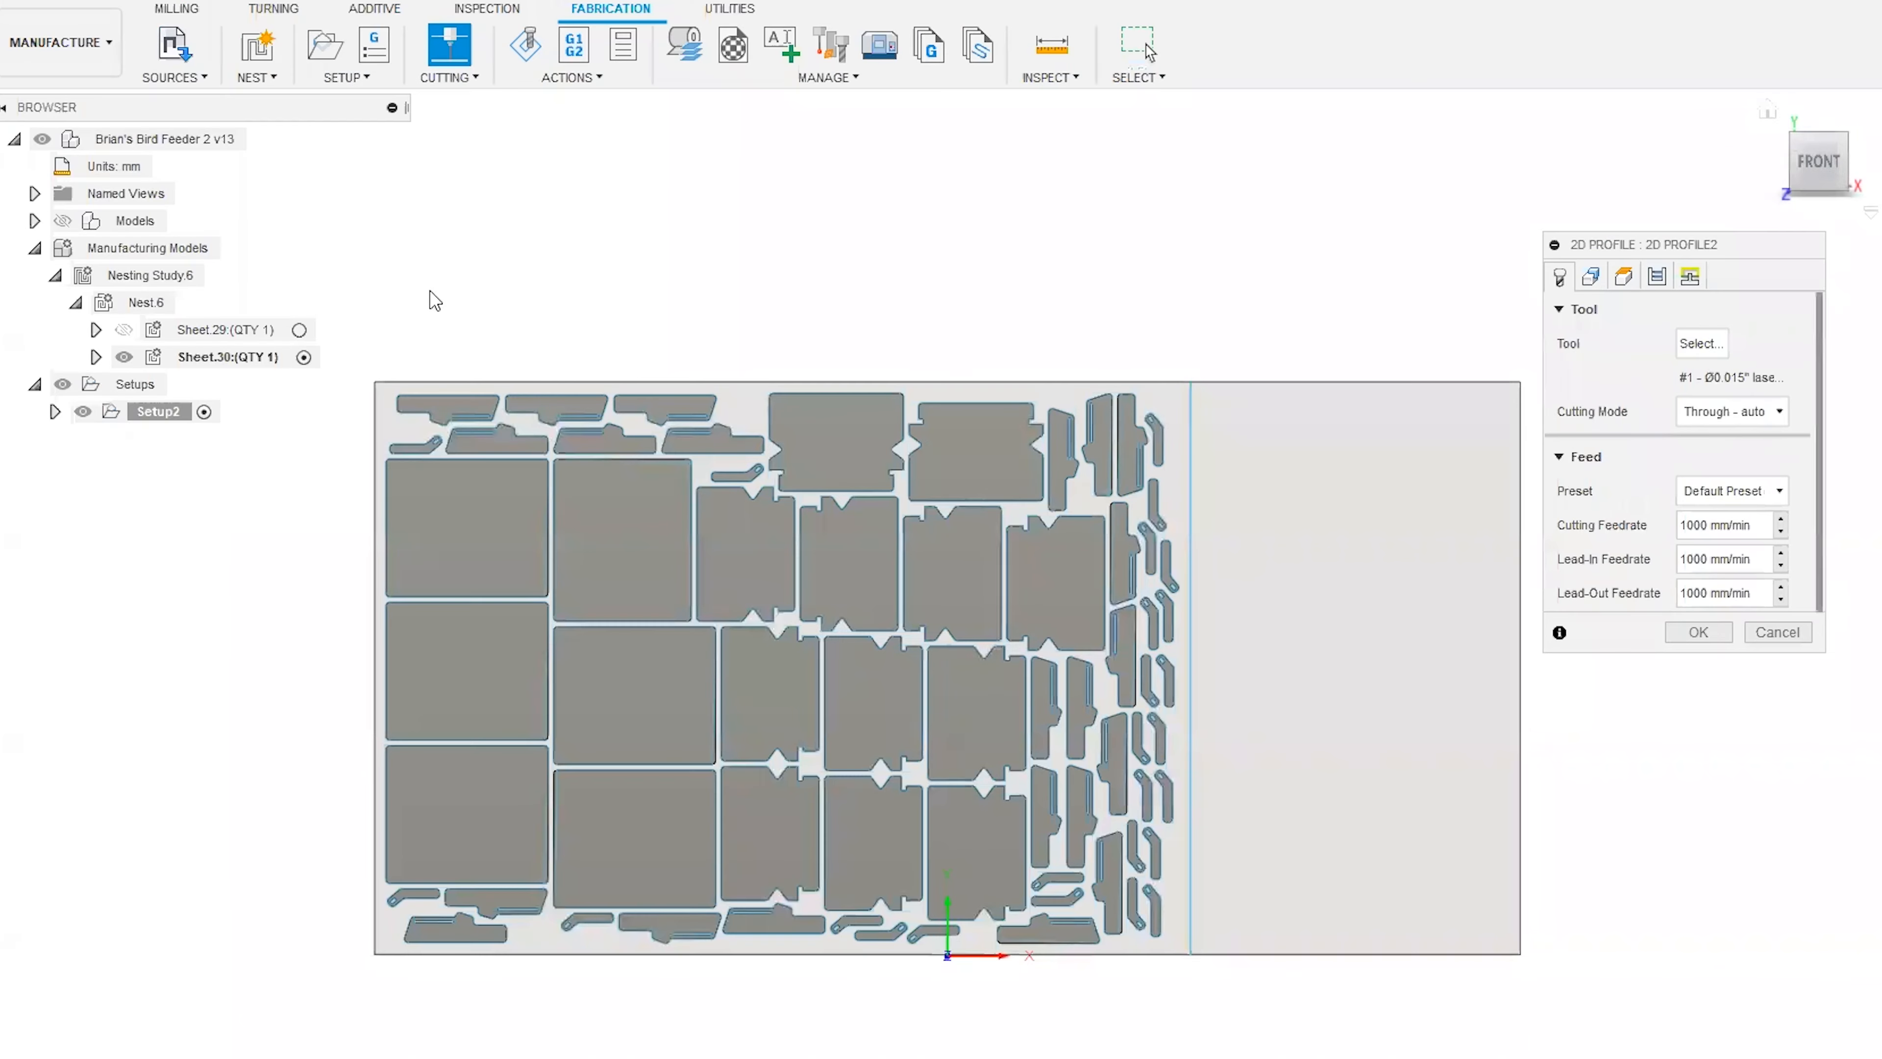
Open the 2D Profile's geometry settings and try to pick the stock sheet's face as the contour.
left_click(1825, 161)
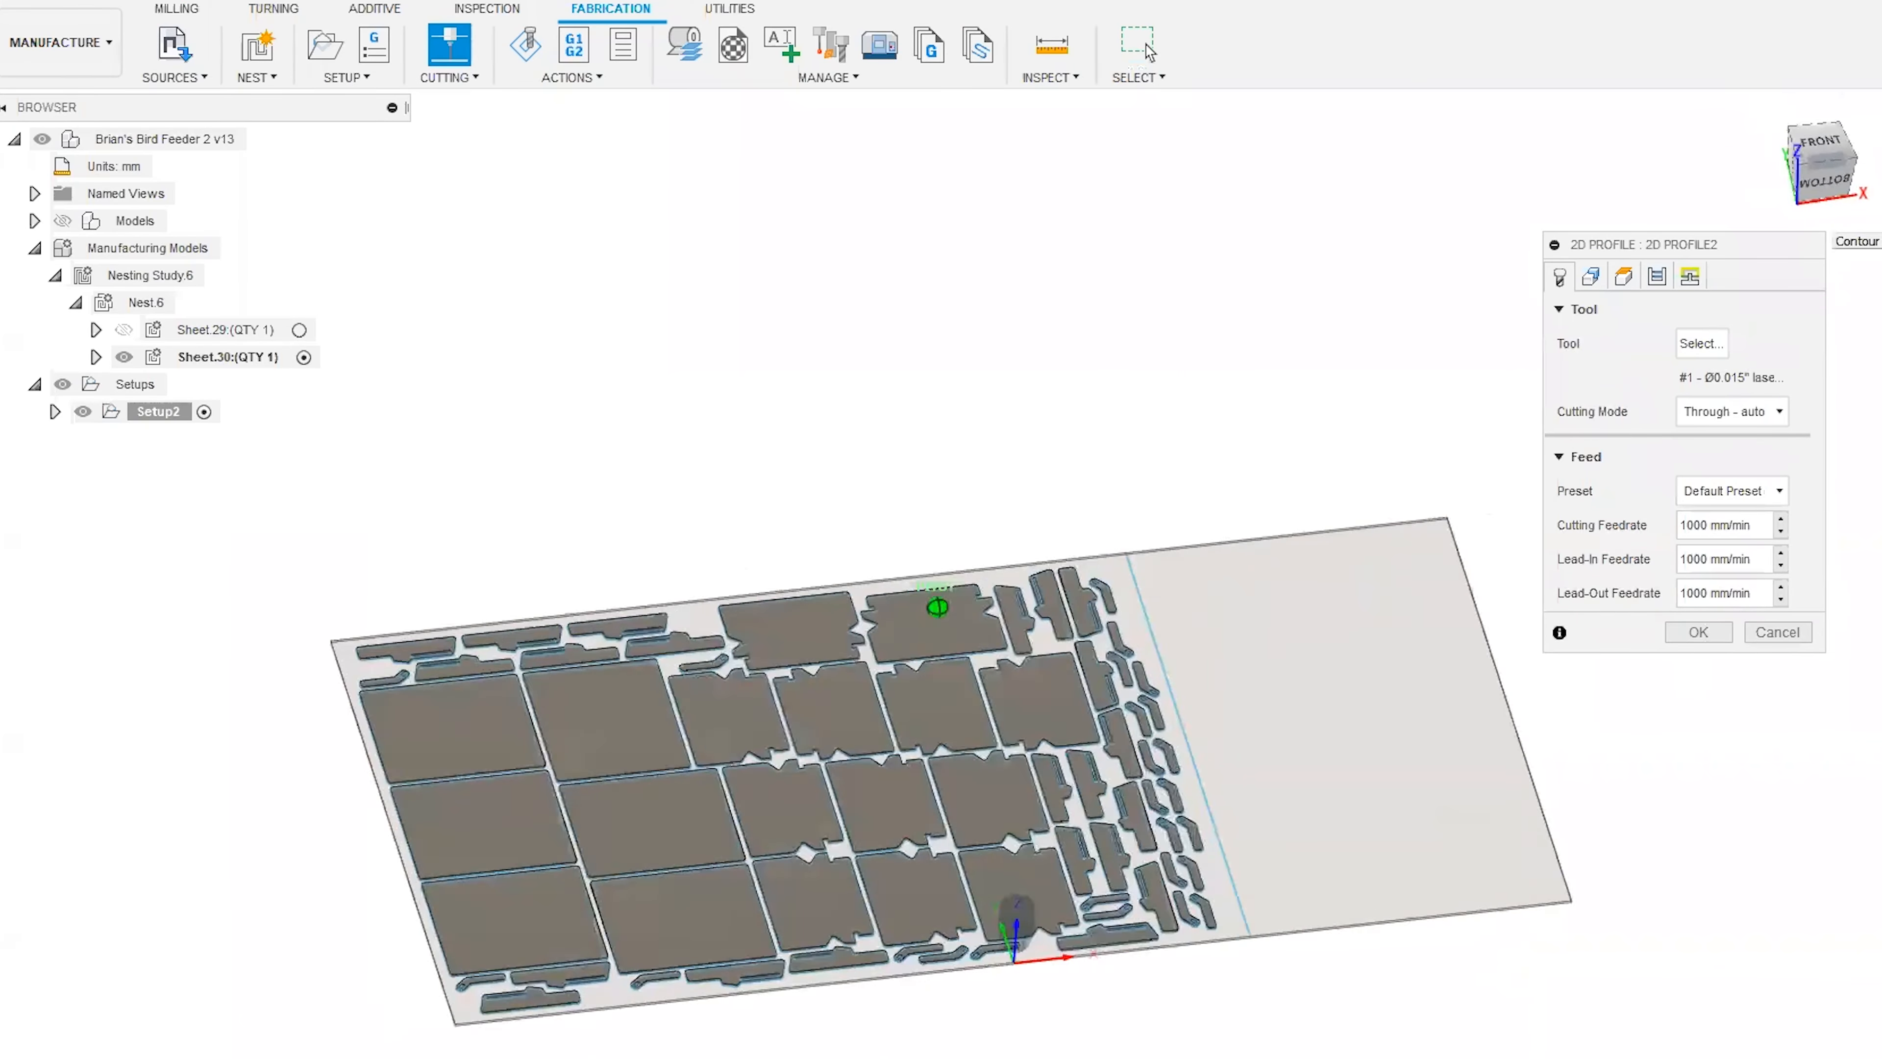
left_click(1593, 278)
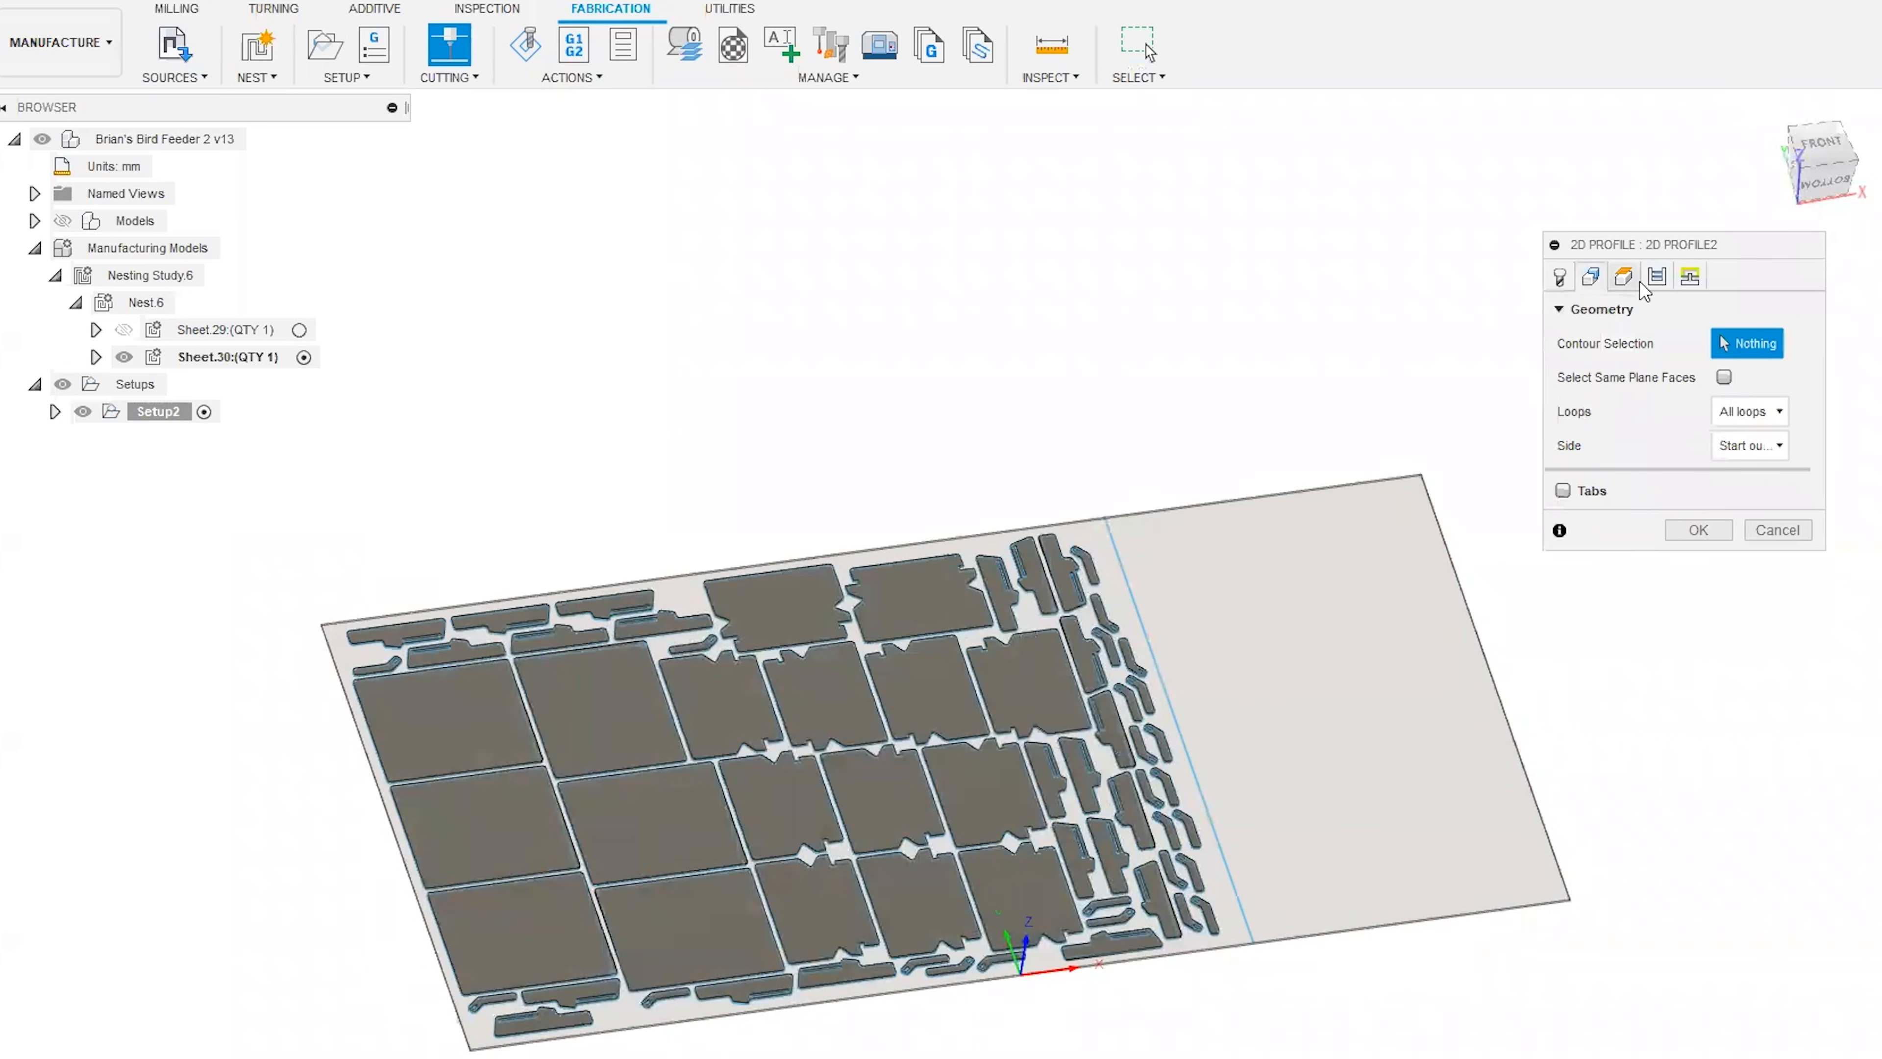
left_click(1559, 276)
left_click(1699, 632)
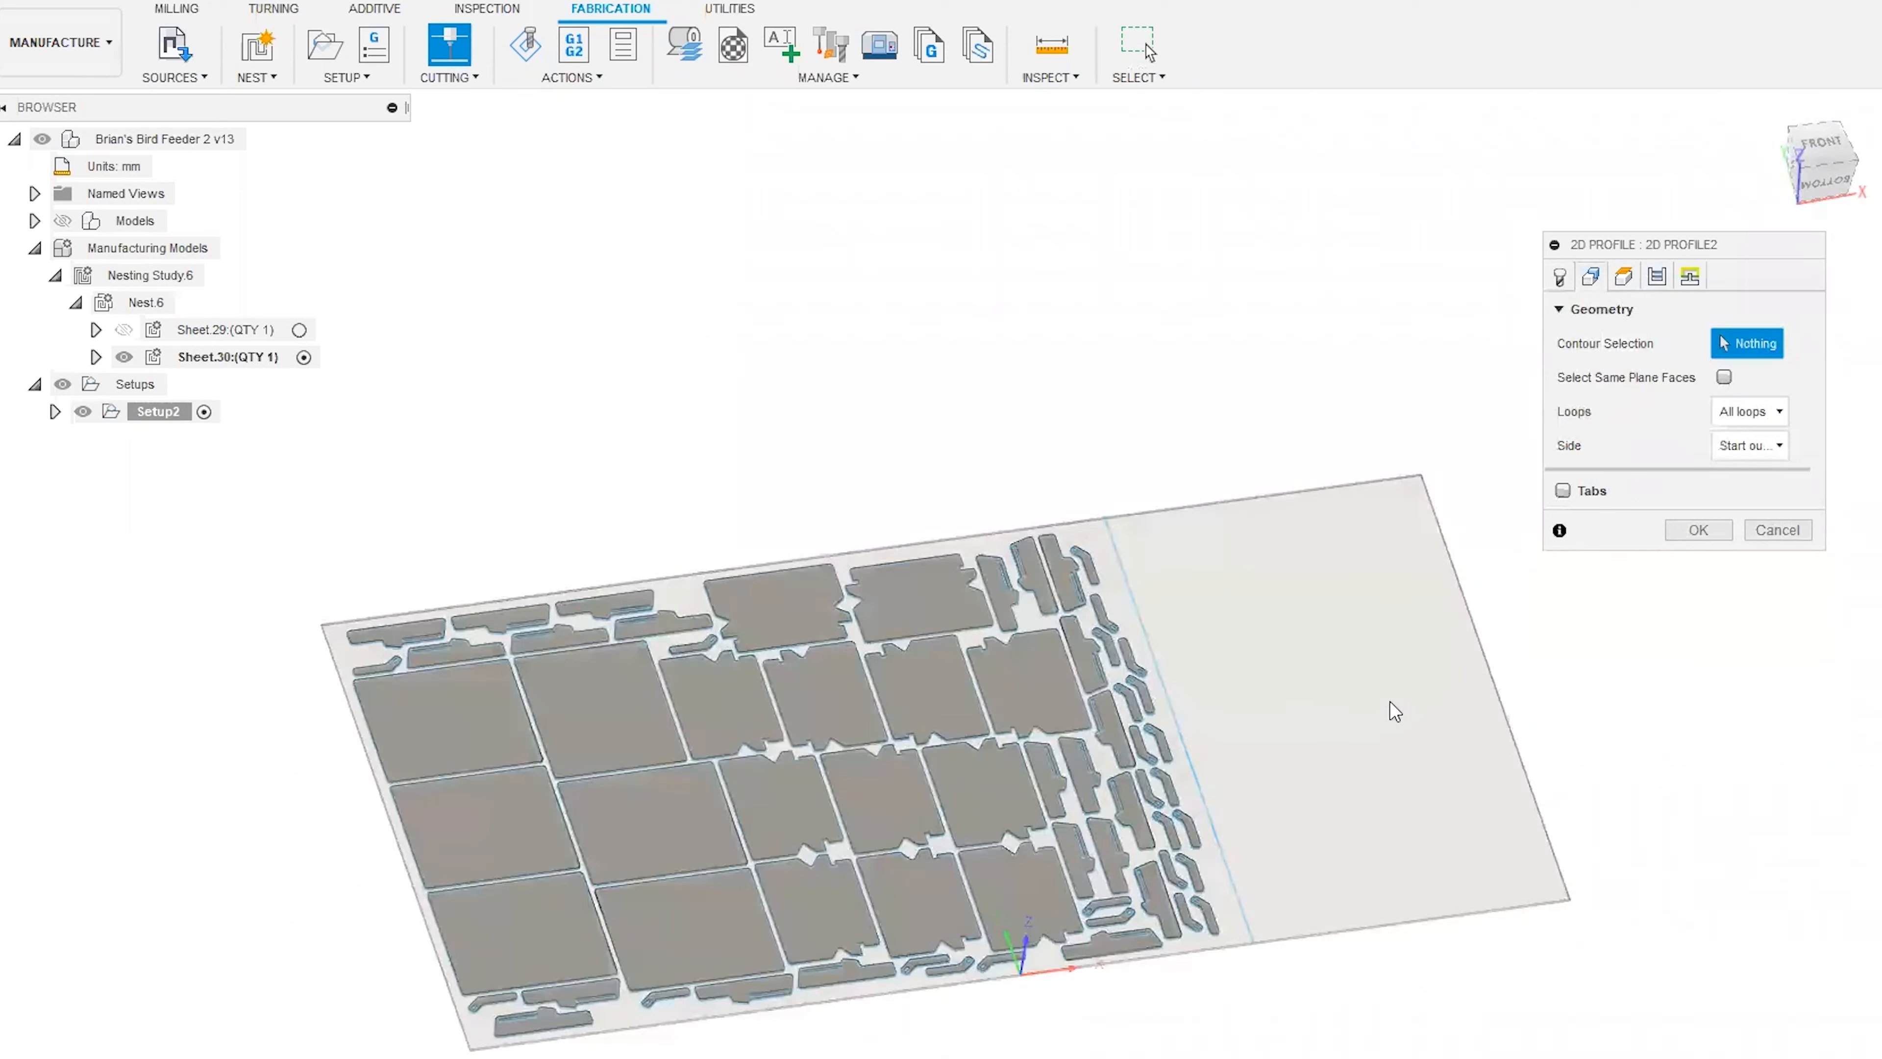
left_click(1326, 730)
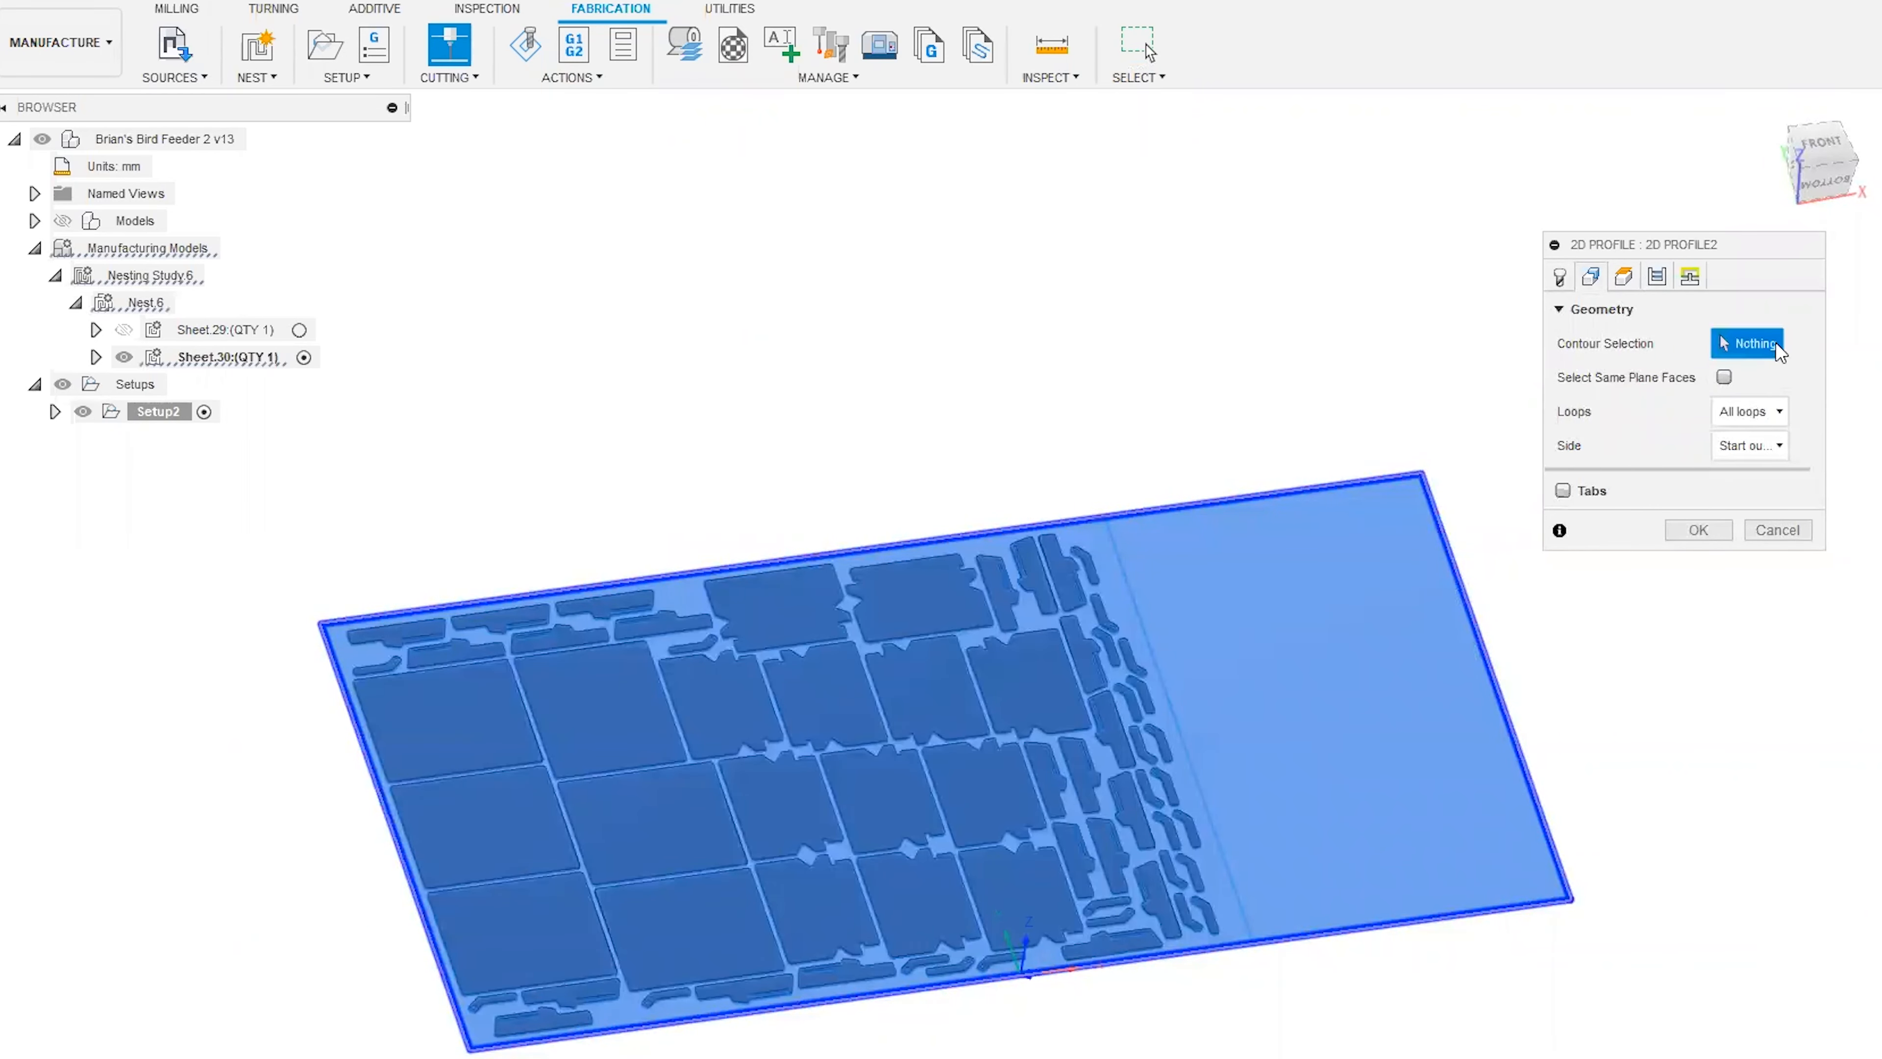
scroll(990, 346, "down", 2)
scroll(745, 480, "up", 1)
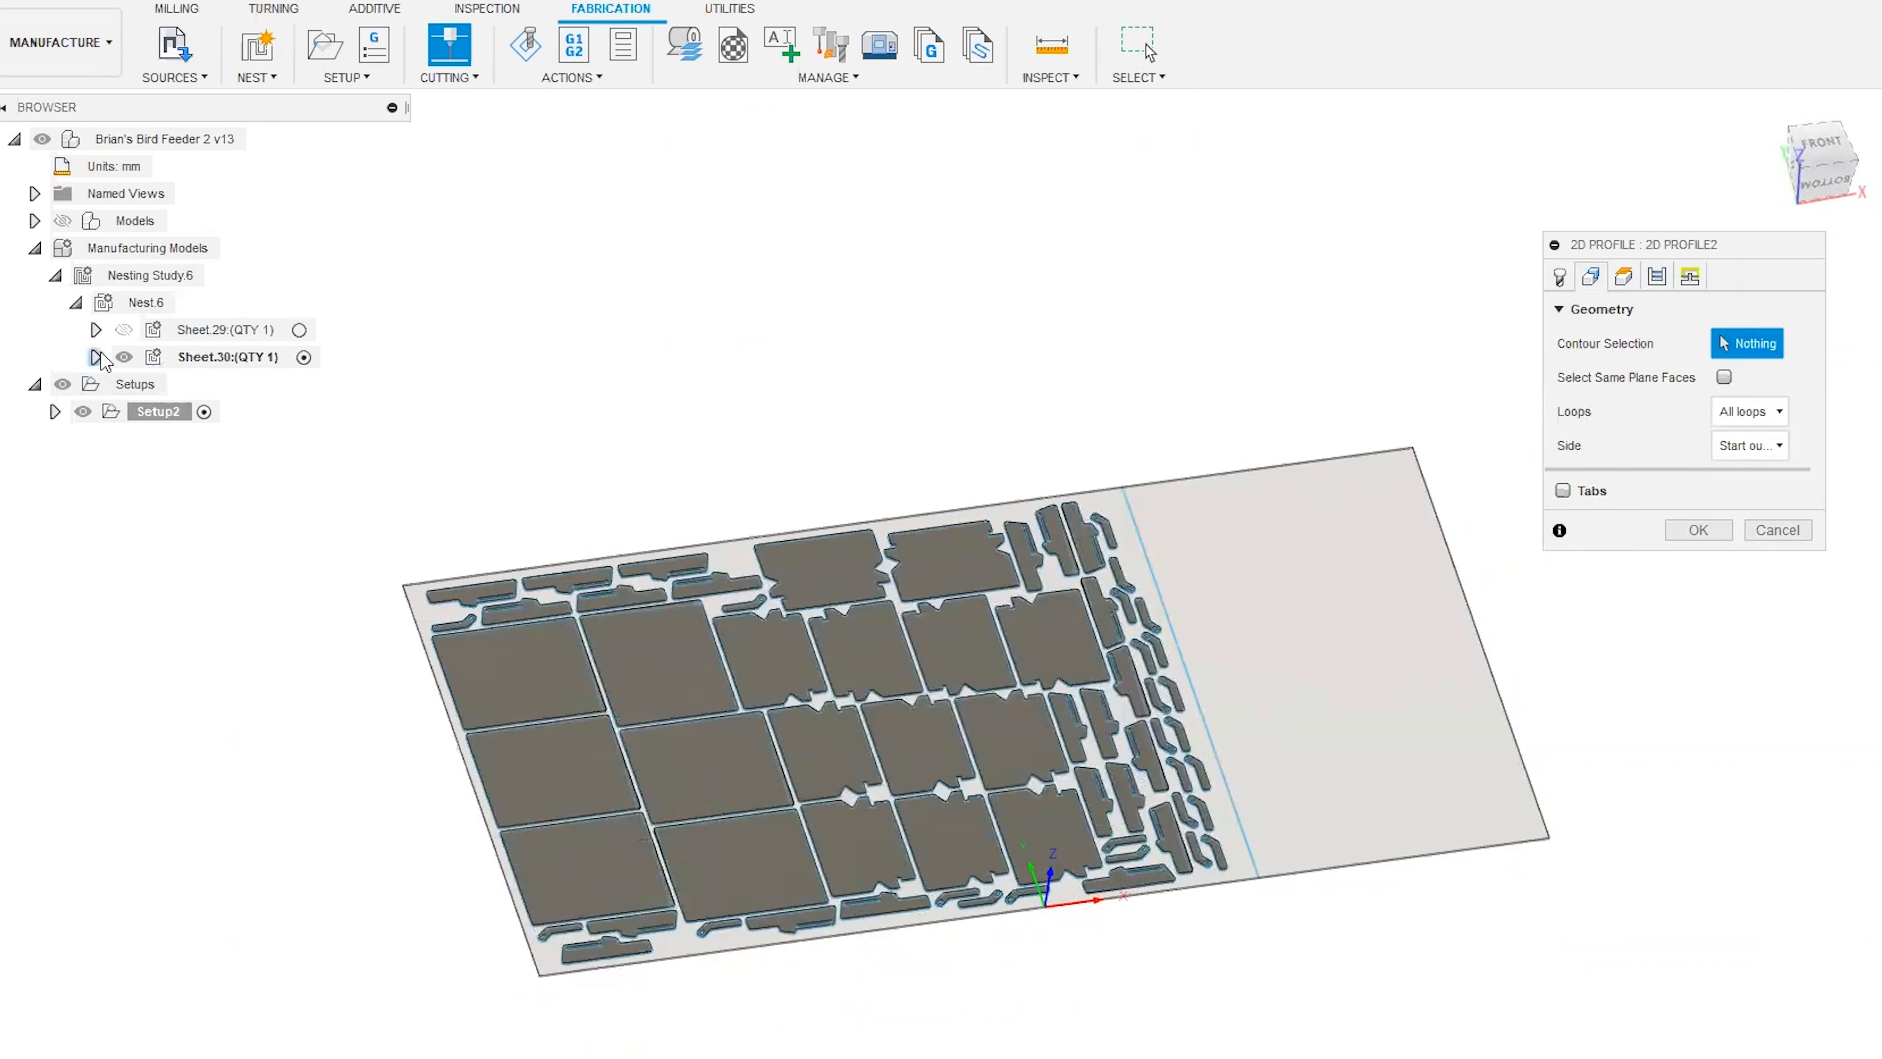
Hide the Stock Steel body of Sheet.30 so that only the nested parts are shown.
left_click(97, 357)
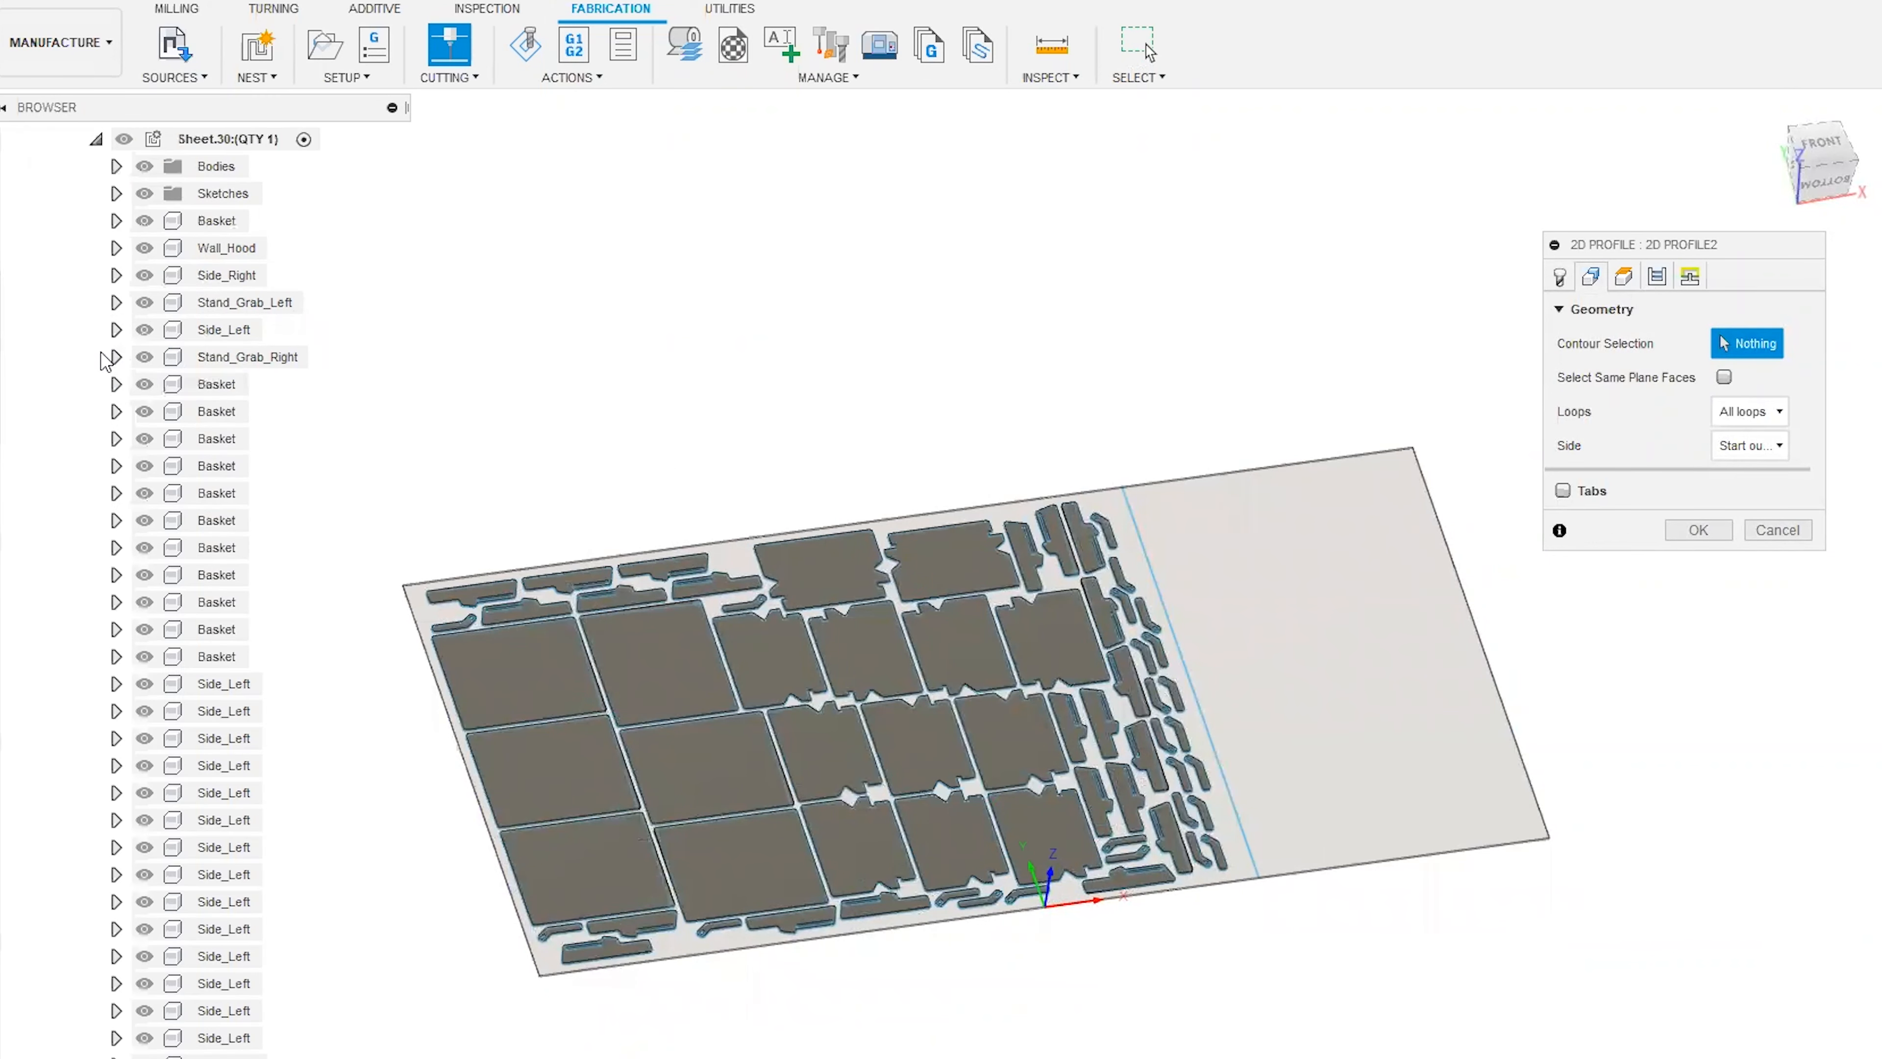
left_click(116, 167)
left_click(164, 194)
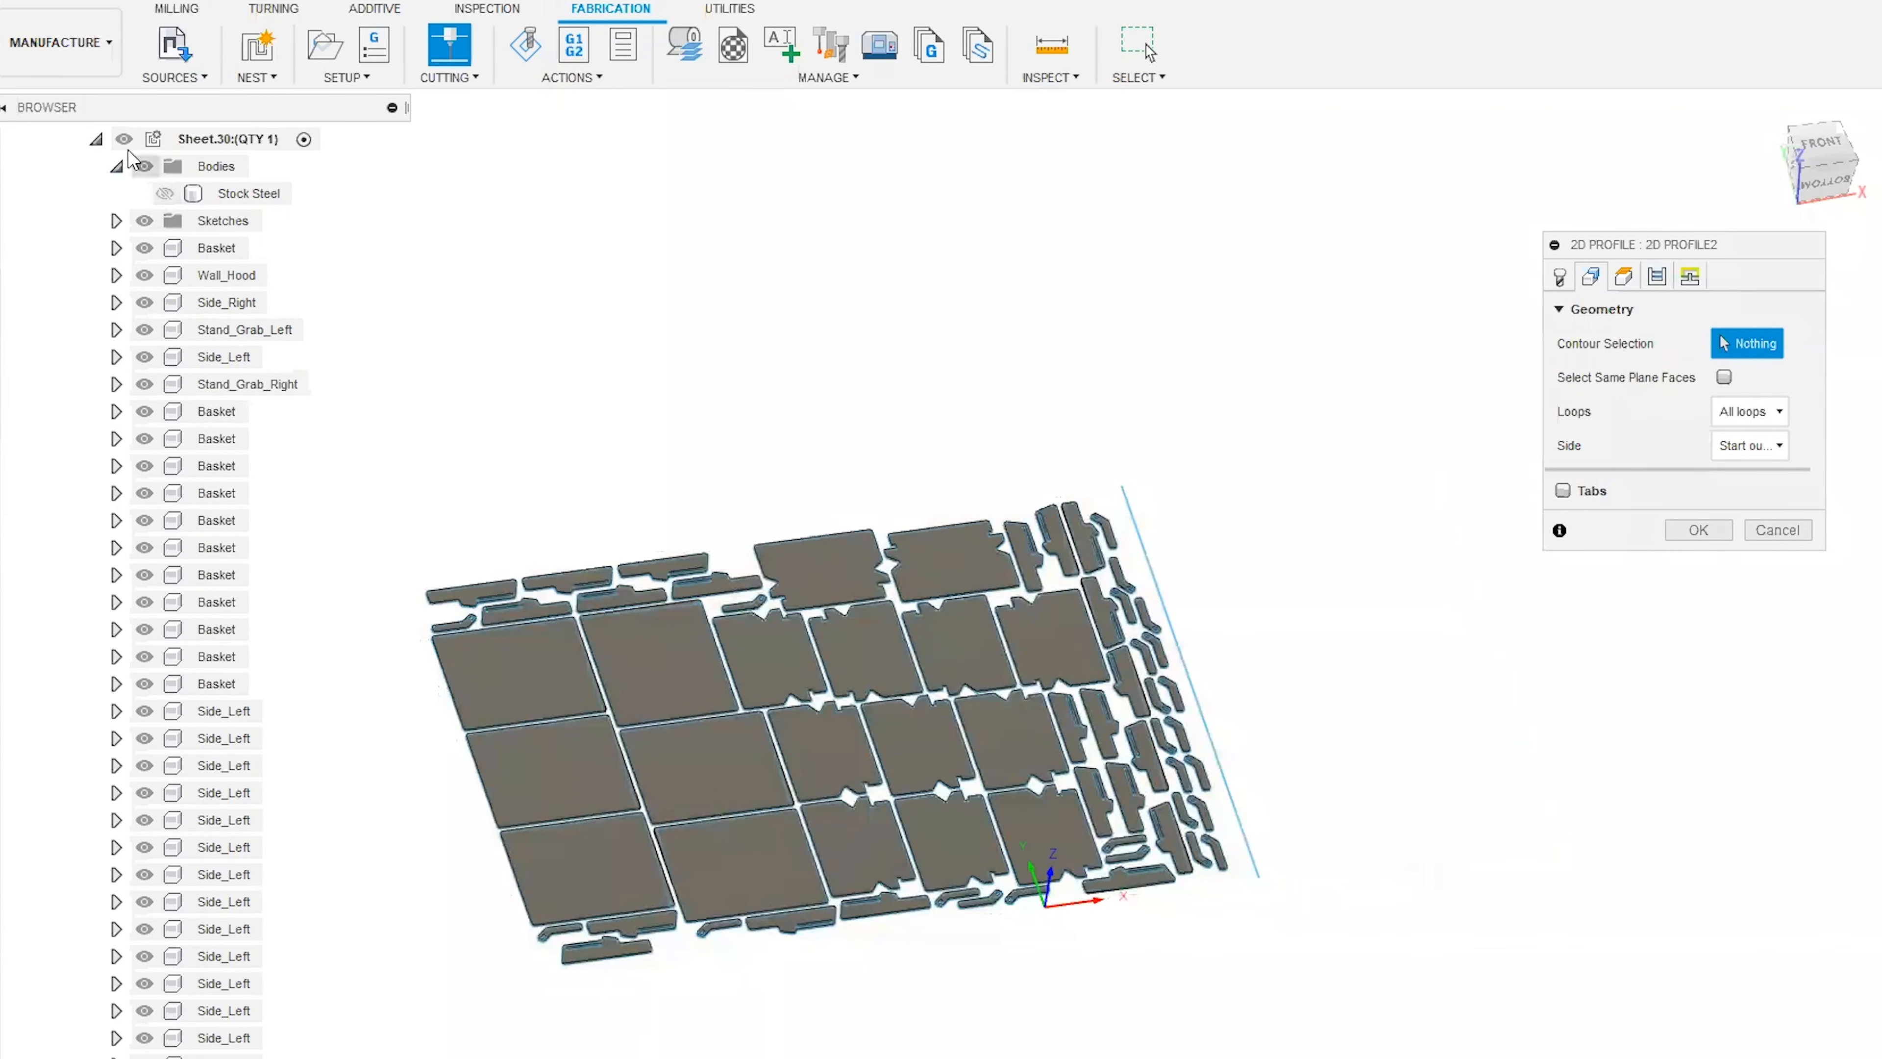
left_click(96, 139)
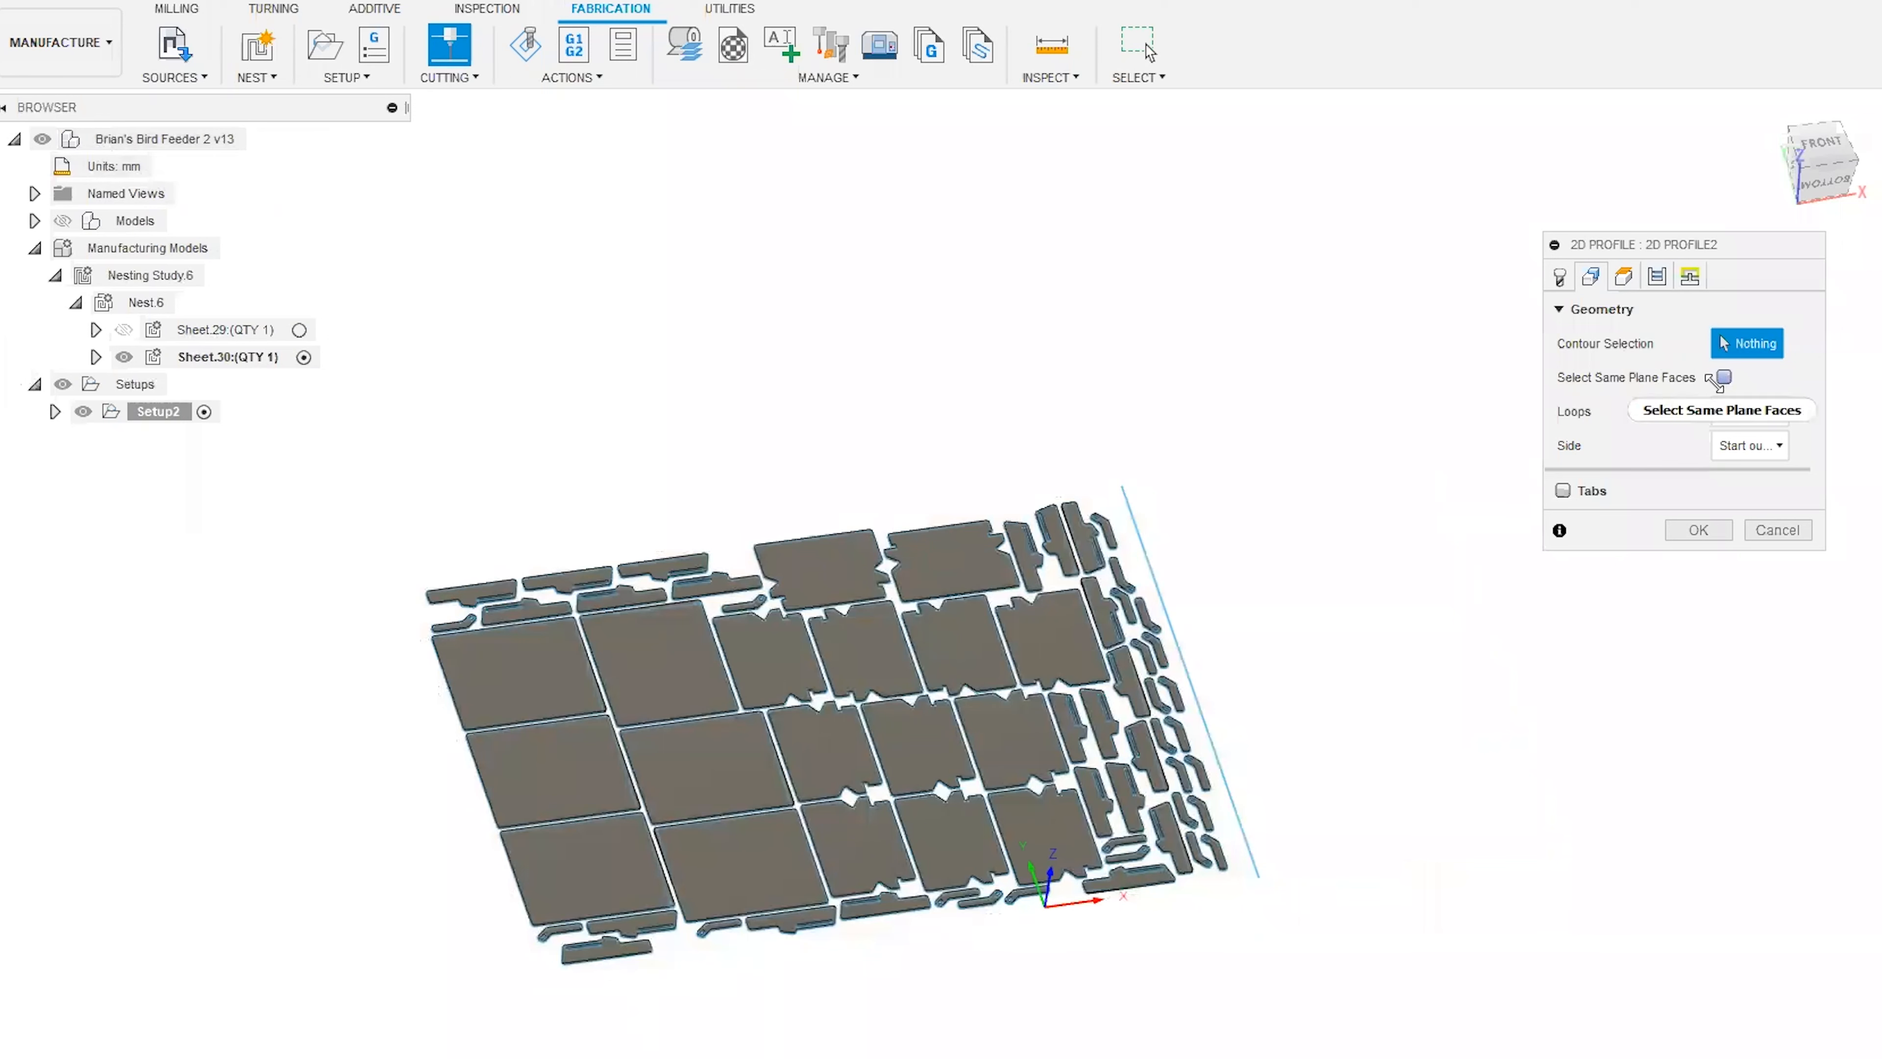
mouse_move(1728, 375)
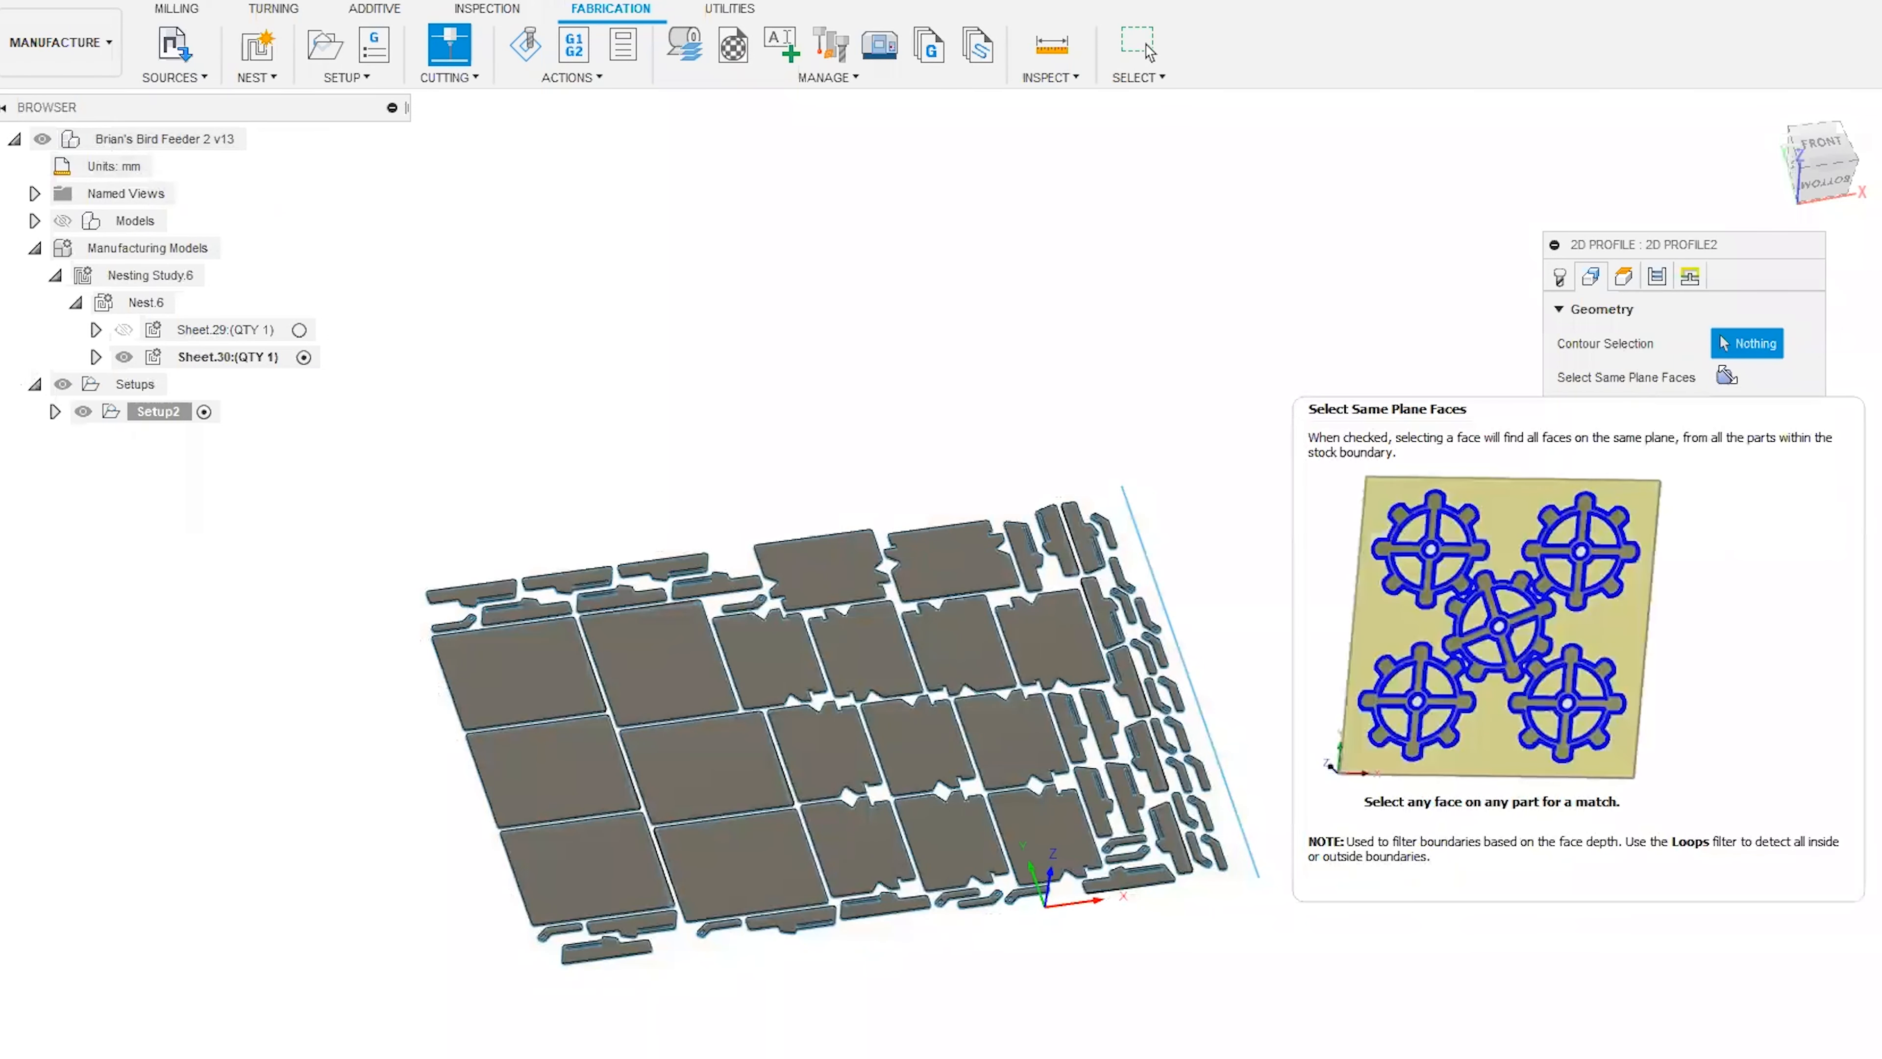
Enable Select Same Plane Faces, pick one nested part's face to select all coplanar part contours, and generate the 2D Profile toolpath.
left_click(1726, 376)
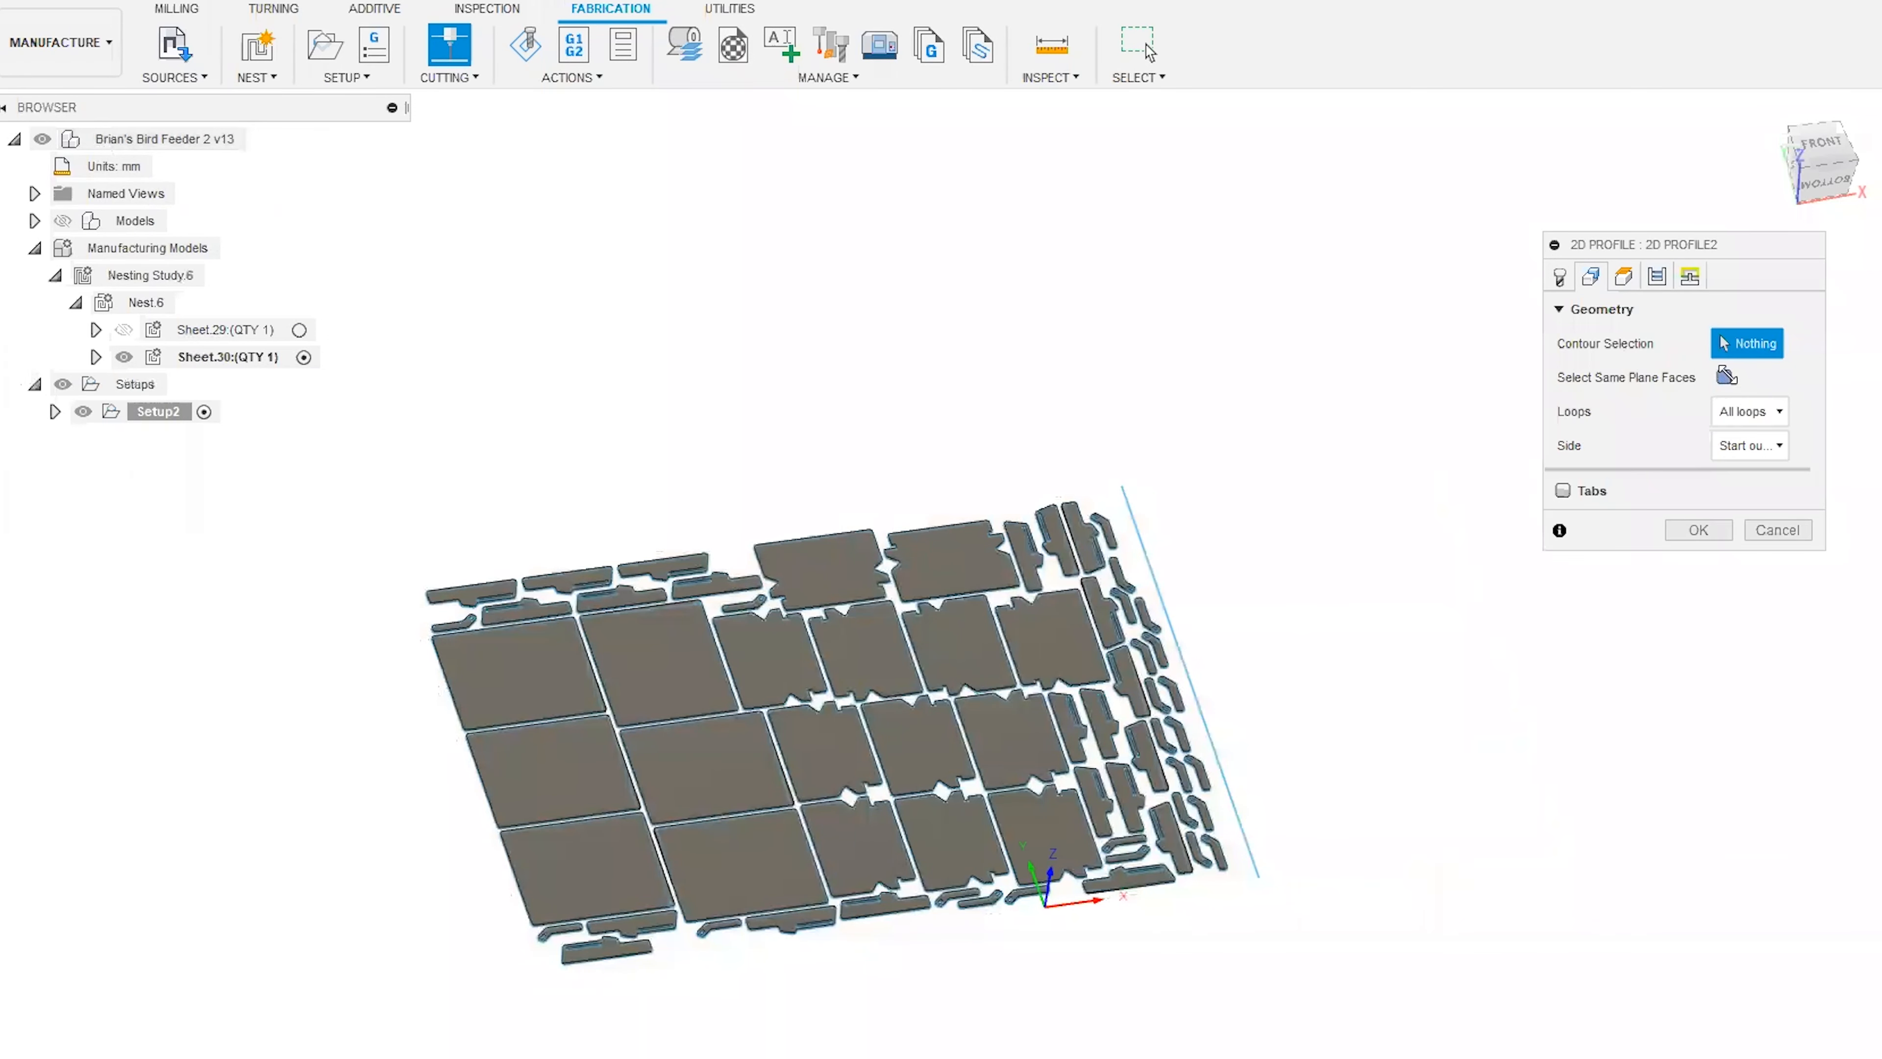
left_click(586, 868)
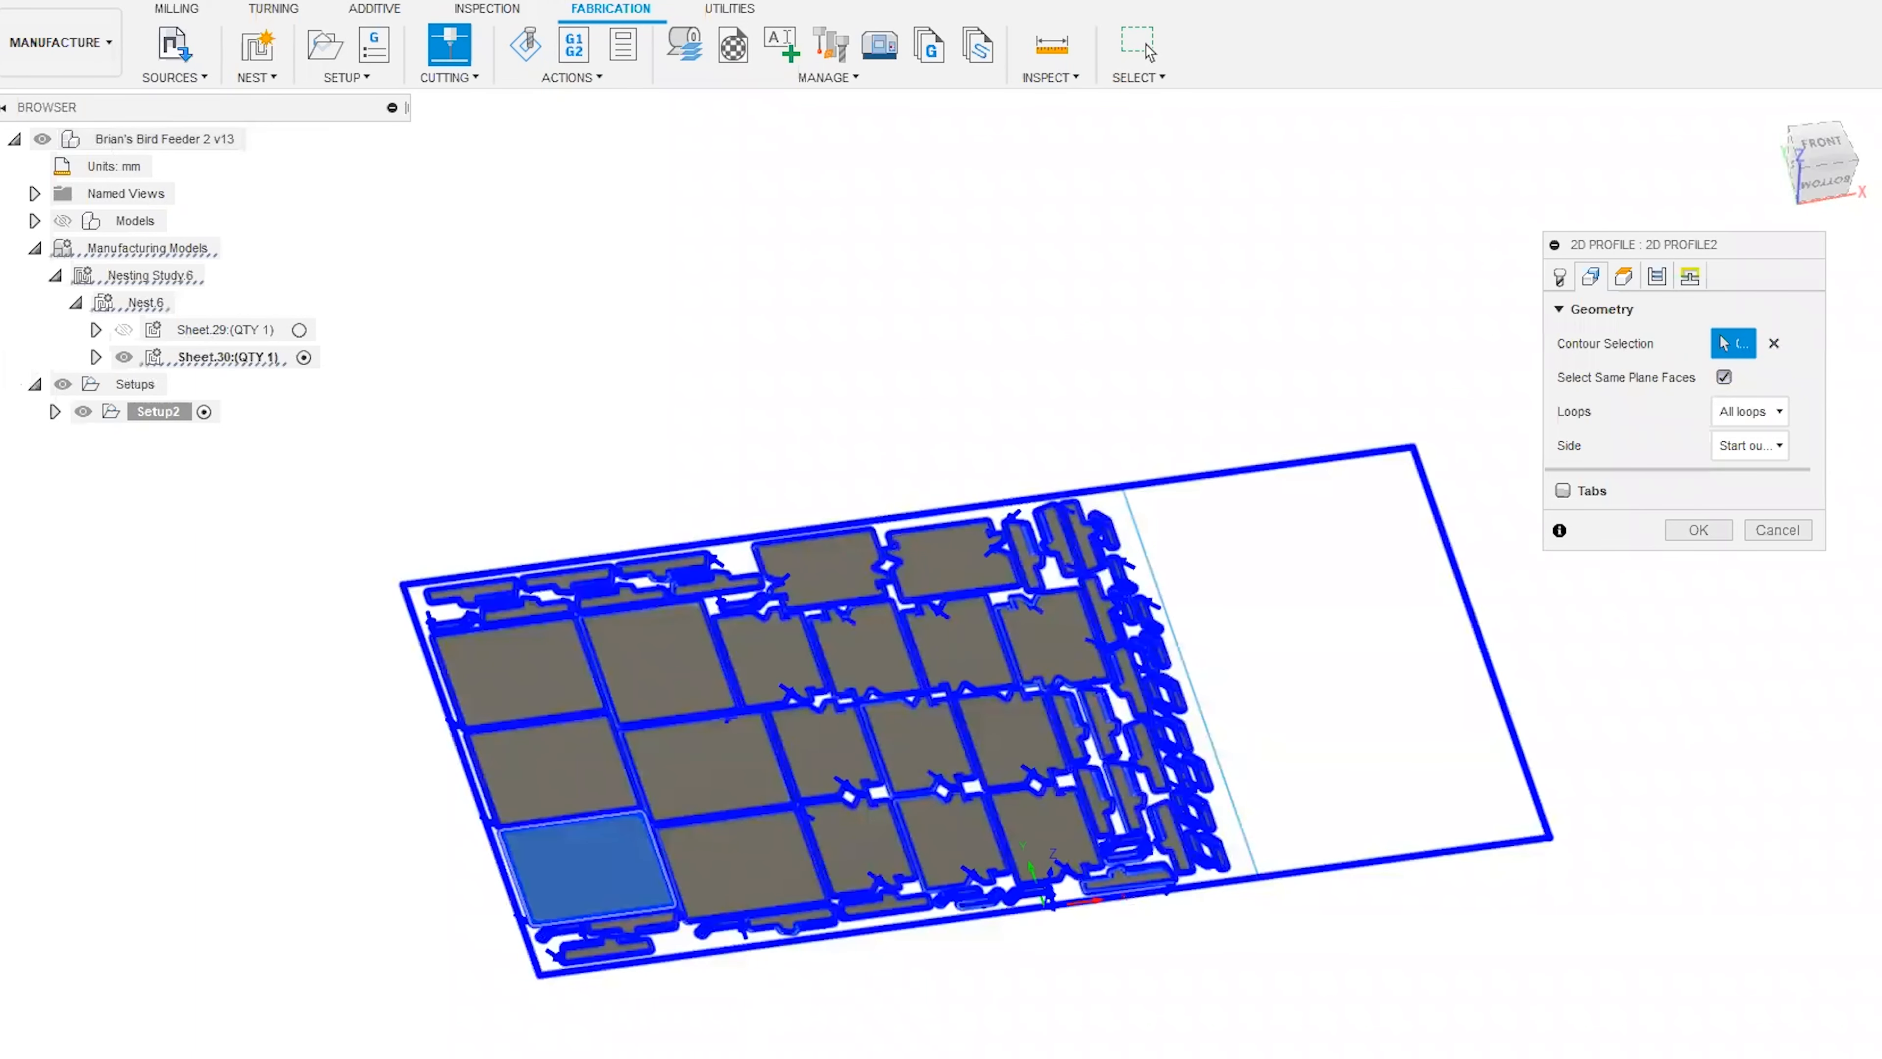
left_click(1687, 531)
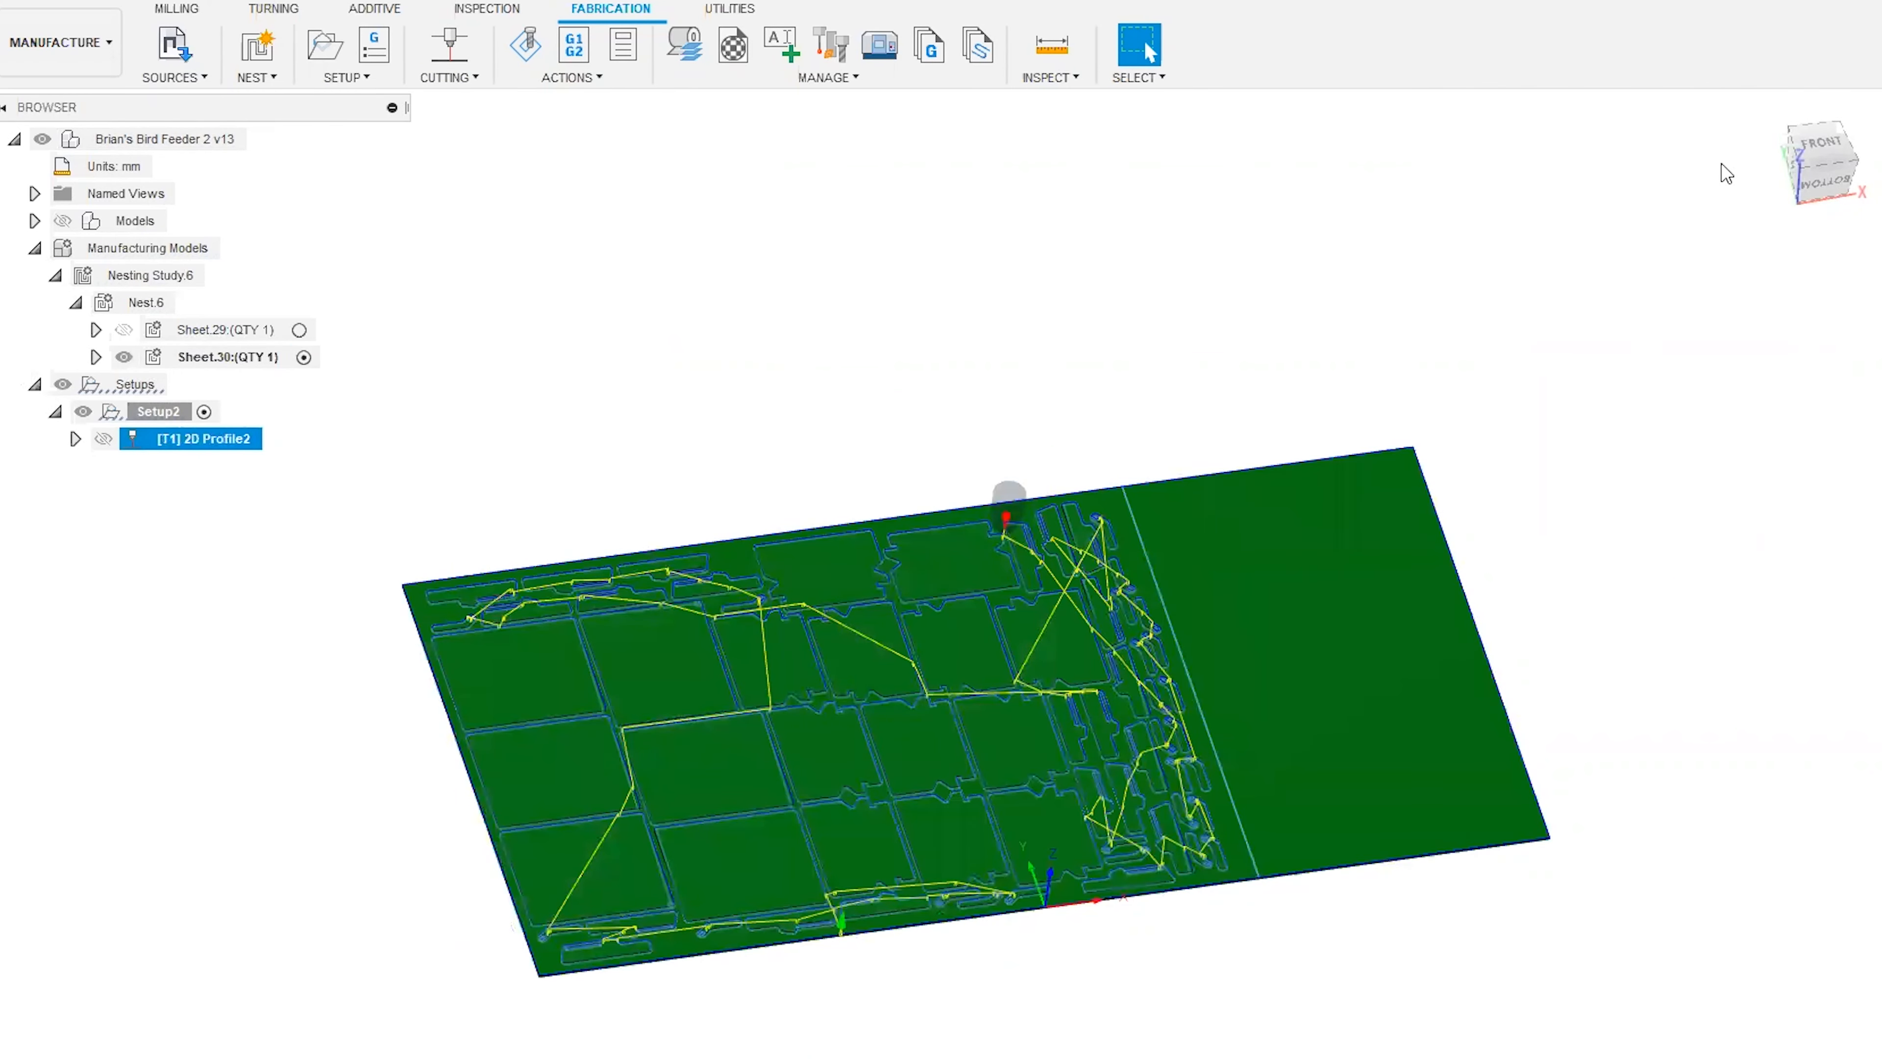
Simulate the 2D Profile toolpath on the nested sheet, watch the laser head cut the parts, and pause the playback partway.
mouse_move(1825, 180)
left_mouse_down()
mouse_move(1817, 126)
mouse_move(1826, 187)
left_mouse_up()
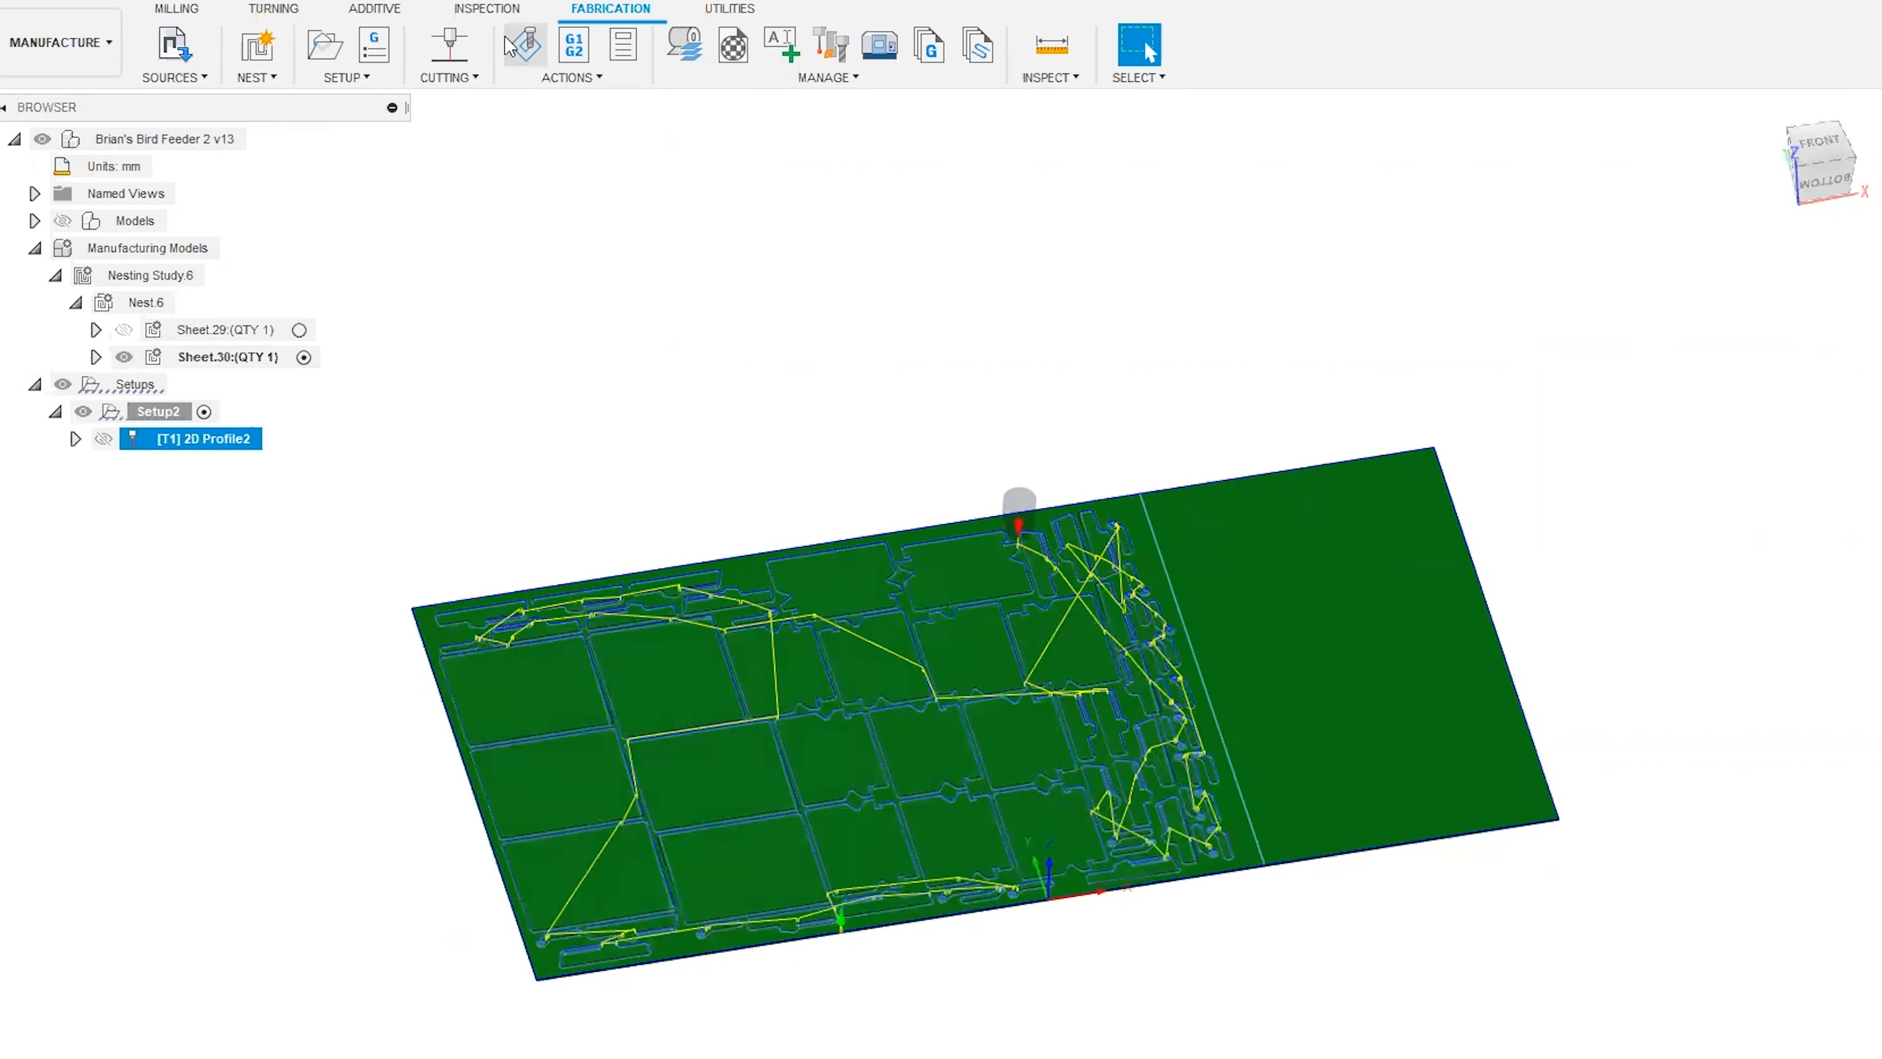
left_click(510, 44)
left_click_drag(1139, 235, 945, 149)
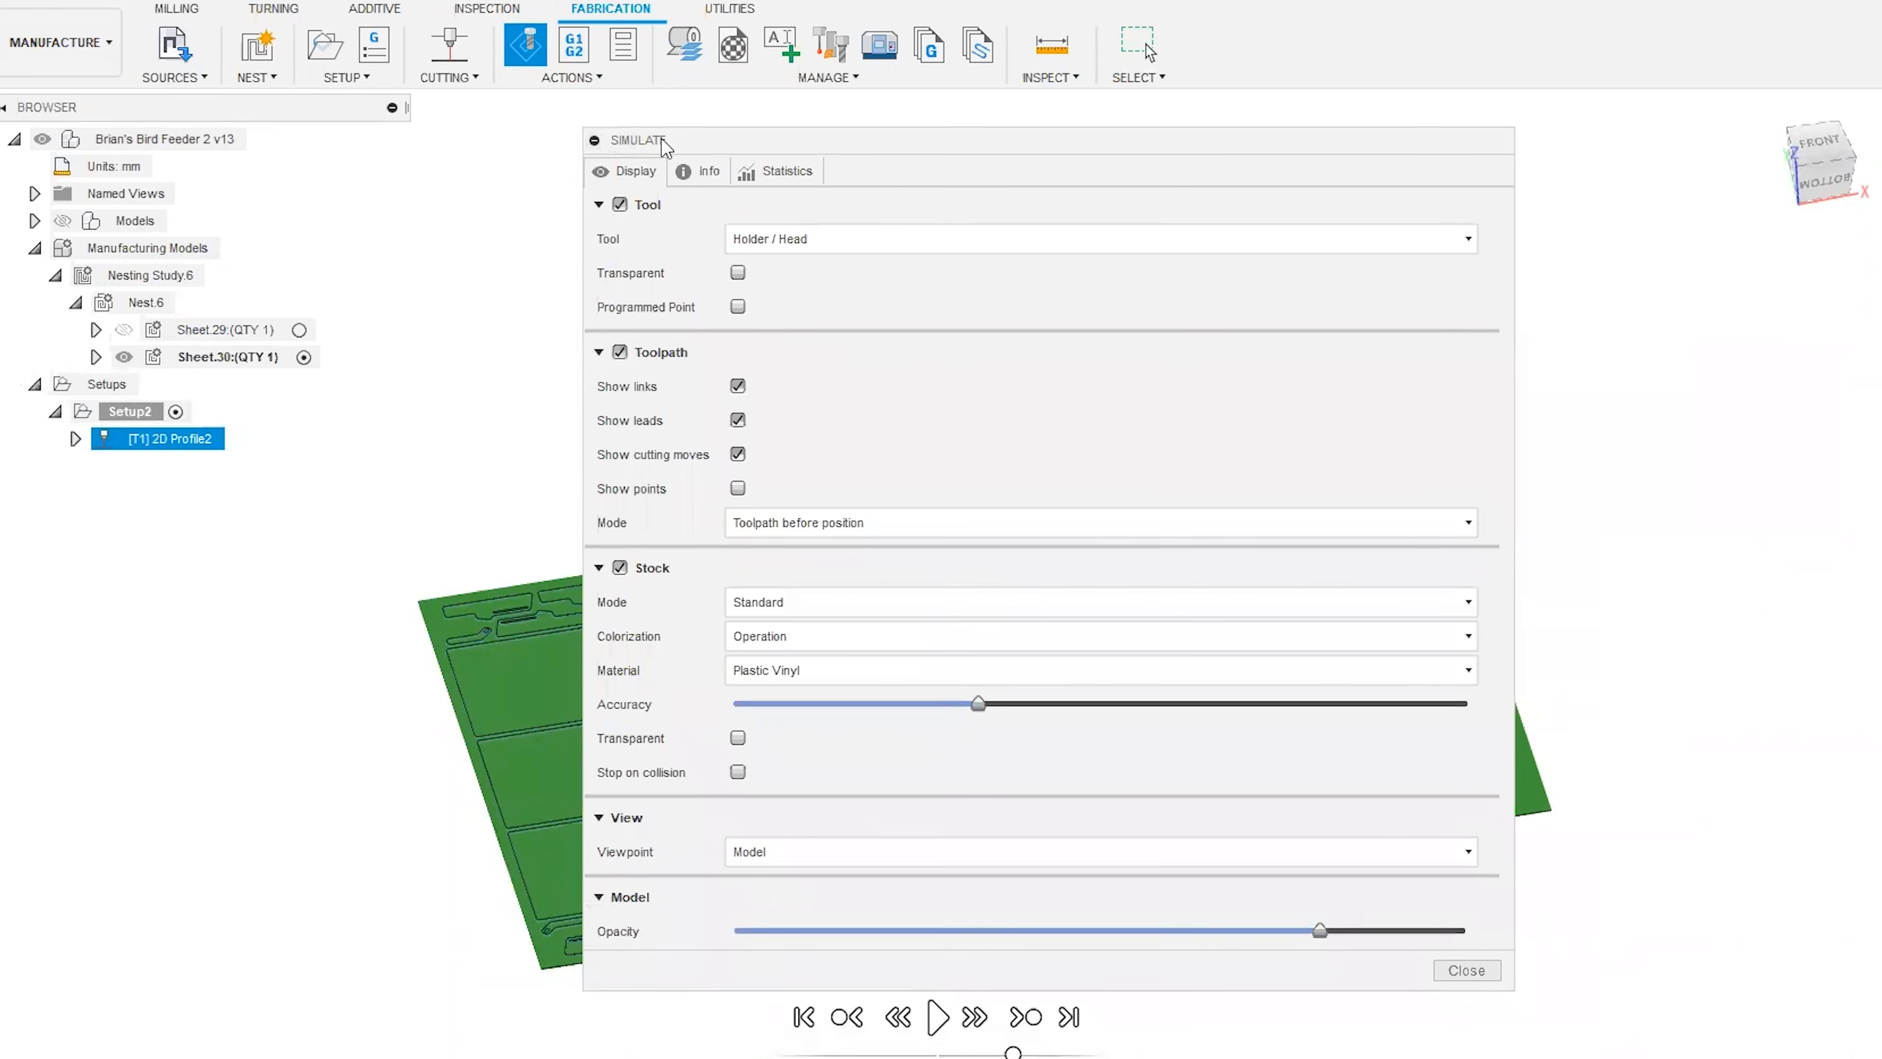
left_click_drag(665, 146, 1591, 528)
left_click(938, 1016)
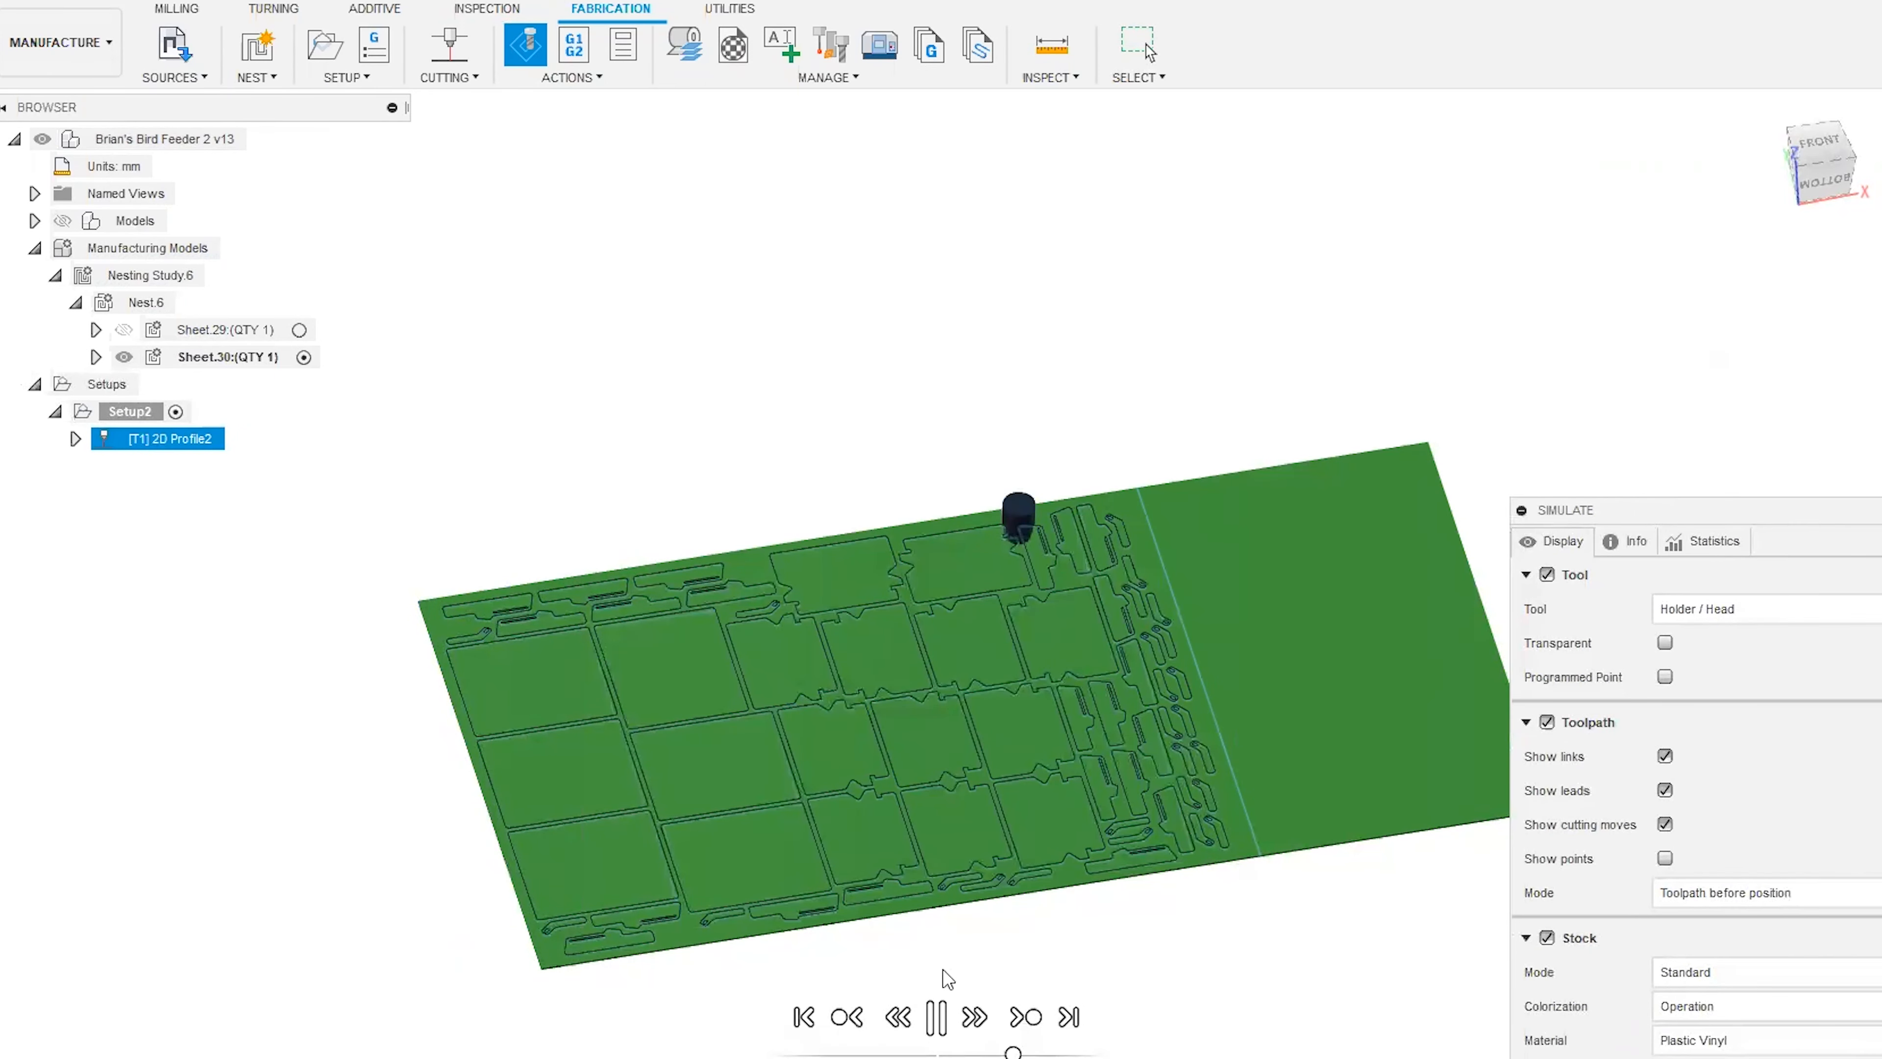
mouse_move(1795, 189)
left_mouse_down()
mouse_move(1787, 161)
mouse_move(1784, 175)
left_mouse_up()
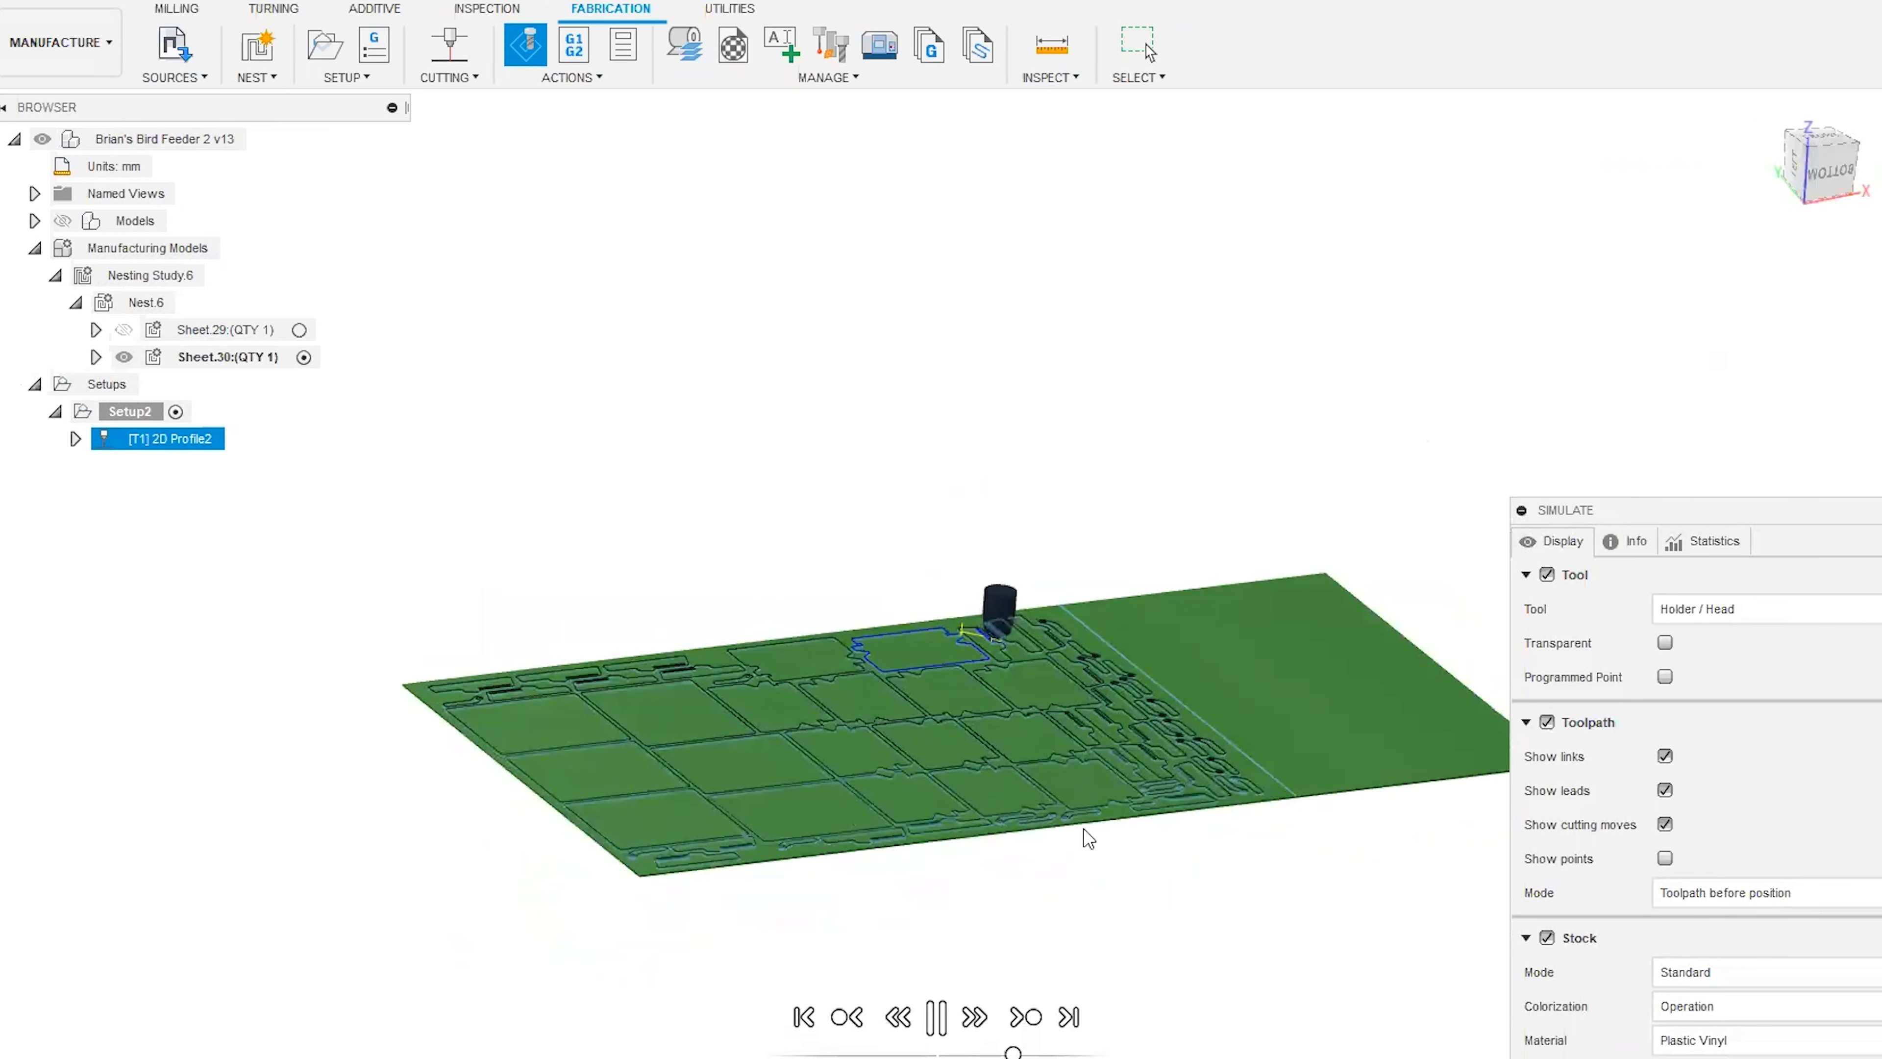
scroll(964, 860, "up", 5)
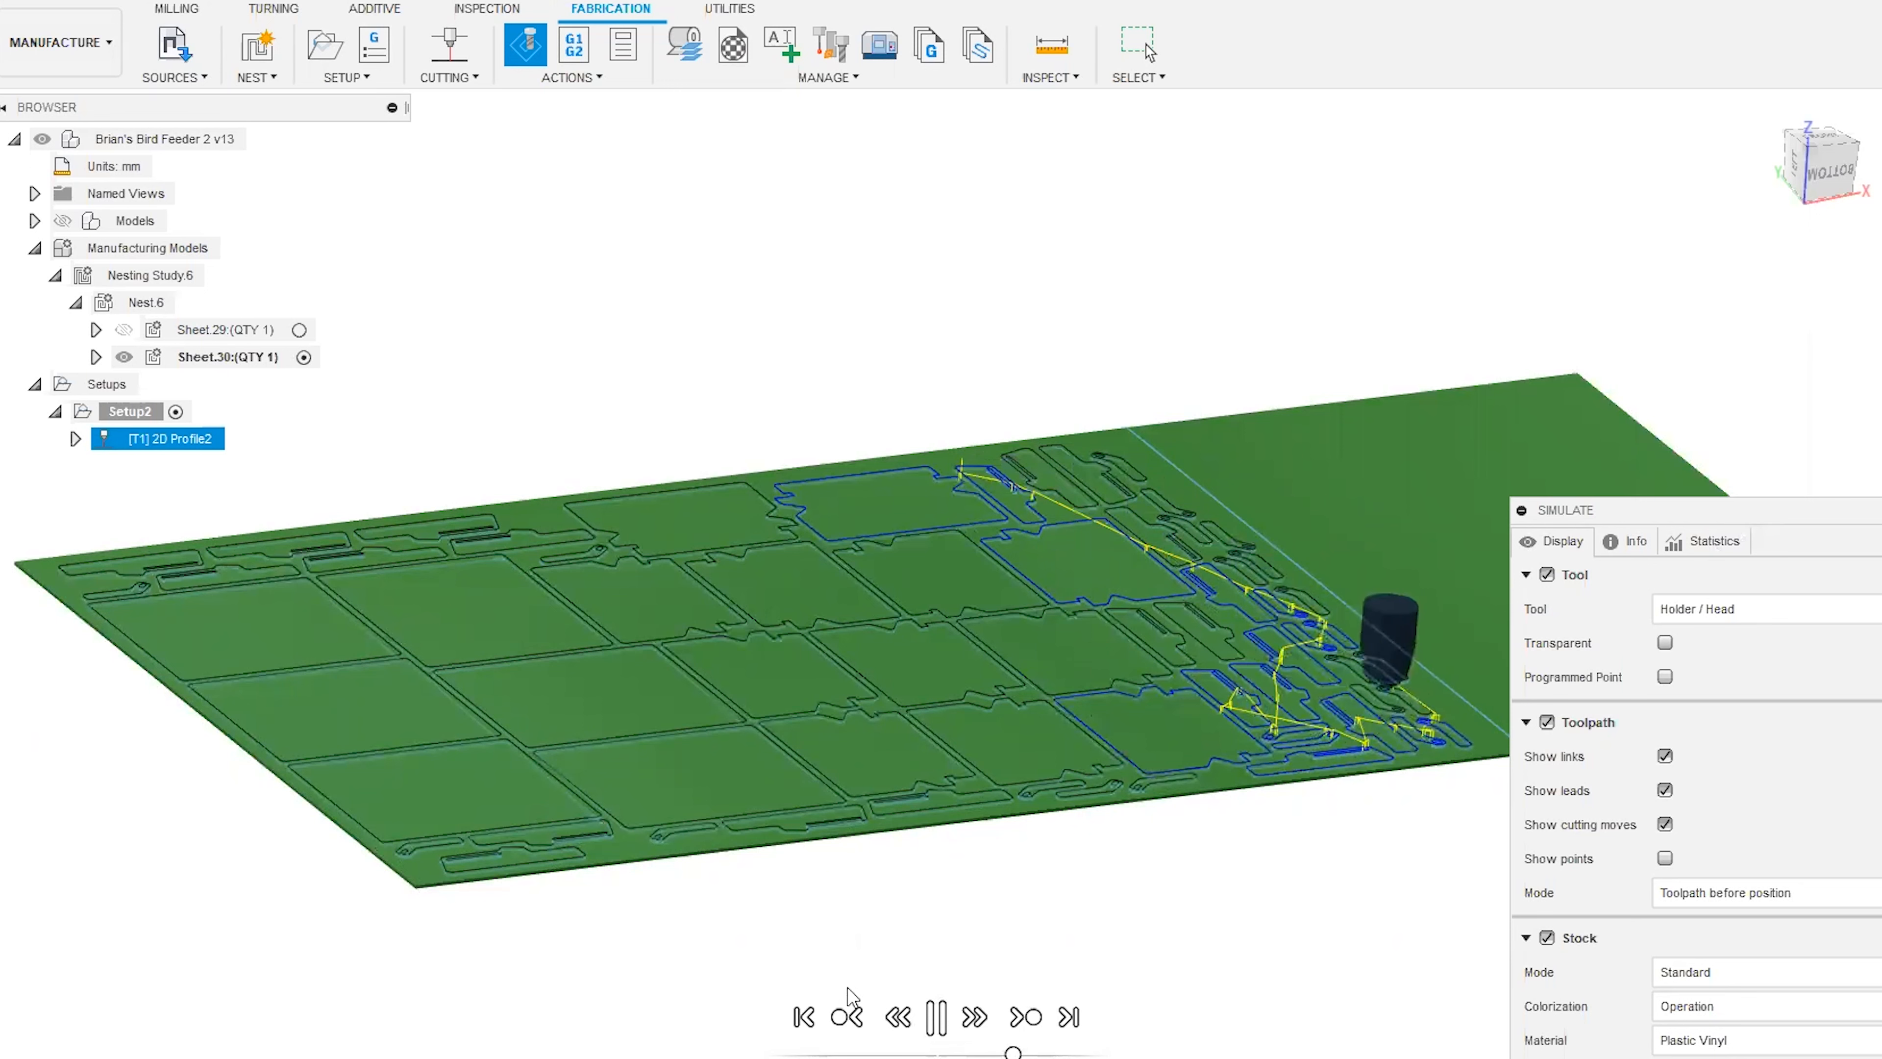
left_click(937, 1017)
left_click_drag(1675, 512, 1727, 257)
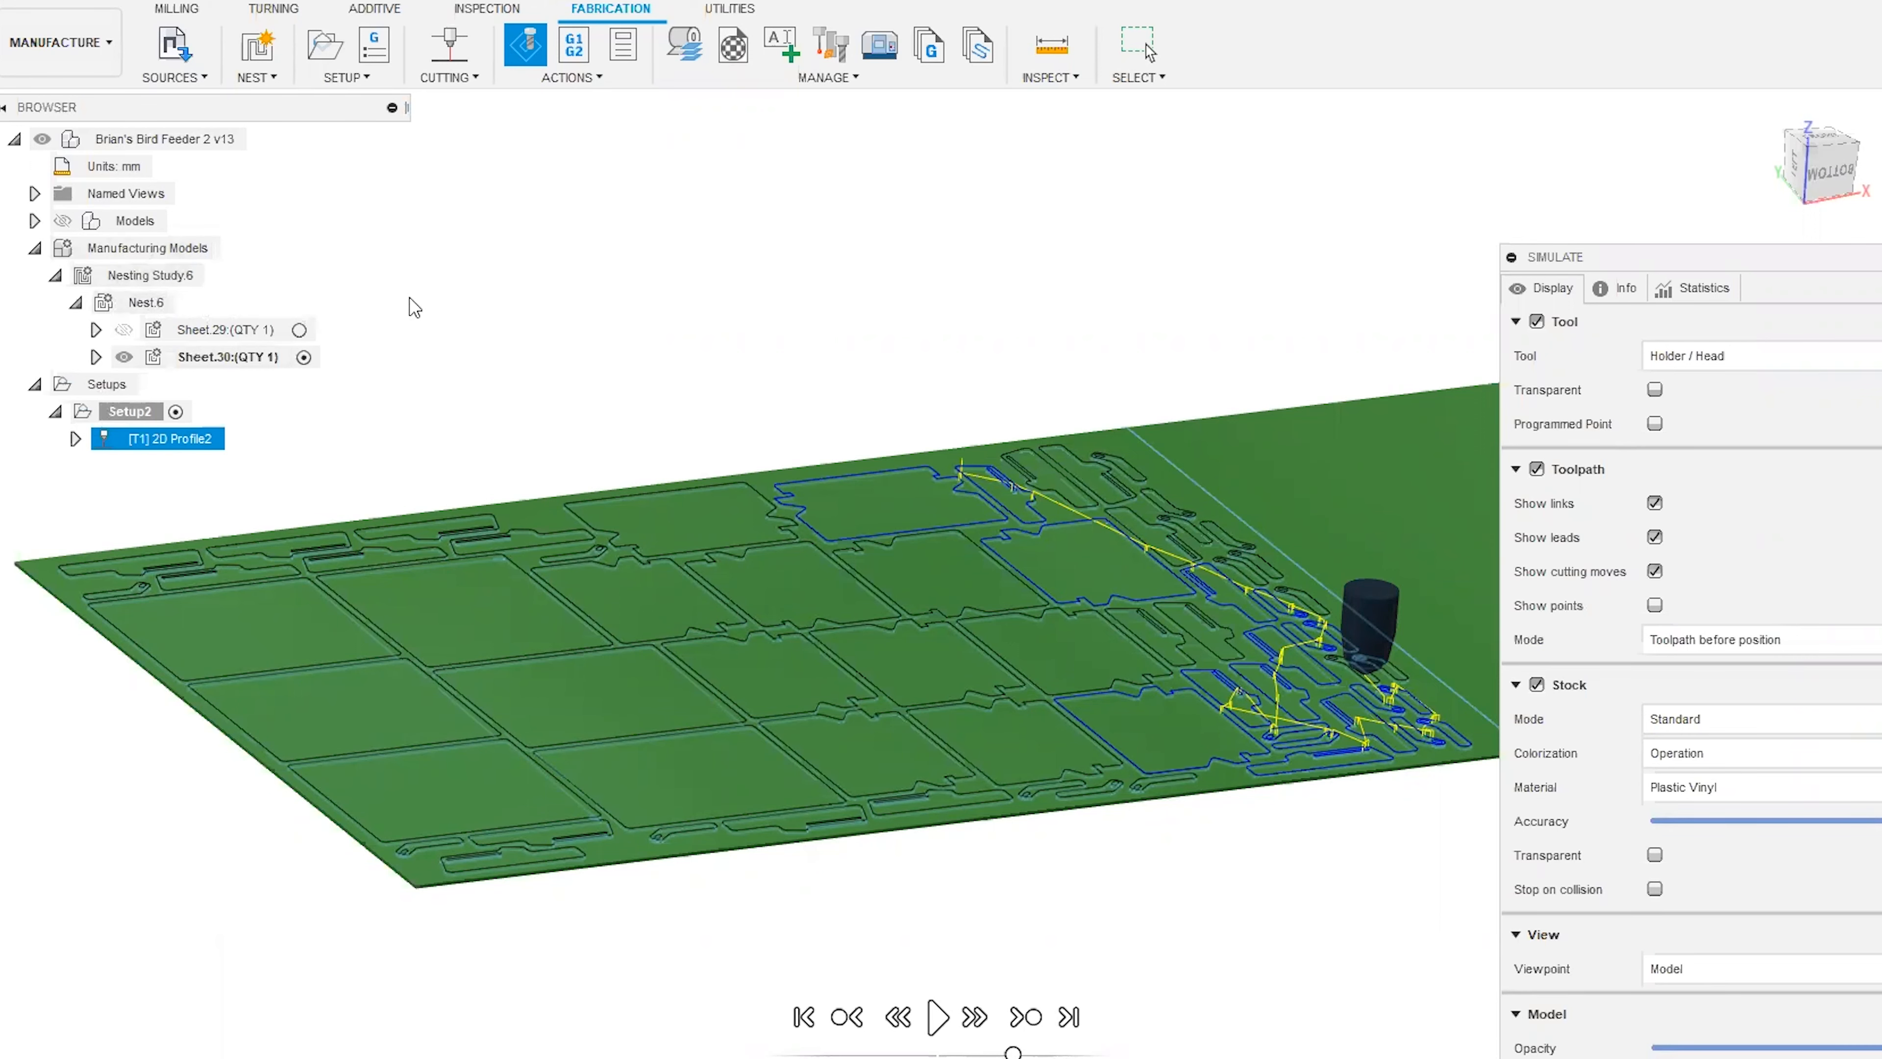
Close the toolpath simulation, return the nested sheet to the home view, and switch to the Africa Cloth document.
left_click_drag(1673, 257, 1166, 124)
left_click(1729, 950)
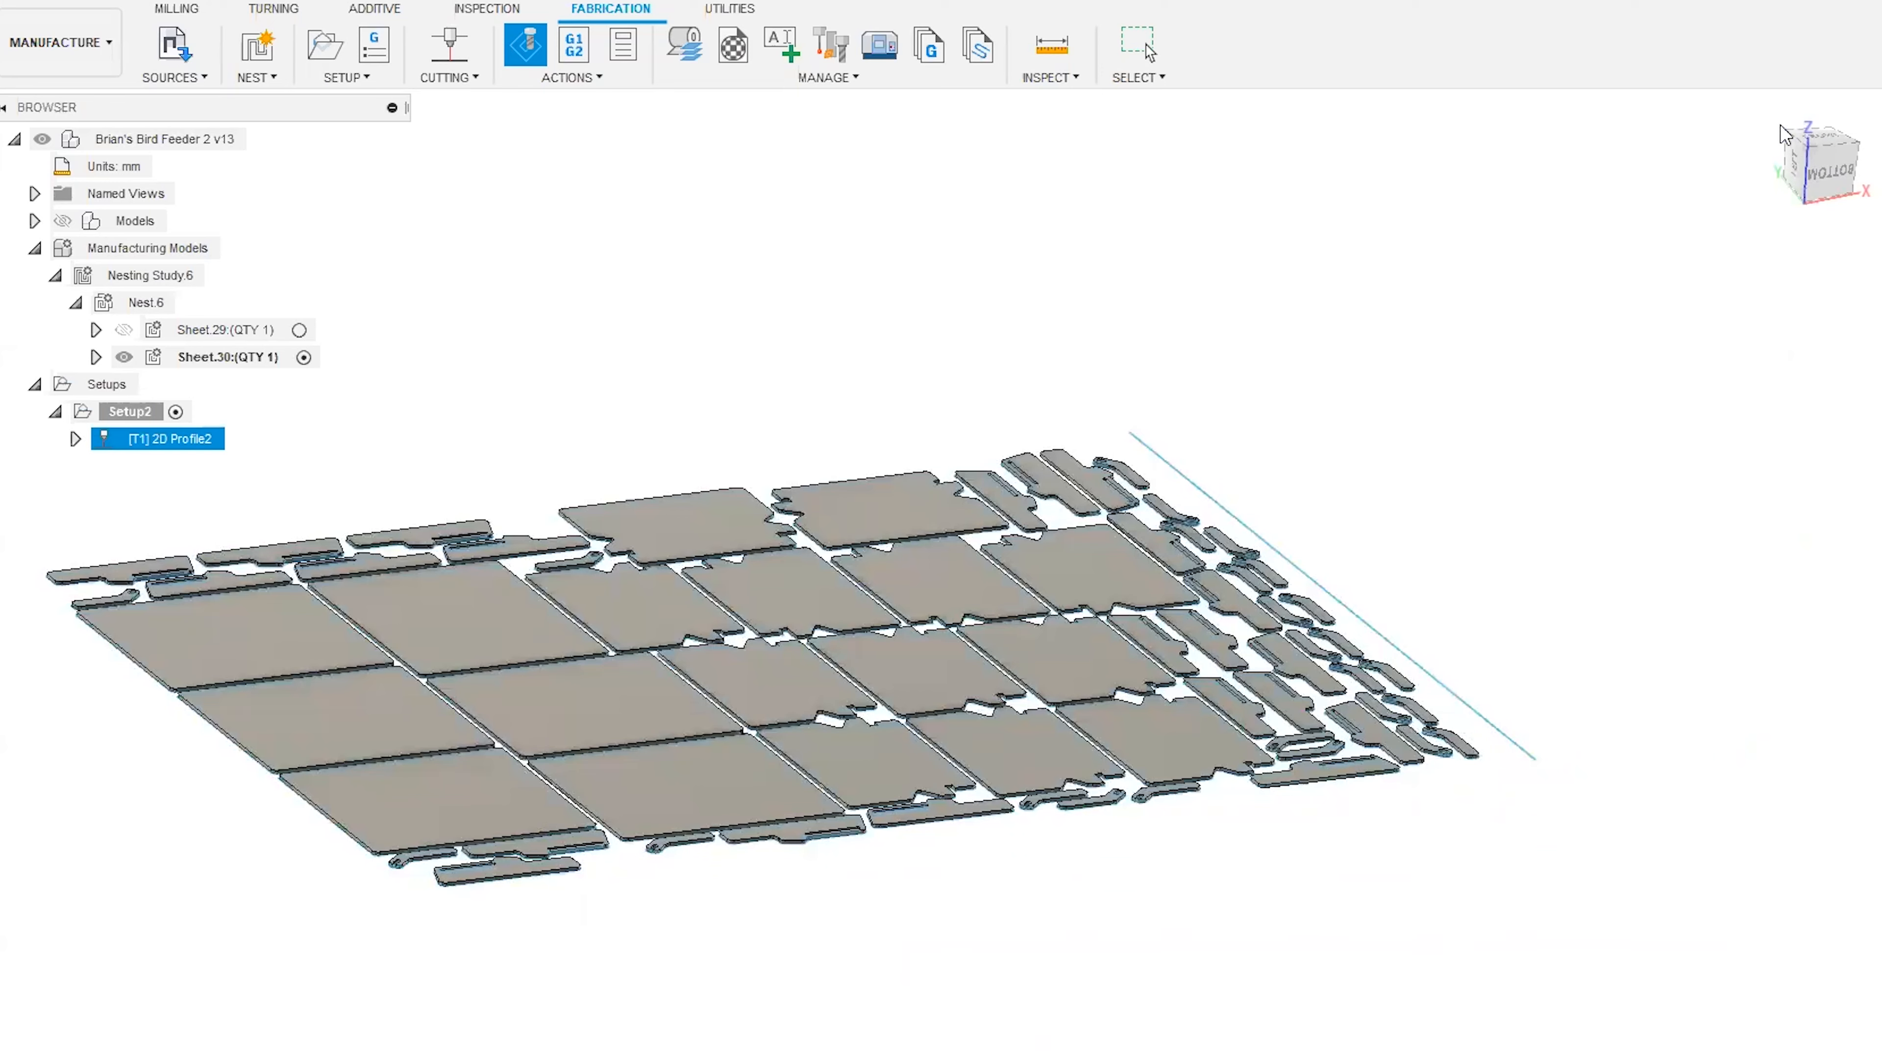
scroll(1785, 132, "down", 2)
left_click(1767, 109)
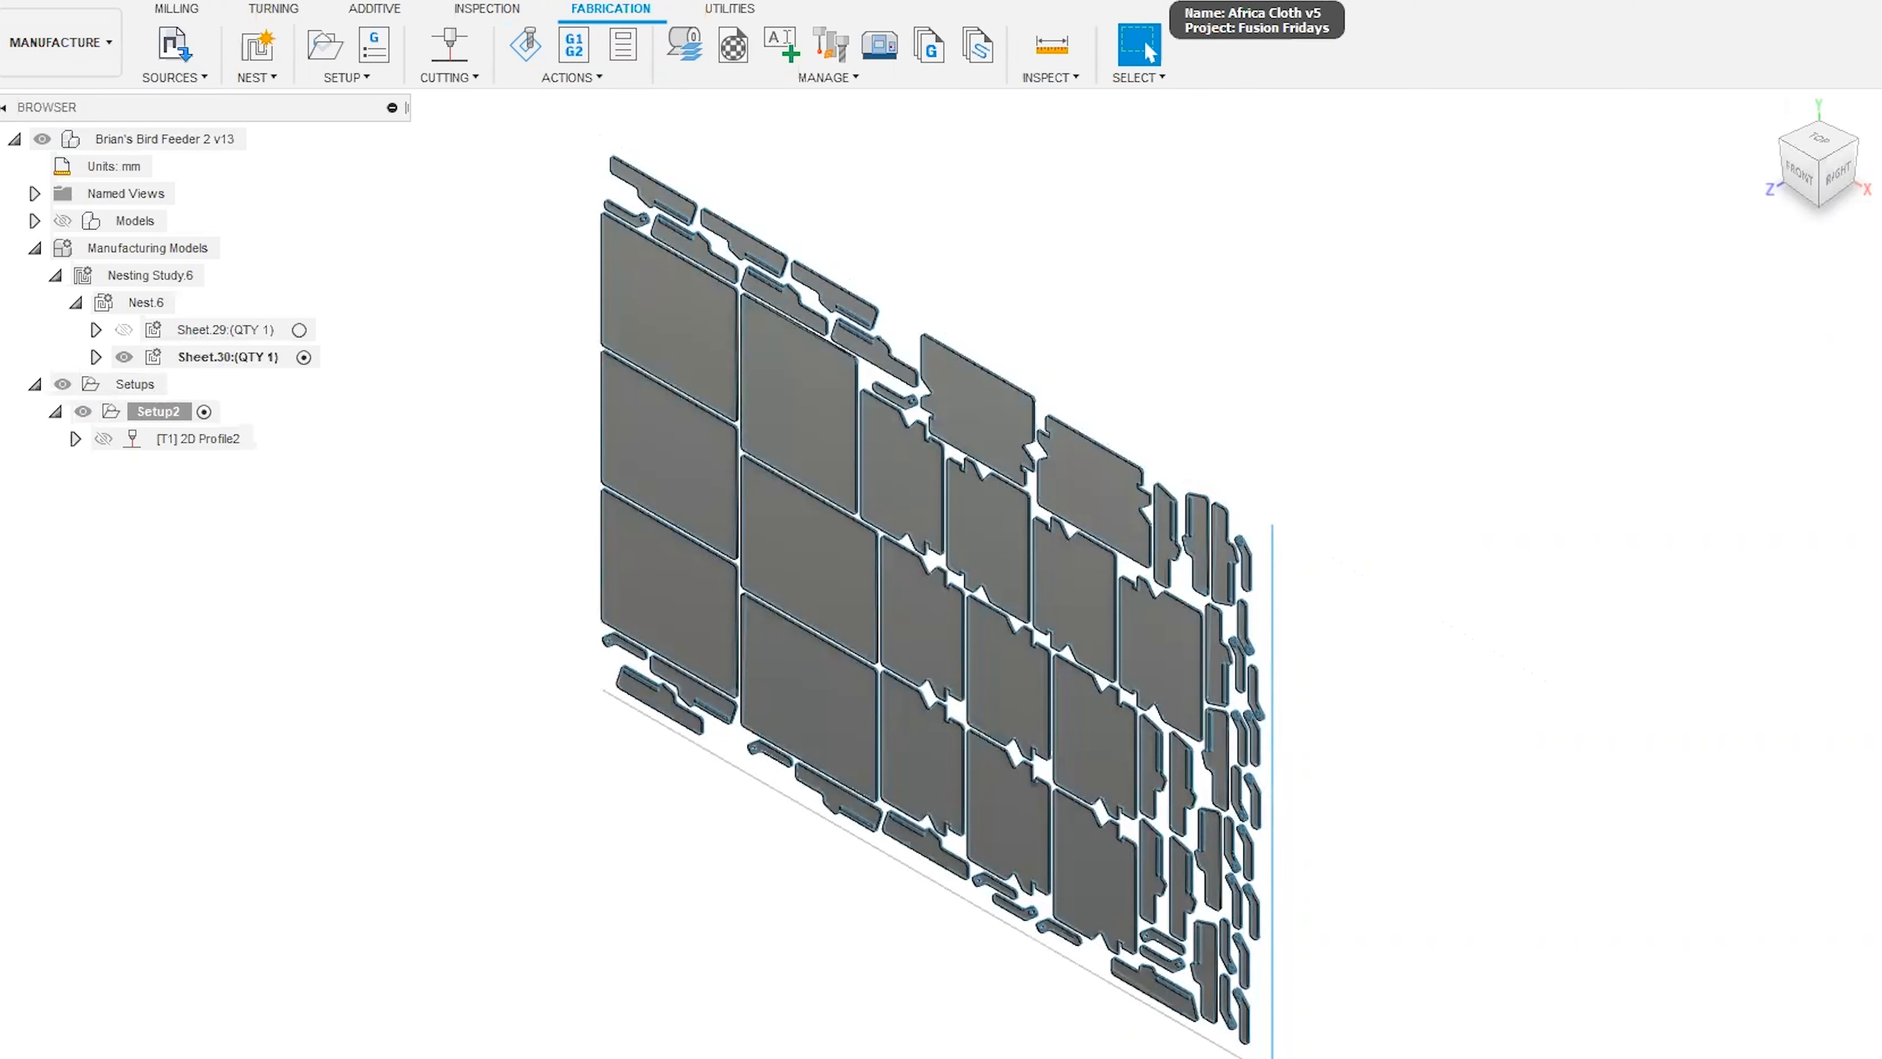
left_click(1168, 1)
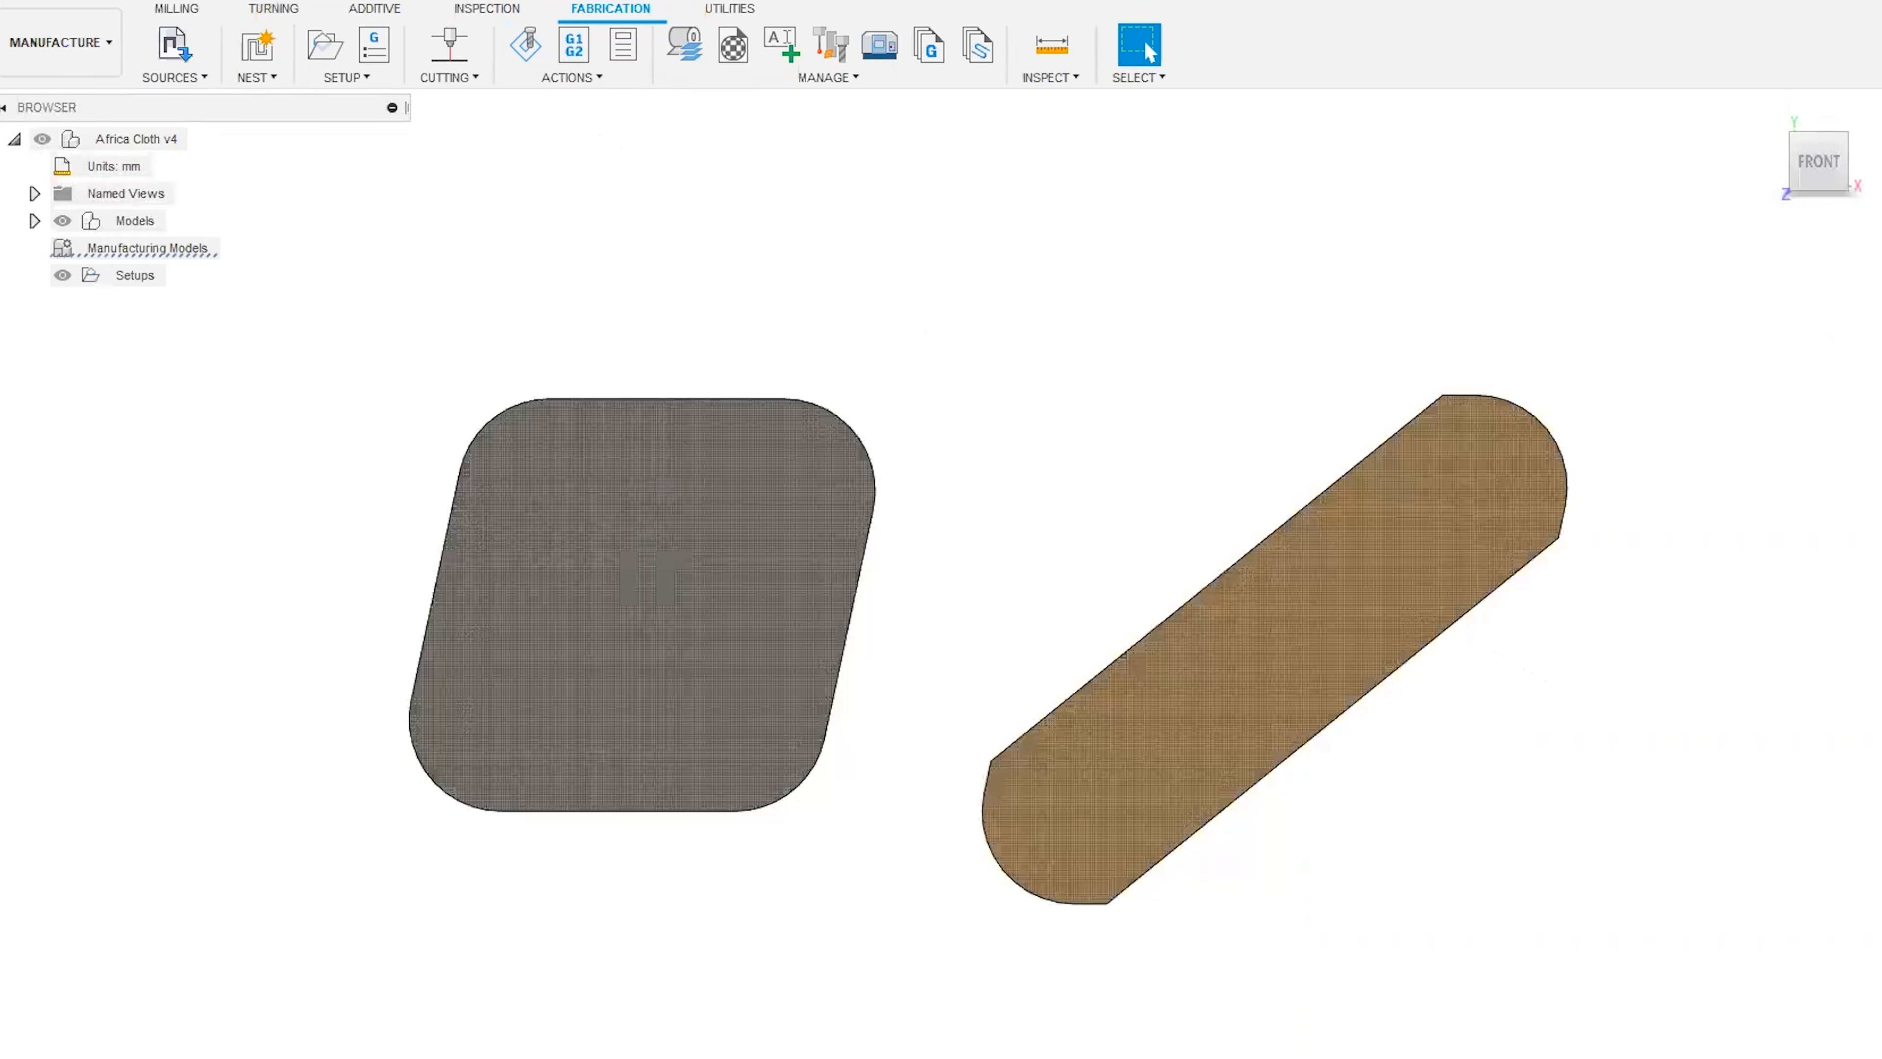
Examine the two patterned cloth parts from an angle and from the front, checking the direction of their fabric pattern.
mouse_move(937, 607)
middle_mouse_down("shift")
mouse_move(956, 667)
mouse_move(949, 619)
middle_mouse_up("shift")
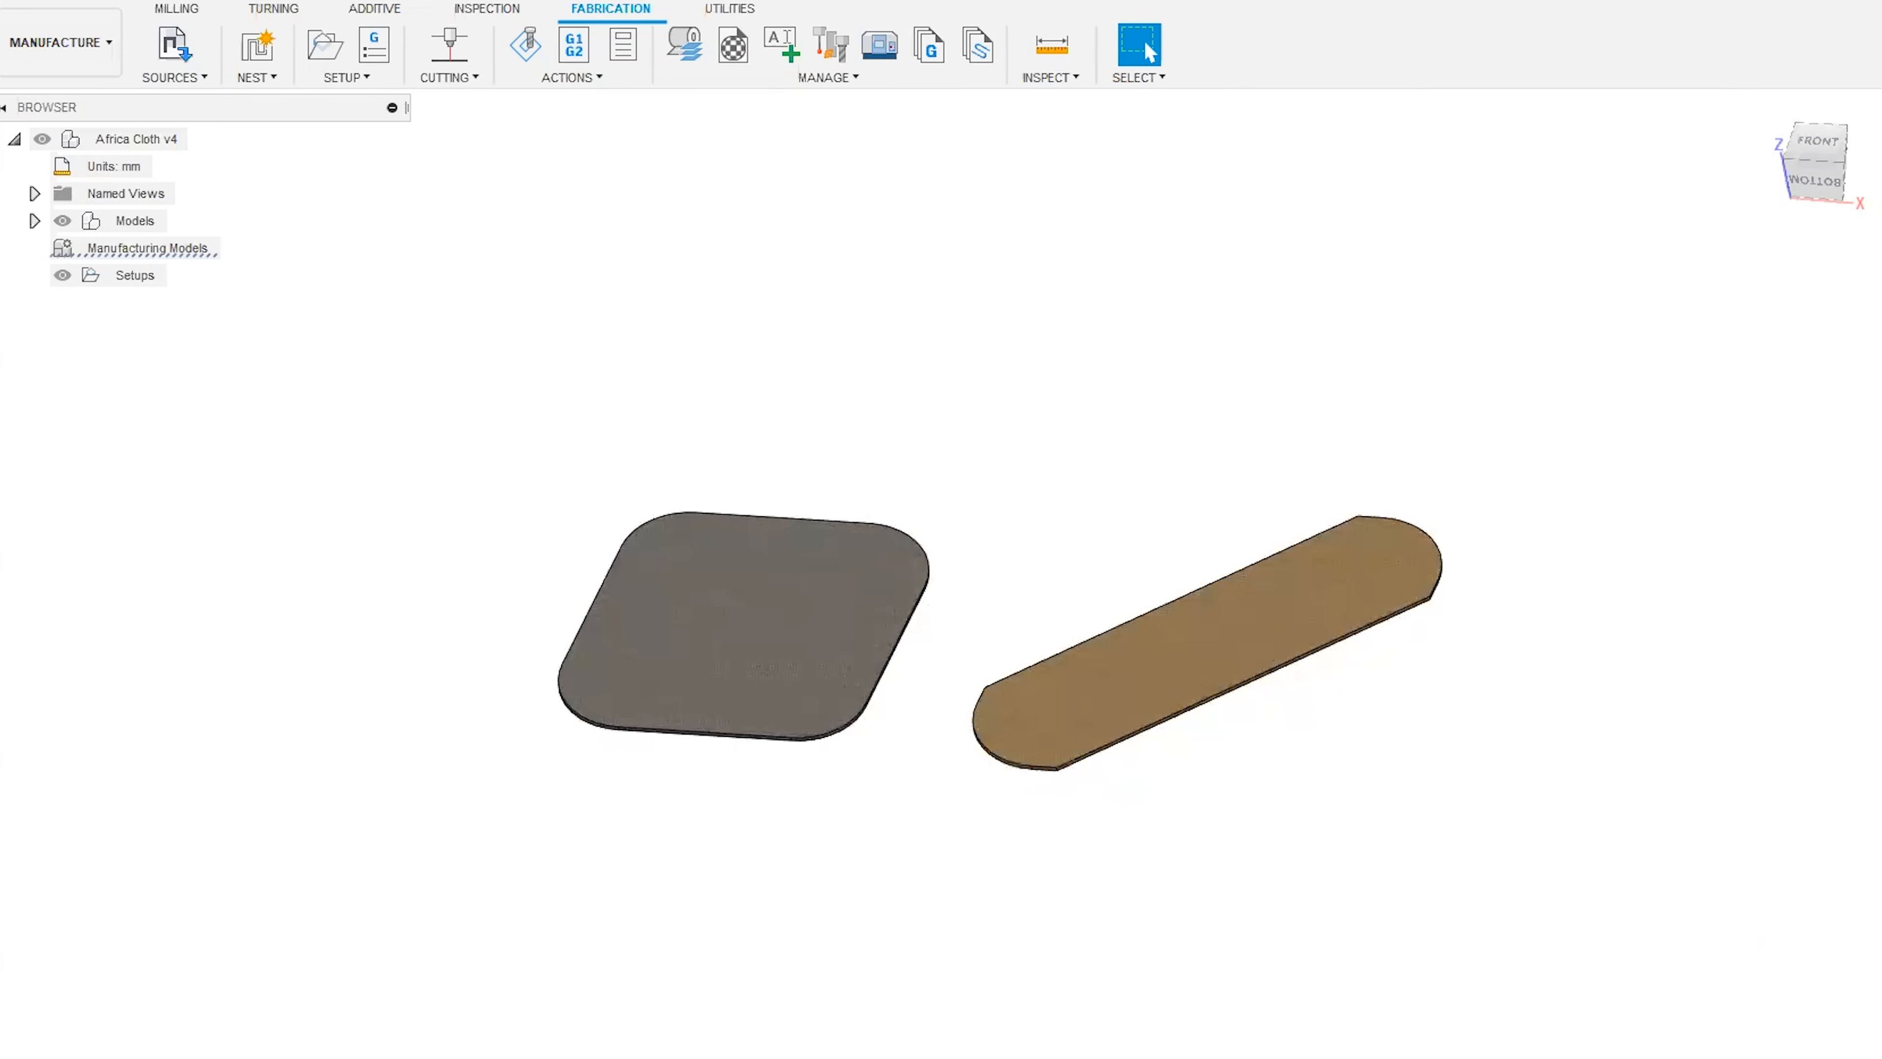
left_click(1826, 145)
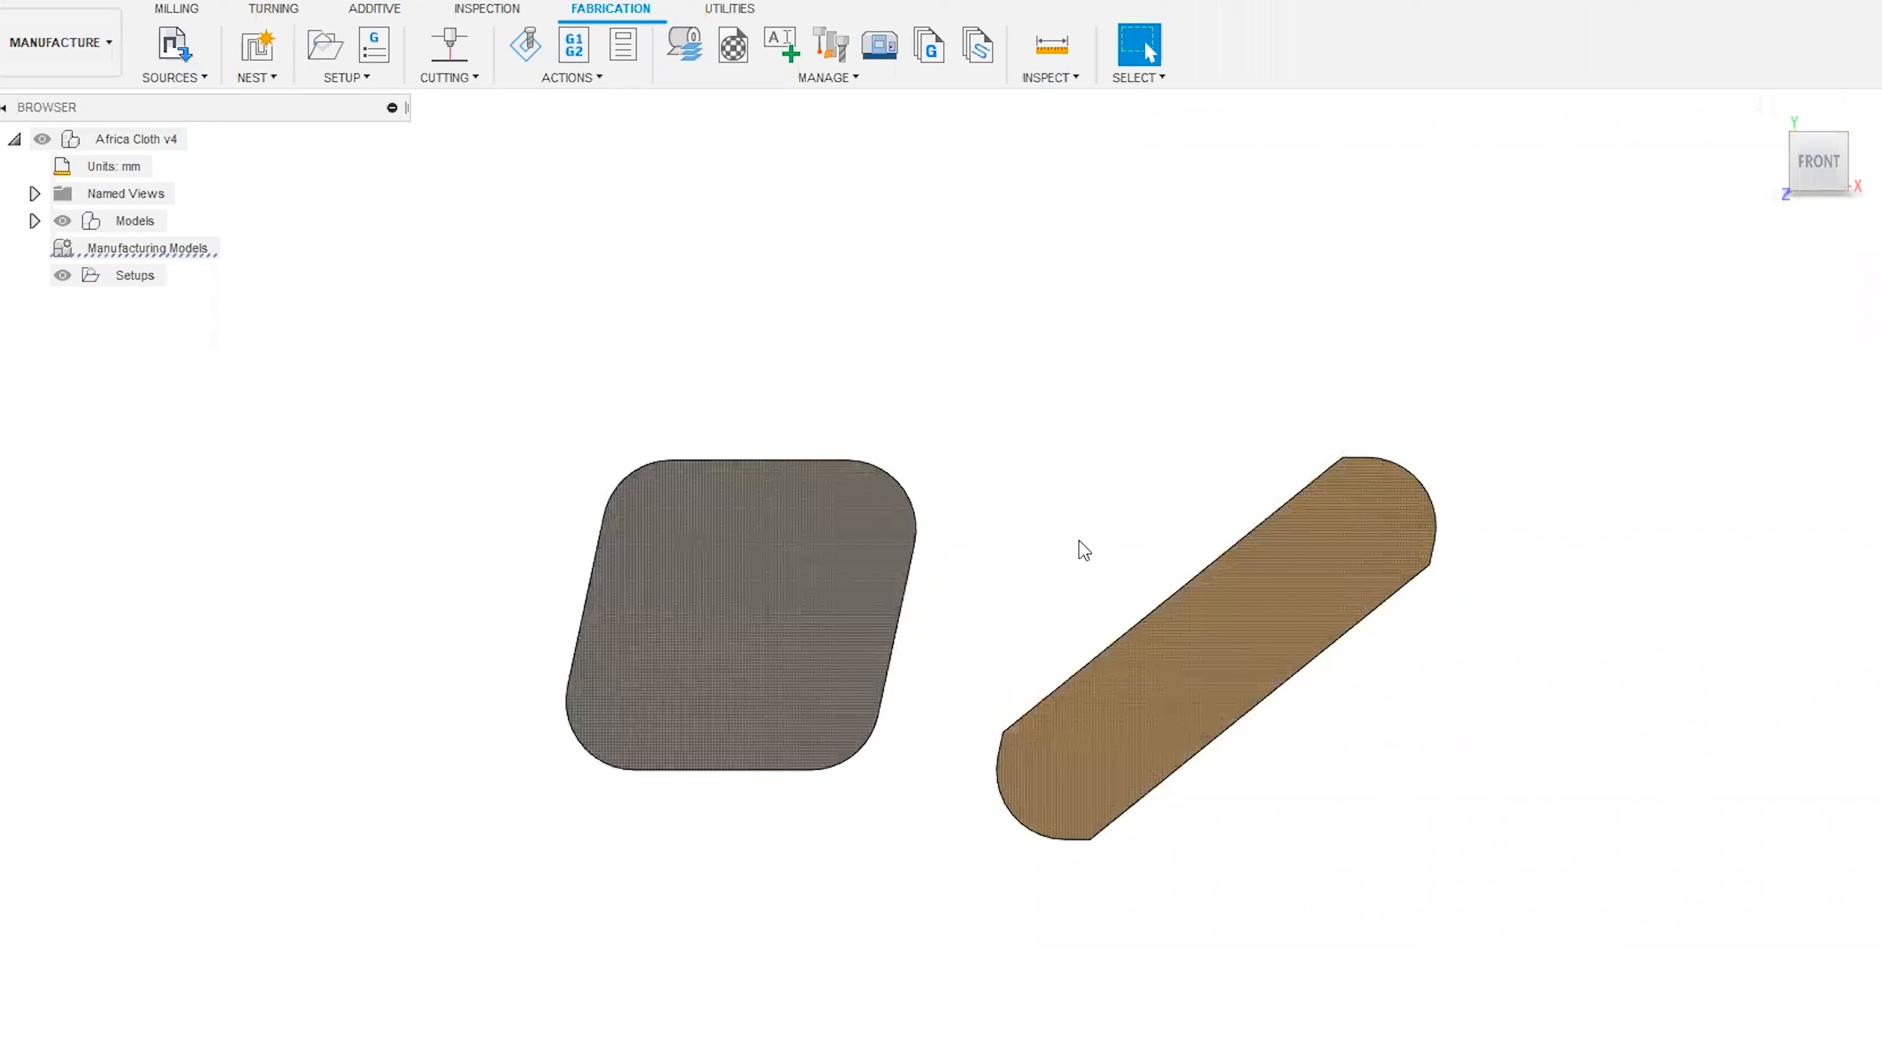
left_click(762, 562)
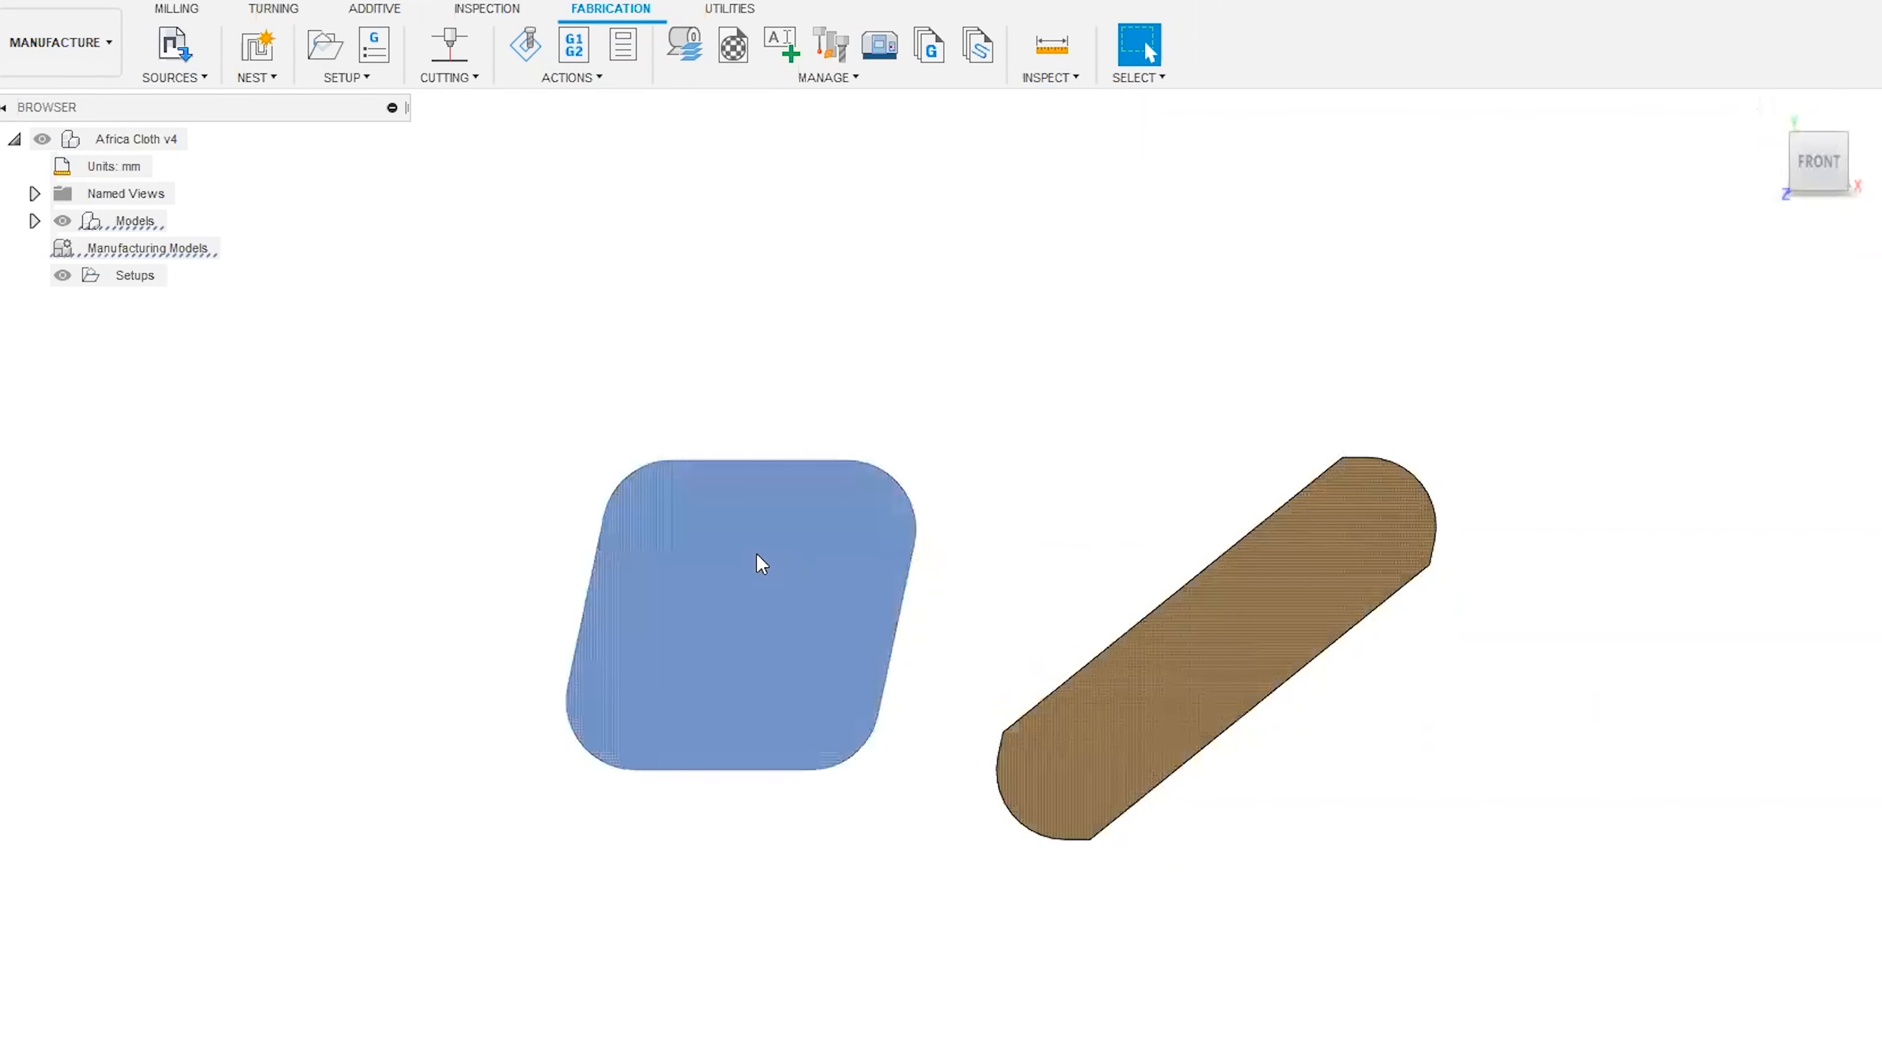
left_click(1107, 425)
left_click(1297, 574)
left_click(1150, 452)
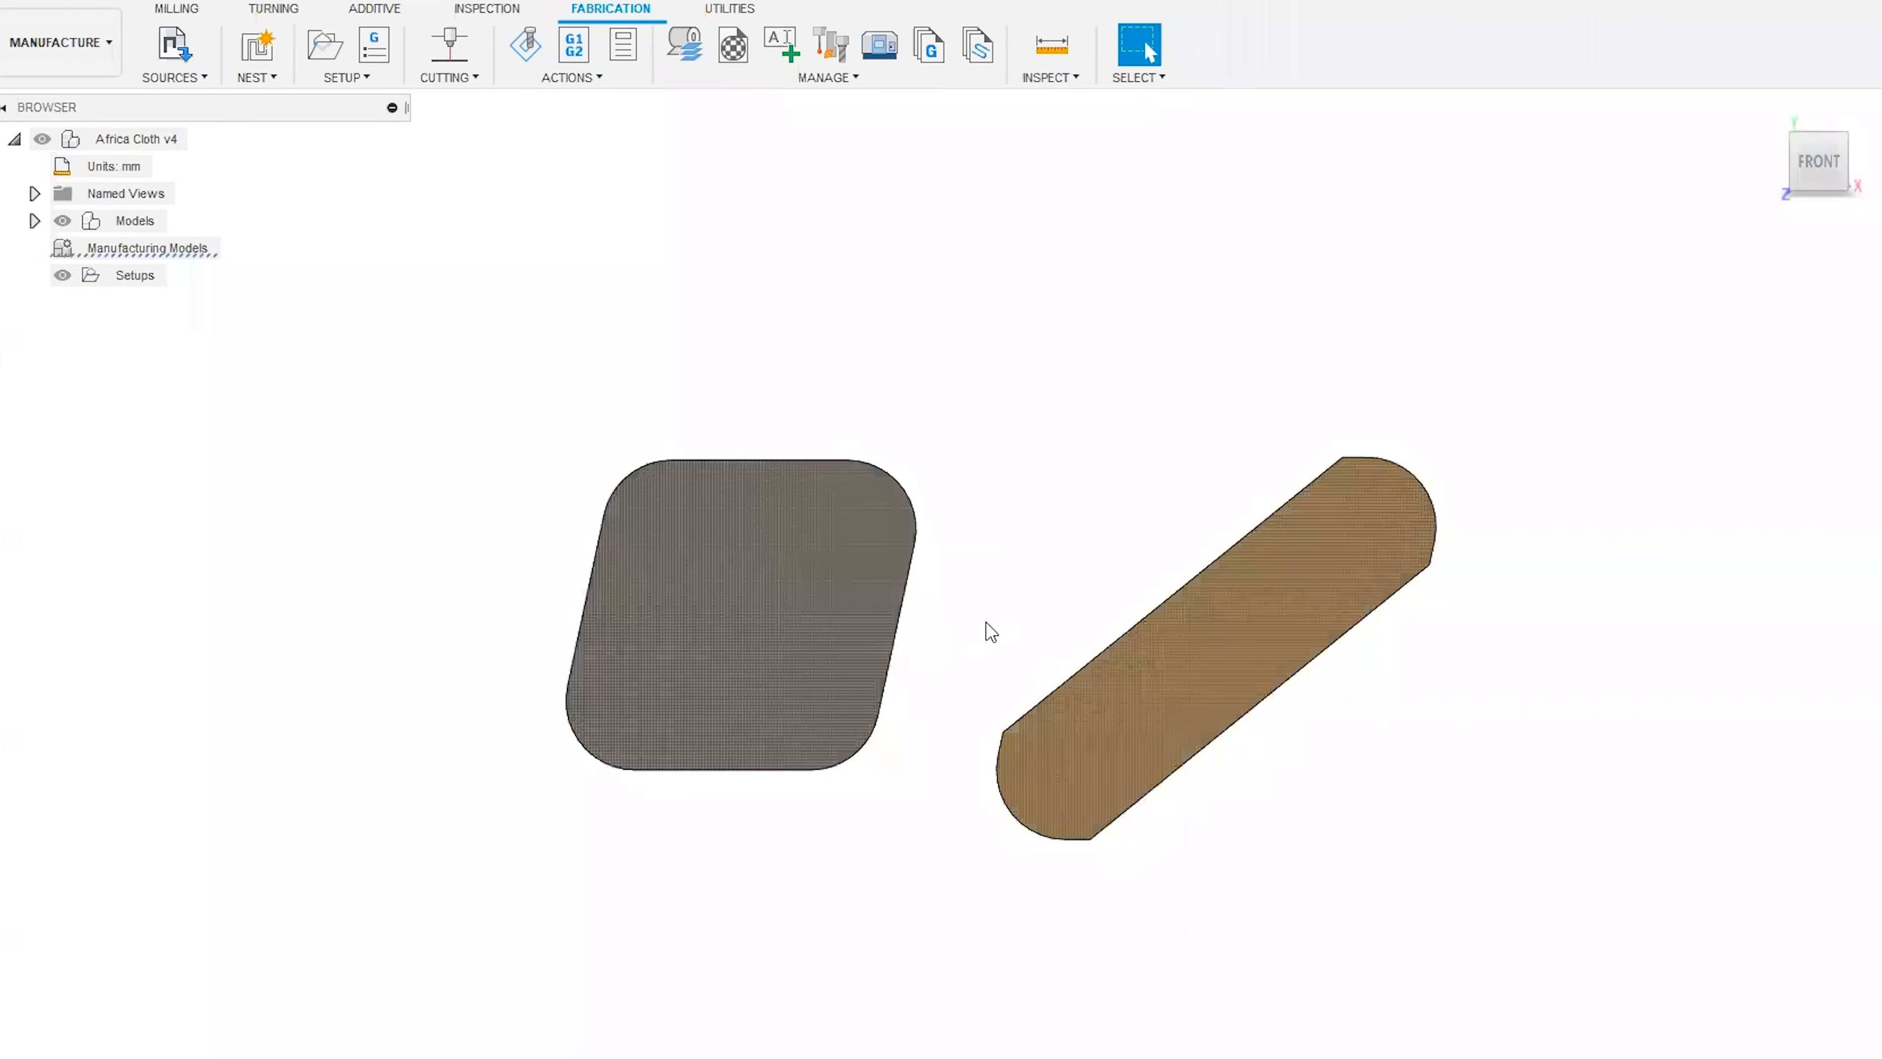
left_click_drag(1812, 159, 1627, 299)
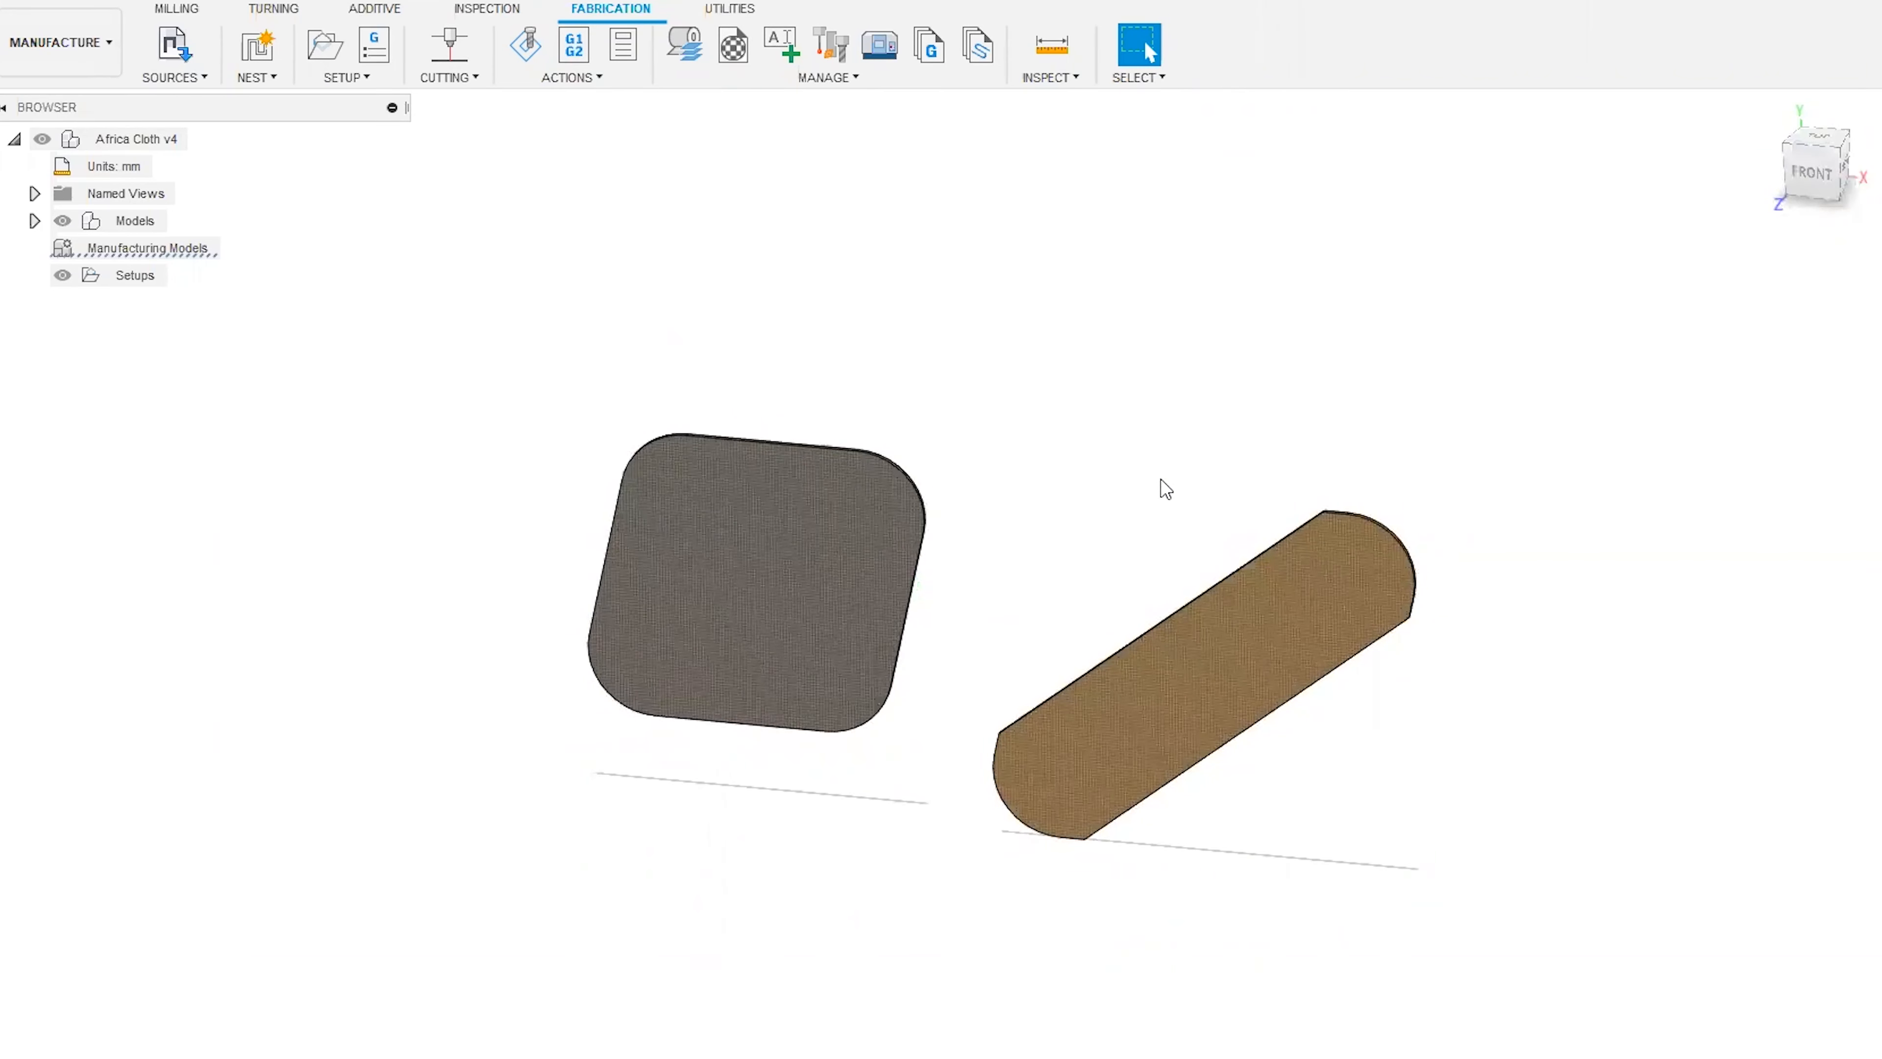
scroll(1166, 497, "up", 2)
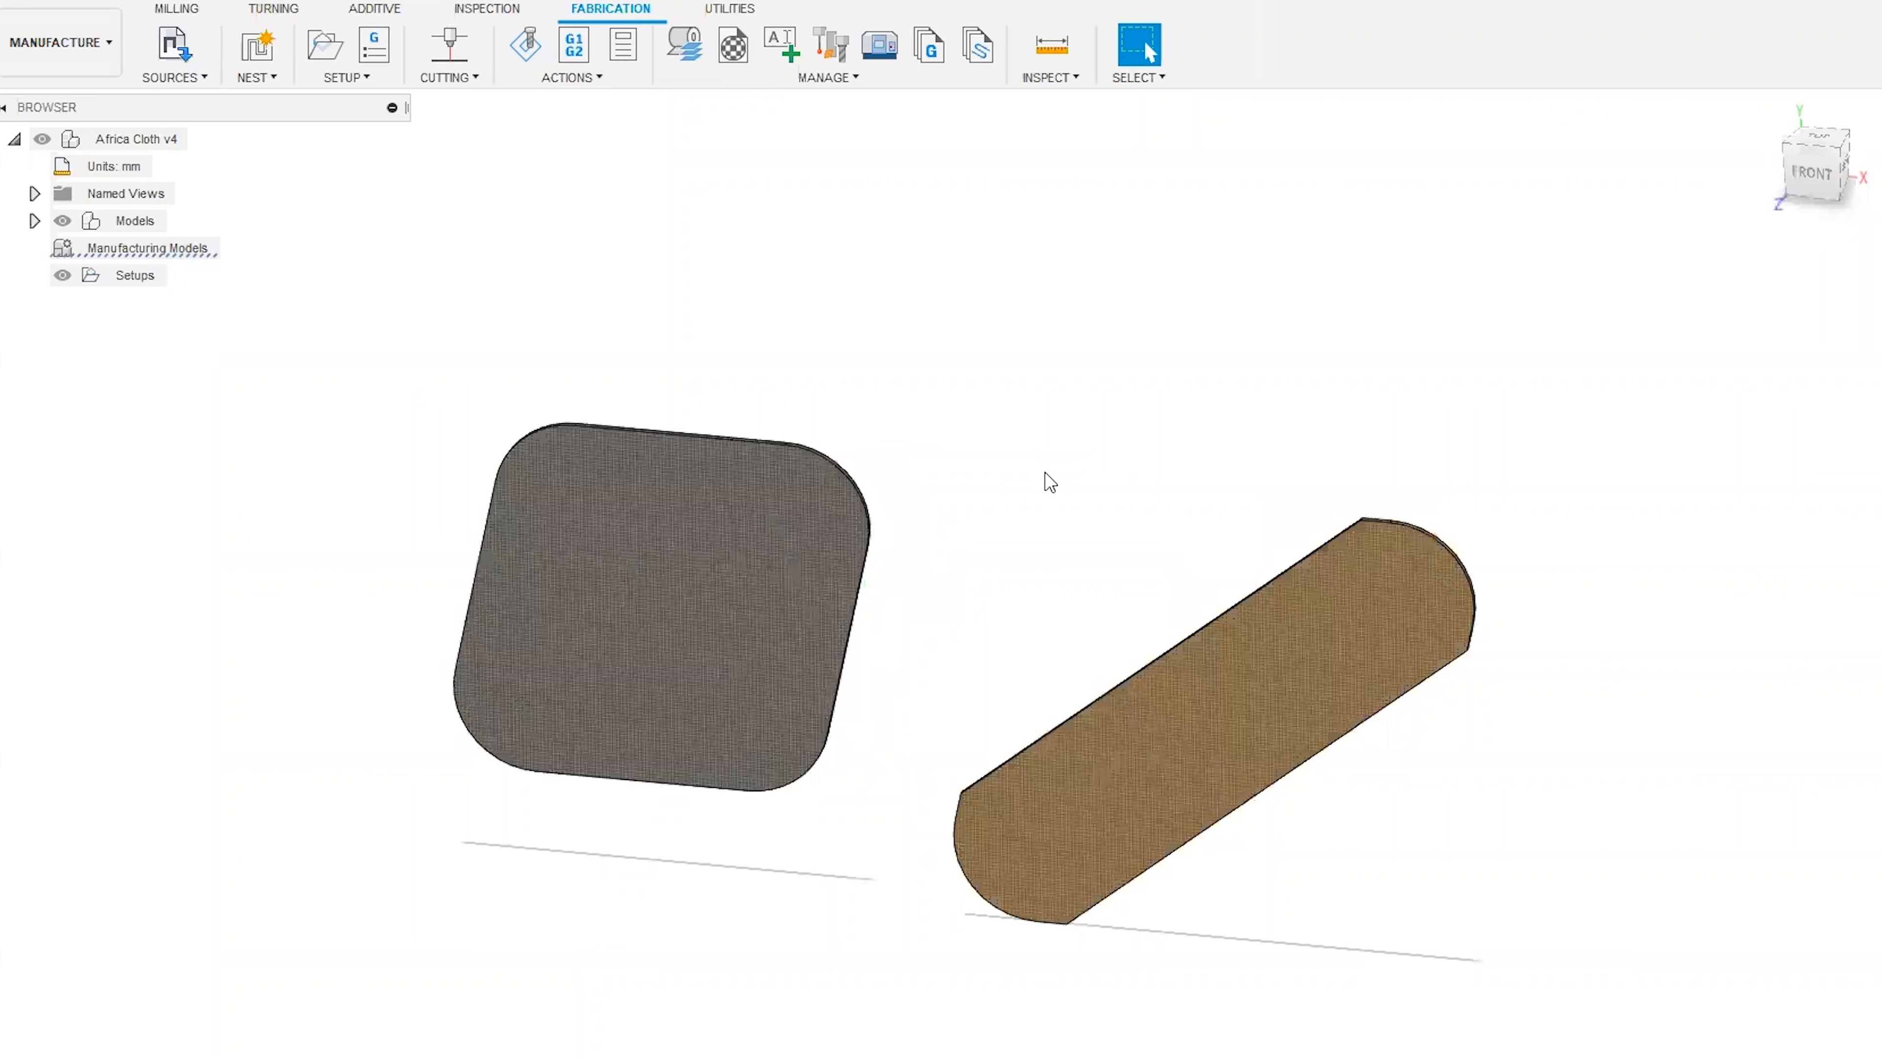
left_click(1816, 178)
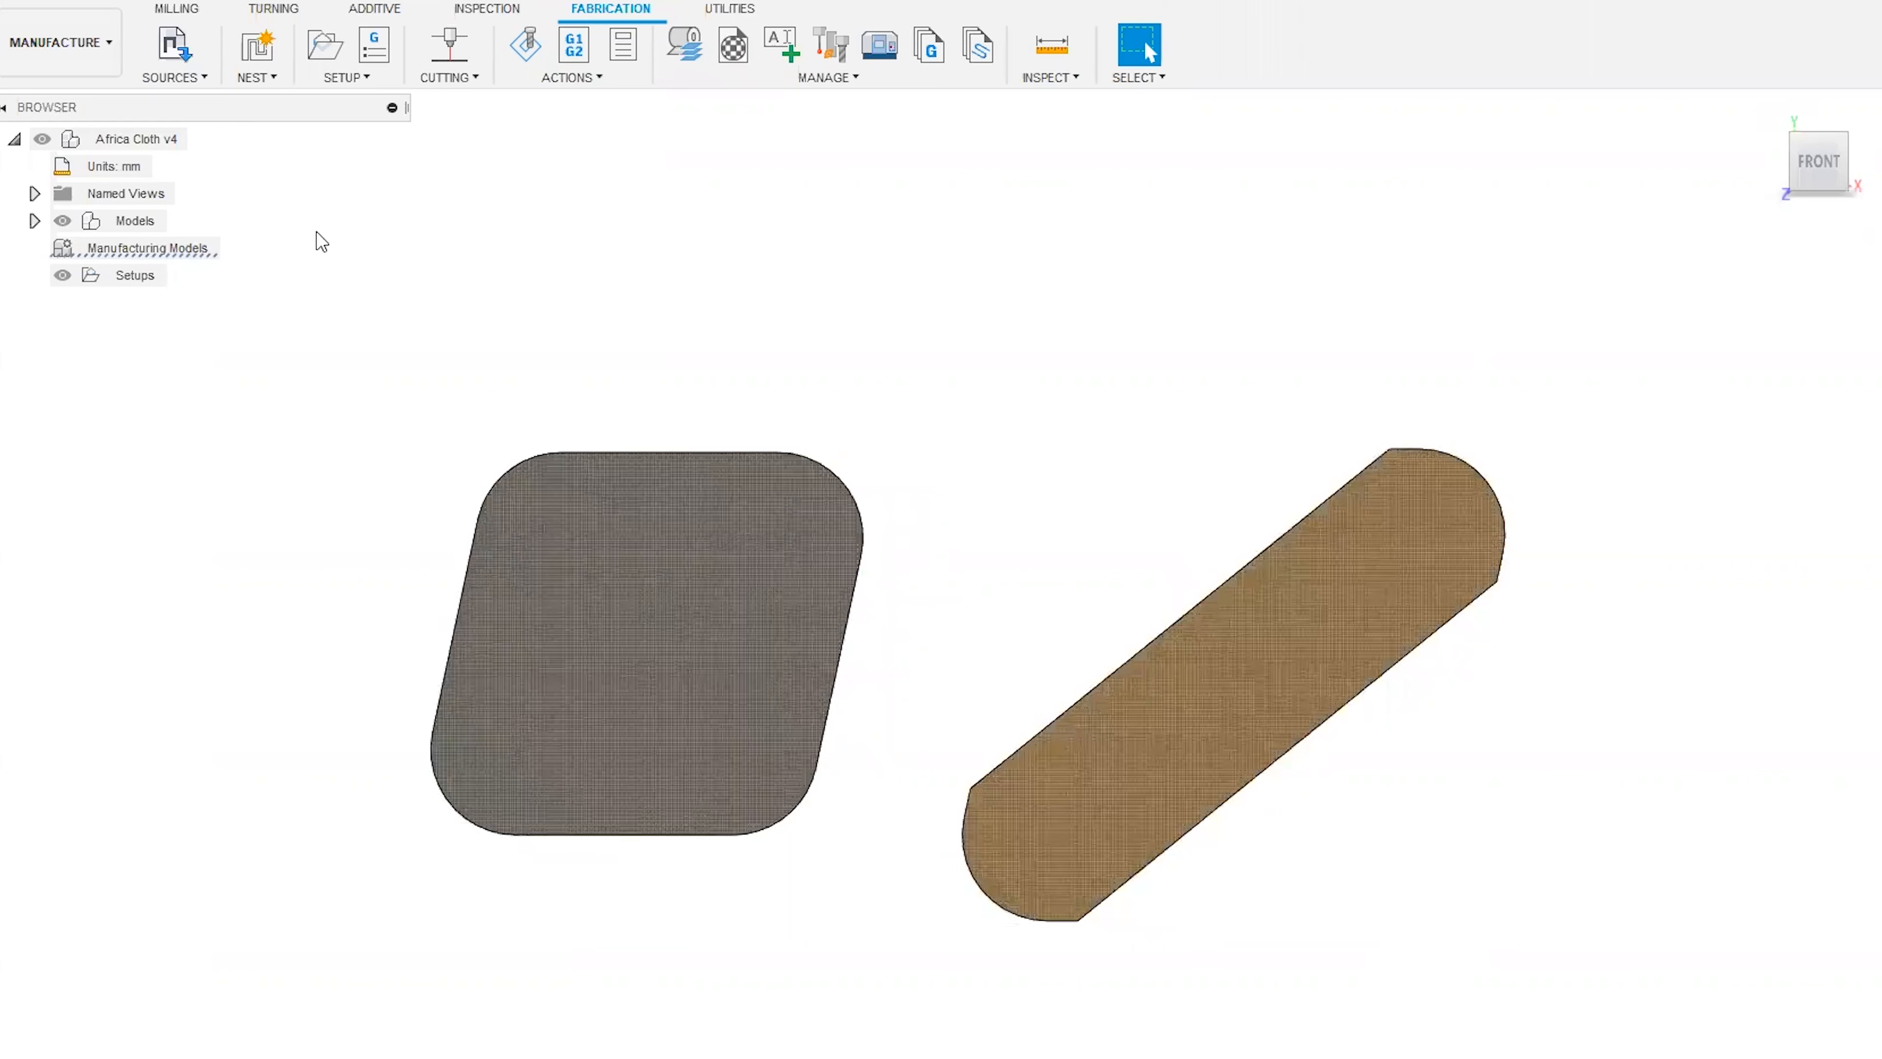
Switch to the Design workspace and view the two cloth components from the front.
left_click(60, 42)
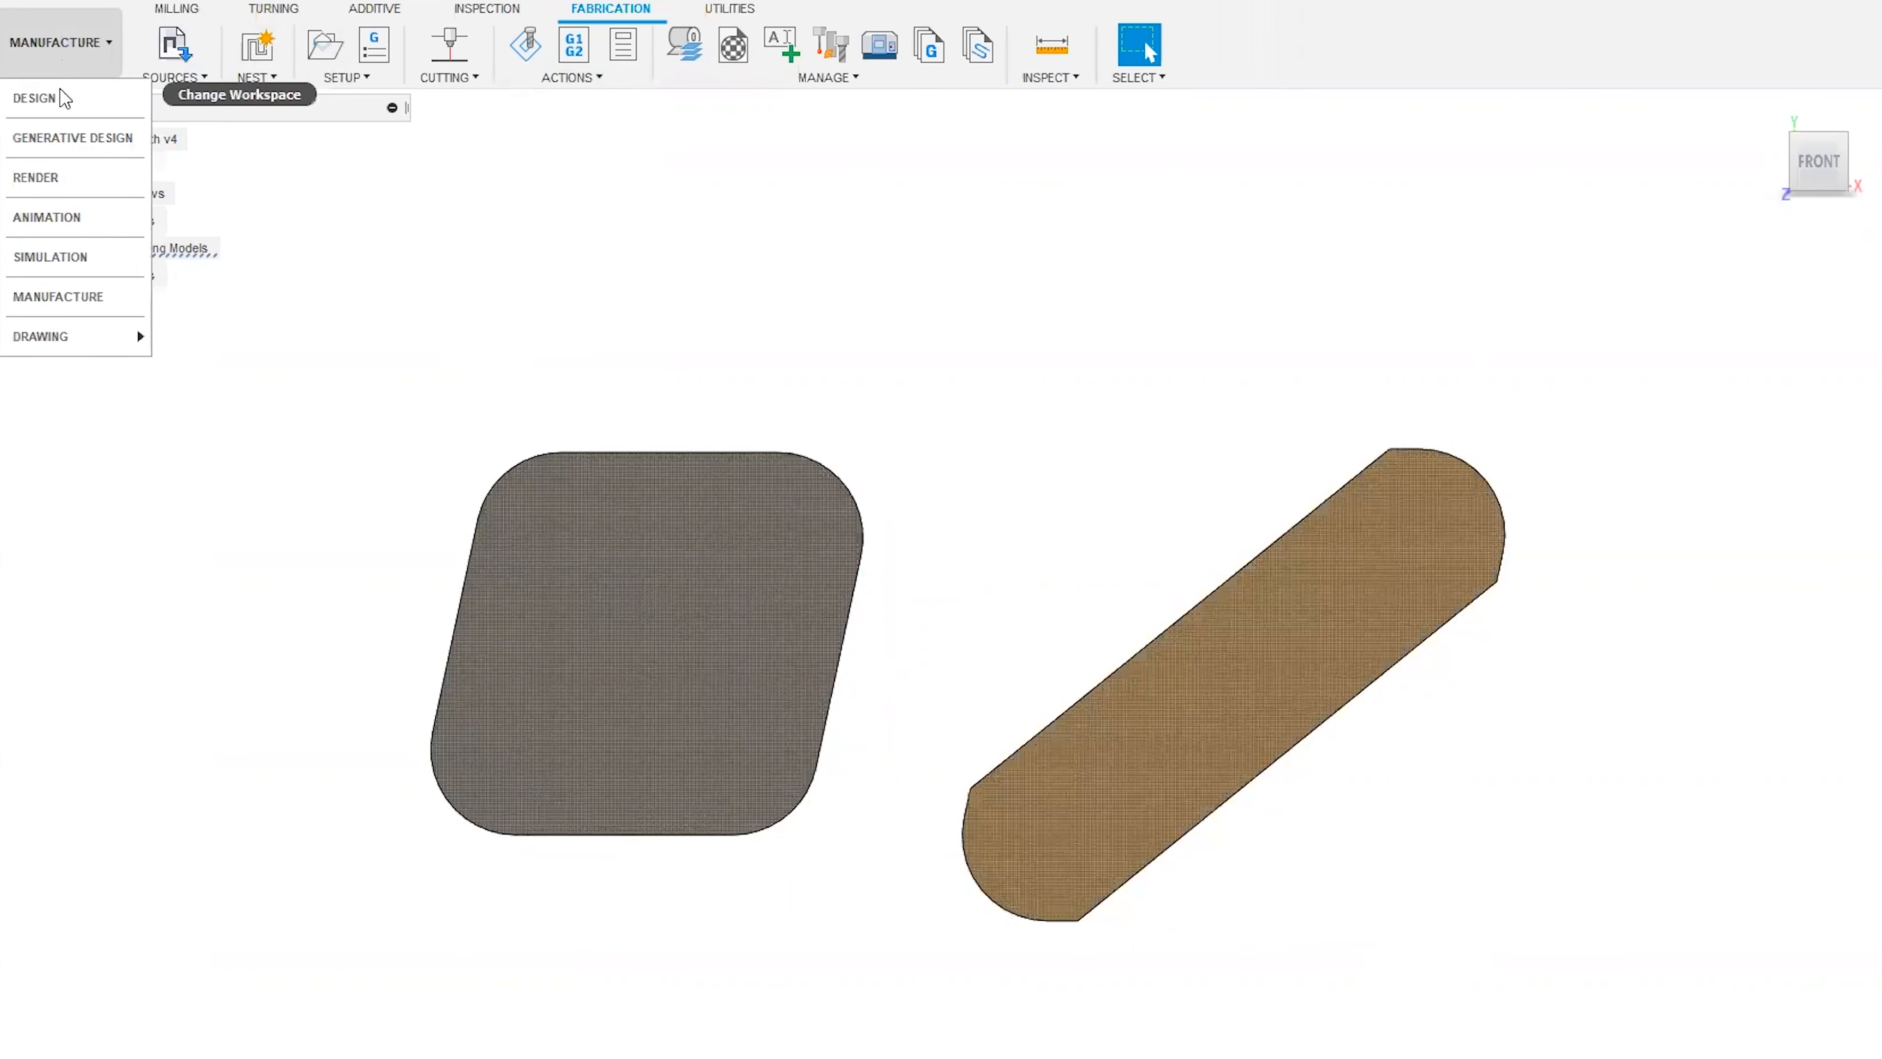
left_click(63, 93)
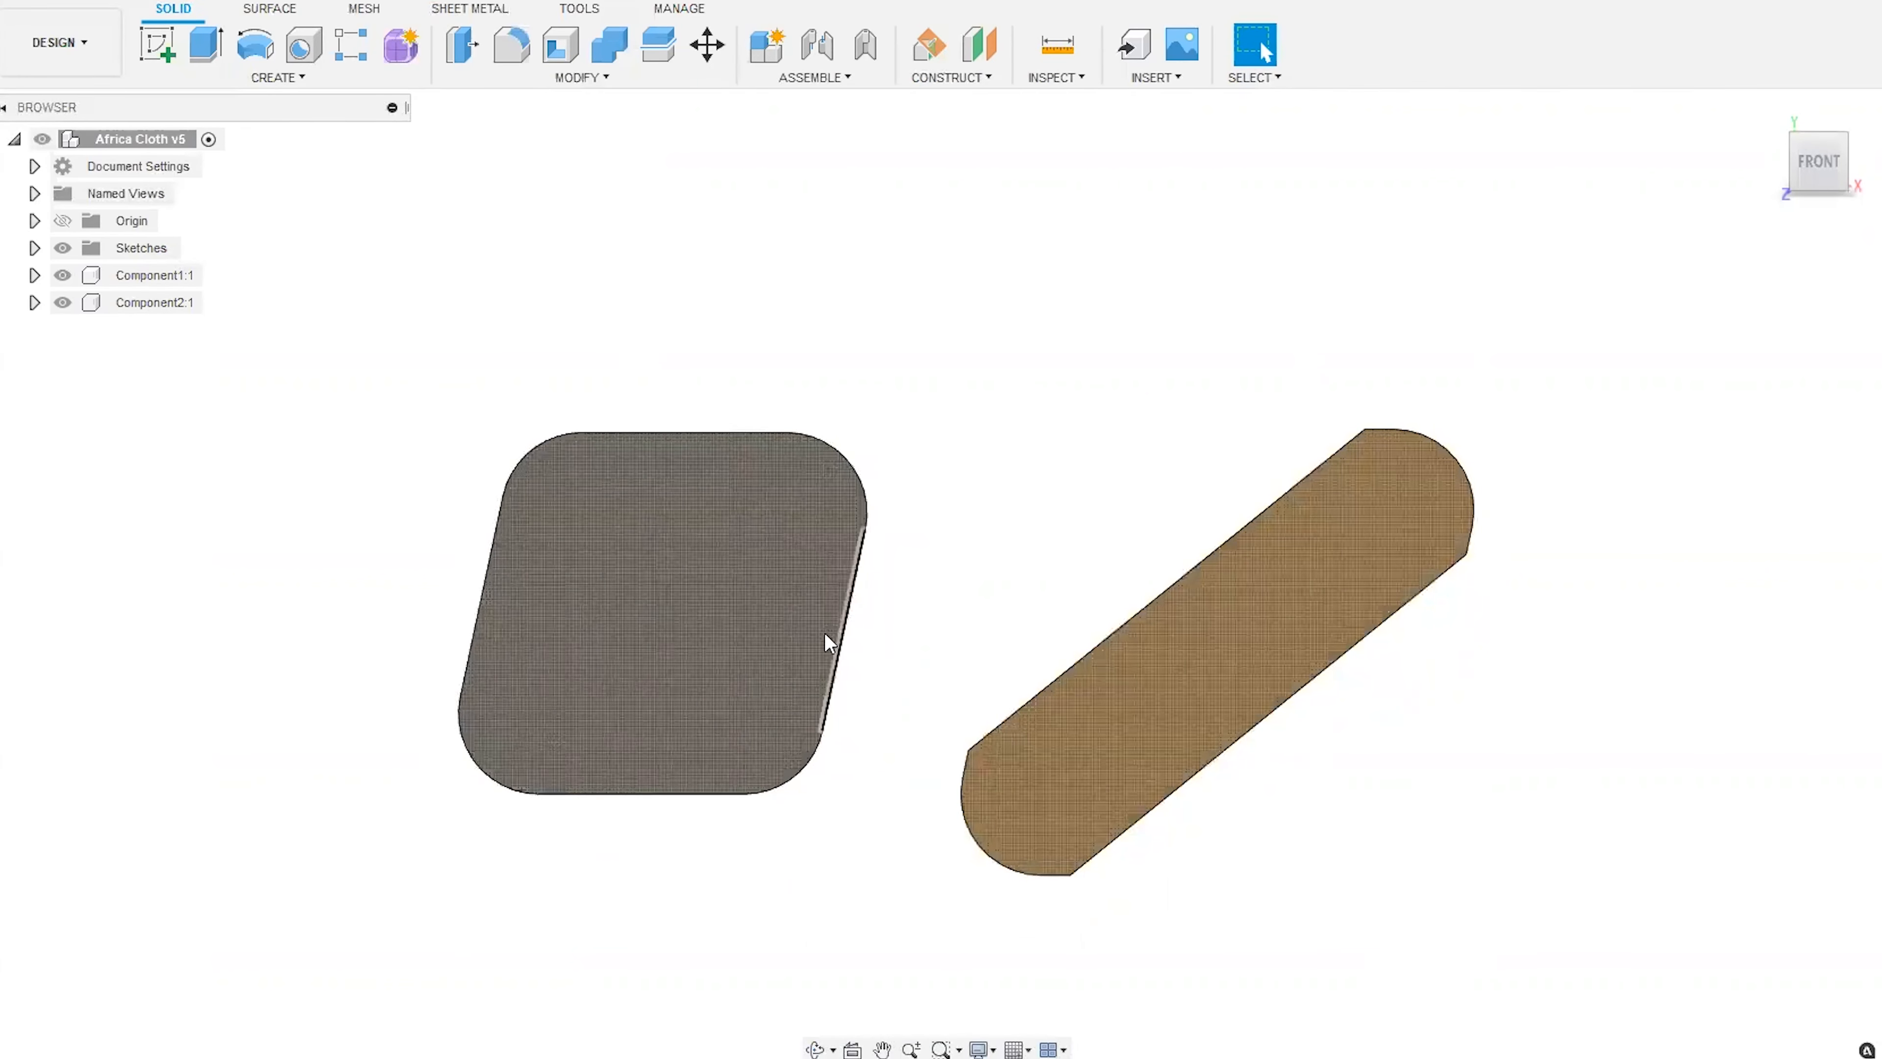
middle_click_drag(1074, 507, 1153, 474)
mouse_move(1814, 160)
left_mouse_down()
mouse_move(1744, 180)
mouse_move(1818, 164)
left_mouse_up()
left_click(1822, 172)
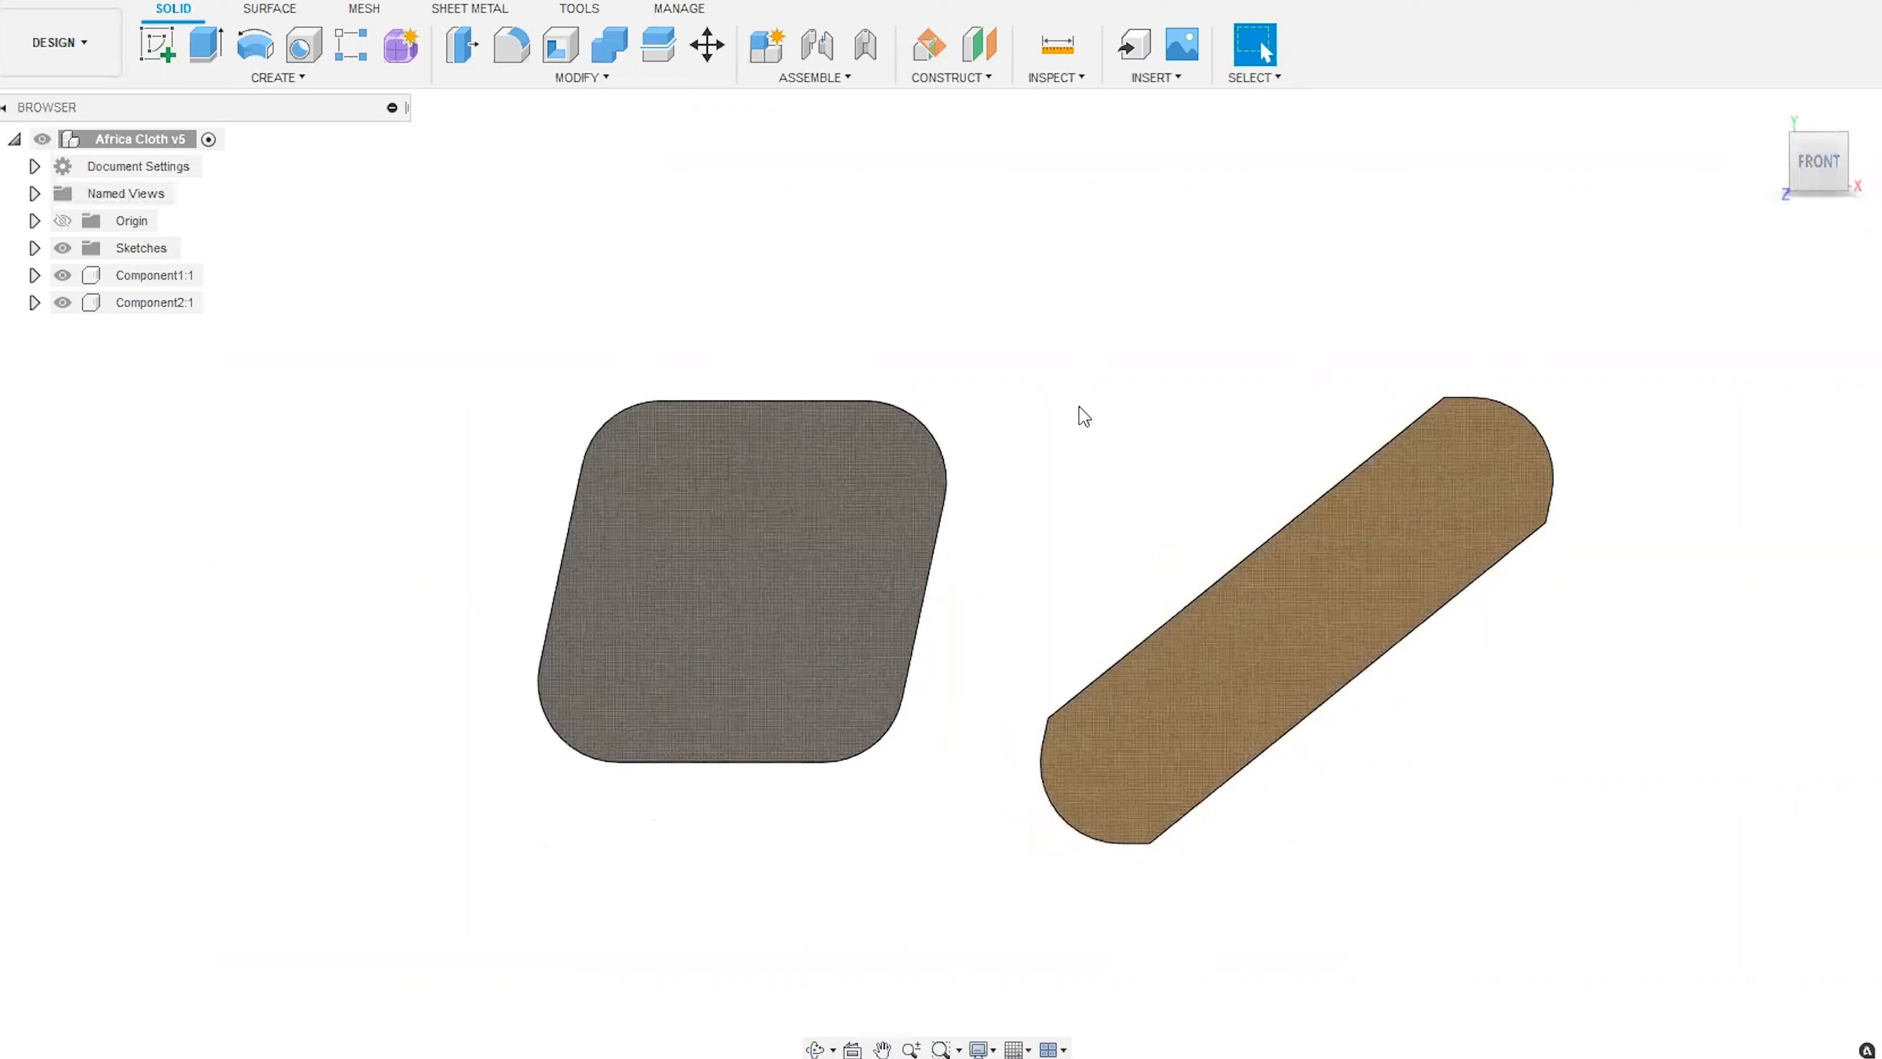
Run Nest Preparation with Component1 and Component2 as automatic selected entities and automatic sketches ignored.
left_click(572, 10)
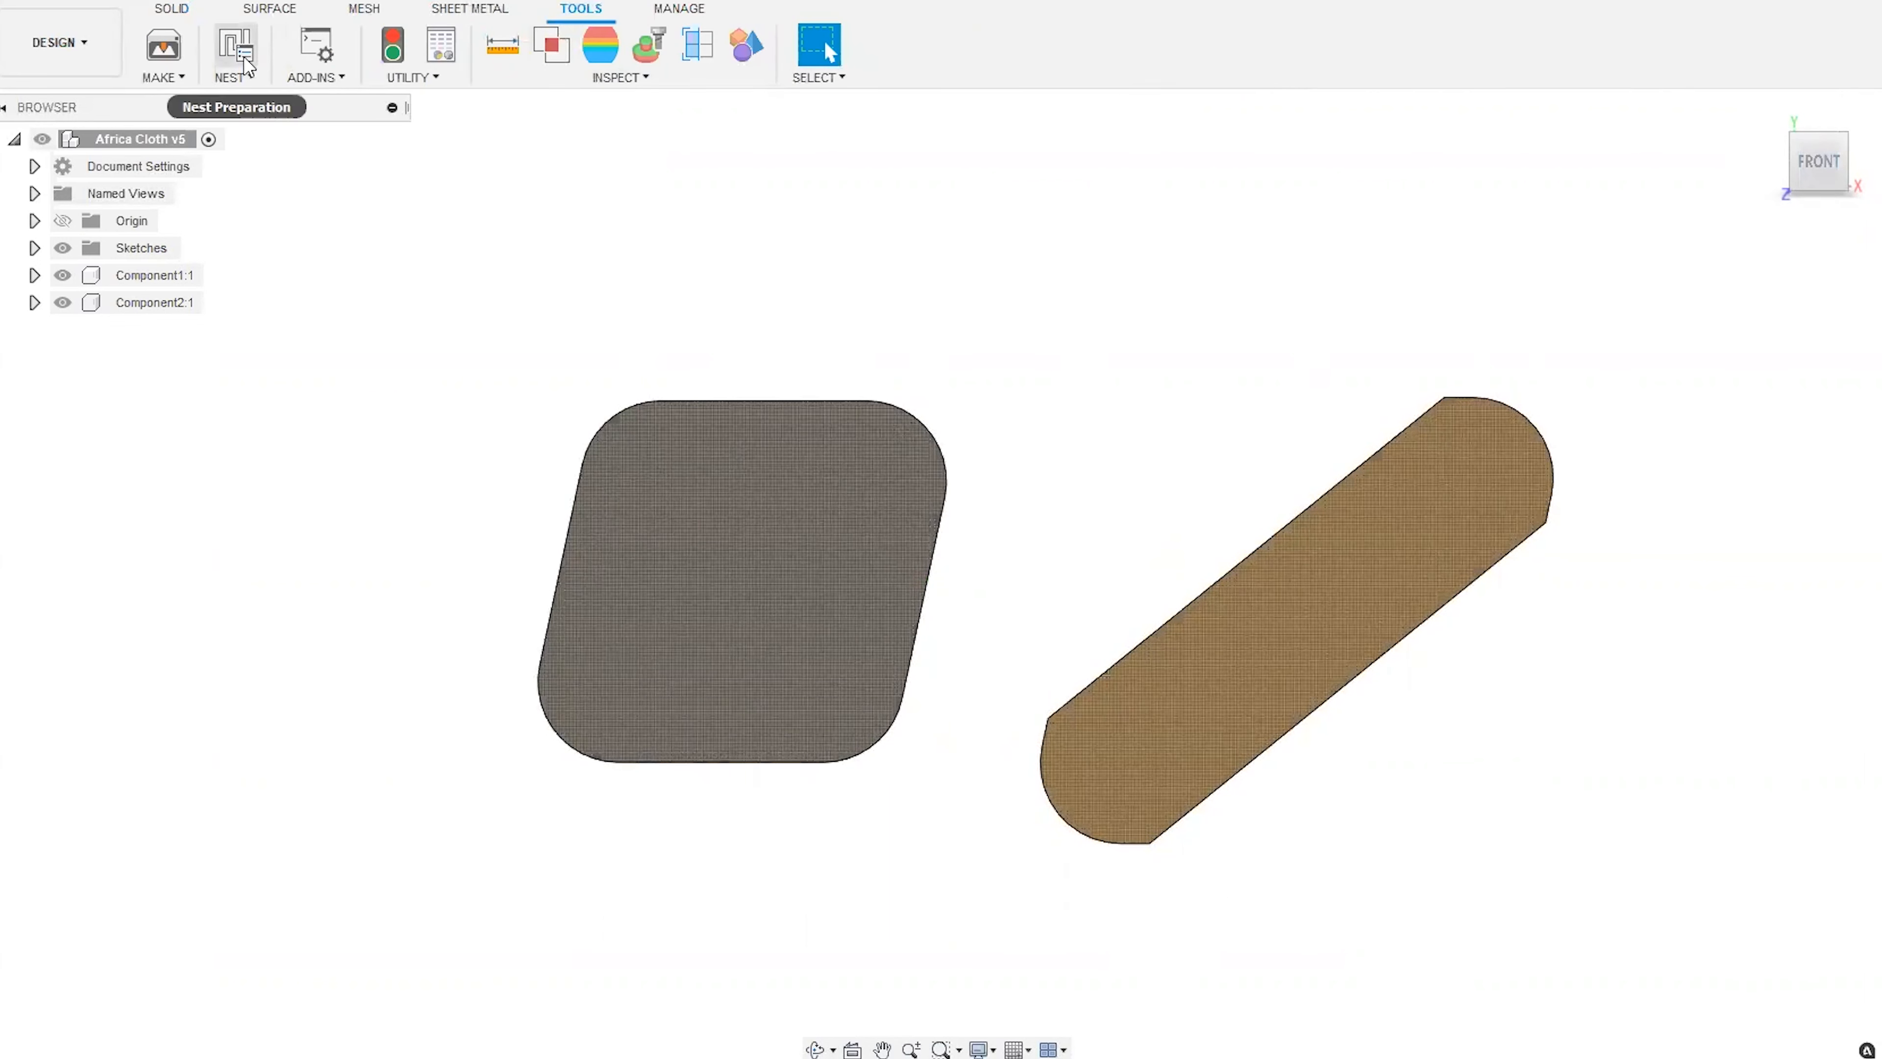
left_click(236, 46)
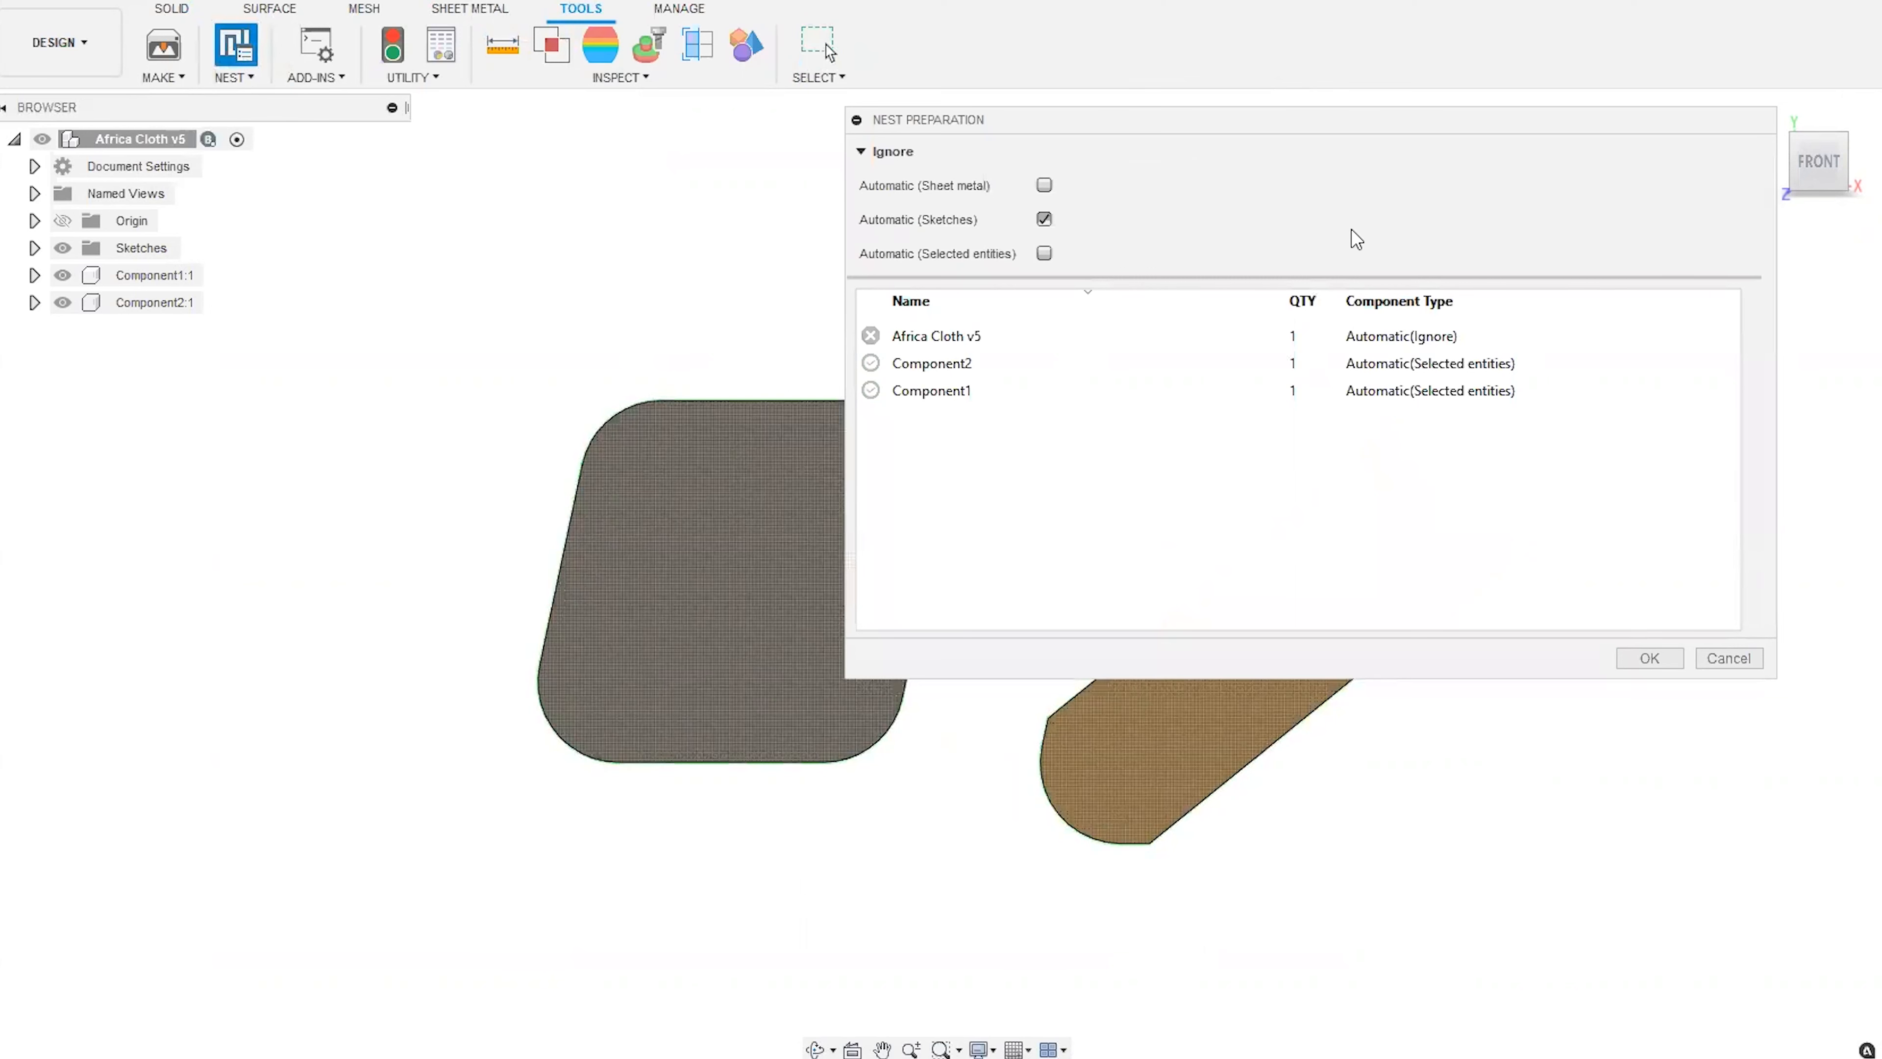
left_click_drag(1415, 123, 1110, 492)
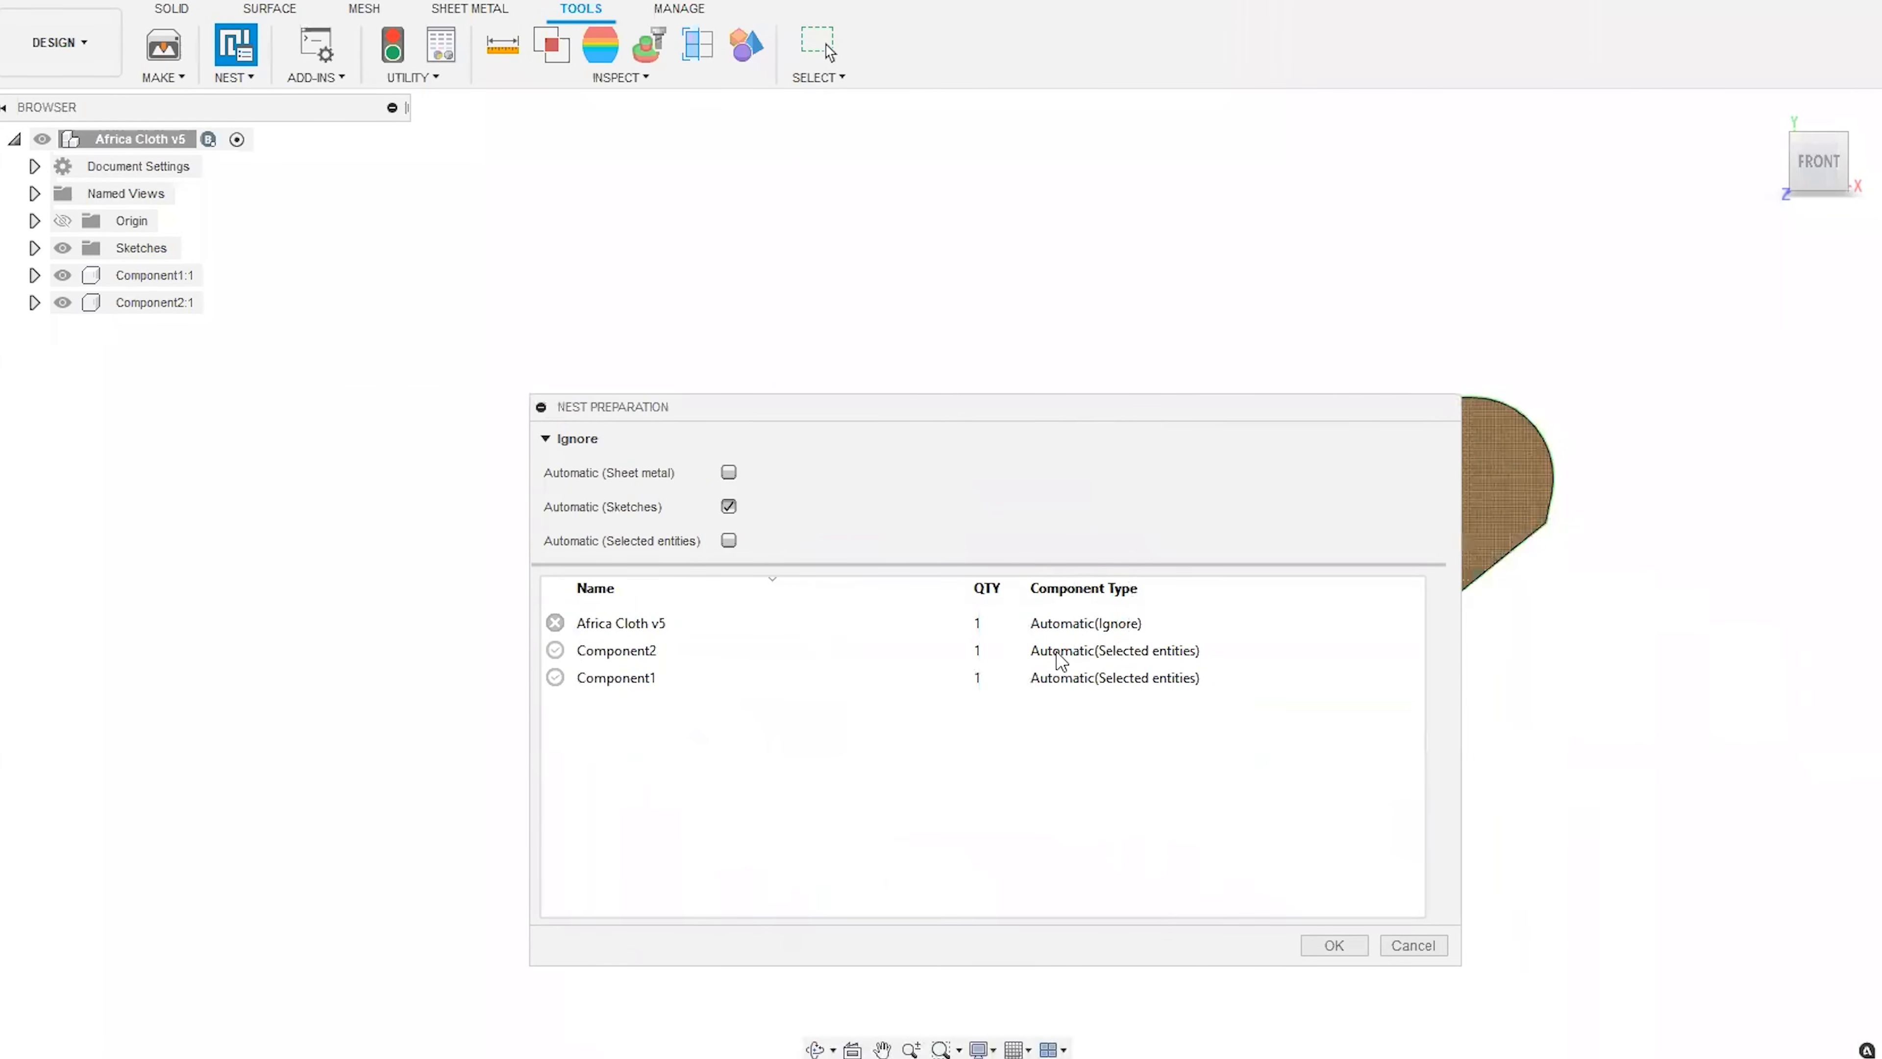
left_click_drag(1234, 408, 1198, 691)
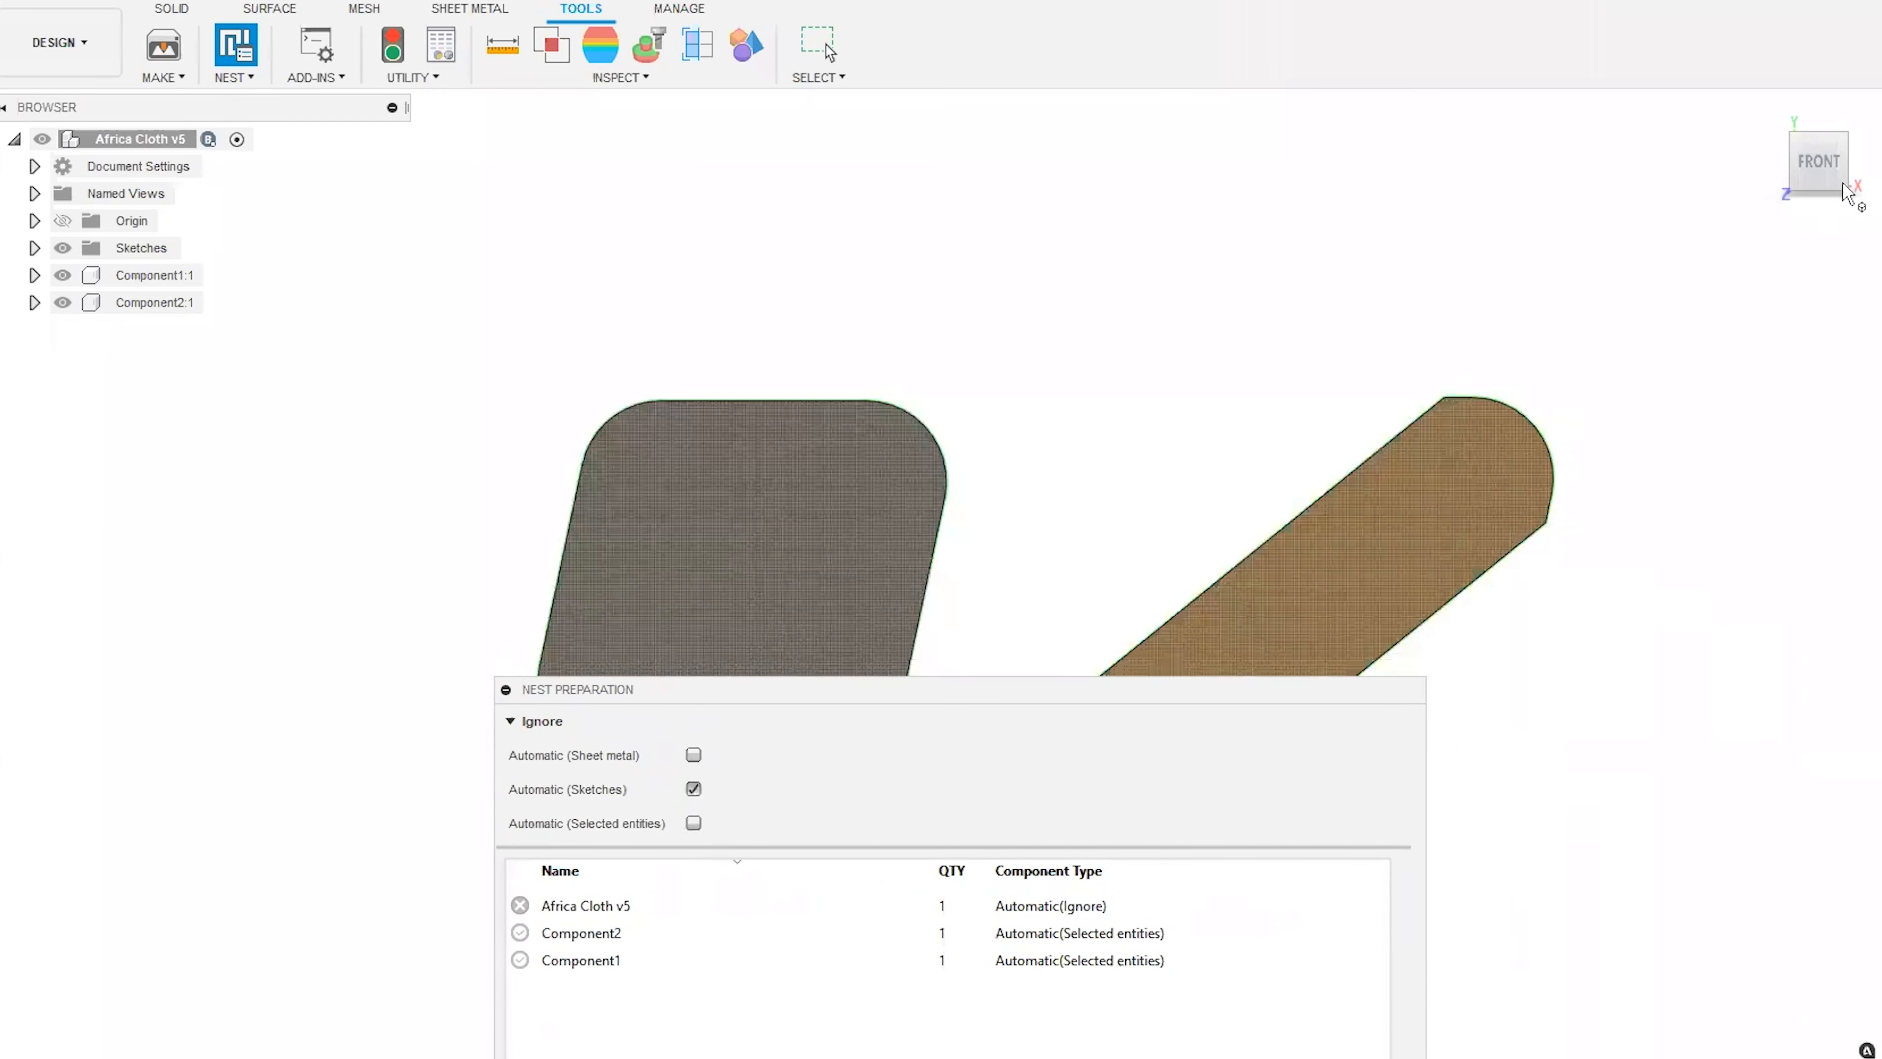
mouse_move(1791, 156)
left_mouse_down()
mouse_move(1727, 160)
mouse_move(1797, 162)
left_mouse_up()
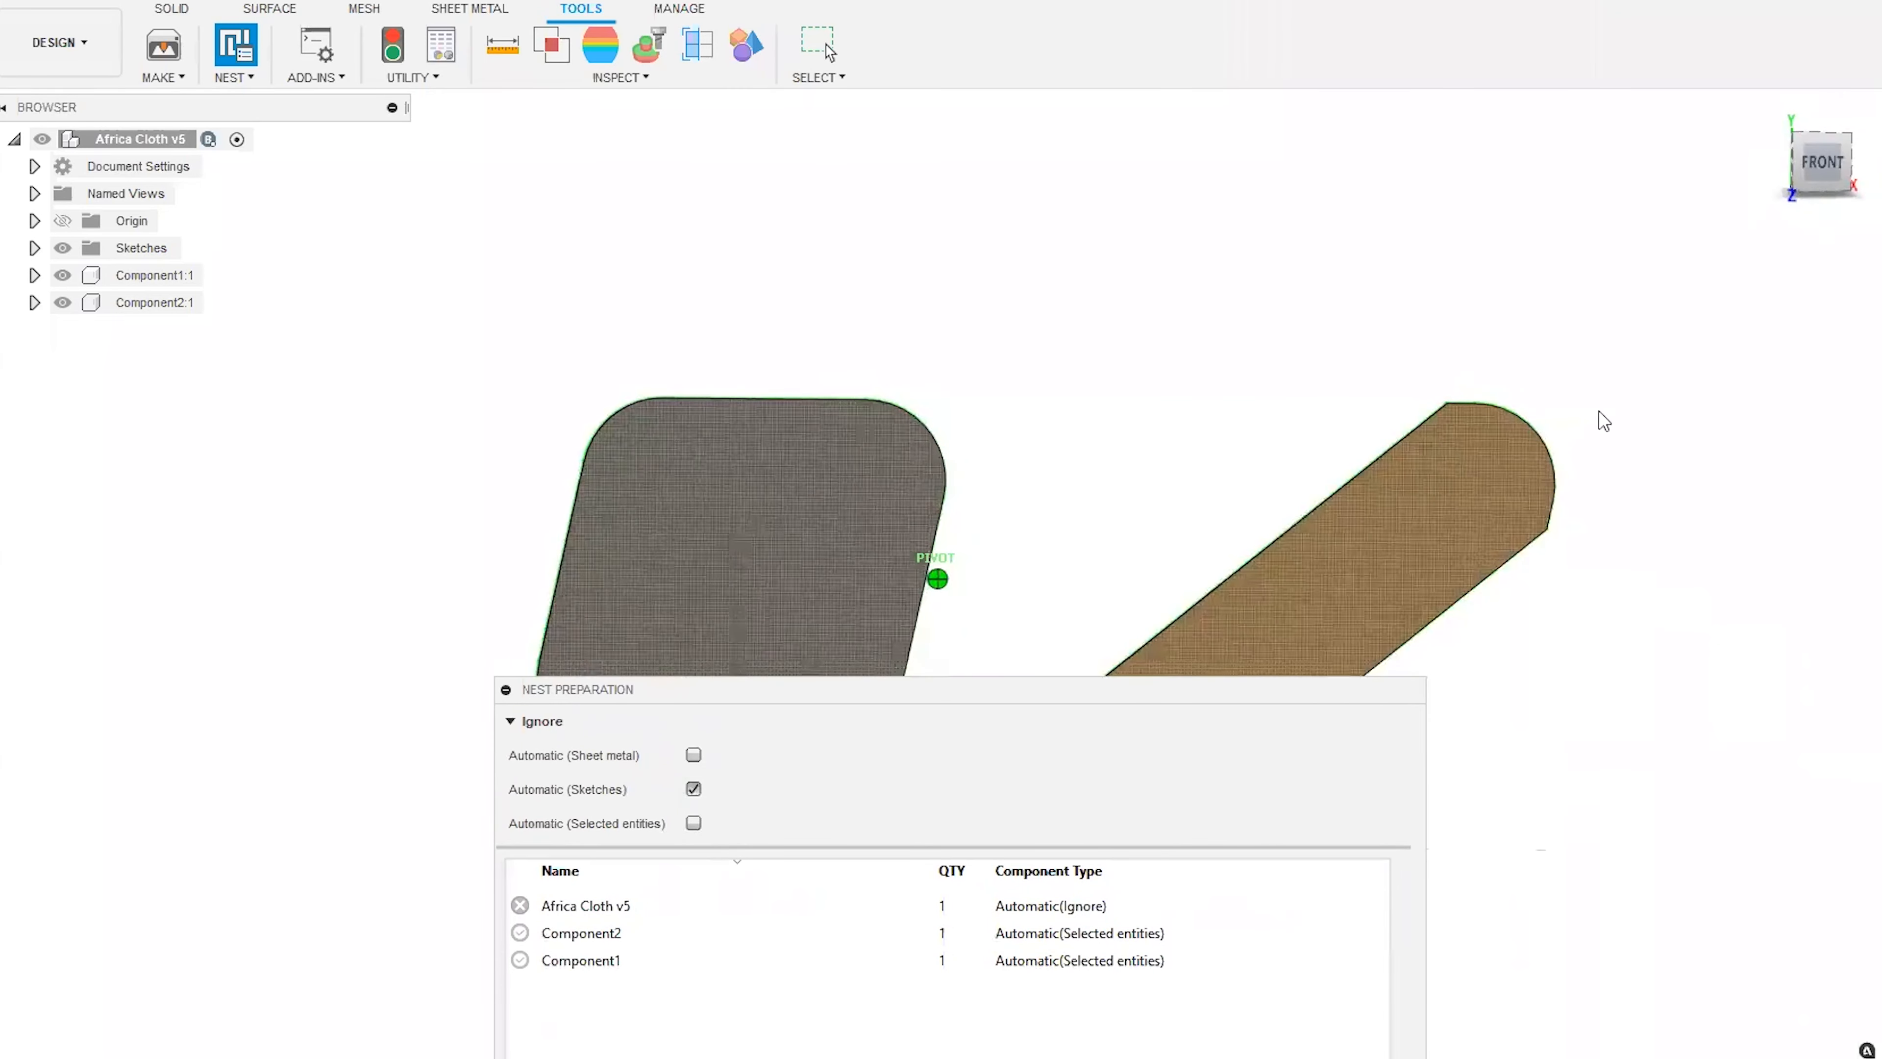
left_click_drag(1211, 694, 1185, 352)
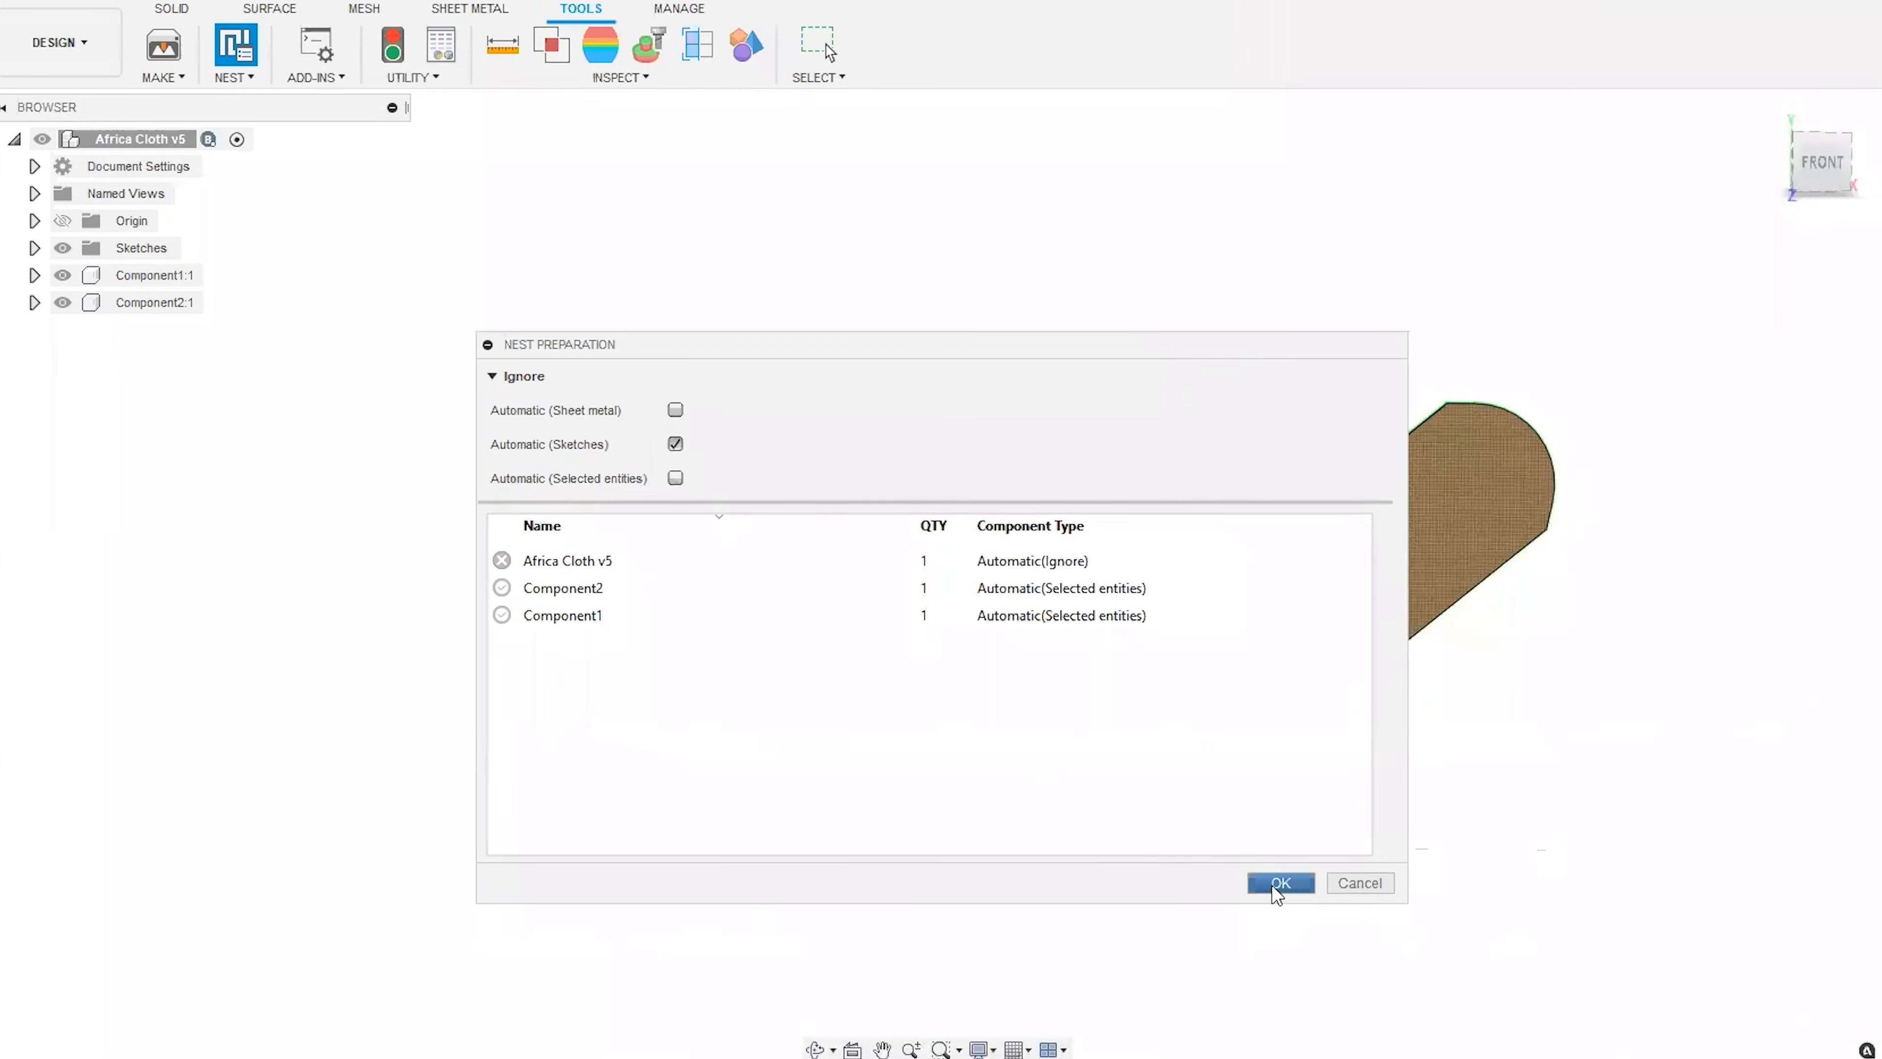
left_click(1274, 885)
left_click(1818, 165)
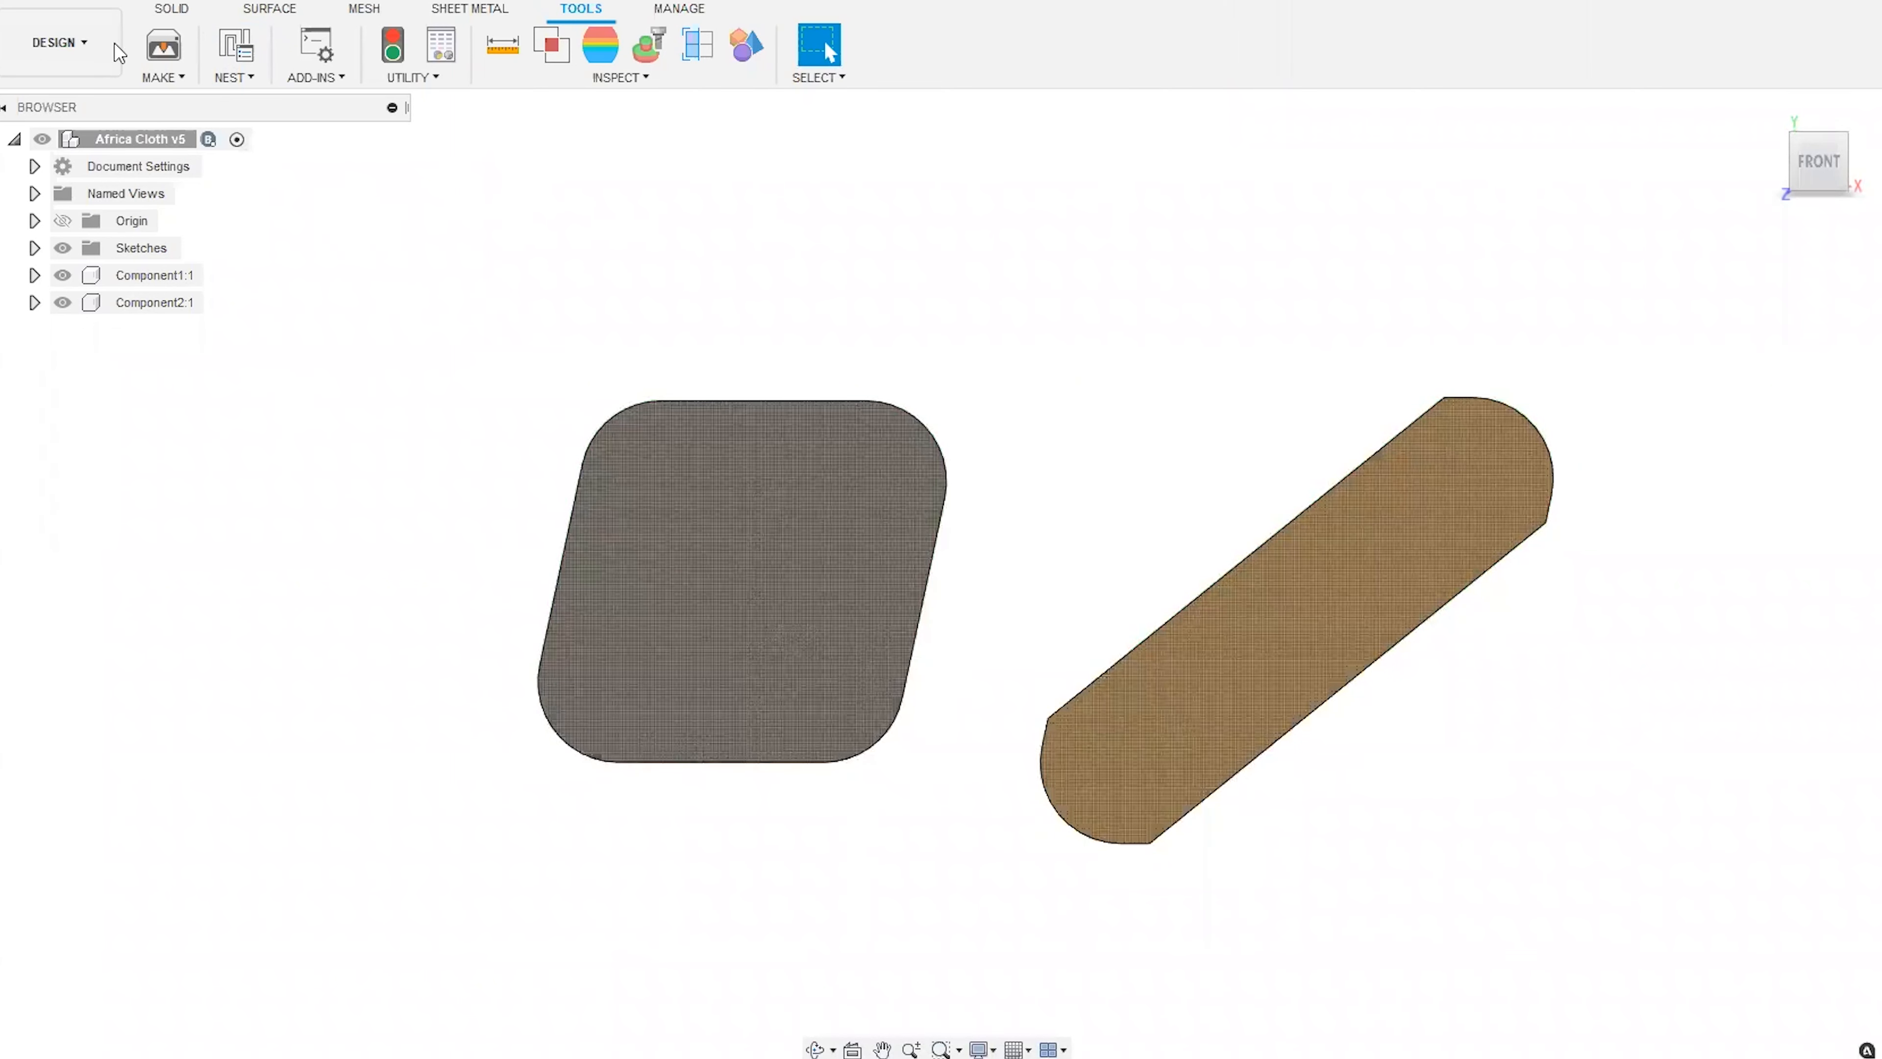
Return to the Manufacture workspace and open the Material.1 - 2mm settings in the Process Material Library.
left_click(94, 55)
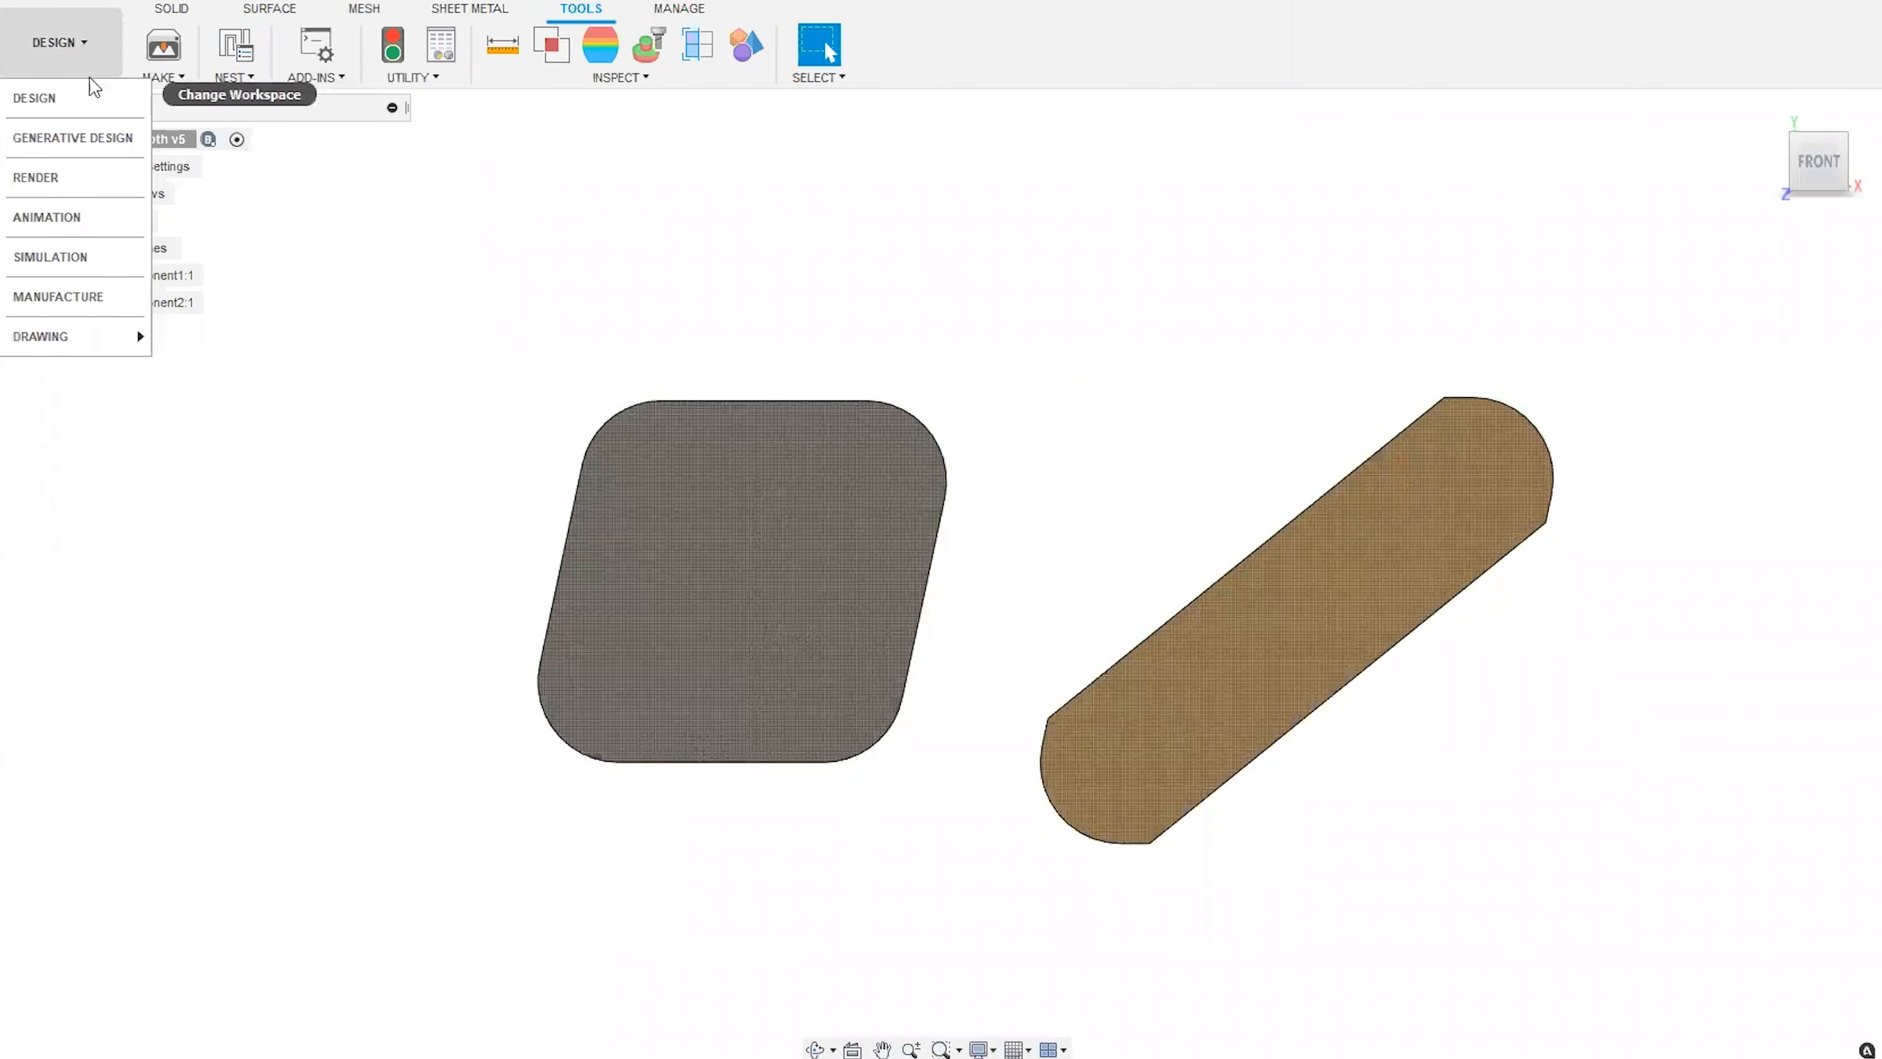
left_click(84, 297)
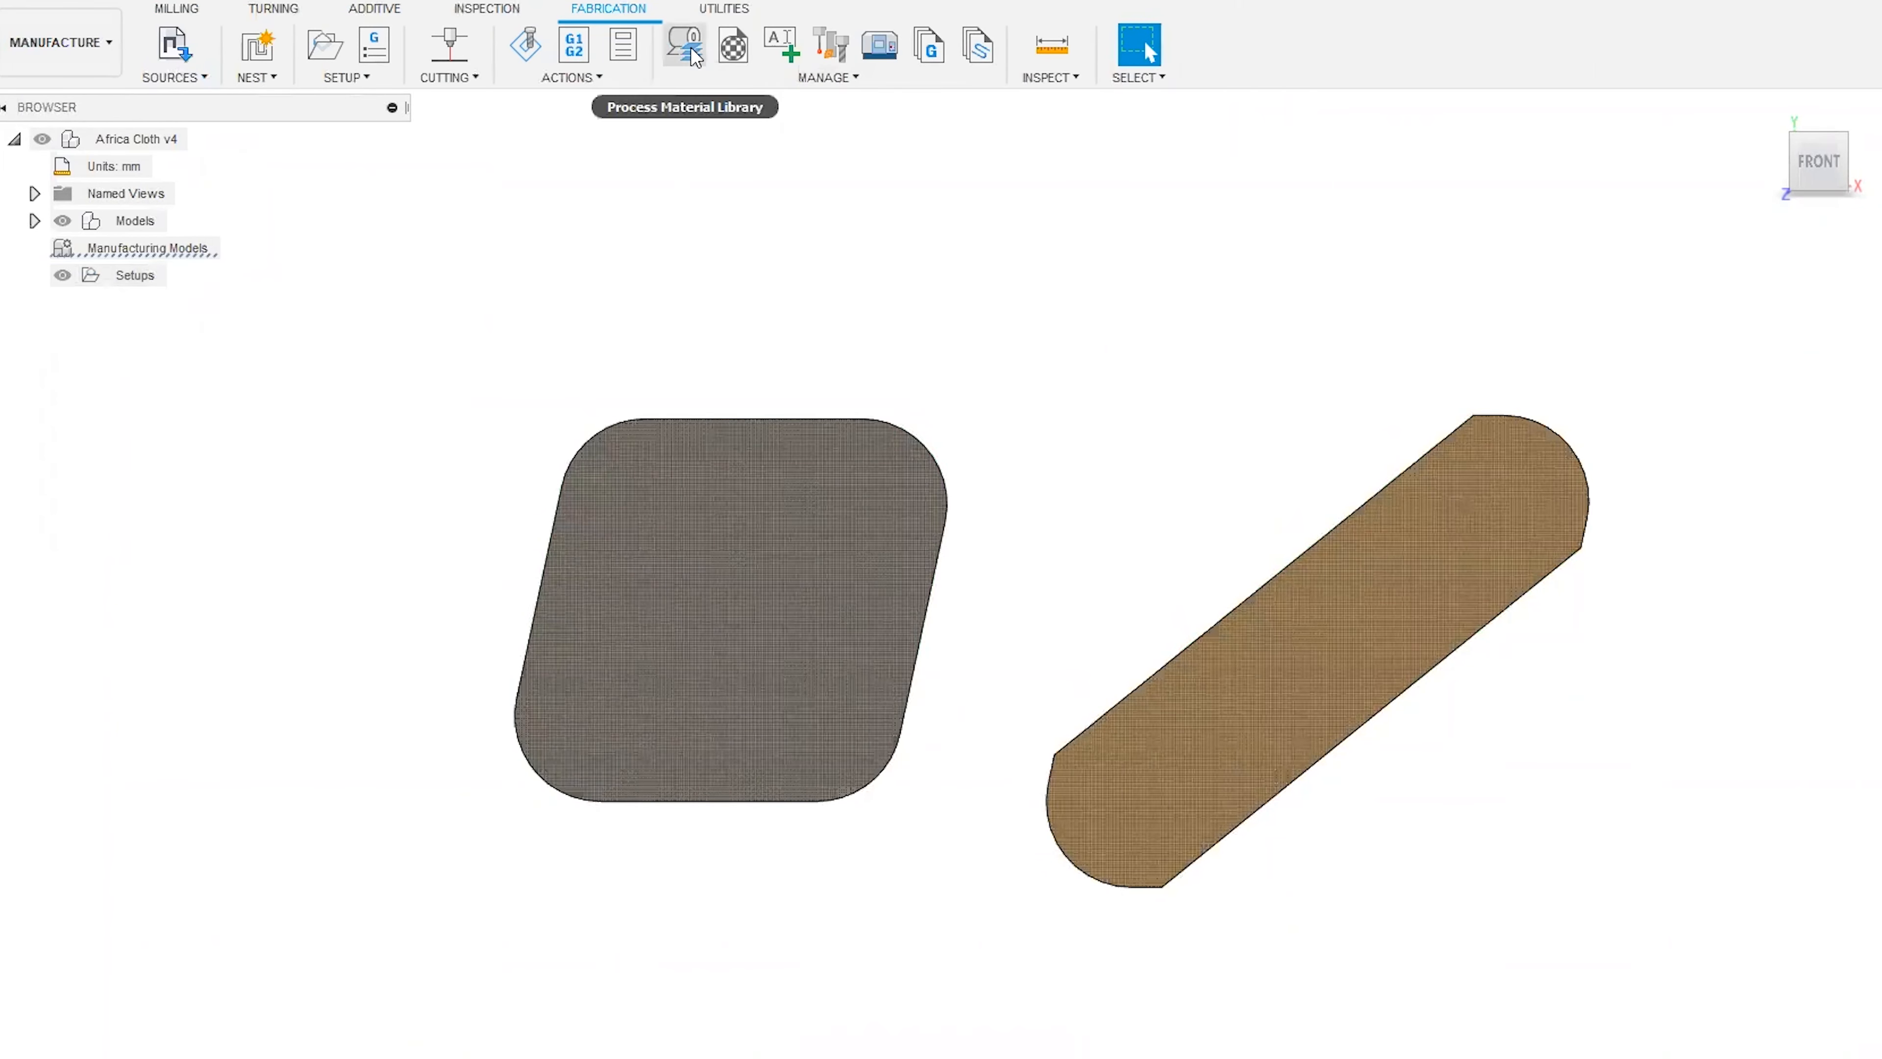
left_click(694, 57)
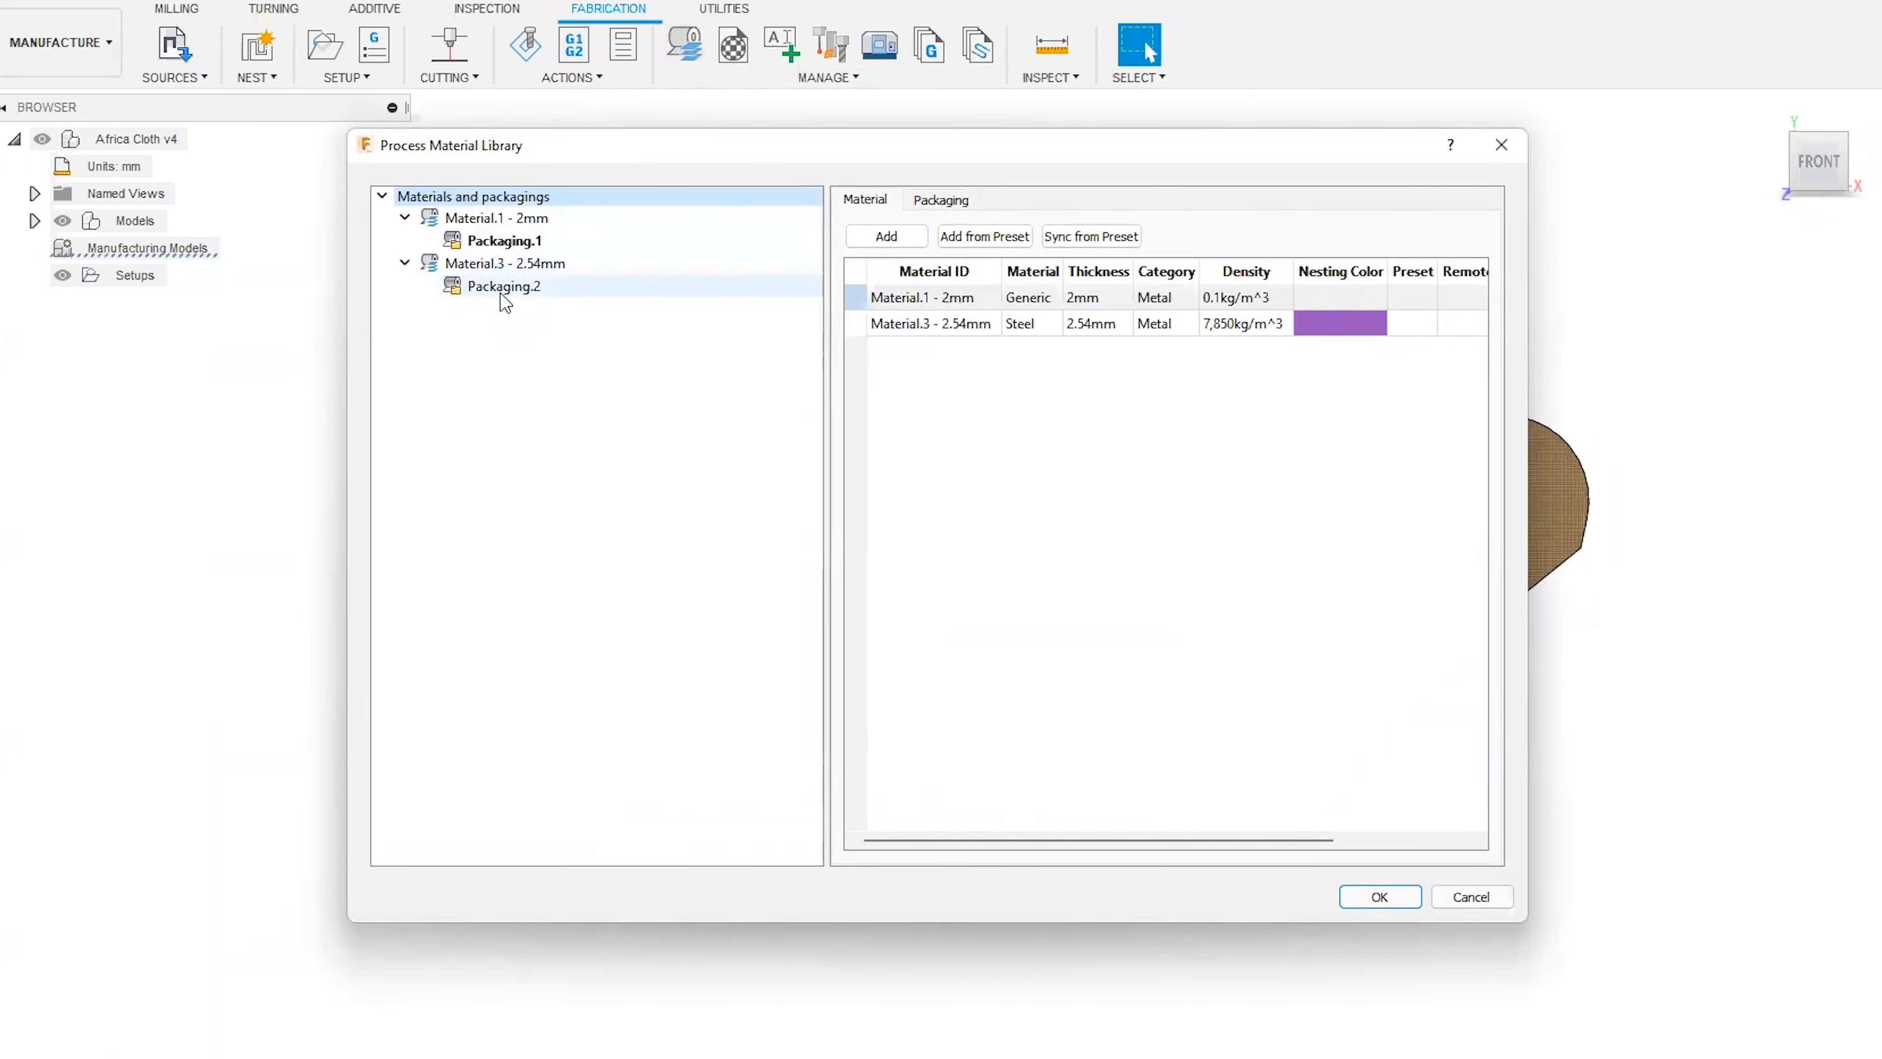
left_click(509, 267)
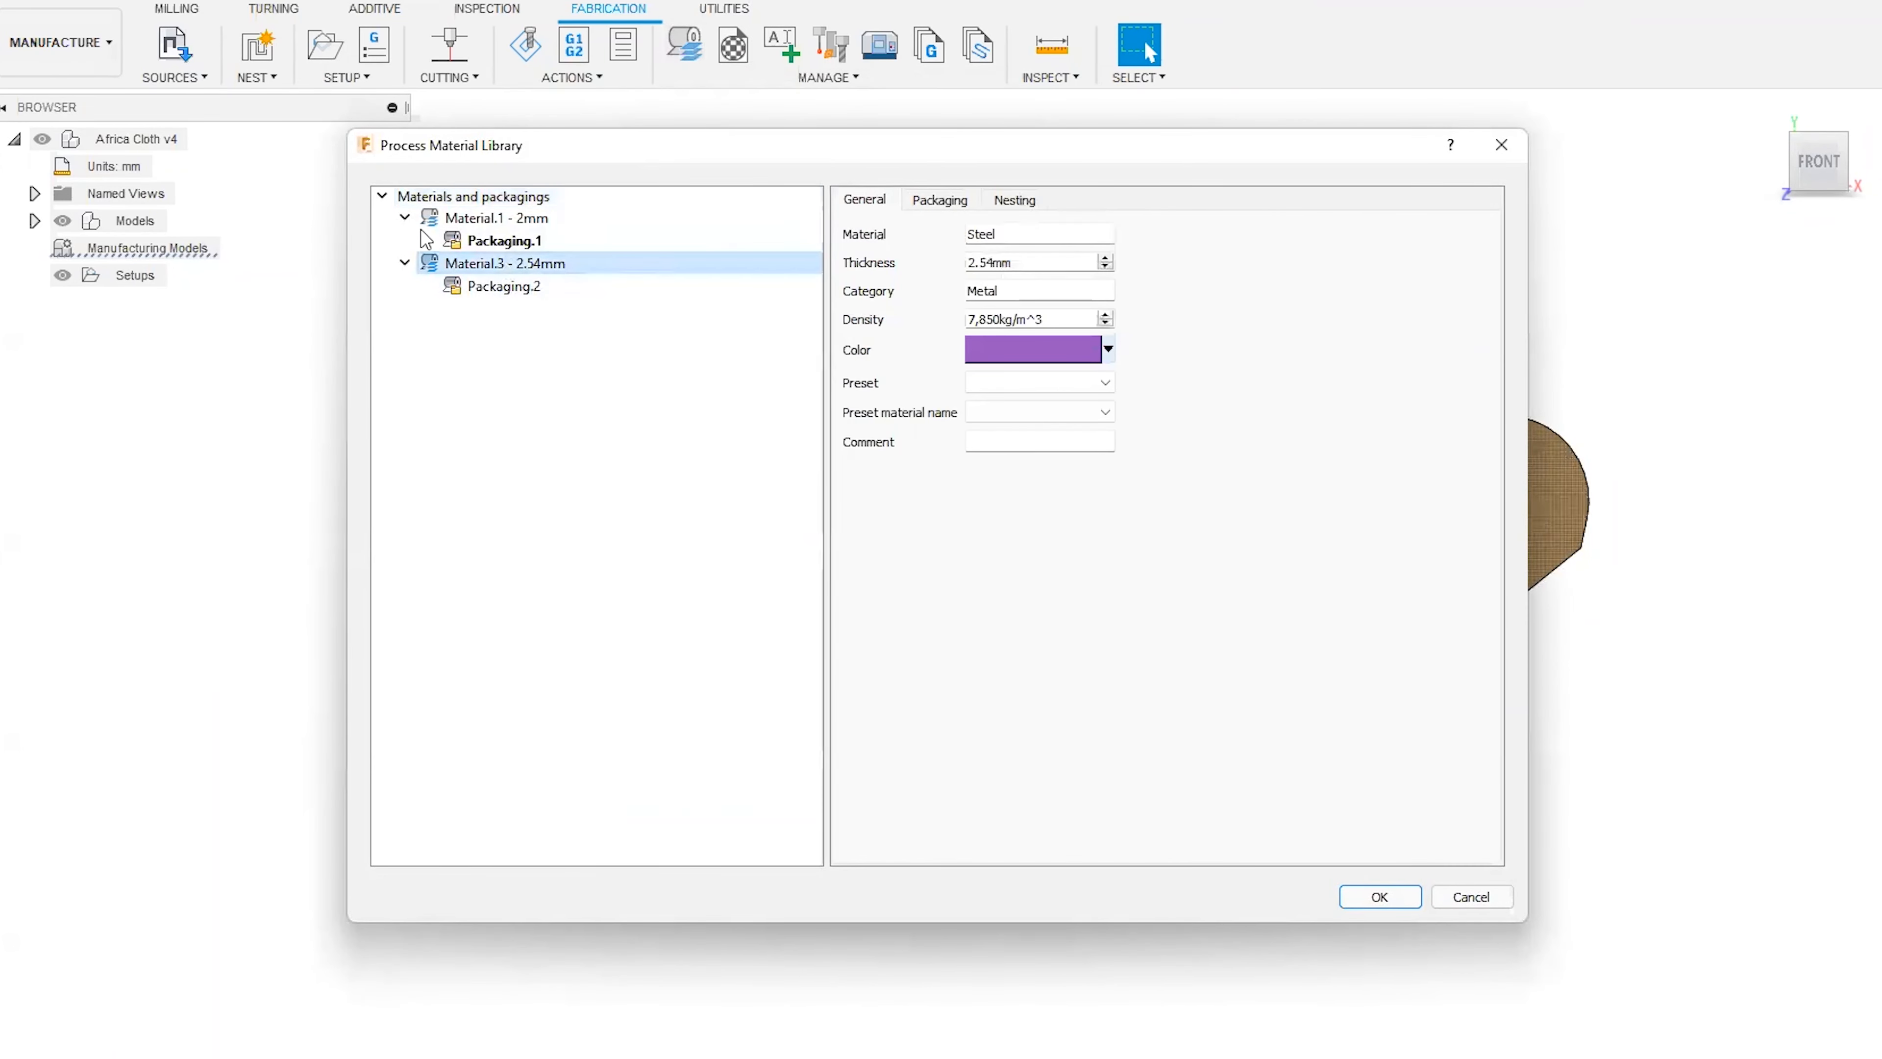
left_click(481, 220)
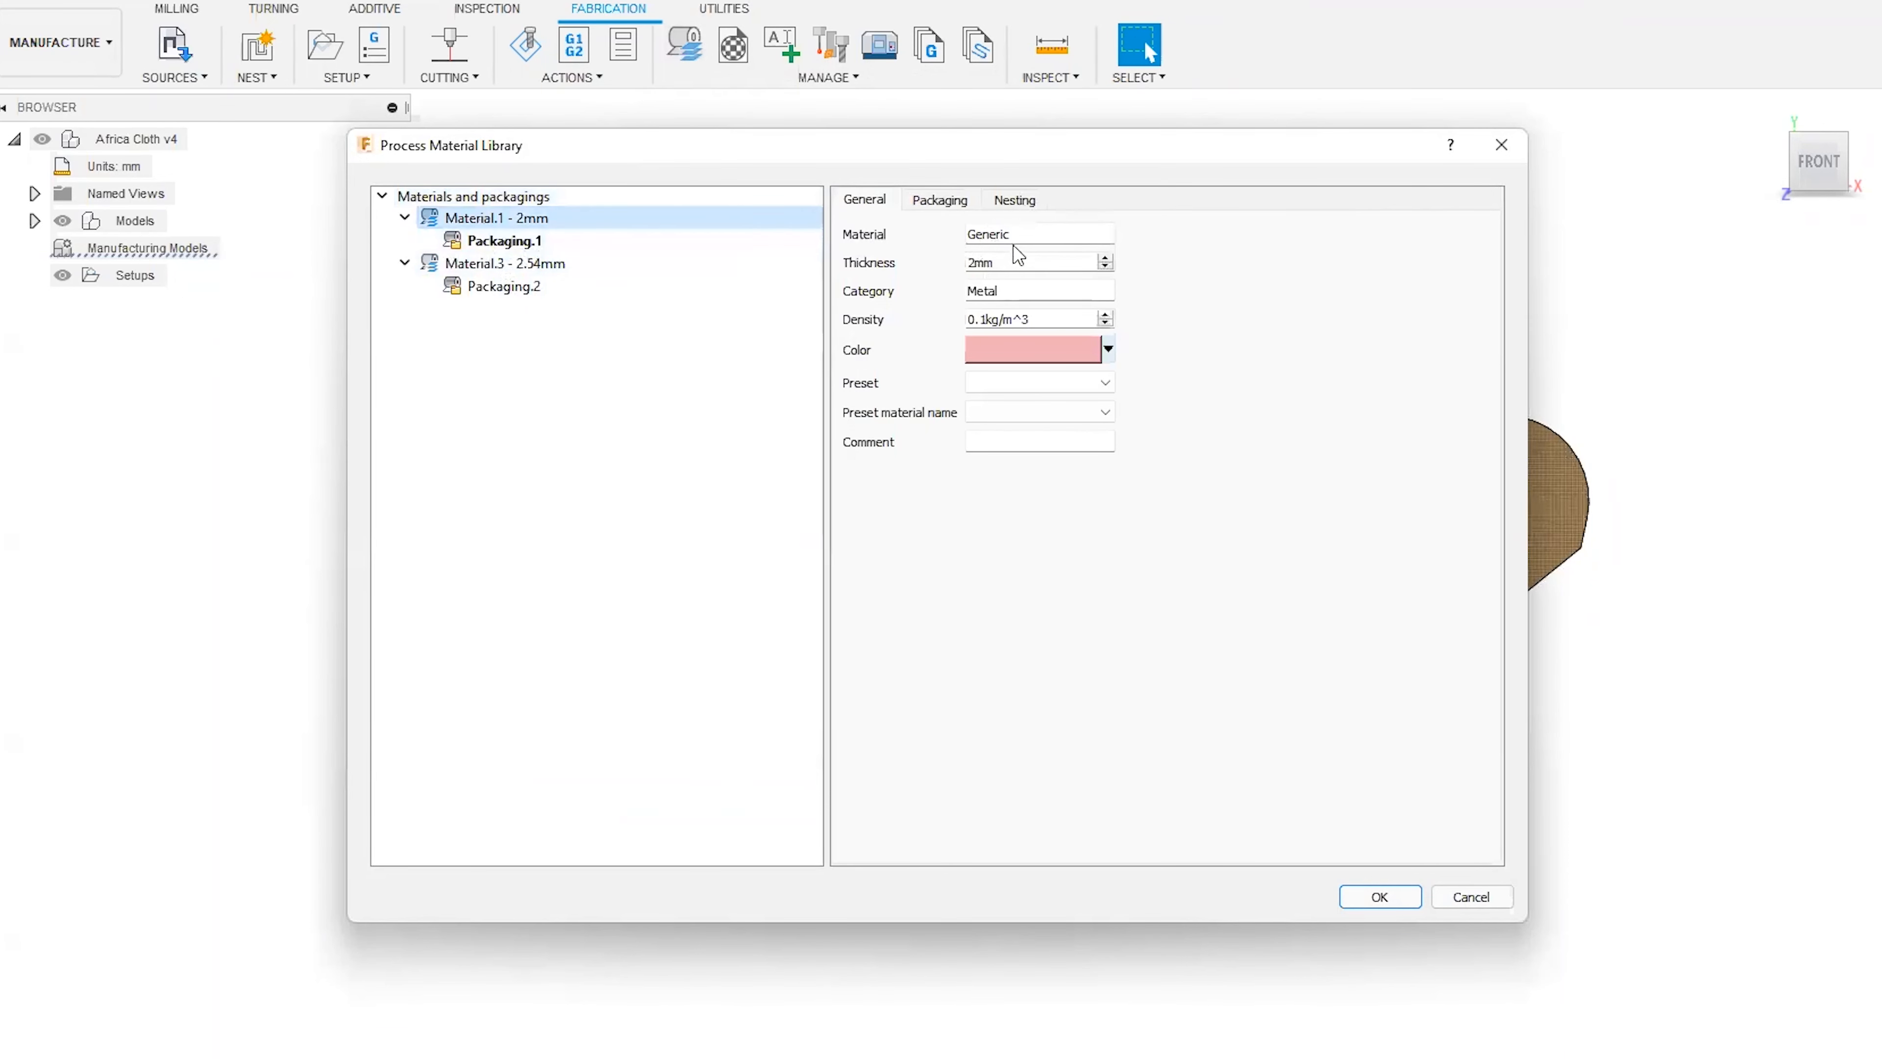
Review the thickness and the packaging sheet dimensions of Material.1 - 2mm.
left_click(1016, 260)
key("ctrl+a")
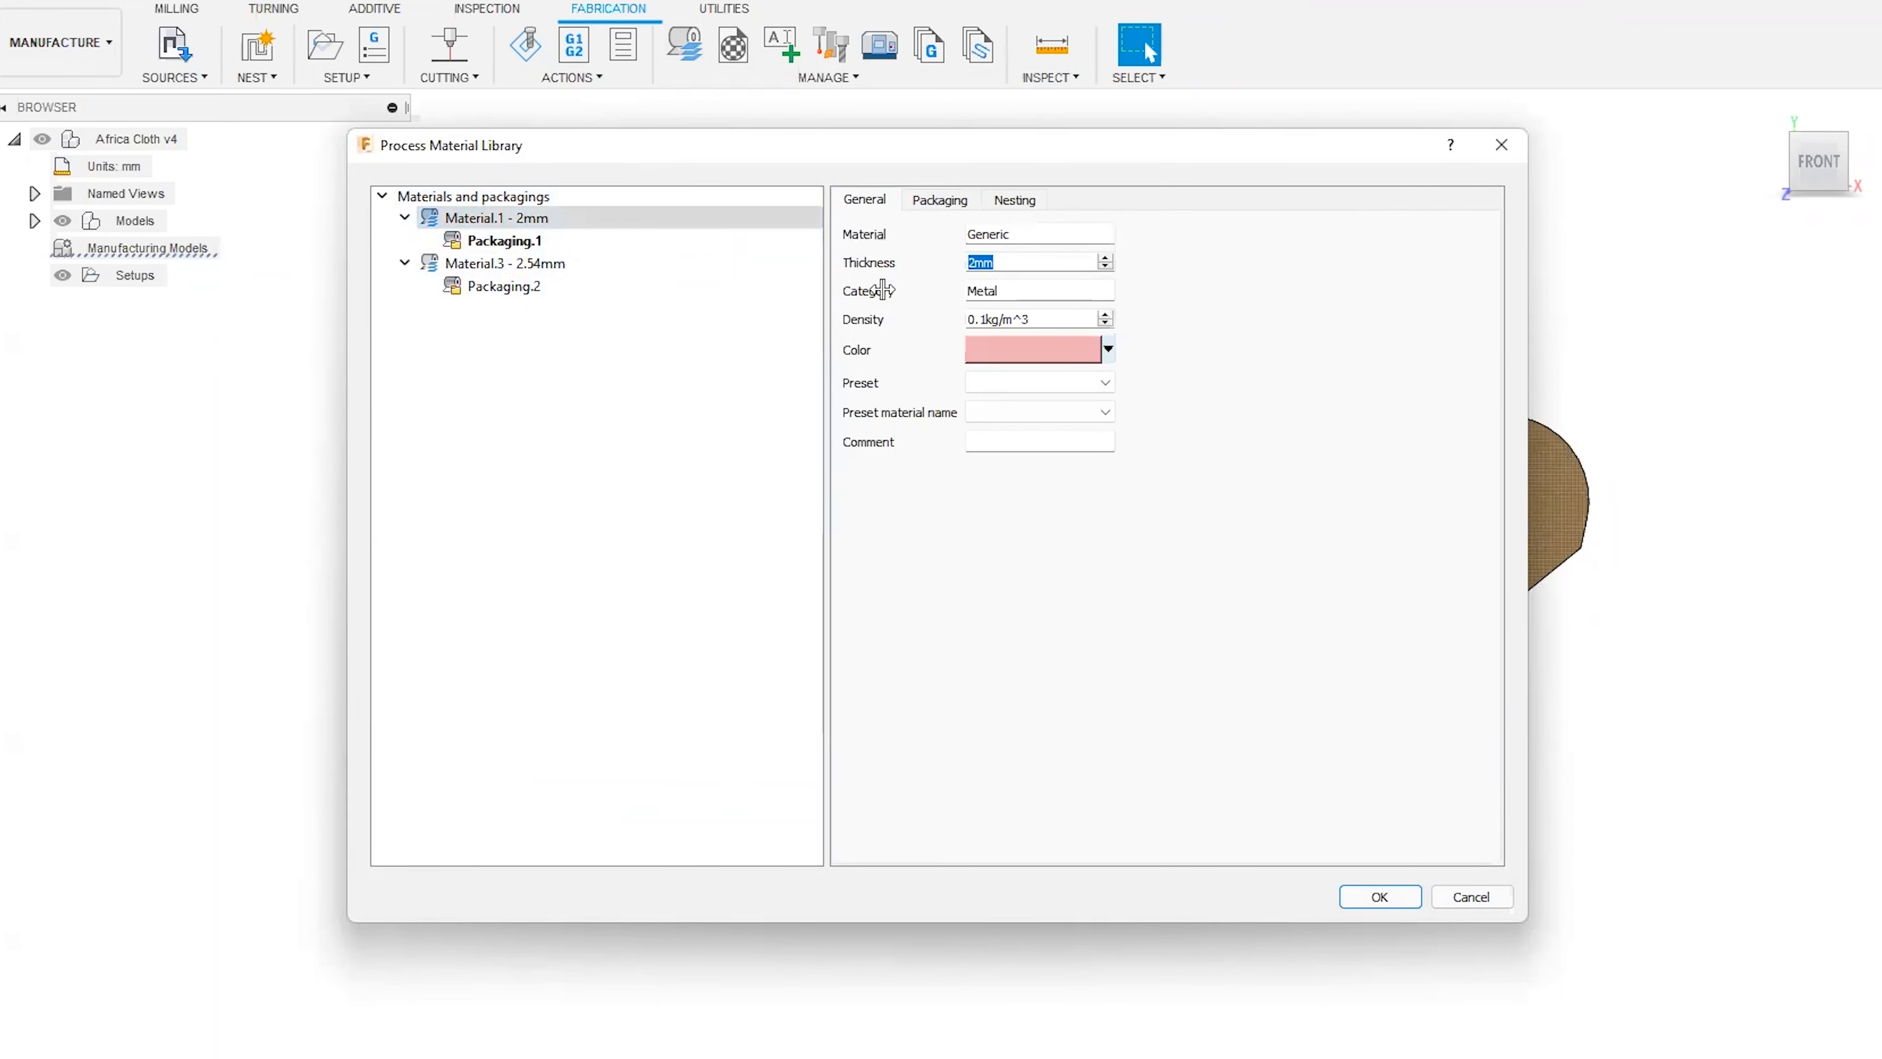
left_click(1008, 263)
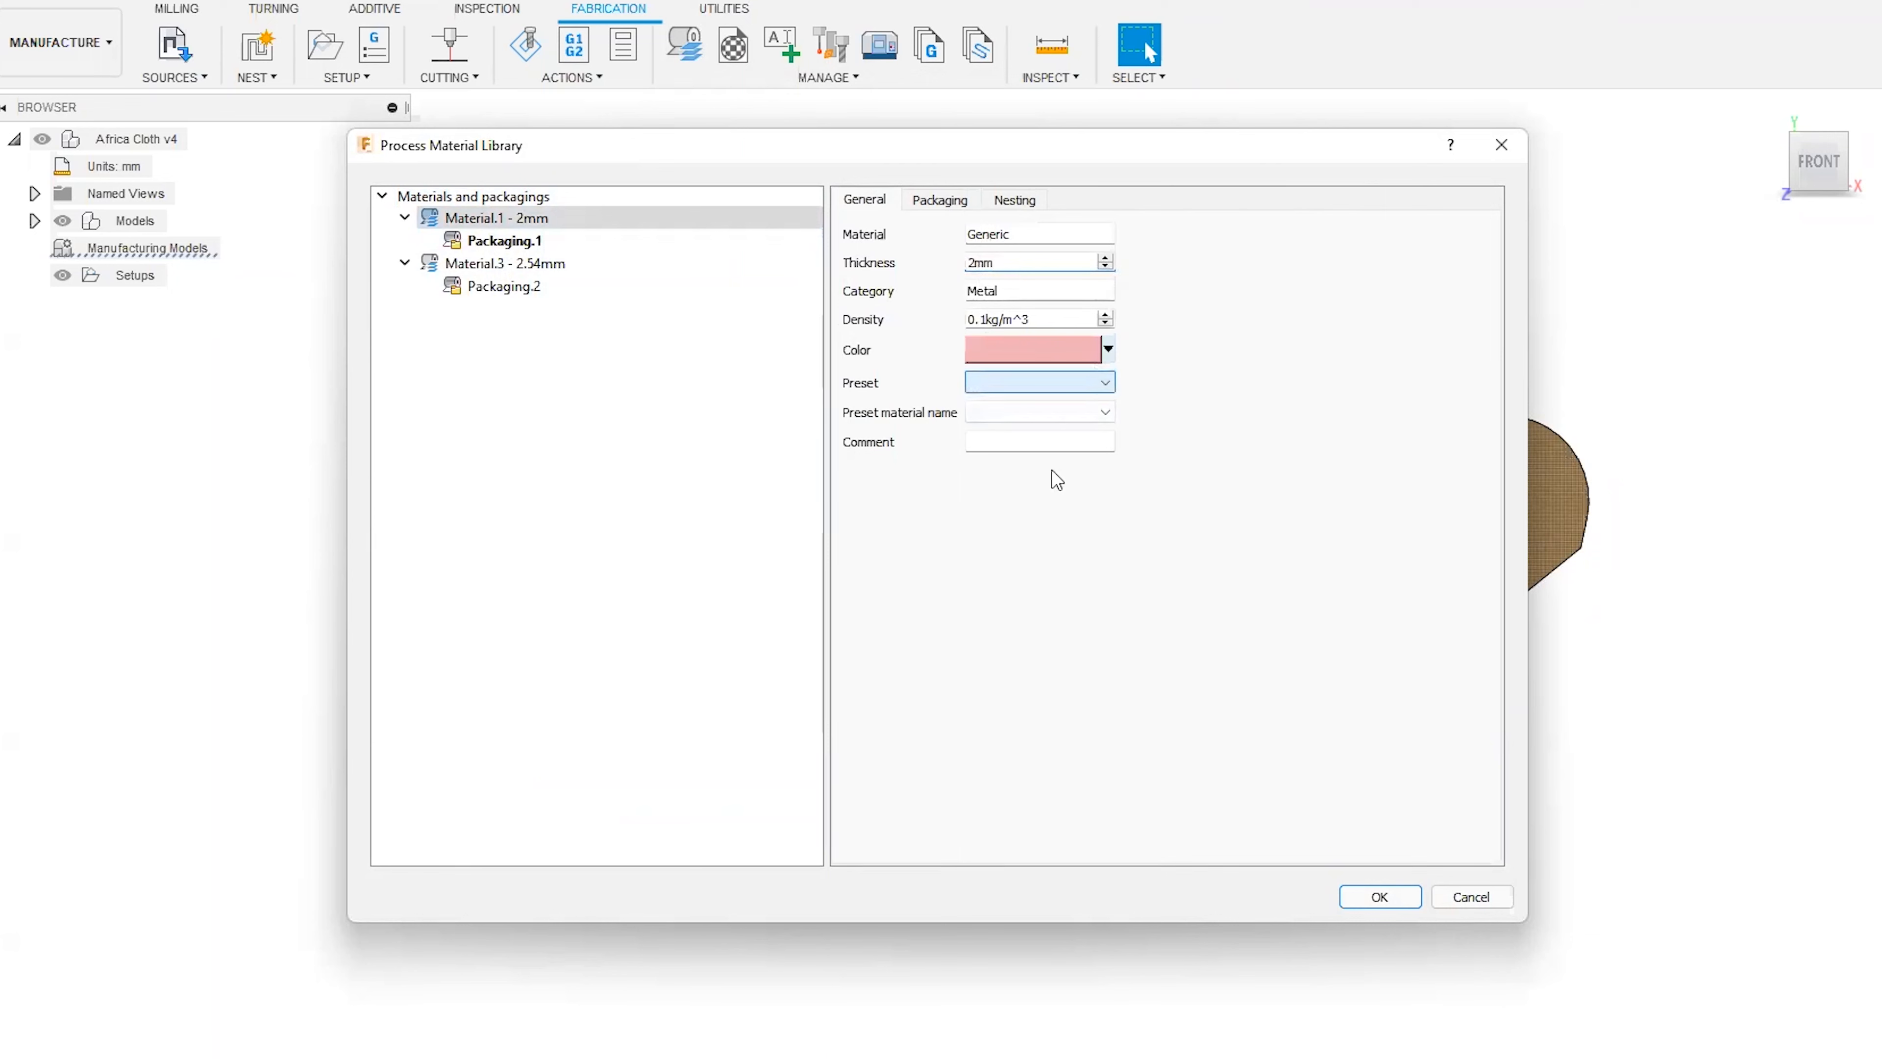
left_click(941, 201)
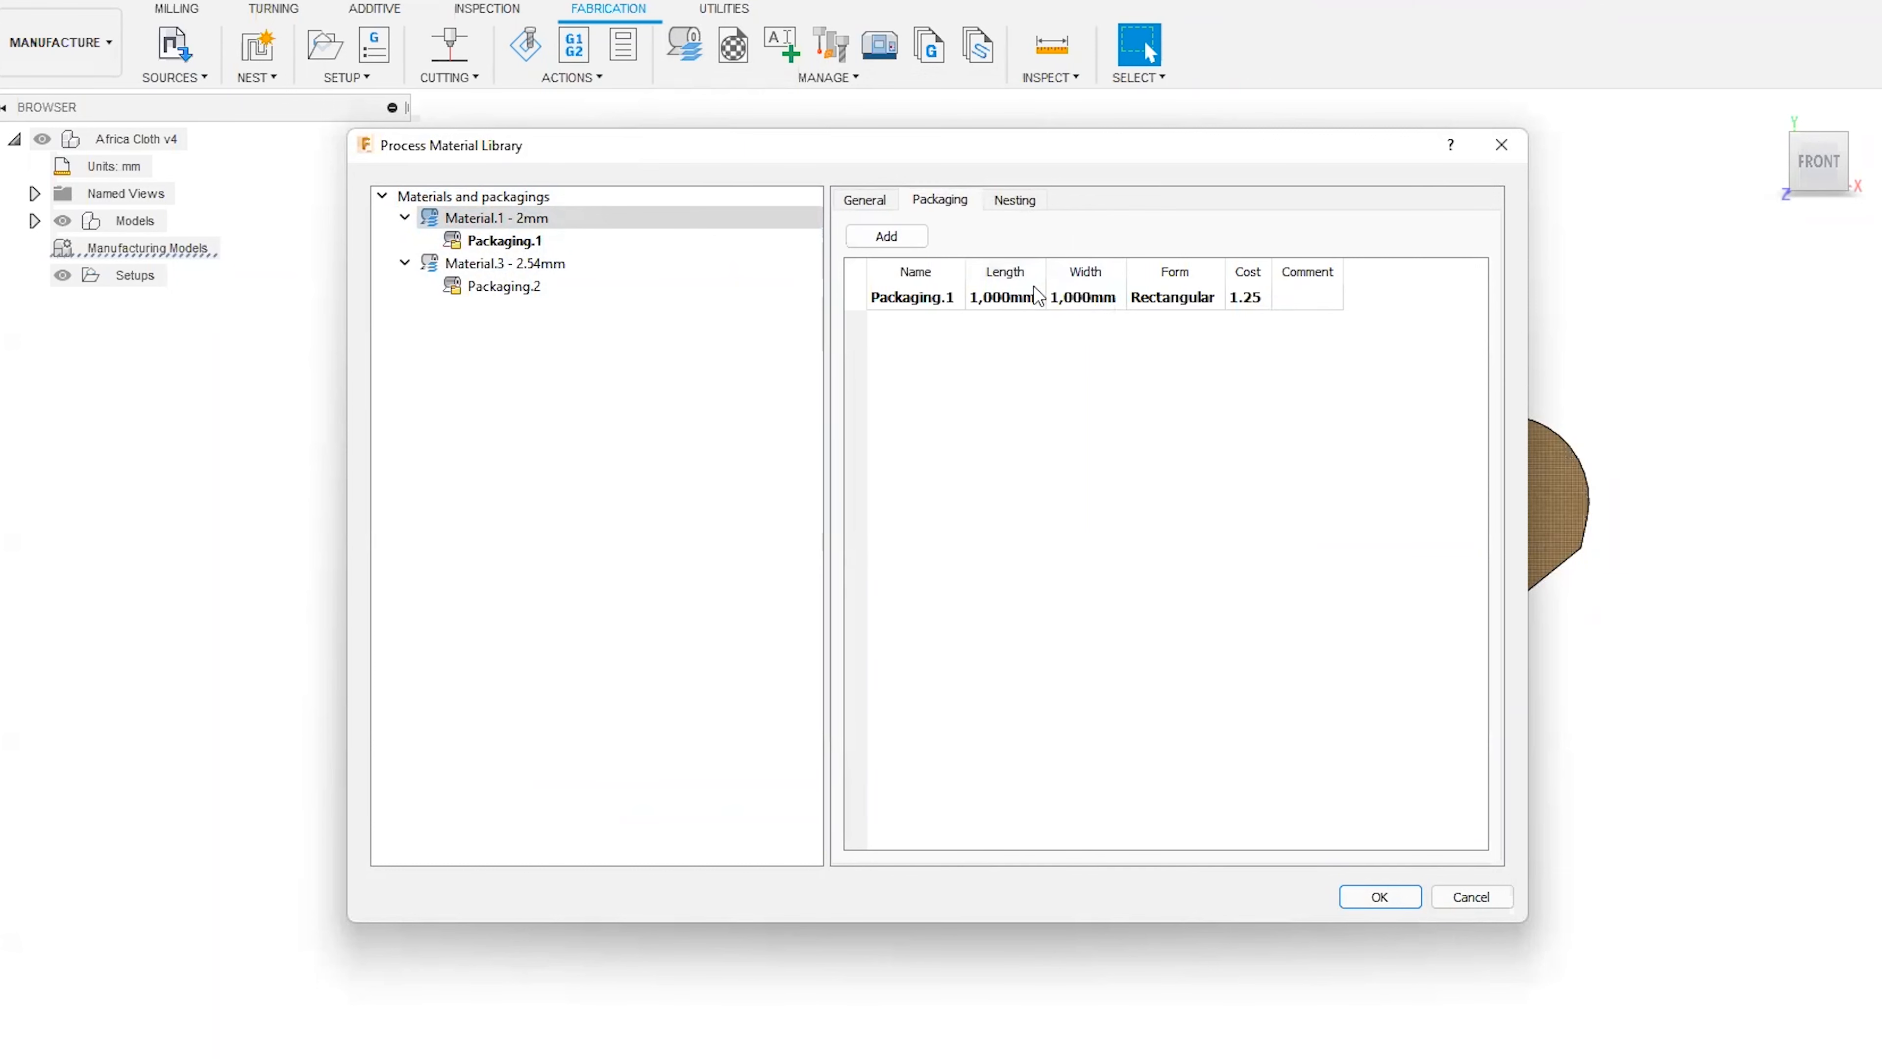
Set Material.1's nesting orientation deviation to 45 degrees and its increment to 1 degree.
left_click(1015, 200)
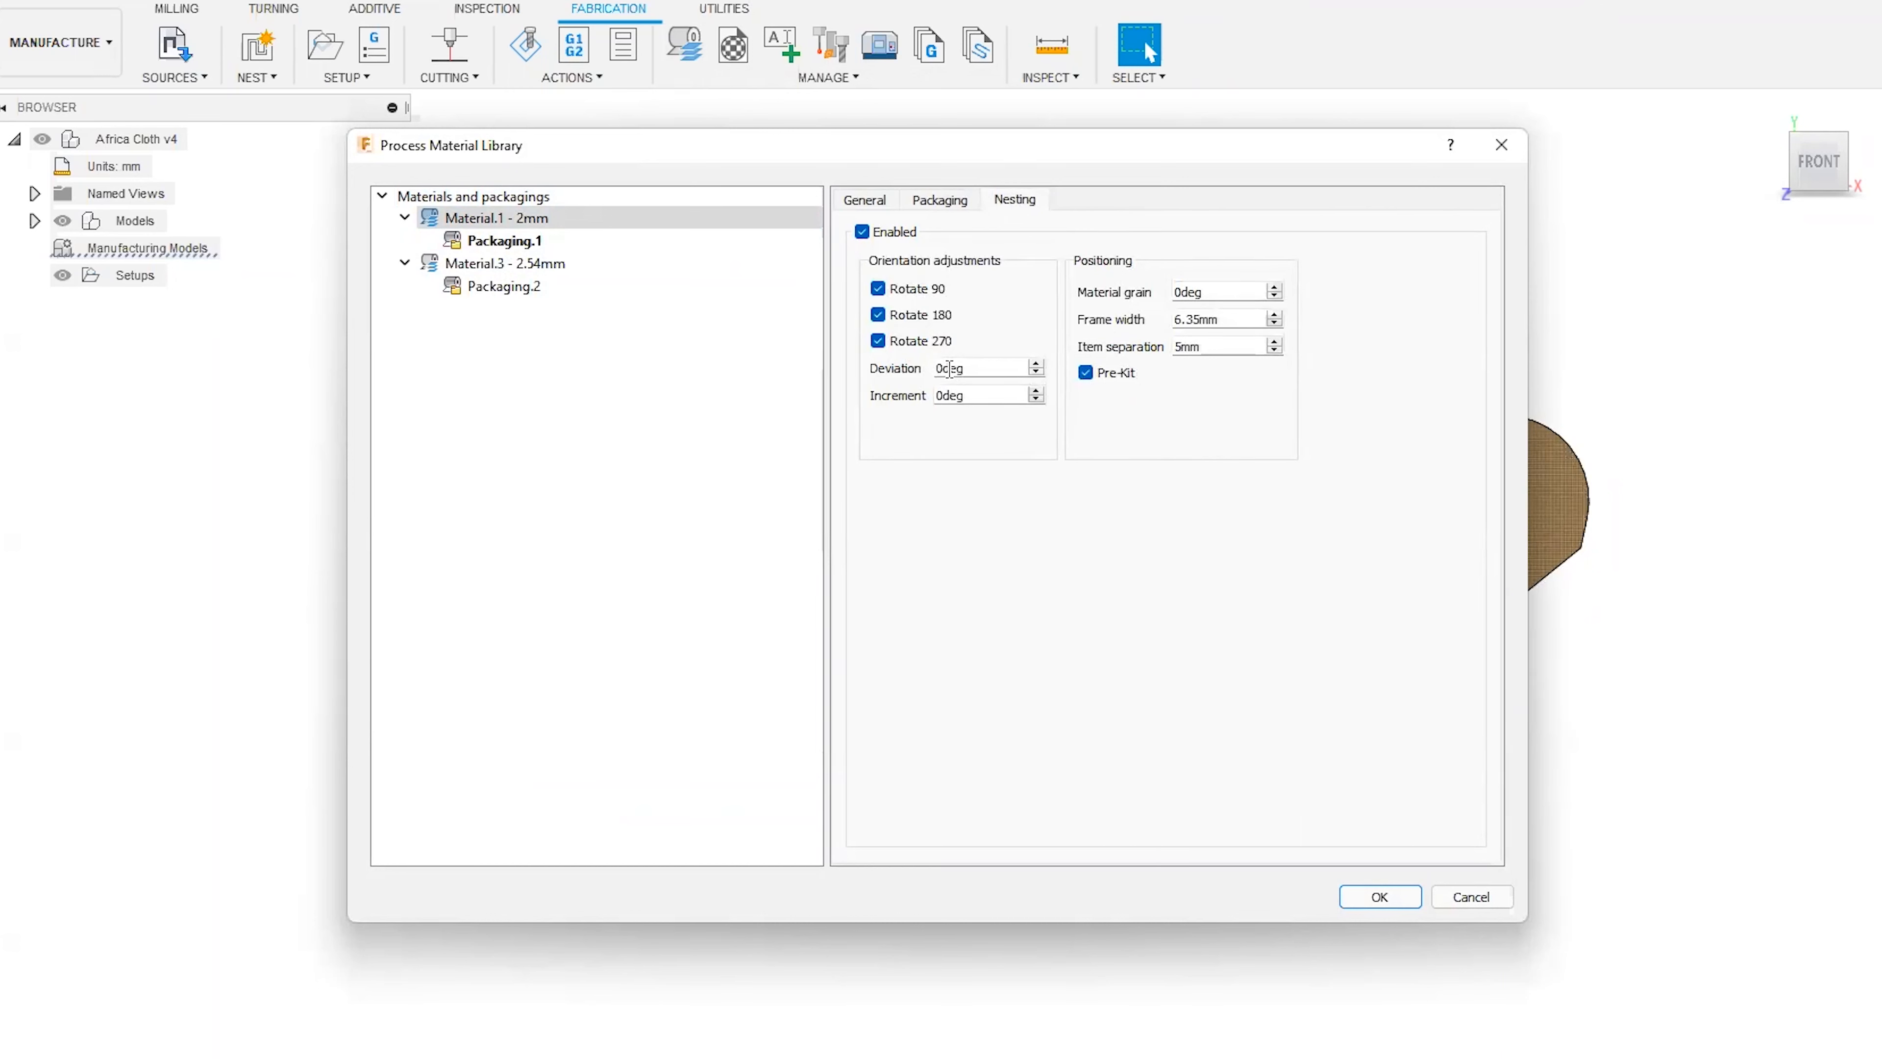
double_click(976, 367)
type("45")
left_click_drag(944, 396, 920, 397)
type("1")
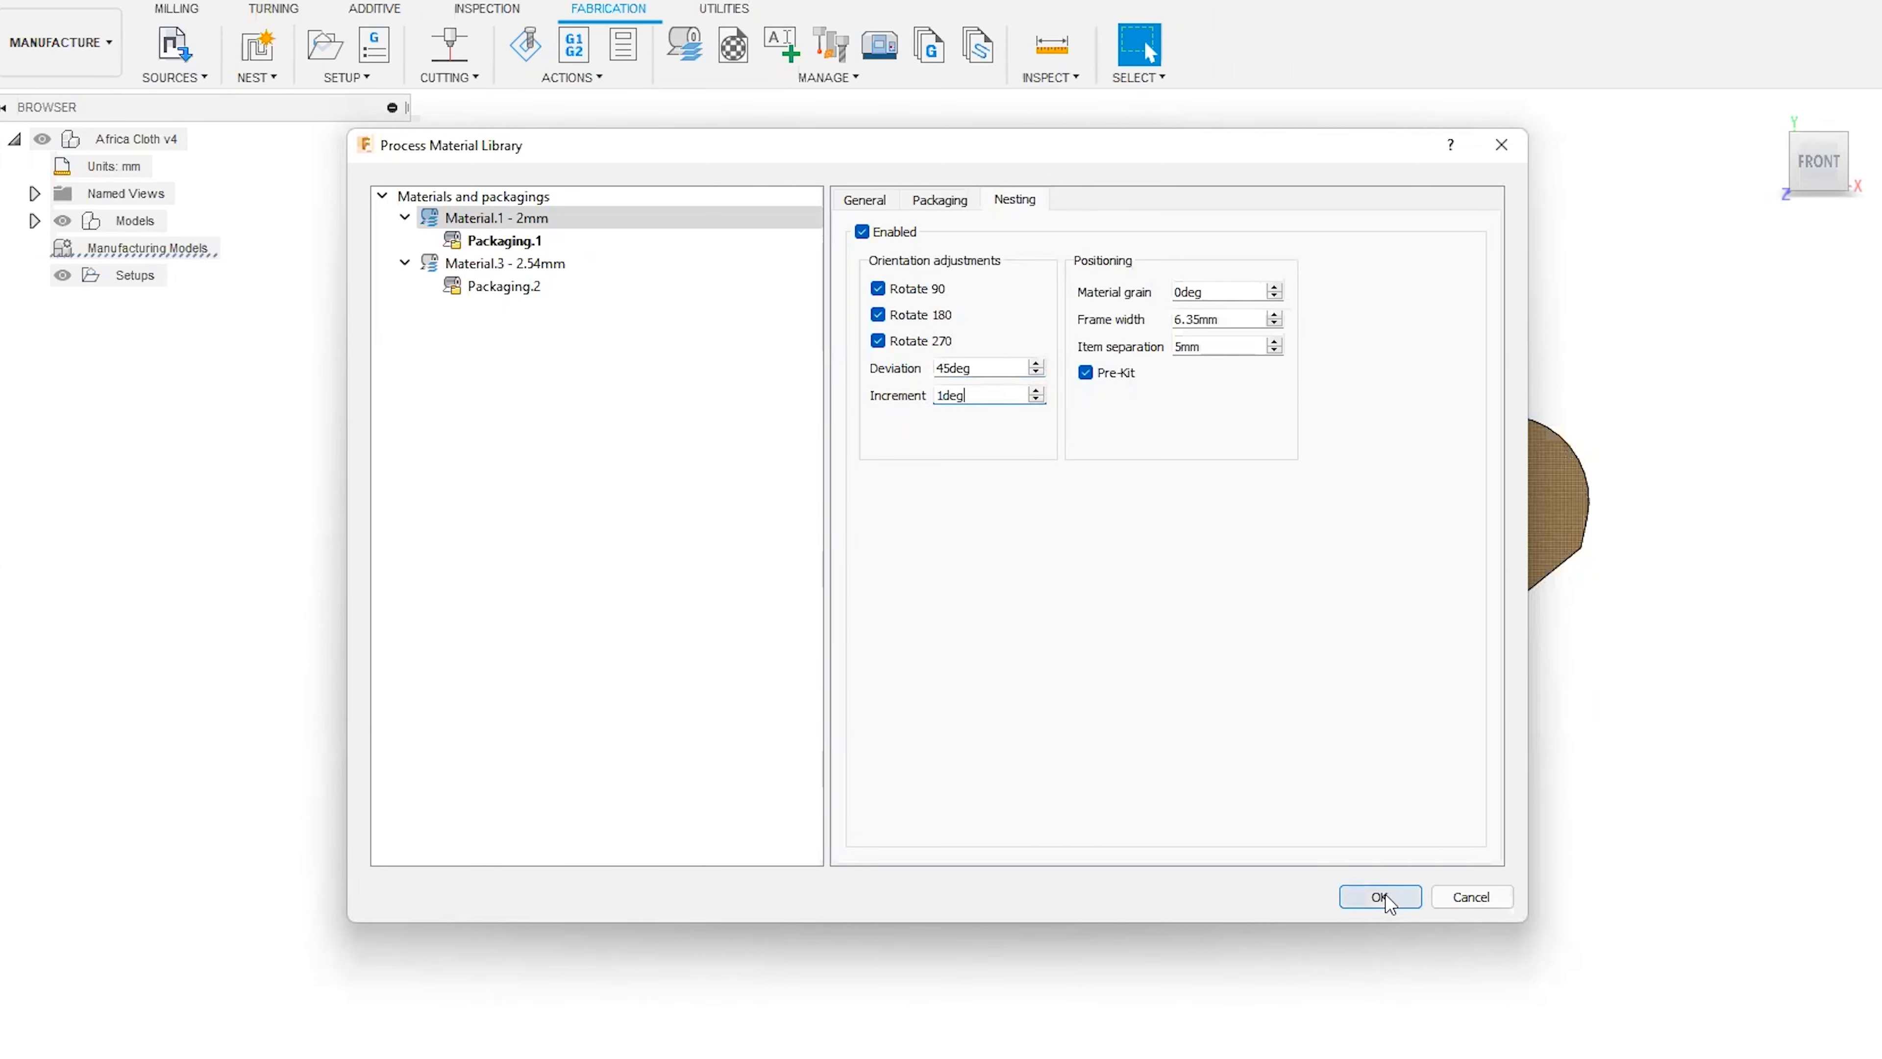
Check that Packaging.1 is set as the default packaging, and accept the process material library changes.
left_click(532, 245)
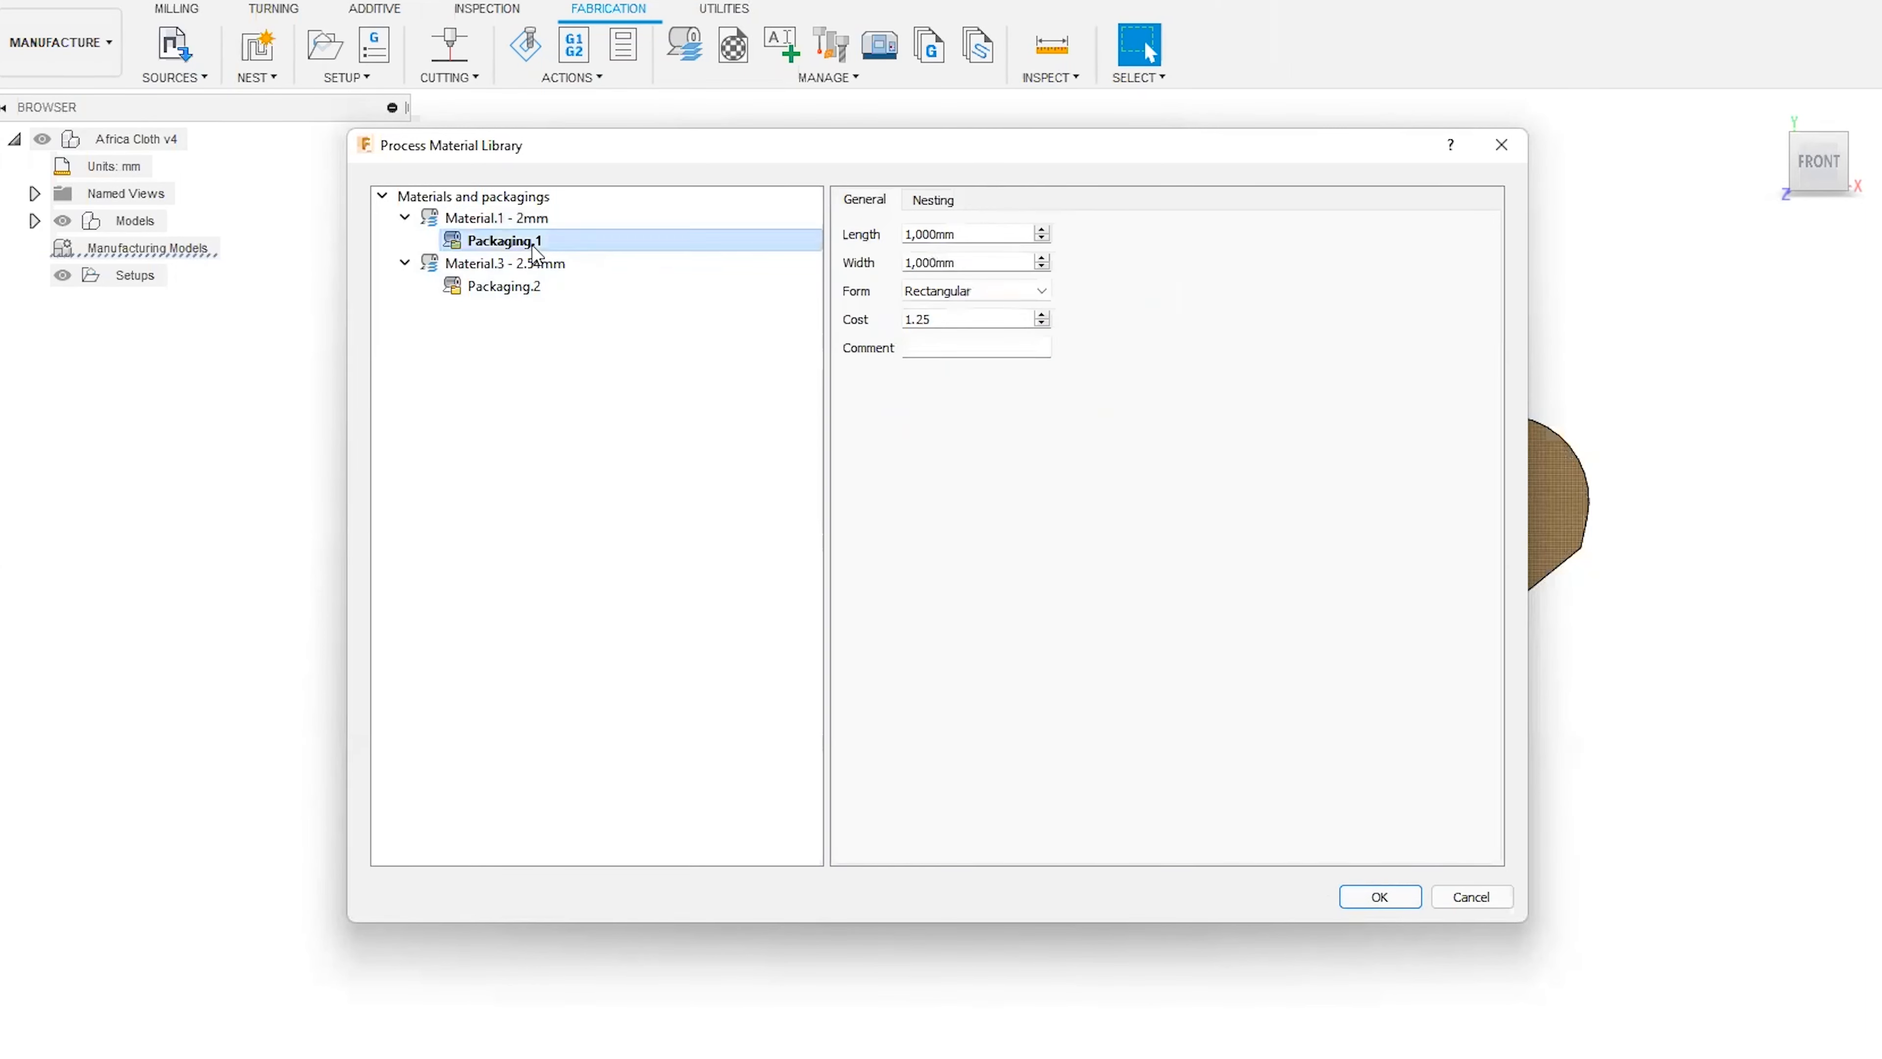
right_click(513, 247)
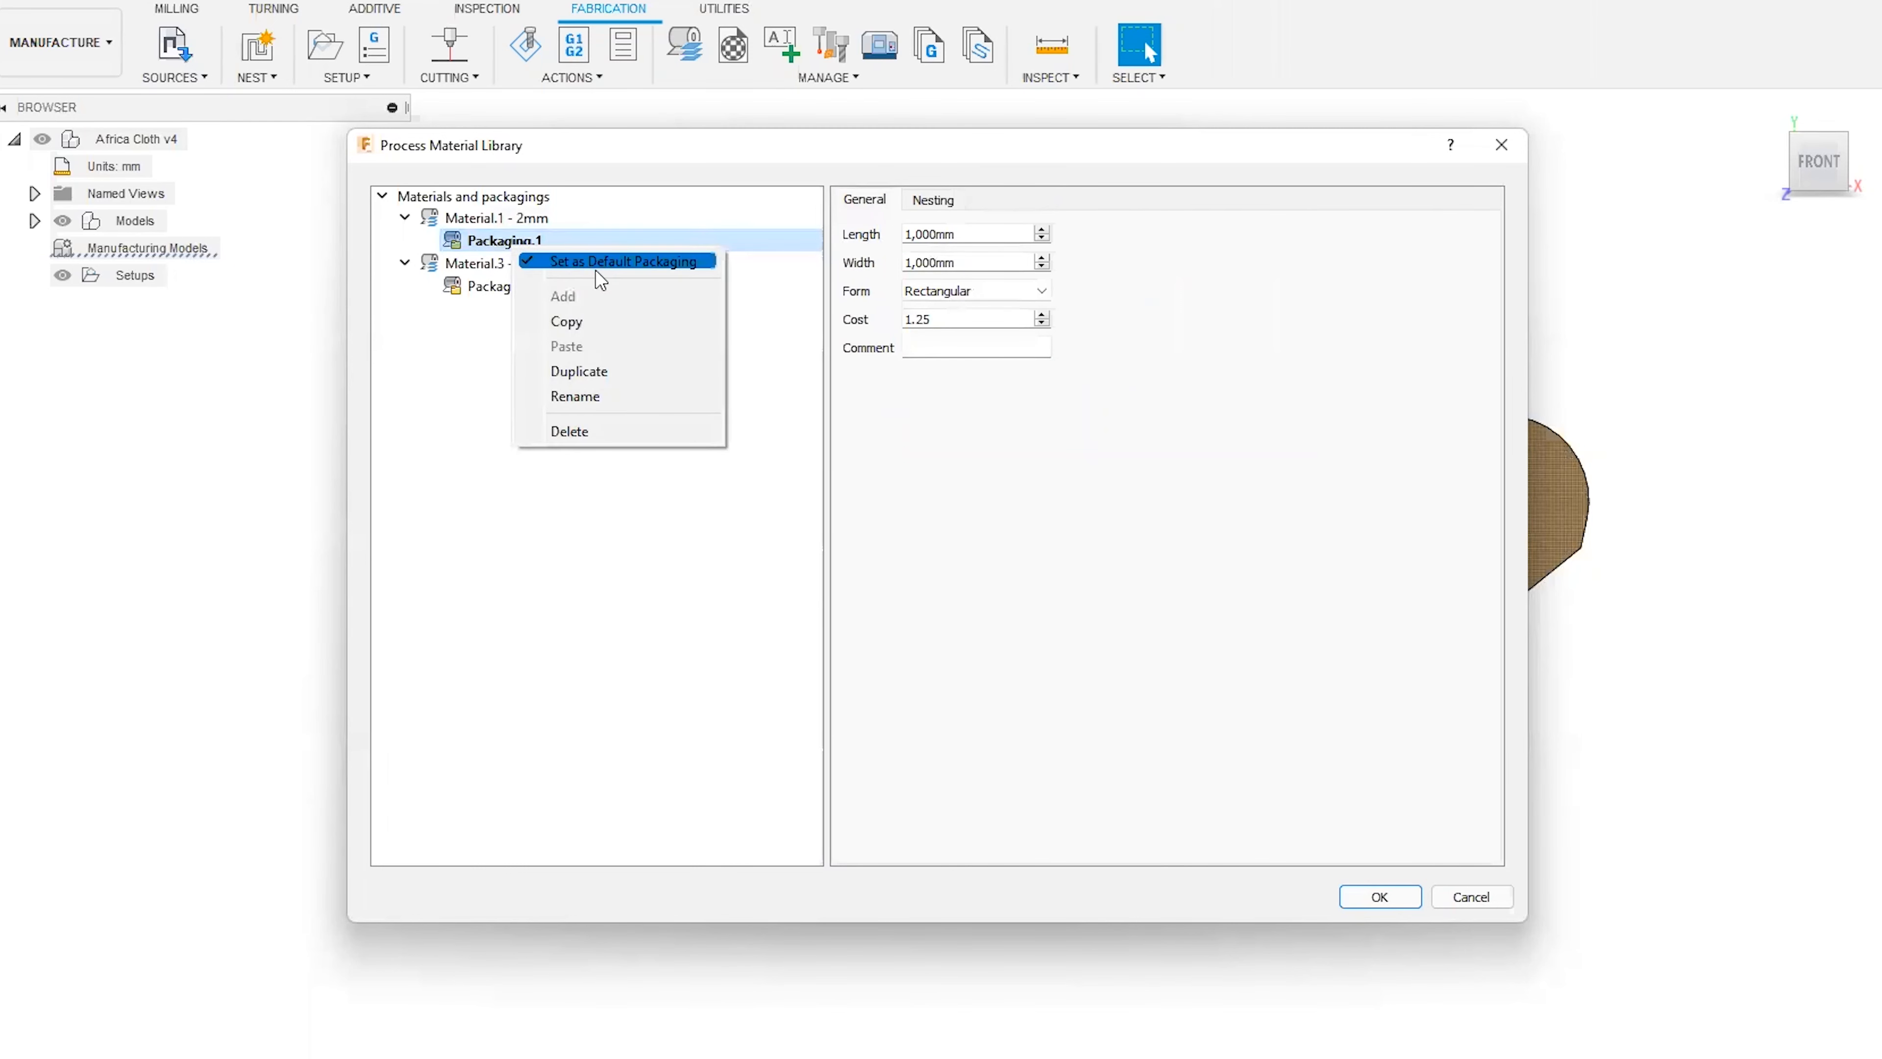
left_click(500, 413)
left_click(513, 223)
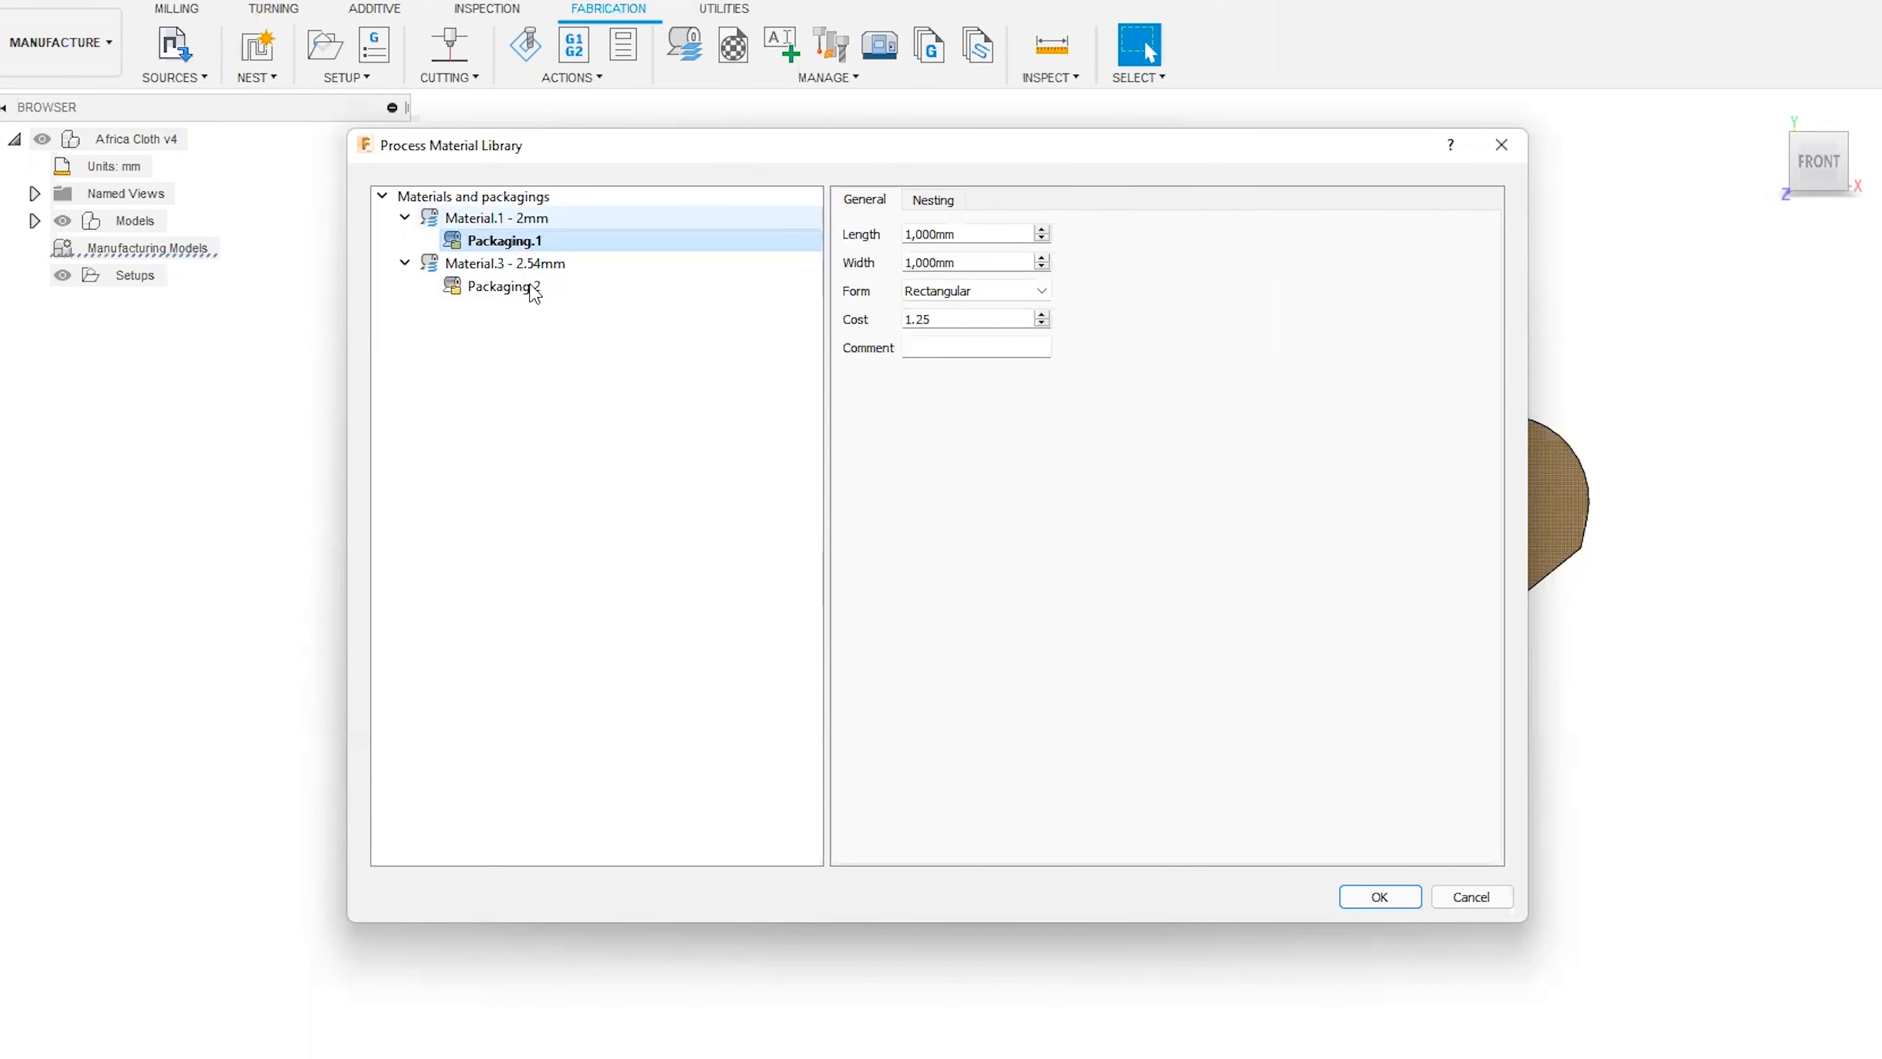
left_click(528, 244)
right_click(535, 243)
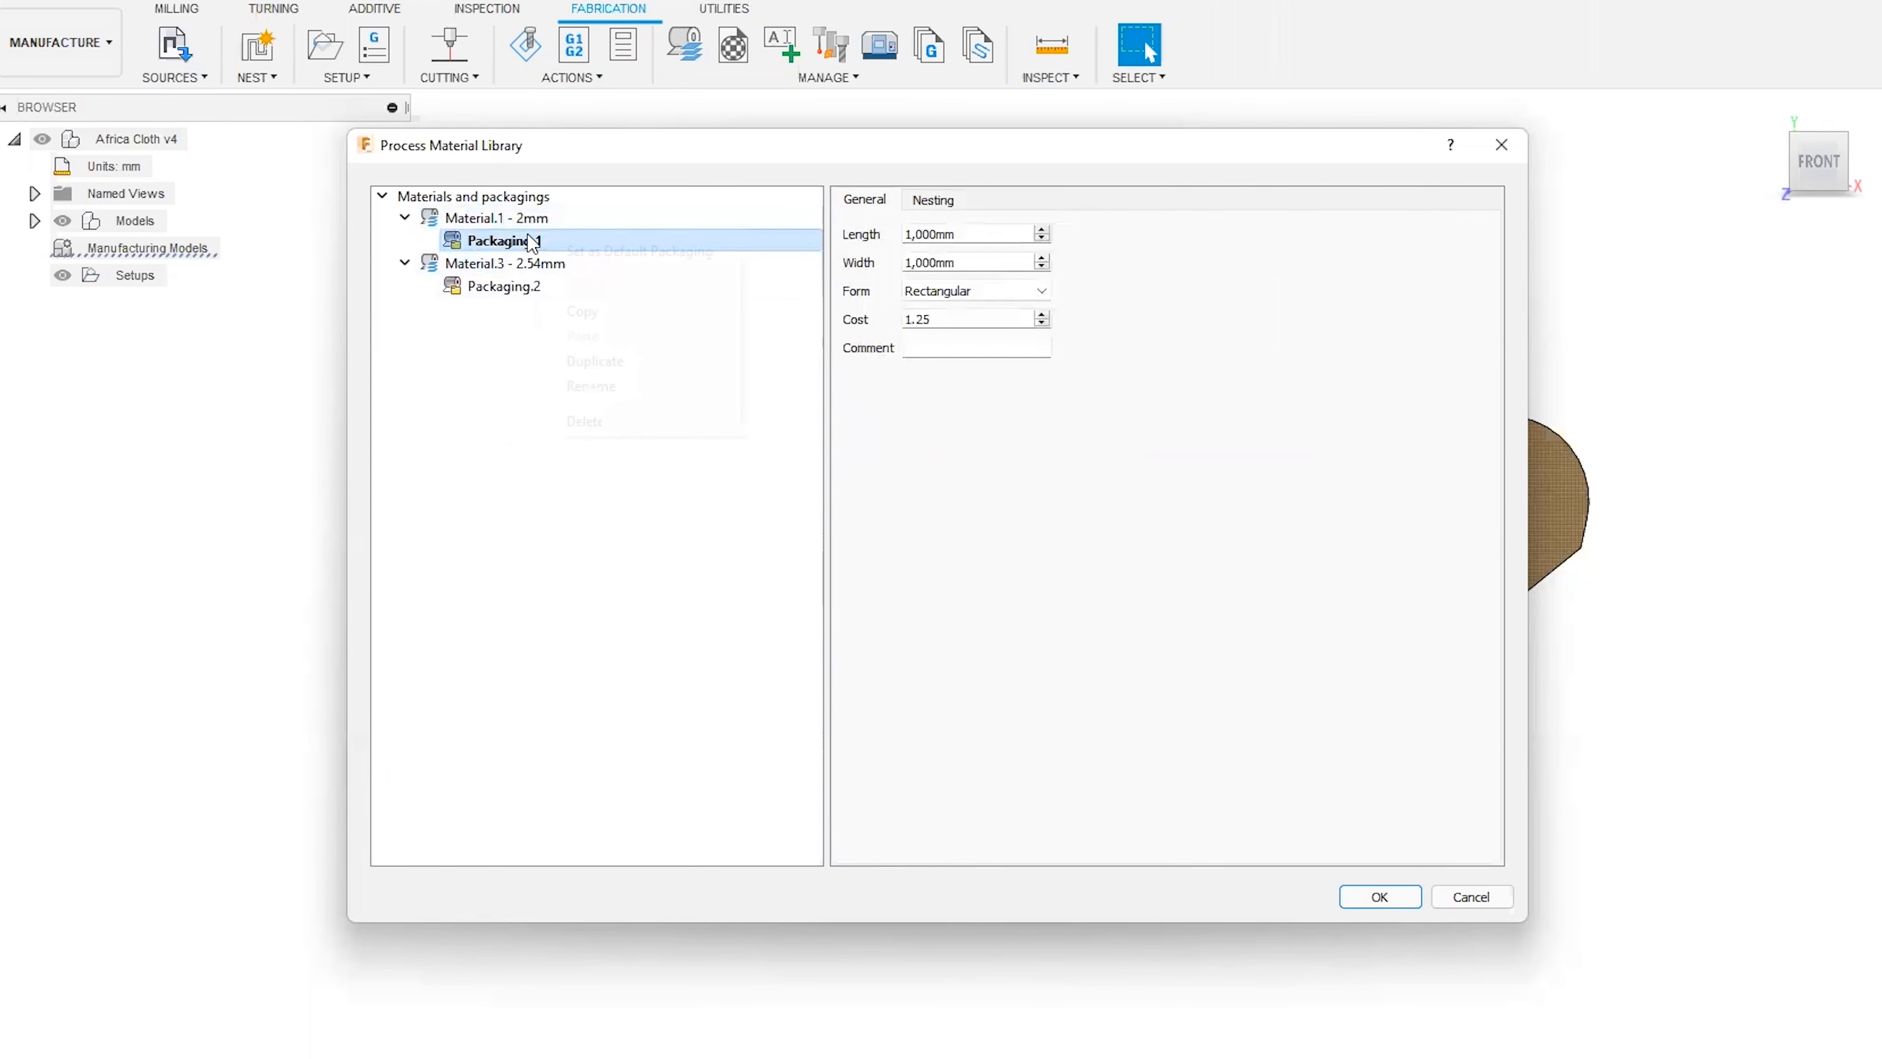
left_click(491, 371)
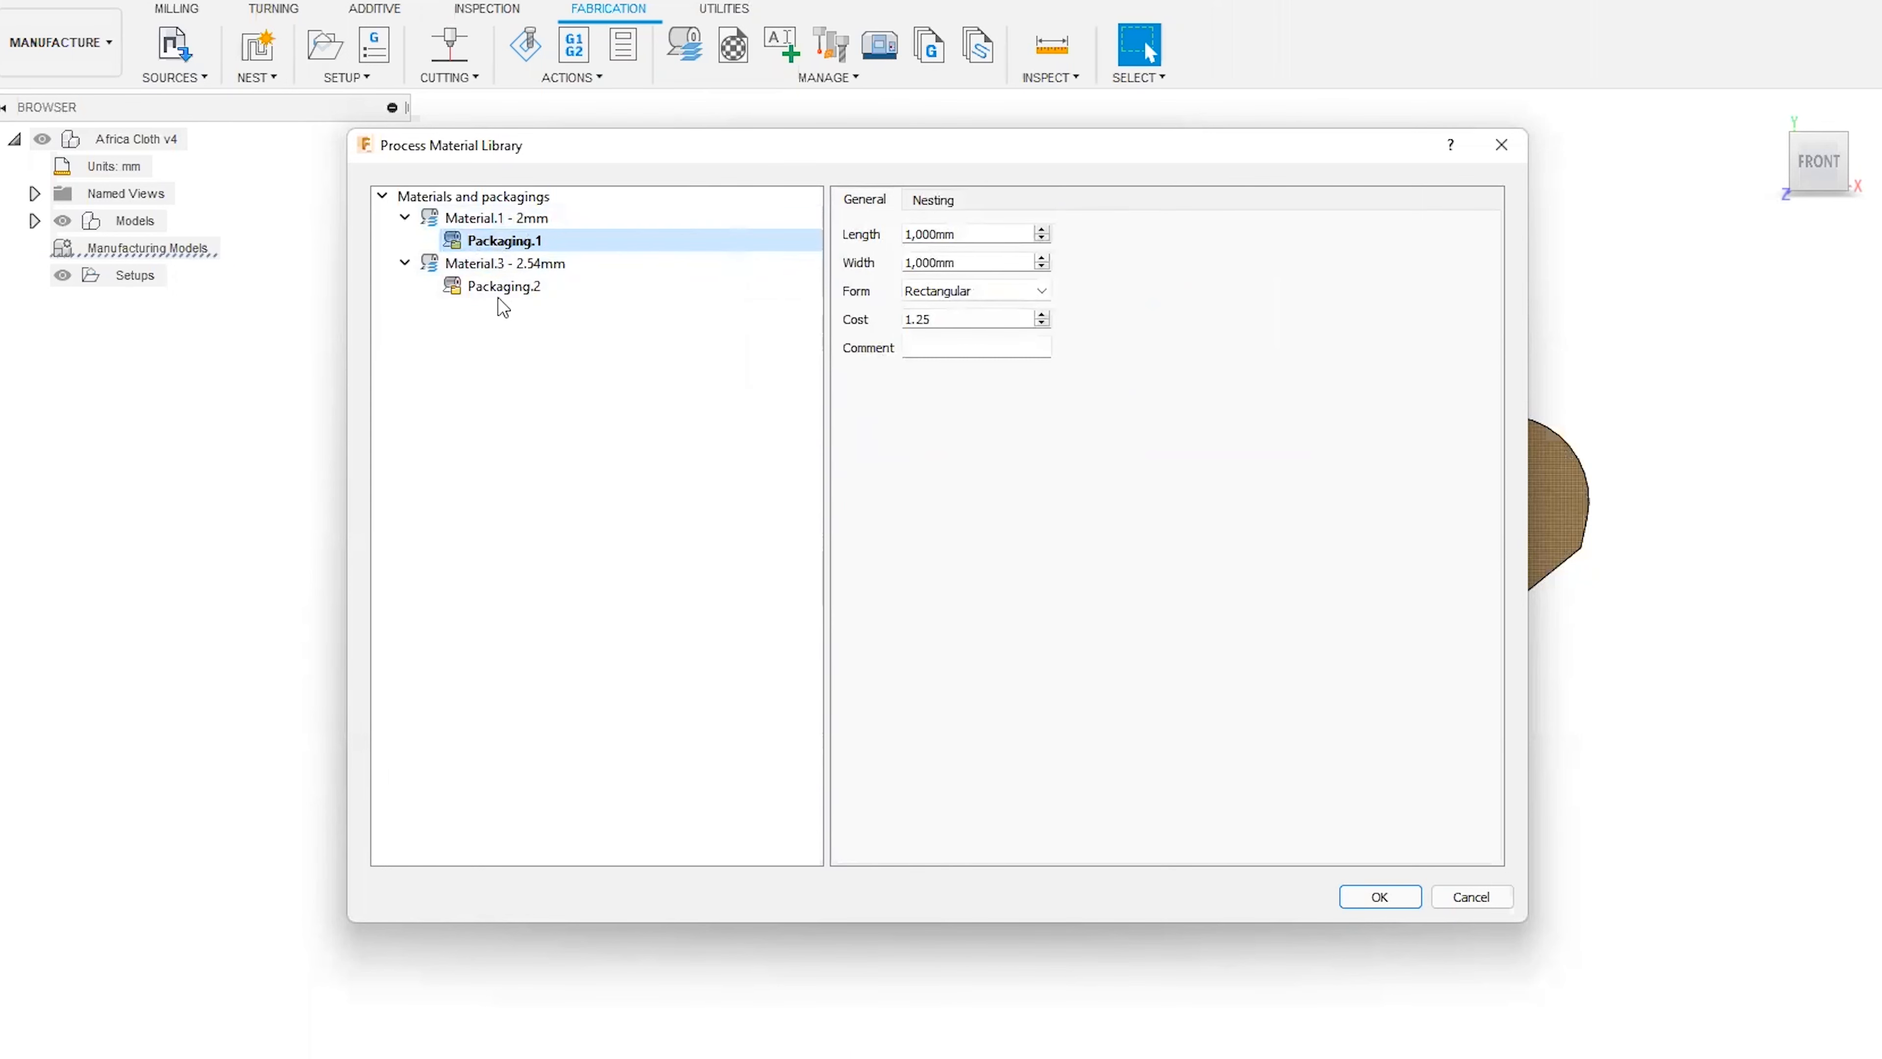
left_click(1380, 897)
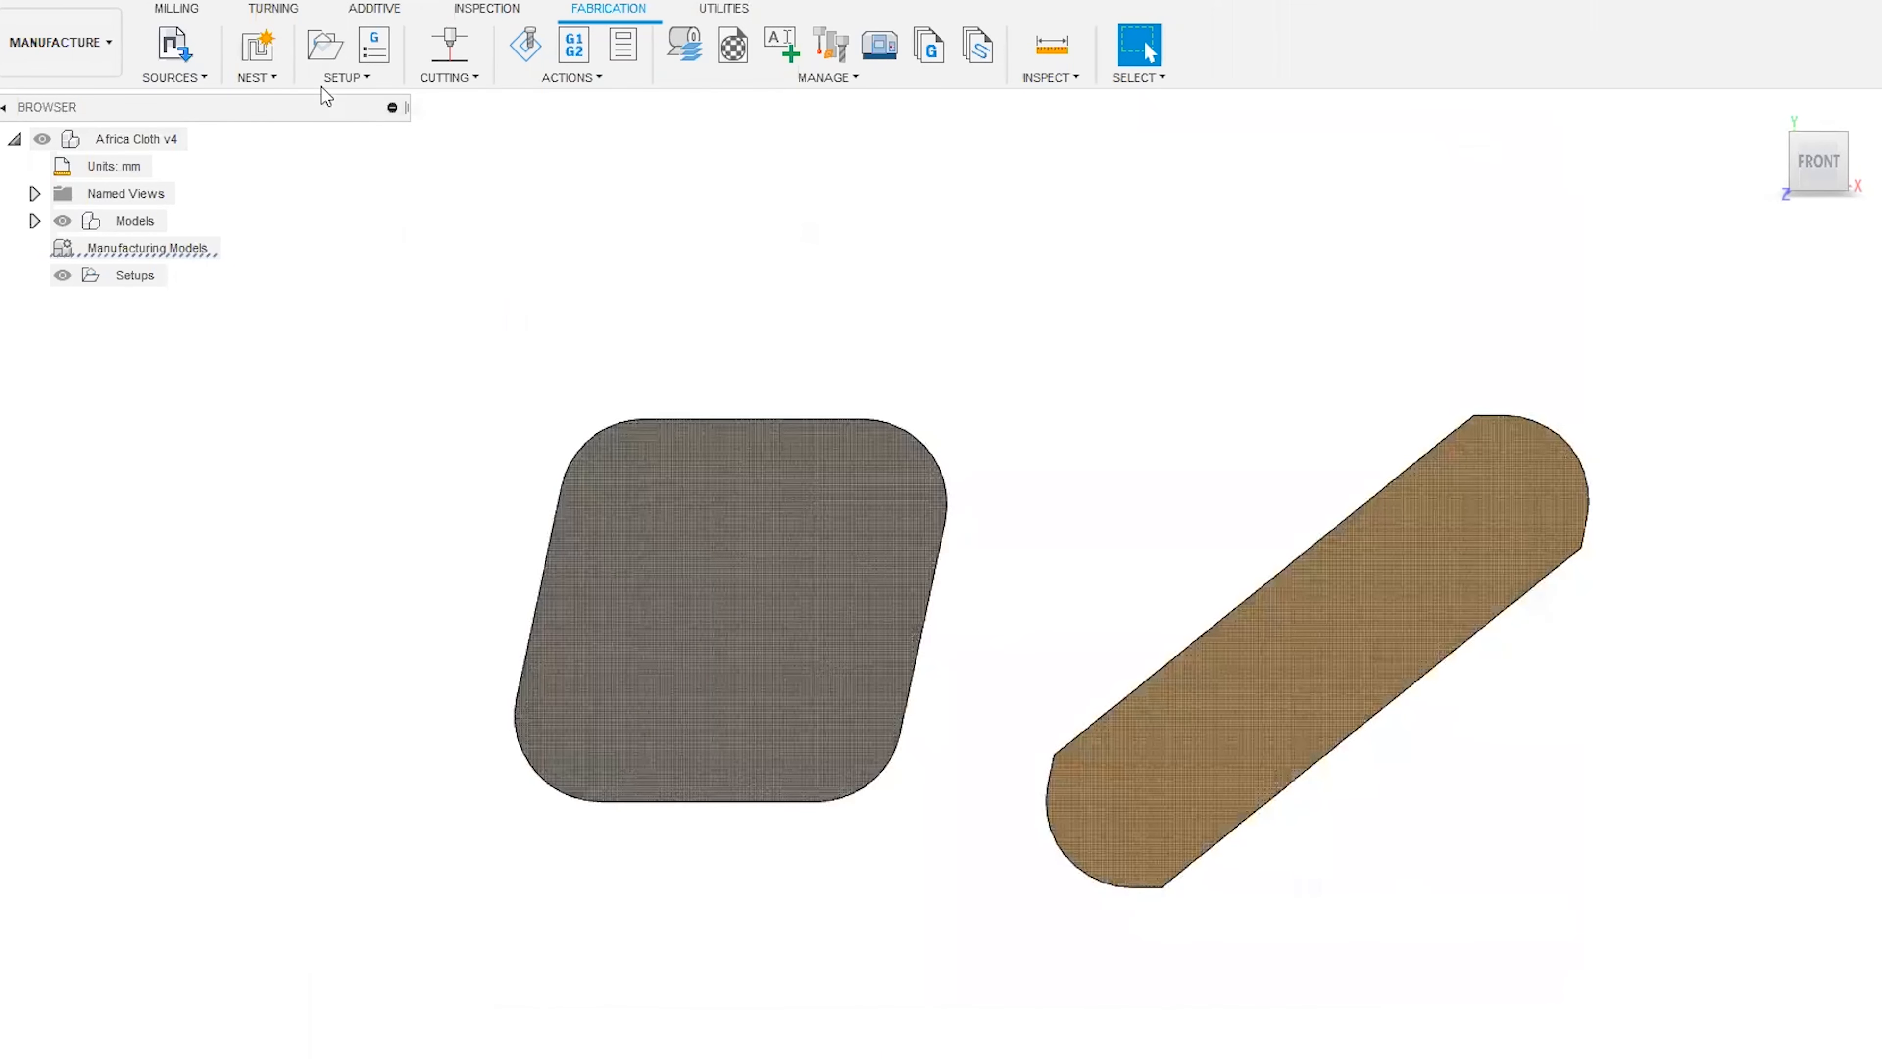
Review the nest settings of Component1 and Component2 in the component sources, and accept them.
left_click(174, 46)
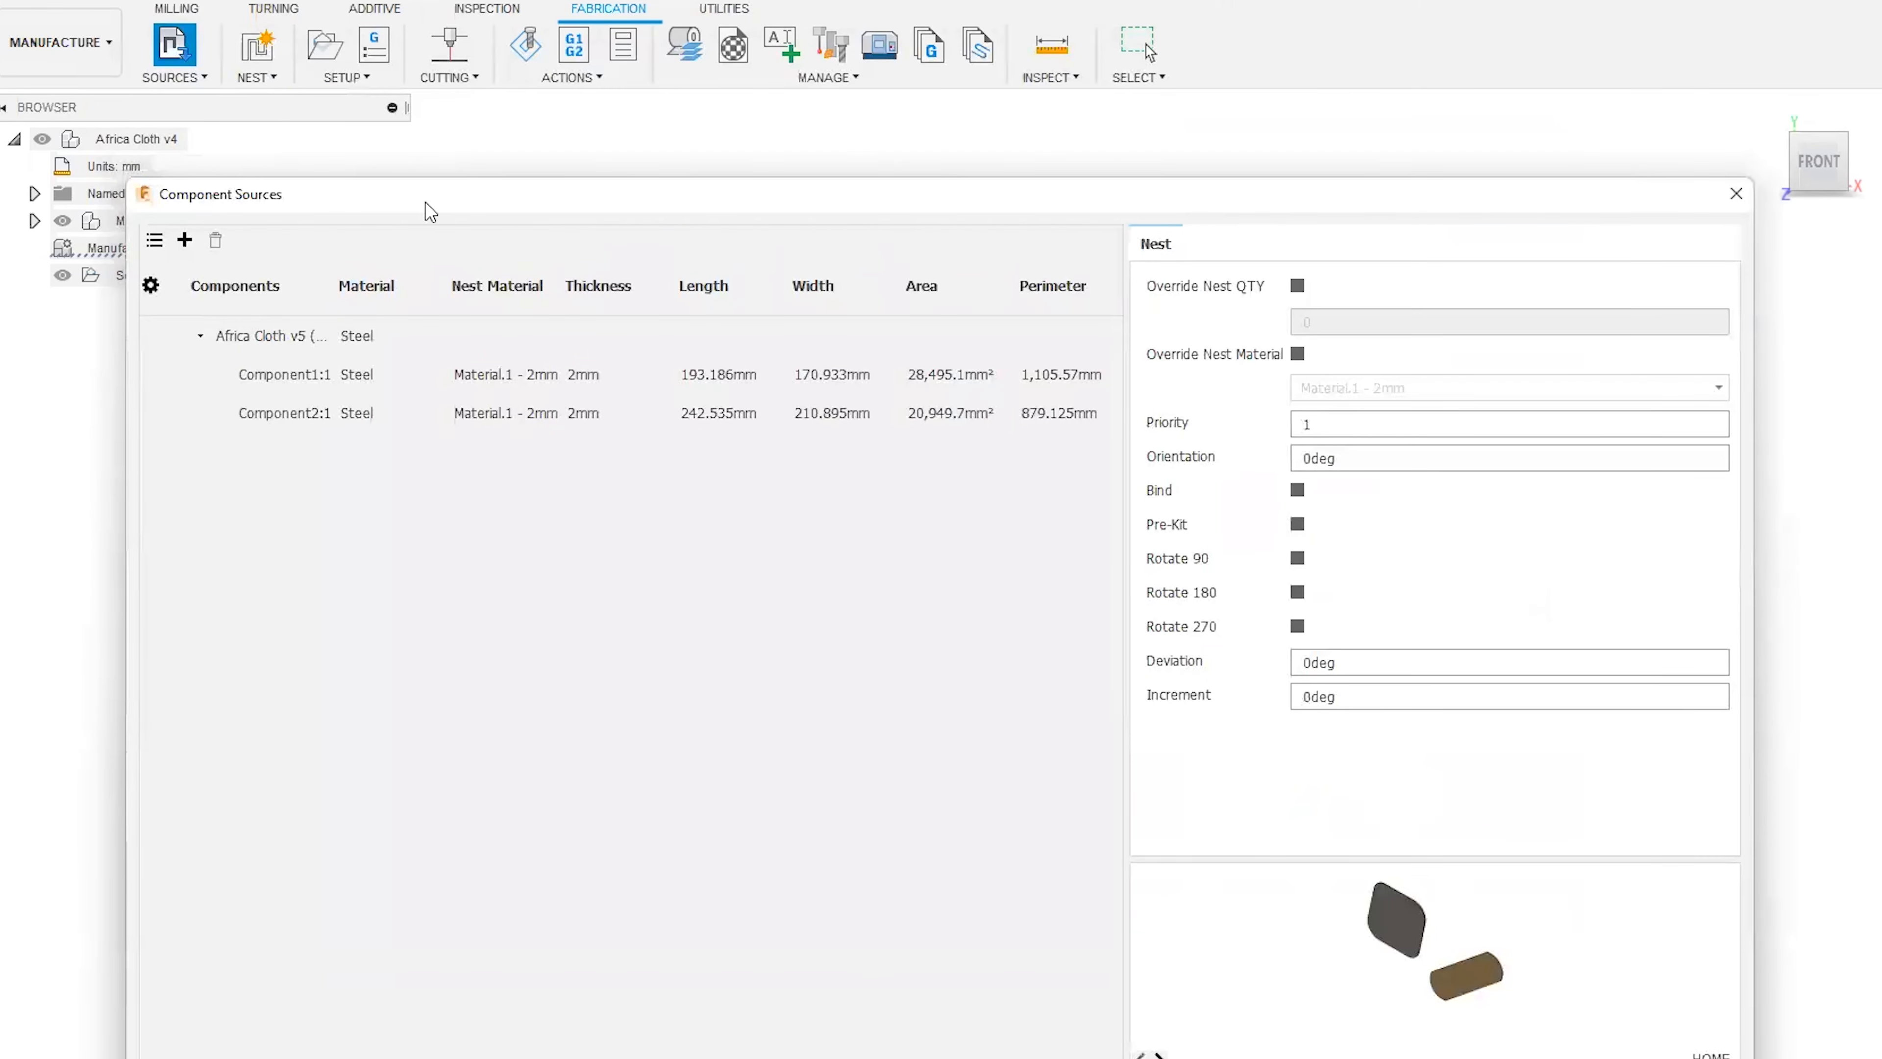
left_click_drag(439, 193, 441, 72)
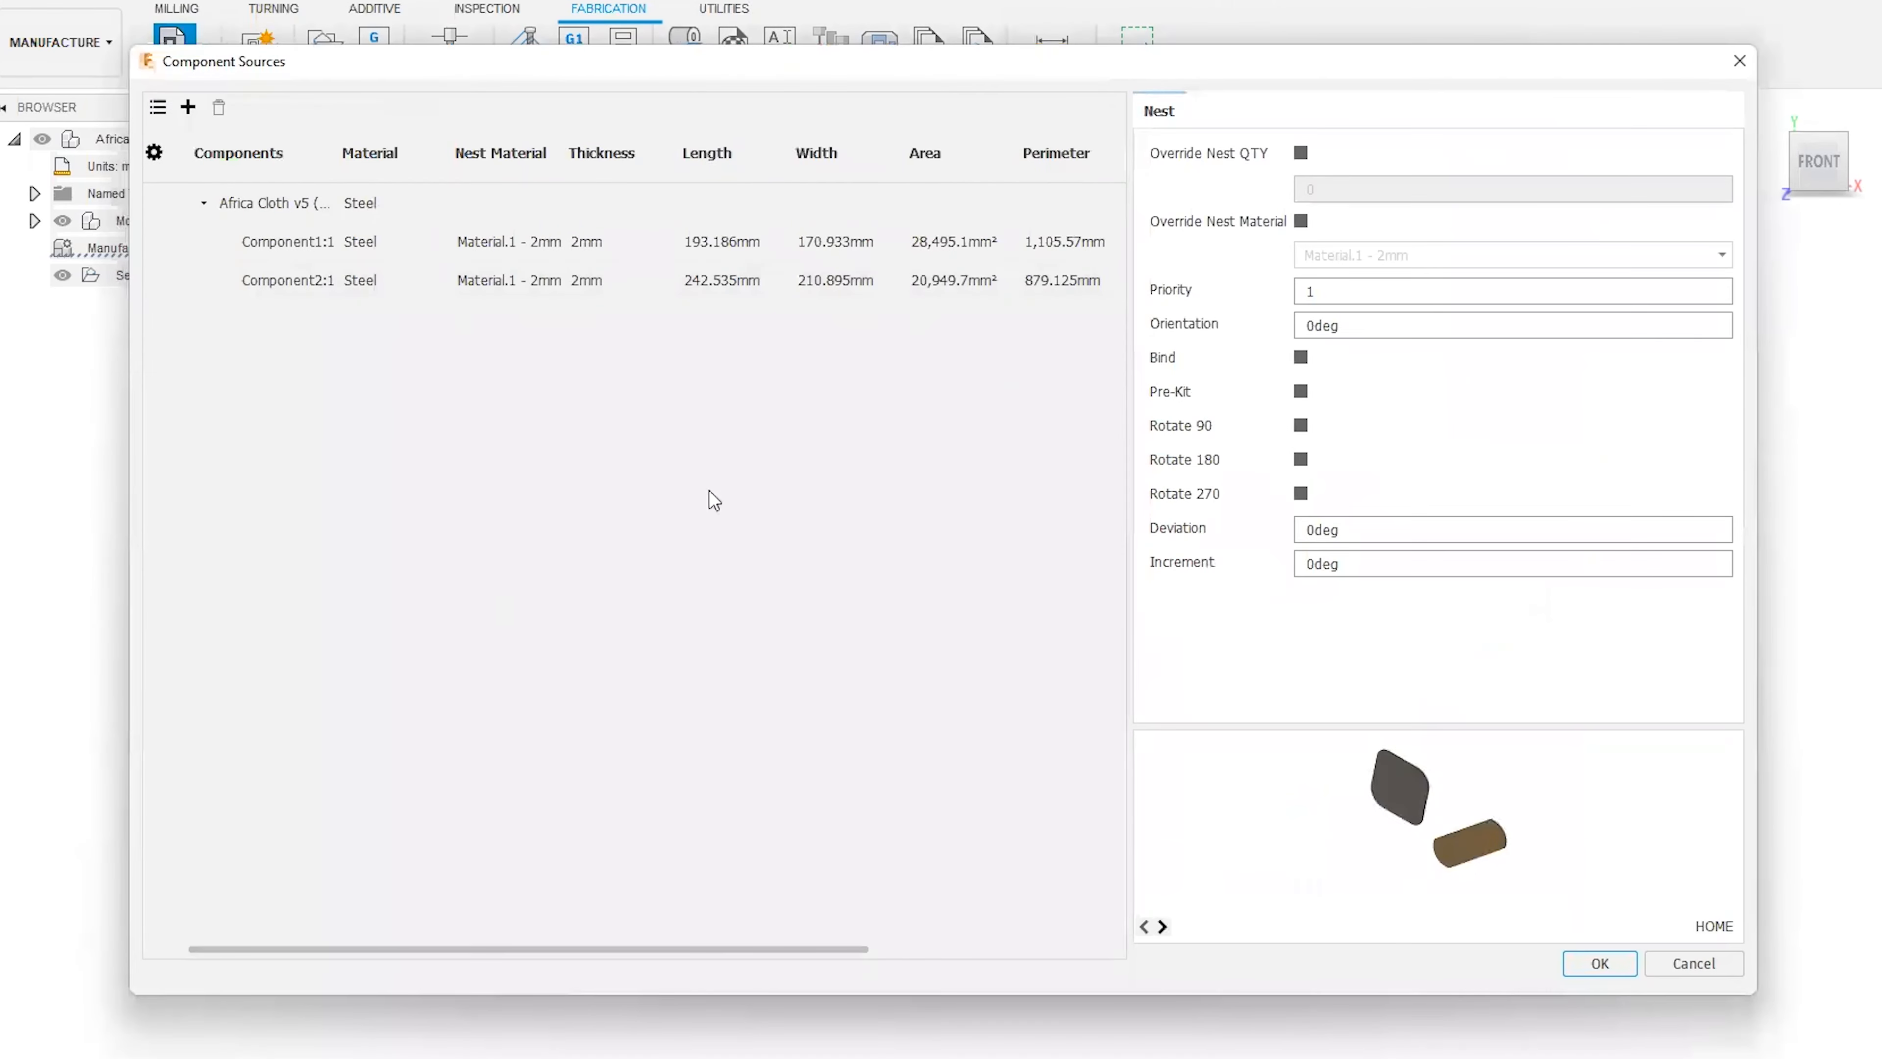
left_click(291, 240)
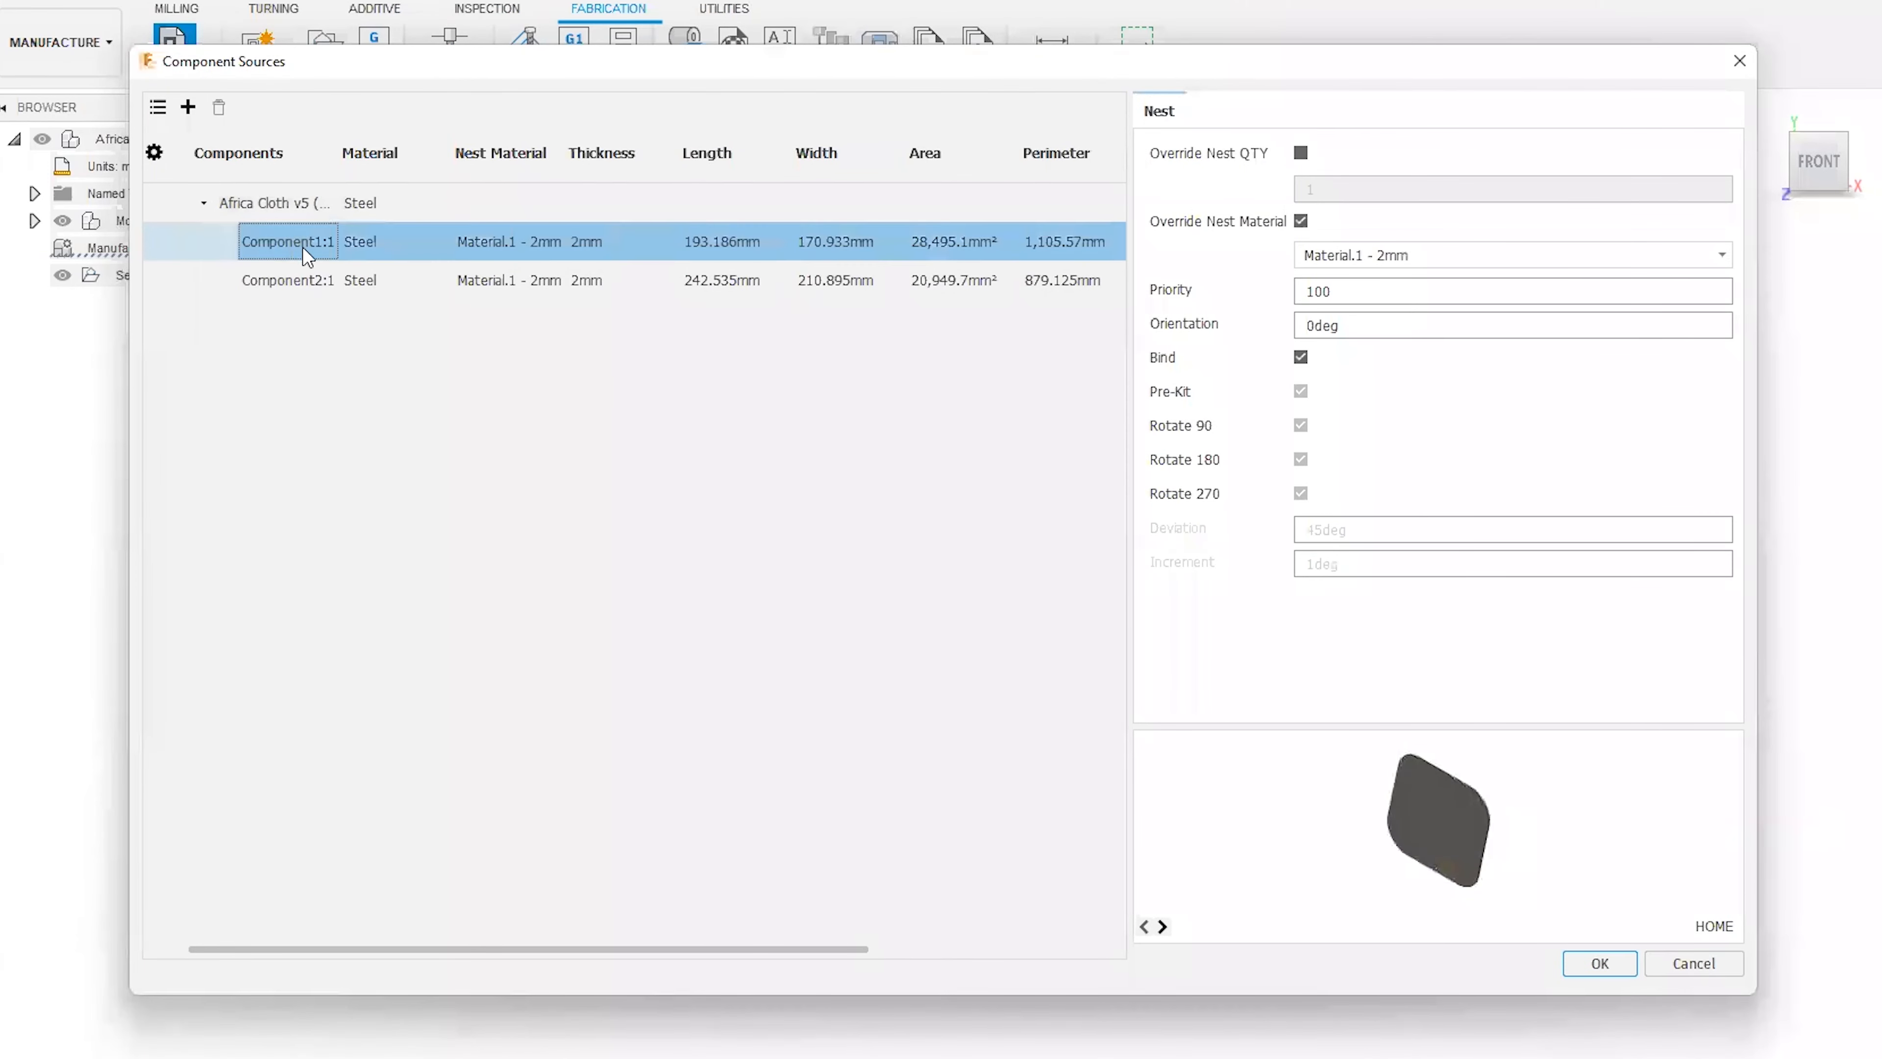
left_click(336, 274)
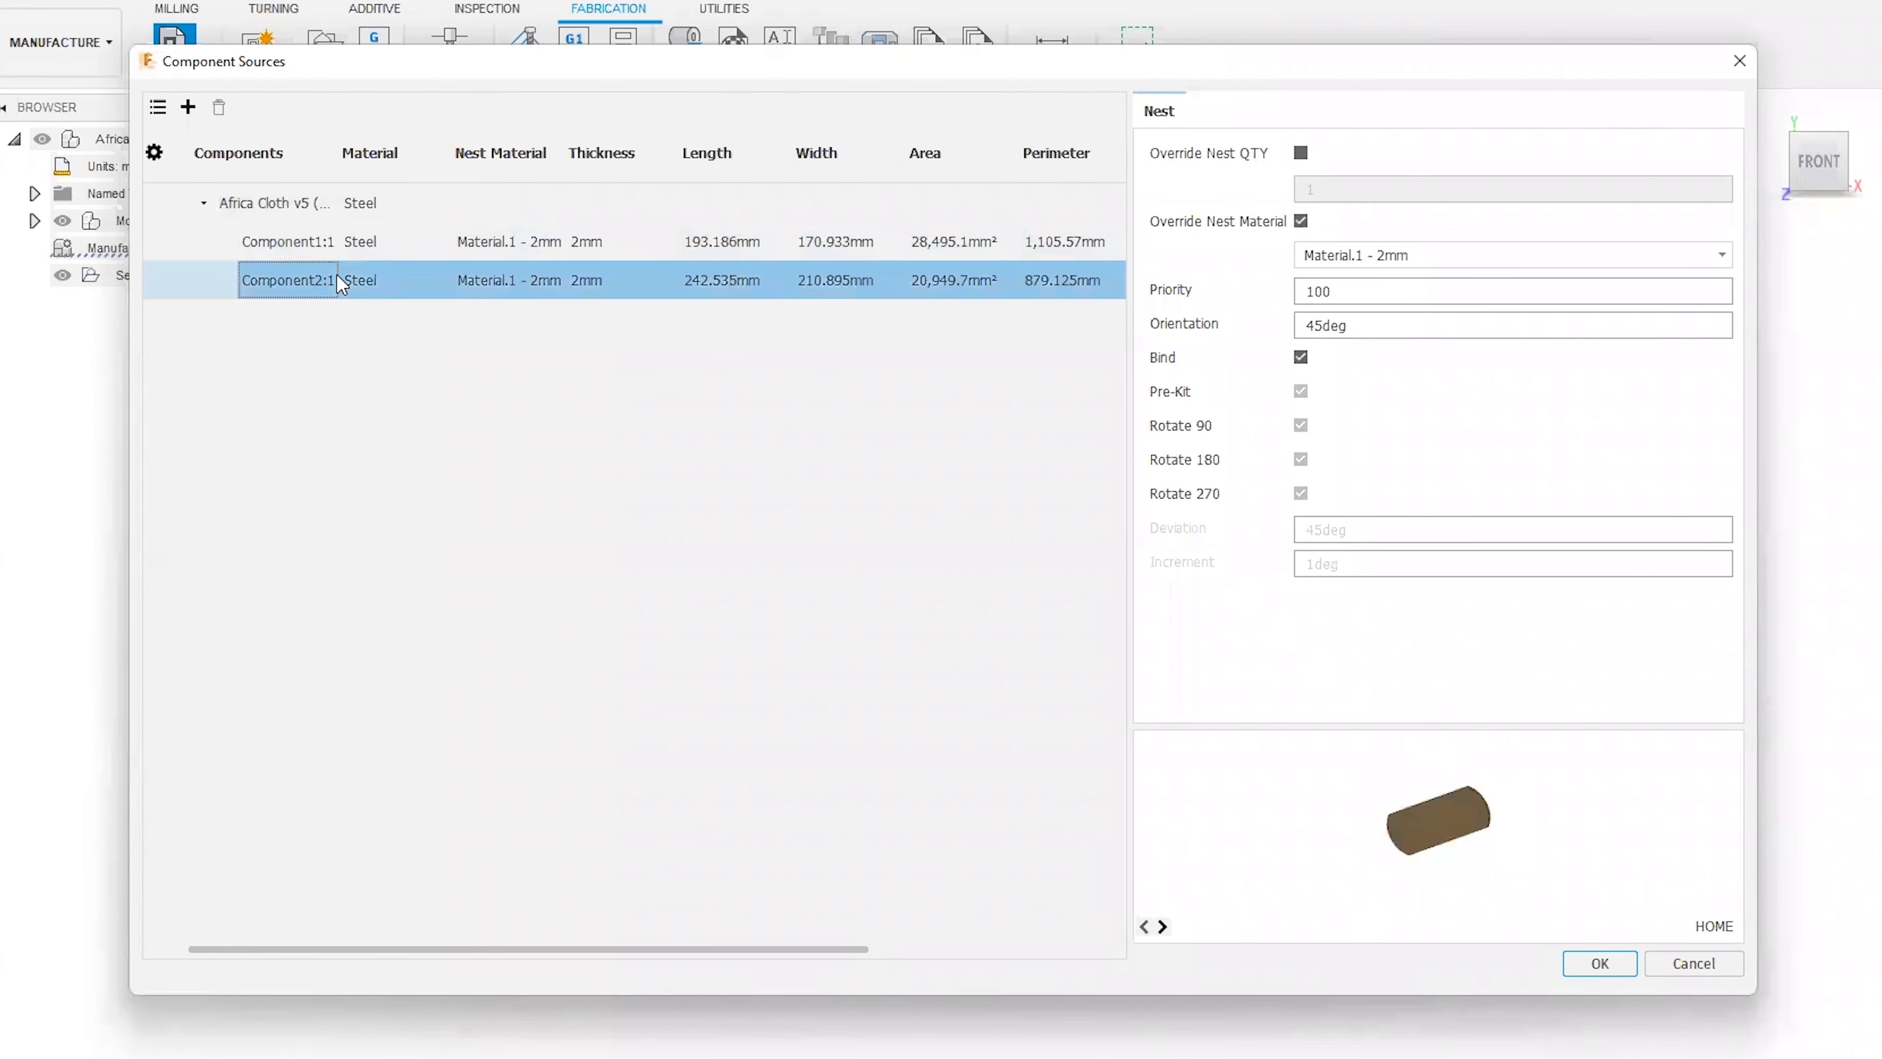
left_click(329, 243)
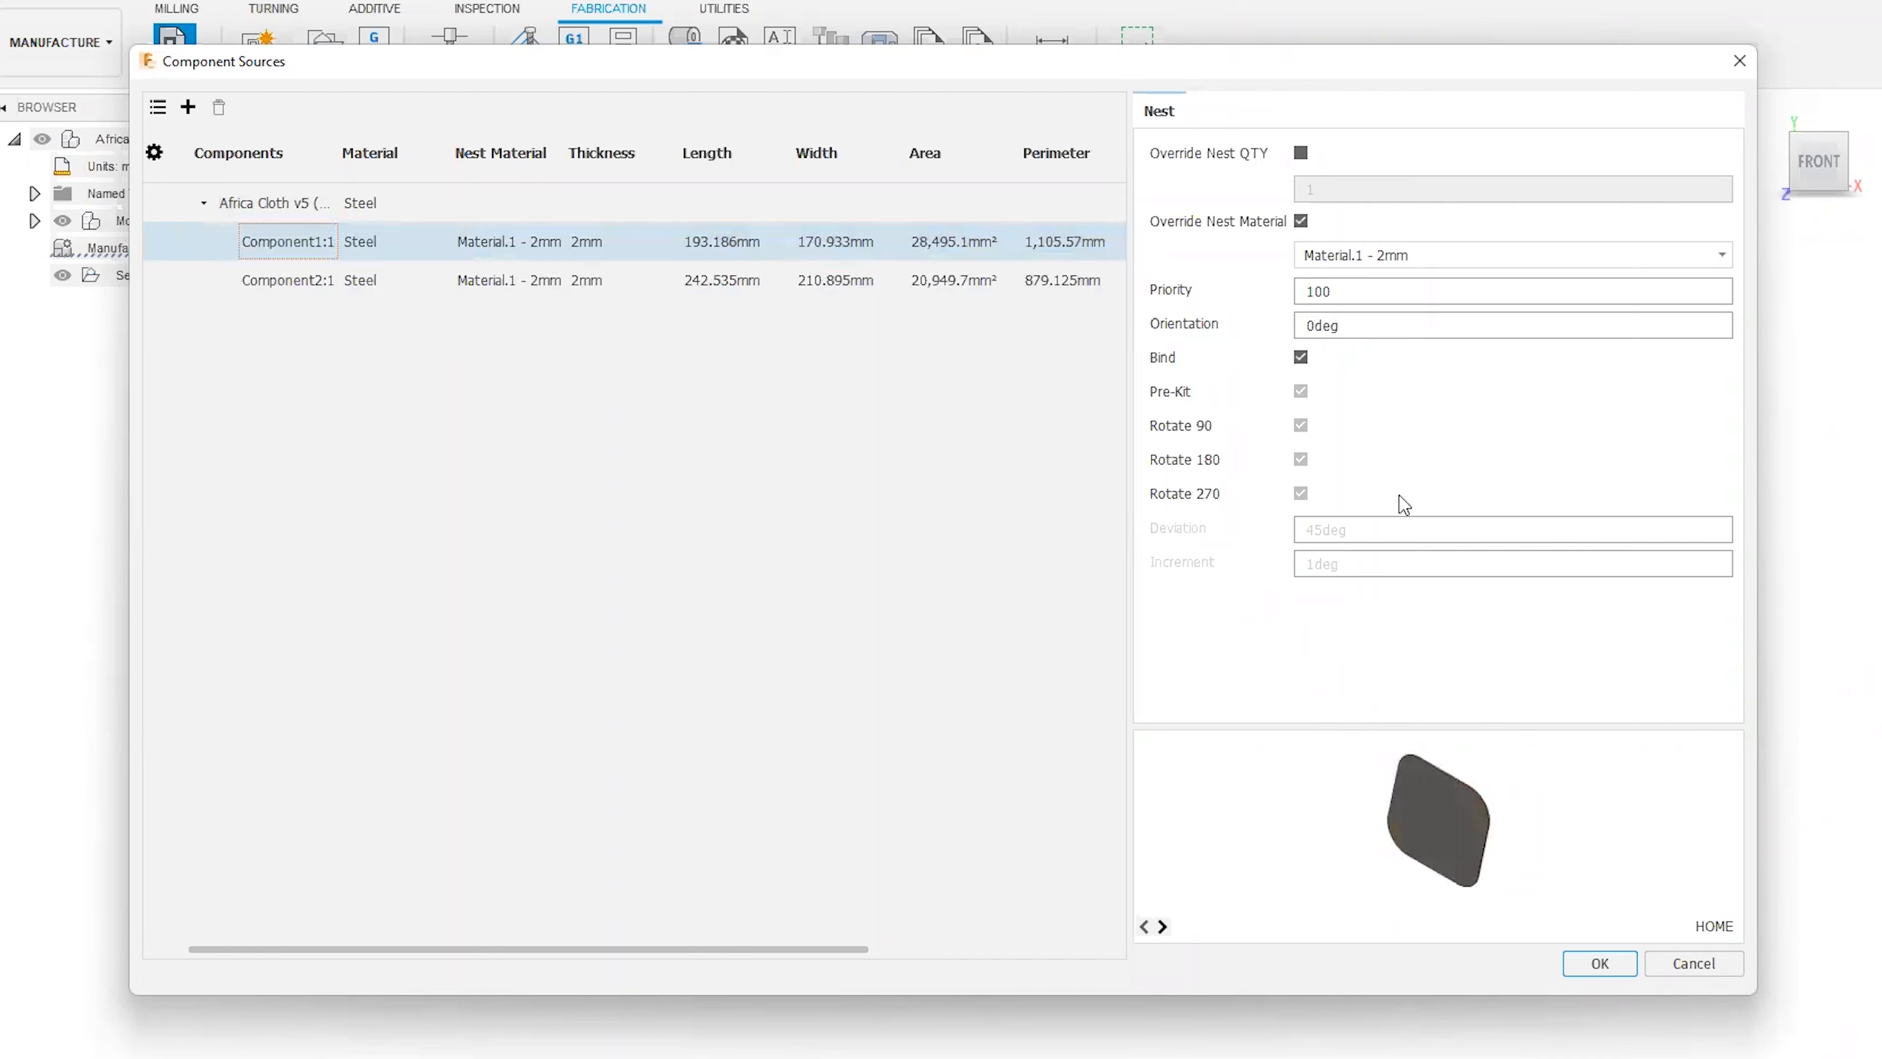
left_click(1605, 964)
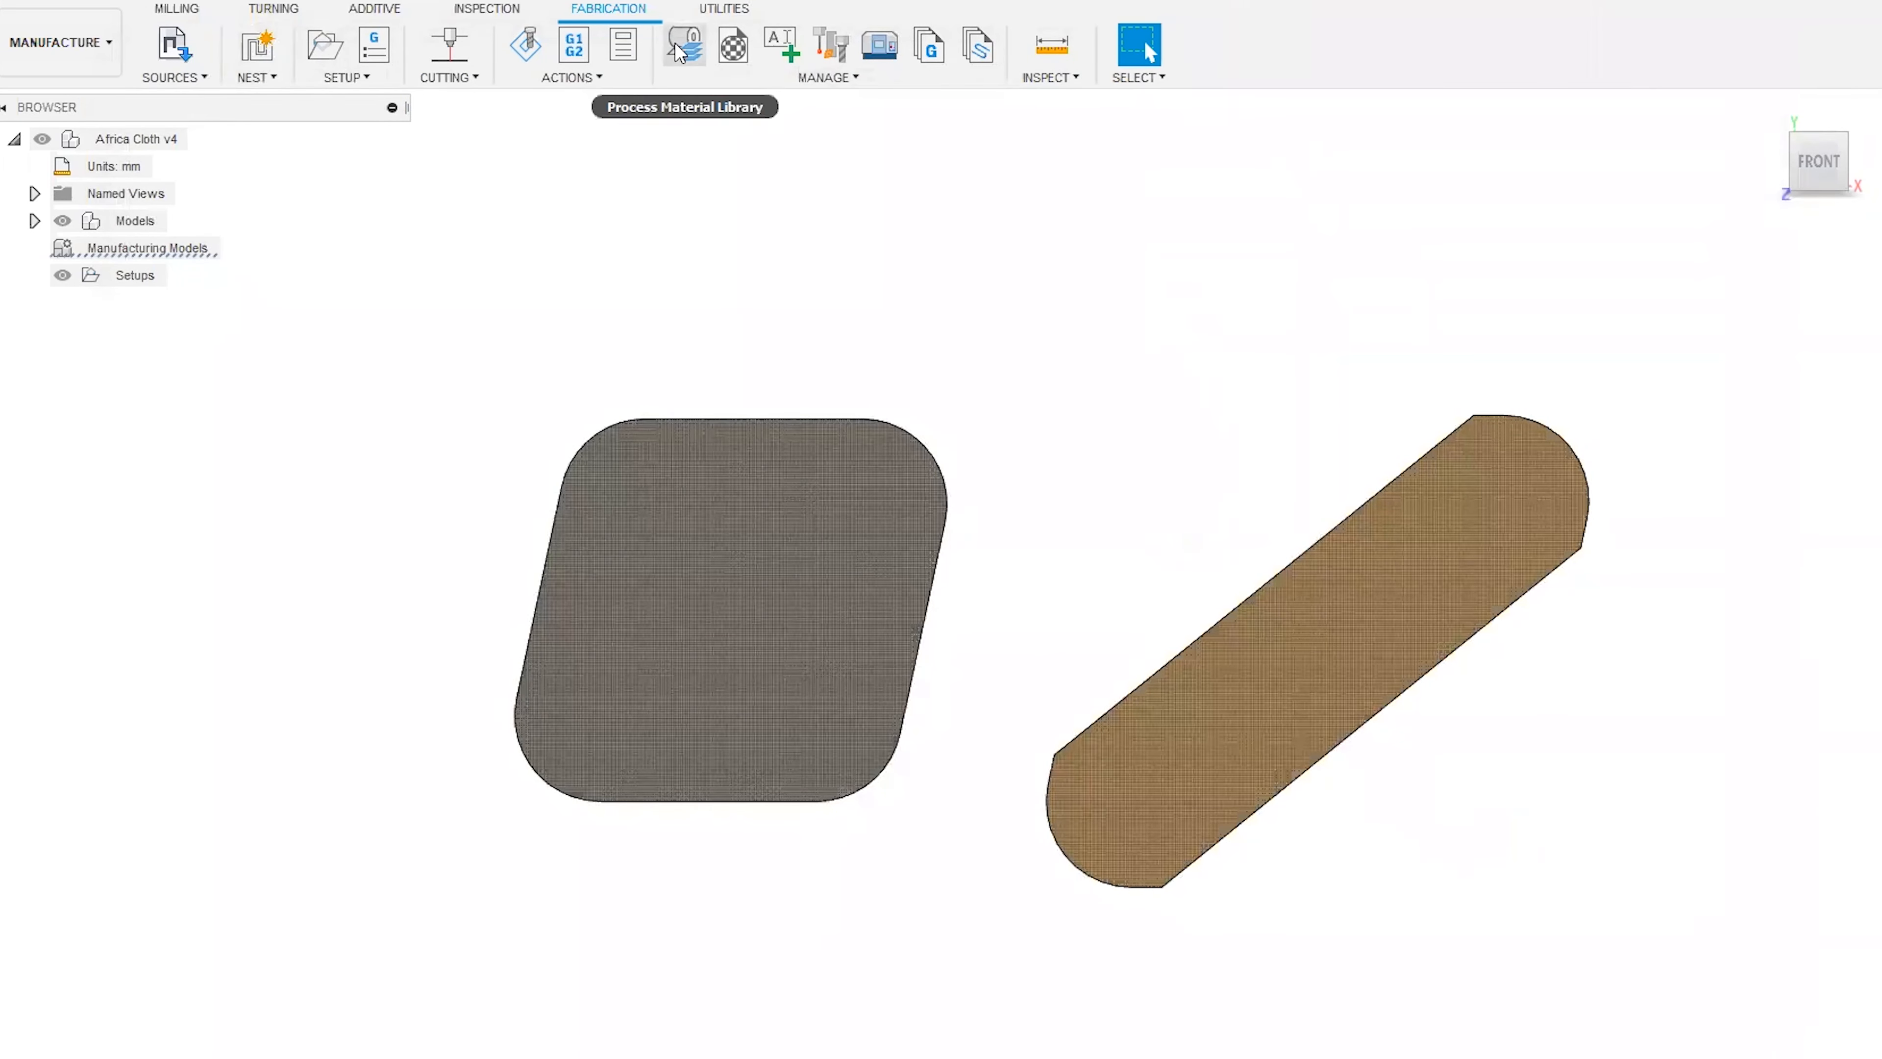
Open the nesting settings of Material.1 - 2mm in the Process Material Library after checking Packaging.1's trim settings.
left_click(682, 70)
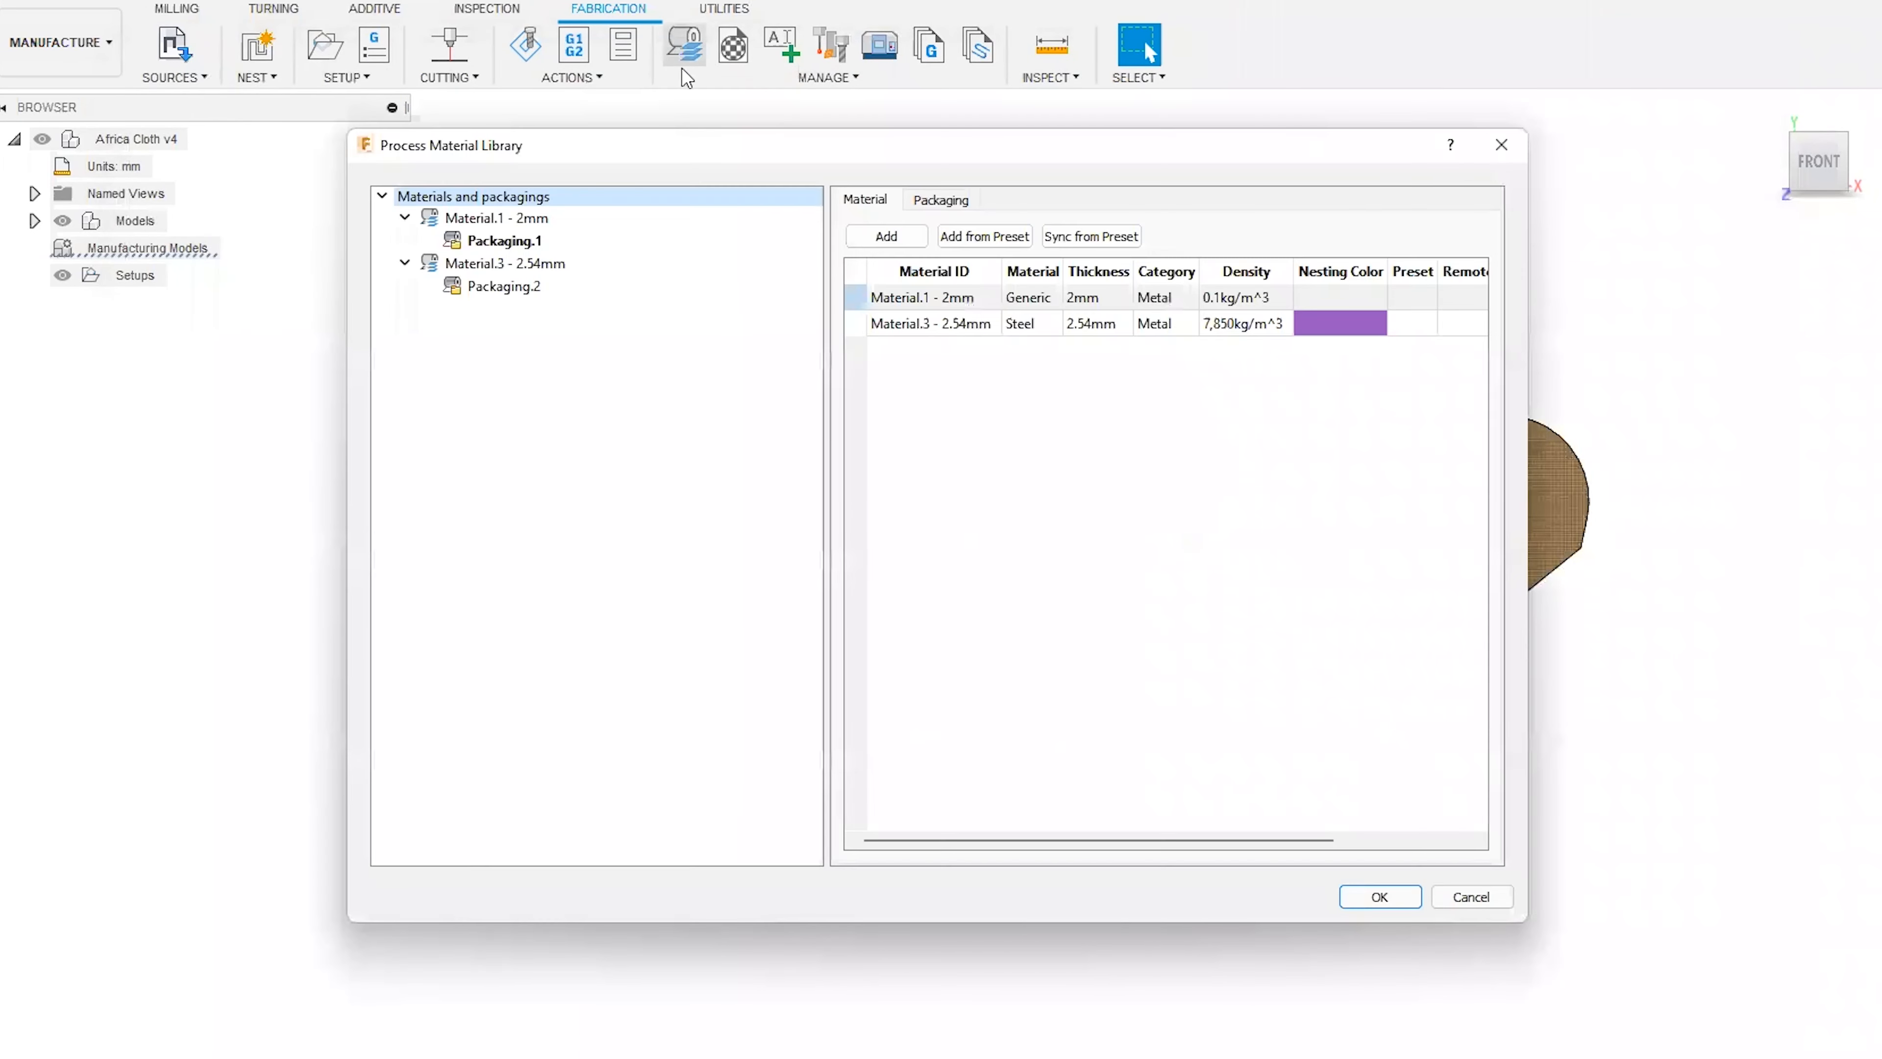
left_click(539, 238)
left_click(931, 200)
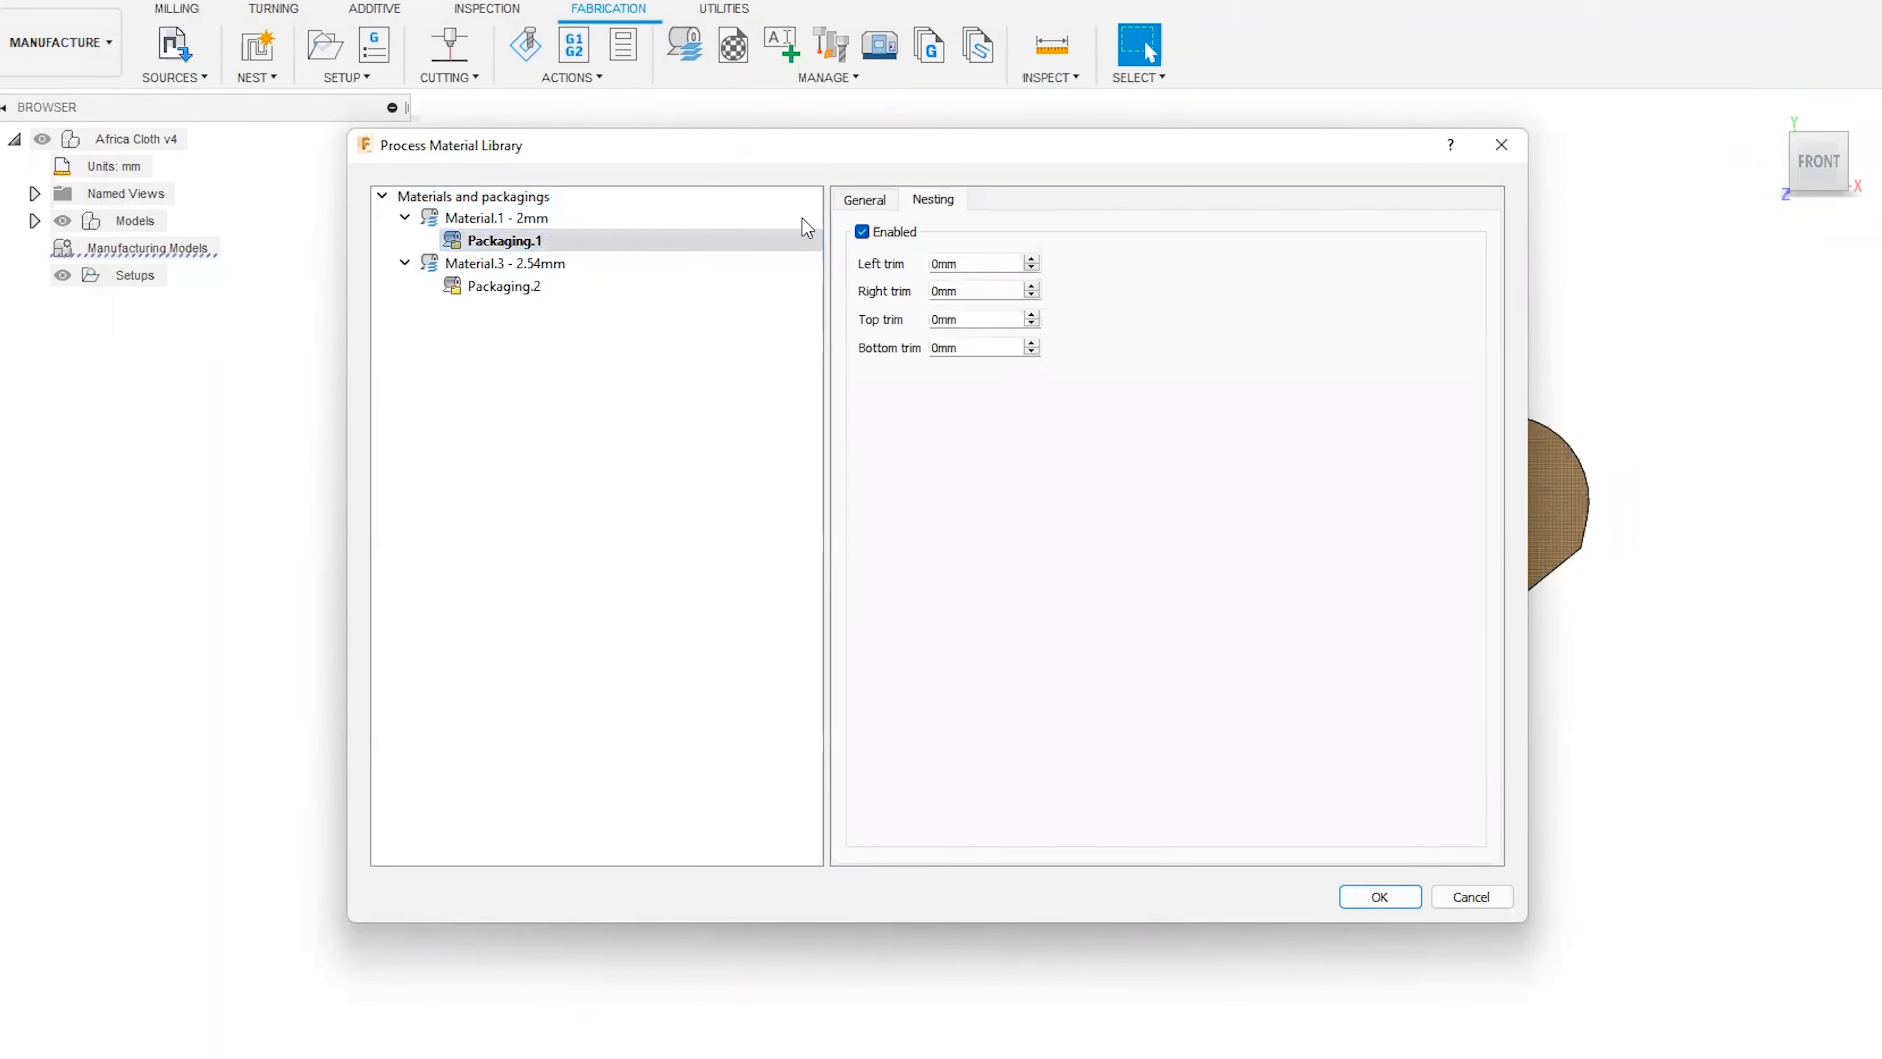
left_click(554, 217)
left_click(1008, 204)
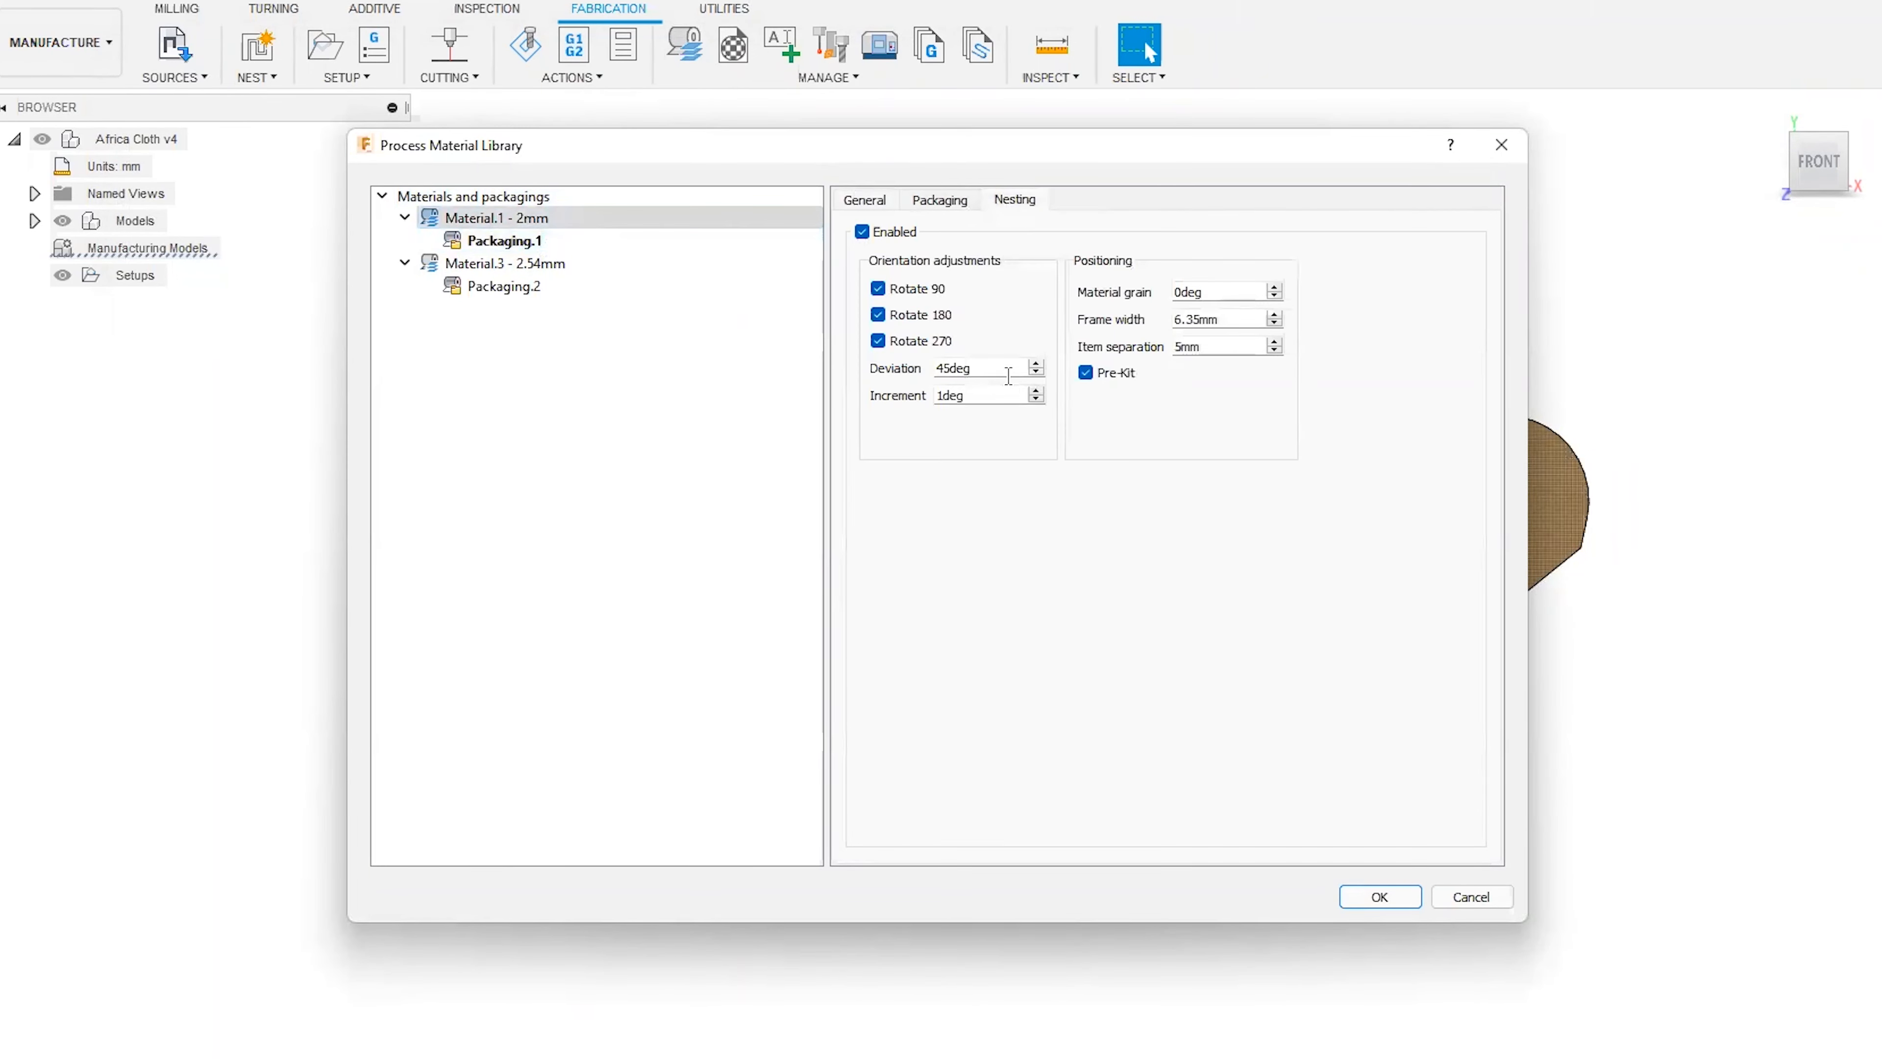
Set Material.1's nesting orientation deviation to 1 degree and accept the library changes.
left_click_drag(999, 368, 918, 375)
triple_click(1036, 364)
left_click(1036, 373)
left_click(953, 369)
left_click_drag(940, 369, 925, 388)
left_click(1004, 365)
left_click(1038, 373)
left_click(1036, 373)
left_click(1036, 373)
left_click(1036, 374)
left_click(1036, 373)
double_click(994, 366)
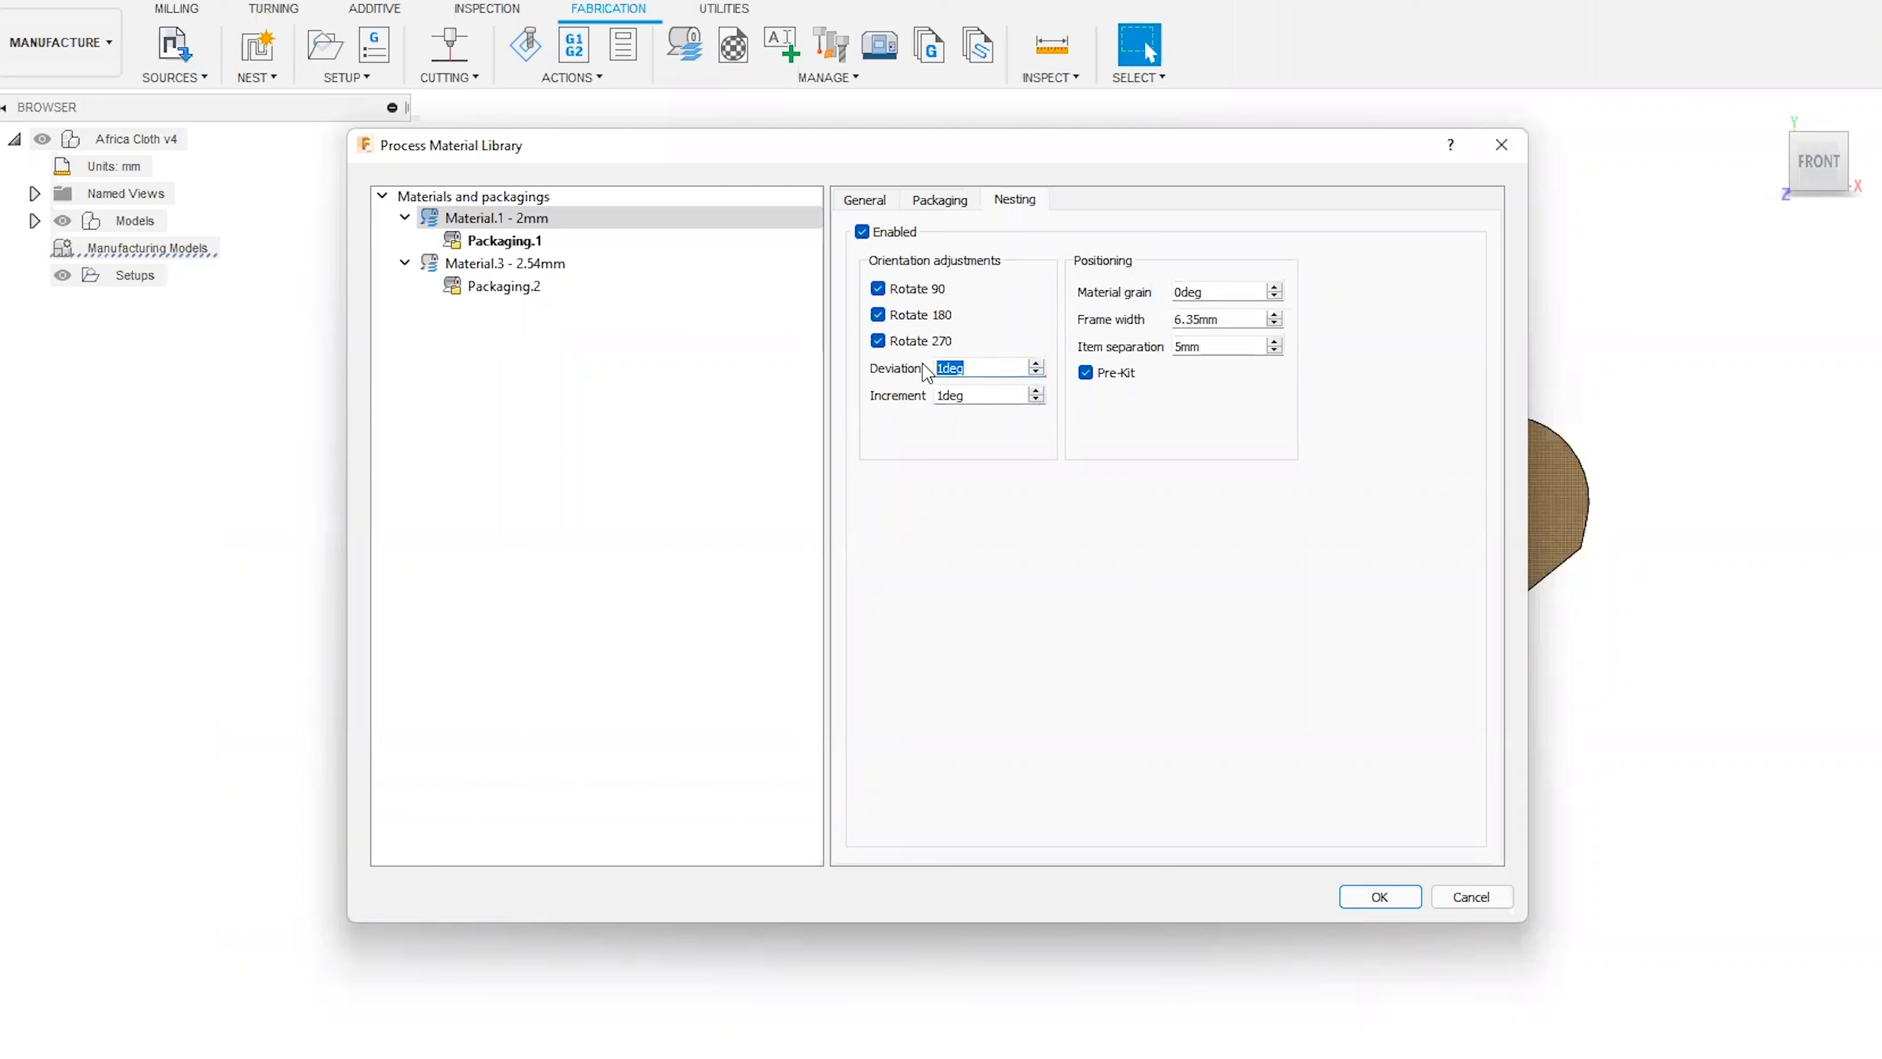
left_click(1342, 900)
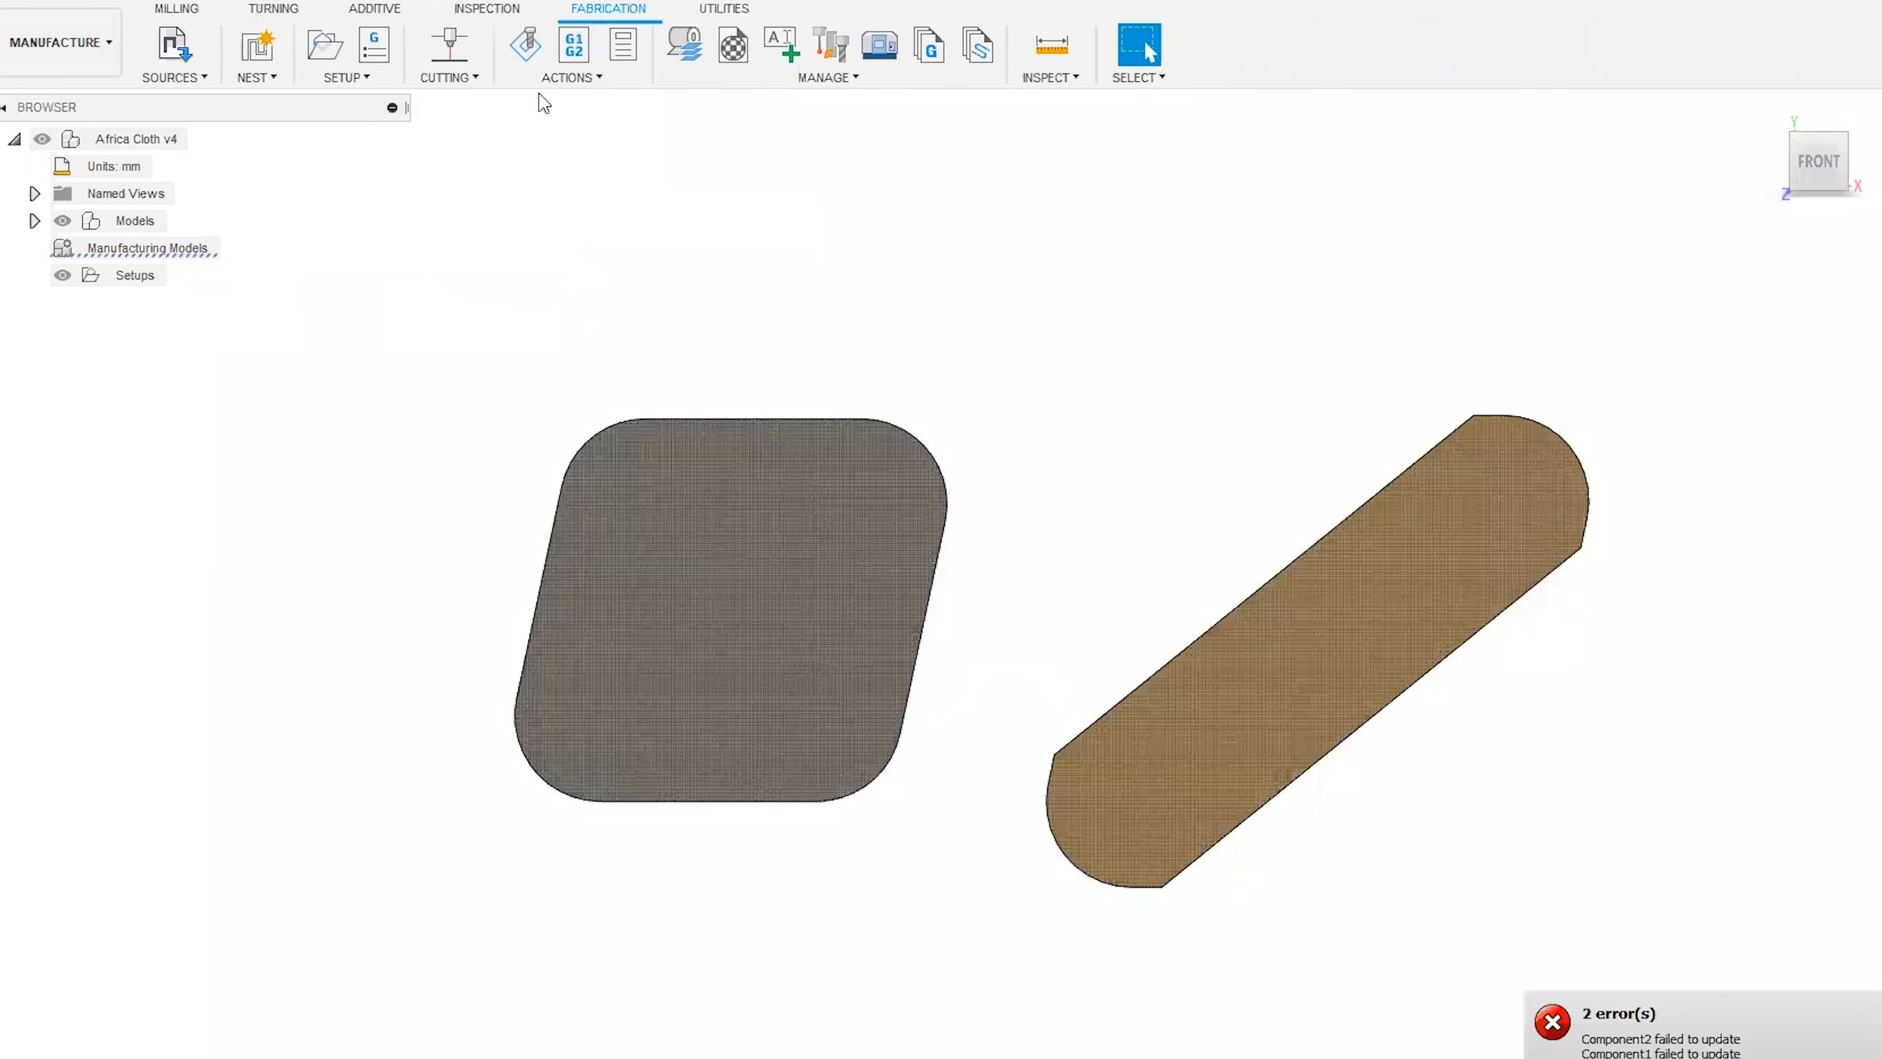
Recheck the Packaging.1 settings and Material.1's nesting orientation deviation in the Process Material Library, and accept the library.
left_click(697, 34)
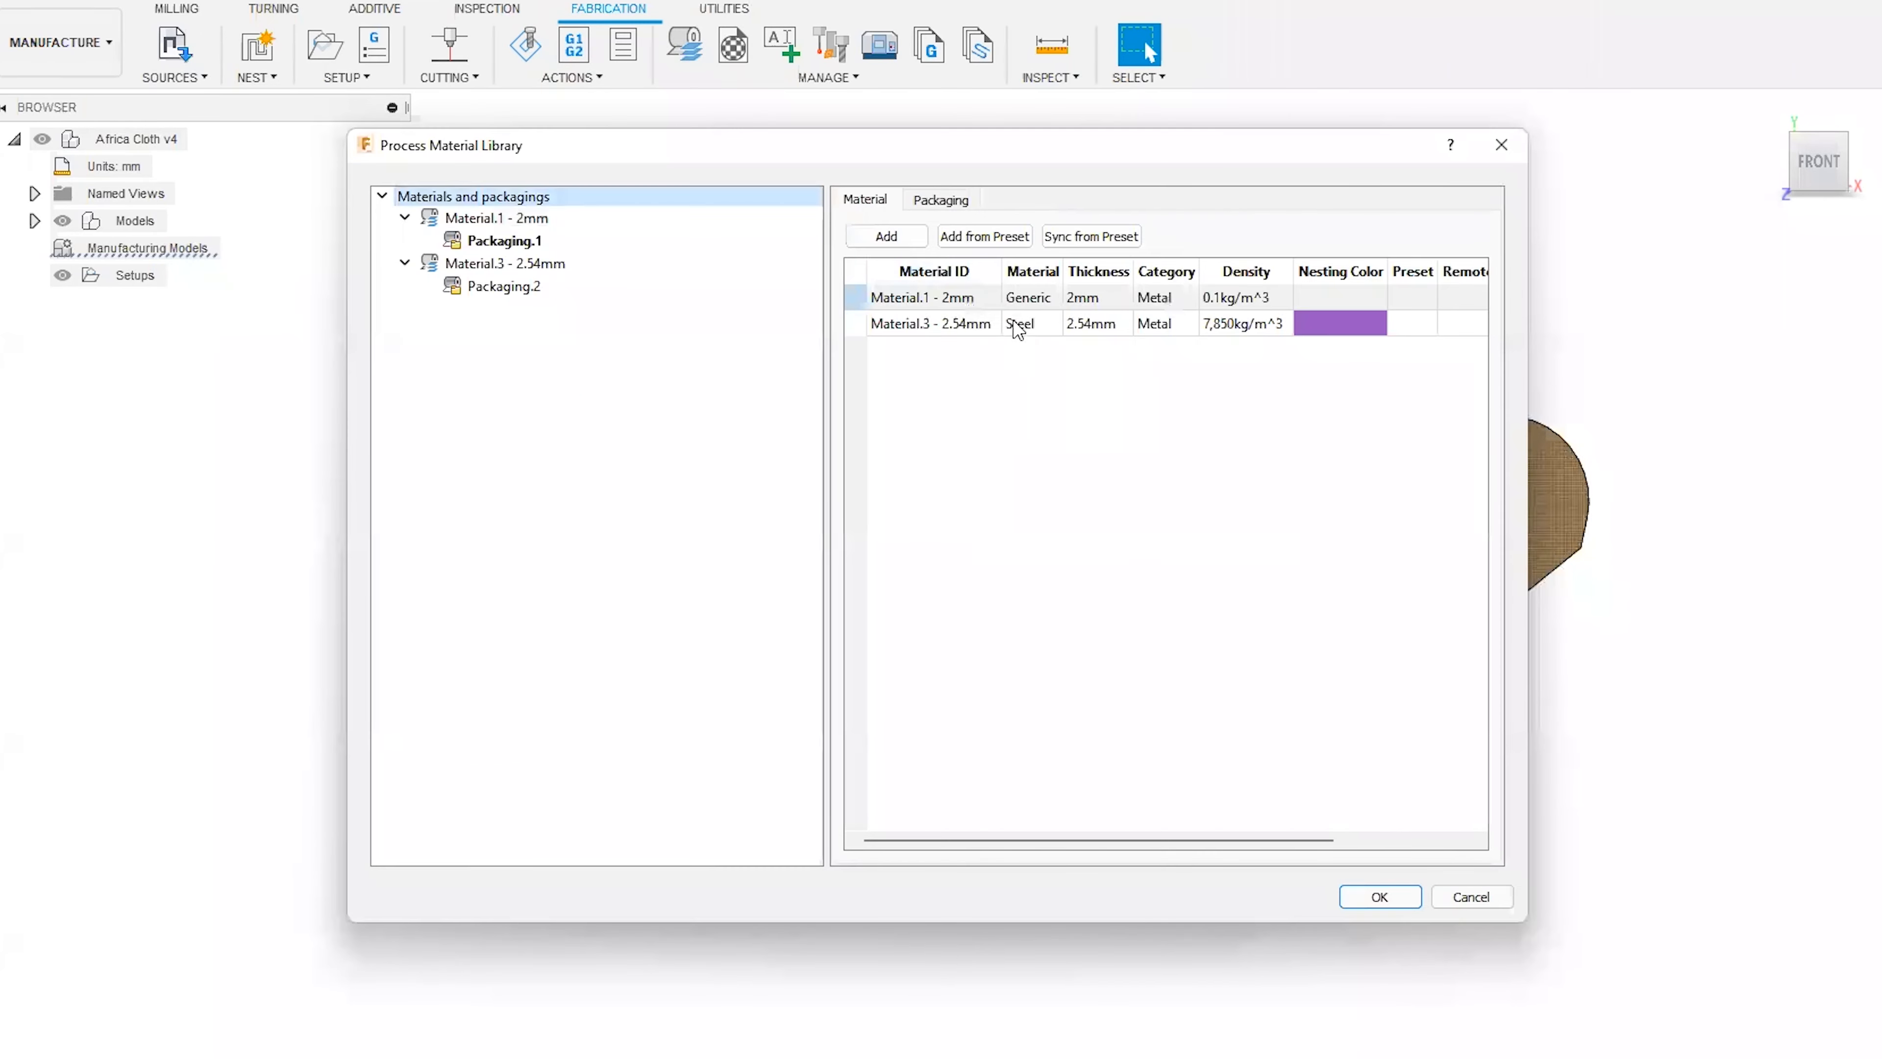
left_click(536, 242)
left_click(934, 200)
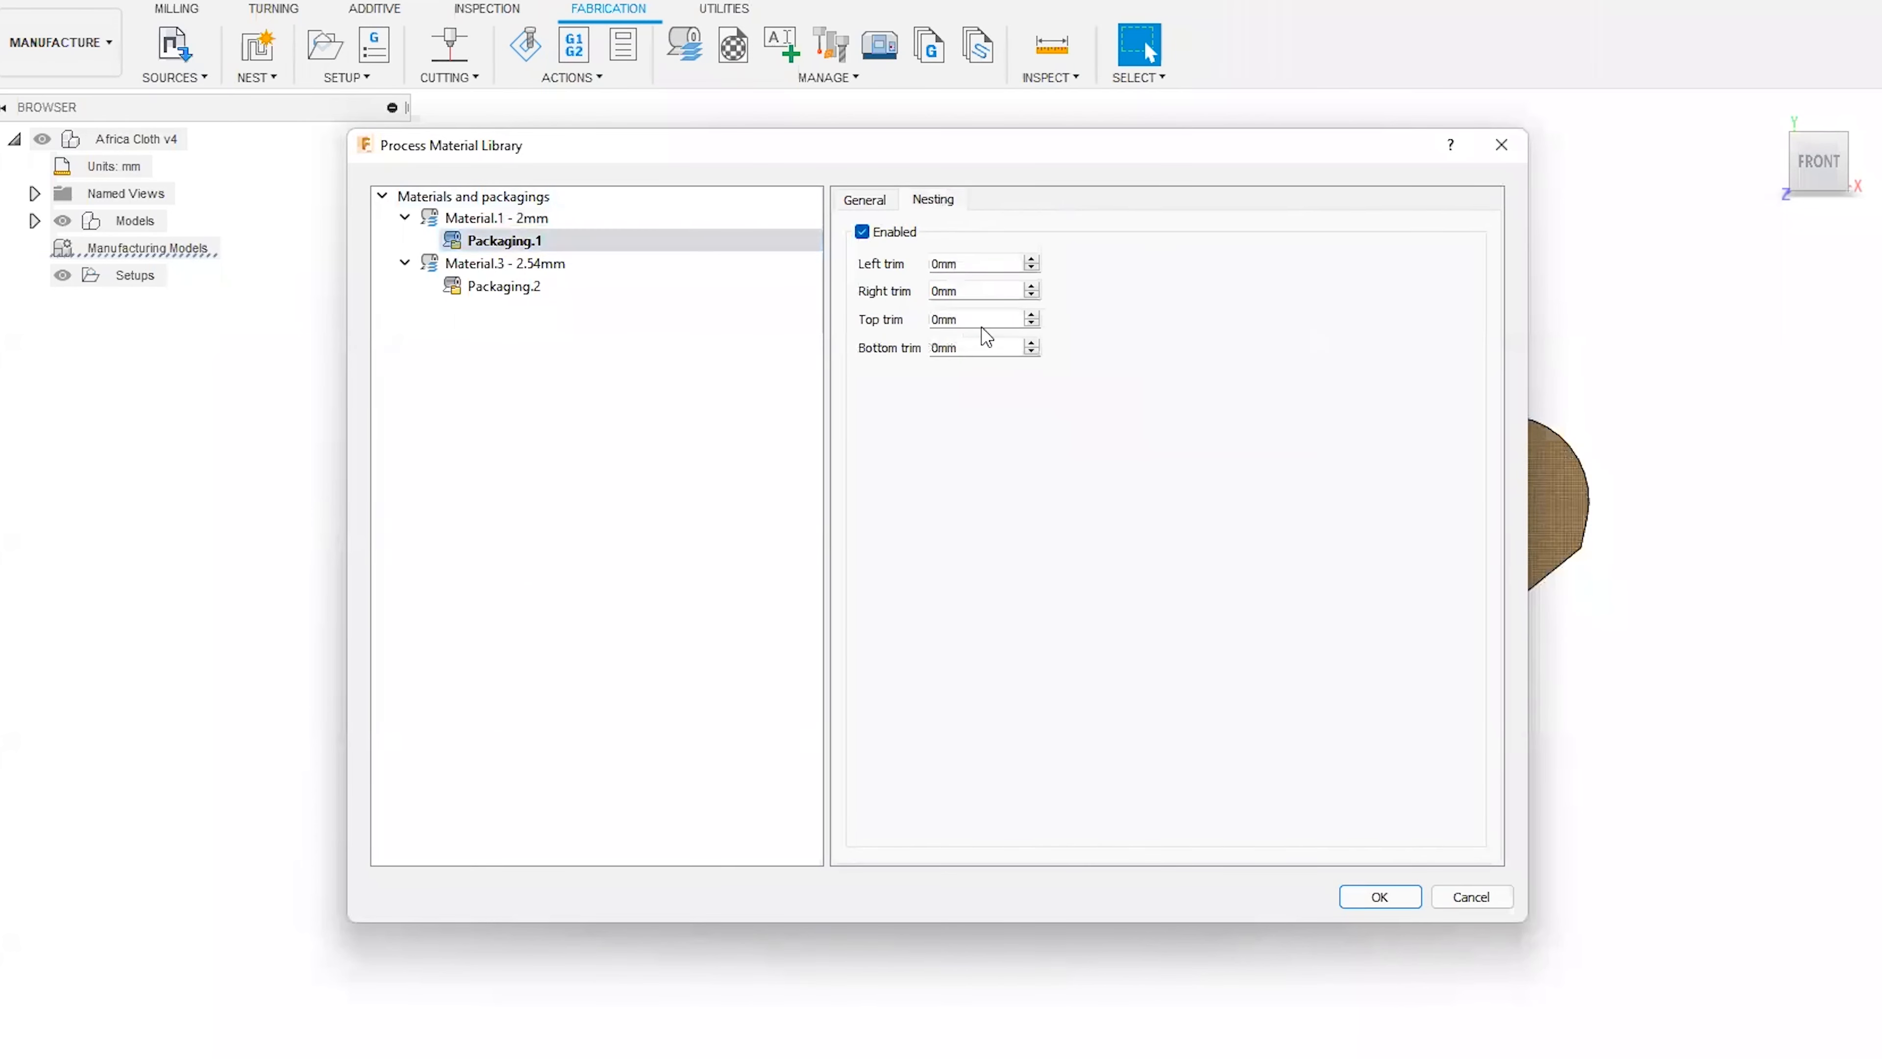
left_click(882, 208)
left_click(497, 217)
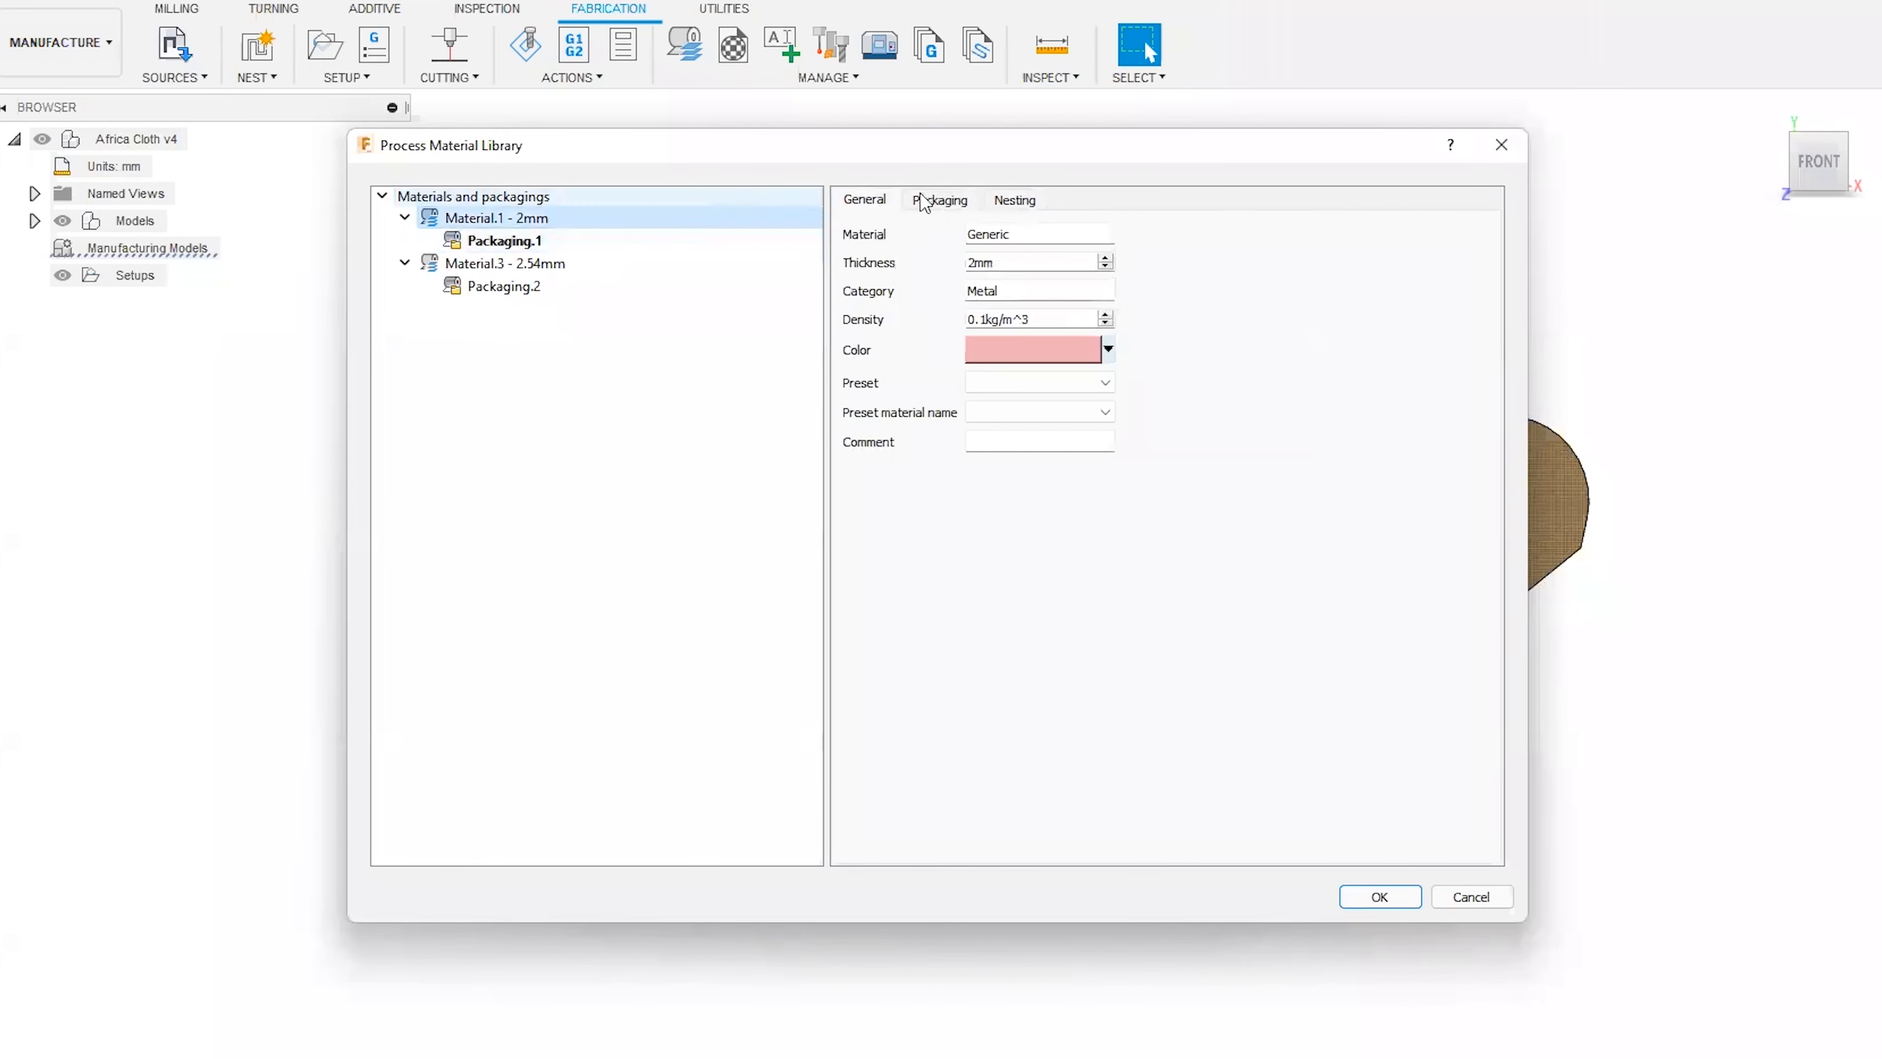
left_click(1014, 200)
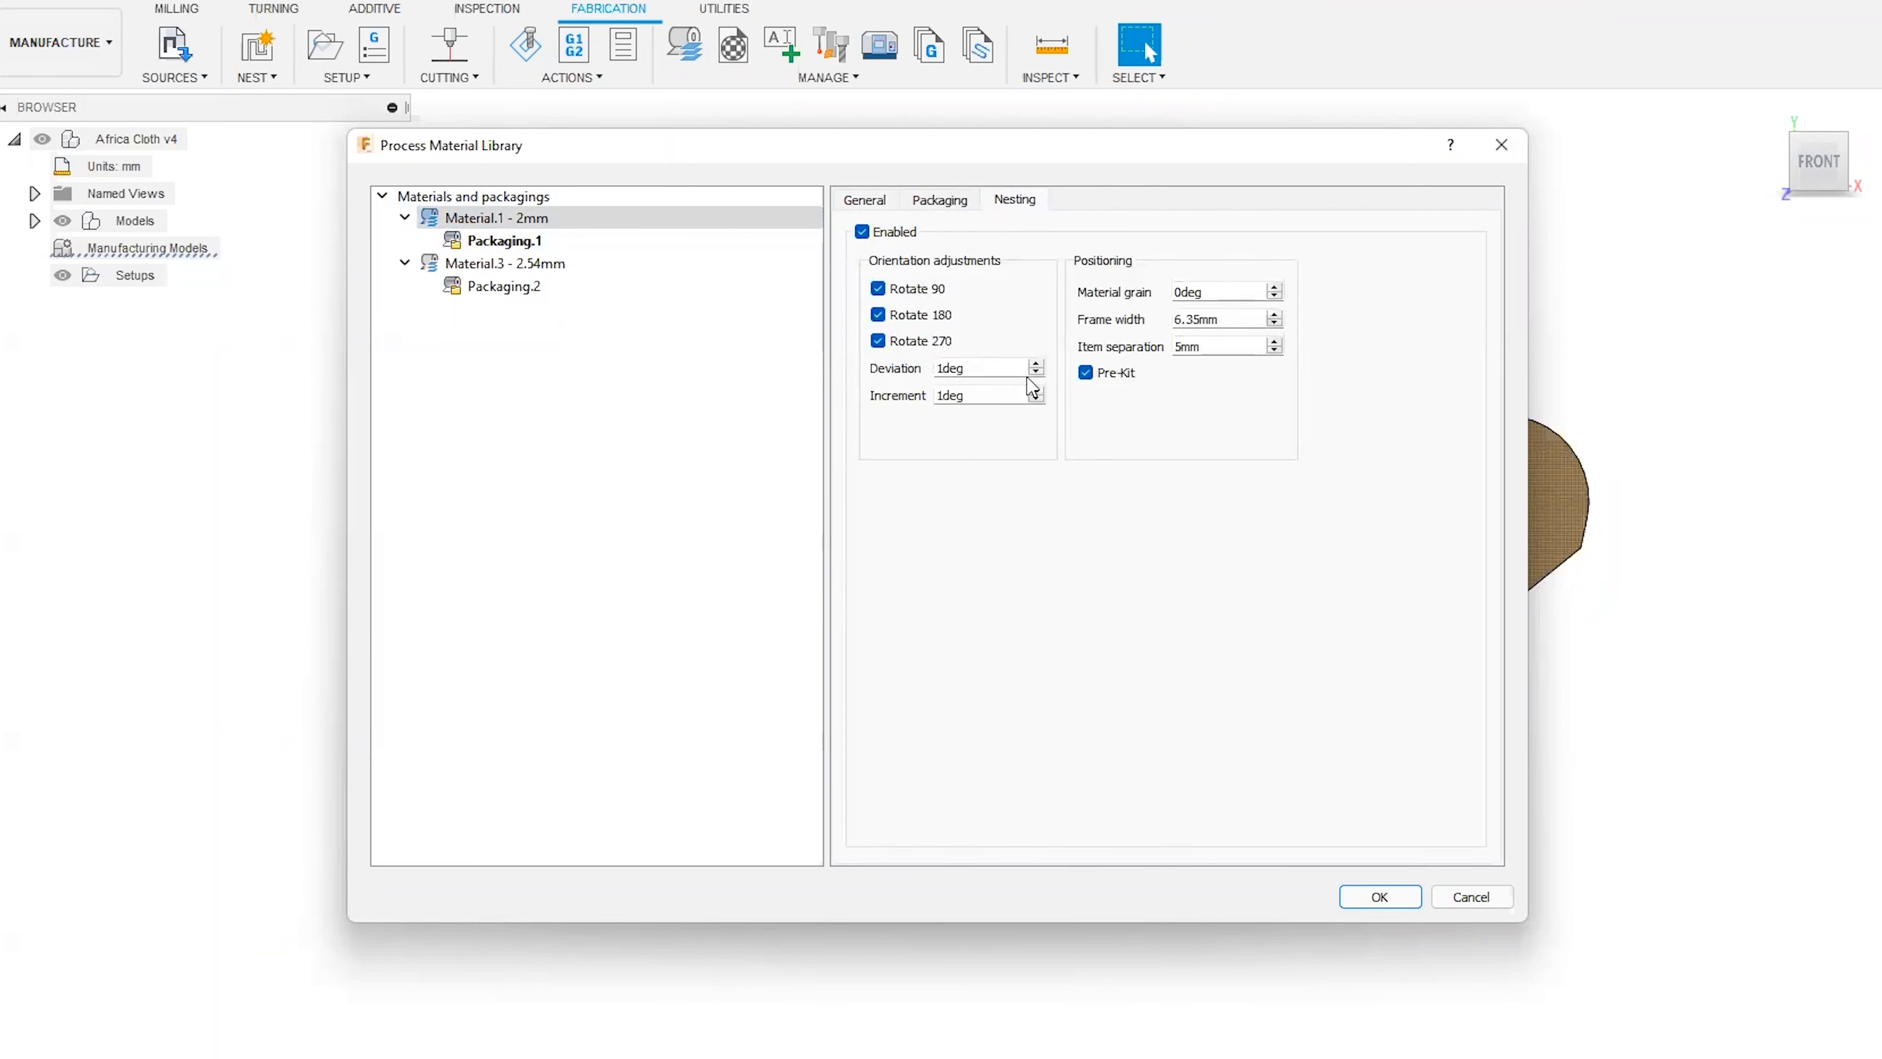
double_click(967, 369)
left_click(1127, 442)
left_click(1345, 899)
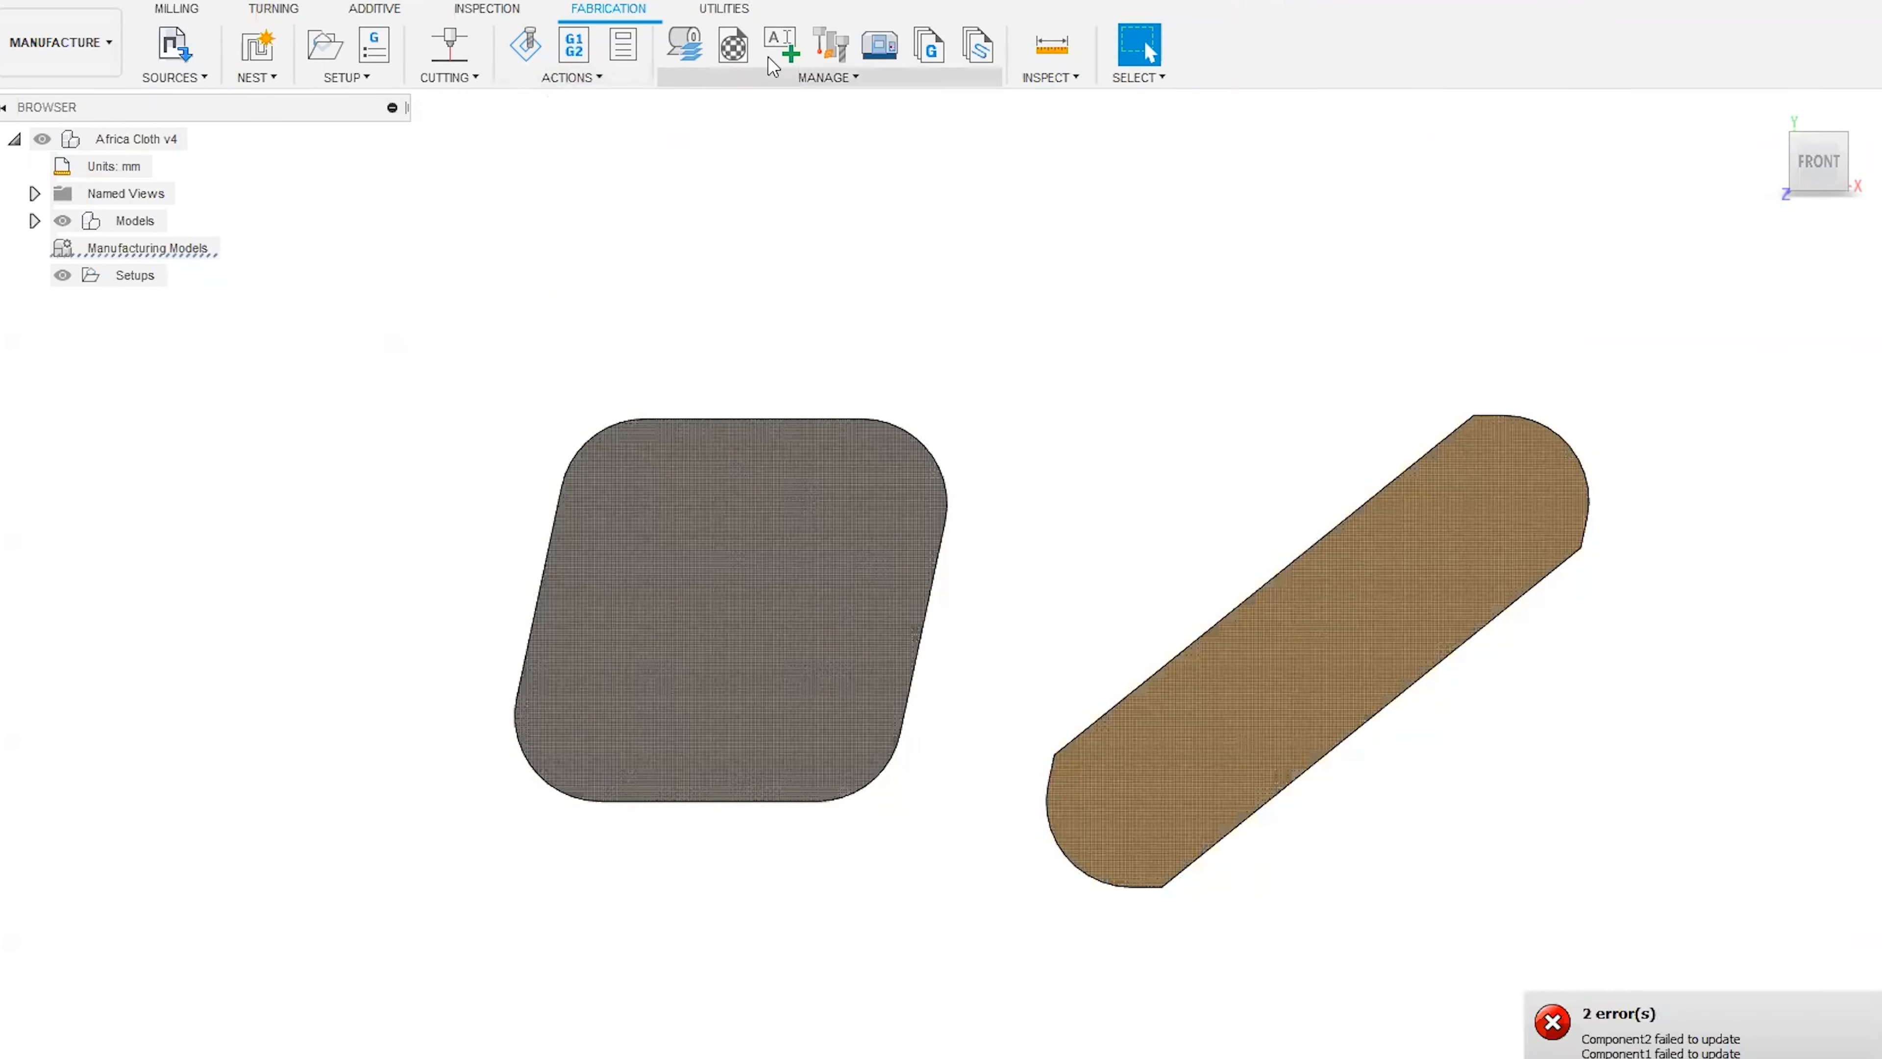
Raise Material.1's nesting orientation deviation to 2 degrees and accept the process material library.
left_click(717, 49)
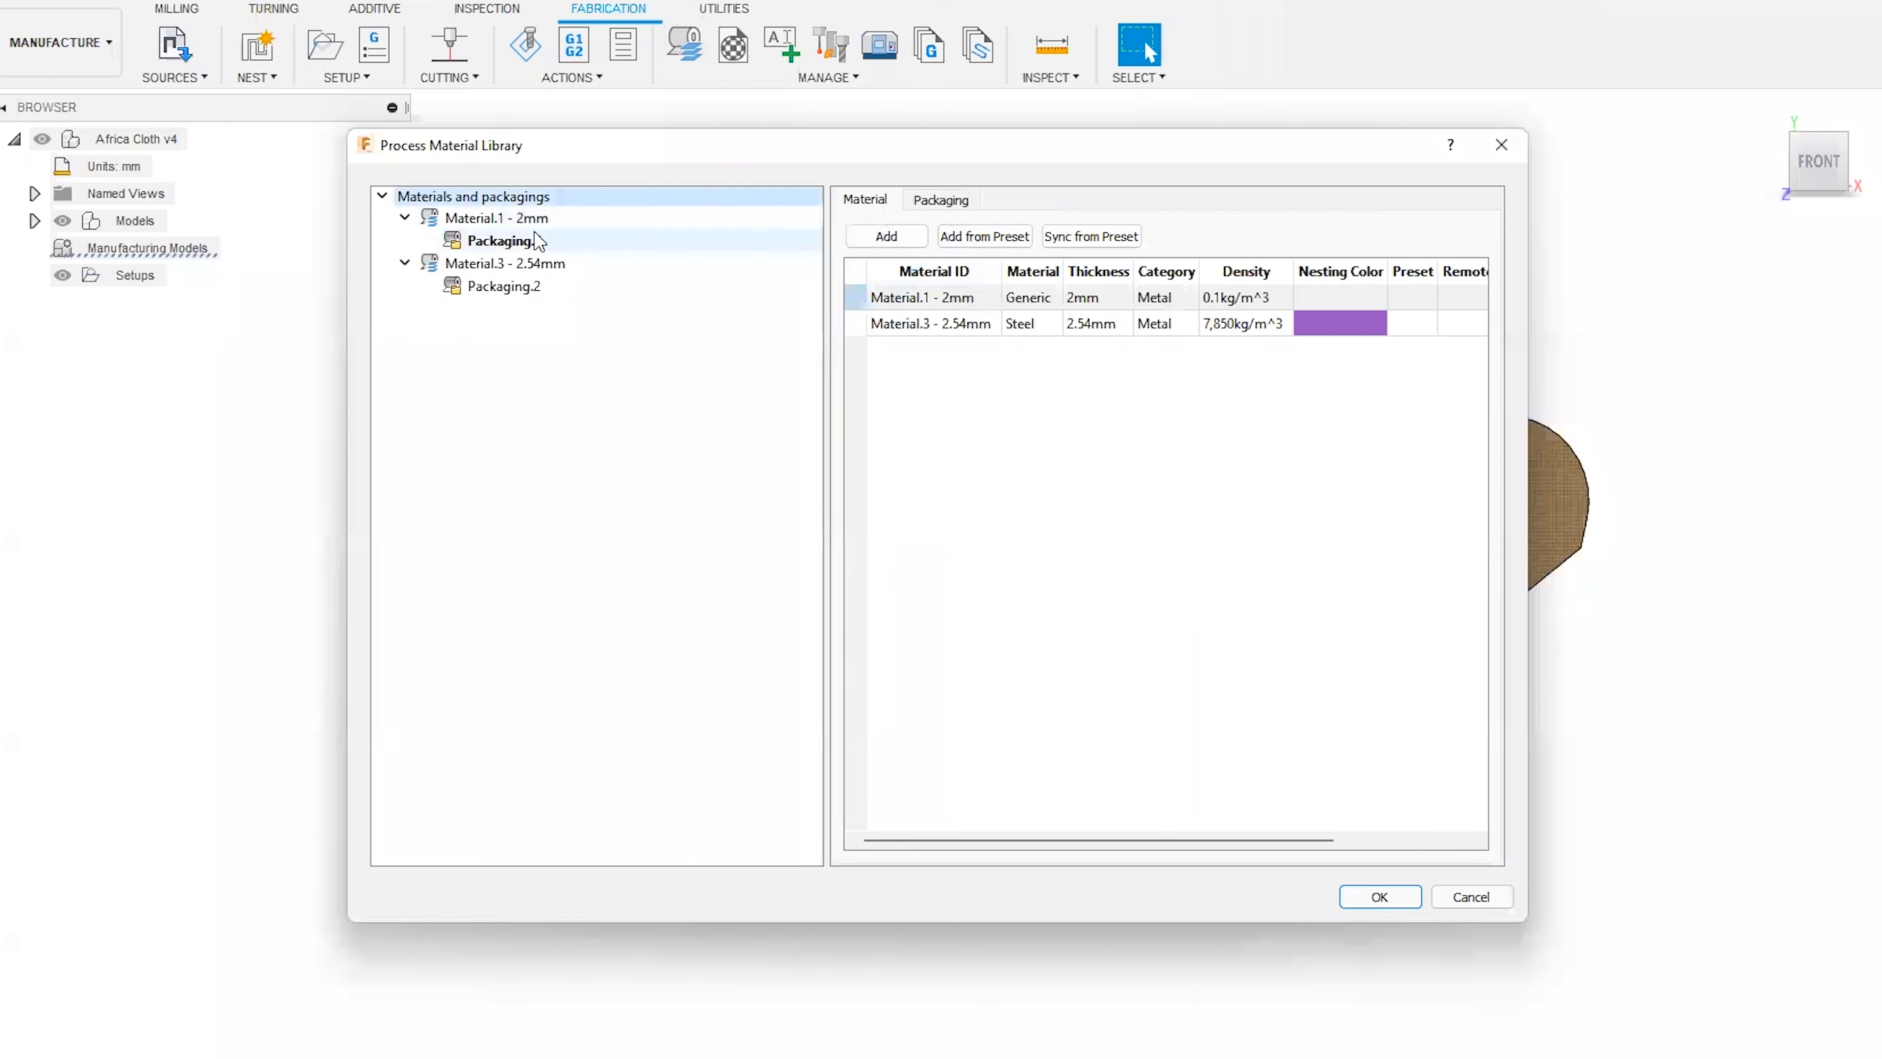
left_click(524, 223)
left_click(1015, 199)
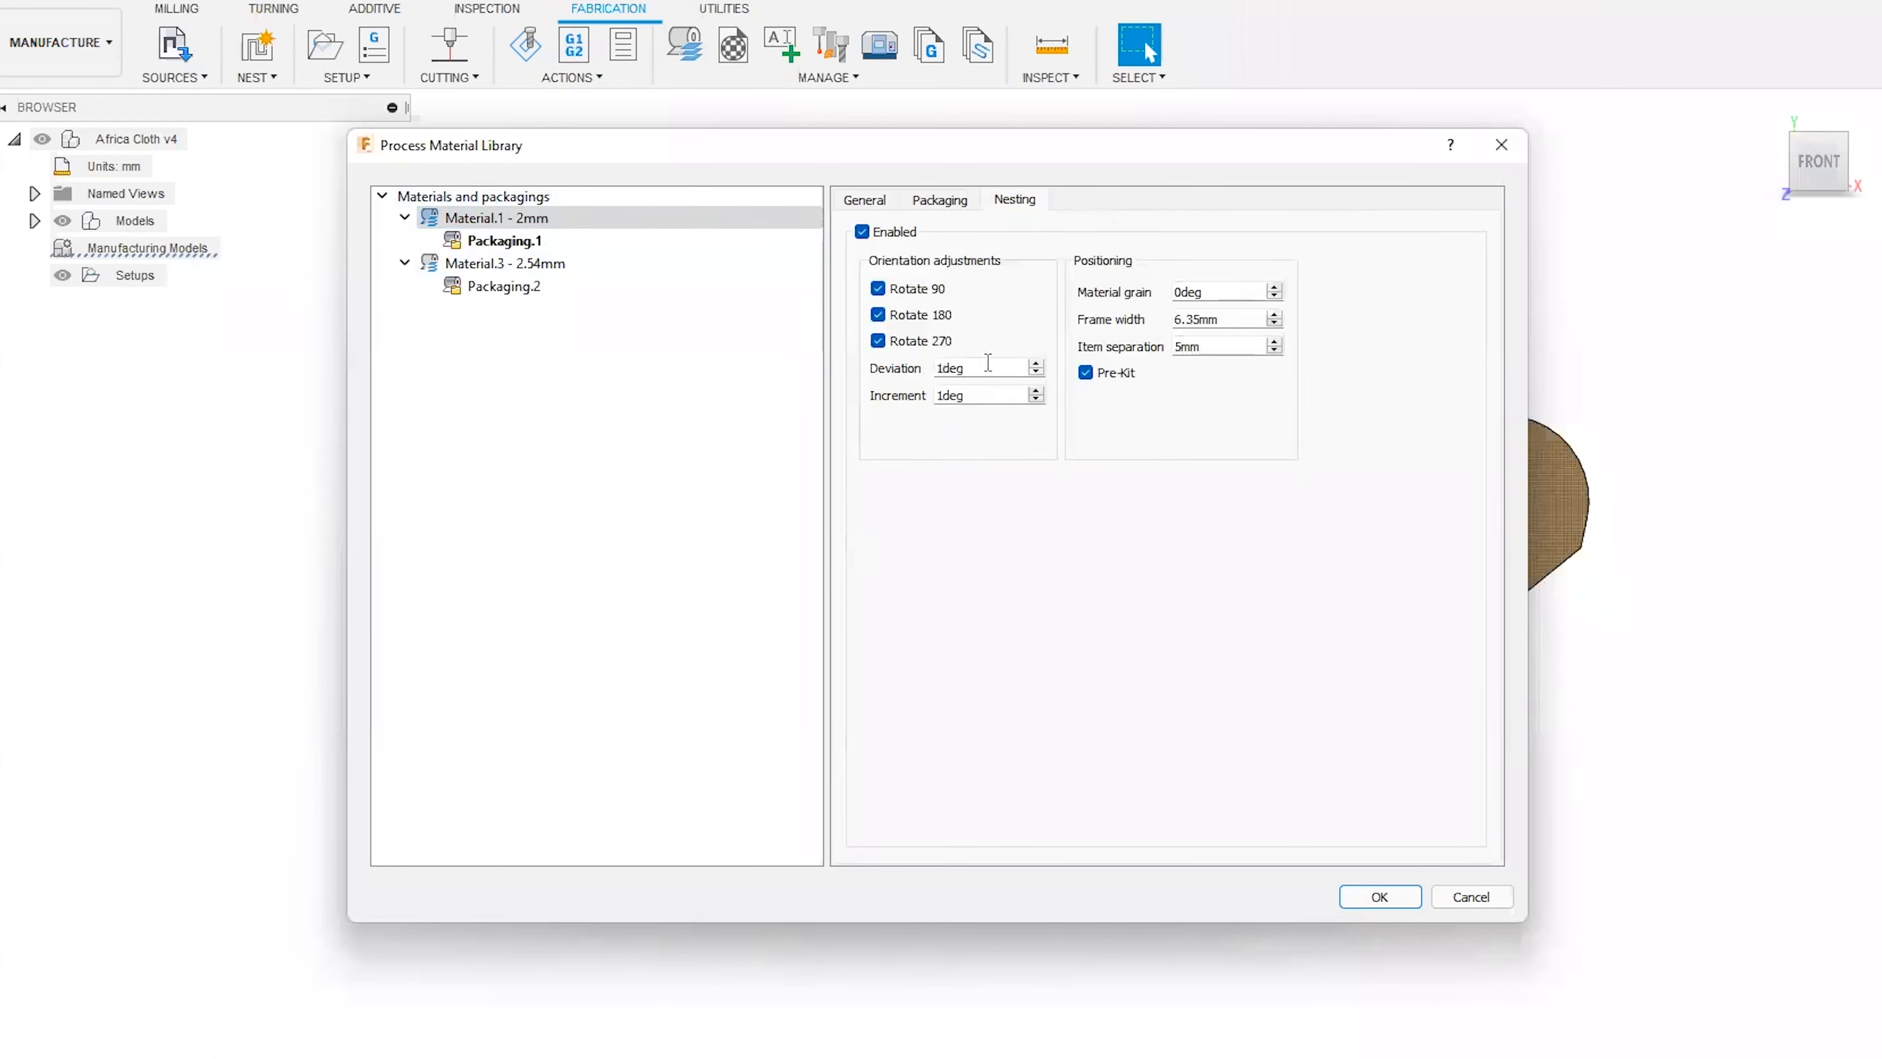
left_click(1036, 363)
left_click(1380, 897)
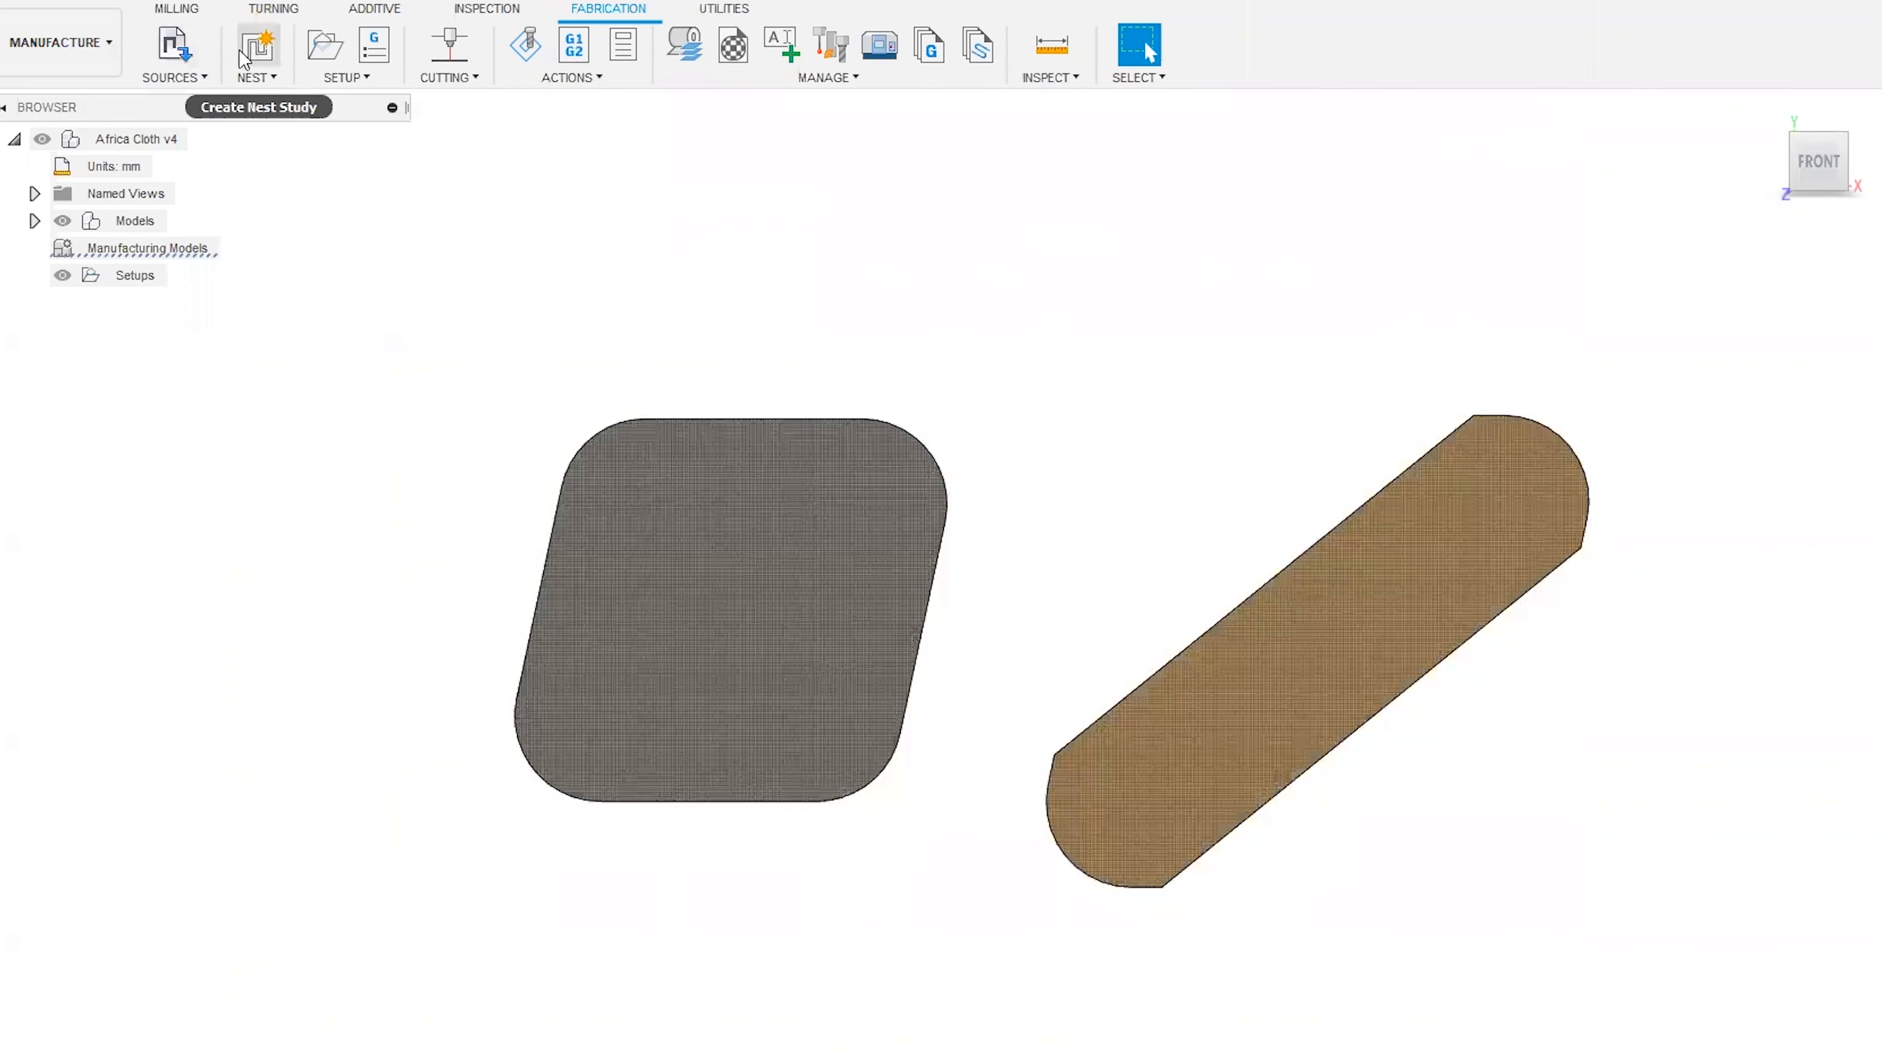
Preview the source components from the front, check each component's orientation and deviation, and accept the component sources.
left_click(174, 45)
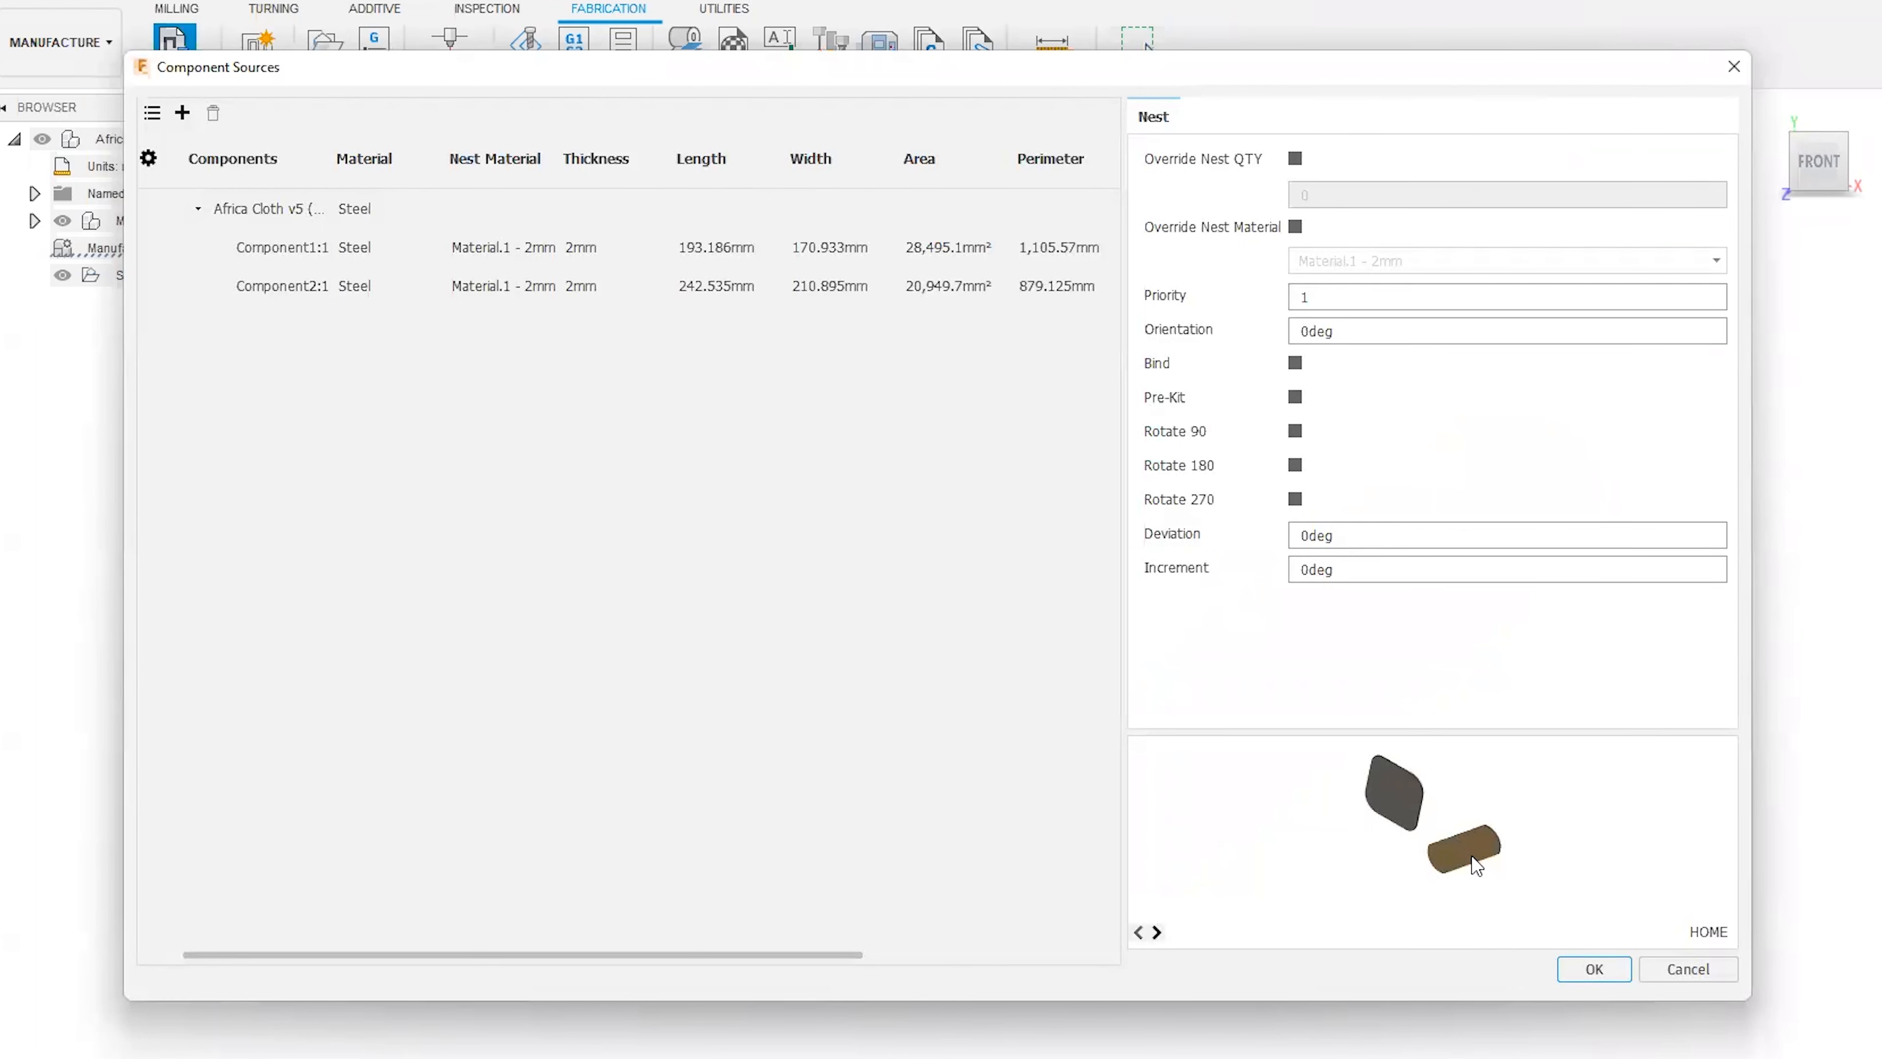
left_click(1154, 933)
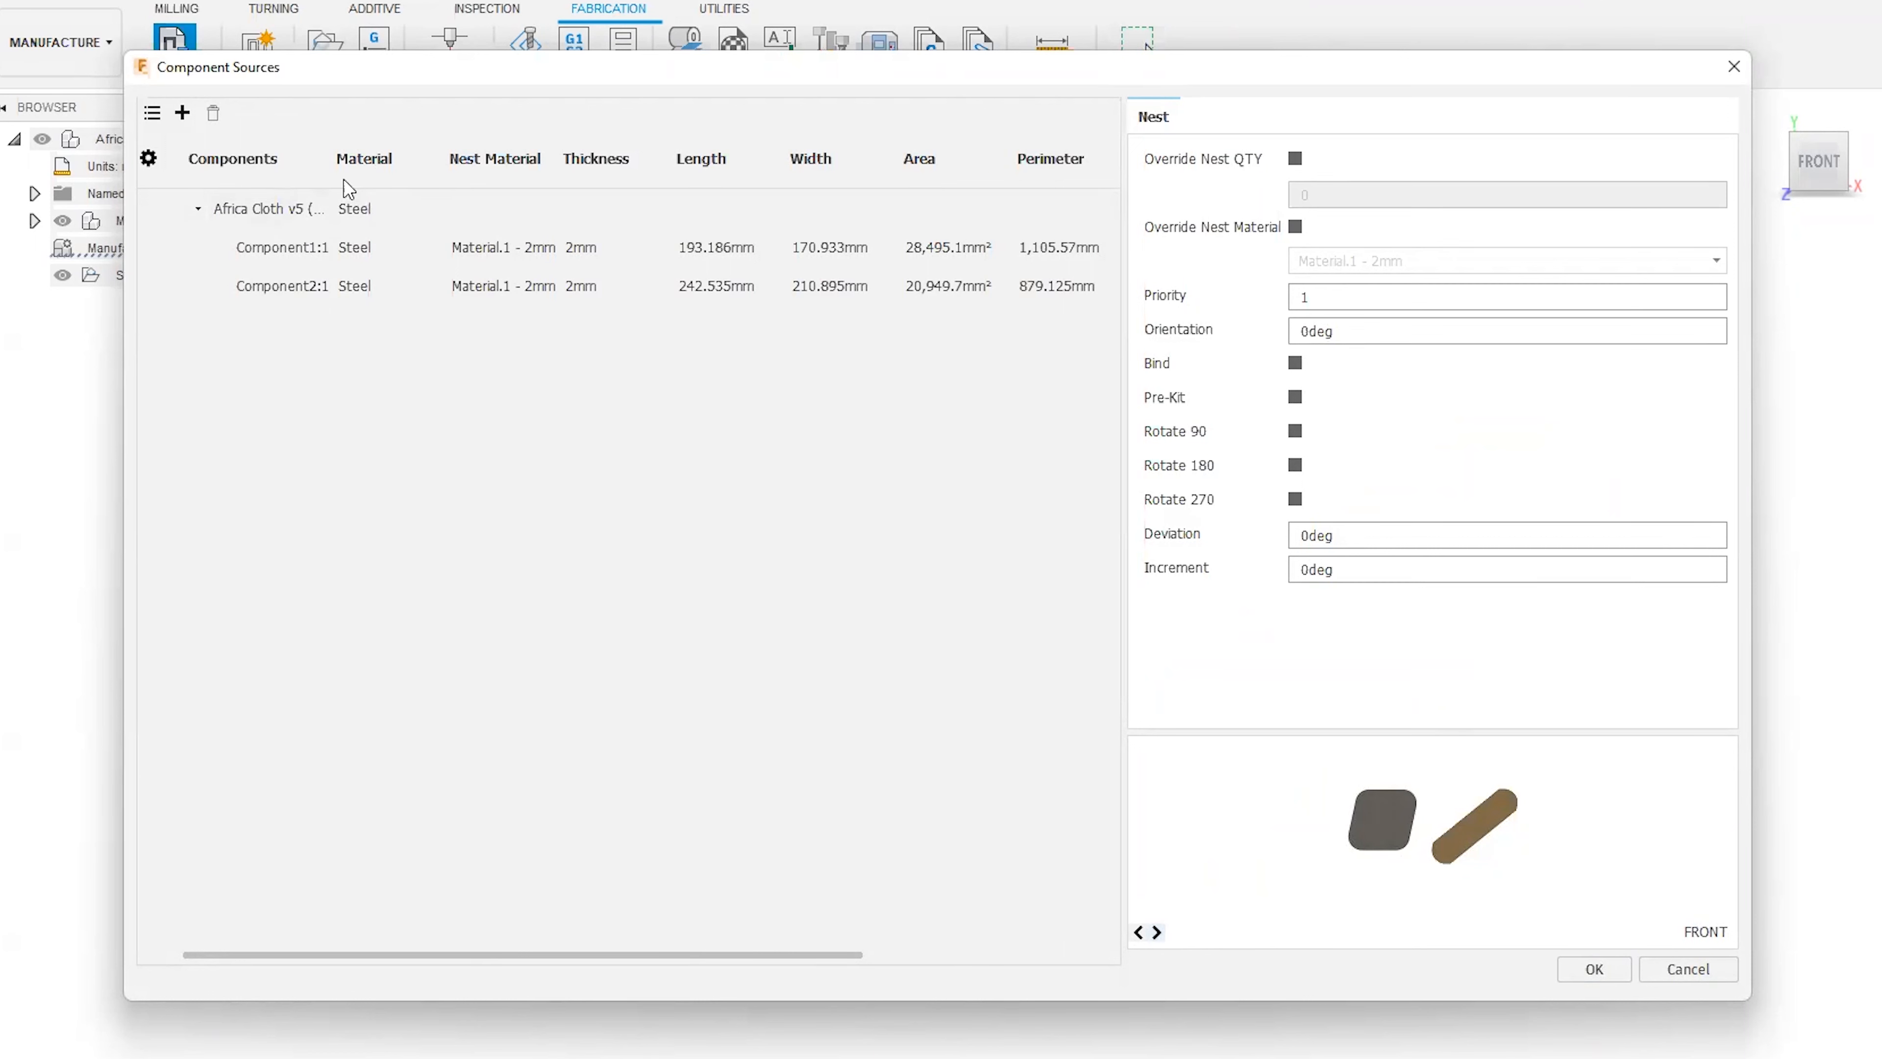
left_click(286, 247)
left_click(301, 286)
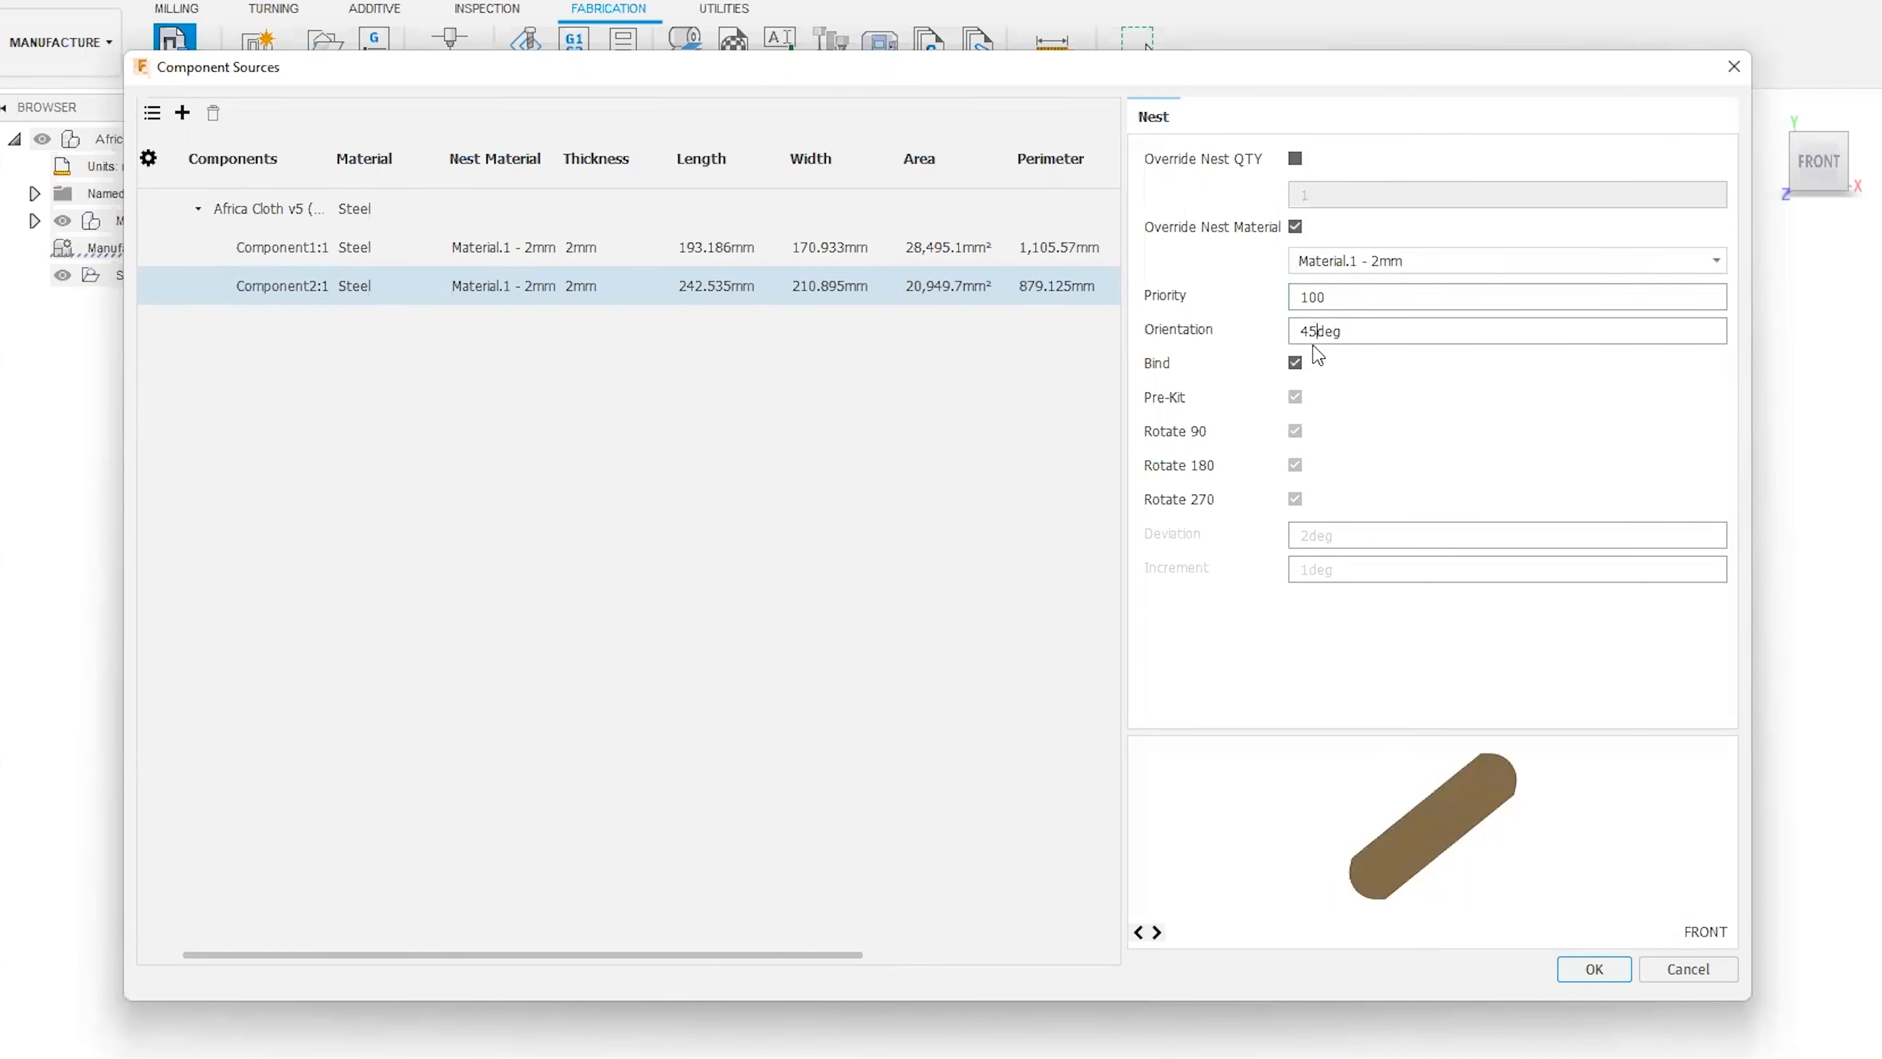
left_click(1593, 968)
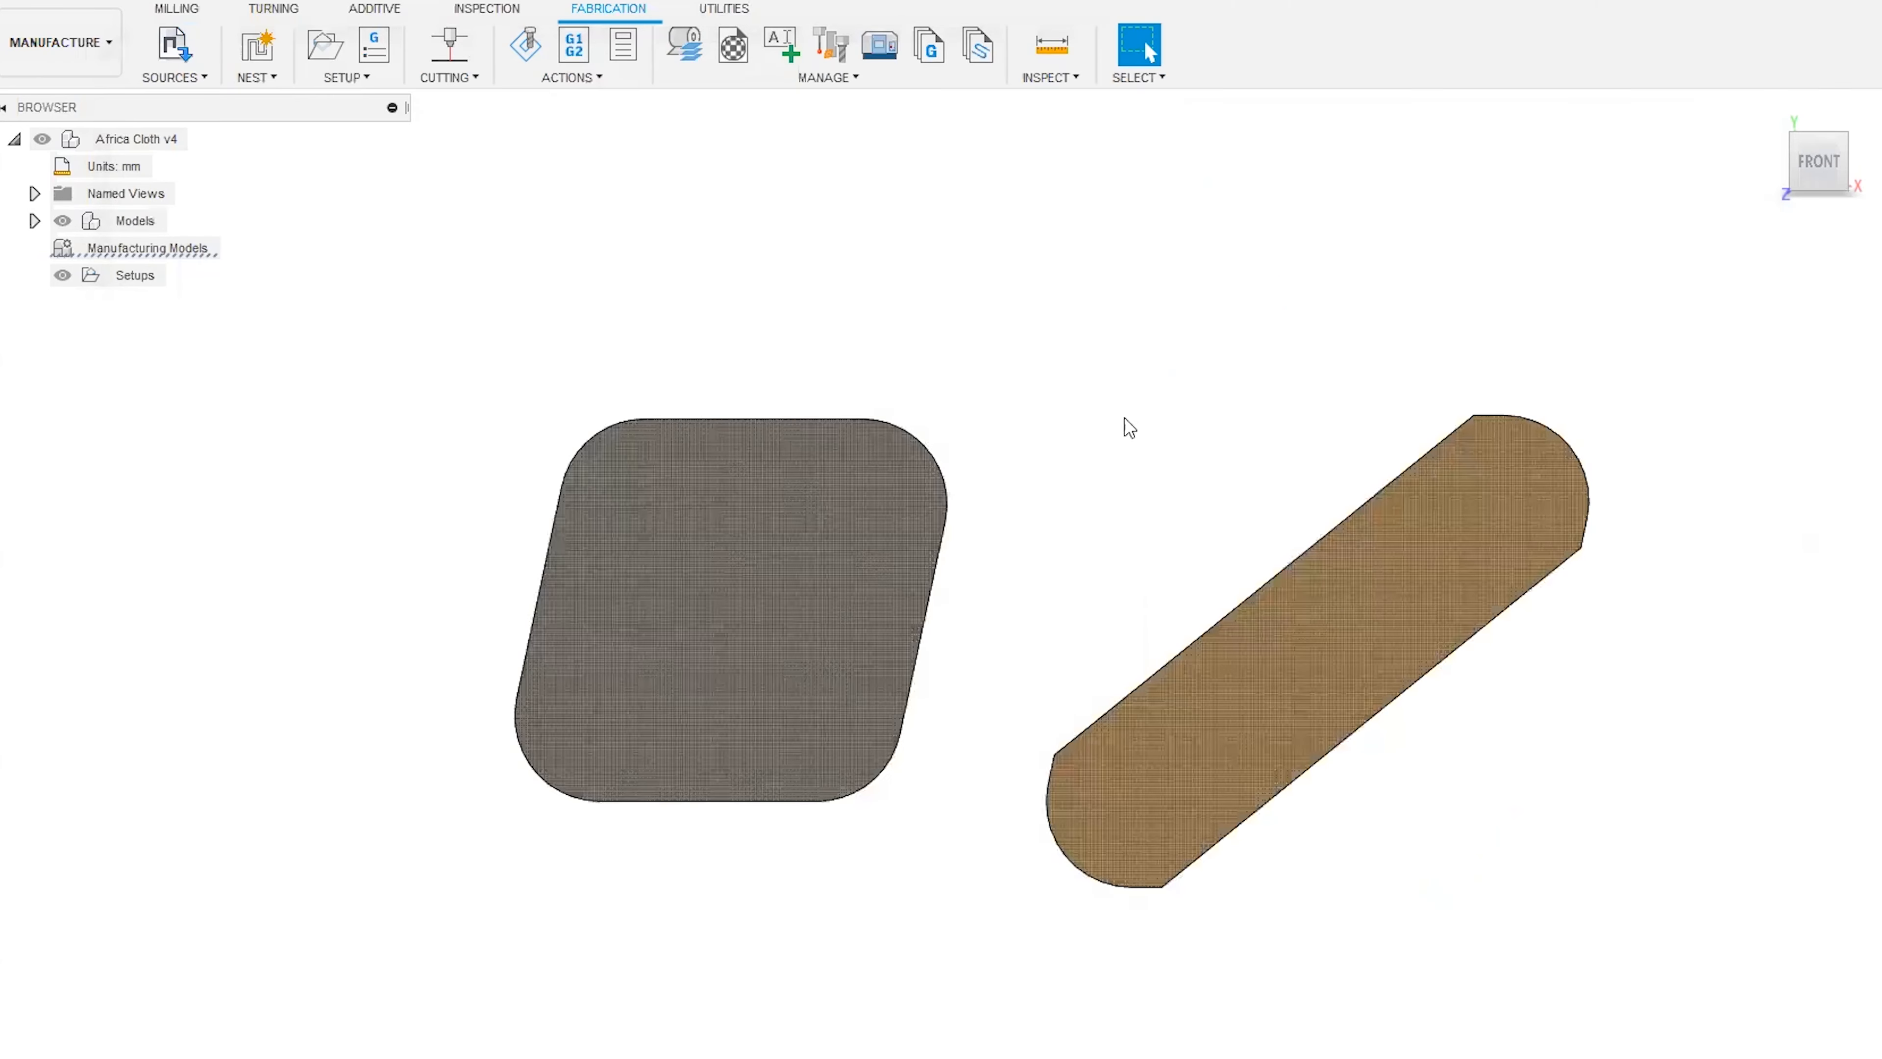
Start a new nest study with a single-value job quantity of 15.
left_click(259, 51)
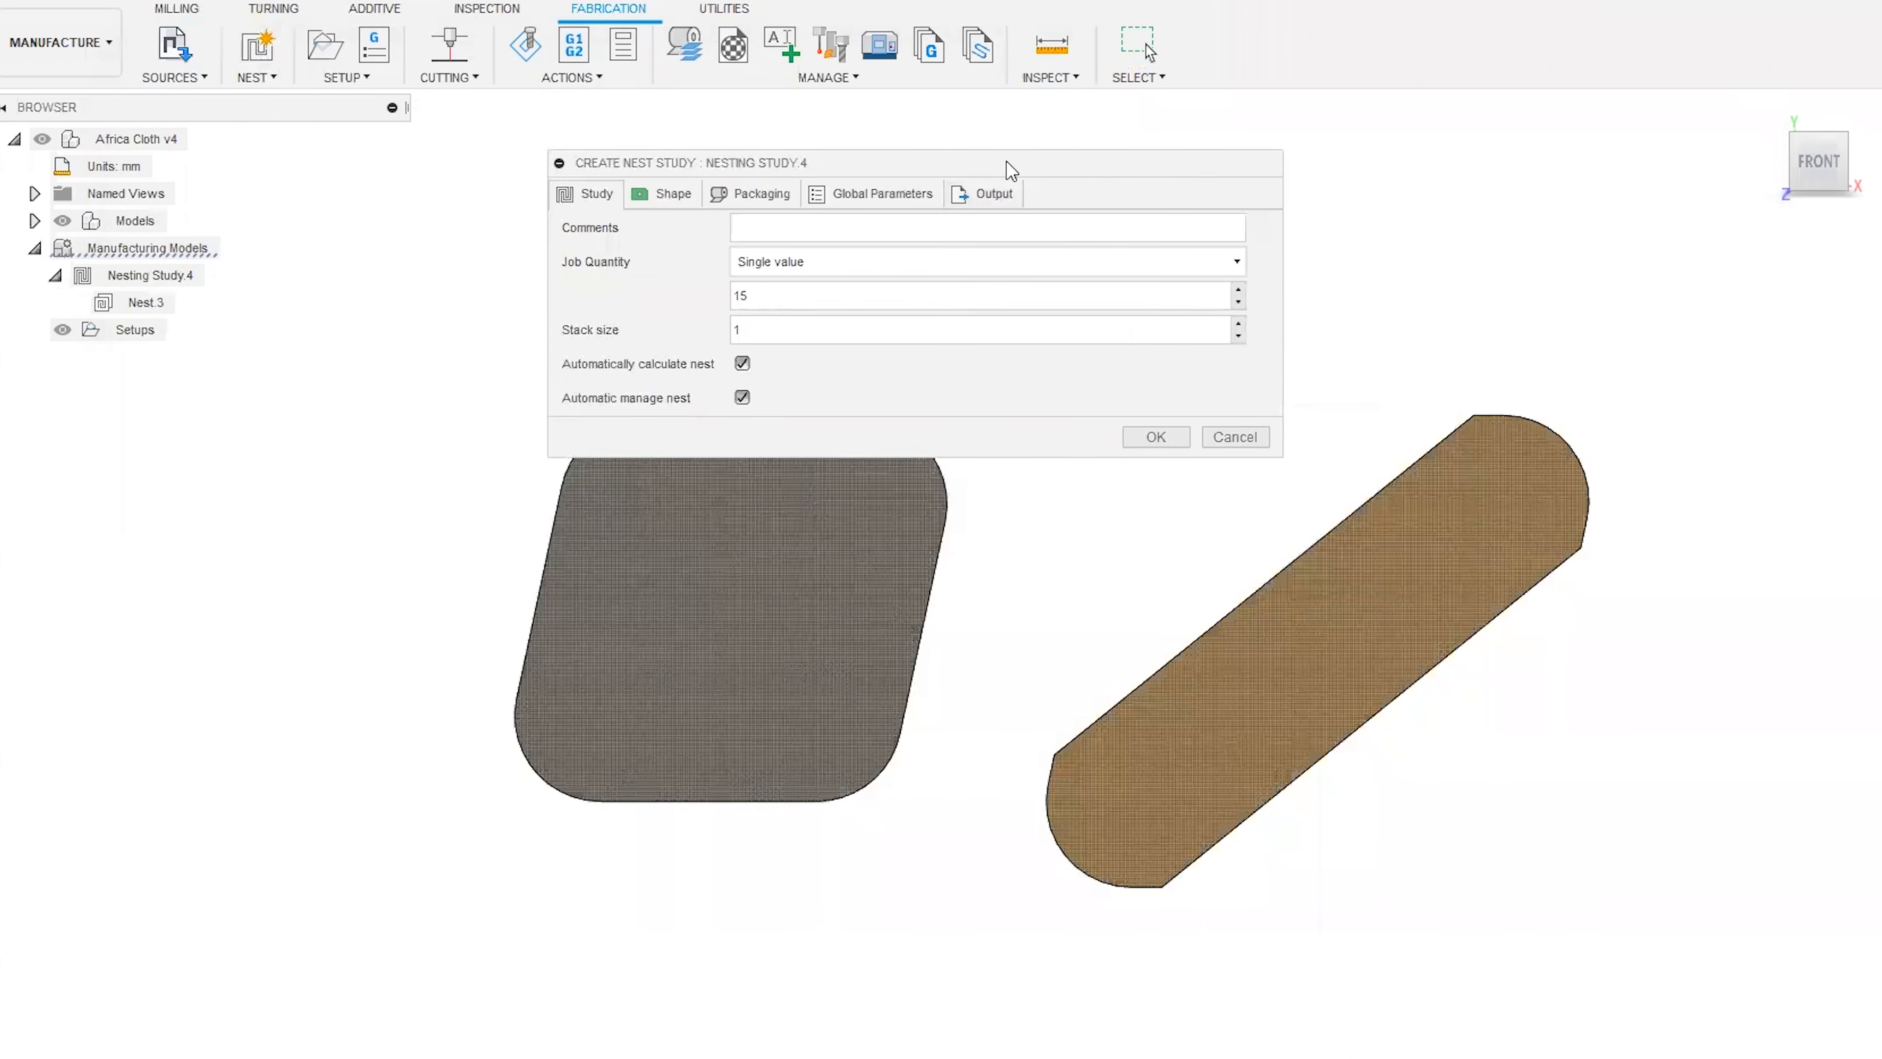
left_click_drag(1186, 155, 1253, 145)
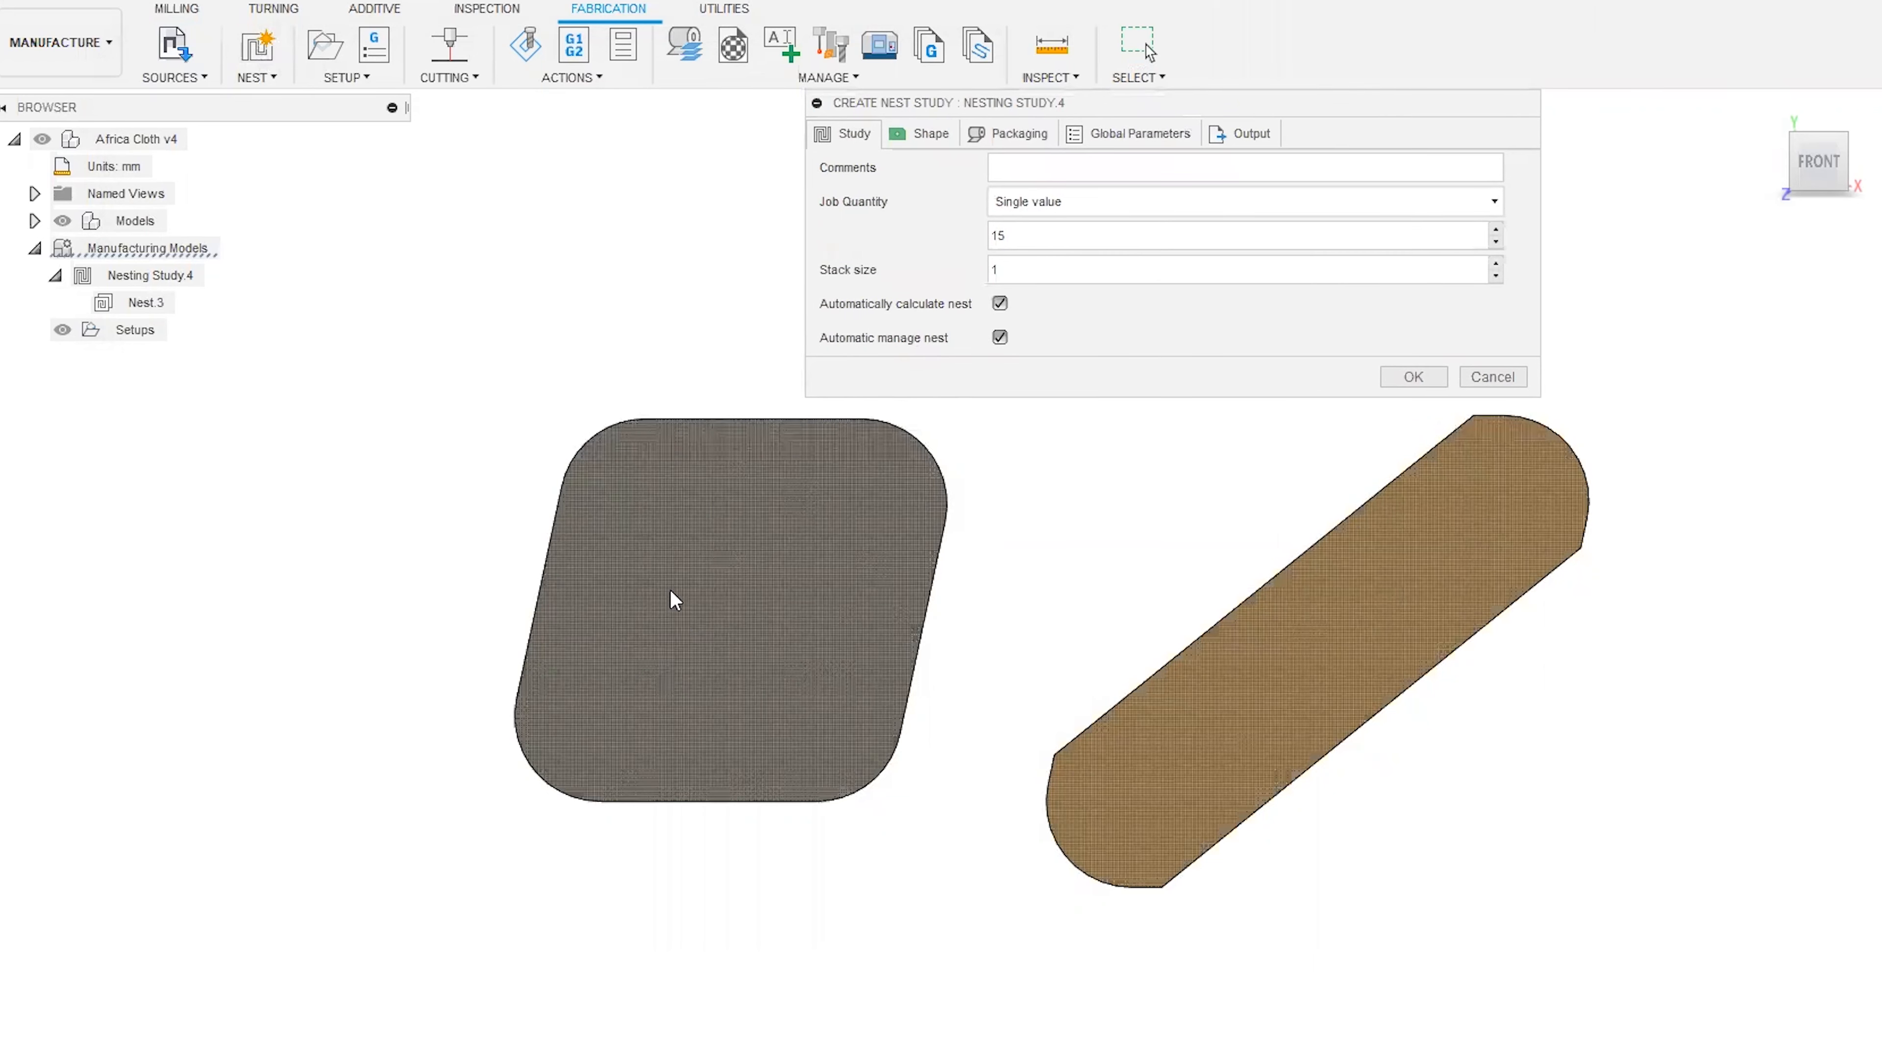
left_click_drag(1153, 101, 1040, 340)
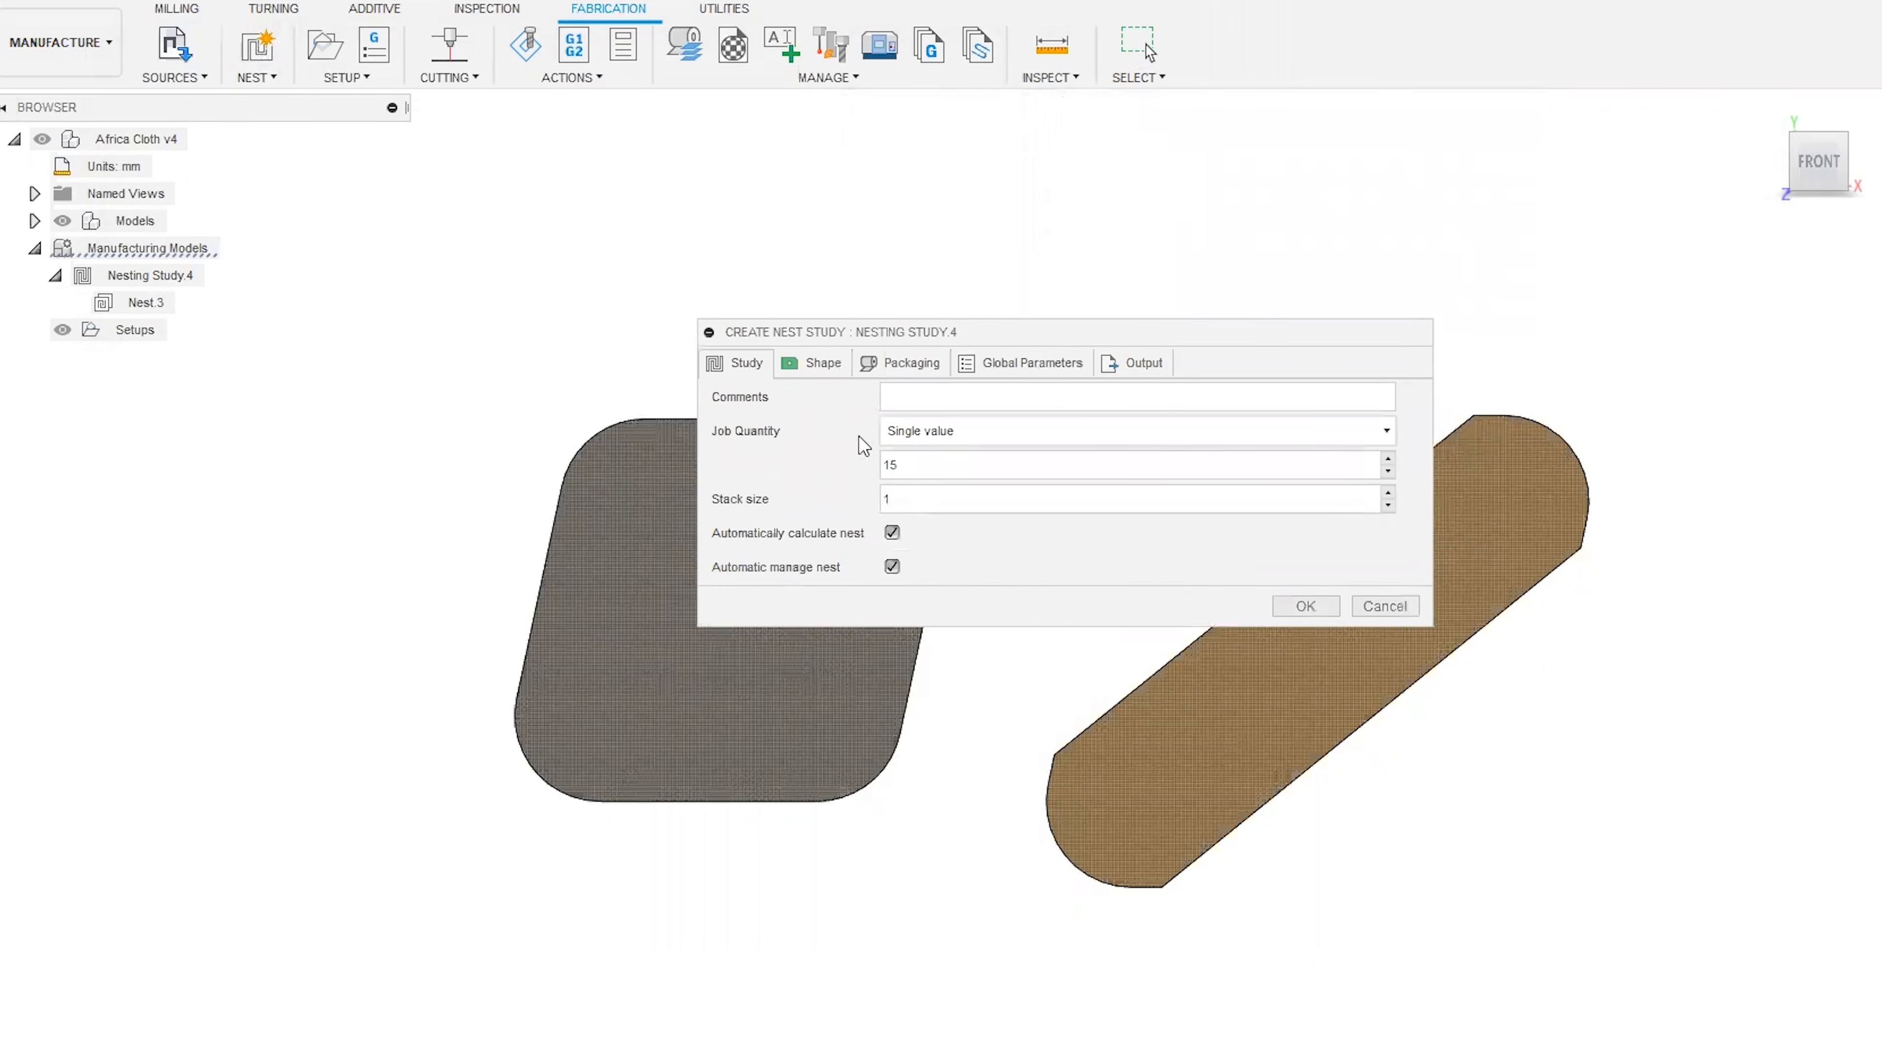
left_click_drag(933, 468, 872, 464)
left_click(948, 471)
Review the nest study's shapes, packaging, global parameters and output options, and generate the nest.
left_click(836, 365)
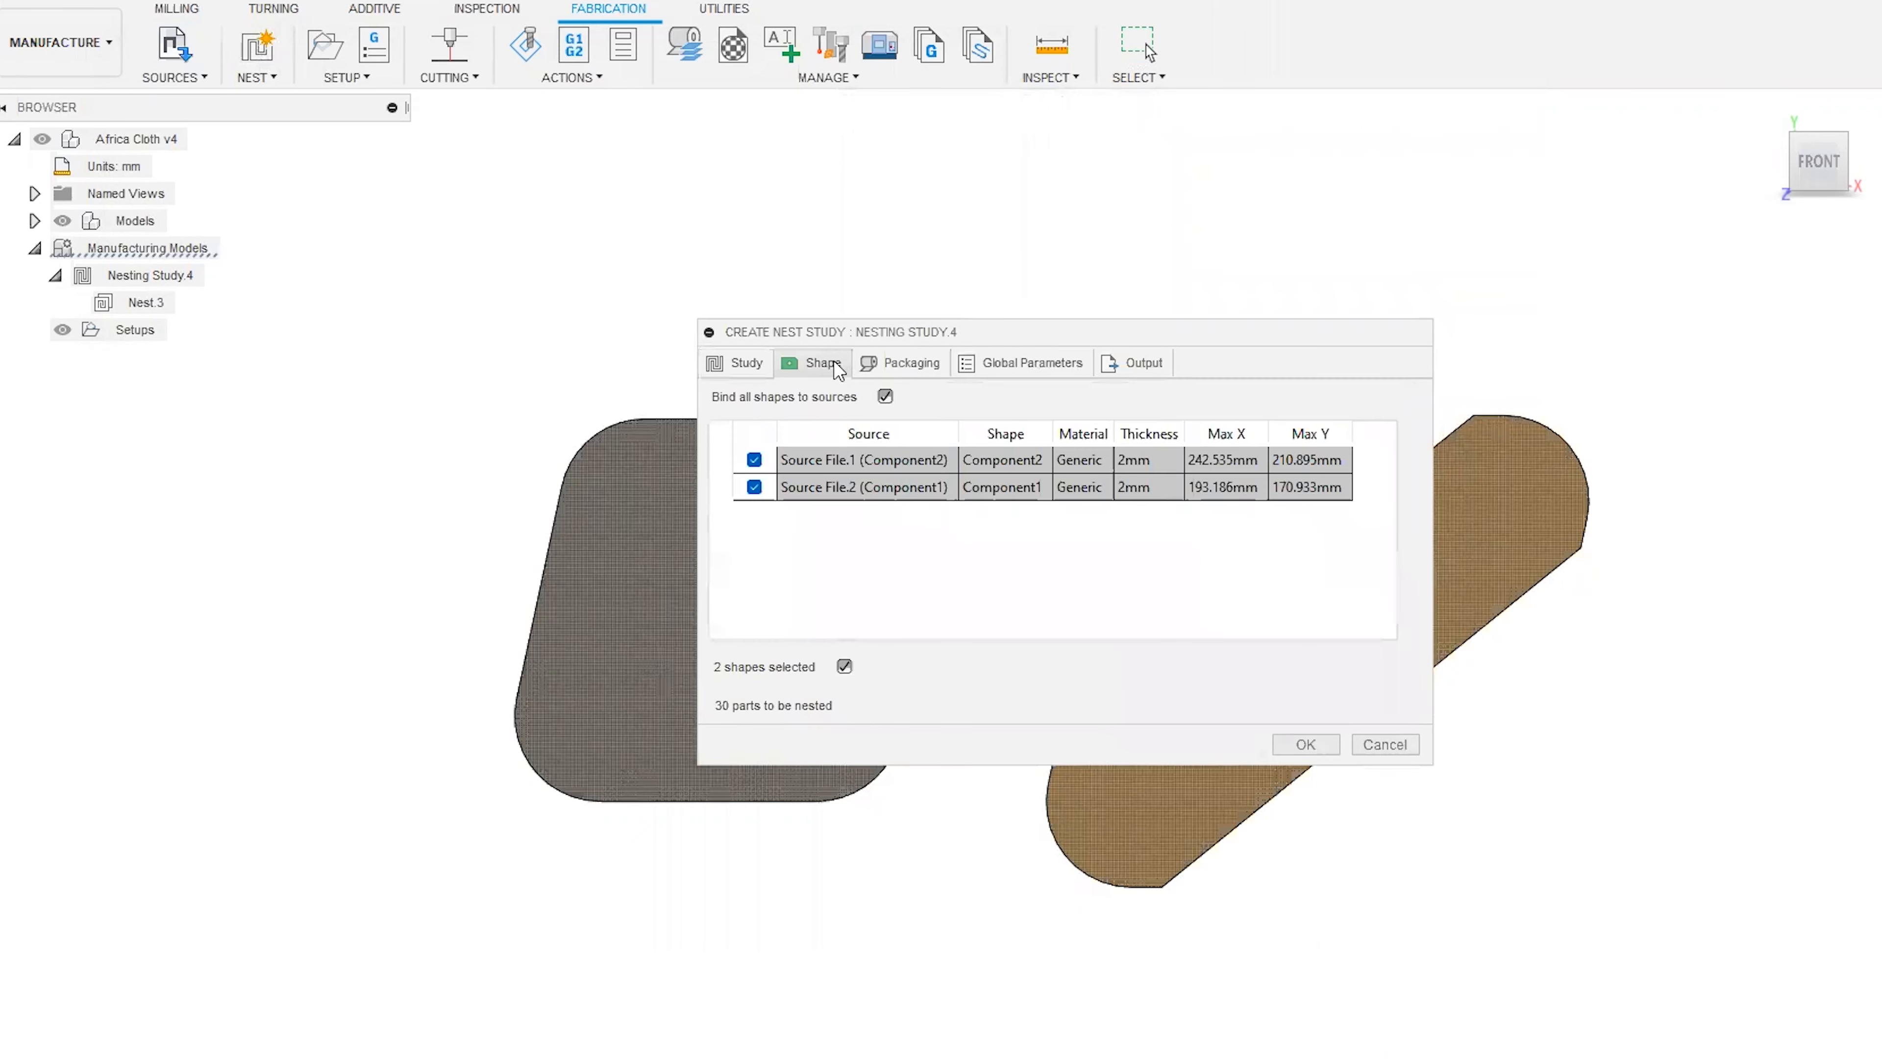
left_click(905, 360)
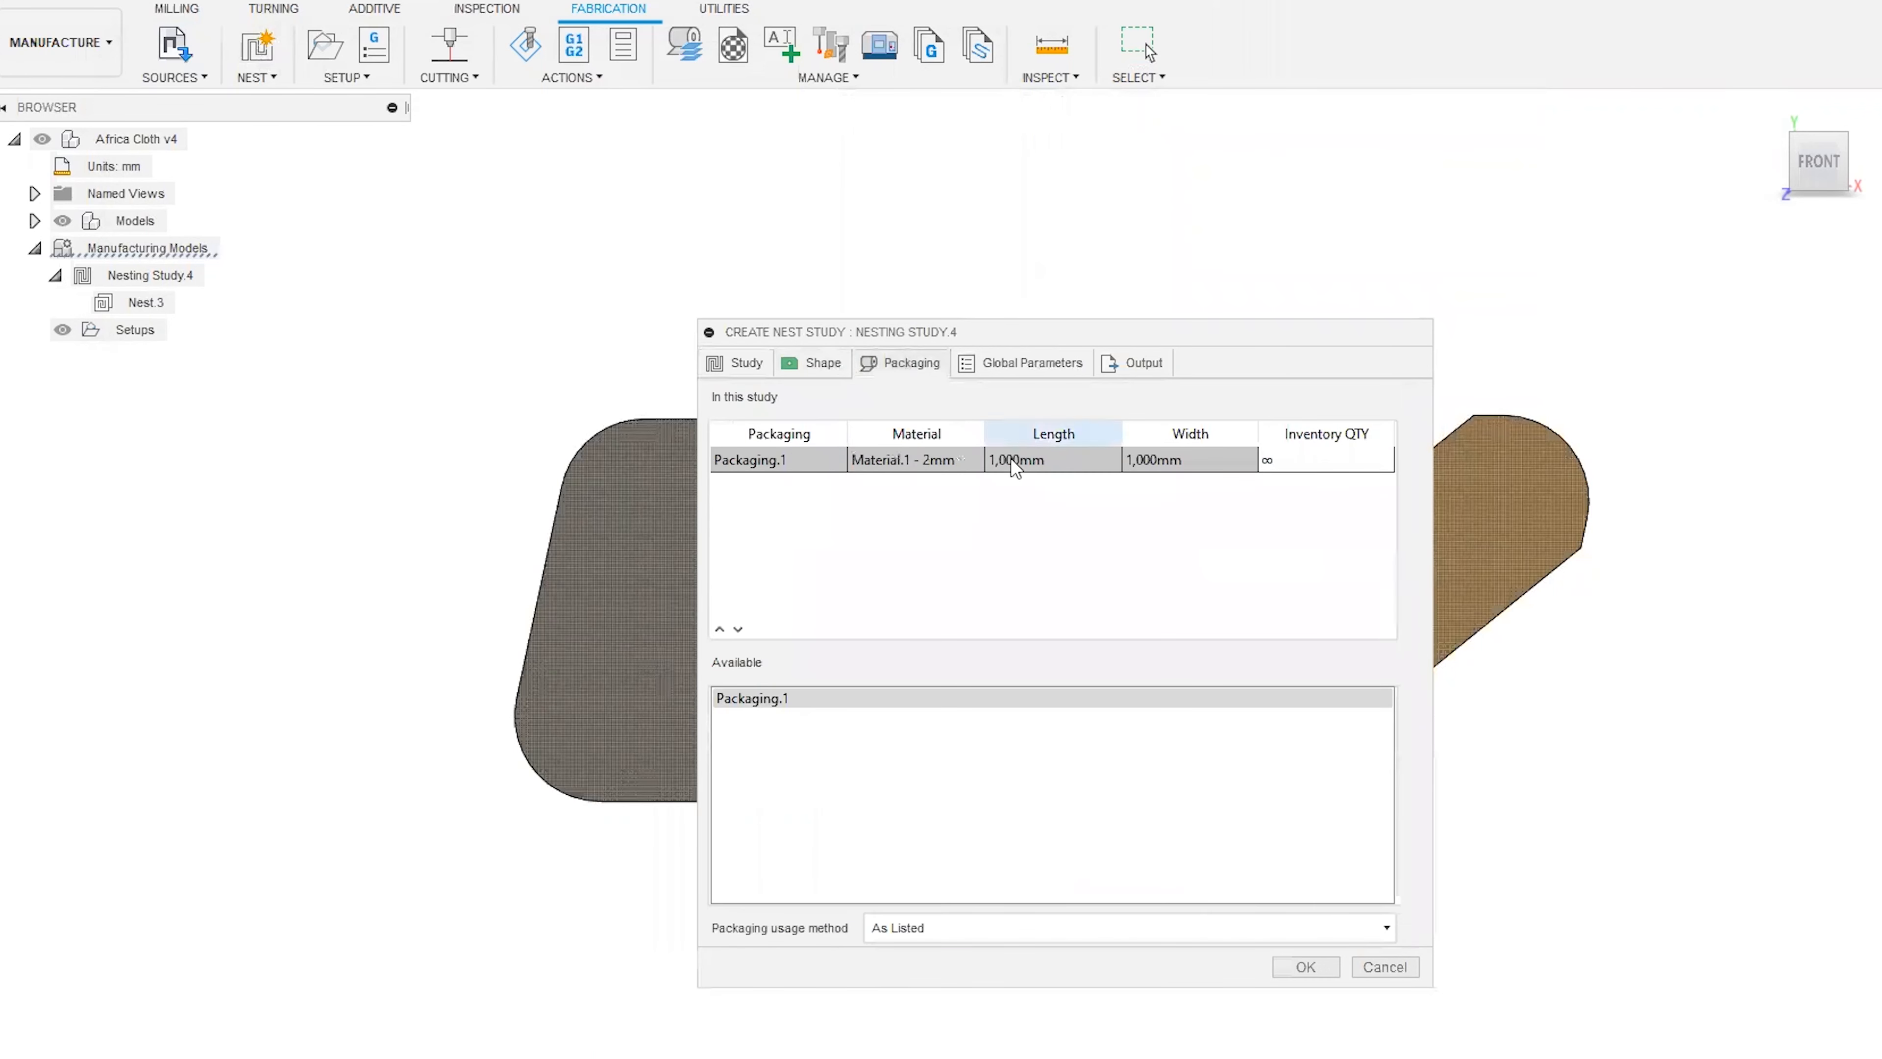
left_click(1025, 369)
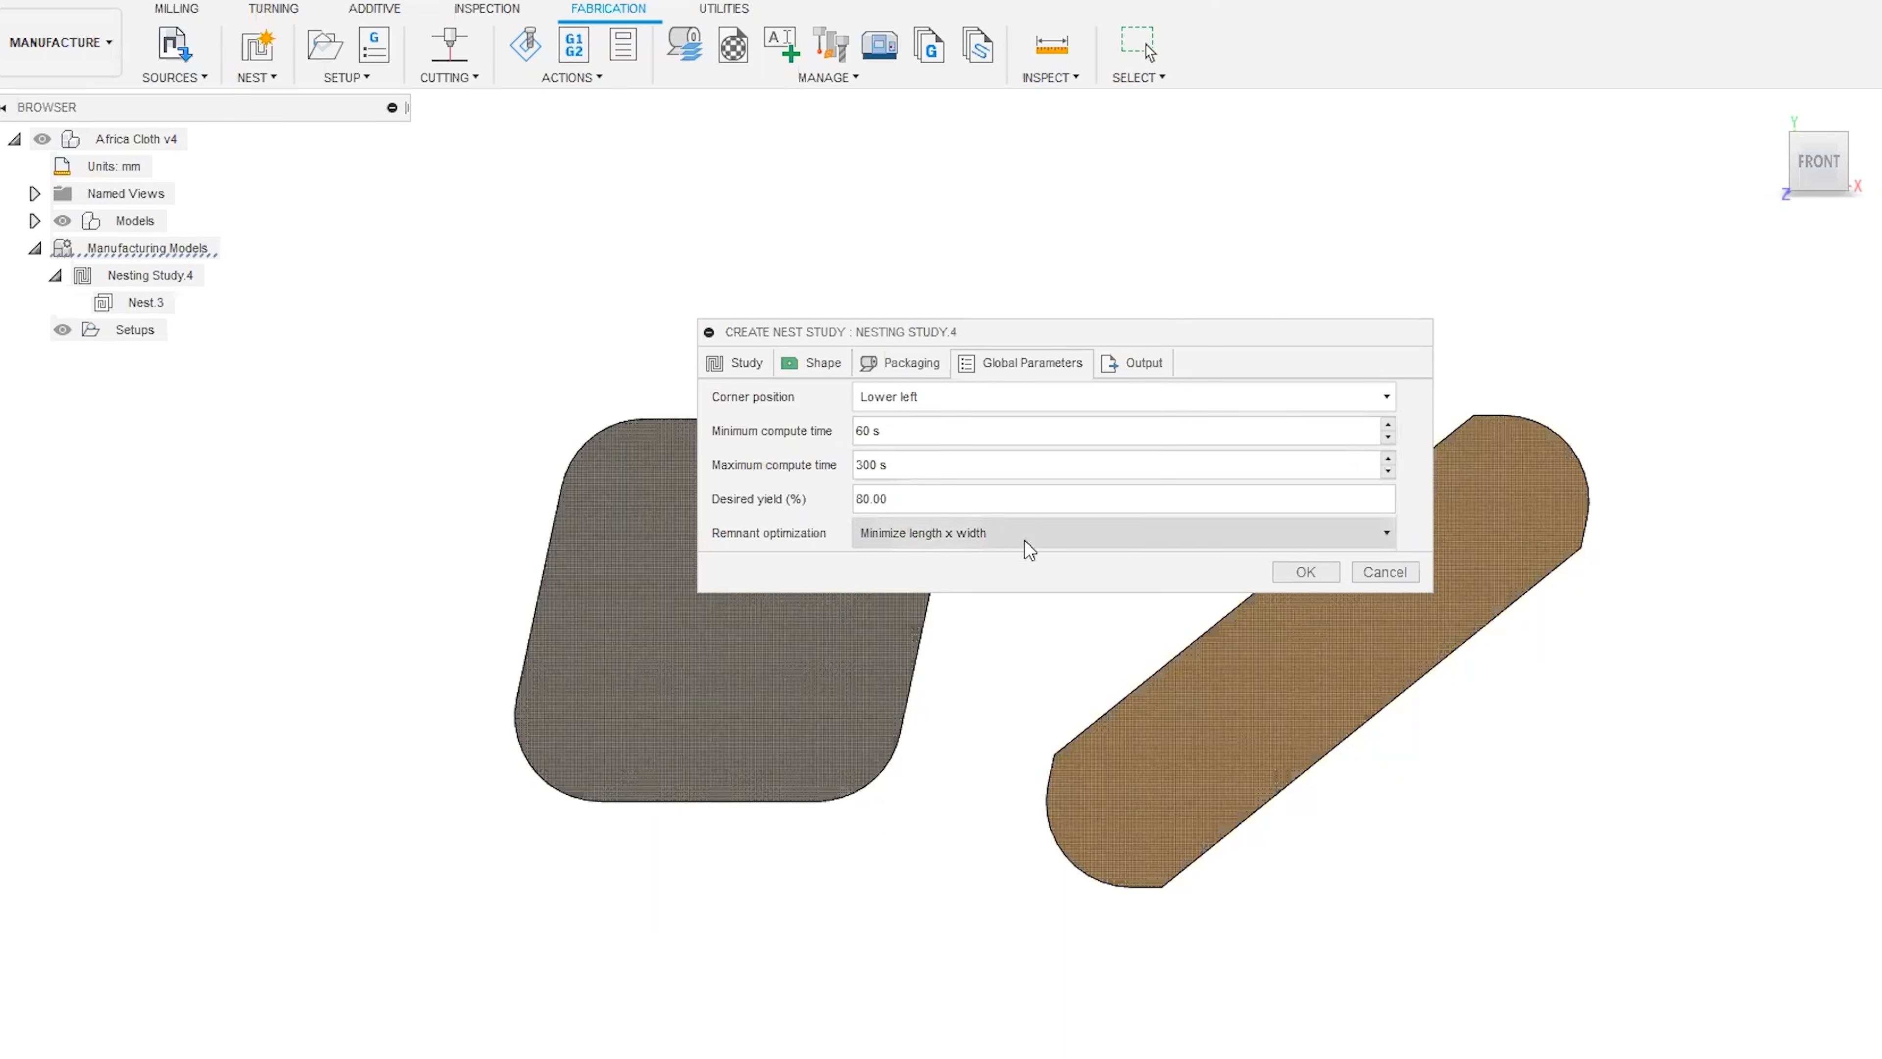
left_click(1134, 367)
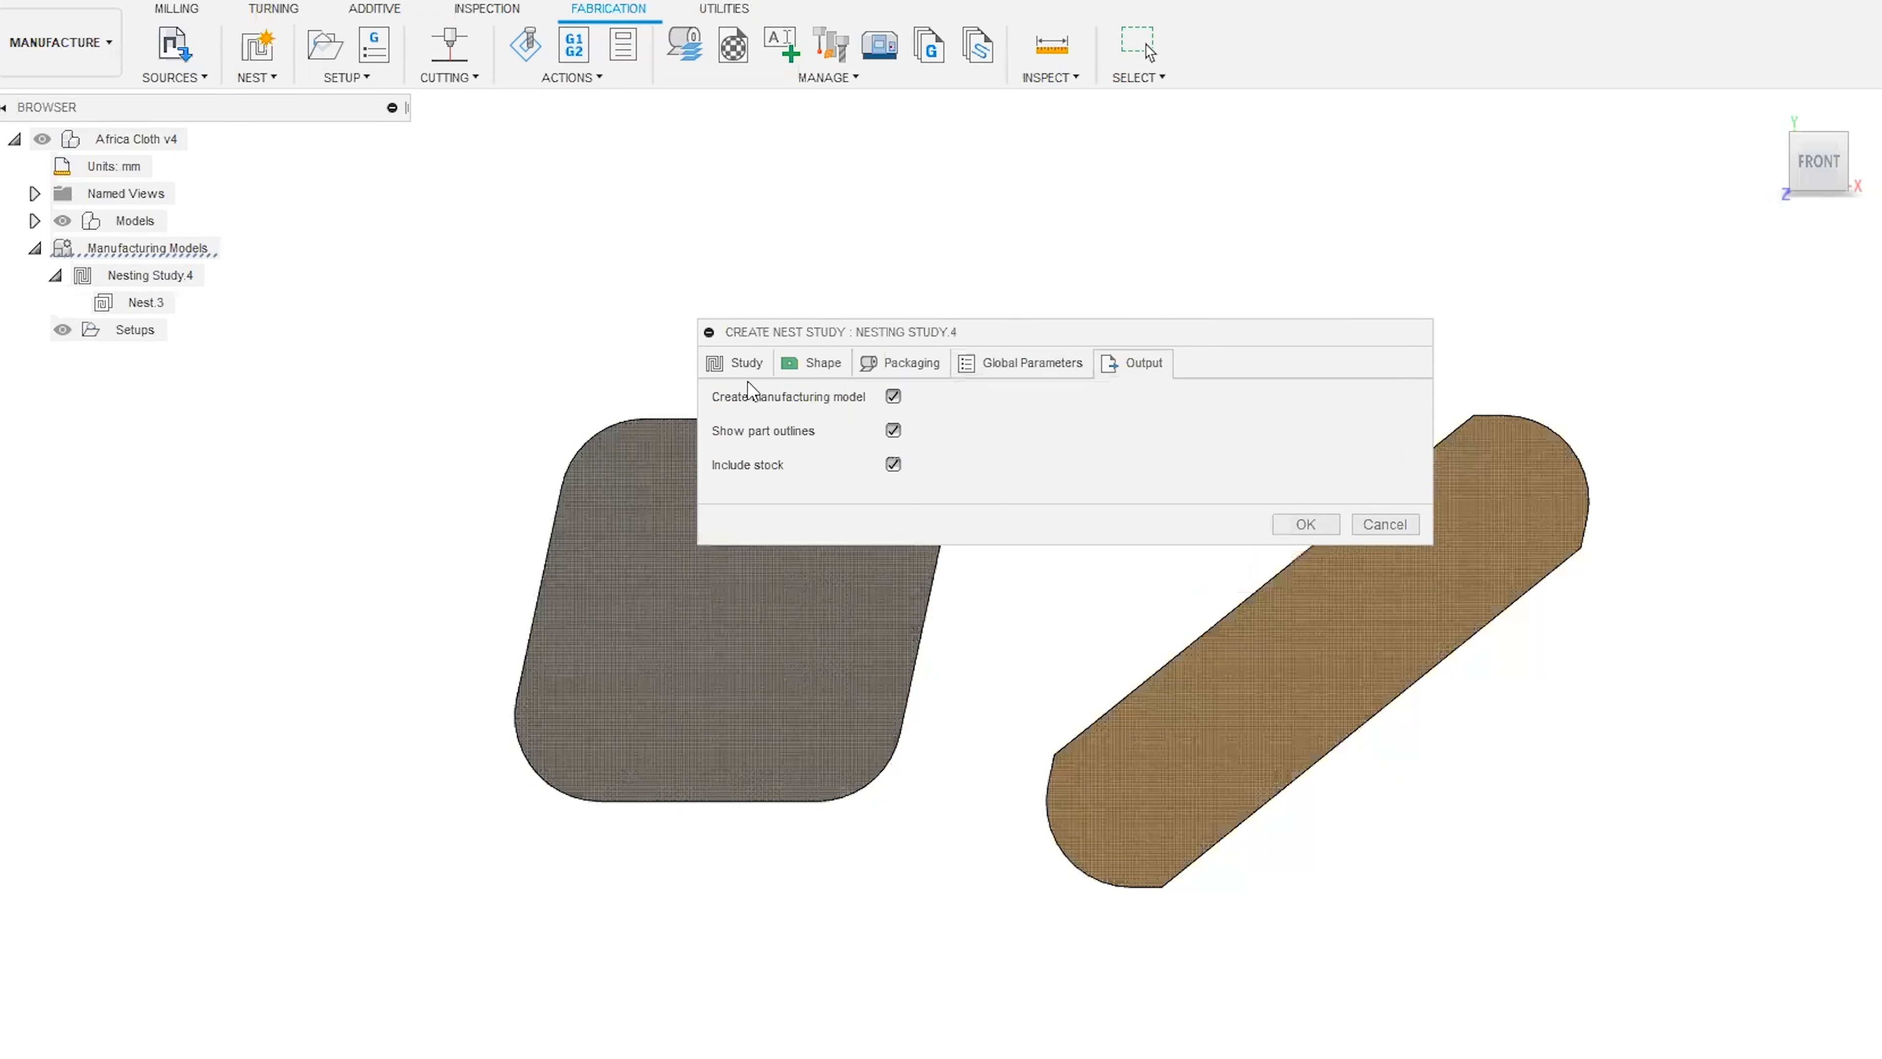
left_click(745, 366)
left_click(1300, 607)
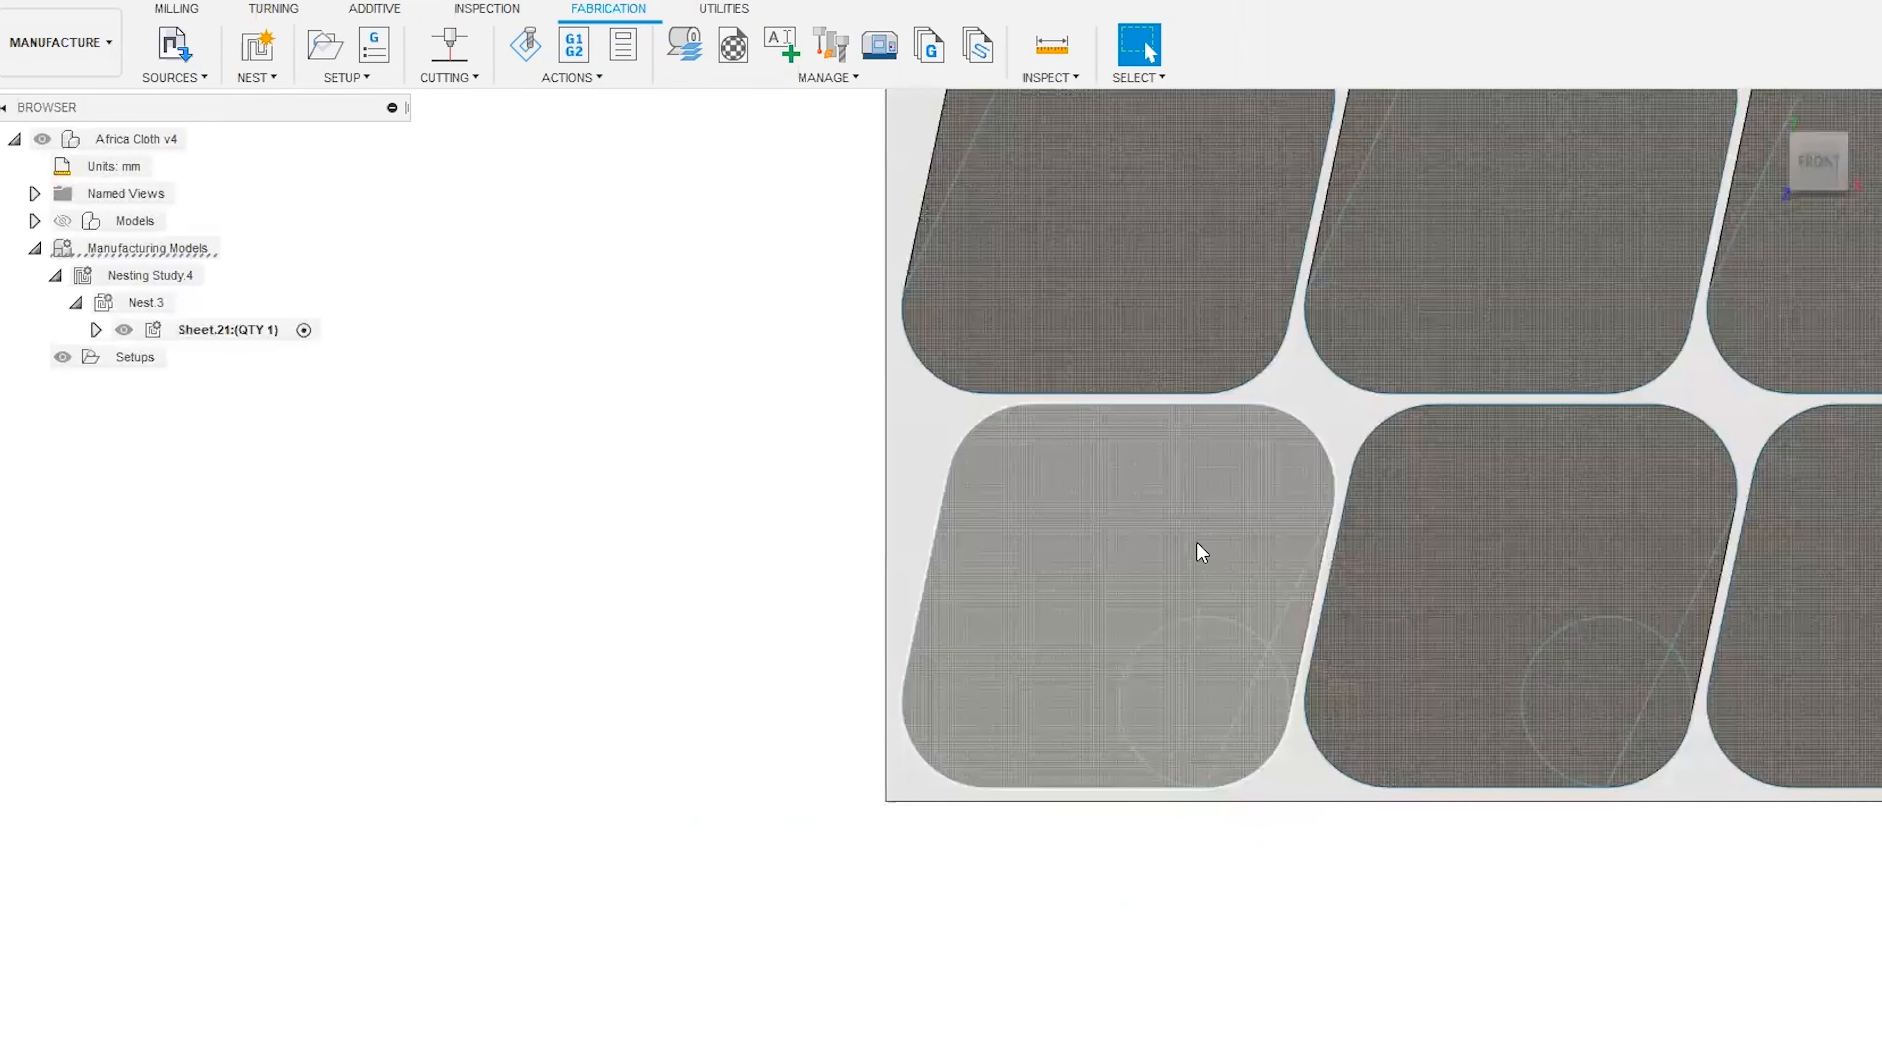
Examine how both part shapes are arranged on the nested sheet, including their angles and the unused area.
scroll(746, 797, "down", 9)
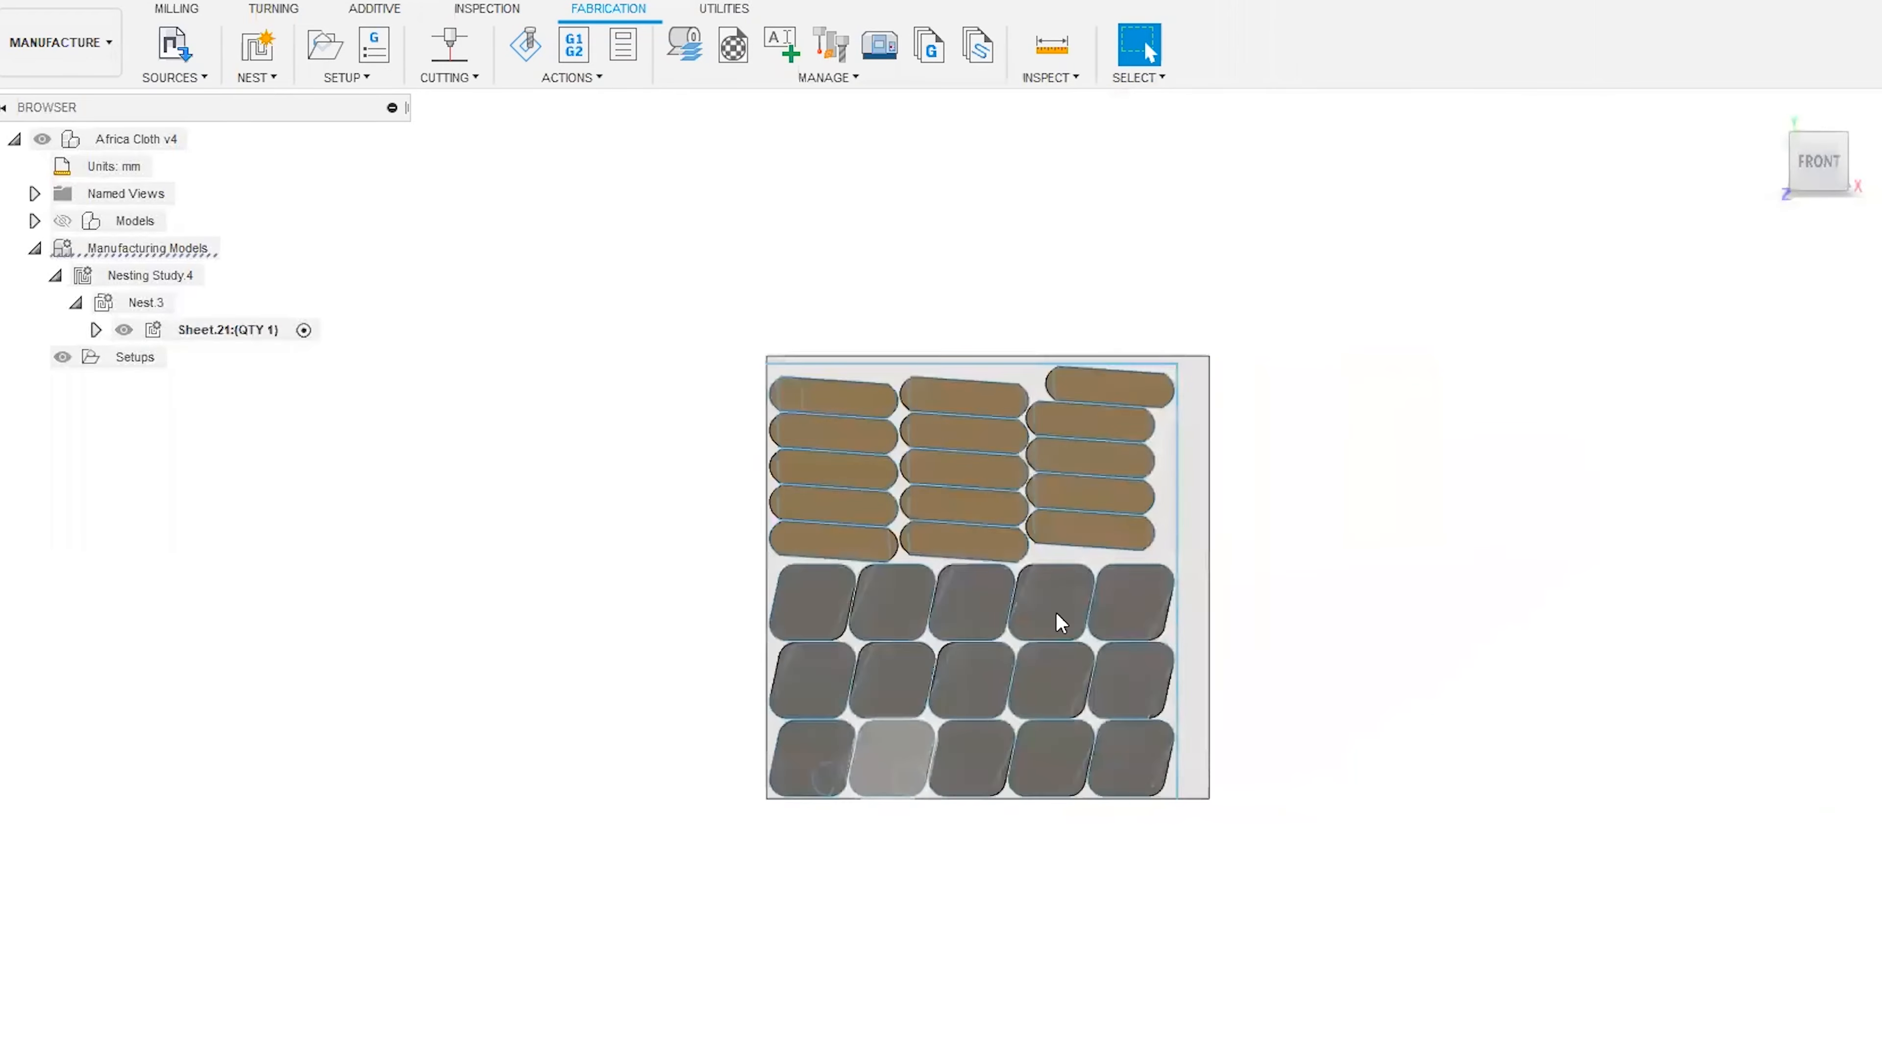
scroll(1347, 395, "up", 4)
middle_click_drag(1306, 597, 1531, 408)
scroll(1445, 582, "down", 1)
middle_click_drag(1442, 582, 1431, 667)
middle_click_drag(1450, 641, 1430, 633)
scroll(1423, 630, "up", 1)
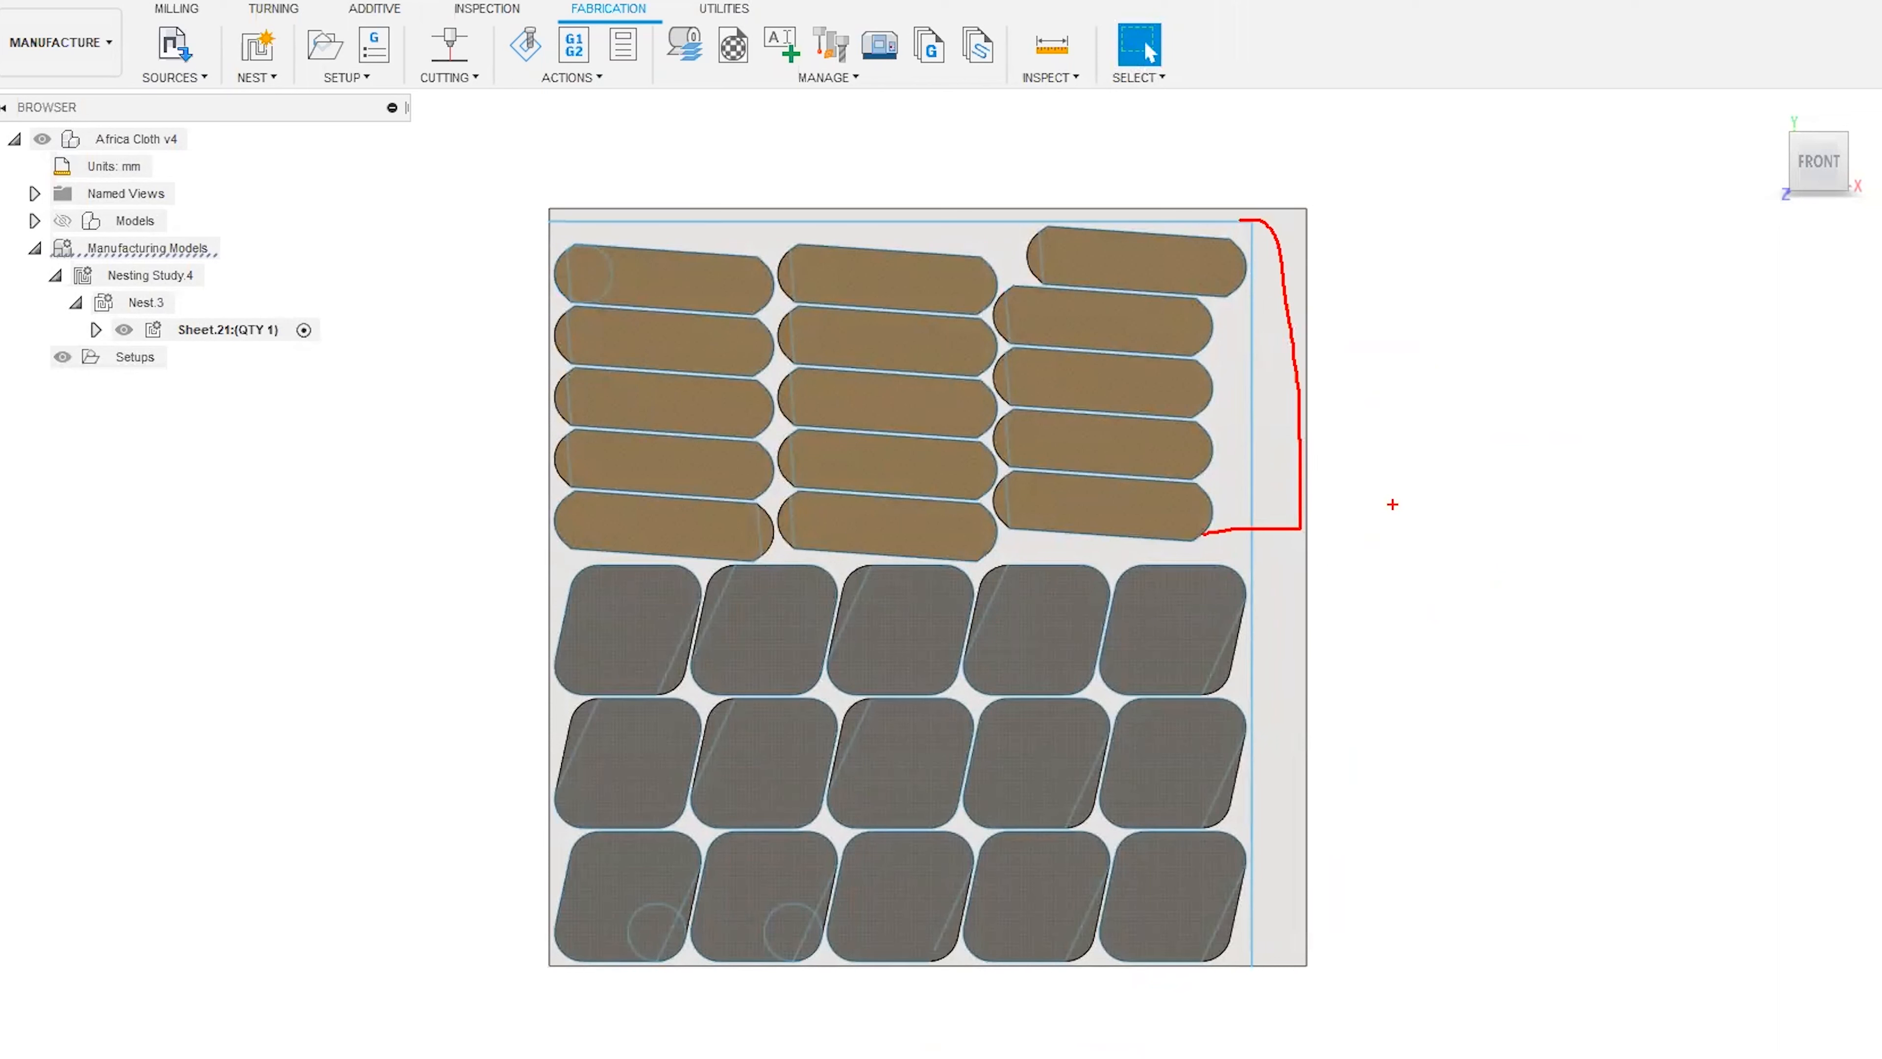
left_click_drag(1393, 505, 1596, 310)
mouse_move(794, 514)
left_mouse_down()
mouse_move(807, 549)
mouse_move(788, 563)
left_mouse_up()
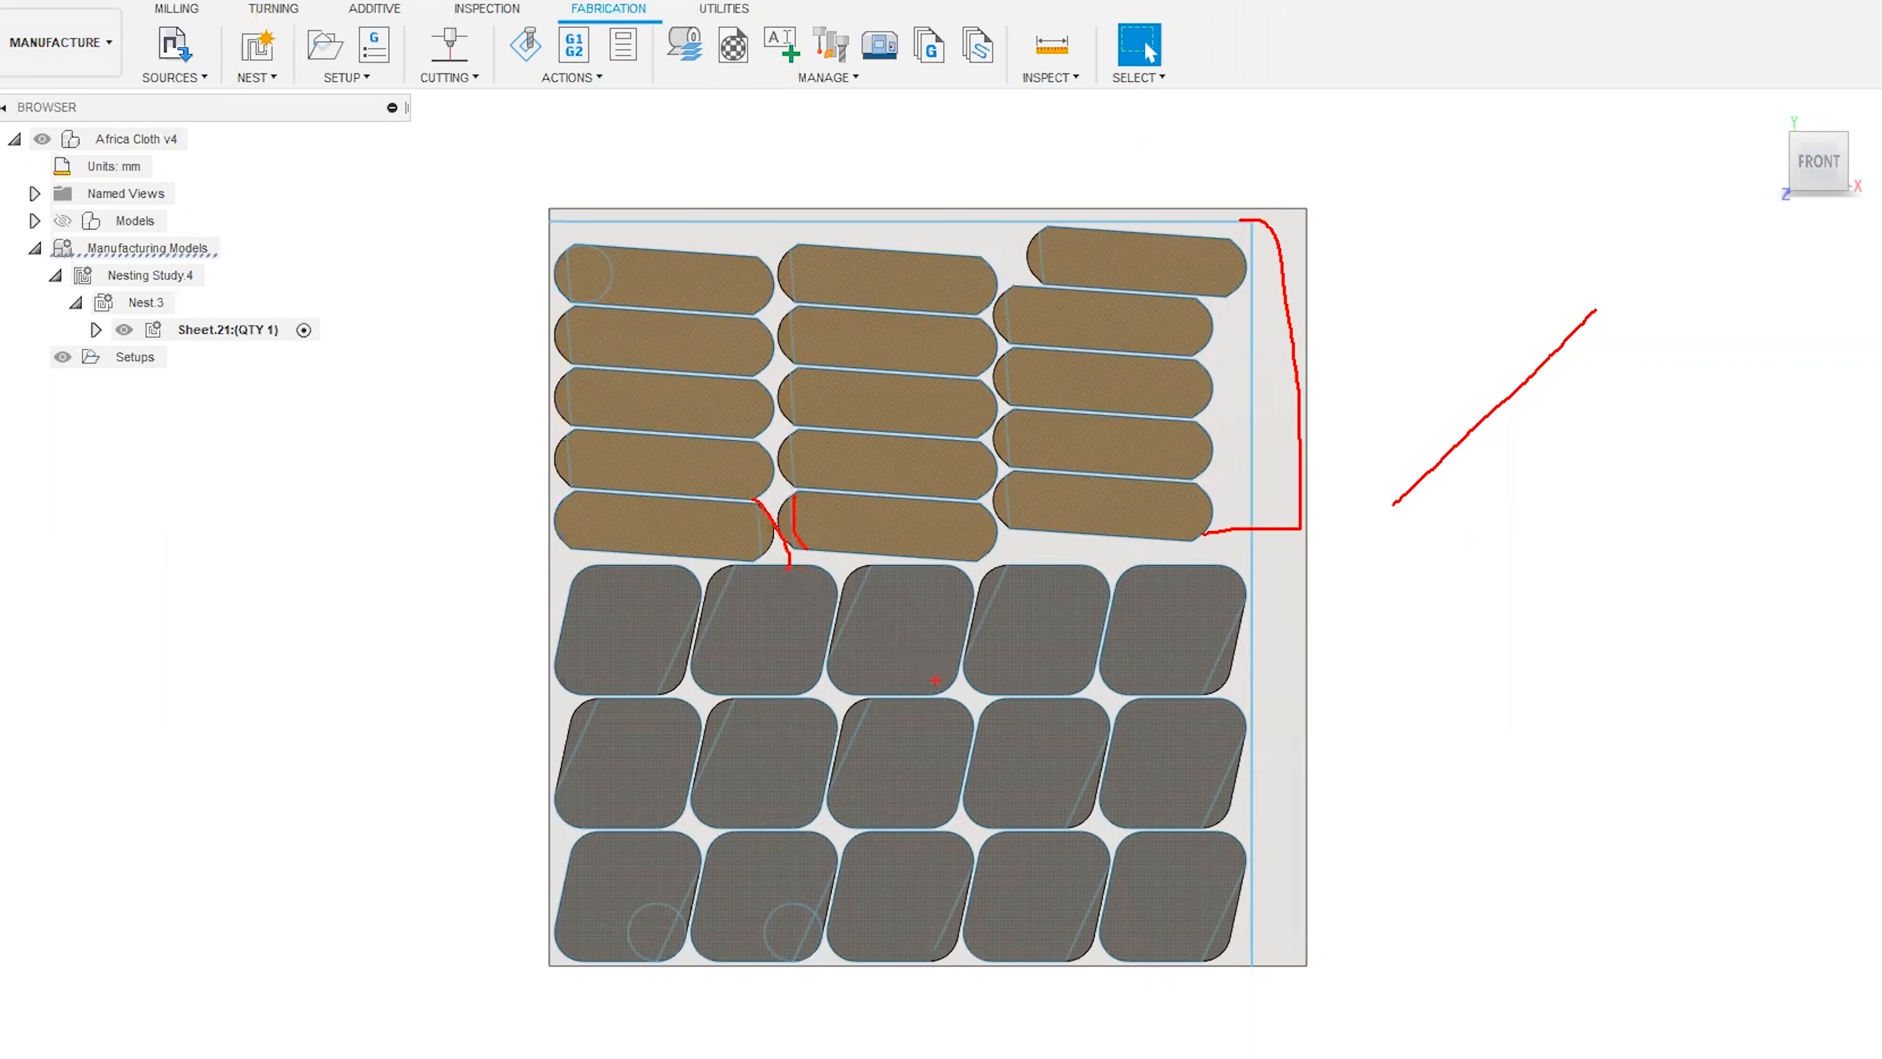
key("Escape")
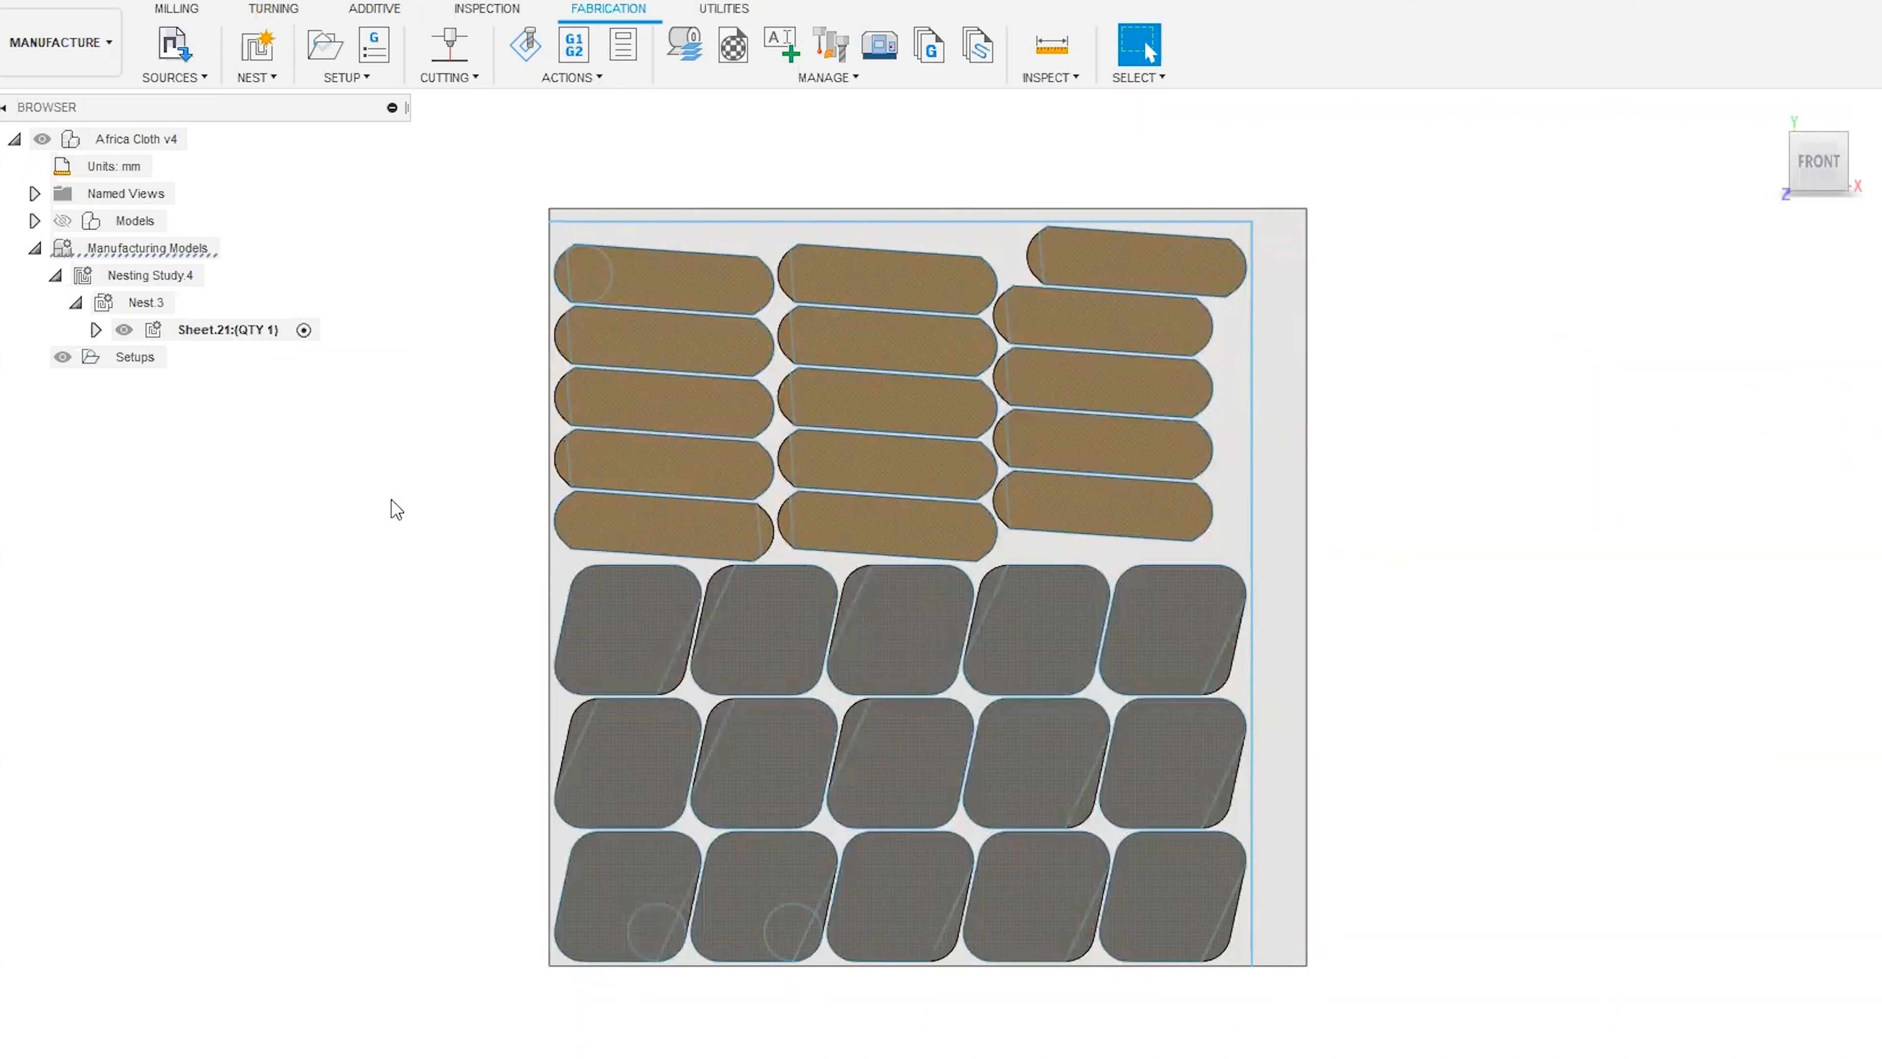
right_click(230, 331)
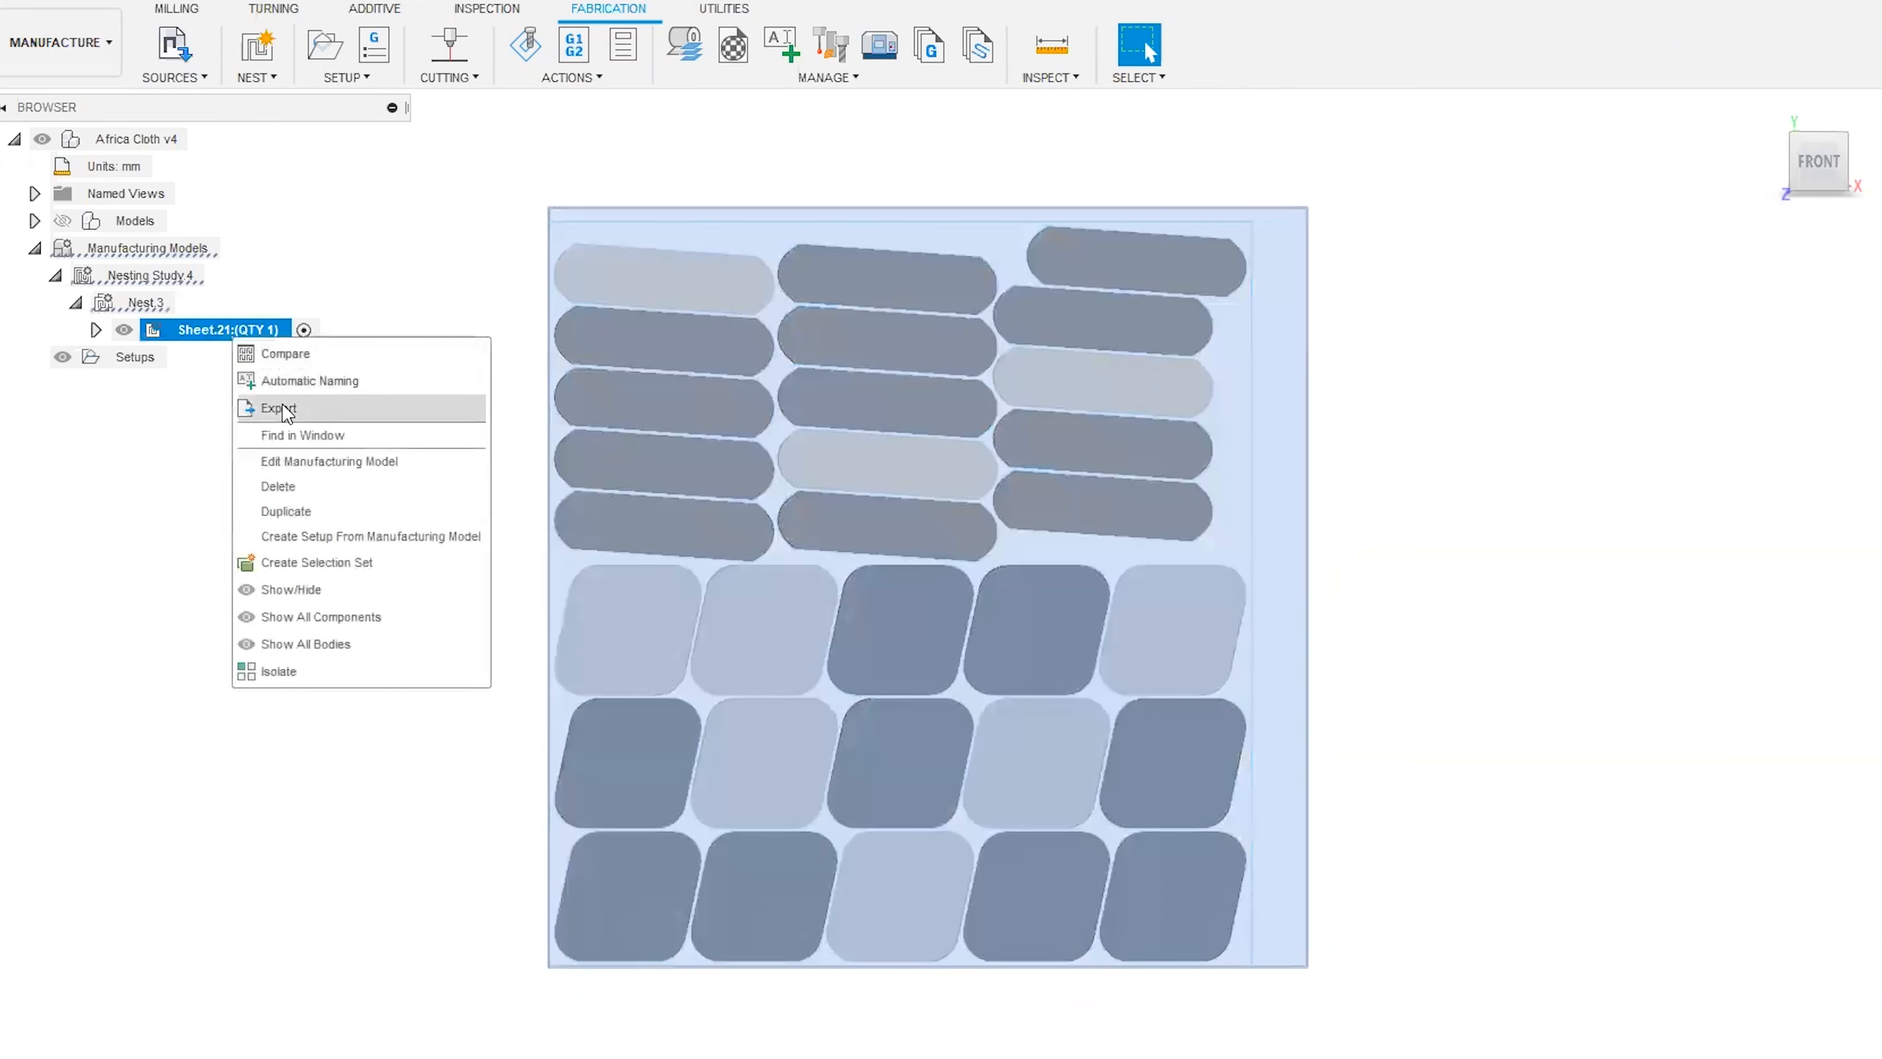
left_click(139, 439)
left_click(353, 243)
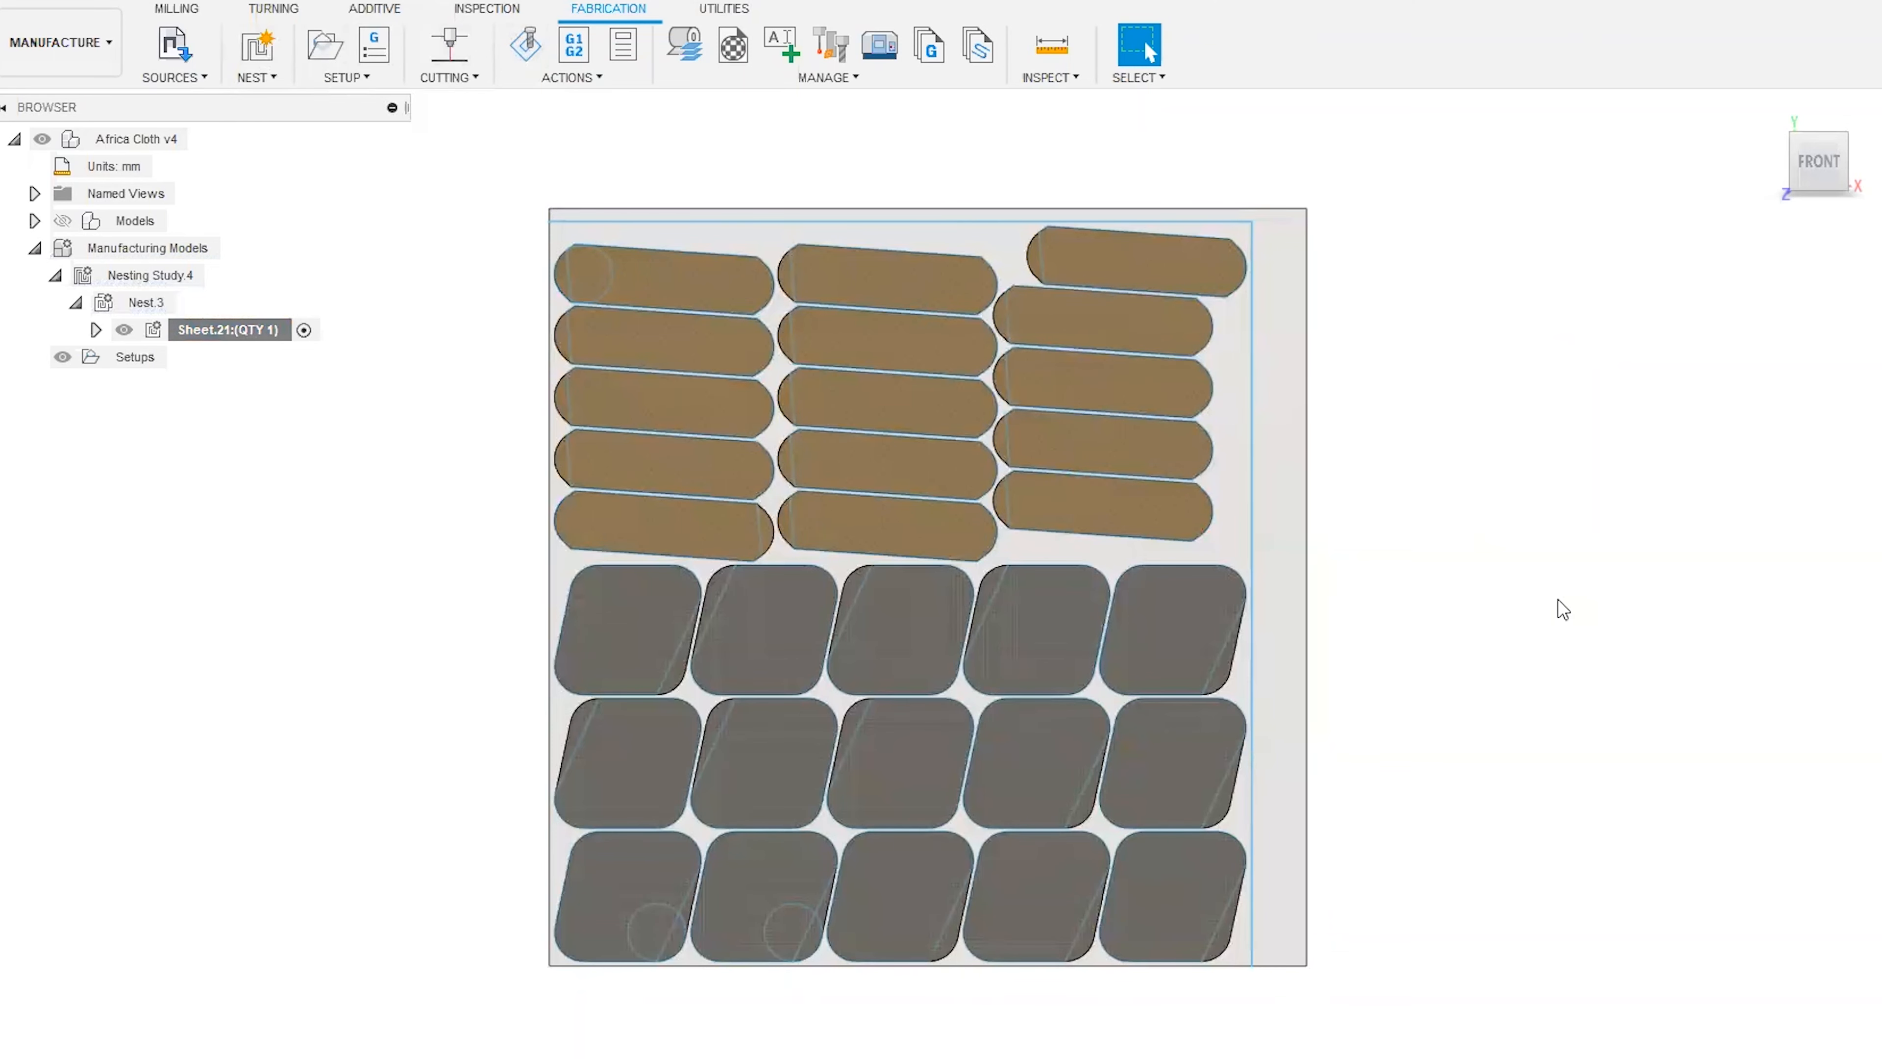
mouse_move(1819, 159)
left_mouse_down()
mouse_move(1816, 121)
mouse_move(1779, 101)
mouse_move(1850, 123)
mouse_move(1801, 184)
left_mouse_up()
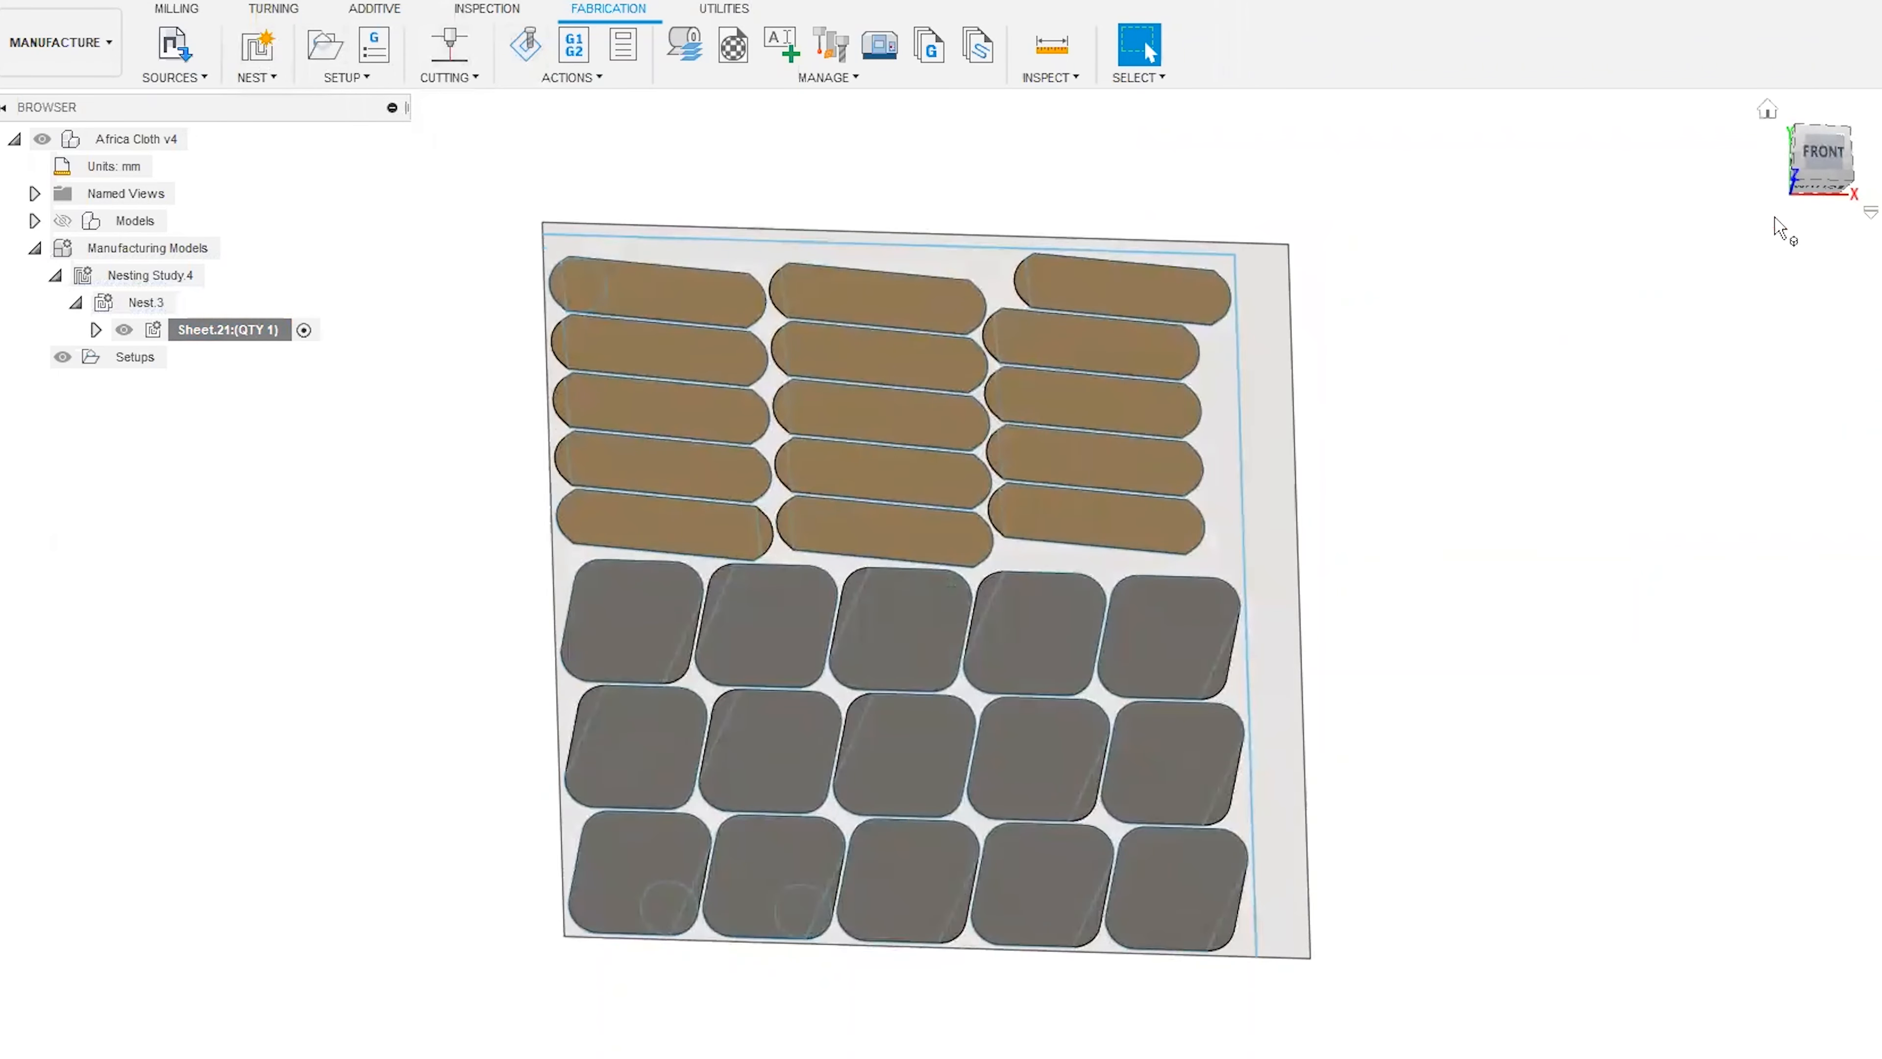
left_click(1806, 152)
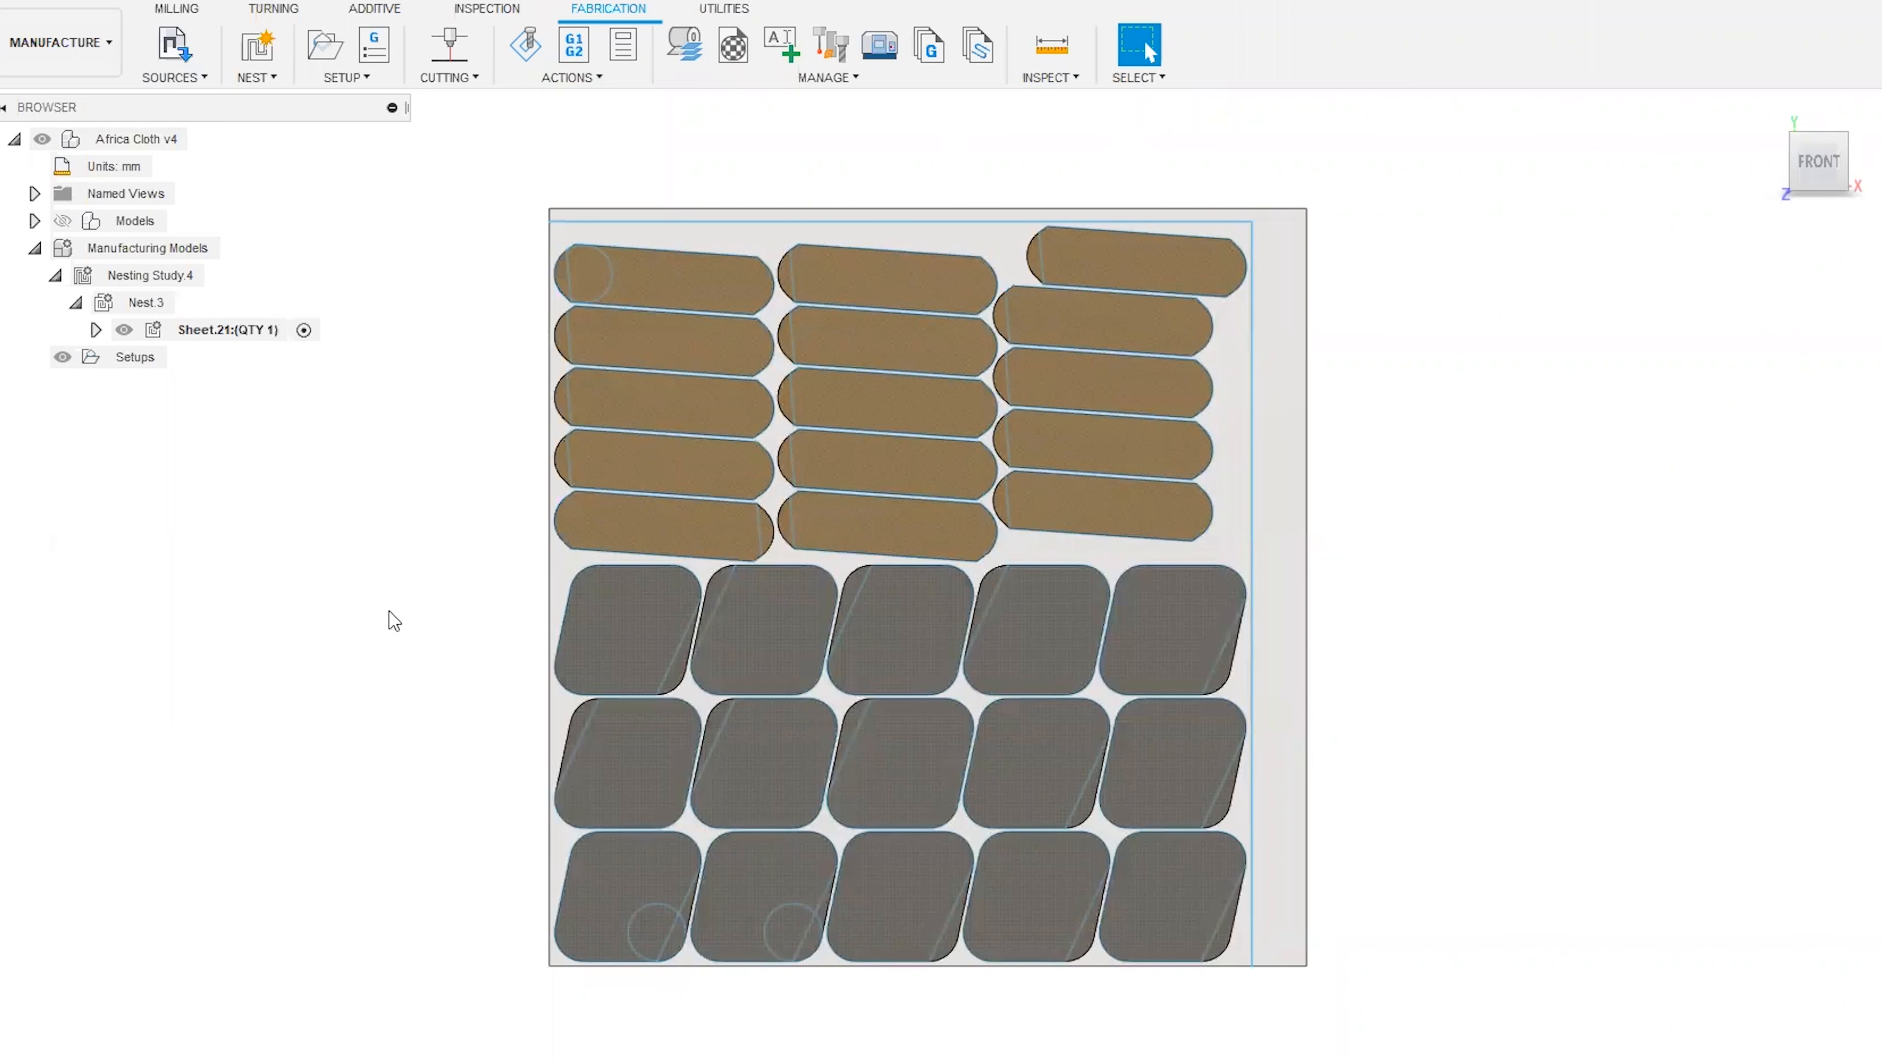
left_click(1081, 295)
left_click(1550, 336)
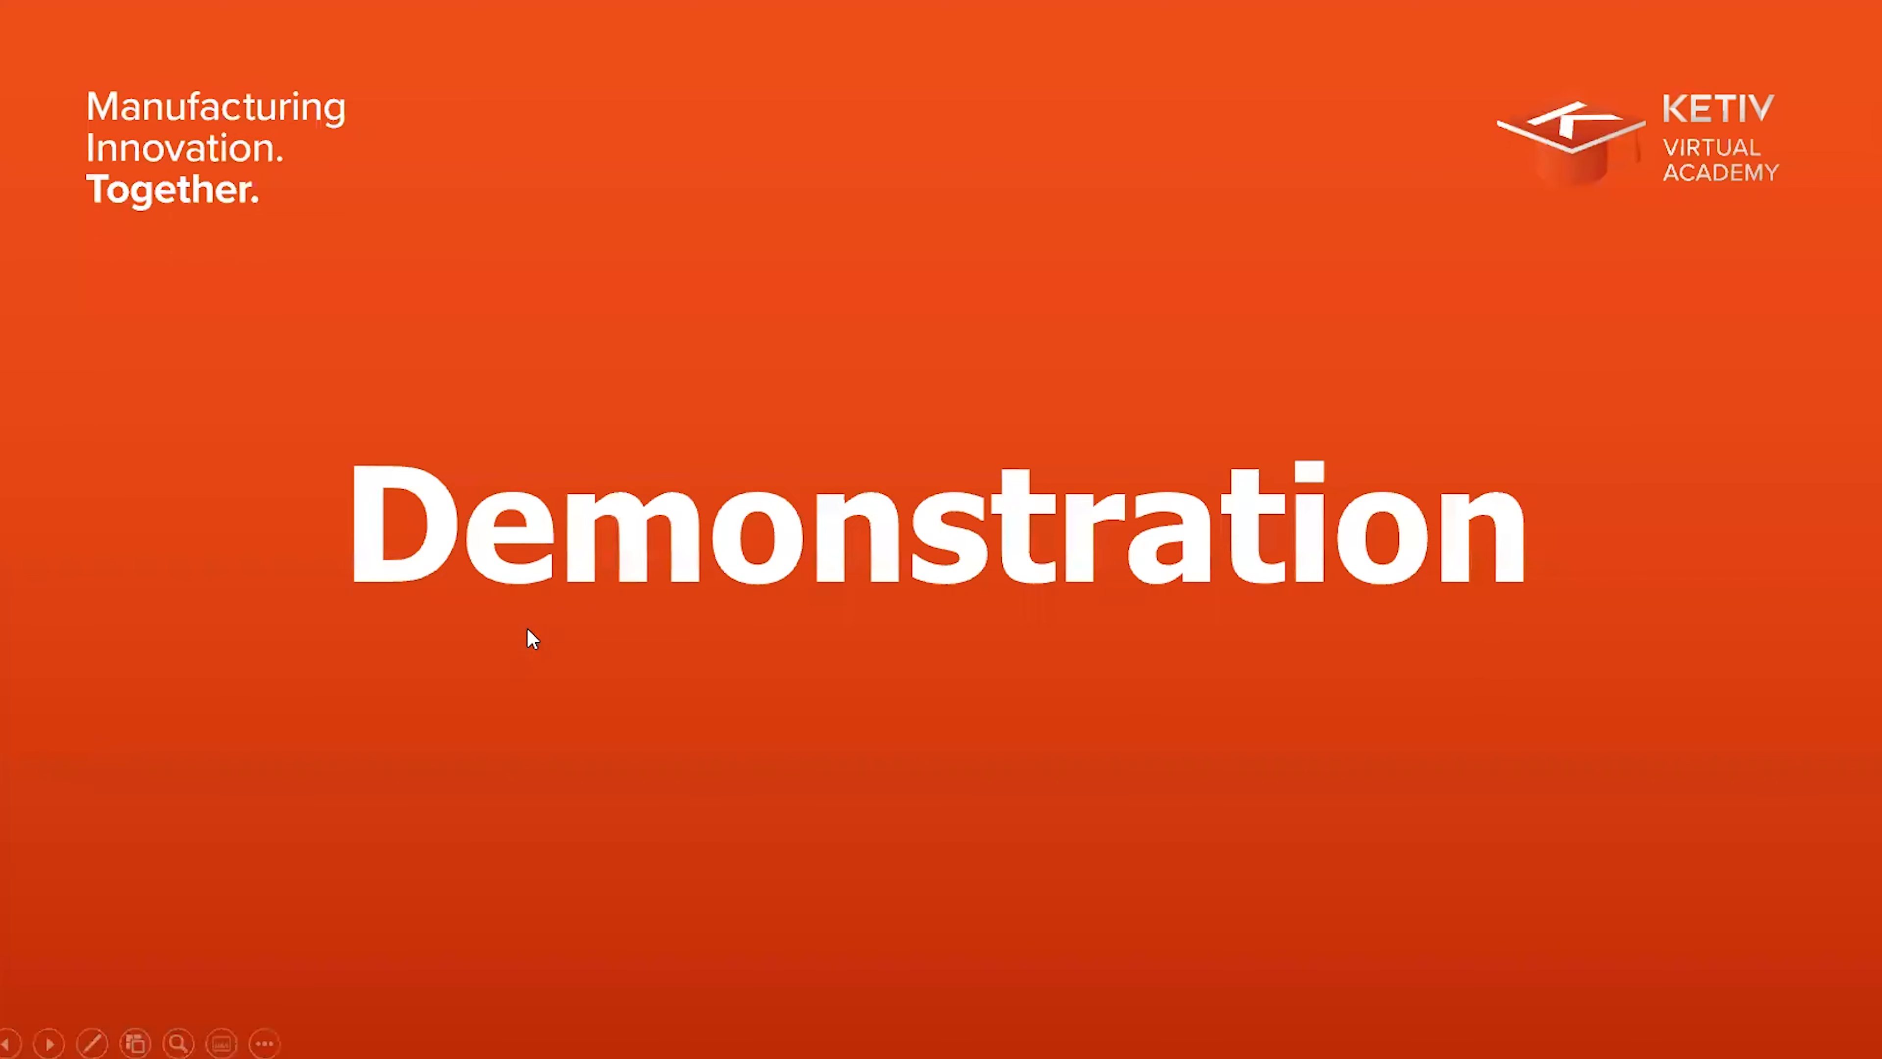
left_click(526, 626)
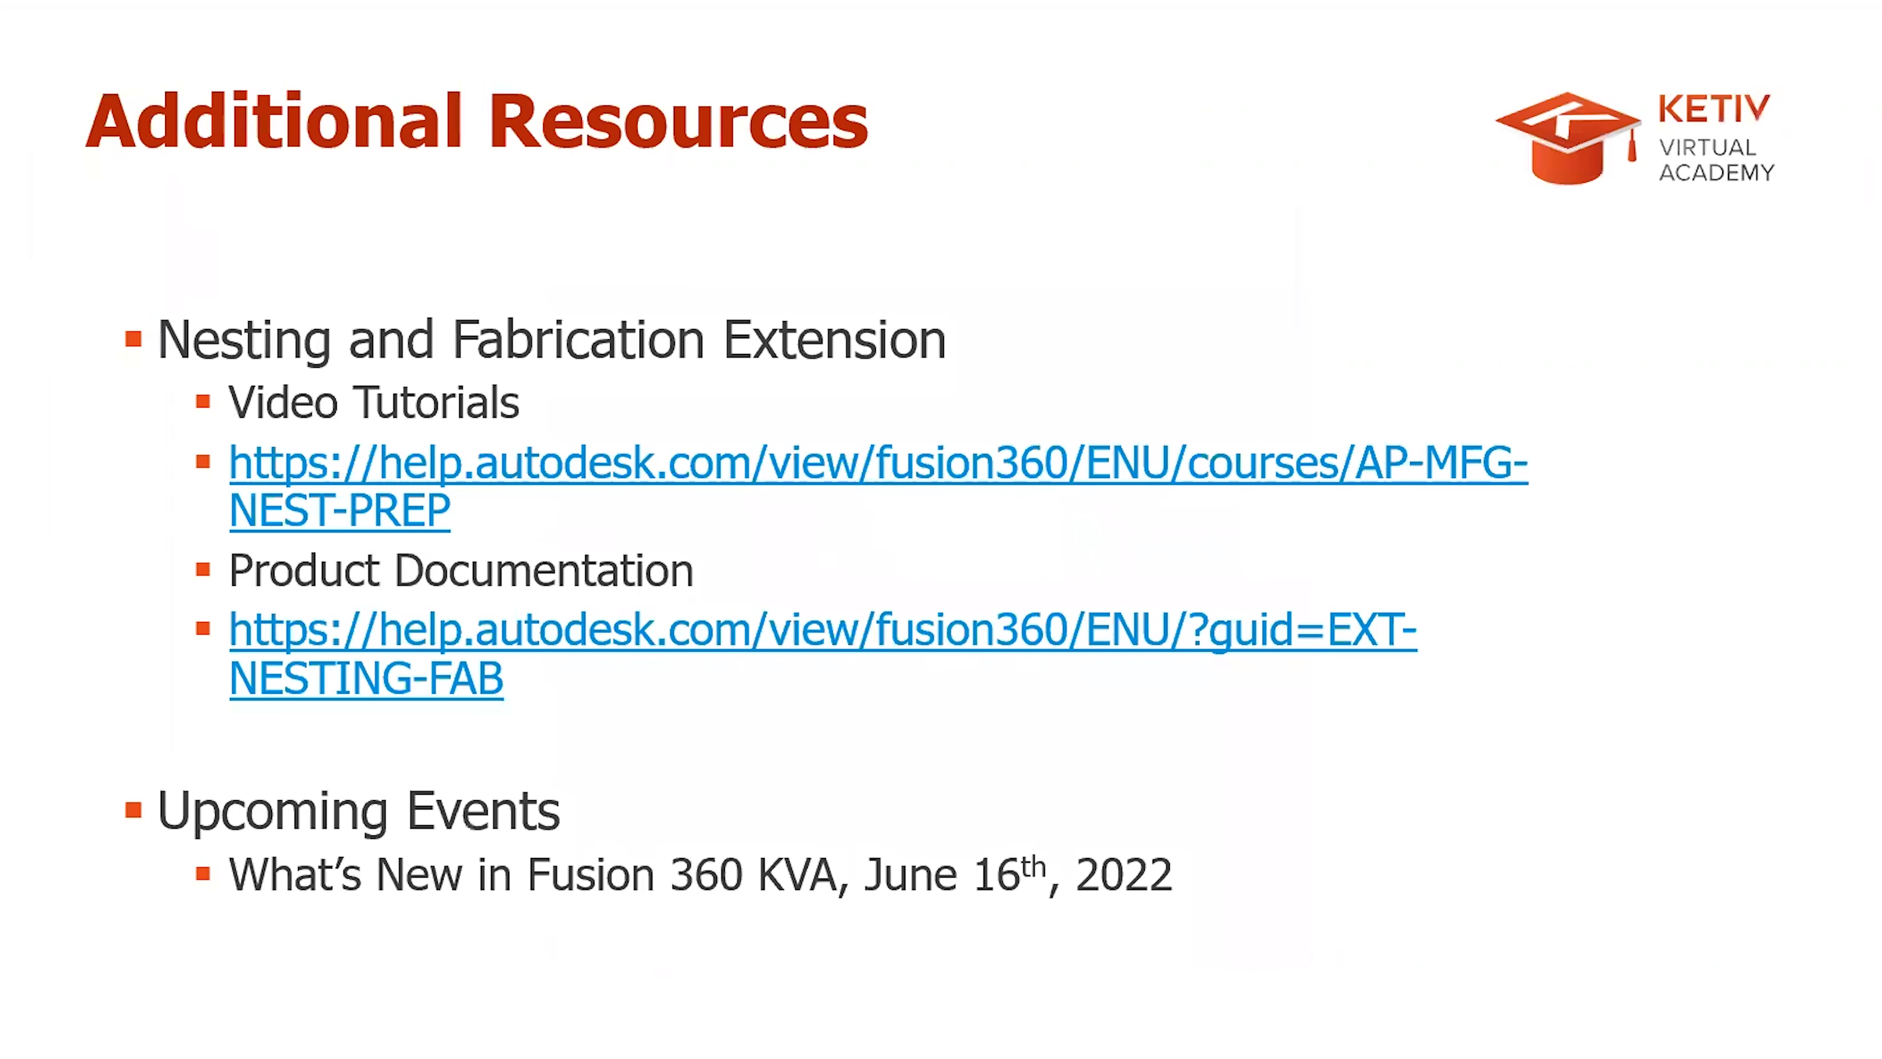